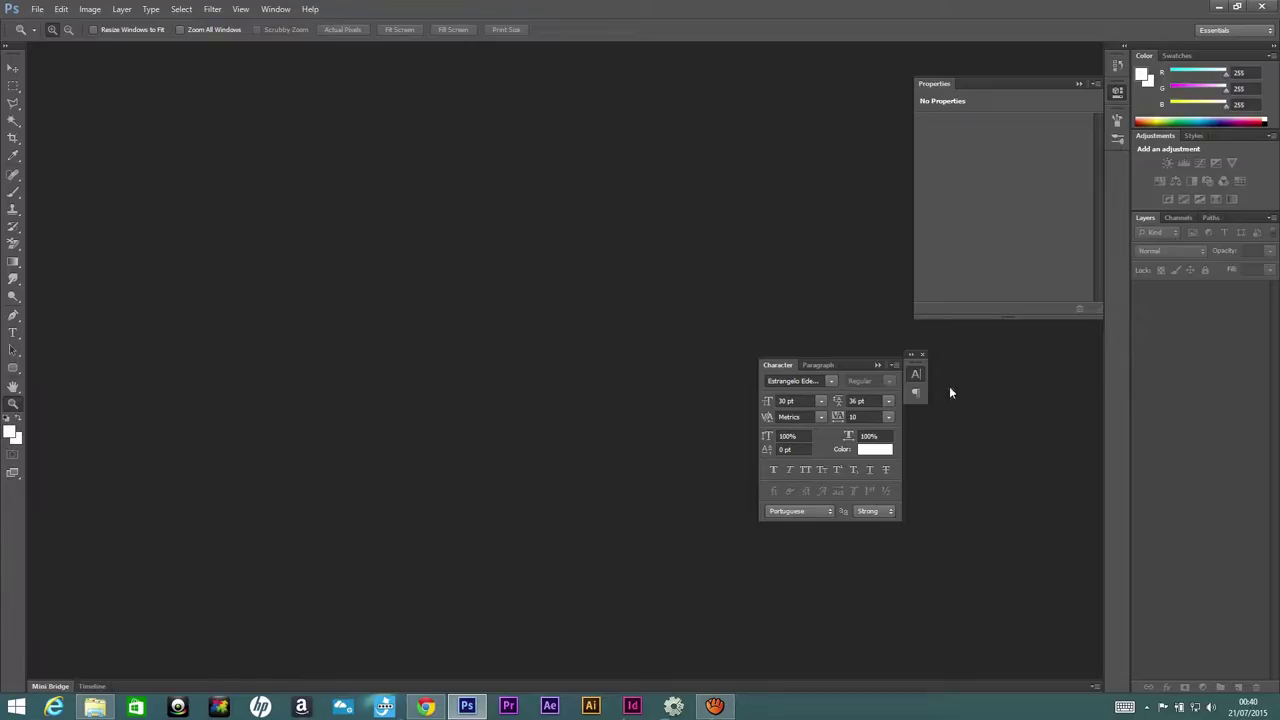
- Close the floating Character/Paragraph panel and the empty Properties panel
left_click(922, 355)
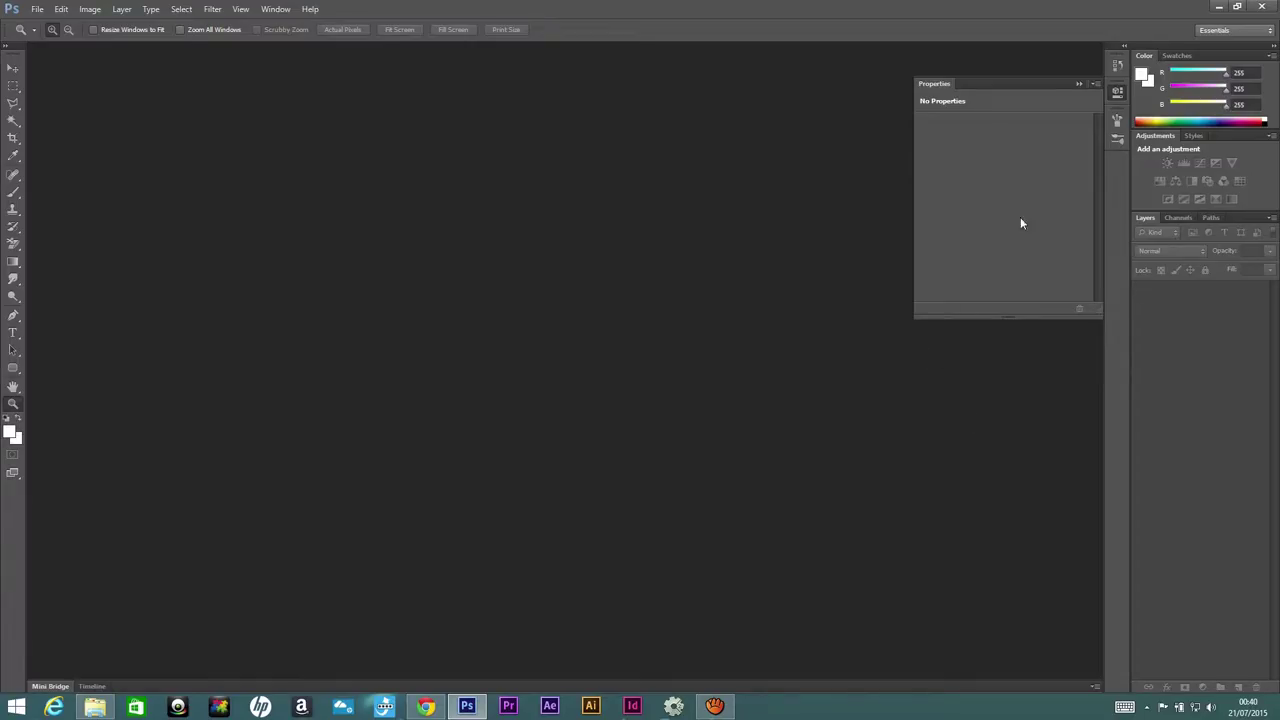
left_click(1079, 84)
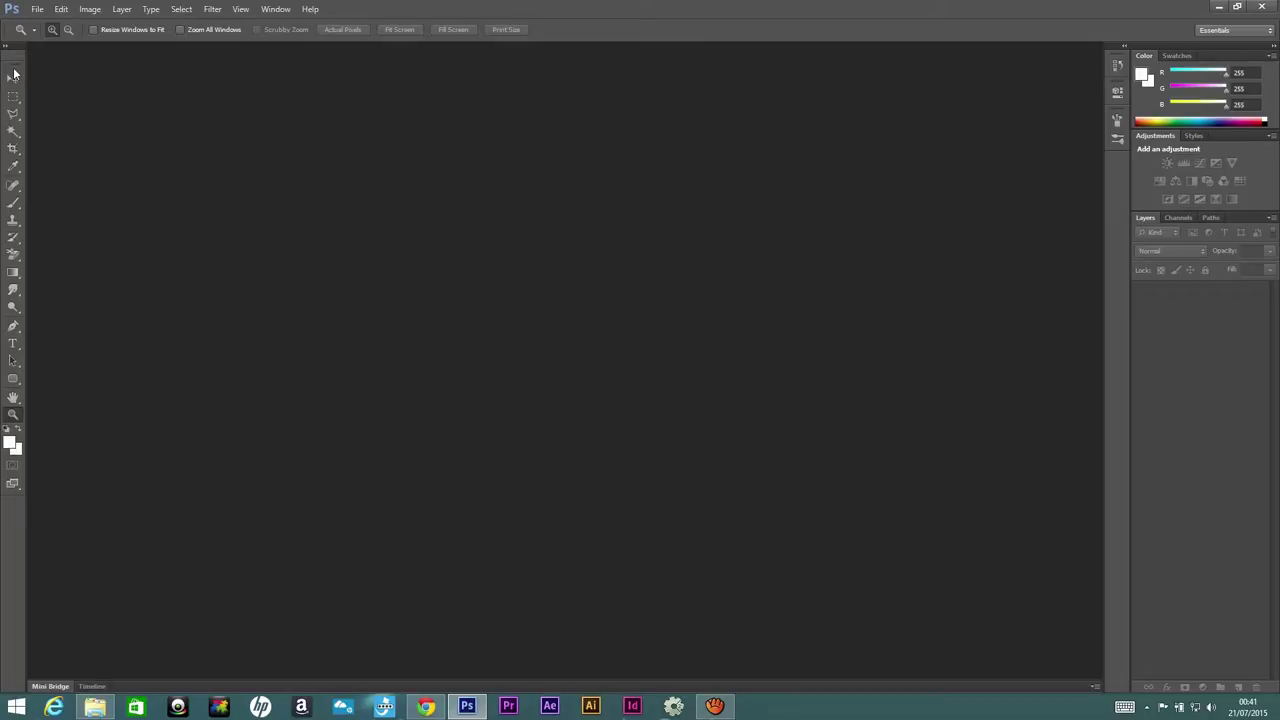
mouse_move(18, 70)
left_mouse_down()
mouse_move(160, 83)
mouse_move(40, 80)
mouse_move(17, 63)
mouse_move(89, 75)
mouse_move(14, 63)
left_mouse_up()
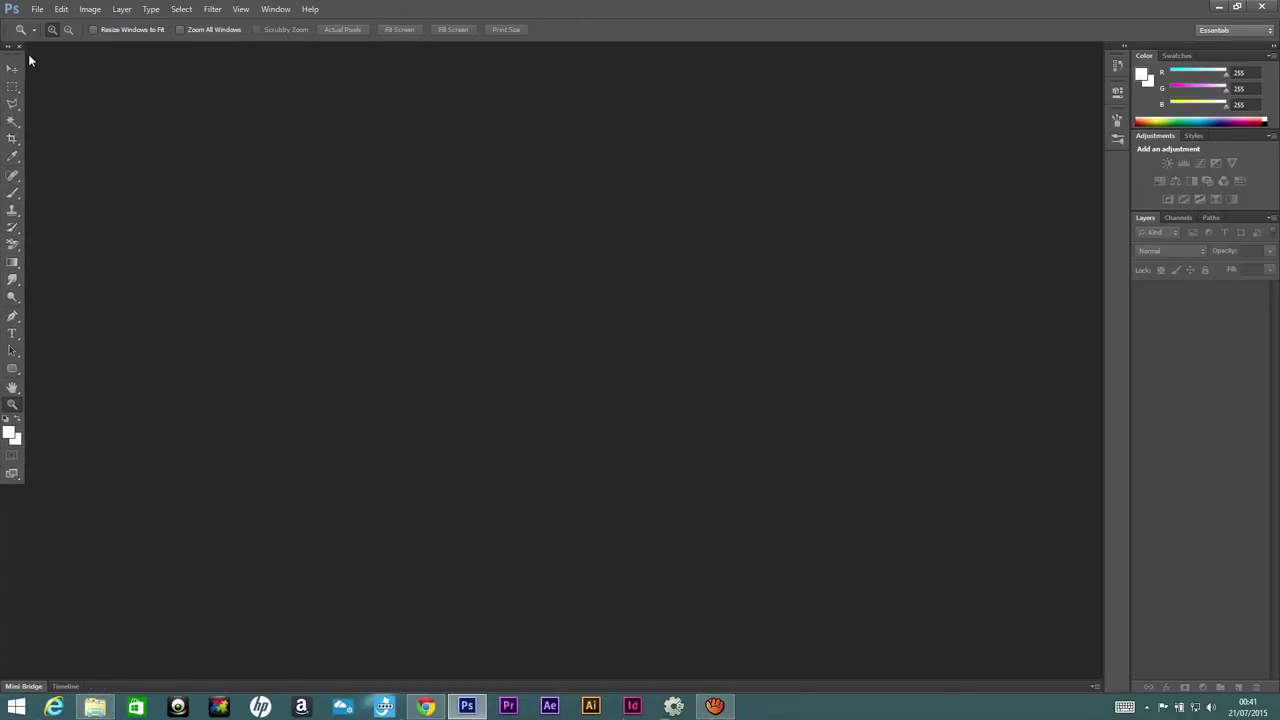
mouse_move(11, 57)
left_mouse_down()
mouse_move(300, 112)
mouse_move(11, 57)
left_mouse_up()
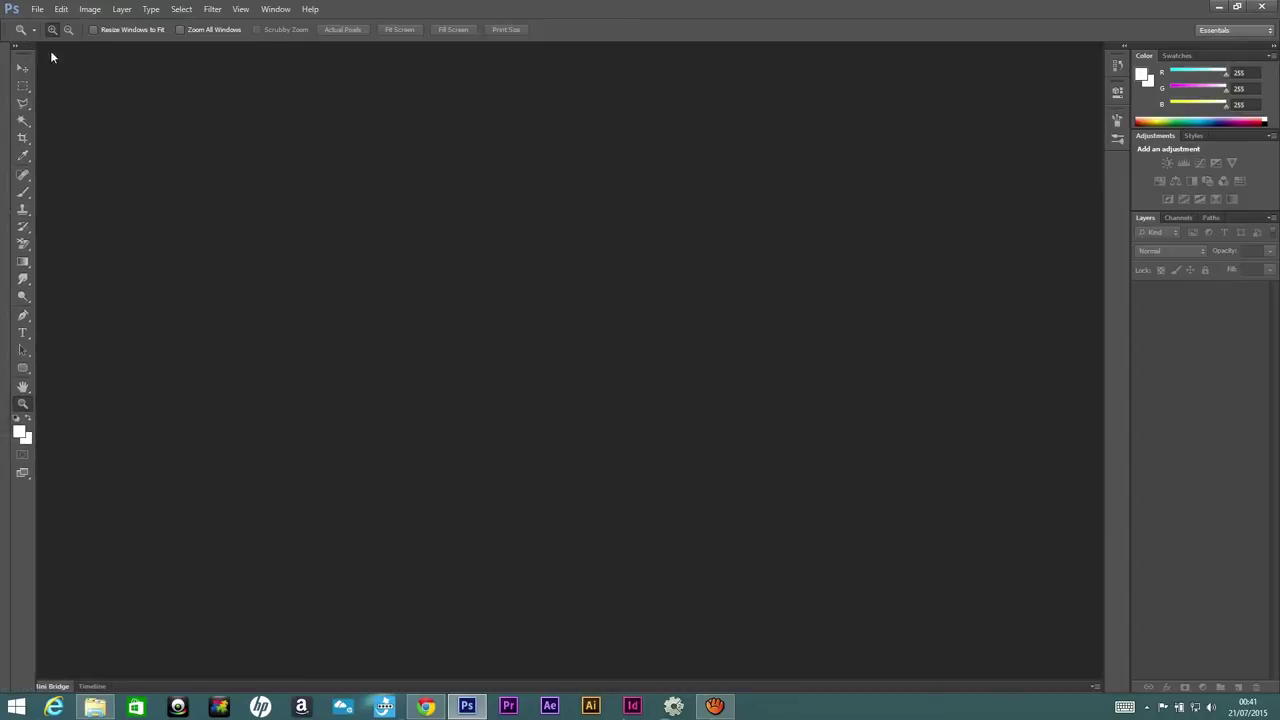
left_click_drag(5, 57, 125, 67)
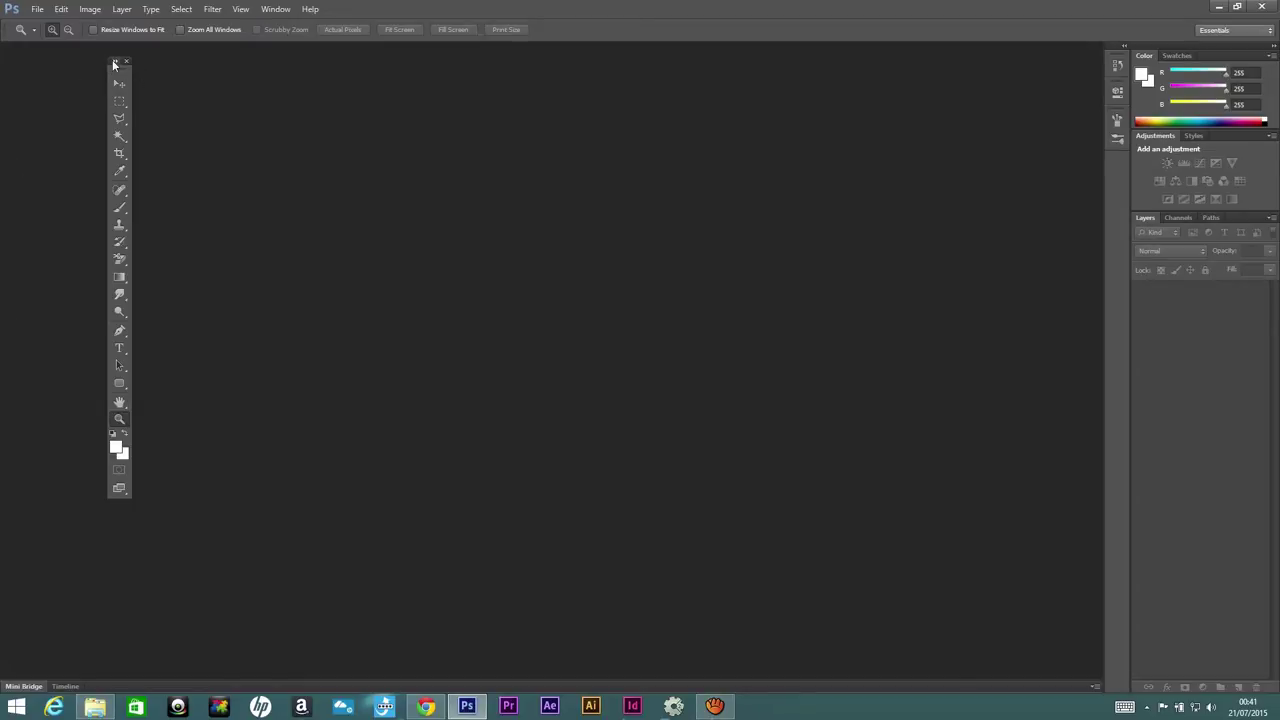
left_click_drag(110, 64, 8, 76)
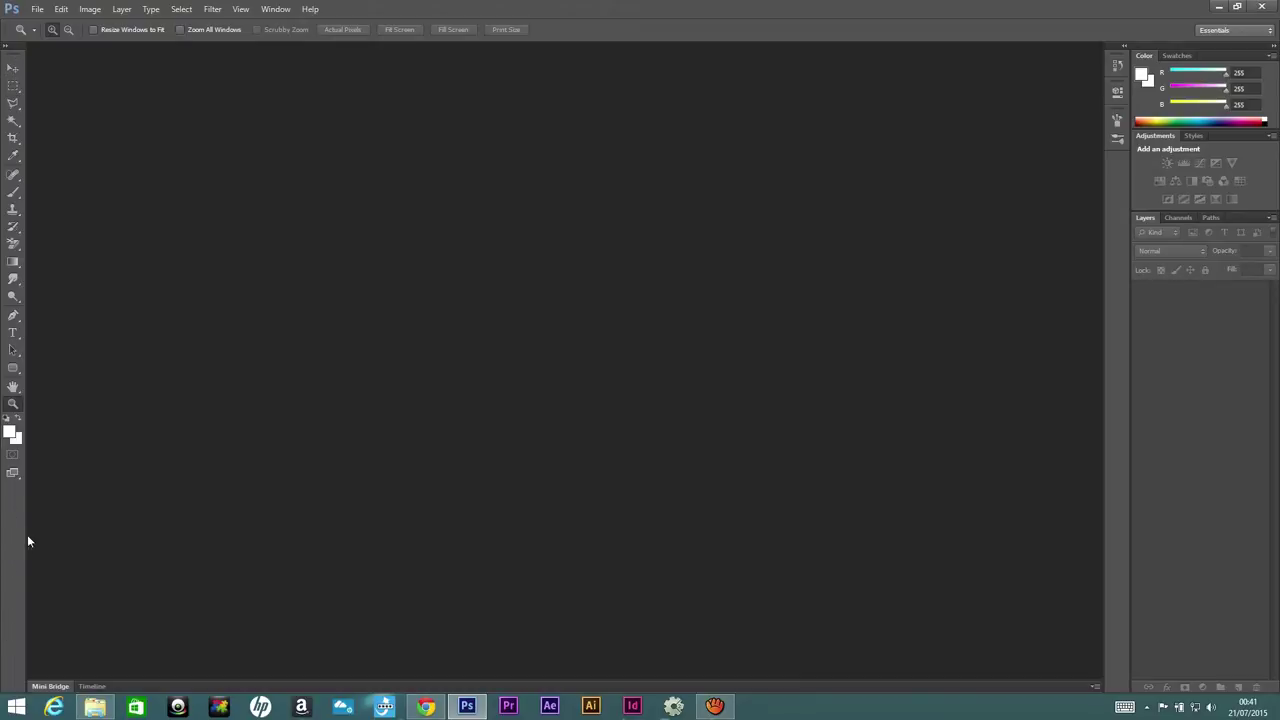
- Cycle through the Lasso, Eyedropper, Spot Healing, Brush, Clone Stamp and Move tools
left_click(13, 68)
left_click(14, 104)
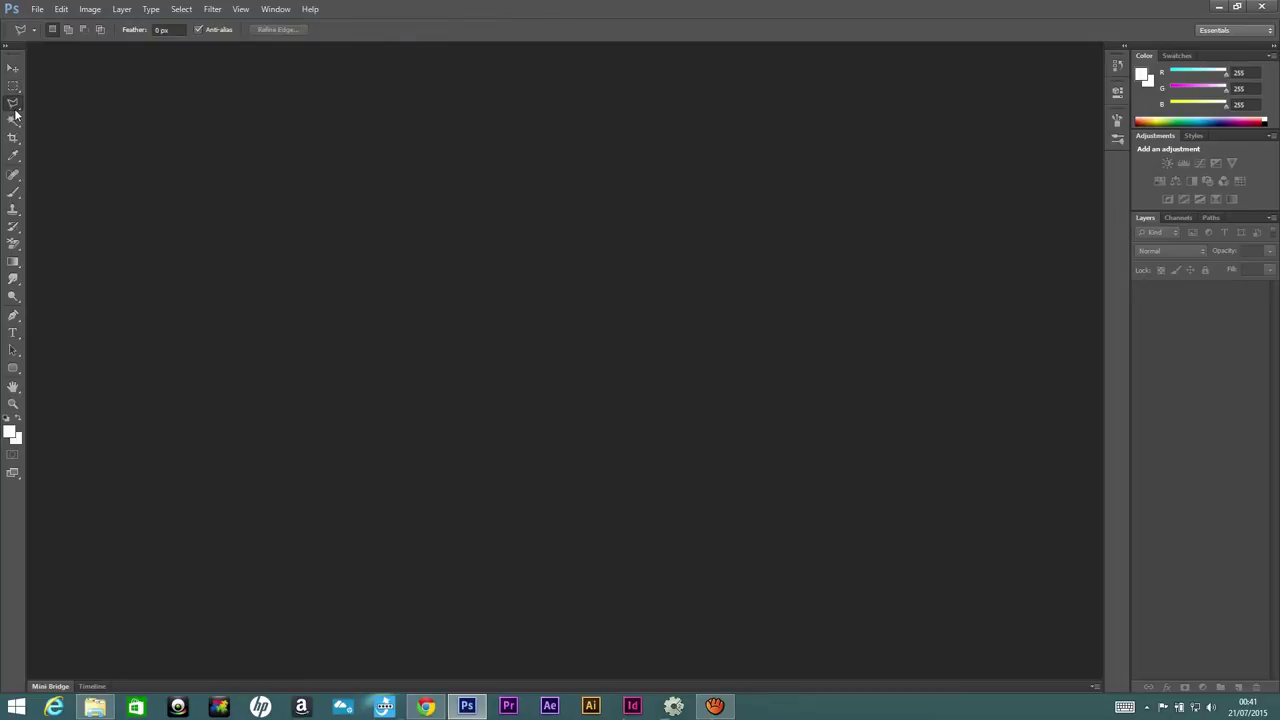
left_click(16, 121)
left_click(17, 138)
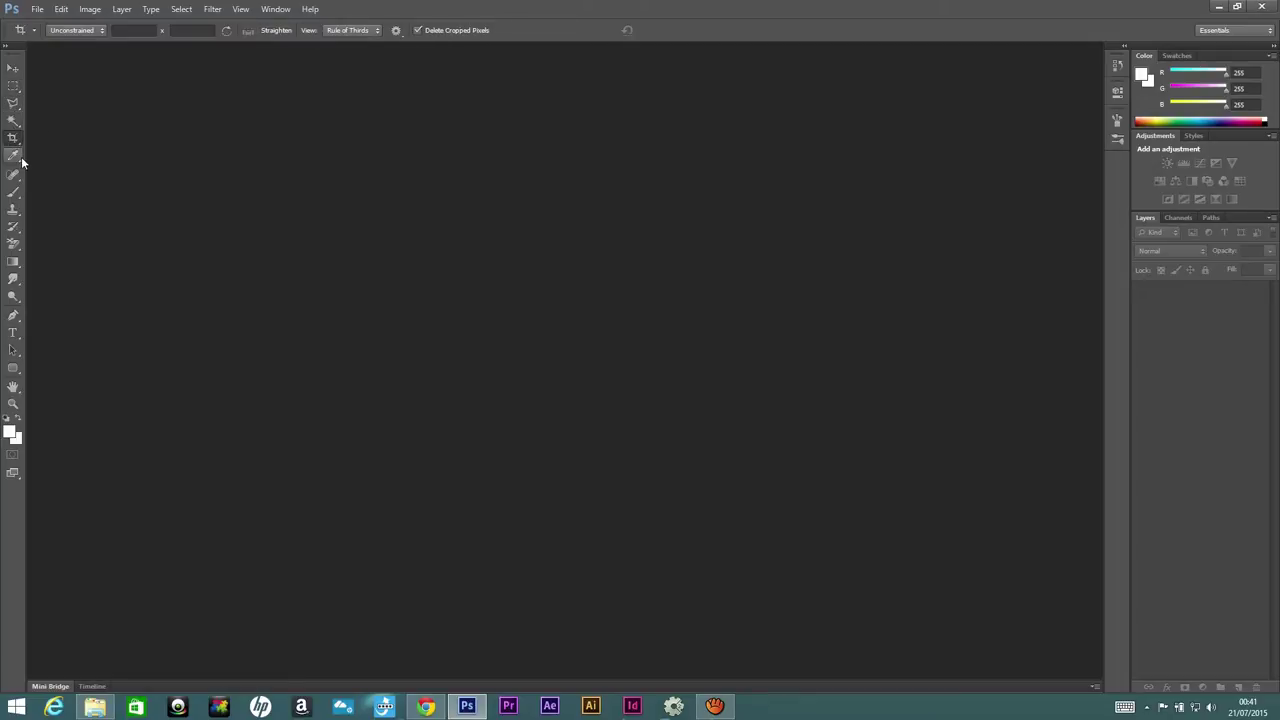
left_click(16, 175)
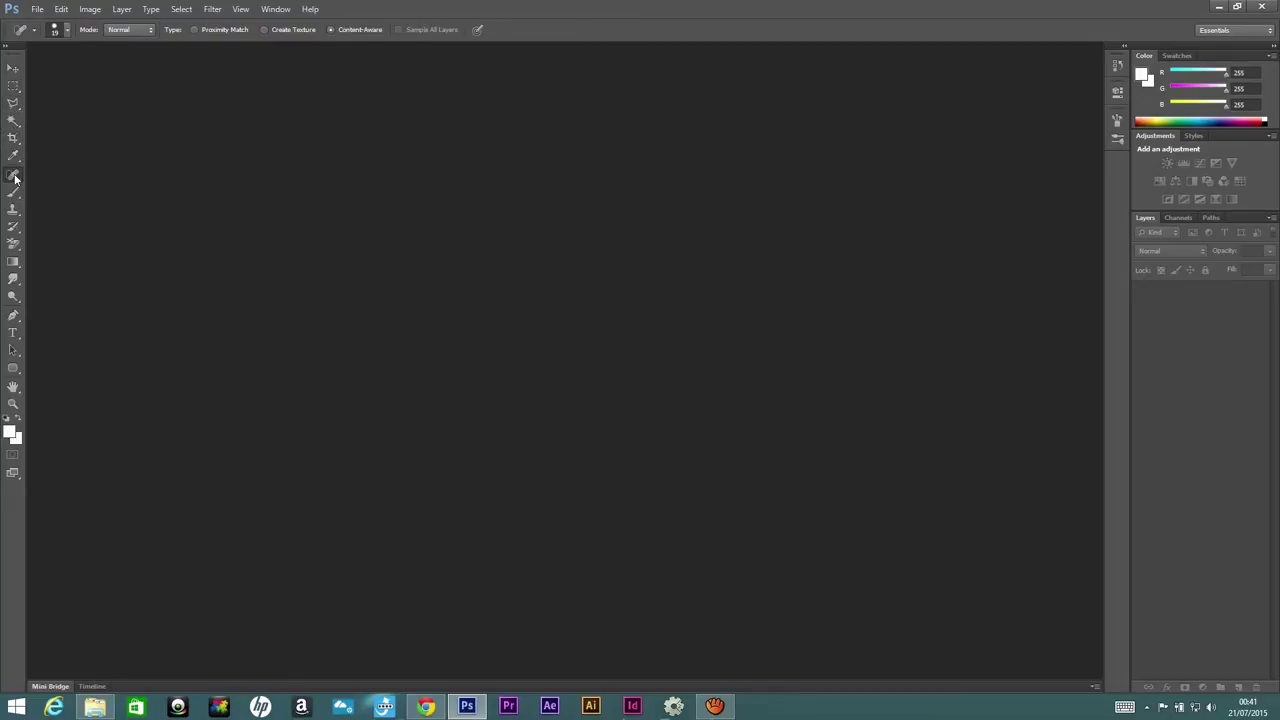
left_click(19, 191)
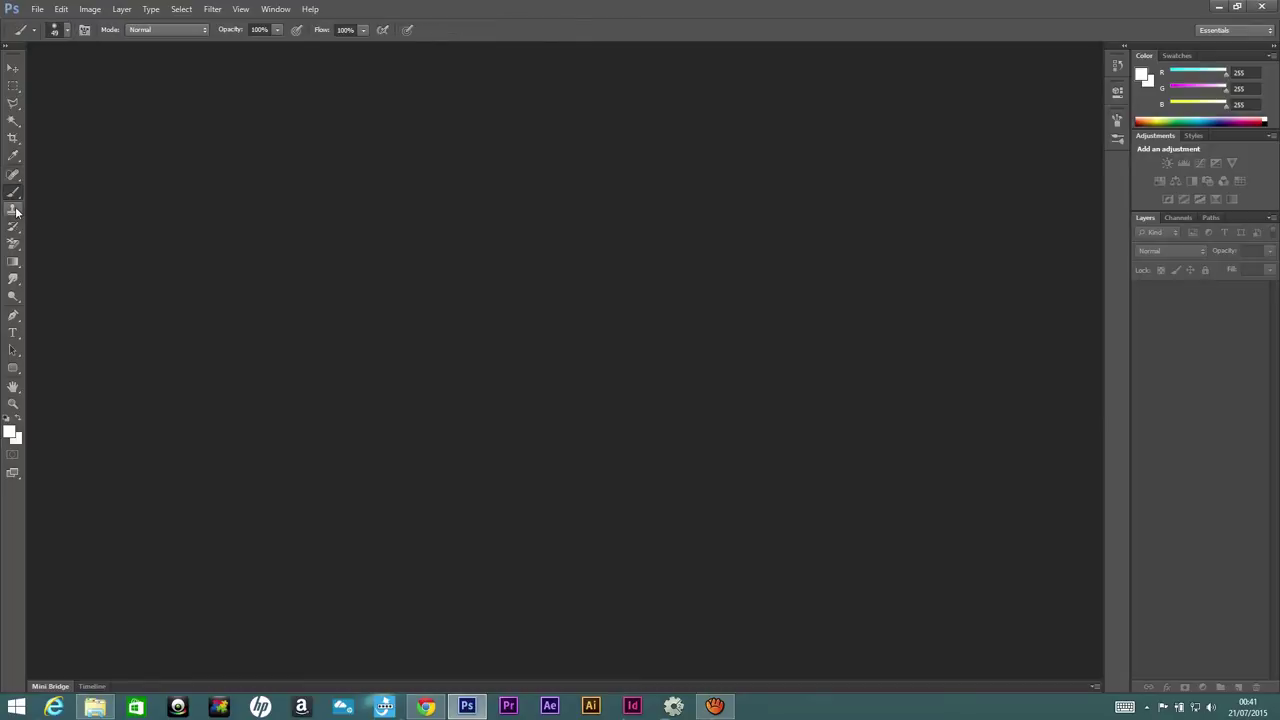
left_click(15, 210)
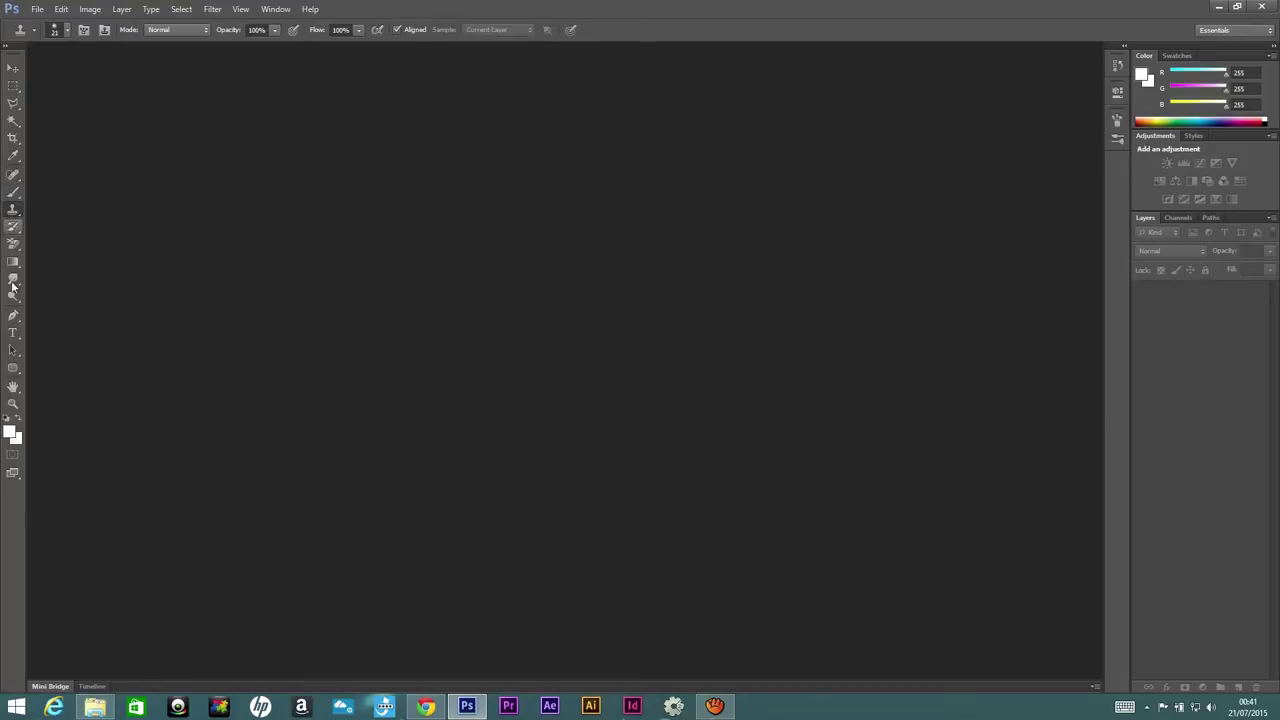
left_click(15, 72)
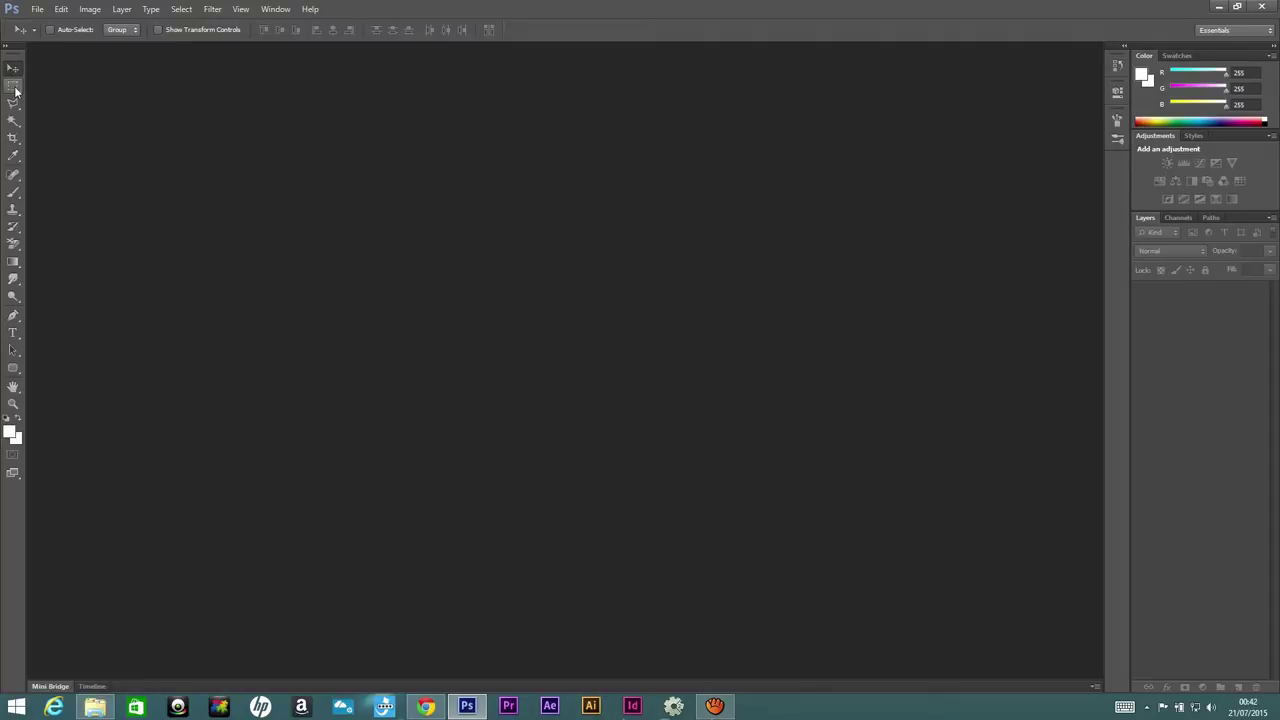
- Browse the marquee, lasso and quick selection flyouts, ending on the Magic Wand
left_click(15, 89)
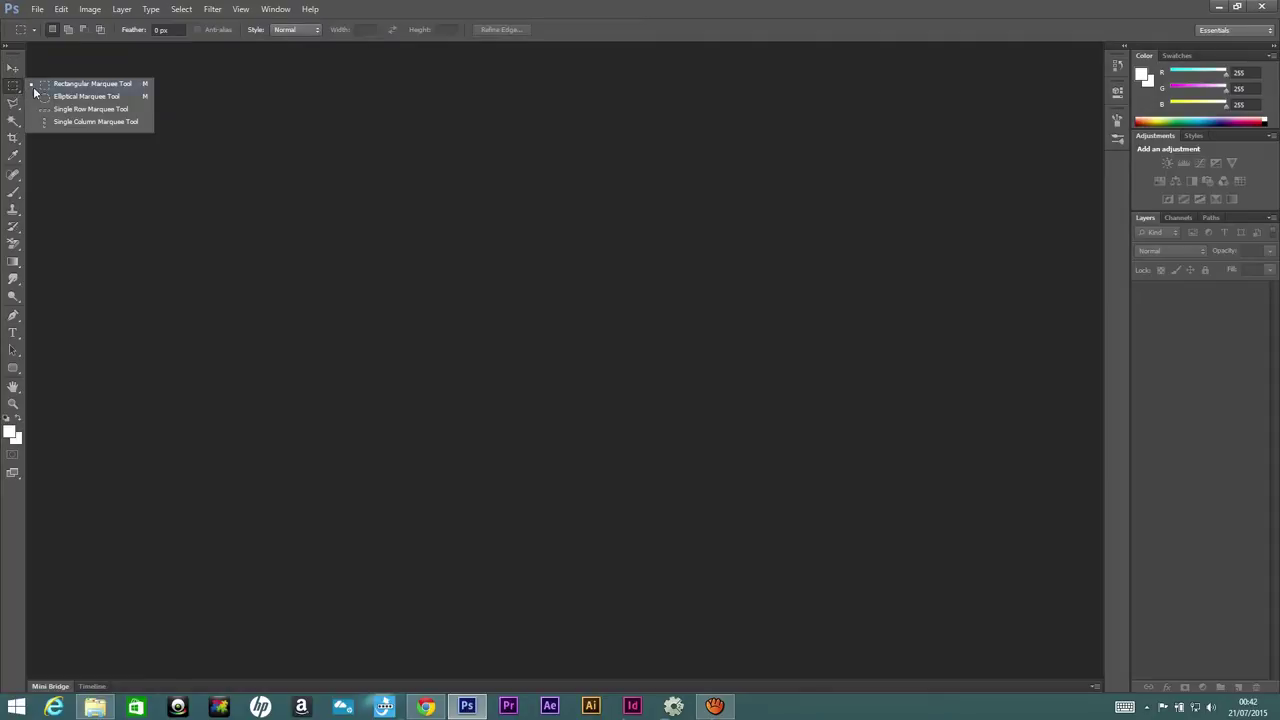
left_click_drag(13, 103, 47, 110)
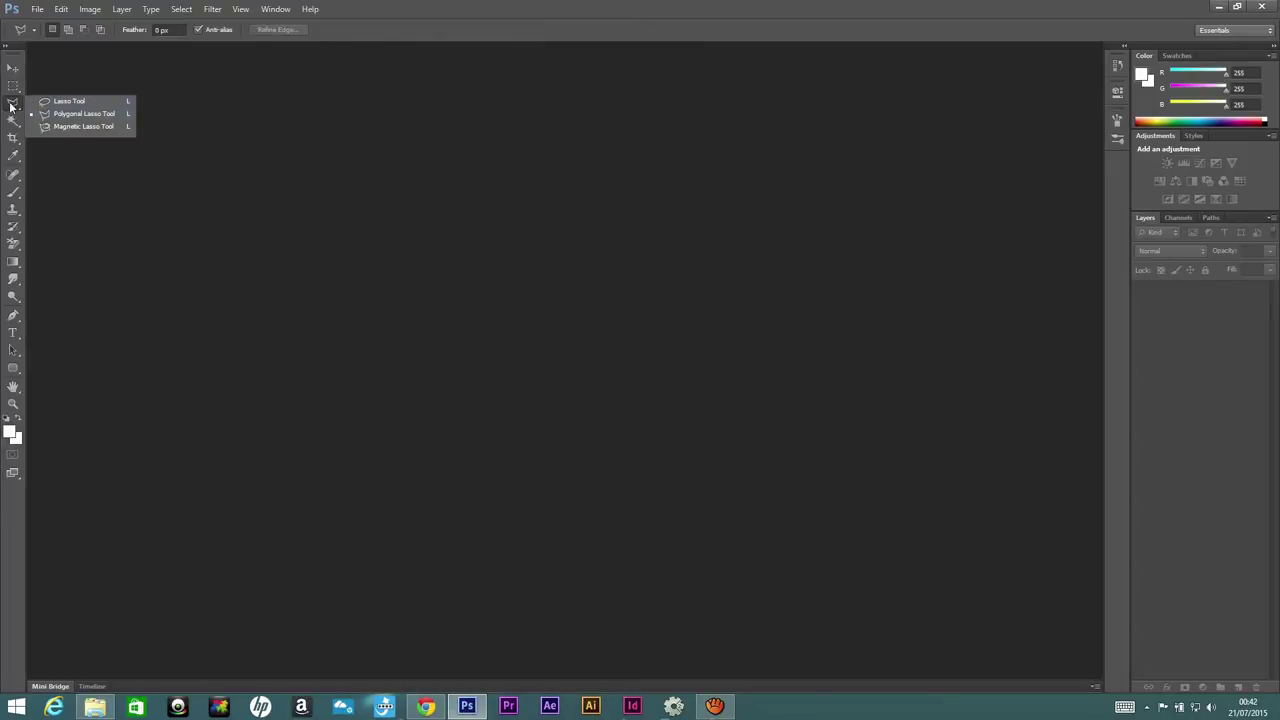
left_click(12, 121)
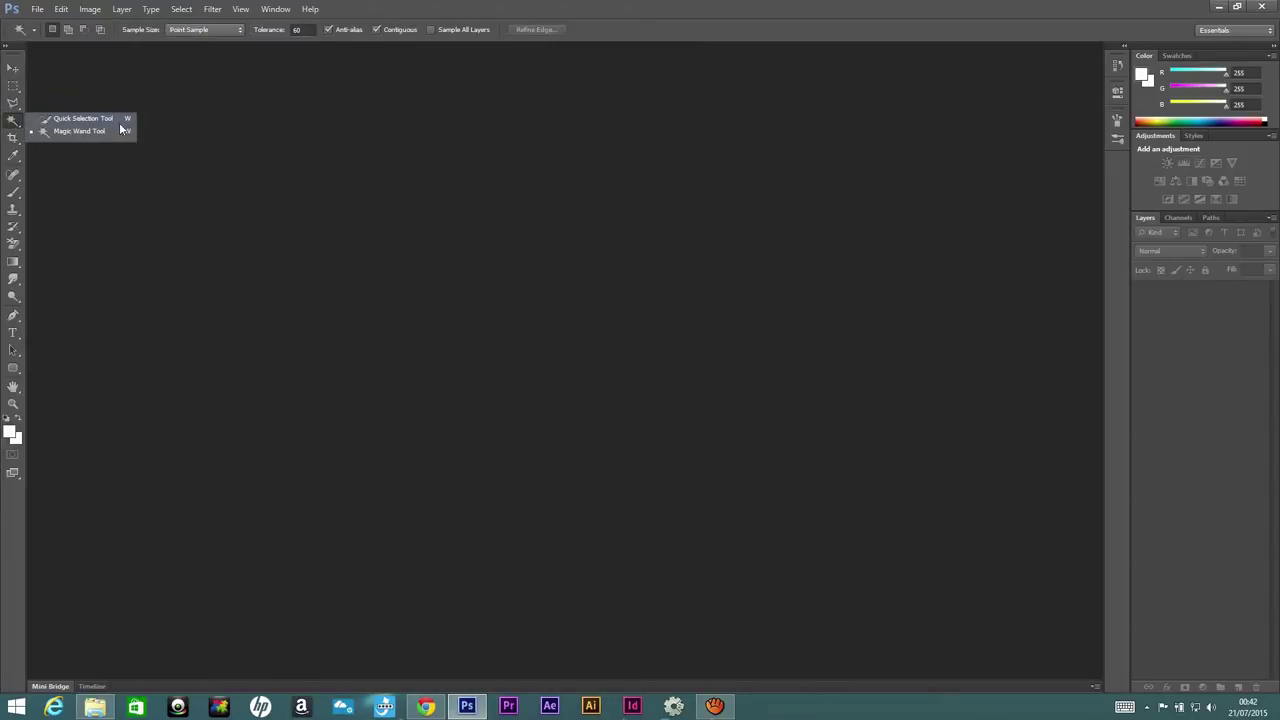
left_click(8, 122)
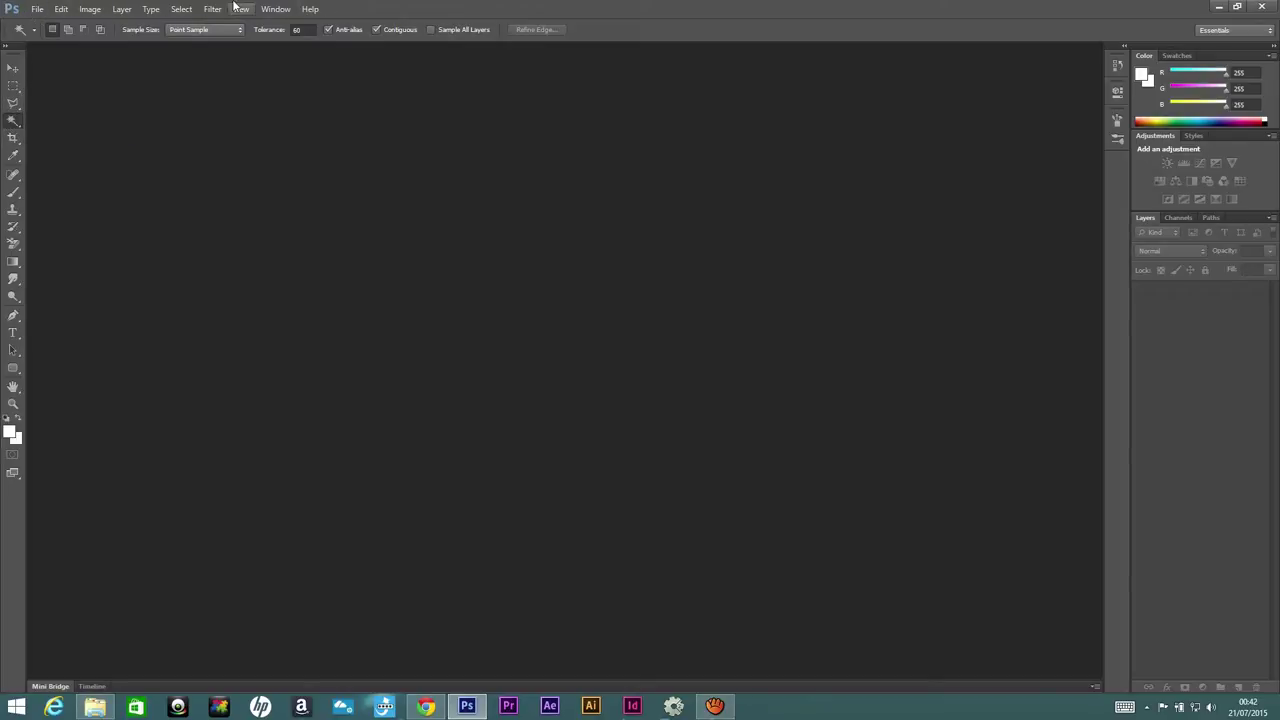
- Browse the File, Image, Window and Help menus, then close them
left_click(39, 8)
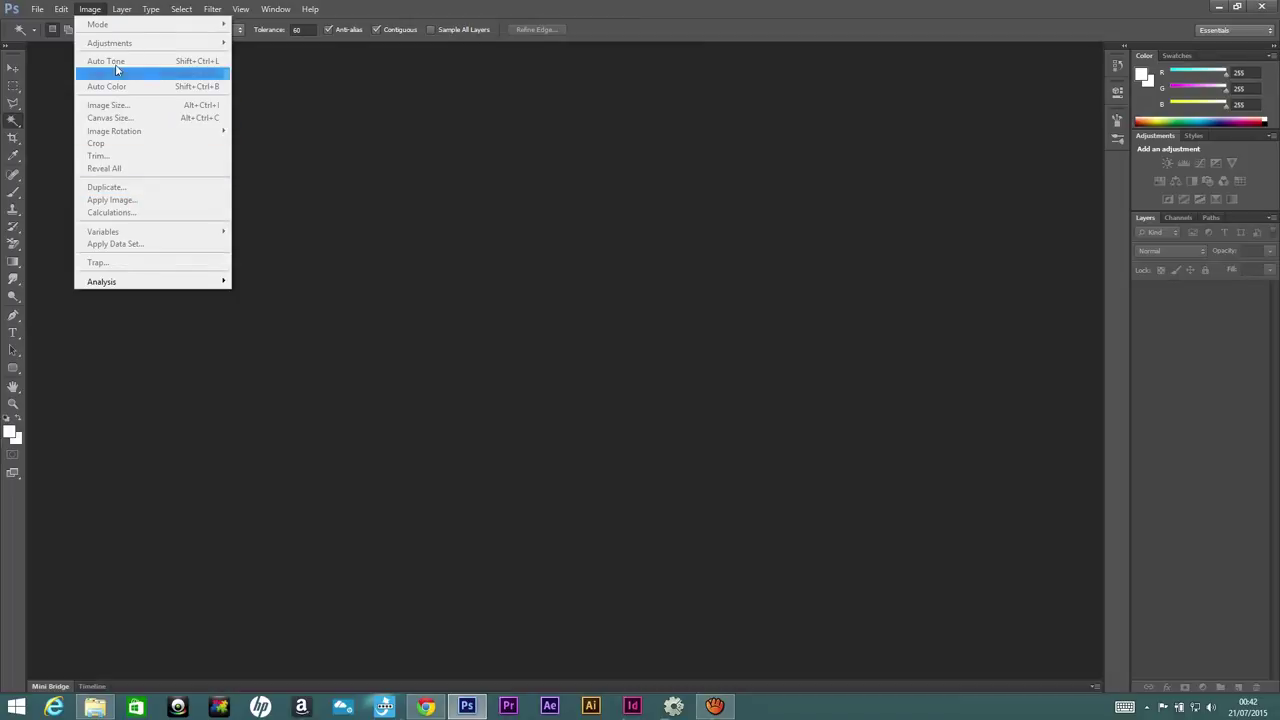
left_click(275, 9)
mouse_move(121, 9)
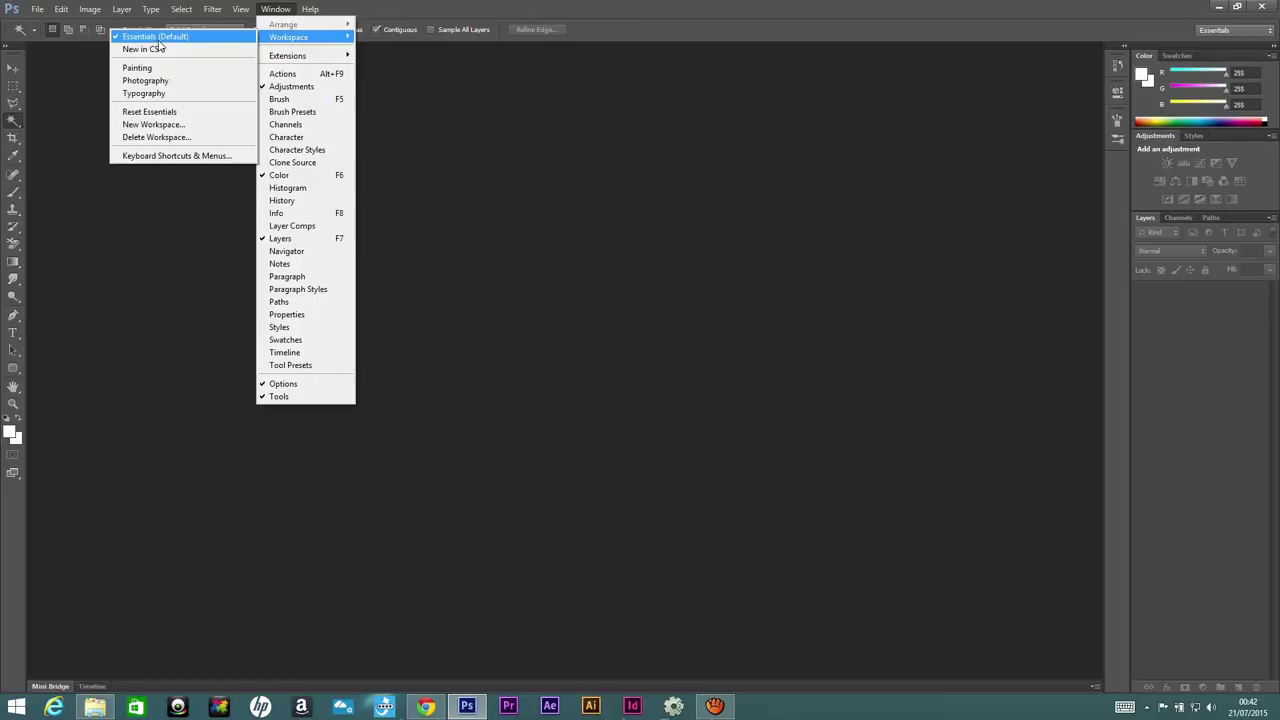
mouse_move(310, 9)
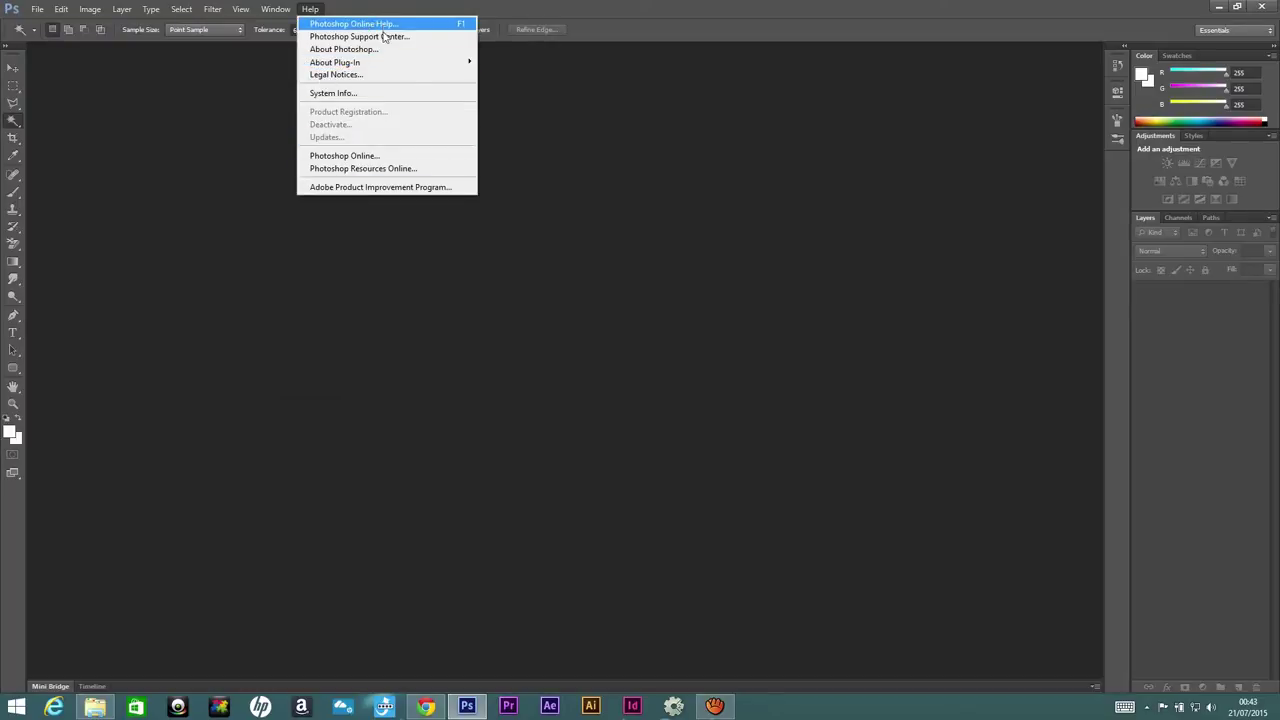
left_click(530, 223)
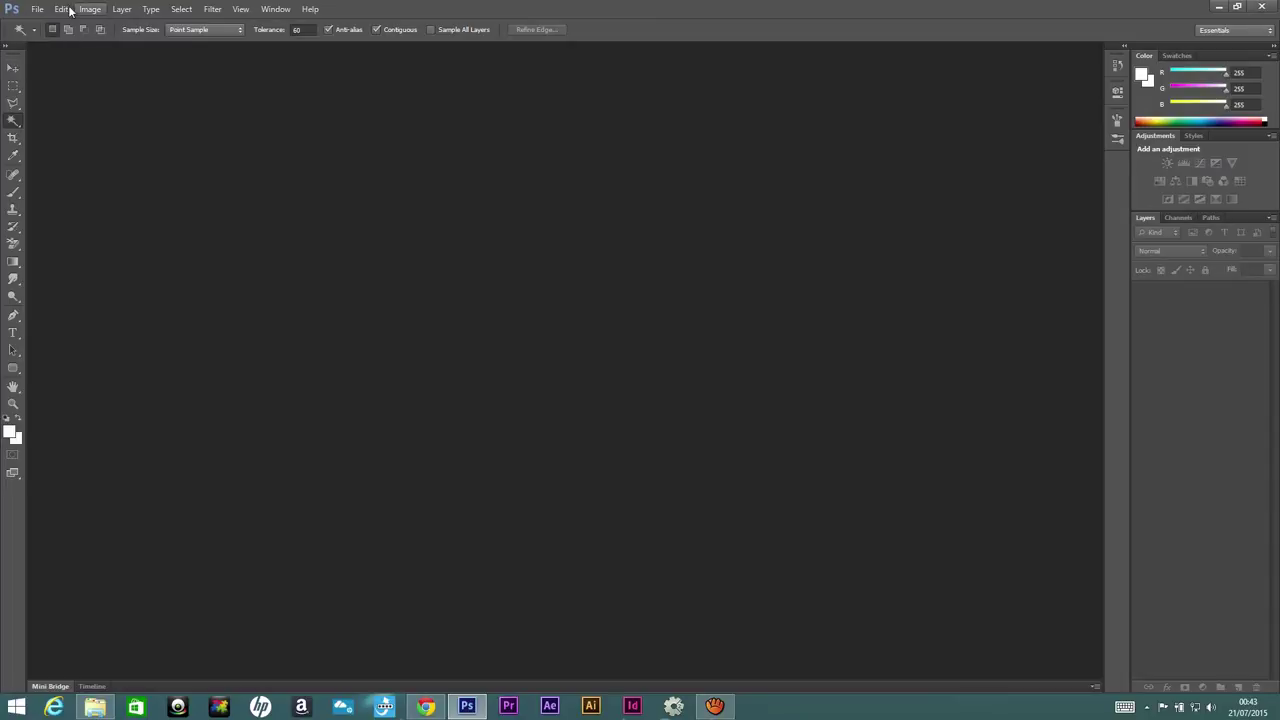
left_click(315, 9)
left_click(37, 9)
left_click(37, 9)
- Step through the selection, clone and move tools, ending on the Spot Healing Brush
left_click(12, 68)
left_click(12, 103)
left_click(12, 155)
left_click(12, 208)
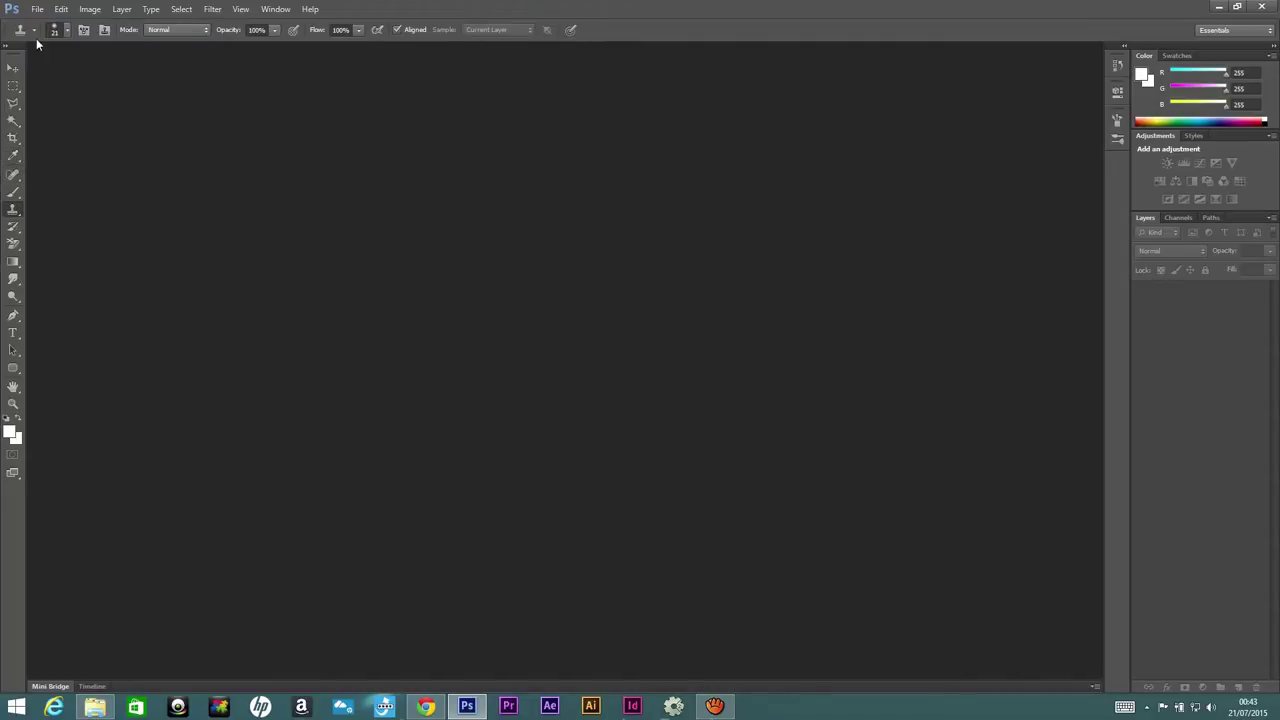
left_click(12, 68)
left_click(12, 103)
left_click(12, 155)
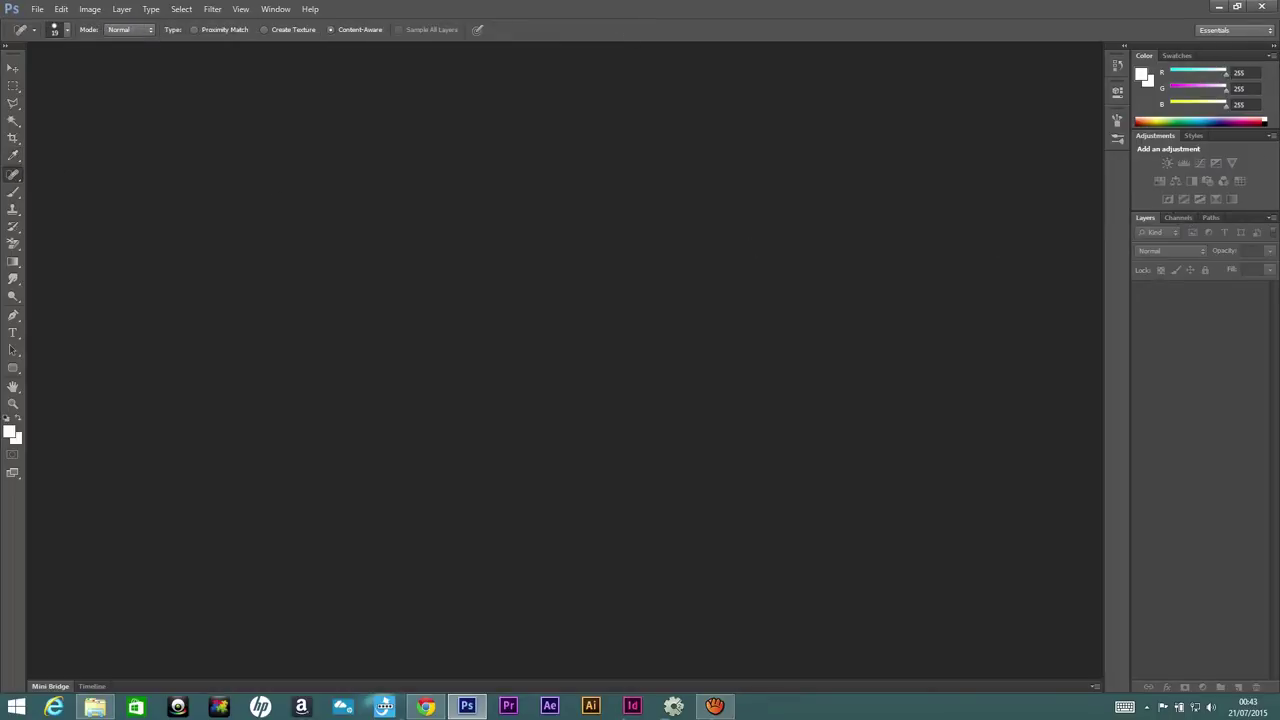
- Close the Color, Swatches and Adjustments panels, then float and redock the Layers panel
left_click(1271, 56)
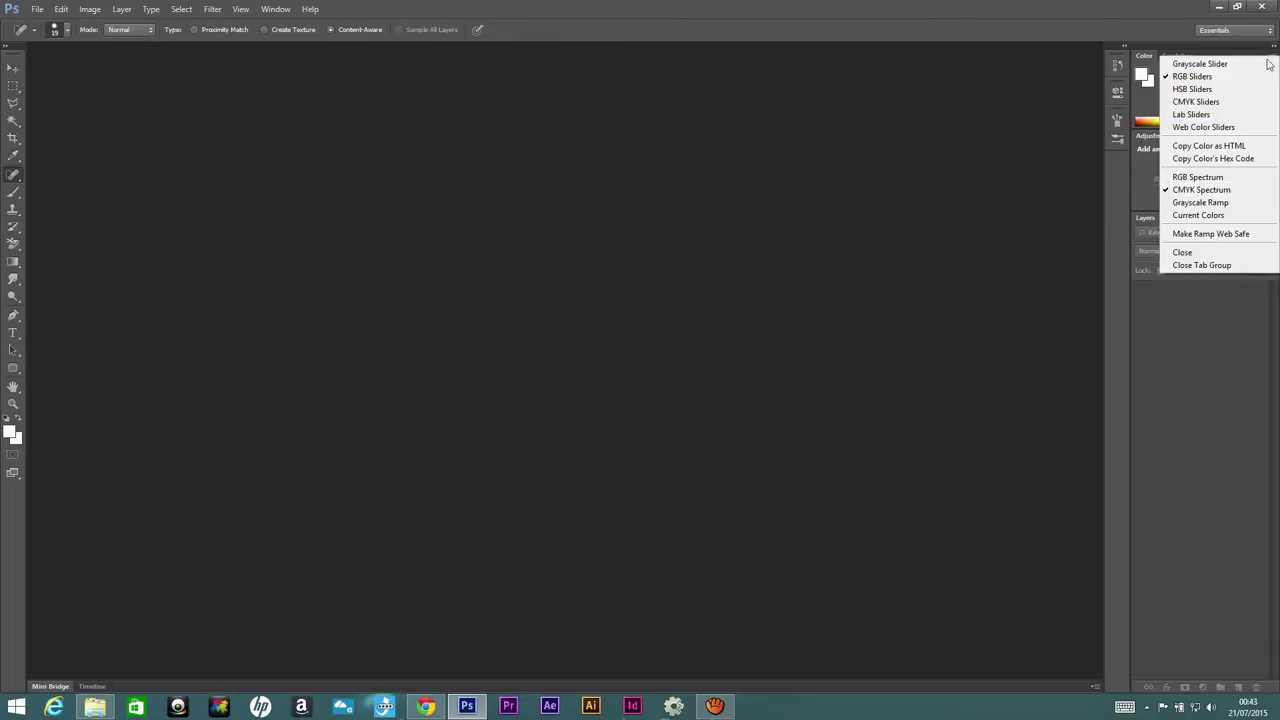
left_click(1240, 252)
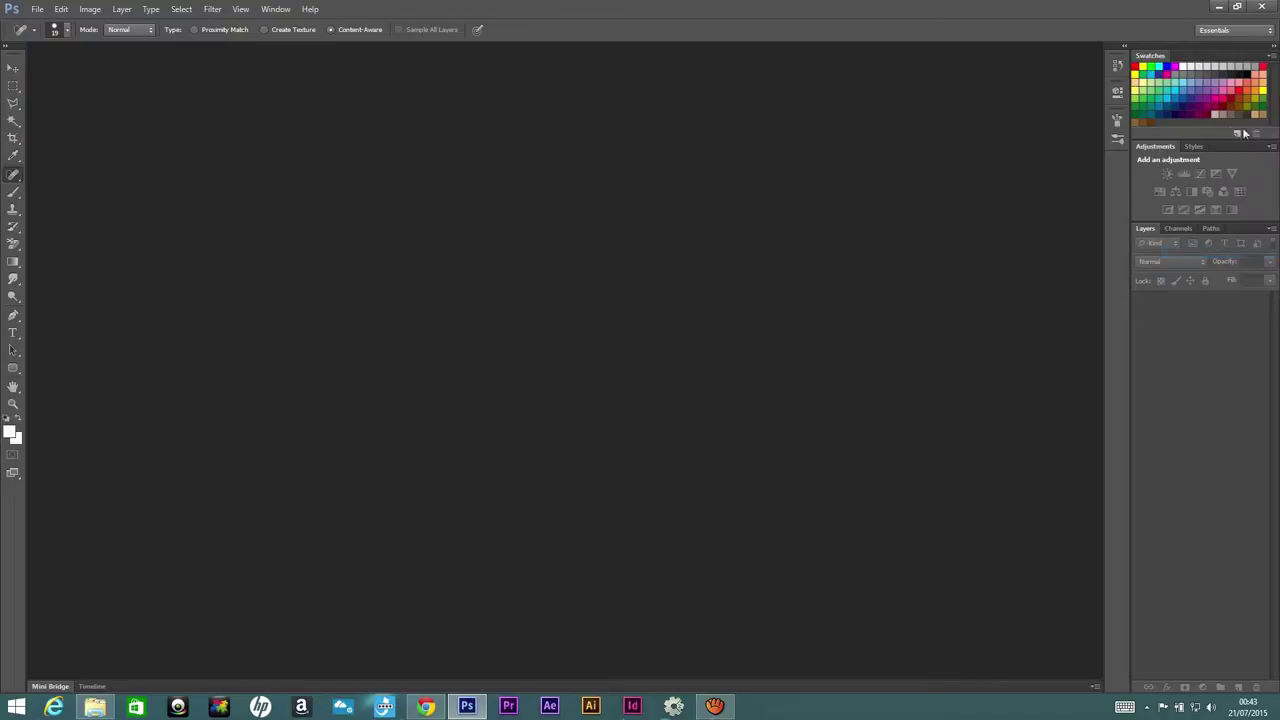
left_click(1269, 60)
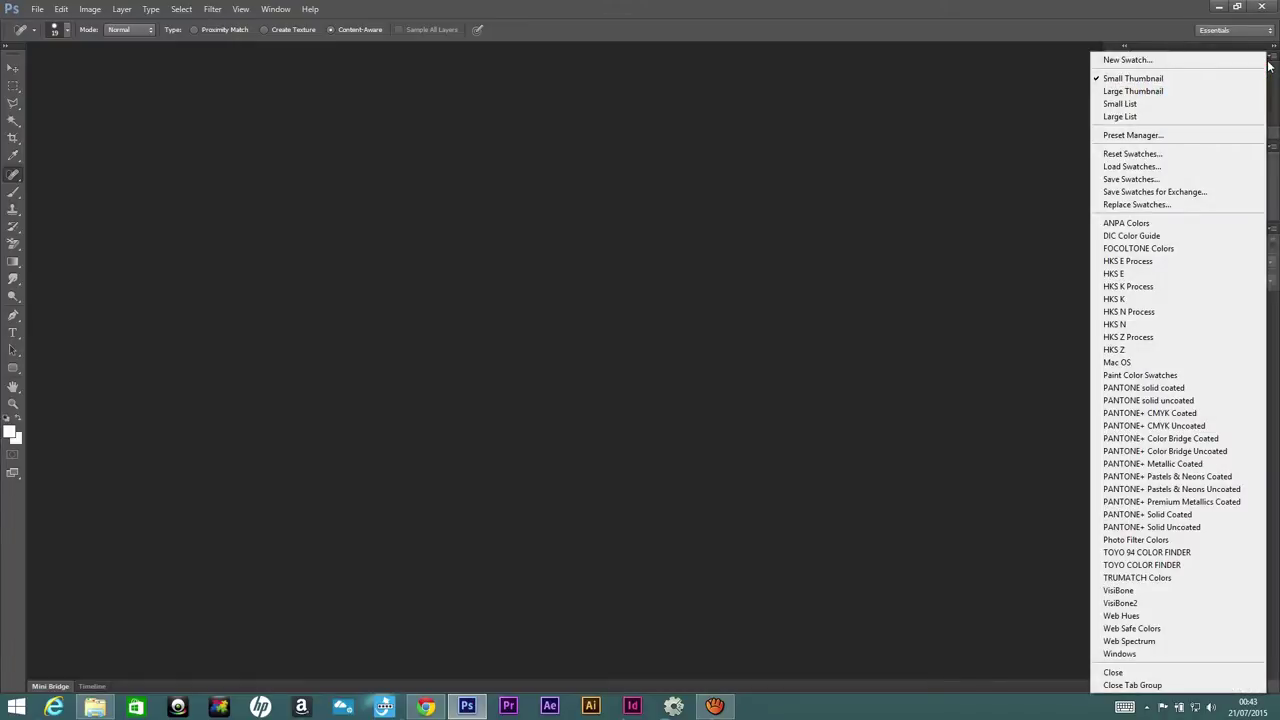
left_click(1200, 685)
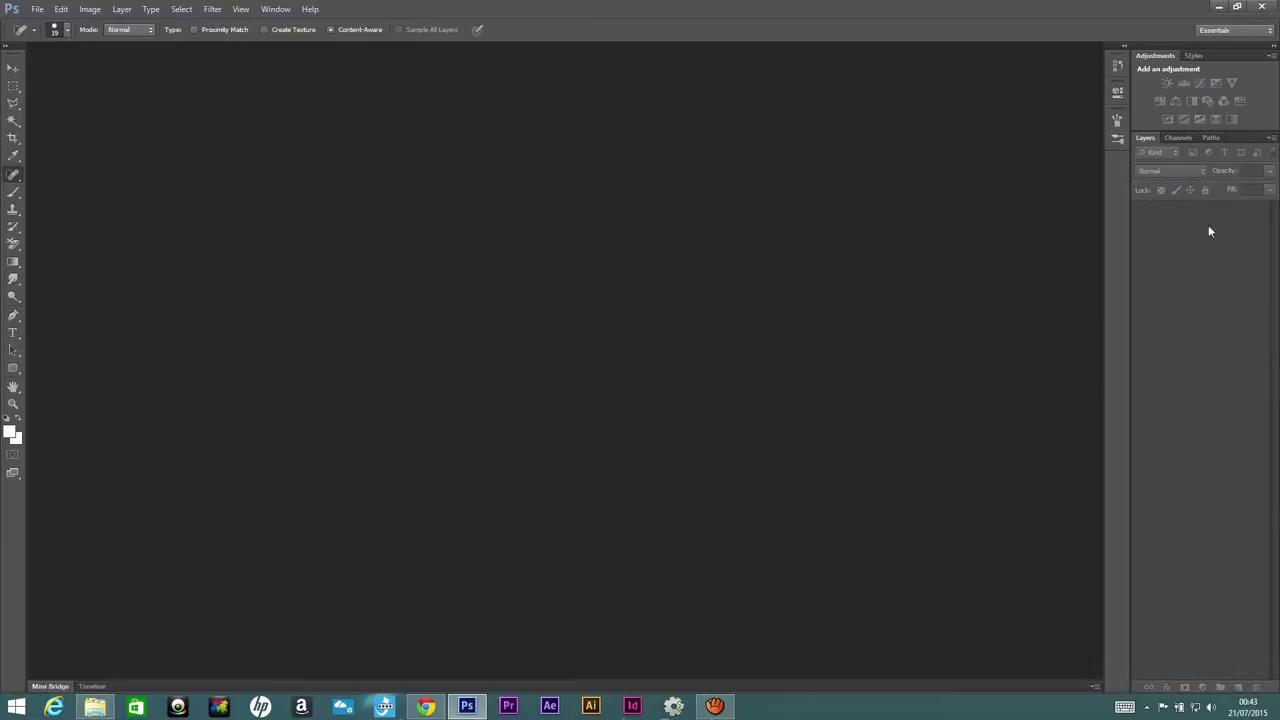
left_click(1274, 54)
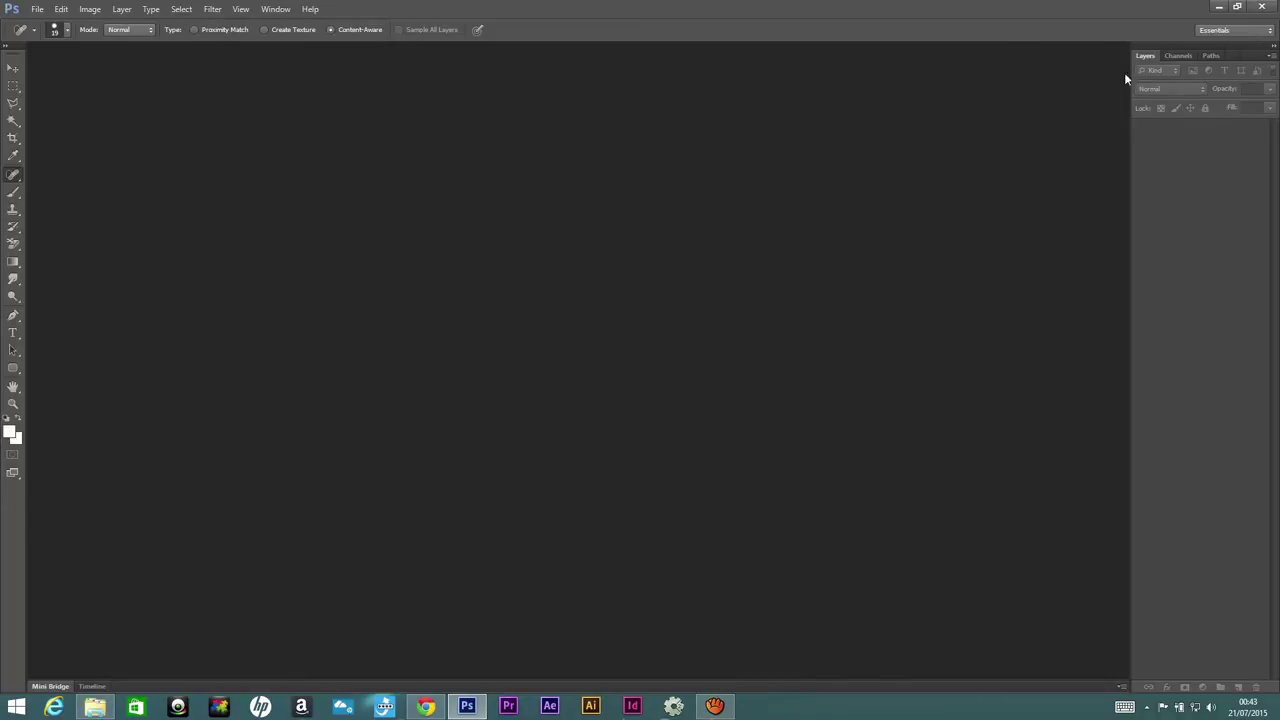
left_click_drag(1145, 56, 755, 100)
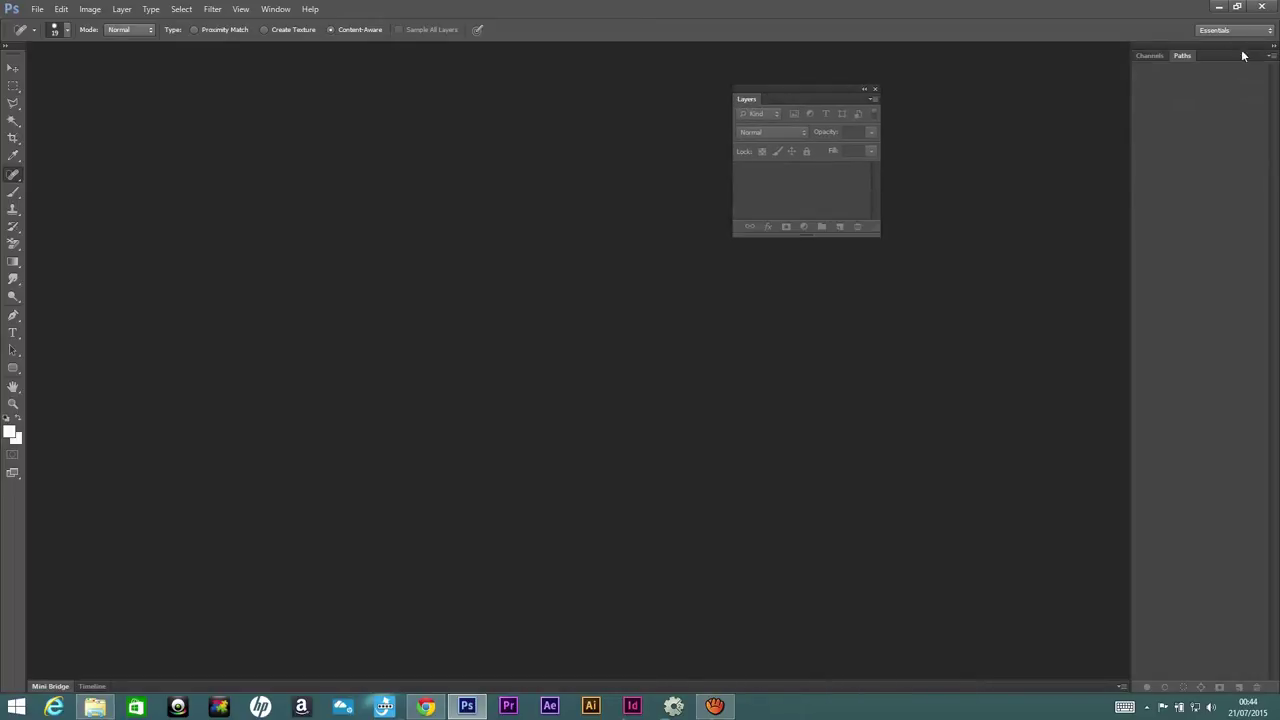
mouse_move(755, 100)
left_mouse_down()
mouse_move(1210, 58)
mouse_move(1164, 57)
left_mouse_up()
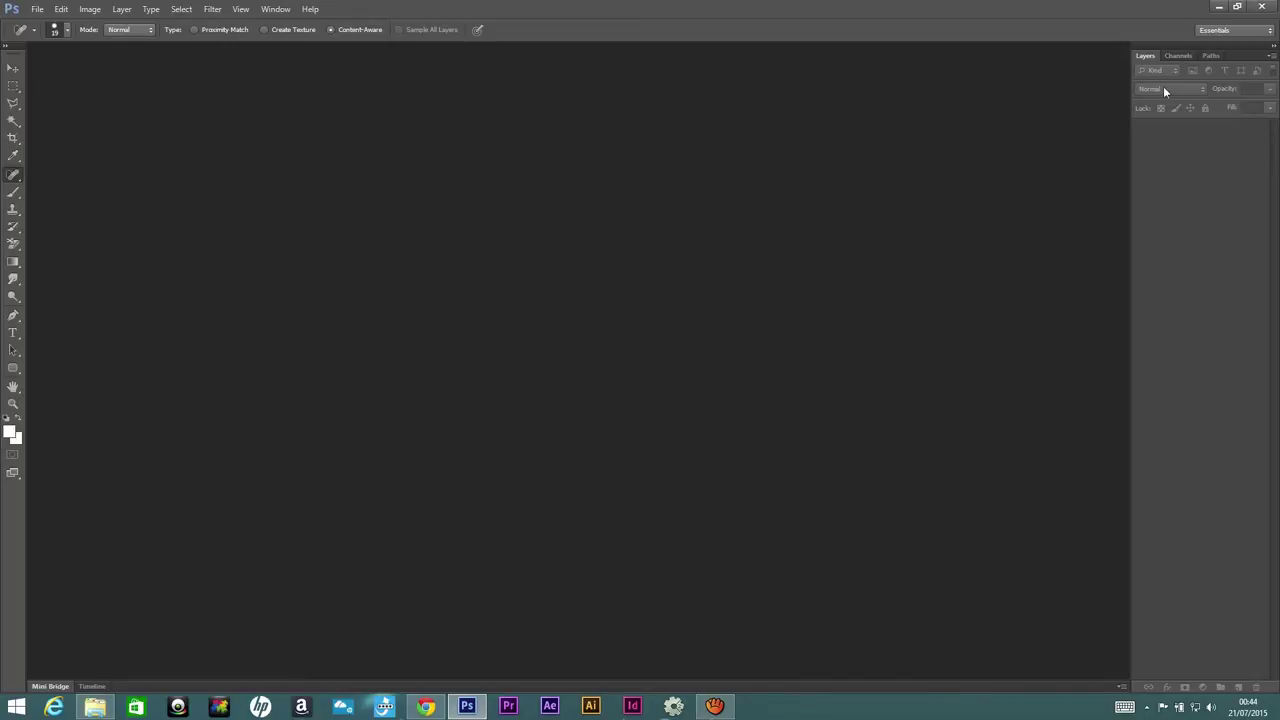
- Close the Paths panel, reopen it from the Window menu and dock it beside Layers
left_click(276, 10)
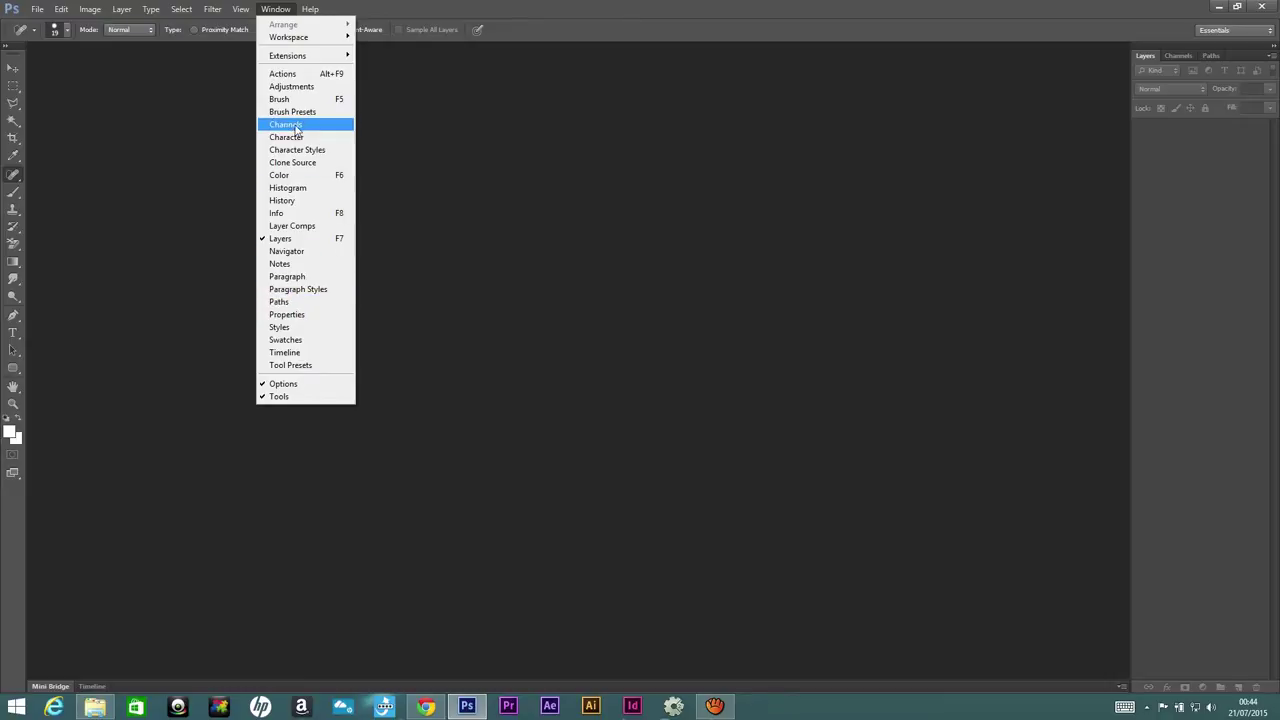
key("Escape")
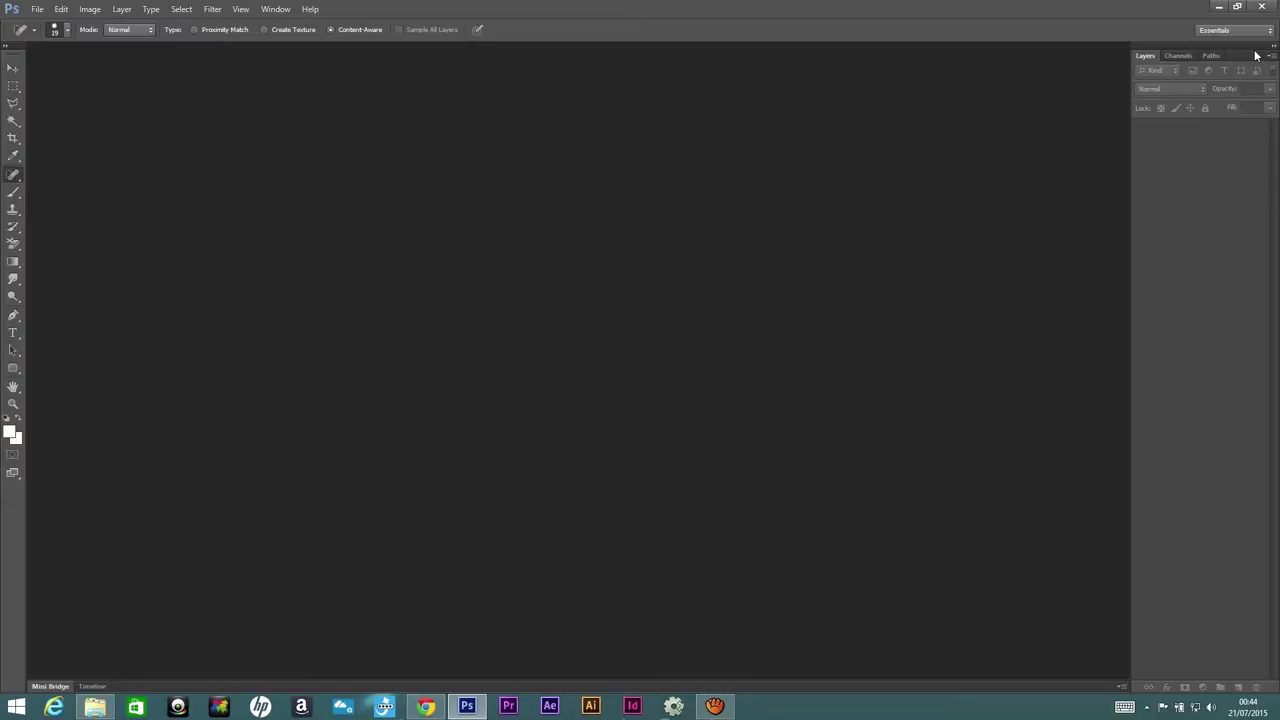
left_click_drag(1220, 56, 809, 146)
left_click(850, 126)
left_click(276, 9)
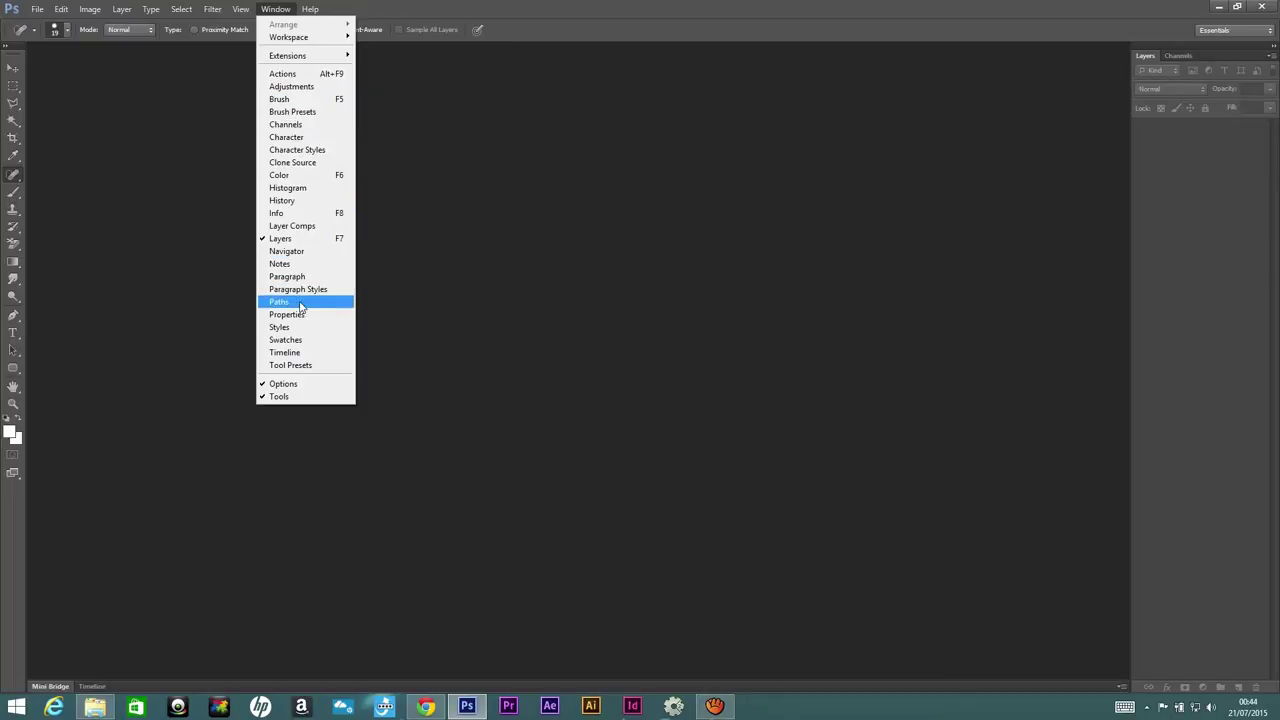
left_click(340, 301)
left_click_drag(749, 130, 1225, 60)
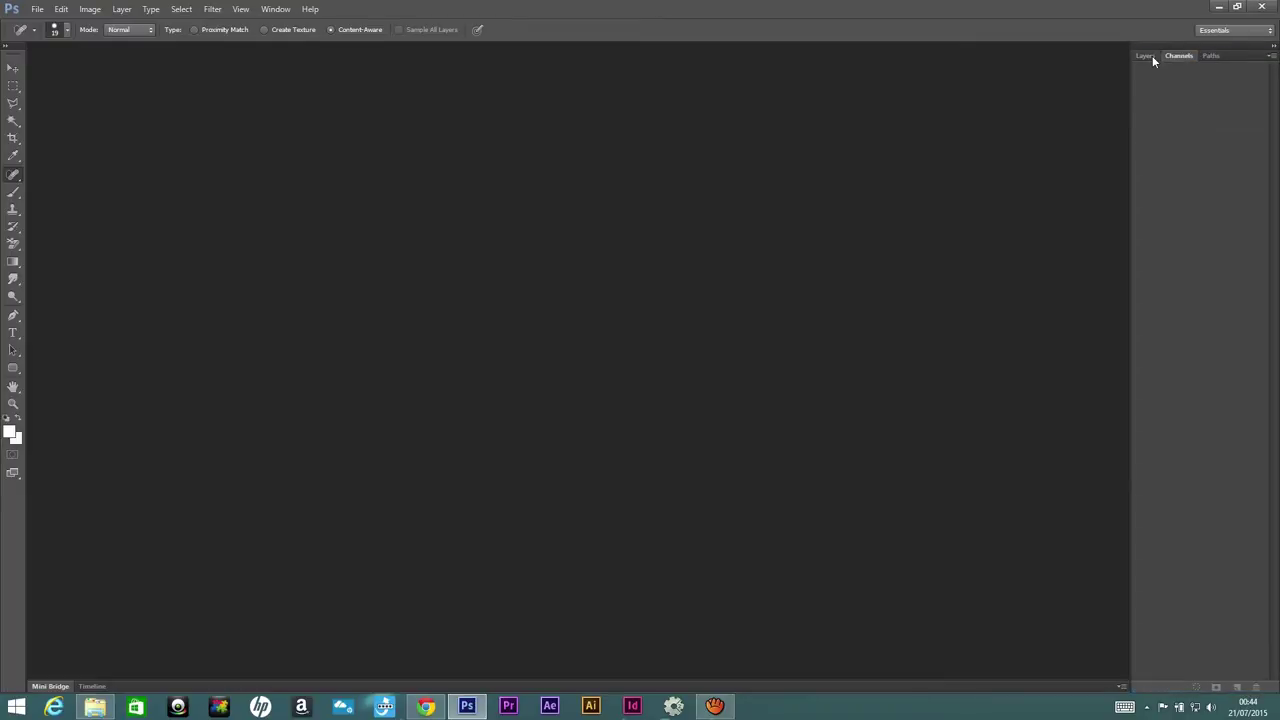
- Switch between the Layers, Paths and Channels tabs, leaving Channels shown, and select the Move tool
left_click(1150, 56)
left_click(1212, 57)
left_click(1147, 58)
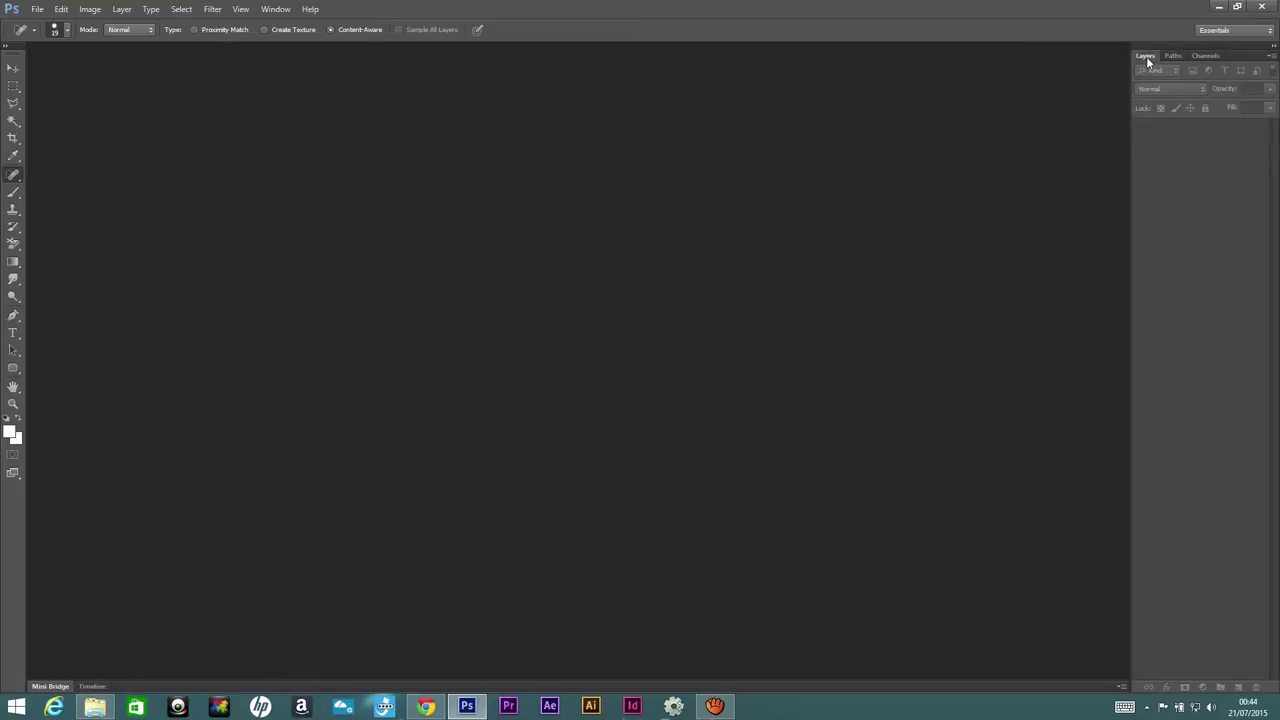
left_click(1203, 60)
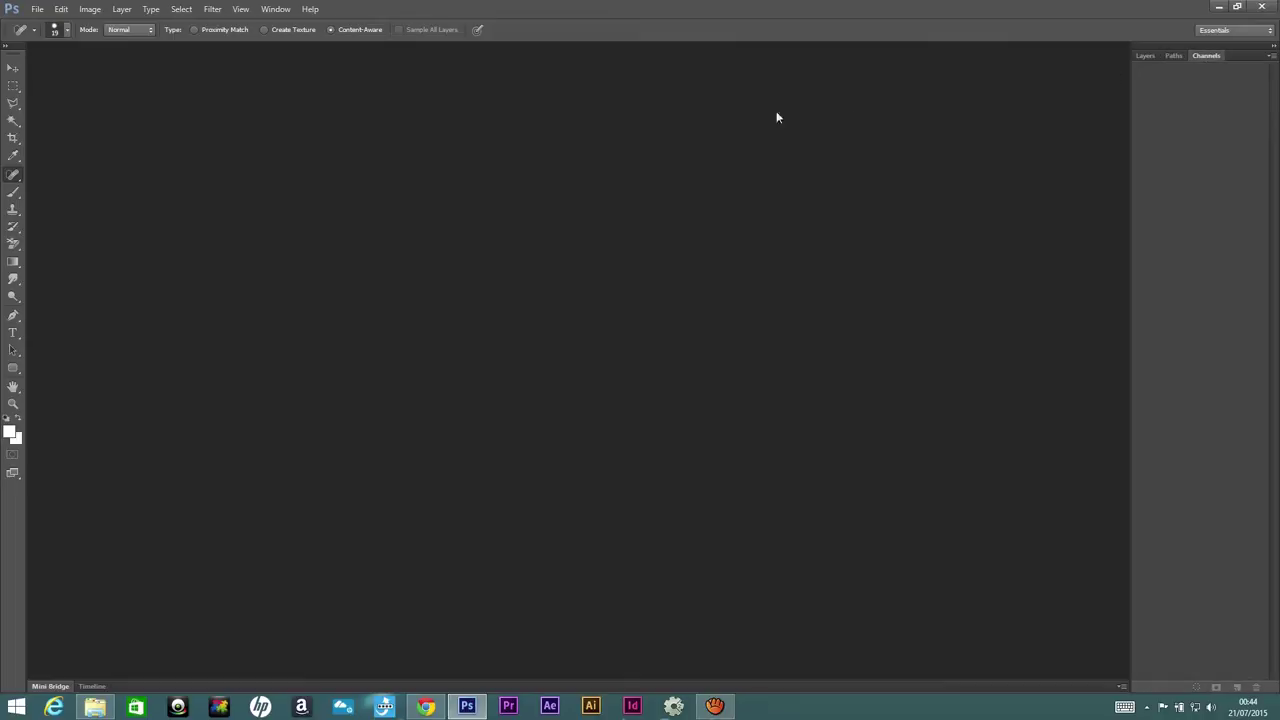
left_click(13, 68)
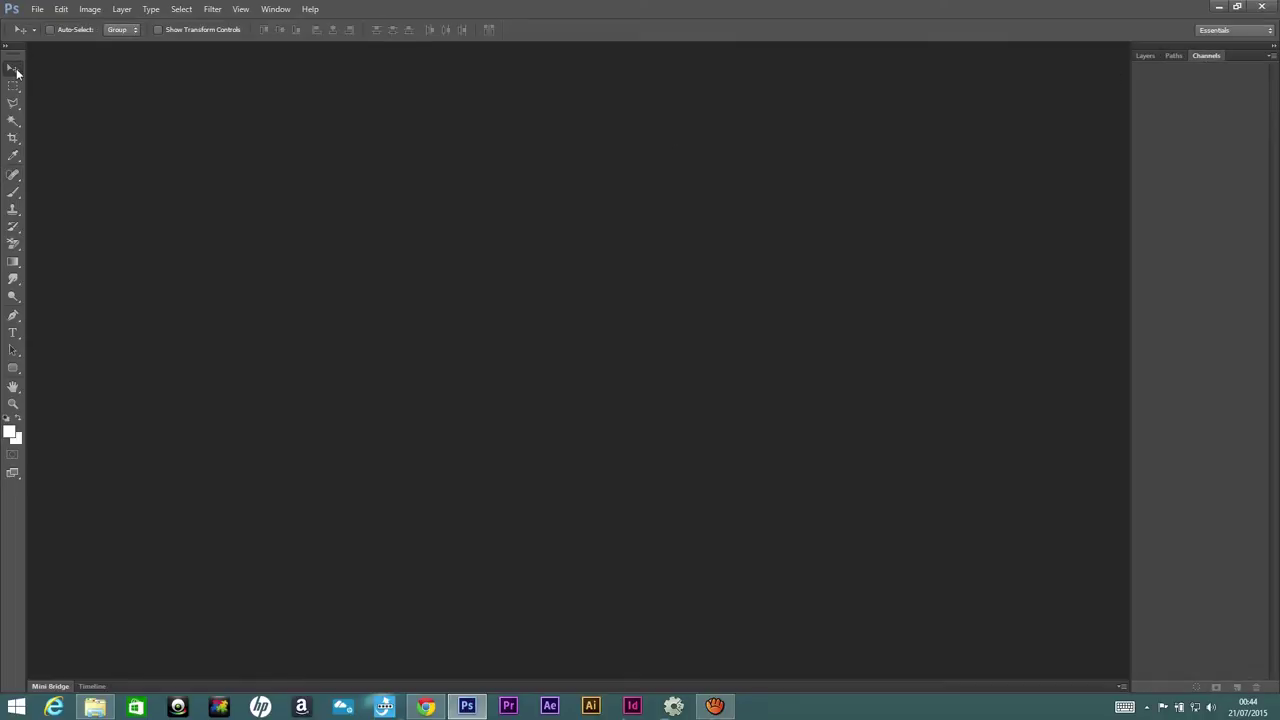
left_click(33, 9)
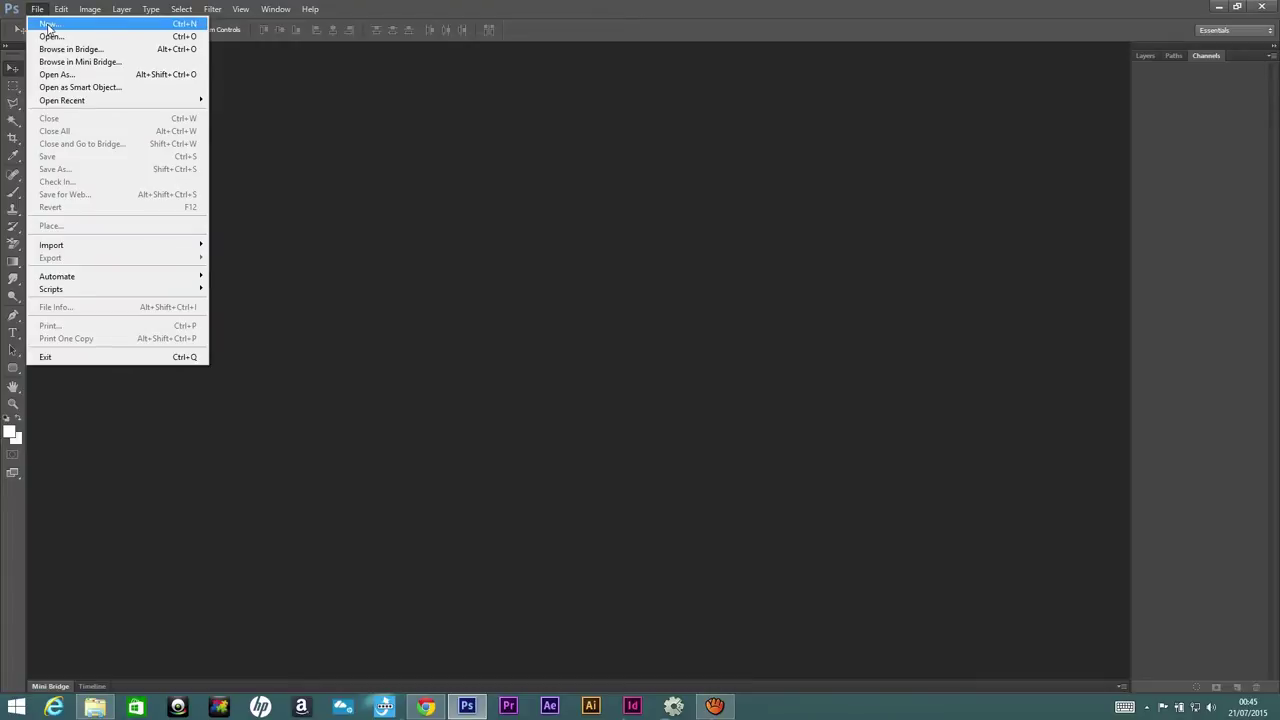
- Start a new document named Projeto1 using the International Paper preset
left_click(48, 25)
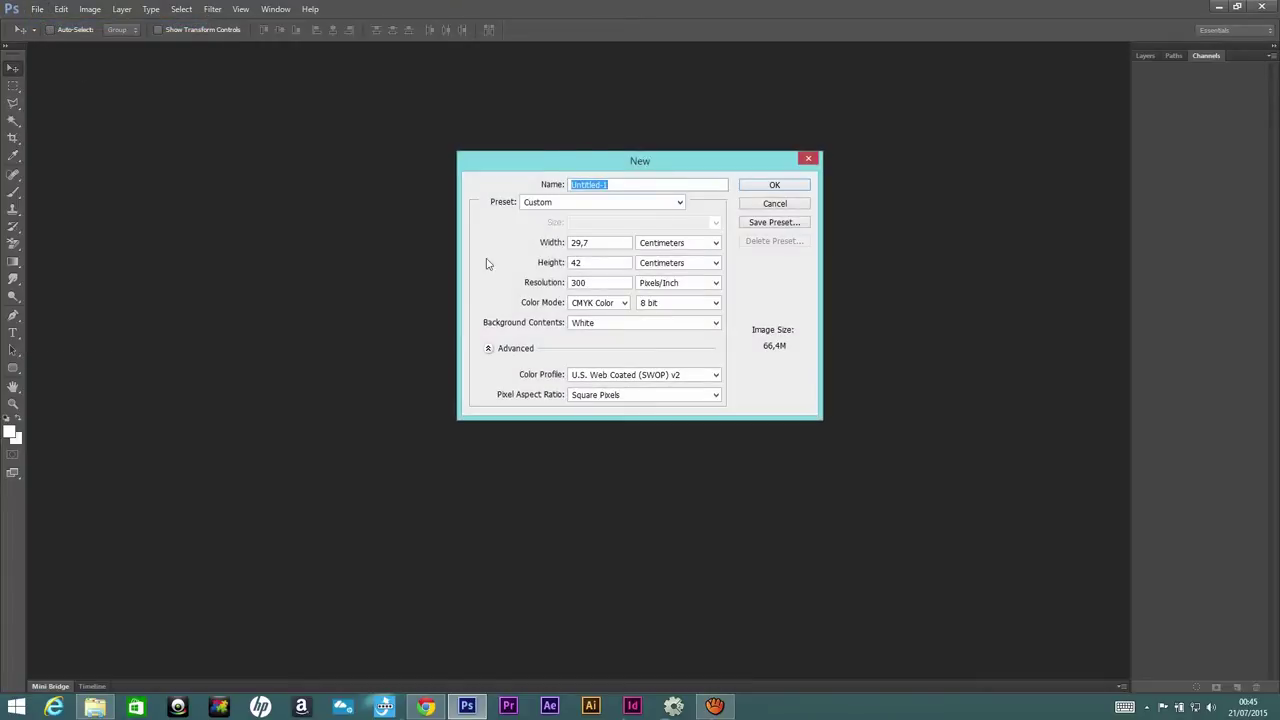
left_click_drag(645, 184, 534, 187)
type("Projeto1")
left_click(610, 202)
left_click(547, 204)
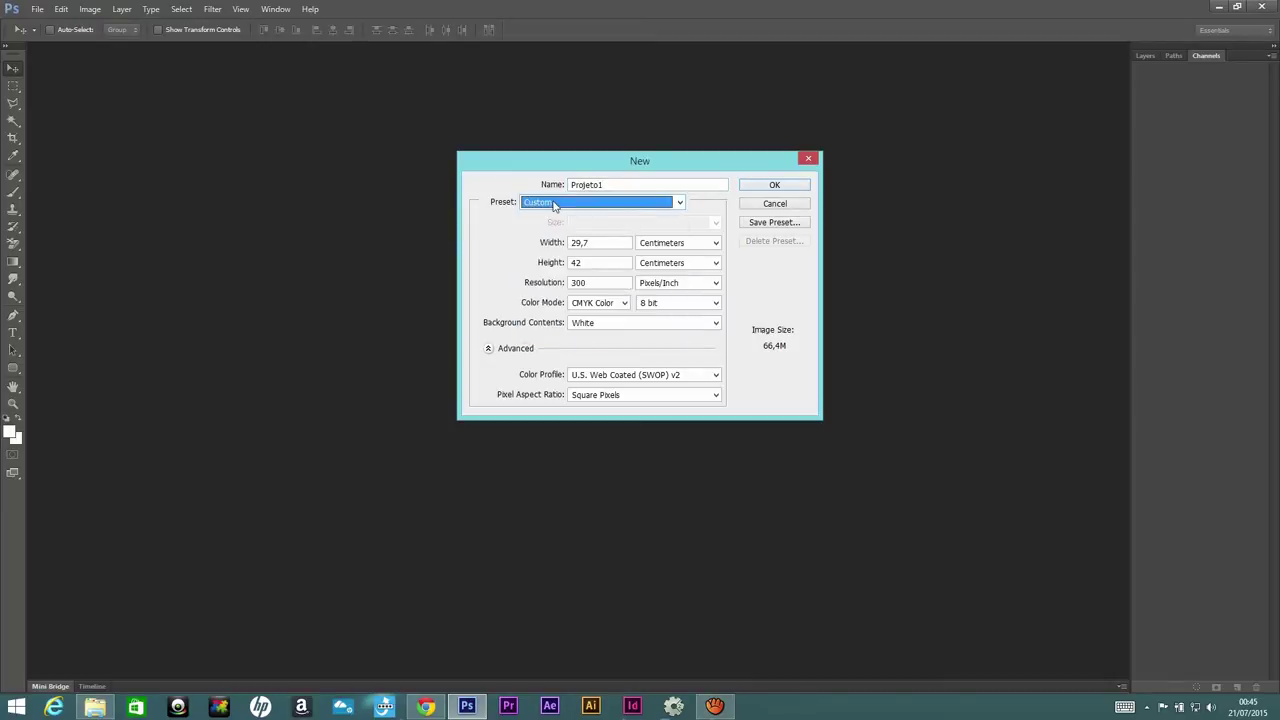
left_click(567, 204)
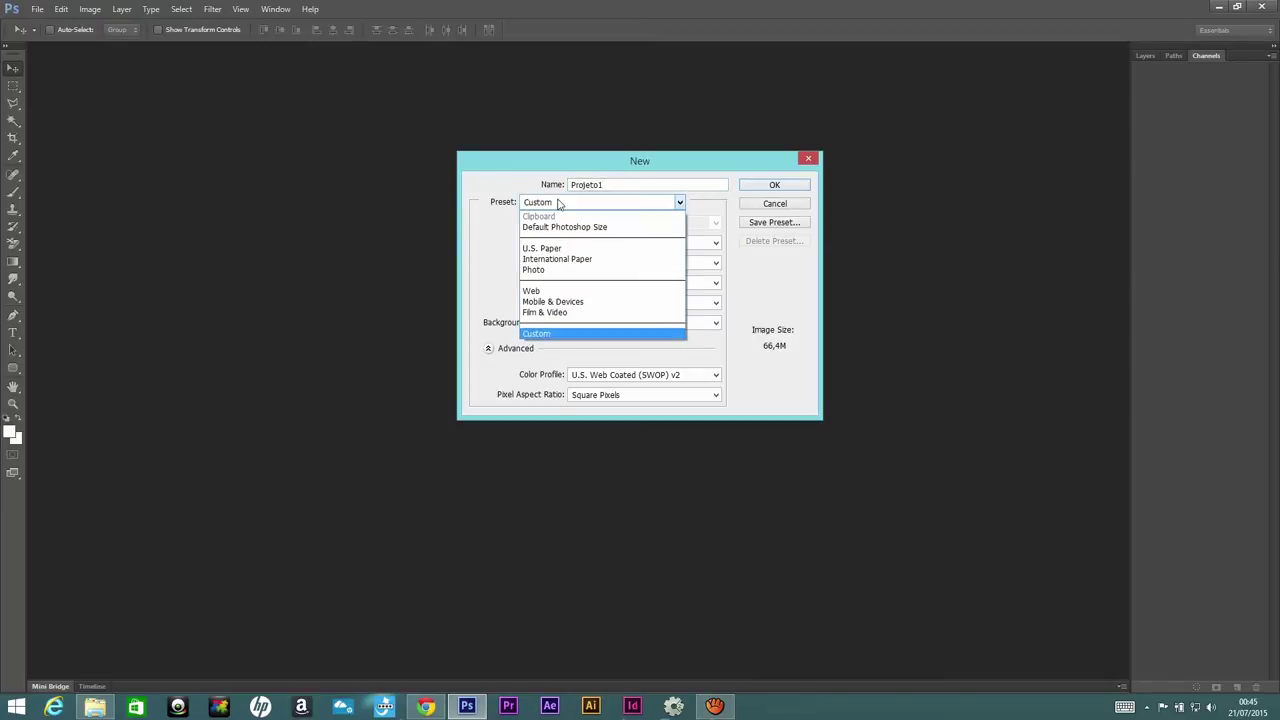
left_click(569, 258)
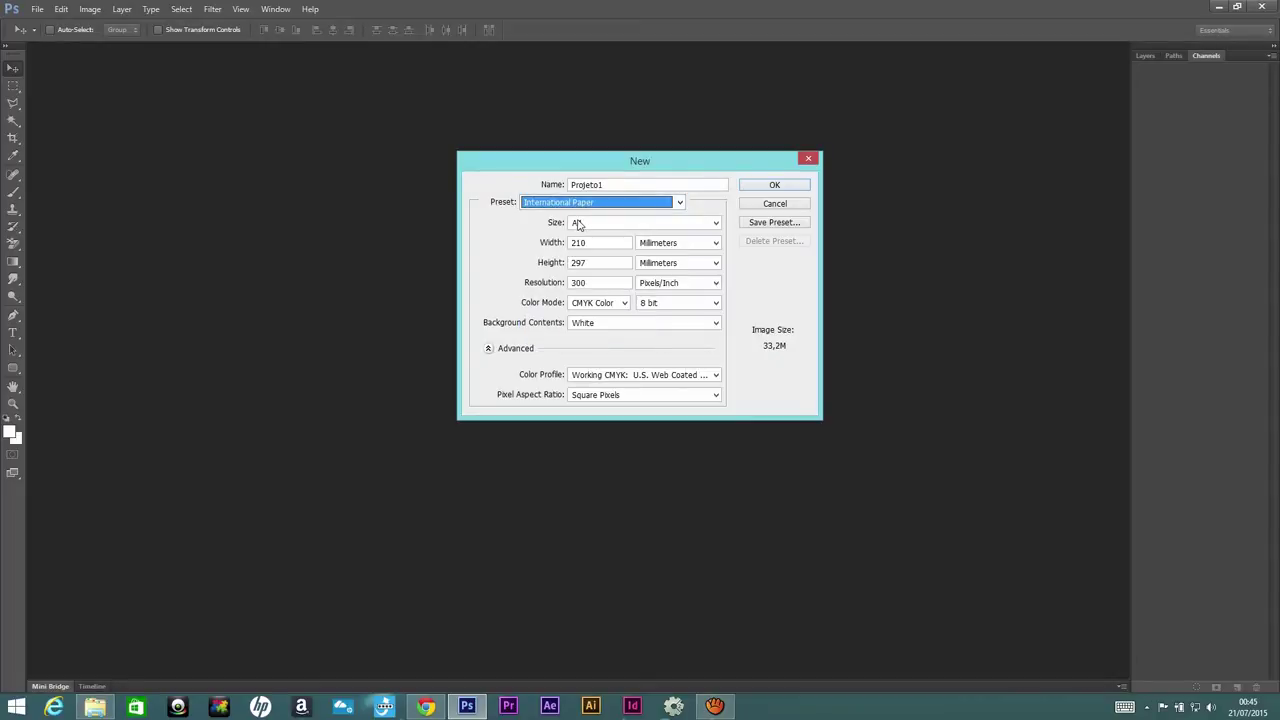
- Try the A3 paper size, then return to A4
left_click(580, 223)
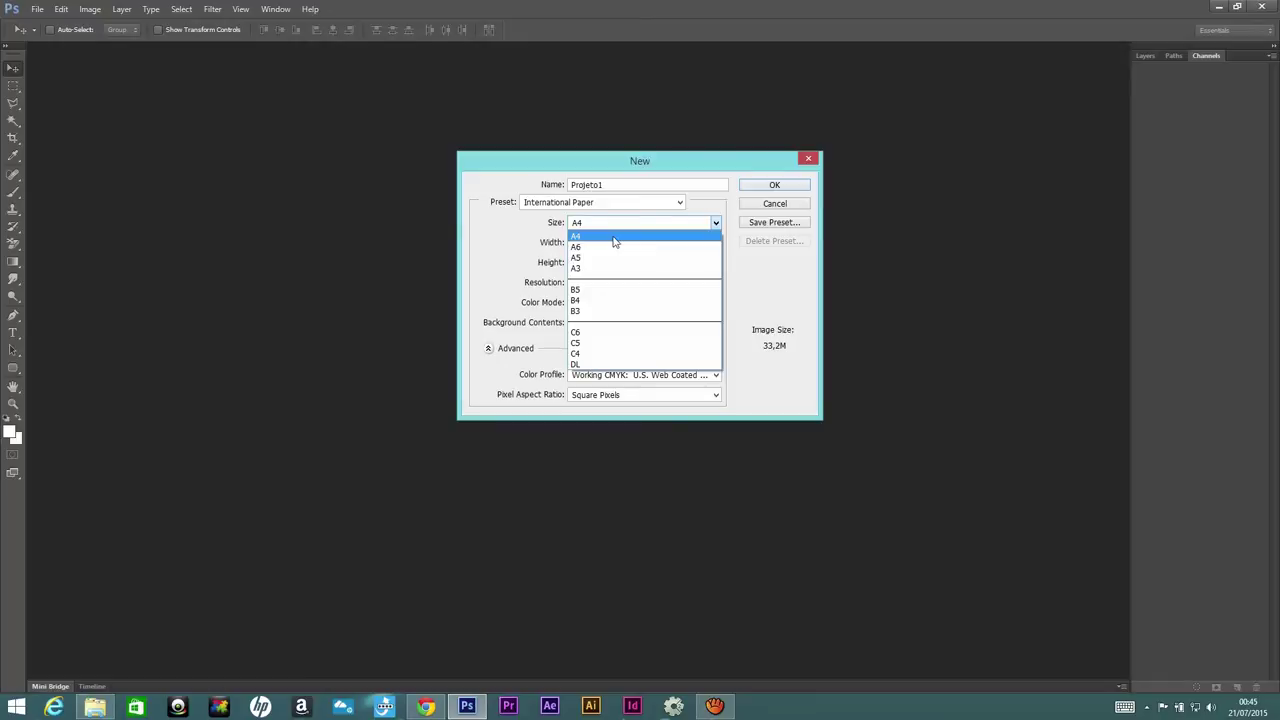
left_click(518, 240)
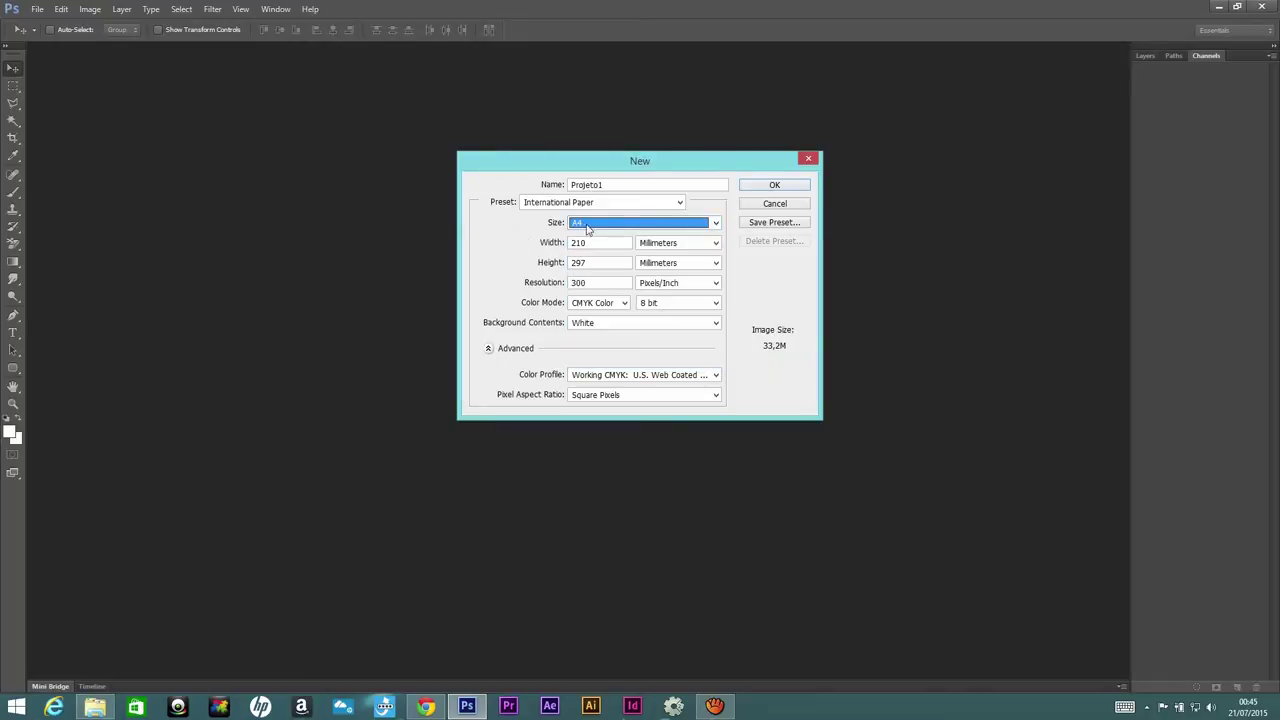
left_click(624, 222)
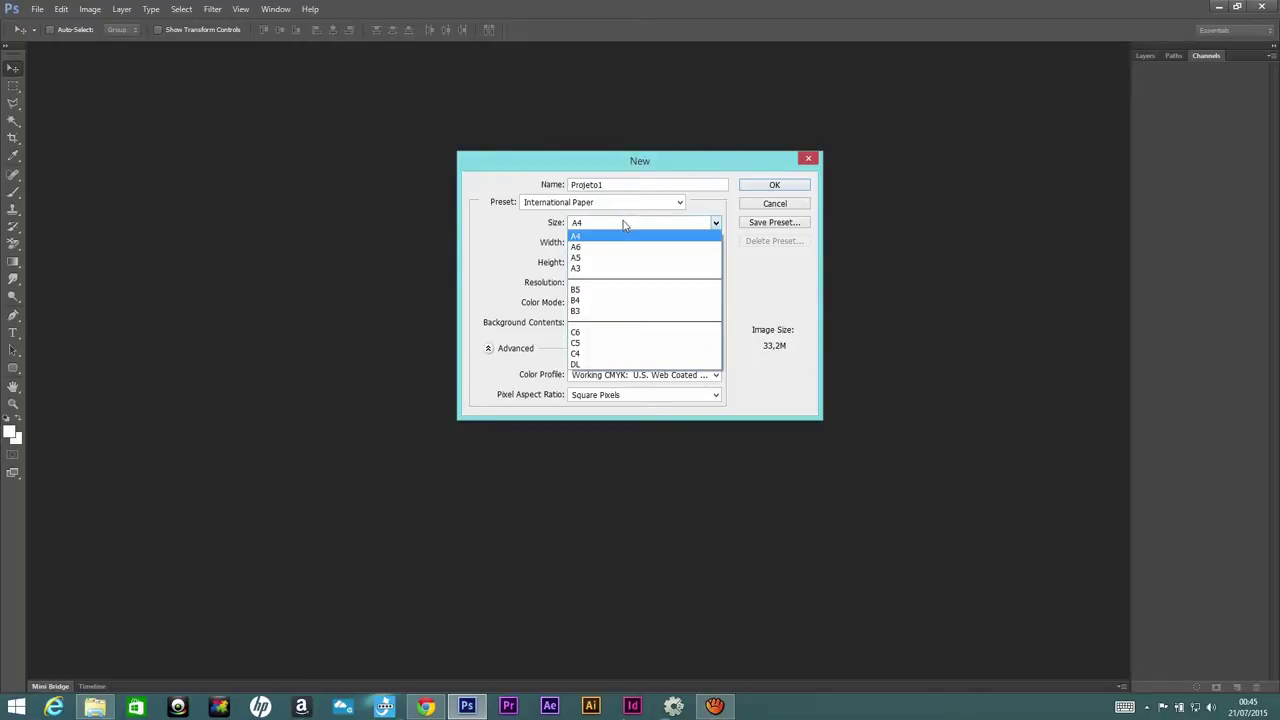
left_click(610, 268)
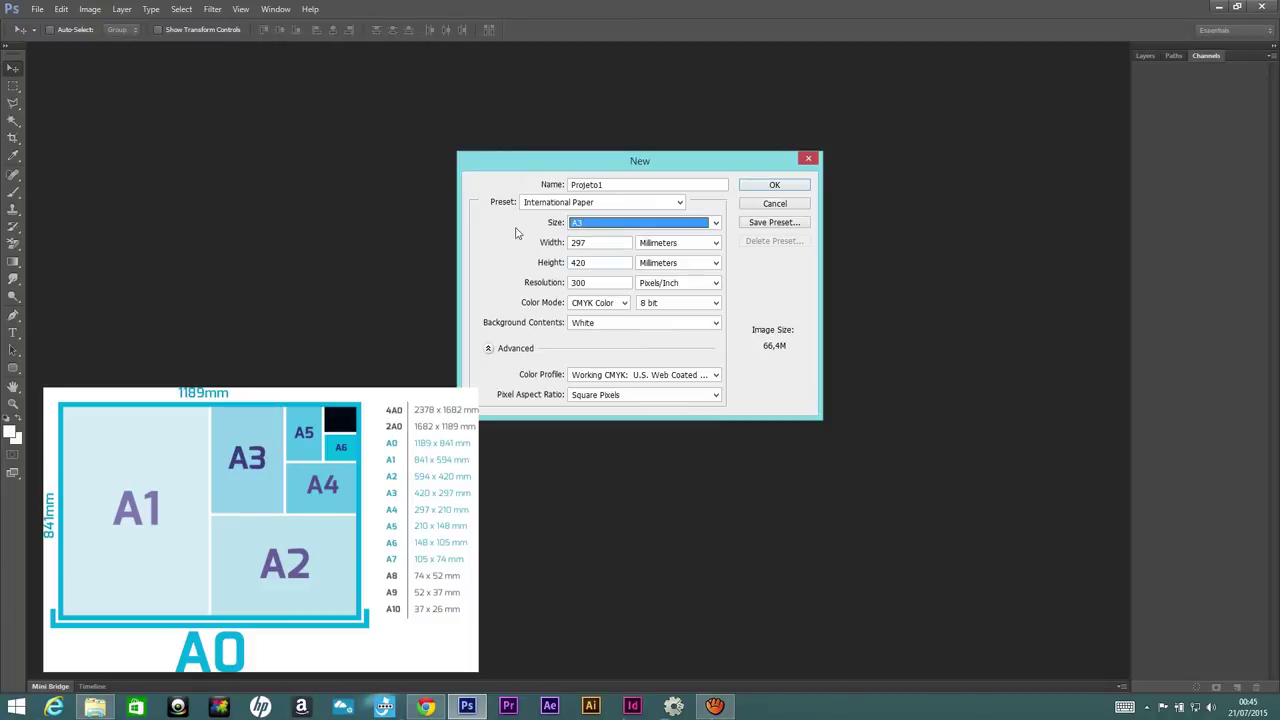
left_click(624, 222)
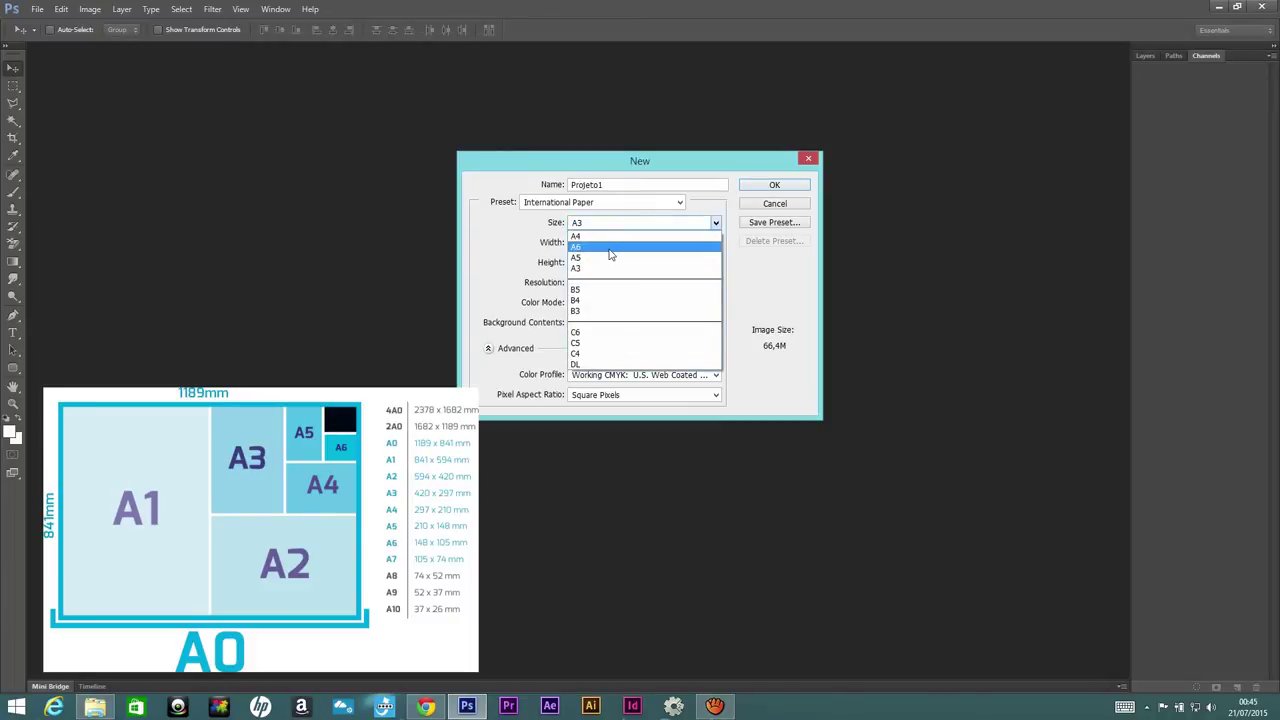
left_click(592, 236)
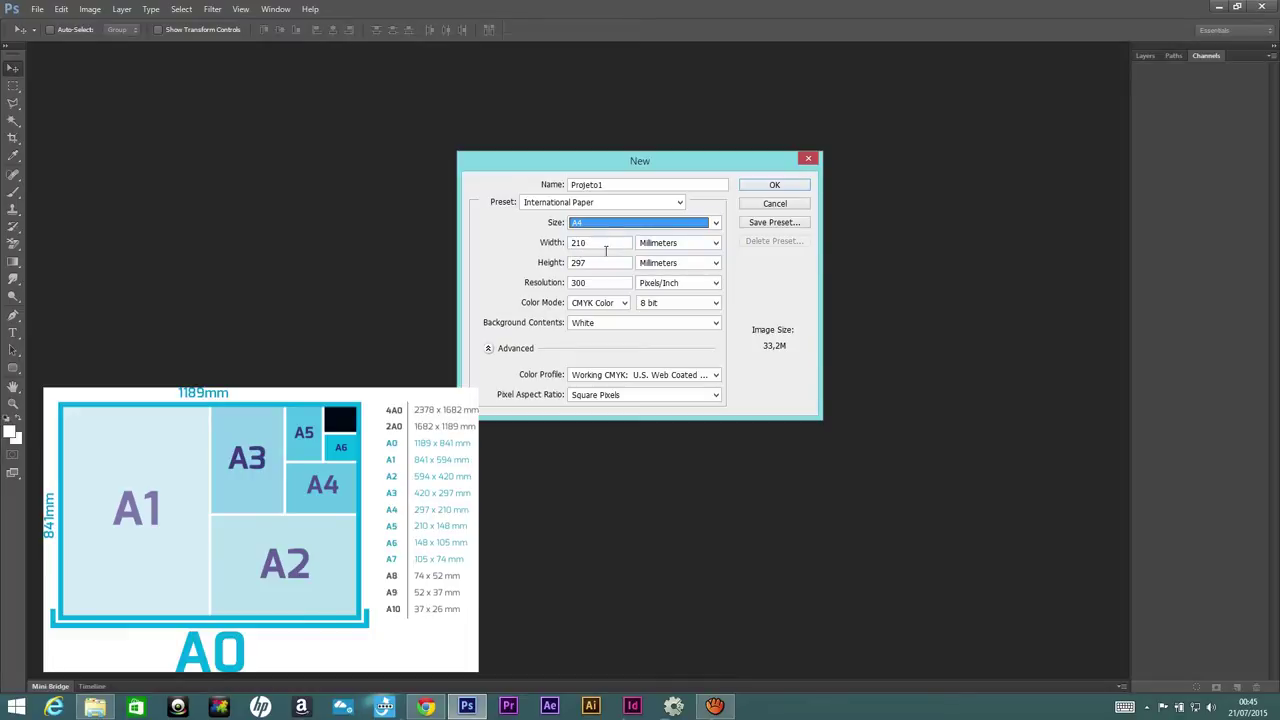
left_click(605, 223)
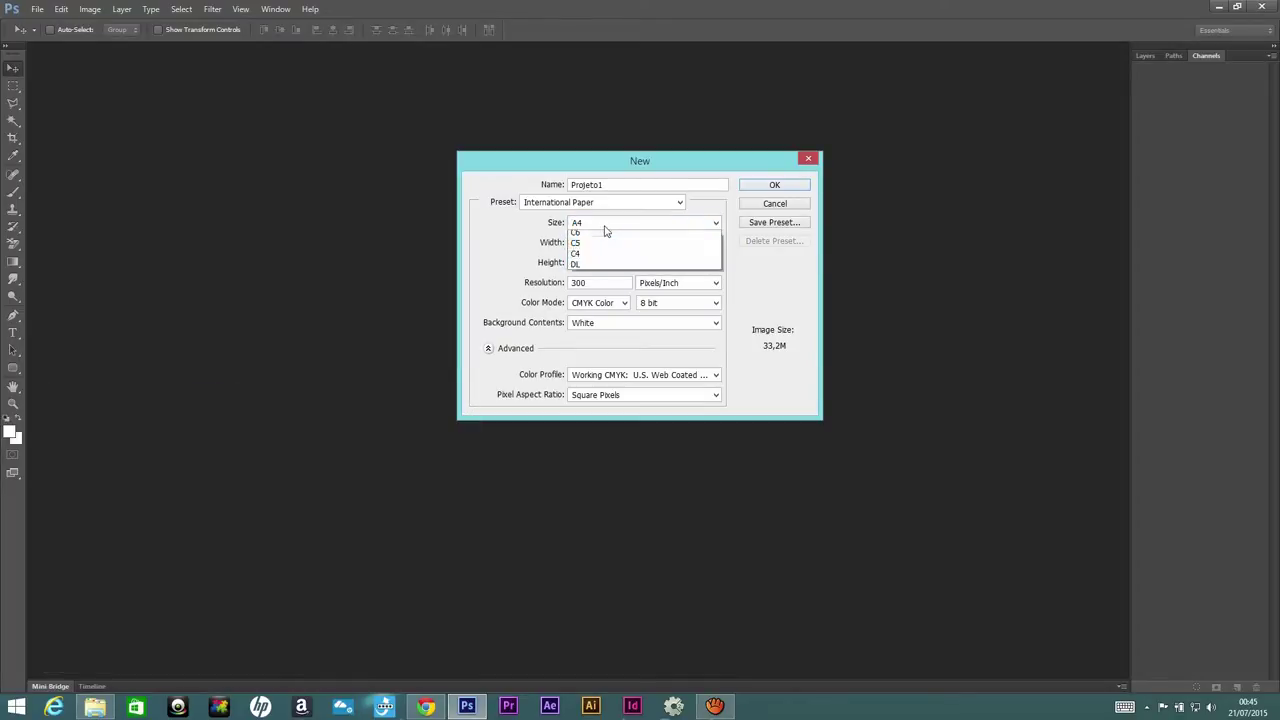
left_click(583, 248)
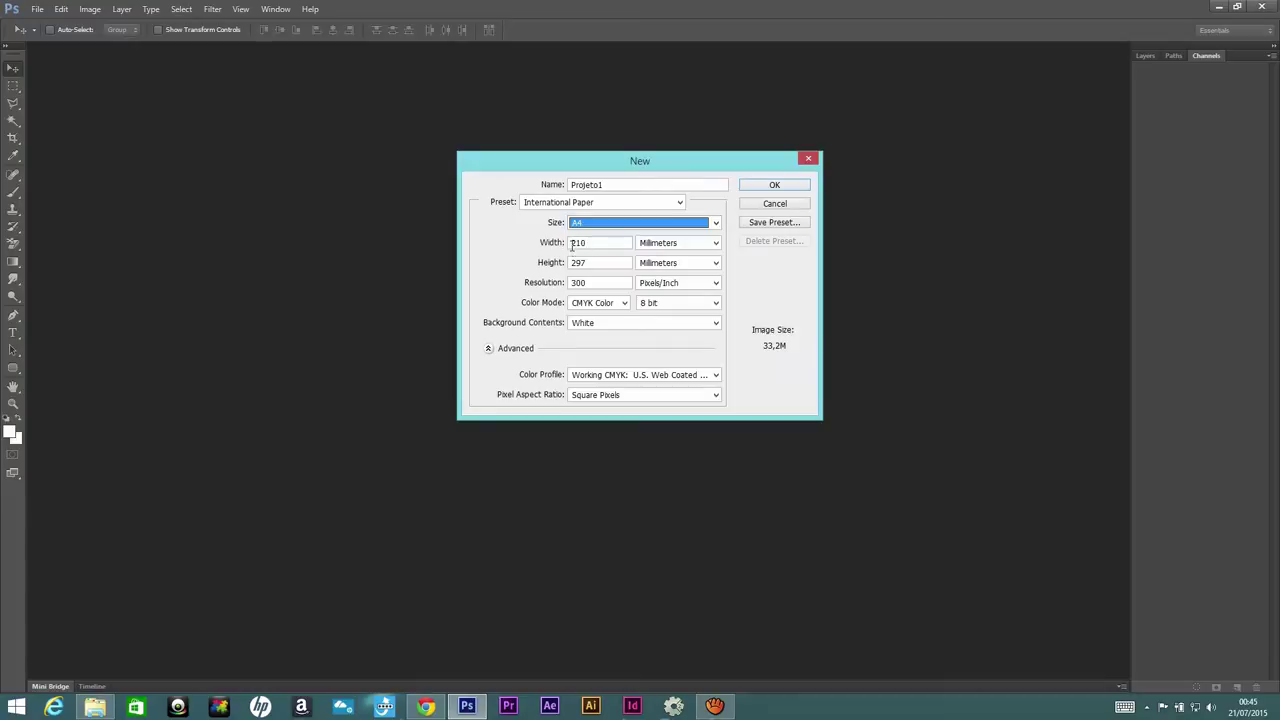
- Inspect the A4 width 210 mm and height 297 mm fields
left_click_drag(590, 262, 567, 262)
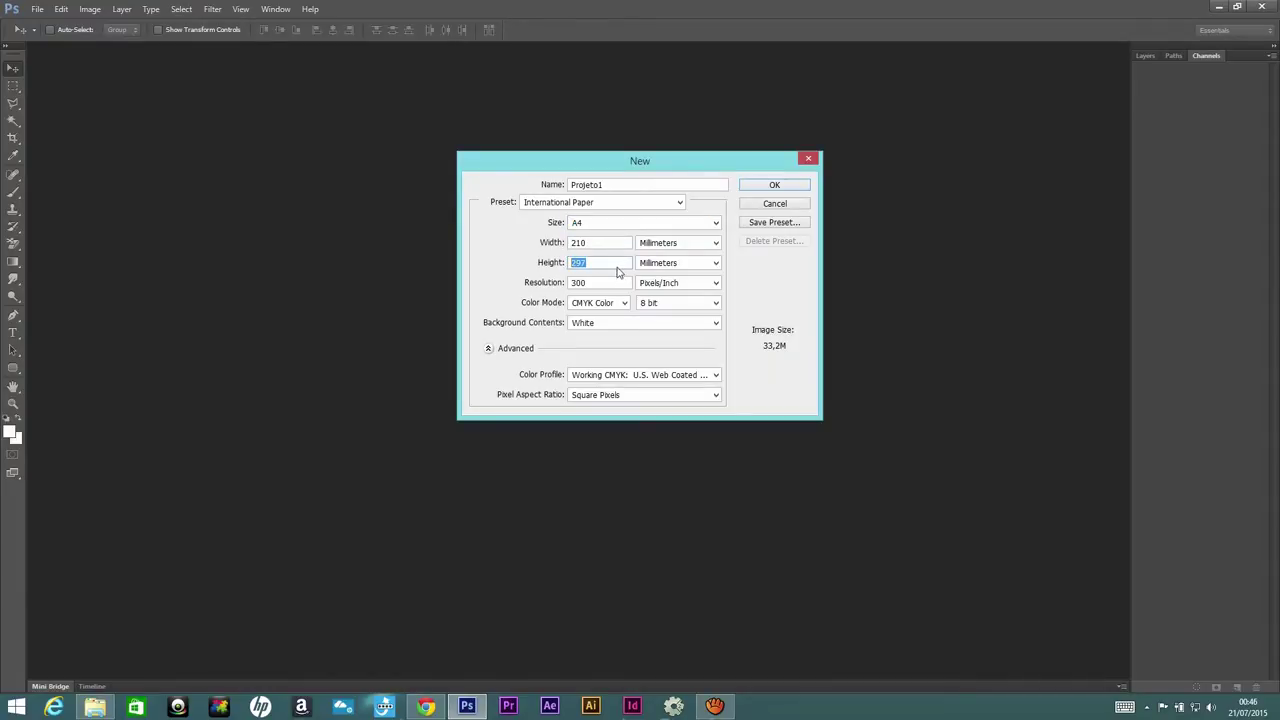
left_click_drag(598, 242, 540, 242)
left_click(588, 262)
double_click(583, 263)
key("shift+Tab")
double_click(580, 263)
double_click(590, 244)
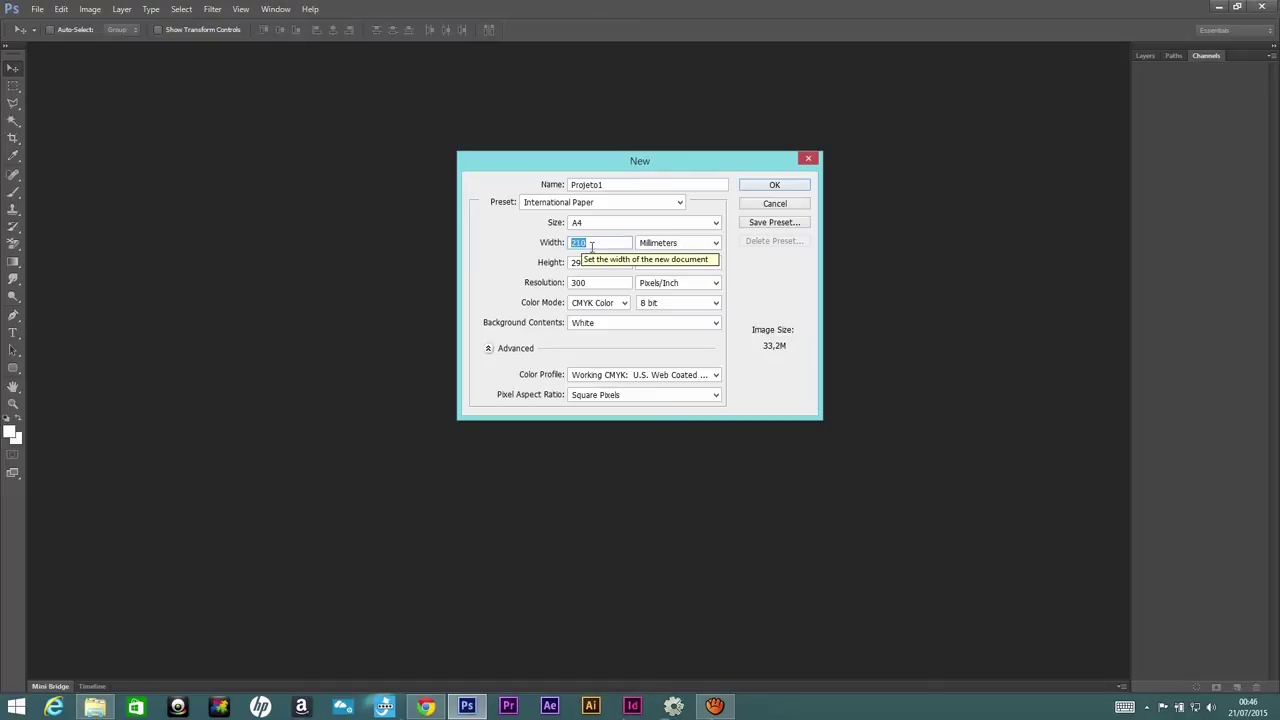
left_click(603, 262)
double_click(592, 263)
- Compare A3 at 297 × 420 mm and 300 ppi, then set the size back to A4
left_click(611, 226)
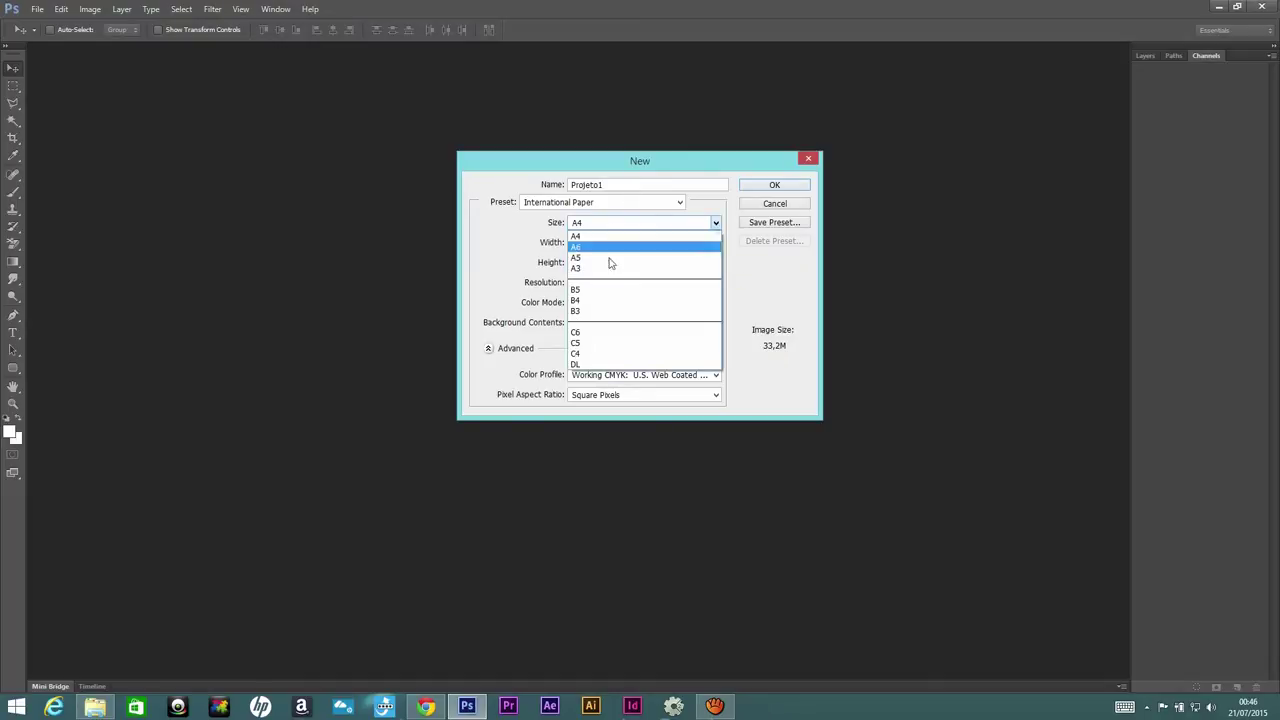
left_click(610, 265)
left_click_drag(607, 243, 563, 252)
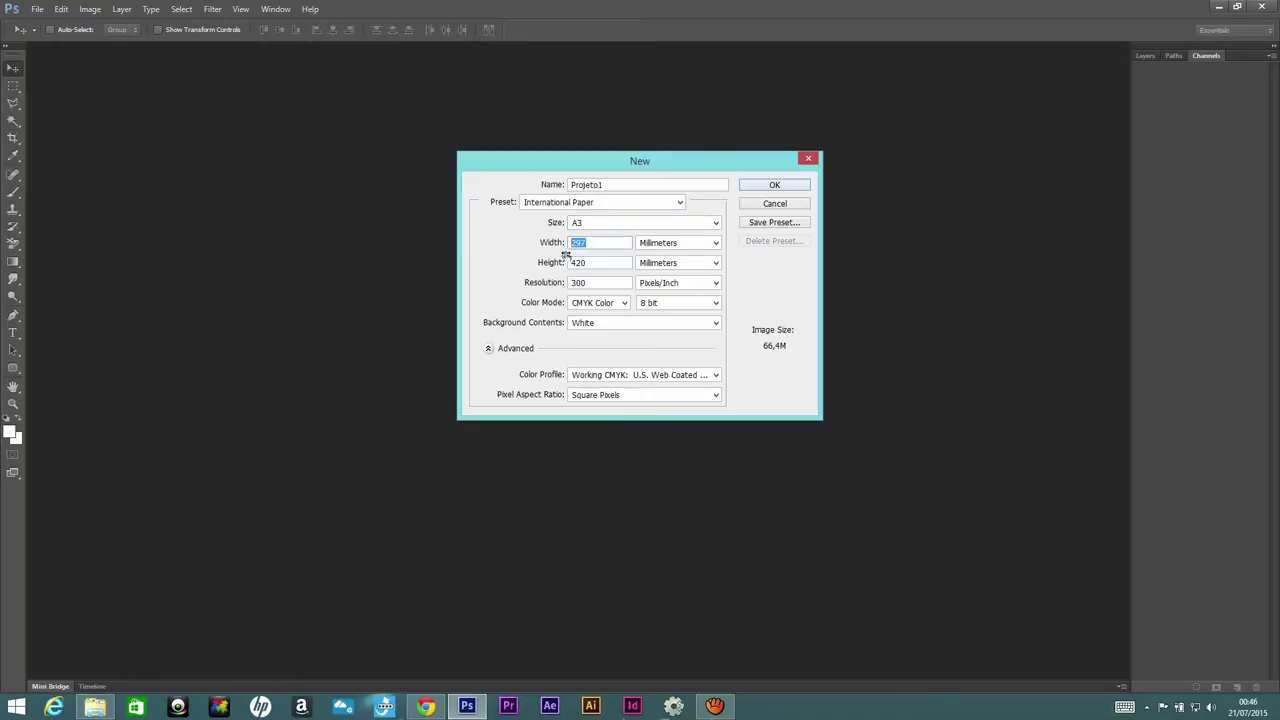
left_click_drag(603, 262, 565, 254)
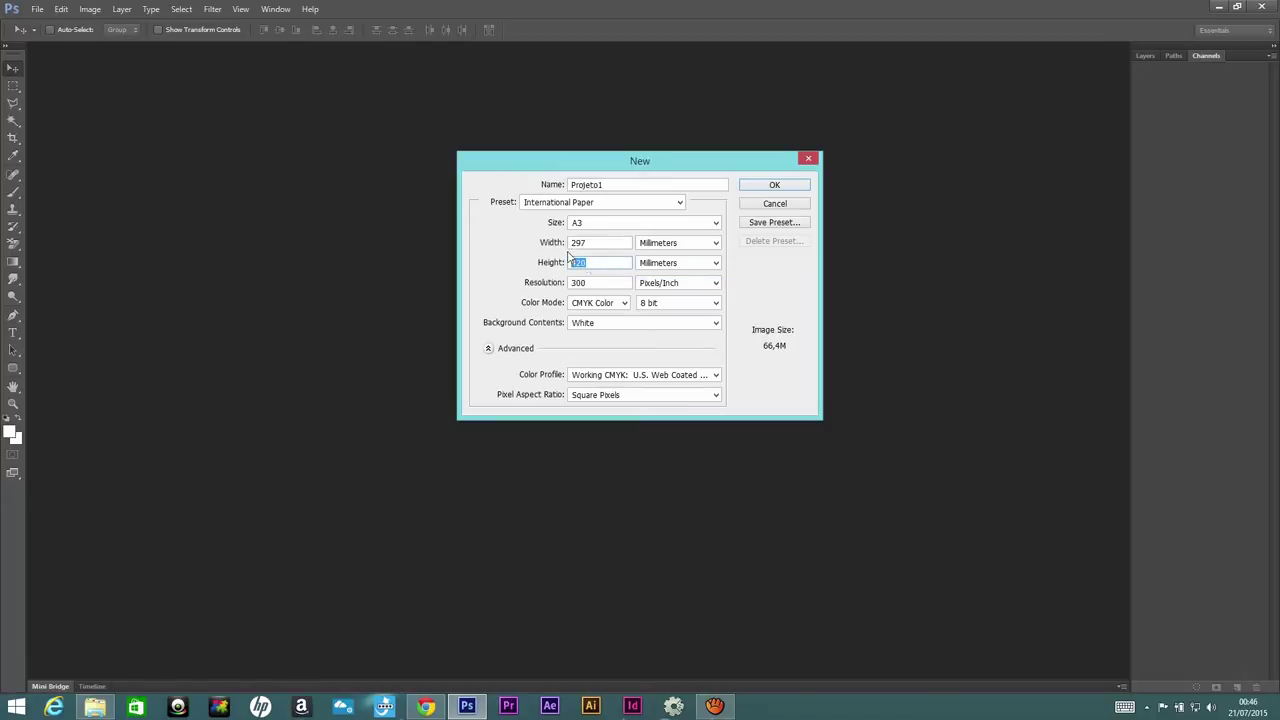
left_click(600, 284)
left_click(605, 223)
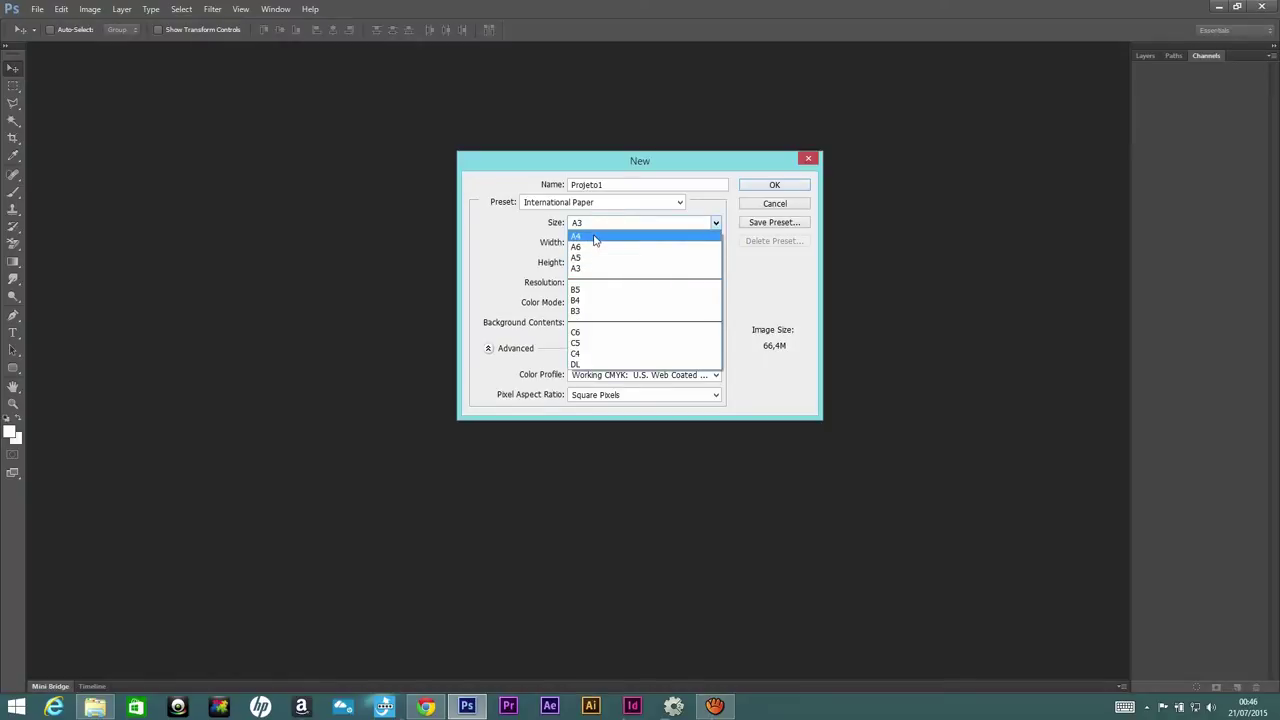
left_click(595, 237)
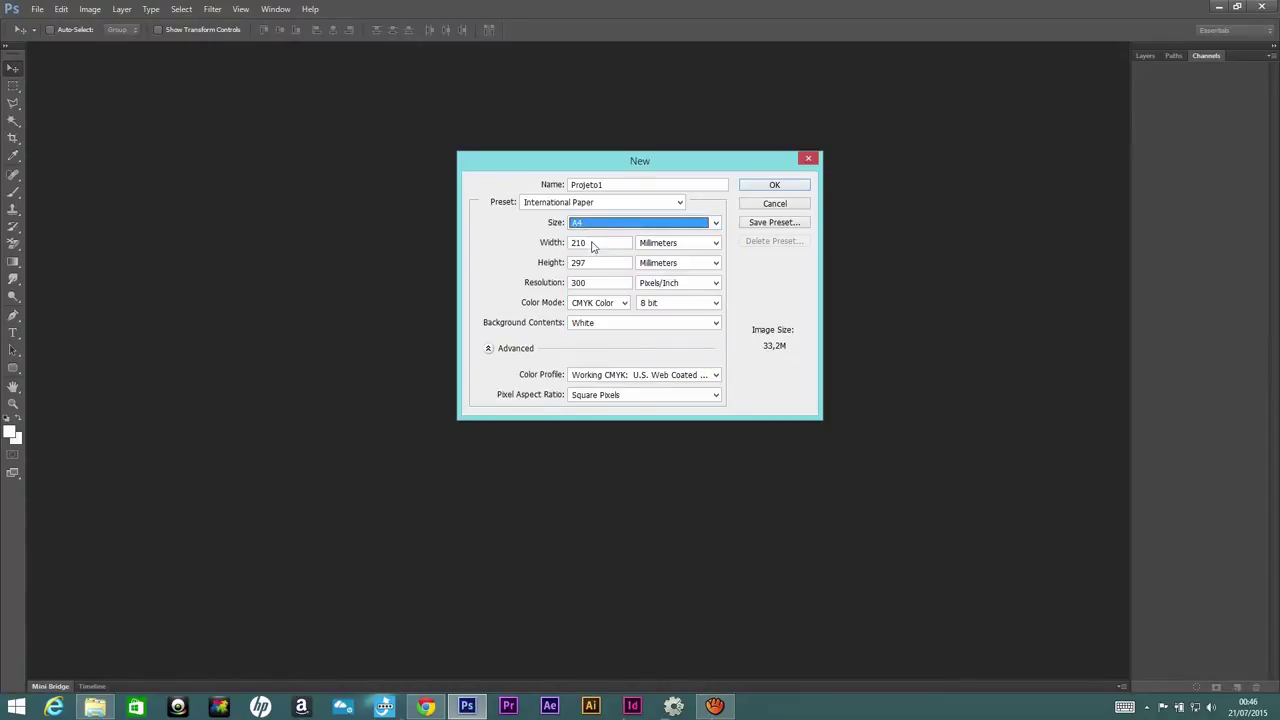
left_click(591, 206)
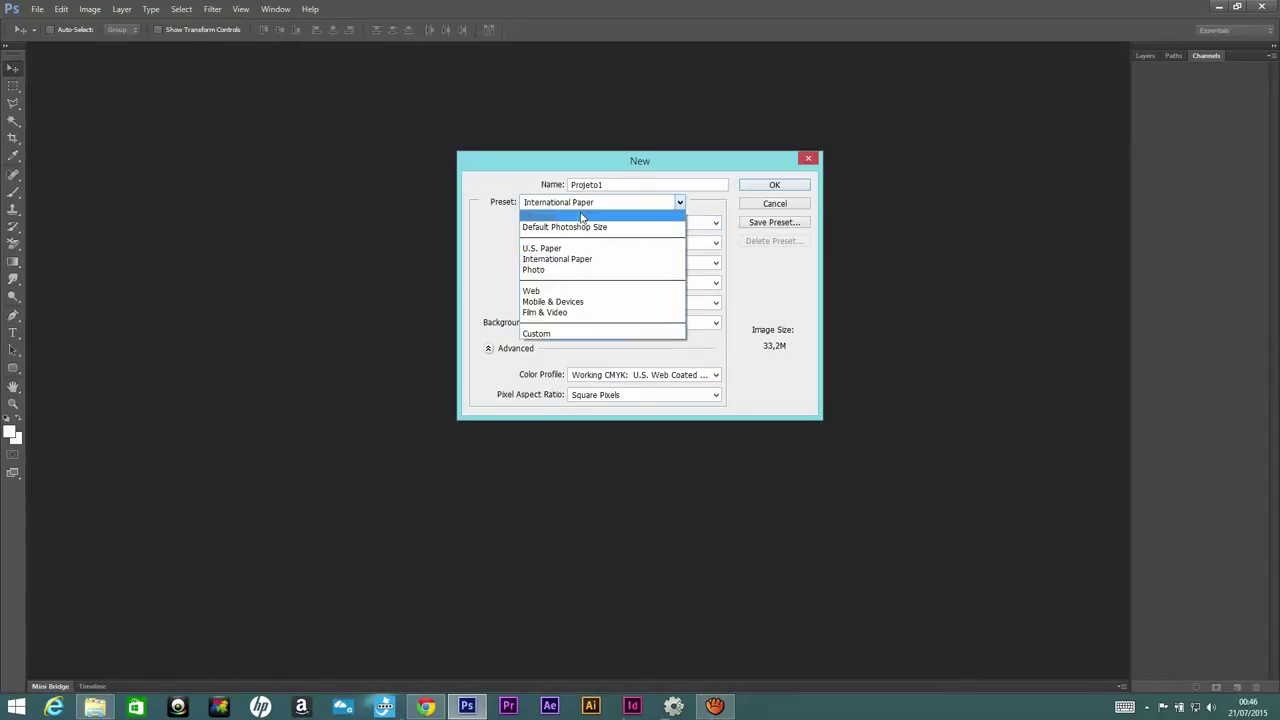
- Switch to a Custom preset measured in centimetres, giving 21 × 29,7 cm
left_click(550, 333)
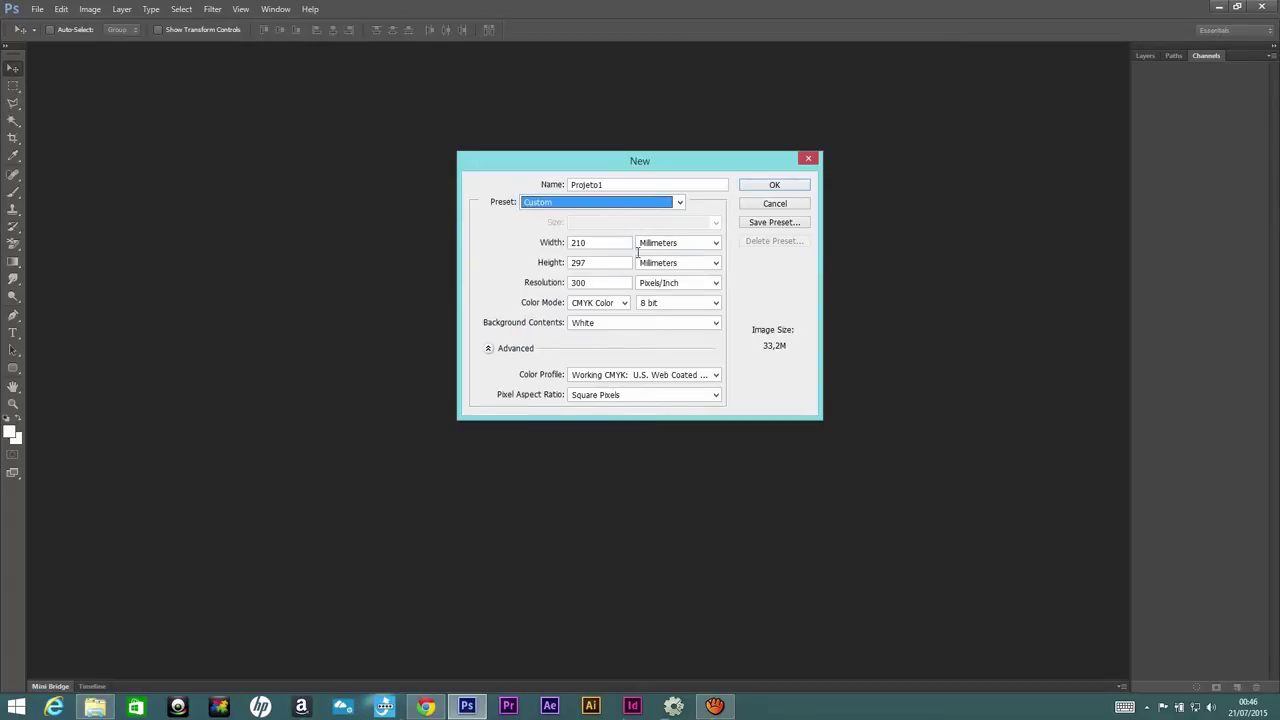
left_click(641, 245)
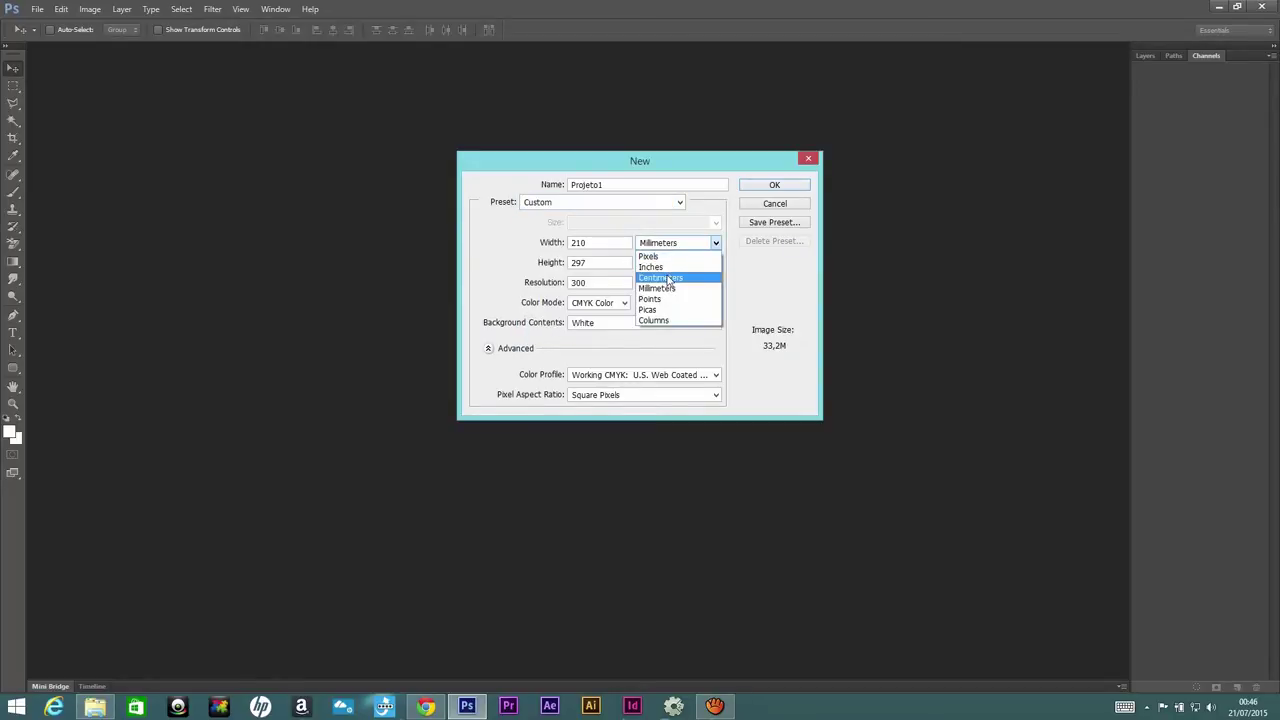
left_click(684, 278)
double_click(575, 243)
key("Tab")
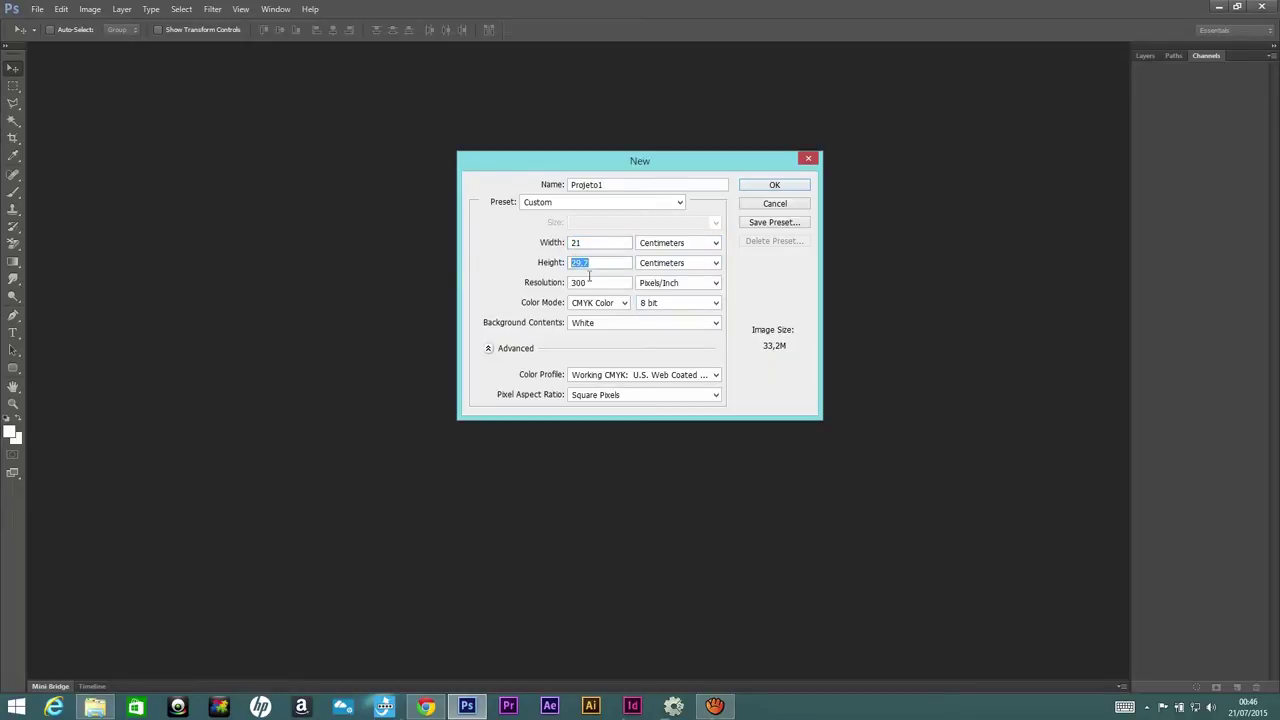
left_click(622, 303)
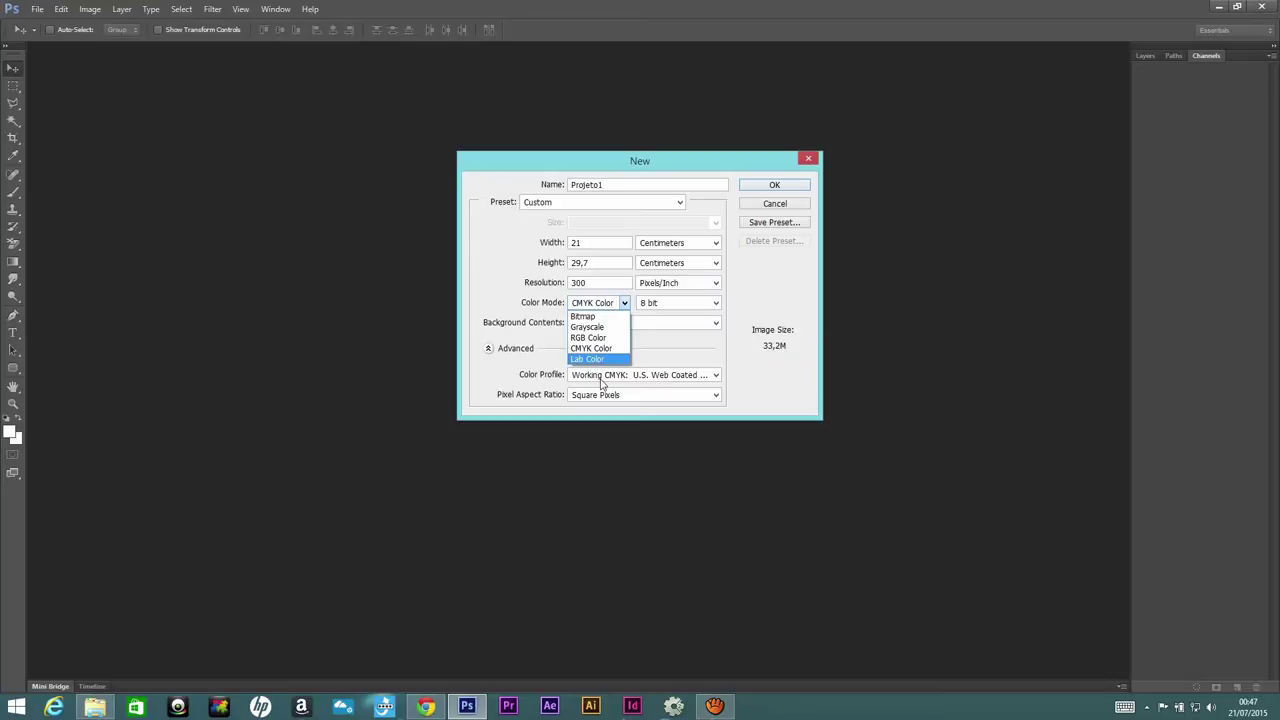
- Set the resolution to 72 pixels per inch
left_click(471, 303)
double_click(595, 285)
left_click(693, 284)
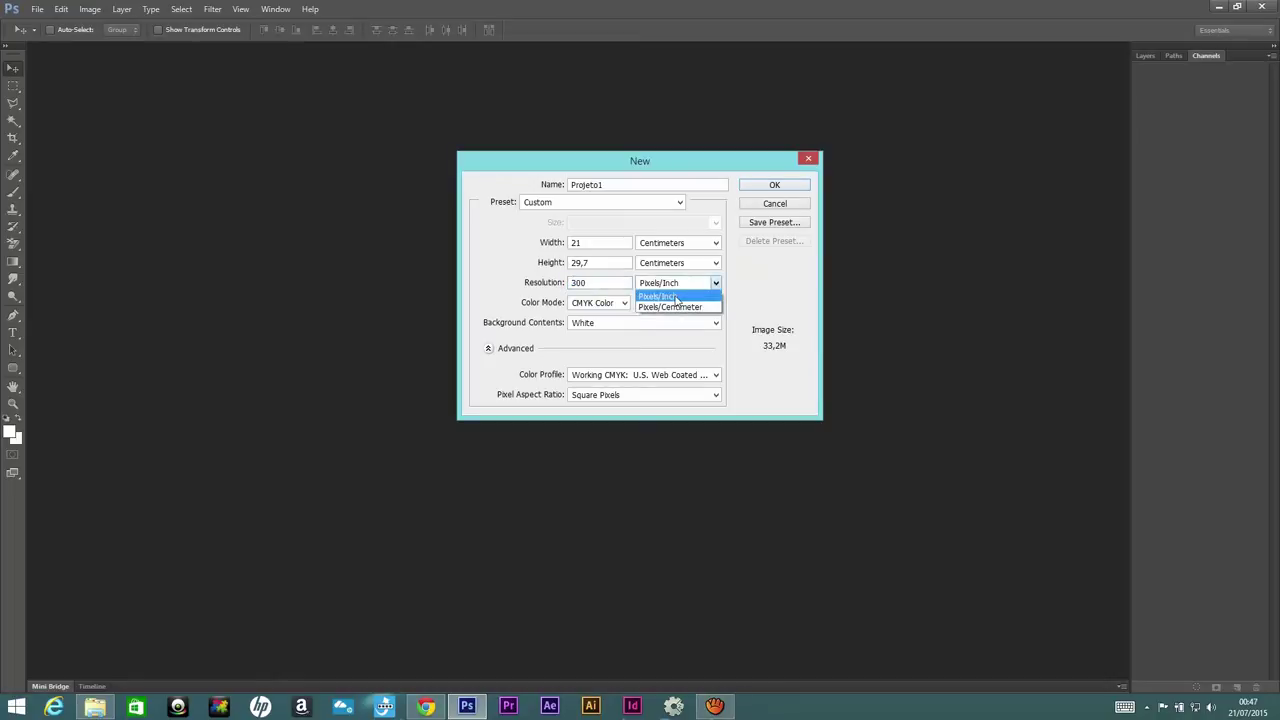
left_click(658, 286)
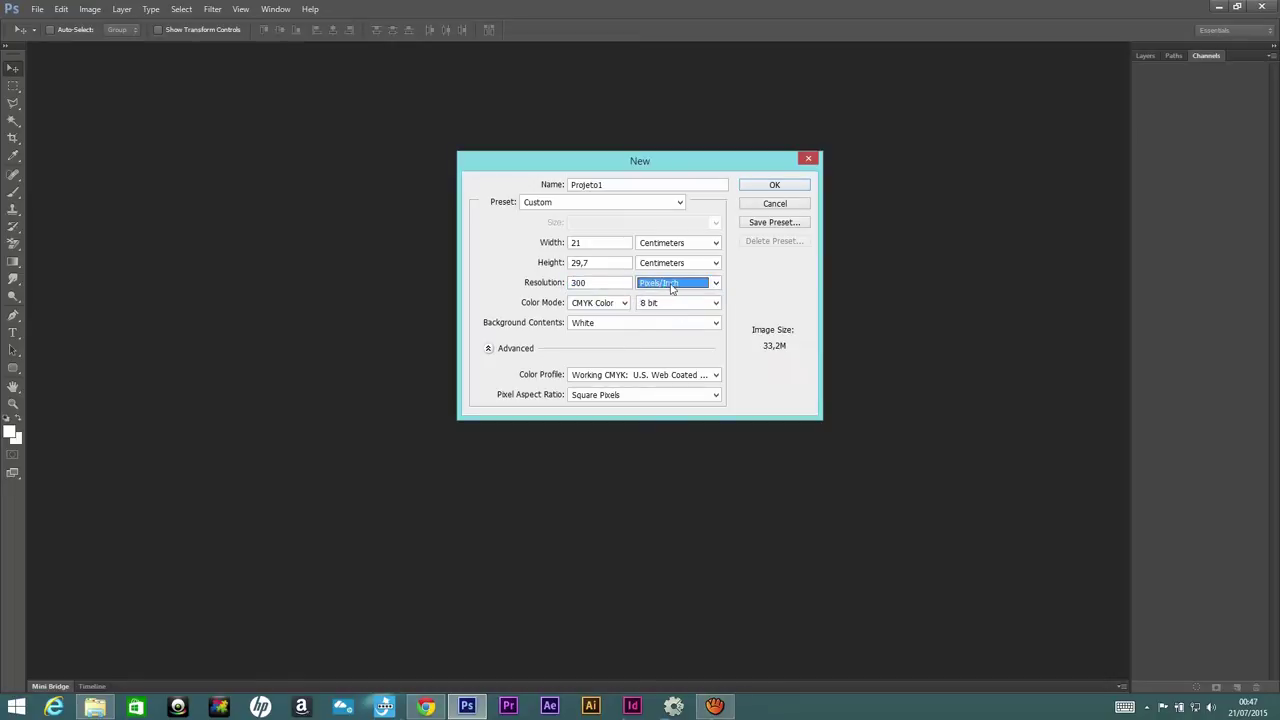
double_click(586, 283)
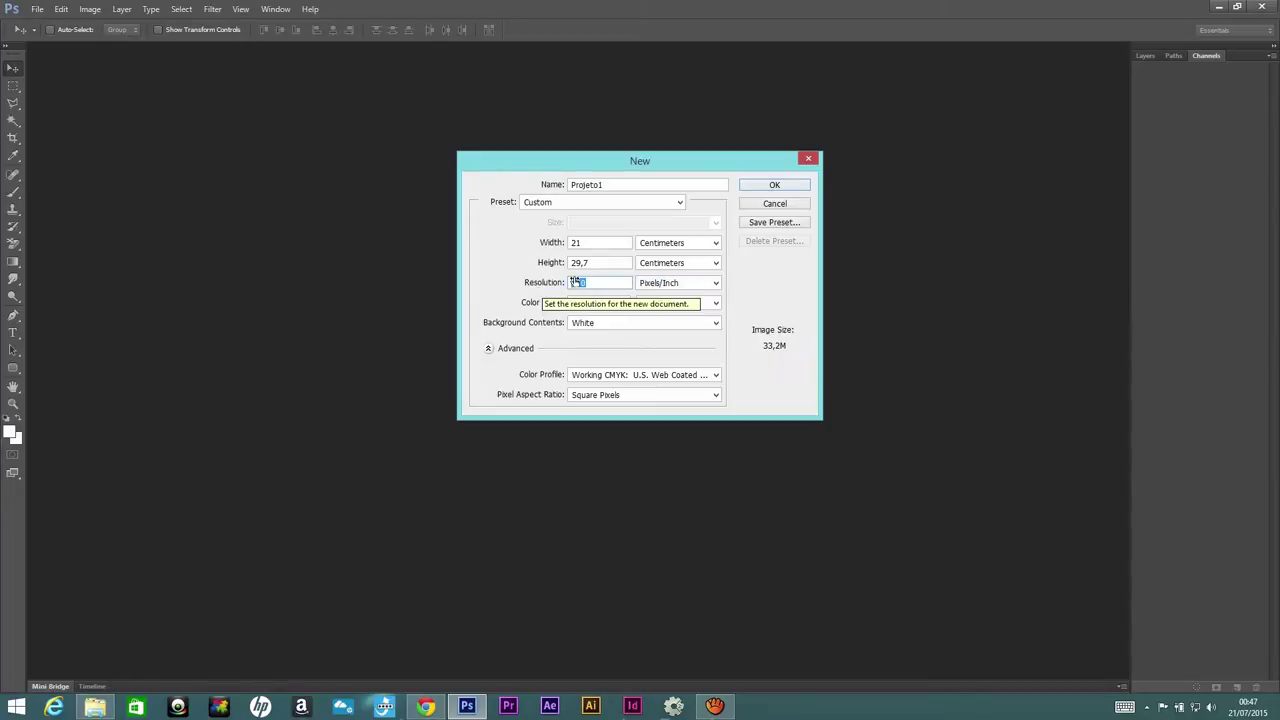
type("72")
double_click(578, 284)
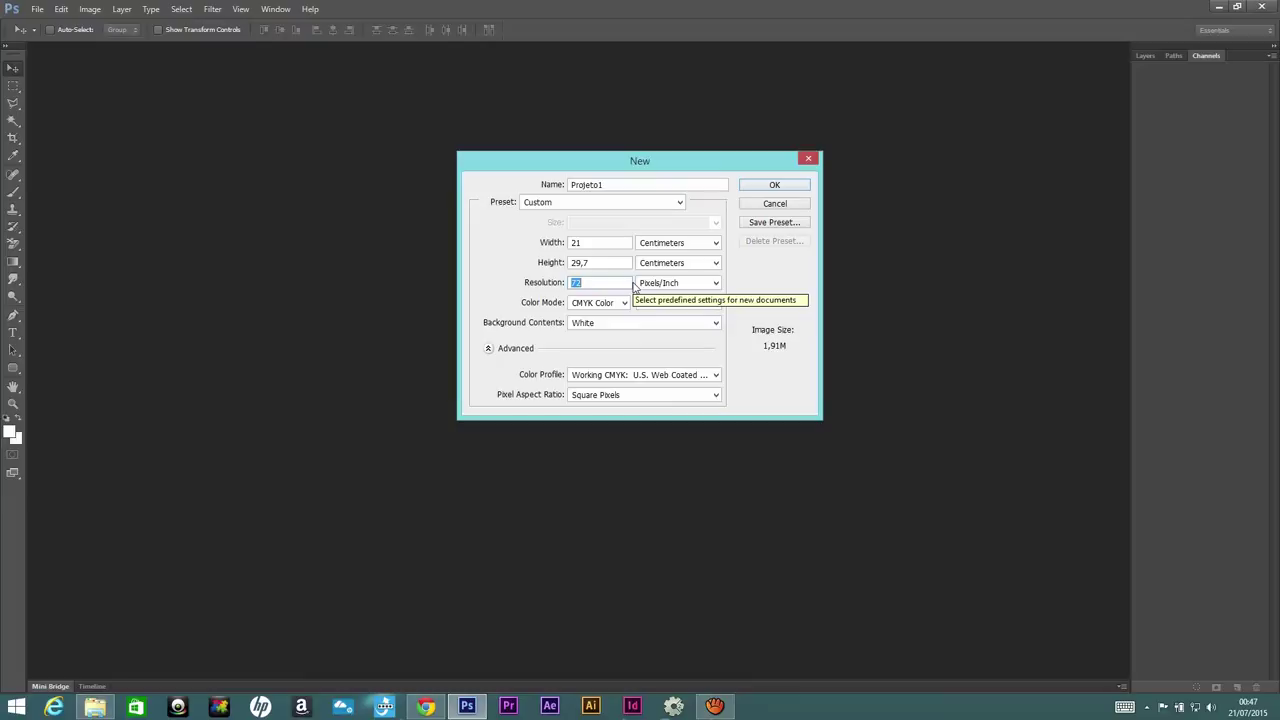
- Make the document RGB Color at a resolution of 150
left_click(596, 302)
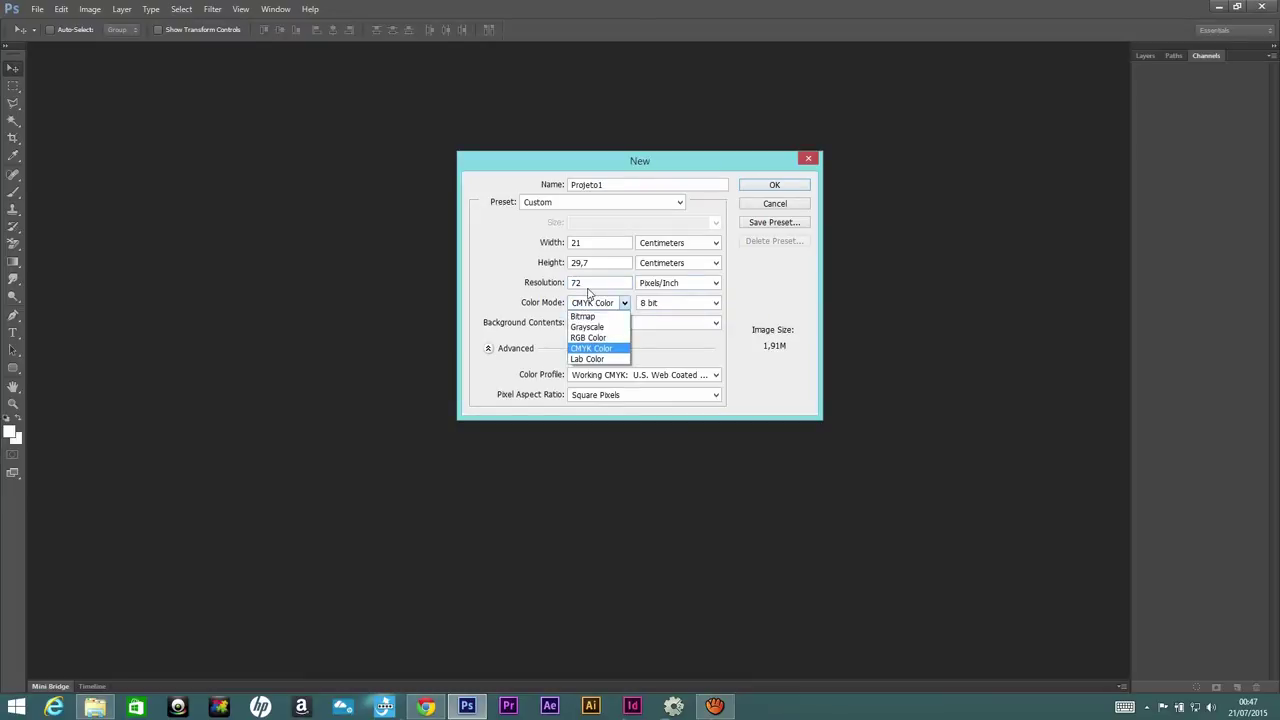
left_click(597, 302)
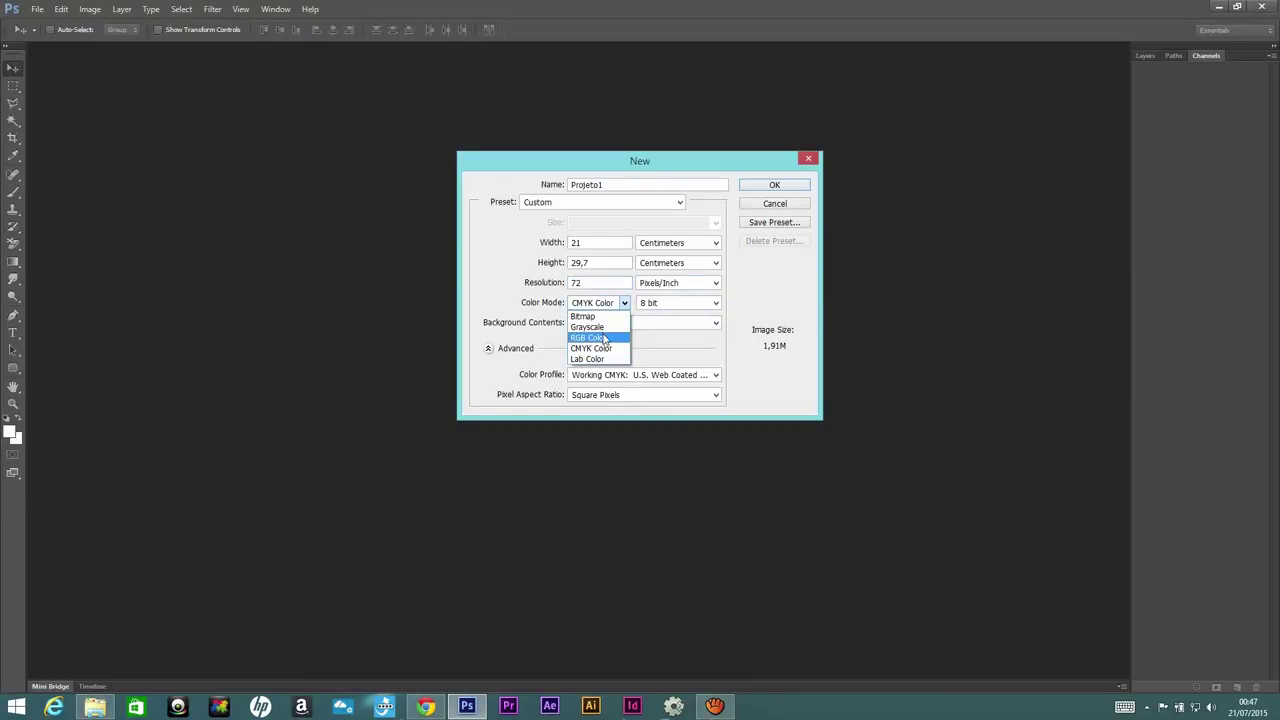
left_click(598, 335)
double_click(597, 283)
type("150")
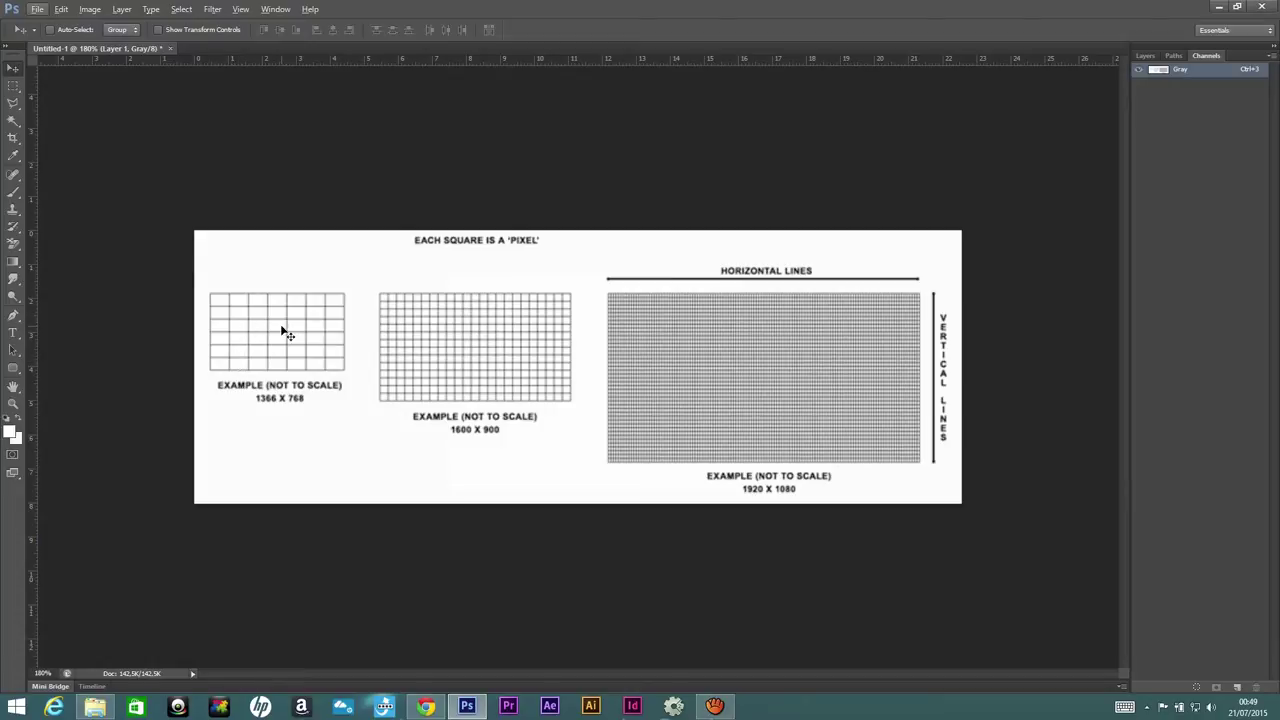
- Paint a short red test stroke with a 4 px brush on the left grid
left_click(13, 192)
left_click(10, 431)
left_click(1116, 158)
left_click(1263, 147)
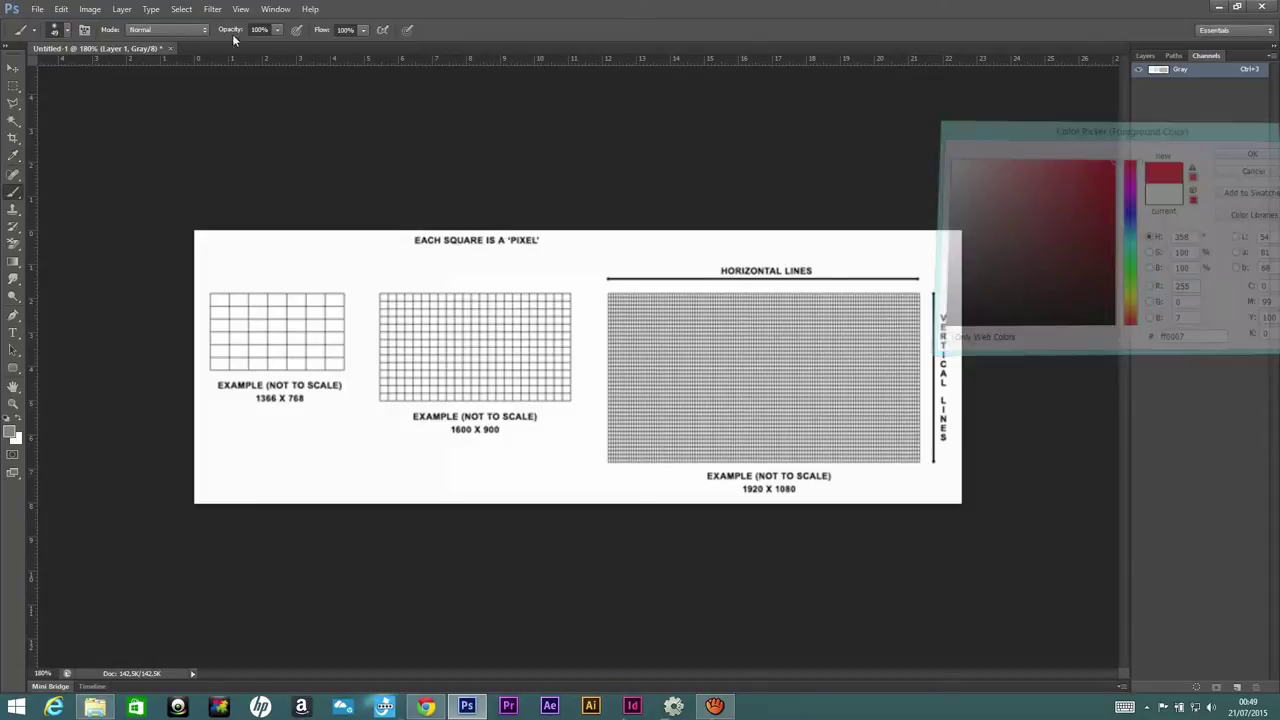
left_click(64, 37)
type("4")
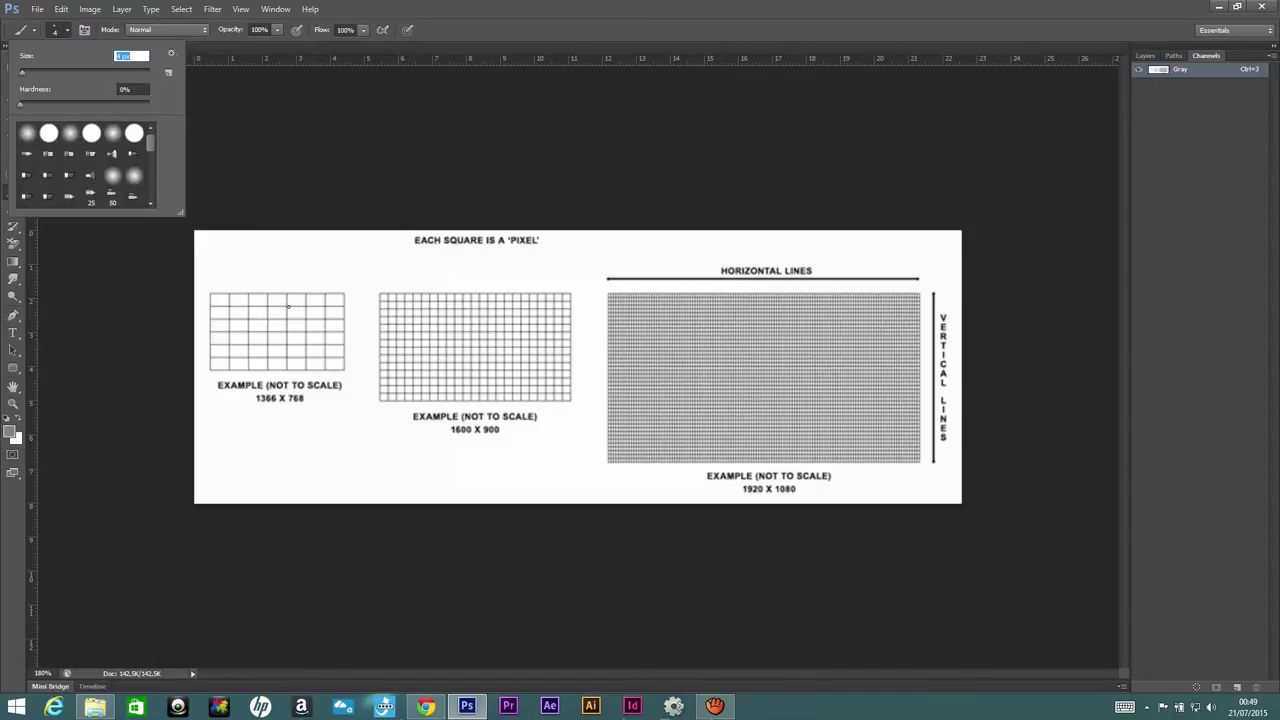
key("Return")
left_click_drag(268, 307, 288, 307)
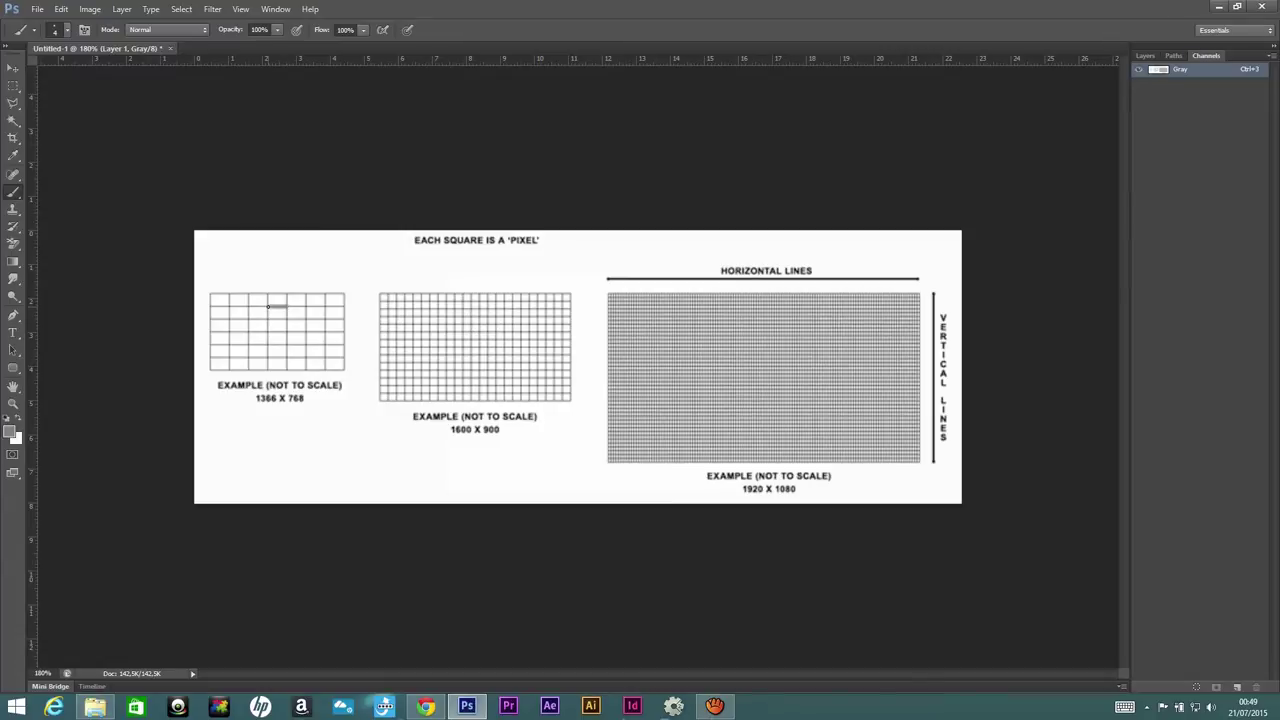
- Convert the image to RGB Color mode, agreeing to flatten it
left_click(90, 9)
mouse_move(98, 25)
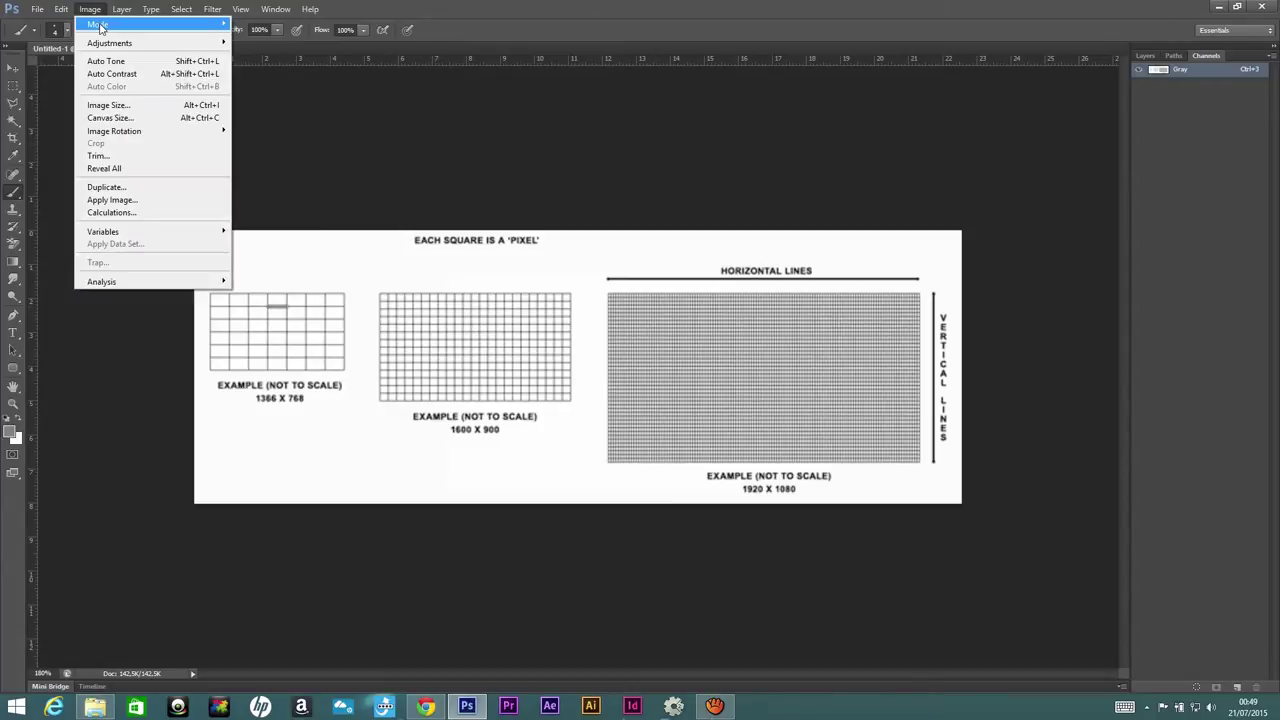
left_click(288, 74)
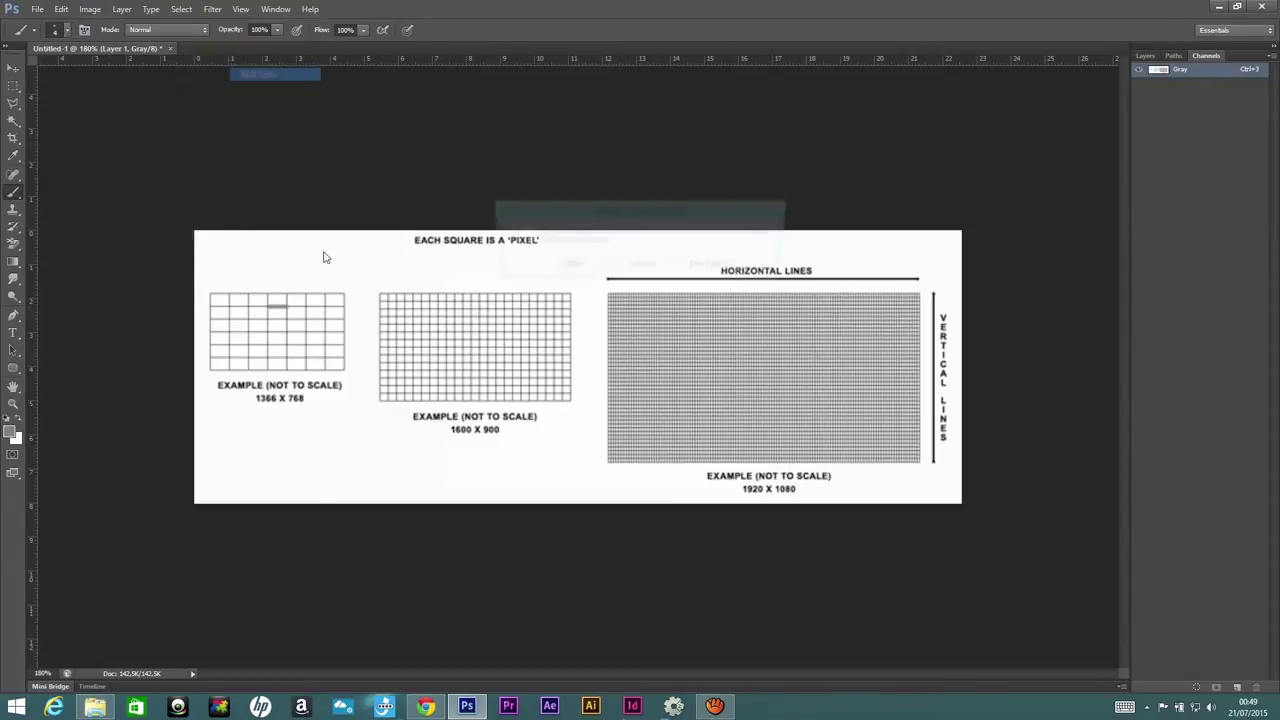
left_click(718, 266)
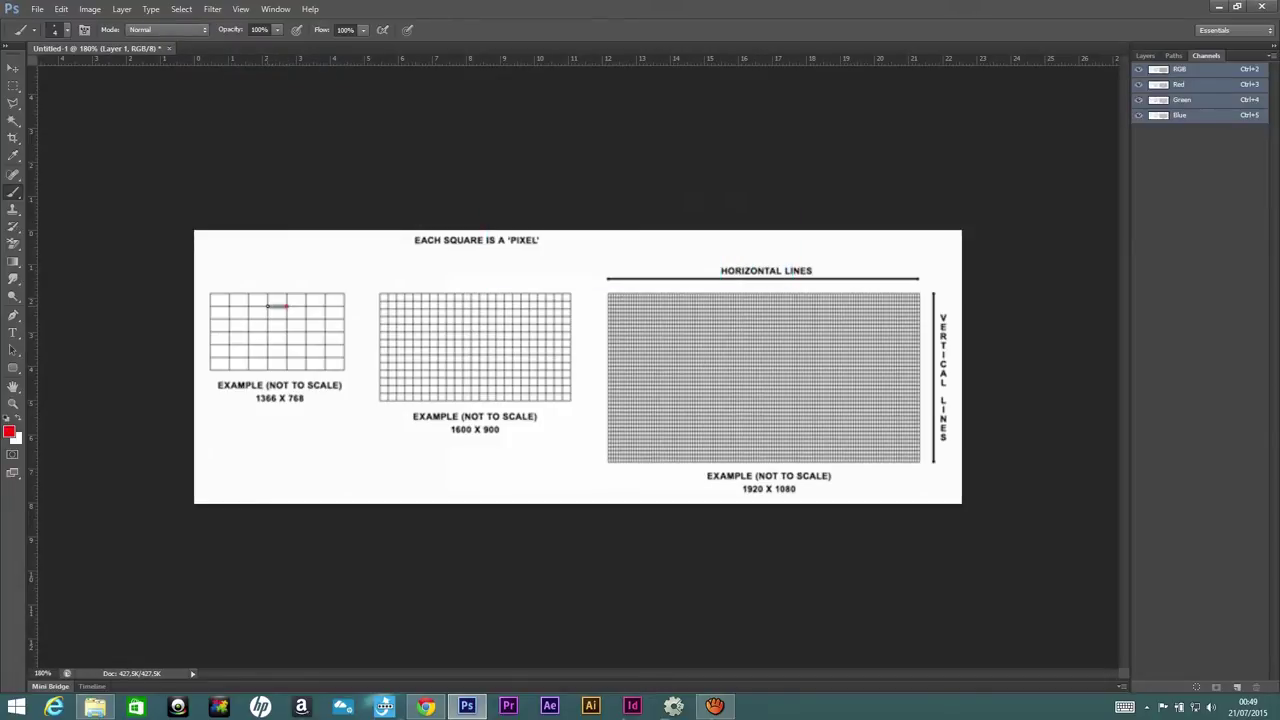
- Outline a red cross over the left grid with straight brush segments
left_click(267, 318, "shift")
left_click(250, 318, "shift")
left_click(250, 331, "shift")
left_click(250, 345, "shift")
left_click(268, 345, "shift")
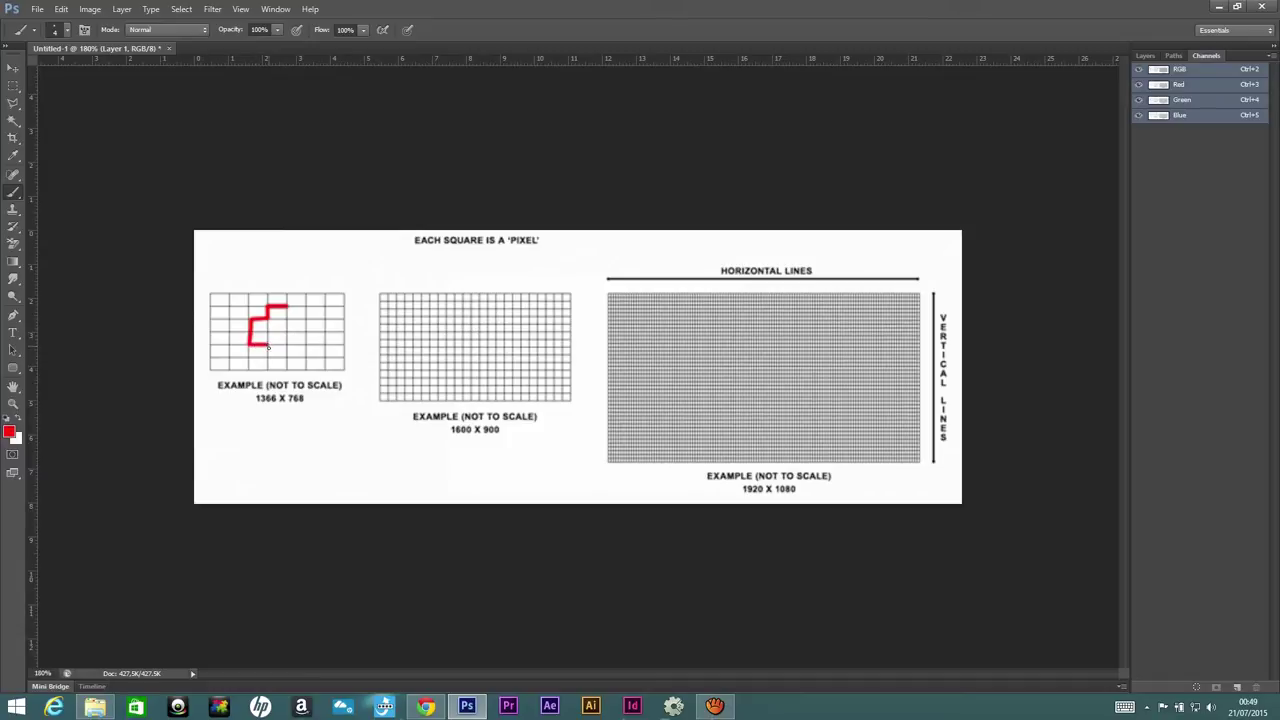
left_click(268, 356, "shift")
left_click(287, 356, "shift")
left_click(305, 345, "shift")
left_click(305, 321, "shift")
left_click(288, 321, "shift")
- Draw a stepped red curve and smooth arc on the middle grid, plus an arrow on the left
scroll(450, 280, "up", 3)
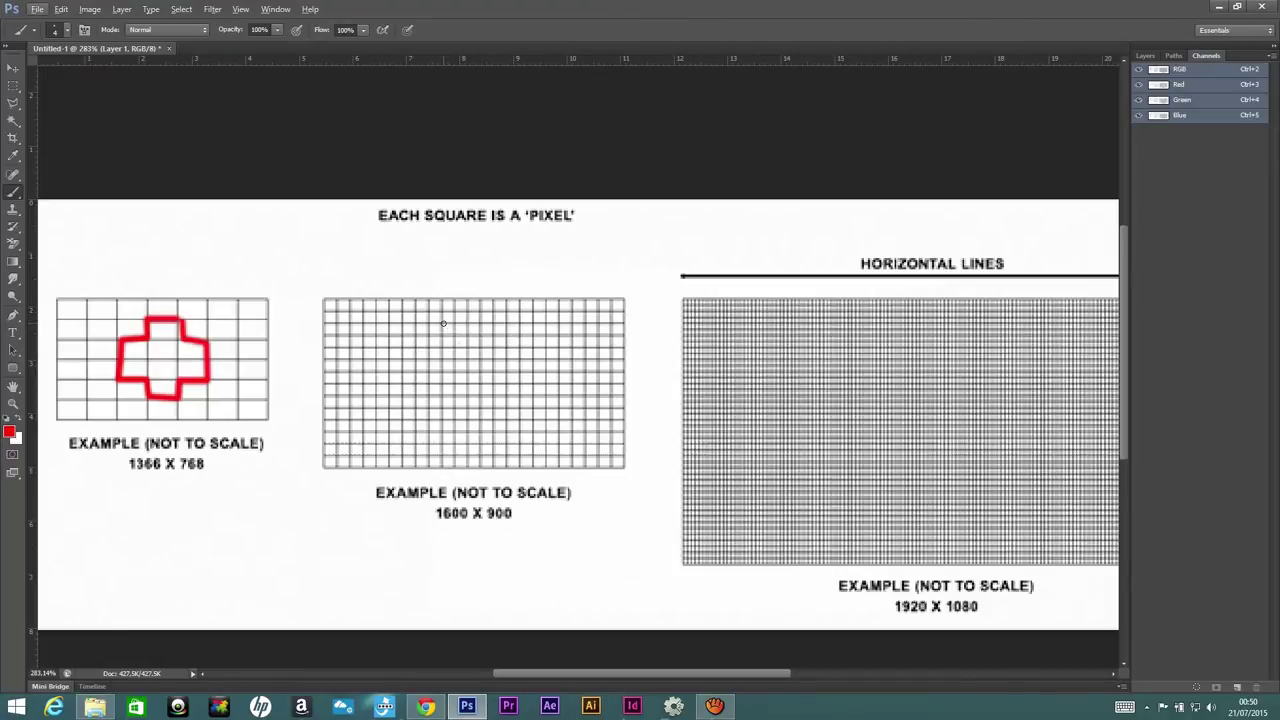
left_click(446, 323, "shift")
key("ctrl+z")
left_click_drag(466, 323, 480, 335)
mouse_move(478, 334)
left_mouse_down()
mouse_move(522, 395)
mouse_move(468, 455)
left_mouse_up()
mouse_move(492, 315)
left_mouse_down()
mouse_move(533, 380)
mouse_move(505, 458)
left_mouse_up()
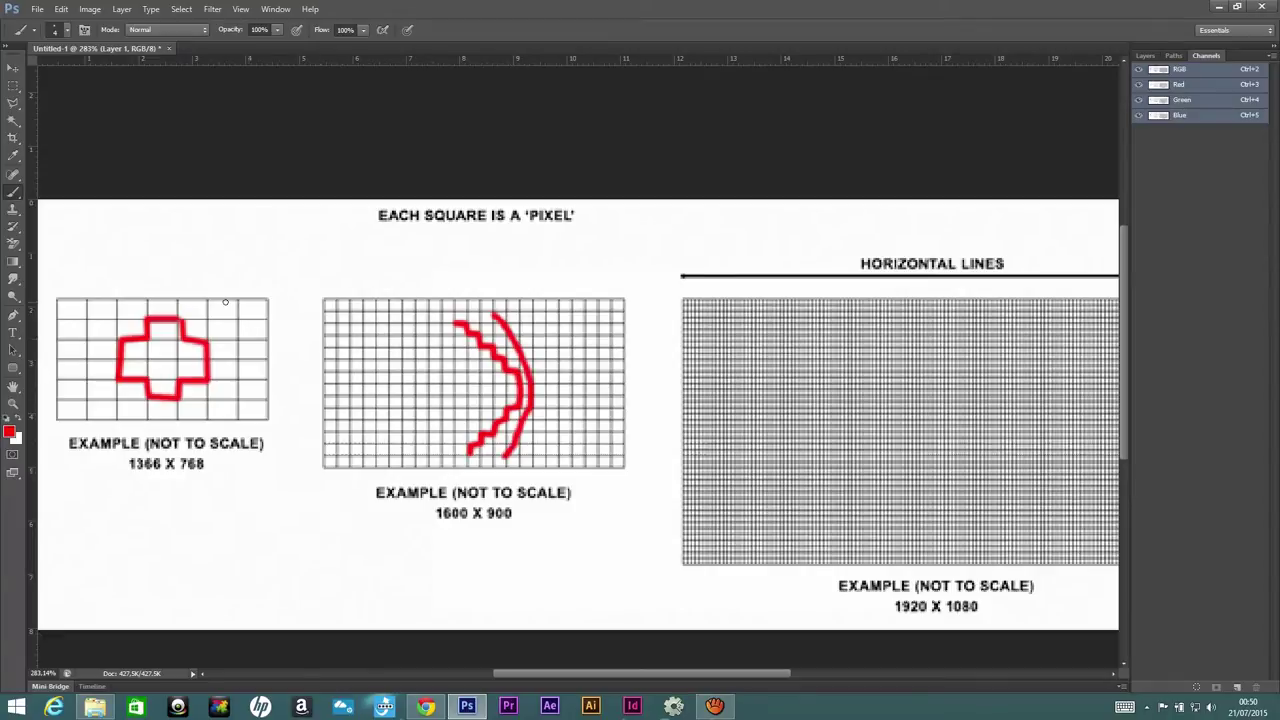
mouse_move(206, 300)
left_mouse_down()
mouse_move(252, 355)
mouse_move(202, 425)
left_mouse_up()
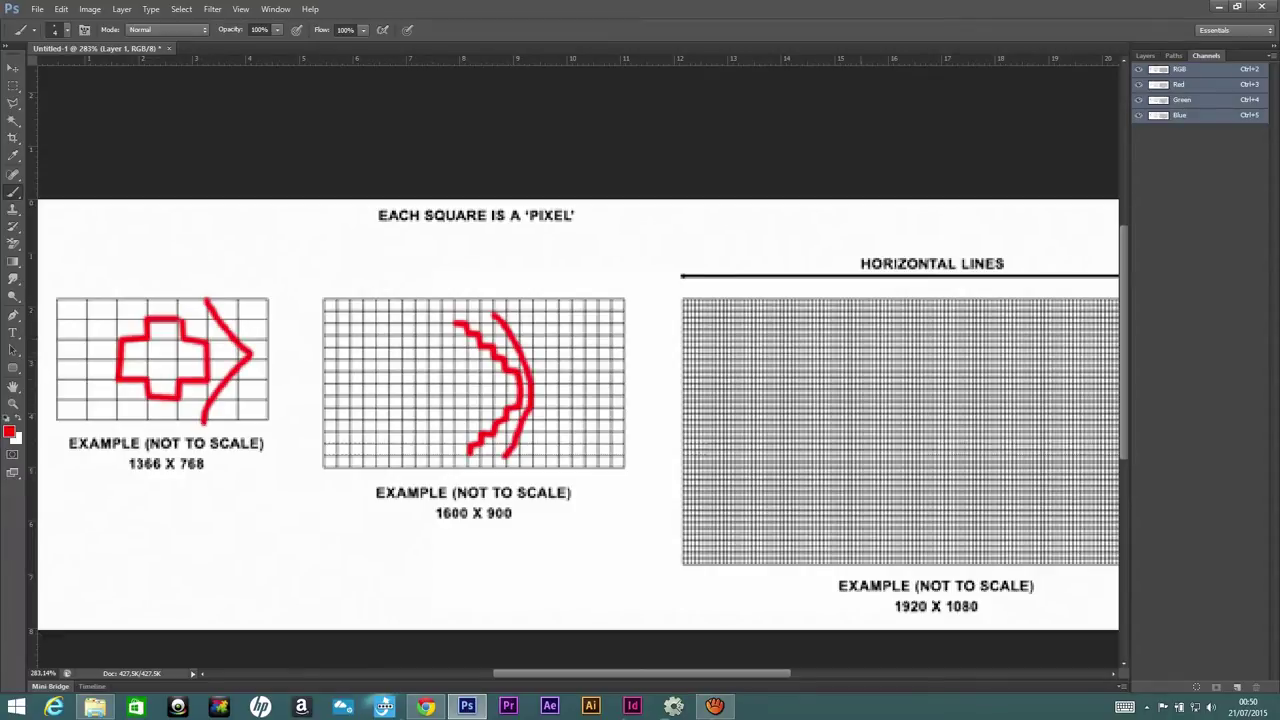
- Draw two red curves over the right grid
scroll(854, 350, "up", 3)
scroll(845, 340, "up", 2)
scroll(840, 335, "down", 4)
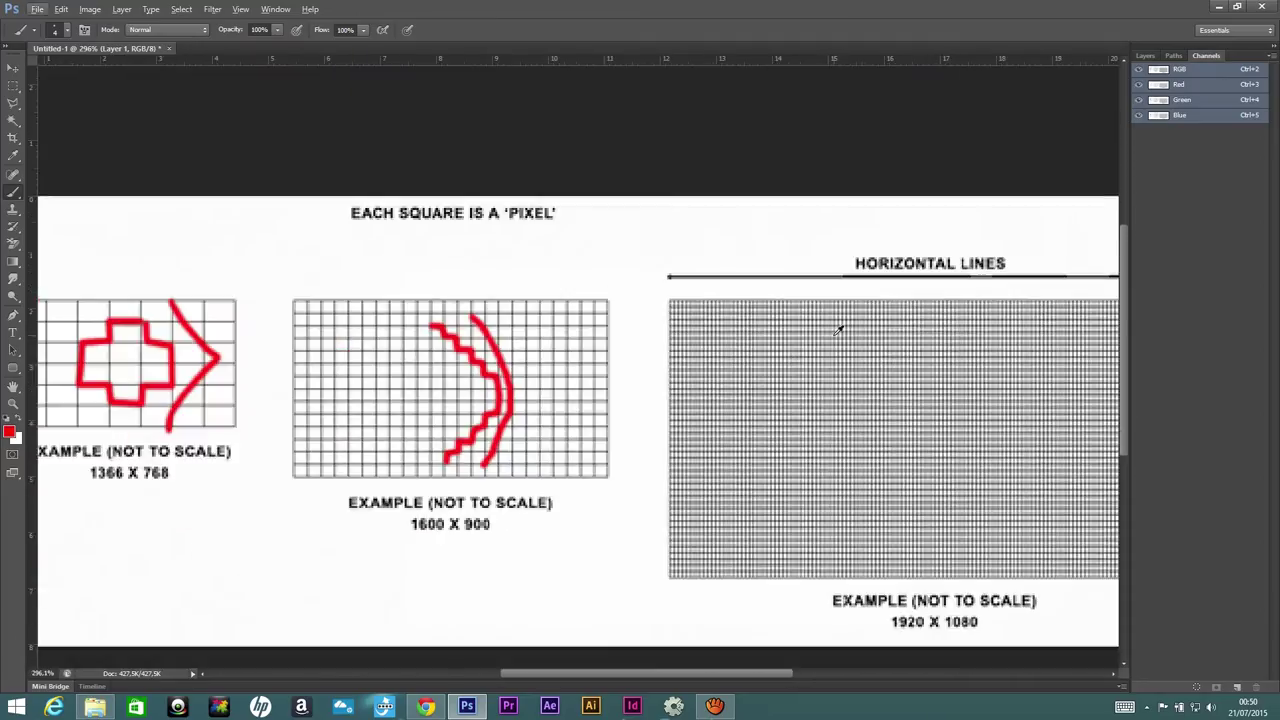
left_click(850, 320)
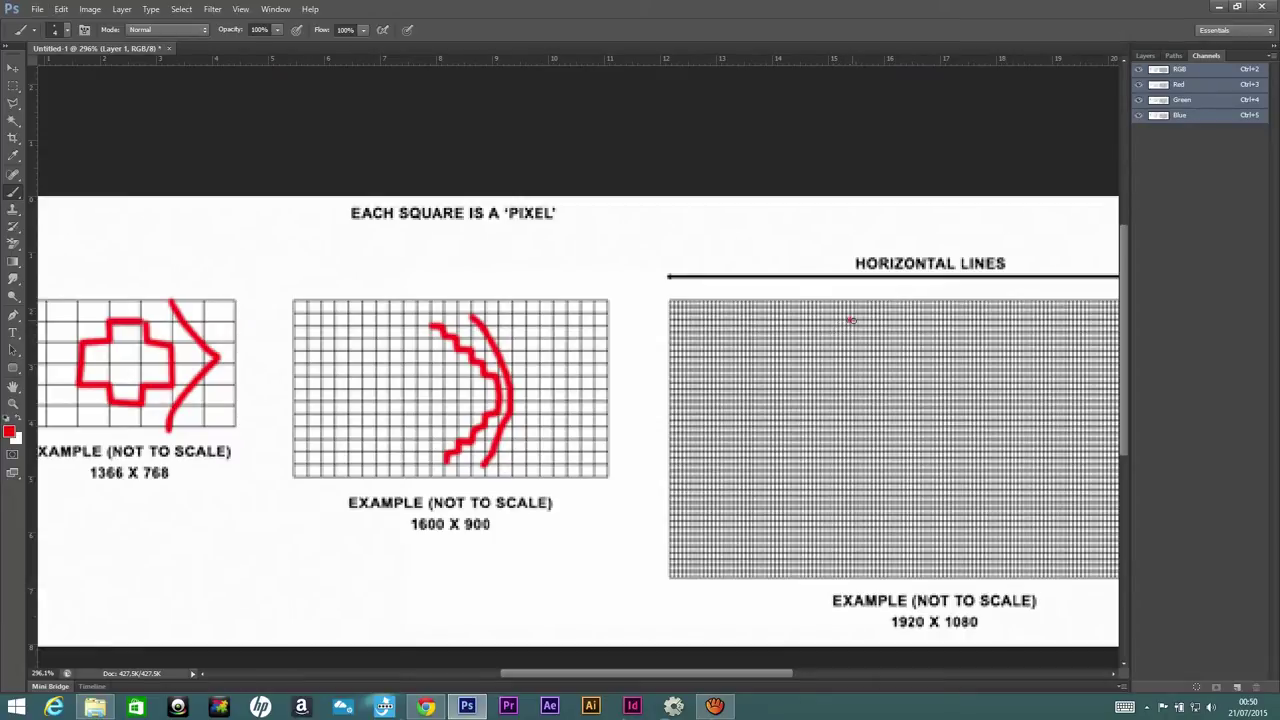
mouse_move(852, 323)
left_mouse_down()
mouse_move(882, 390)
mouse_move(854, 461)
left_mouse_up()
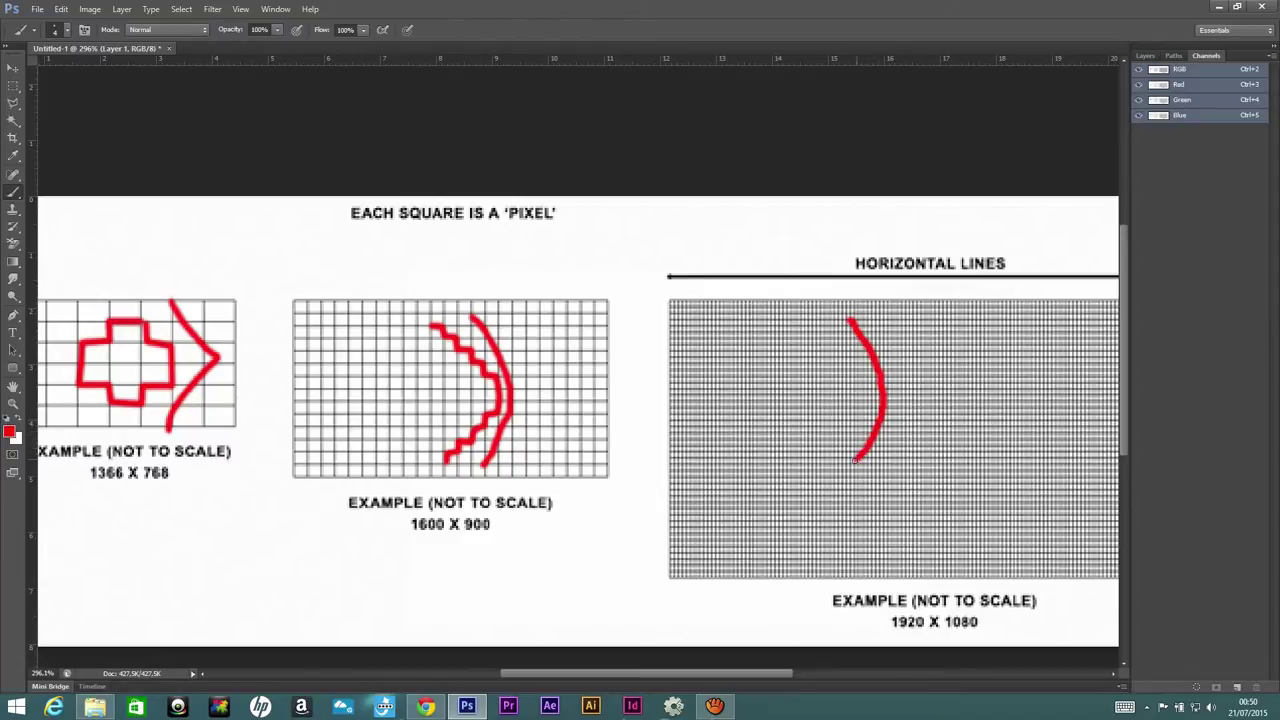
scroll(798, 376, "down", 2)
scroll(820, 376, "down", 2)
scroll(739, 308, "up", 2)
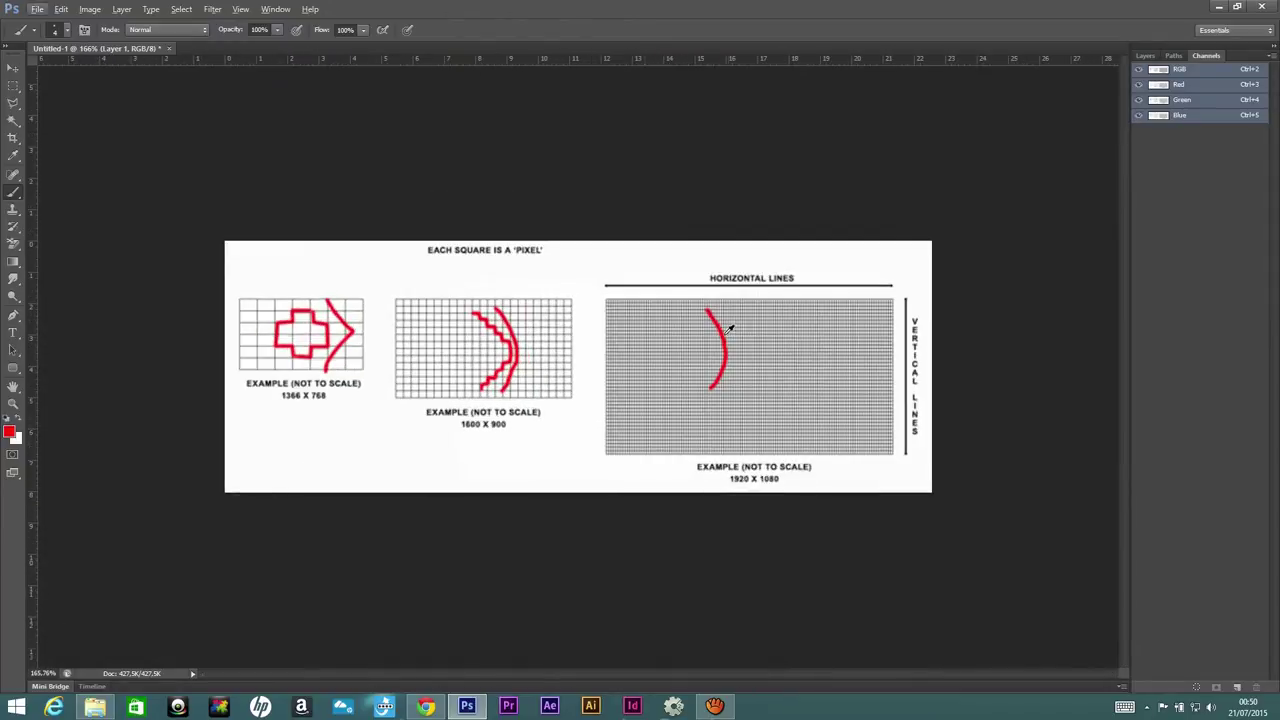
mouse_move(739, 307)
left_mouse_down()
mouse_move(776, 346)
mouse_move(756, 401)
left_mouse_up()
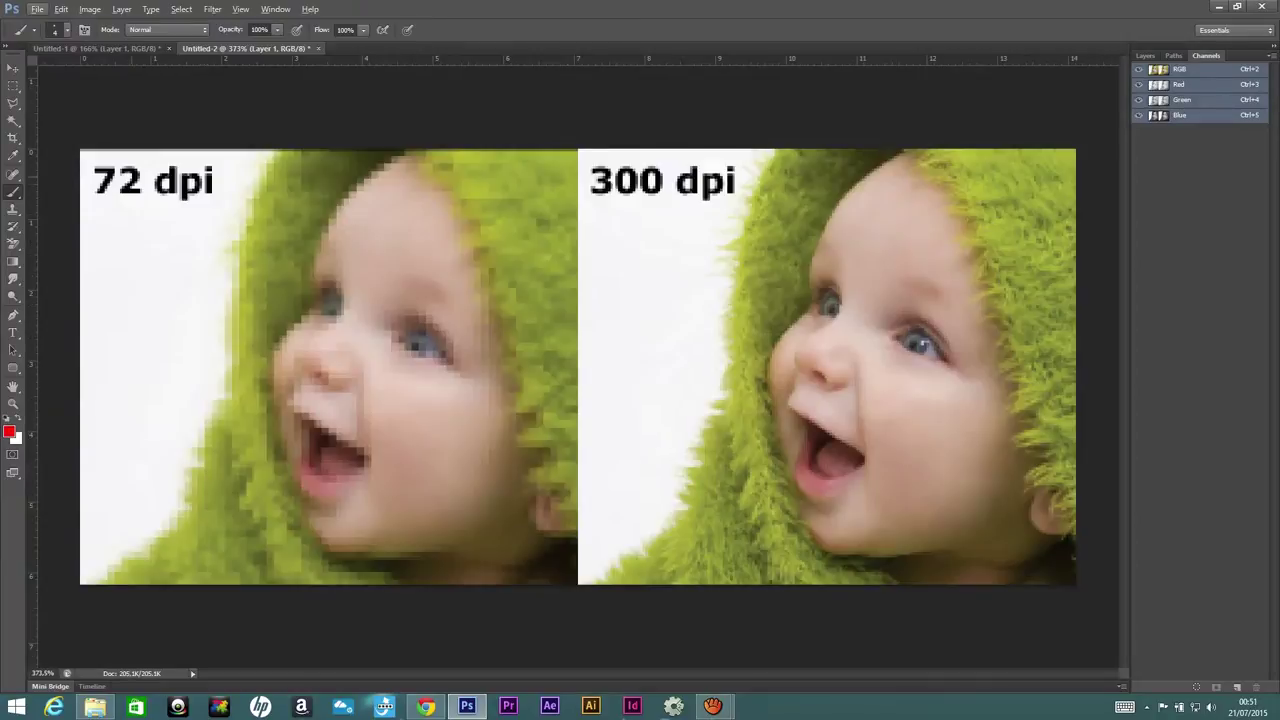
- Circle and underline the 72 dpi and 300 dpi labels in red, adding an arrow at 72 dpi
mouse_move(218, 151)
left_mouse_down()
mouse_move(180, 152)
mouse_move(155, 215)
mouse_move(207, 153)
mouse_move(134, 154)
left_mouse_up()
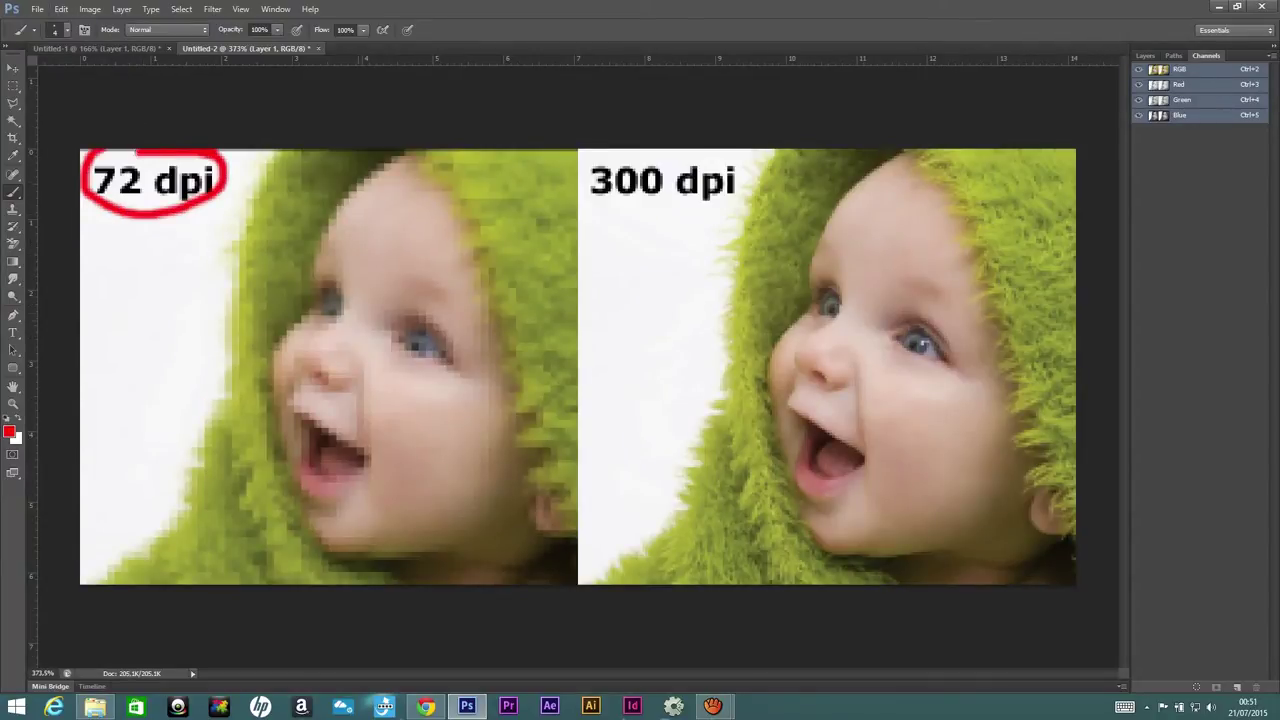
mouse_move(678, 152)
left_mouse_down()
mouse_move(588, 156)
mouse_move(649, 216)
mouse_move(770, 185)
mouse_move(670, 150)
left_mouse_up()
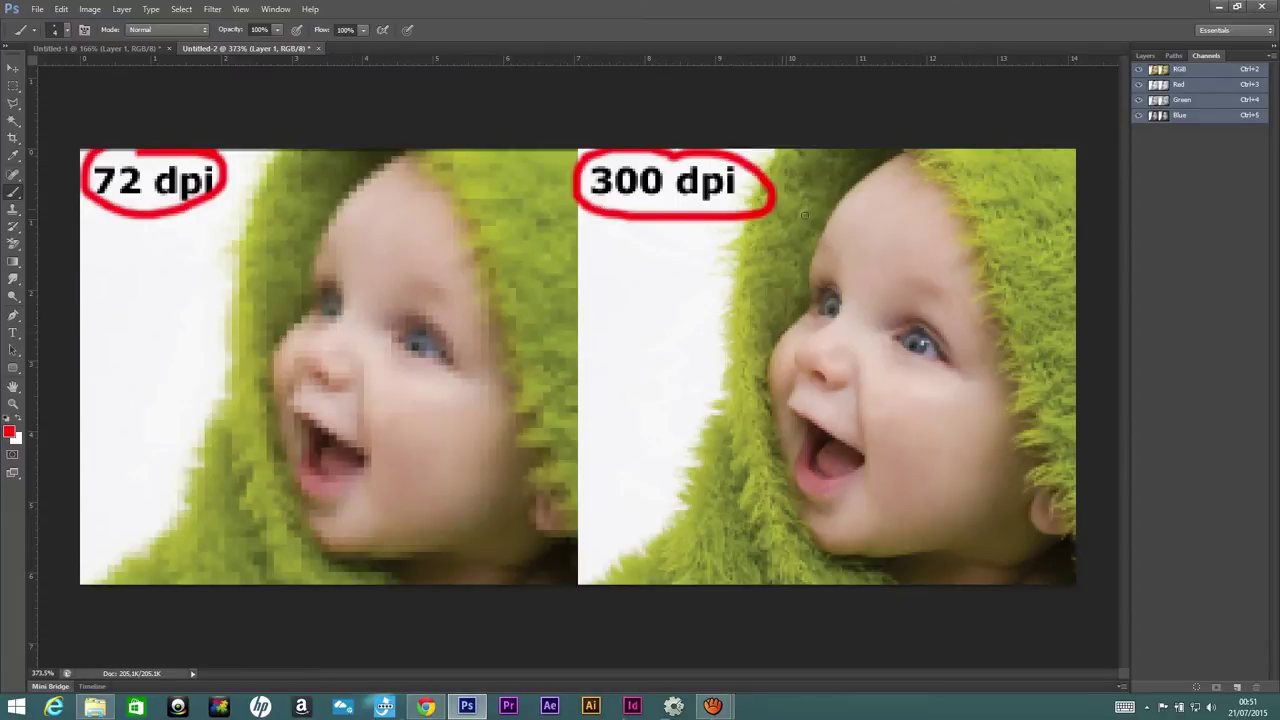
mouse_move(91, 251)
left_mouse_down()
mouse_move(124, 200)
mouse_move(124, 220)
left_mouse_up()
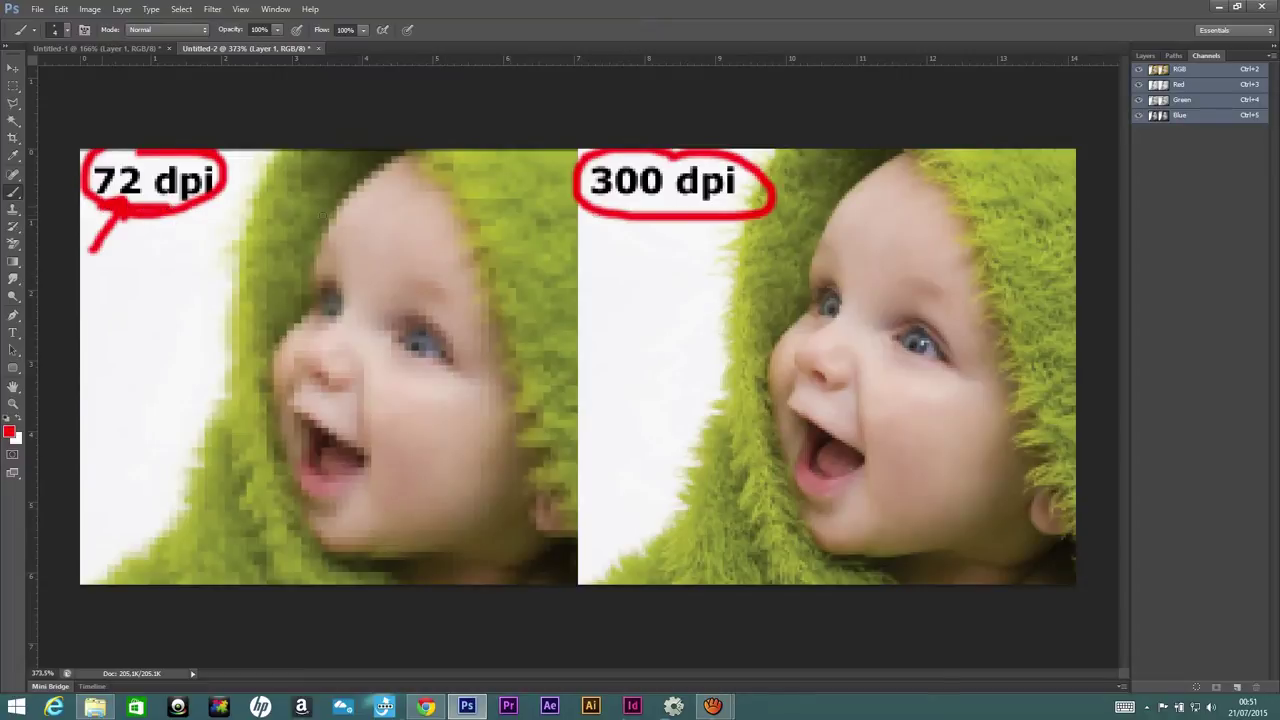
left_click_drag(602, 200, 735, 208)
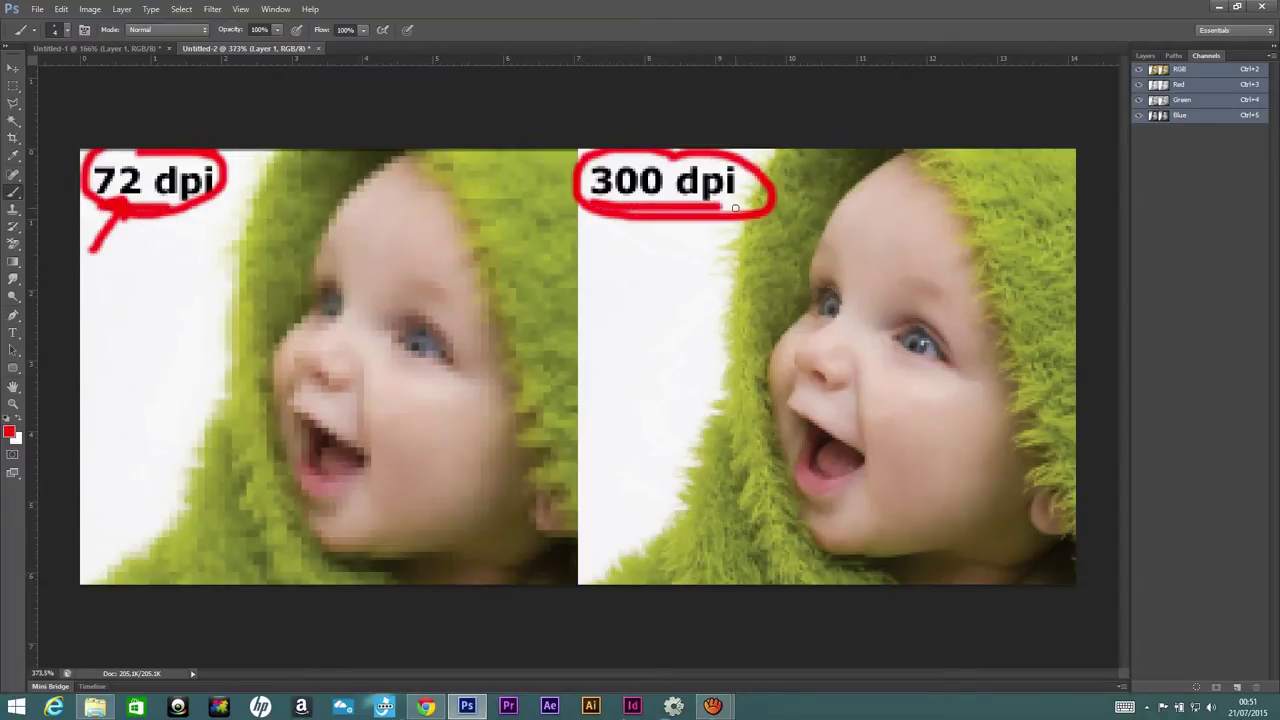
left_click_drag(602, 200, 640, 210)
- Circle the baby's nose in red, then undo that circle
scroll(368, 313, "up", 2)
scroll(370, 300, "up", 2)
scroll(510, 390, "up", 2)
scroll(510, 390, "up", 3)
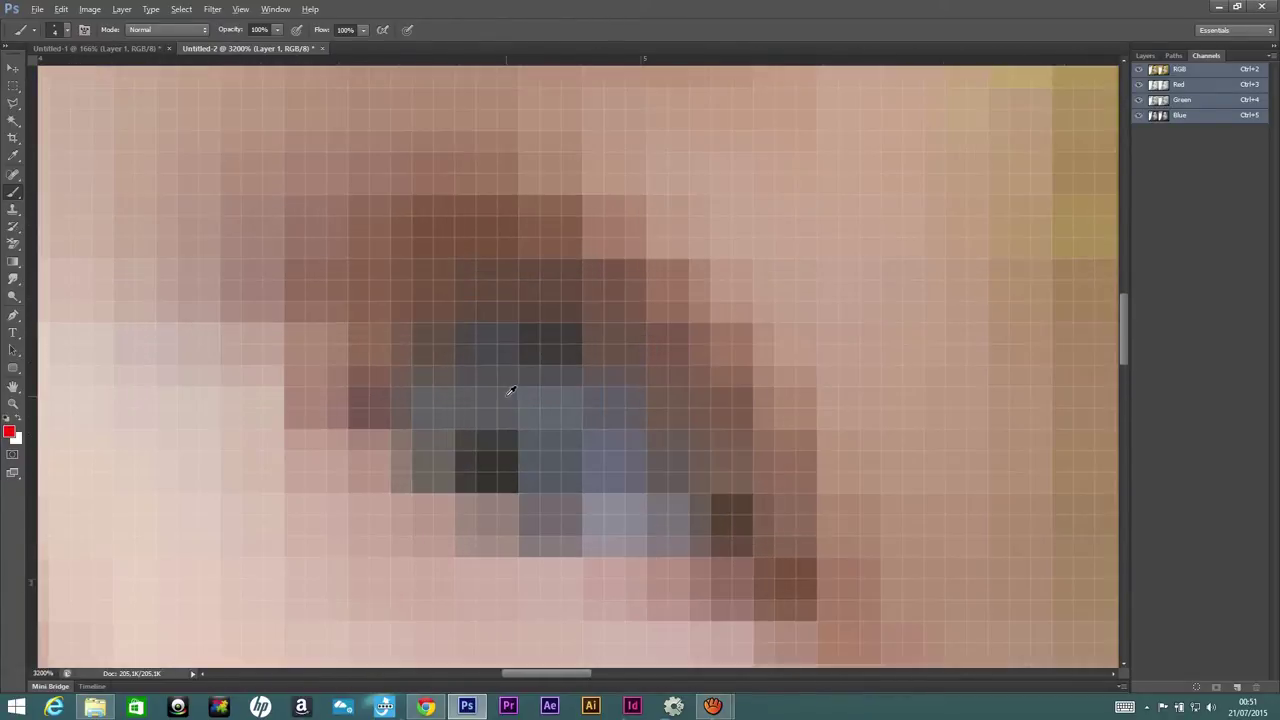
scroll(512, 405, "down", 2)
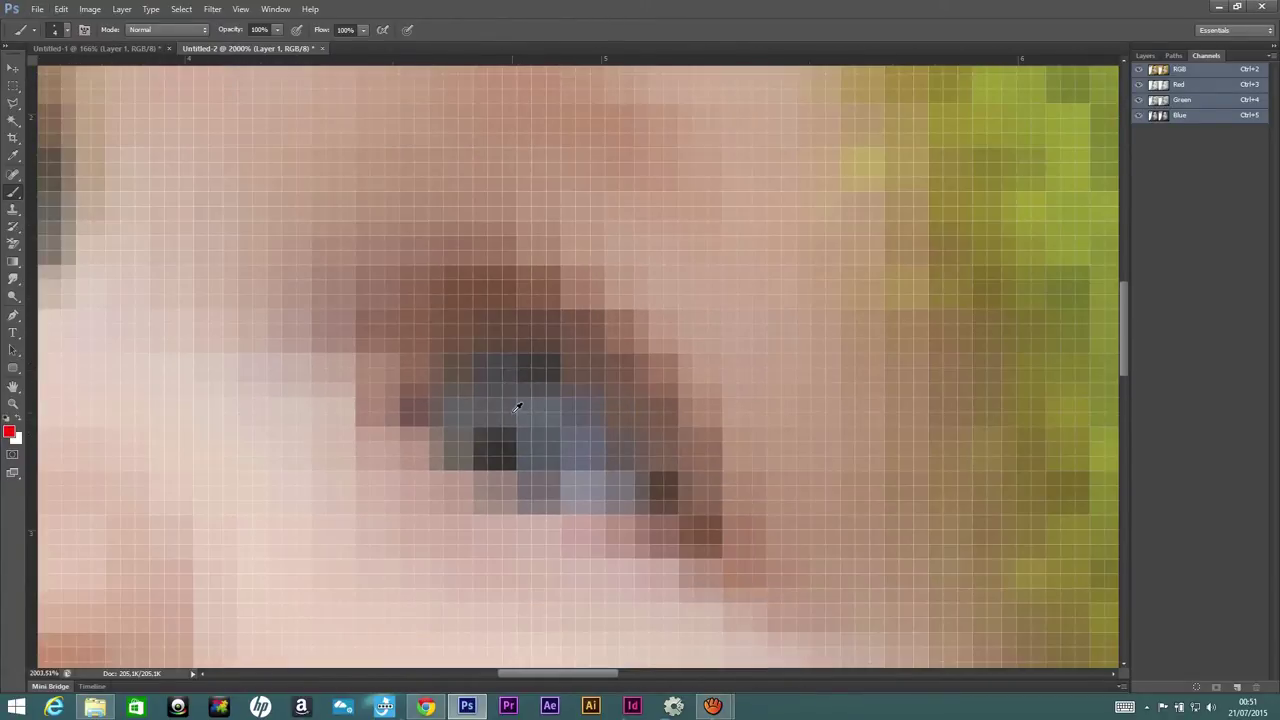
scroll(517, 407, "down", 1)
scroll(500, 400, "down", 2)
scroll(460, 395, "down", 1)
scroll(409, 387, "down", 1)
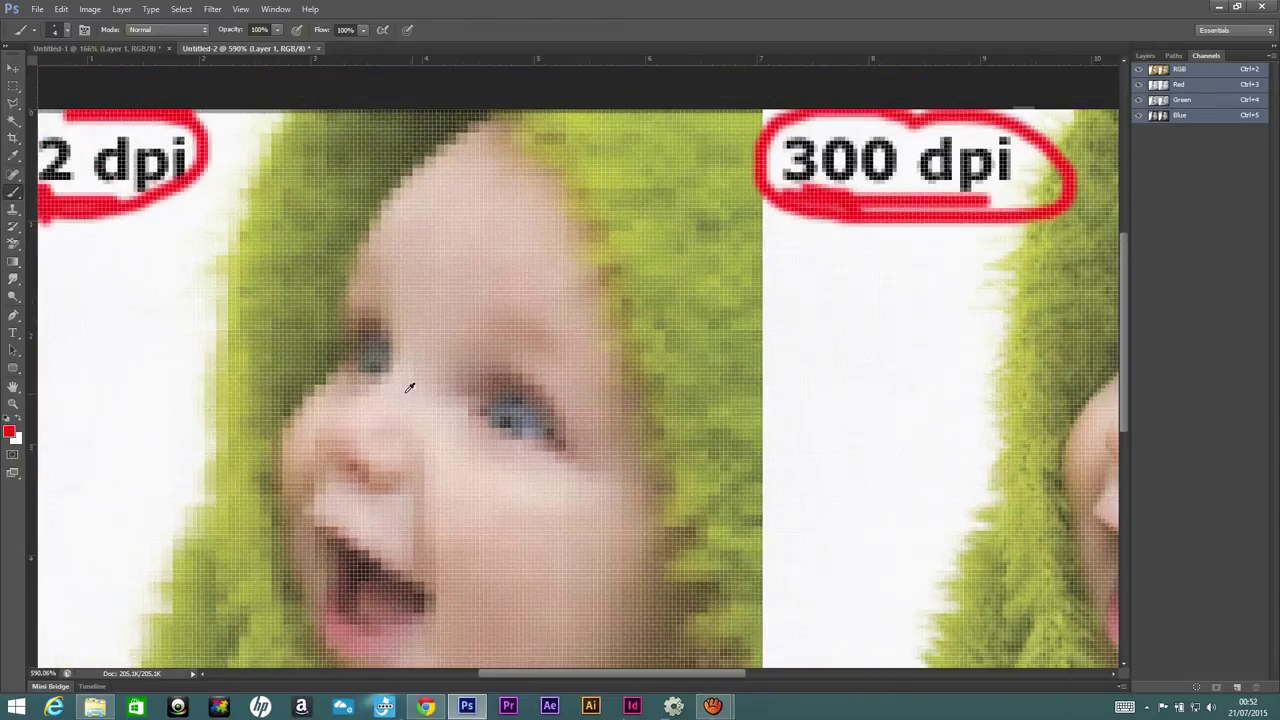
scroll(365, 420, "down", 1)
scroll(347, 462, "up", 1)
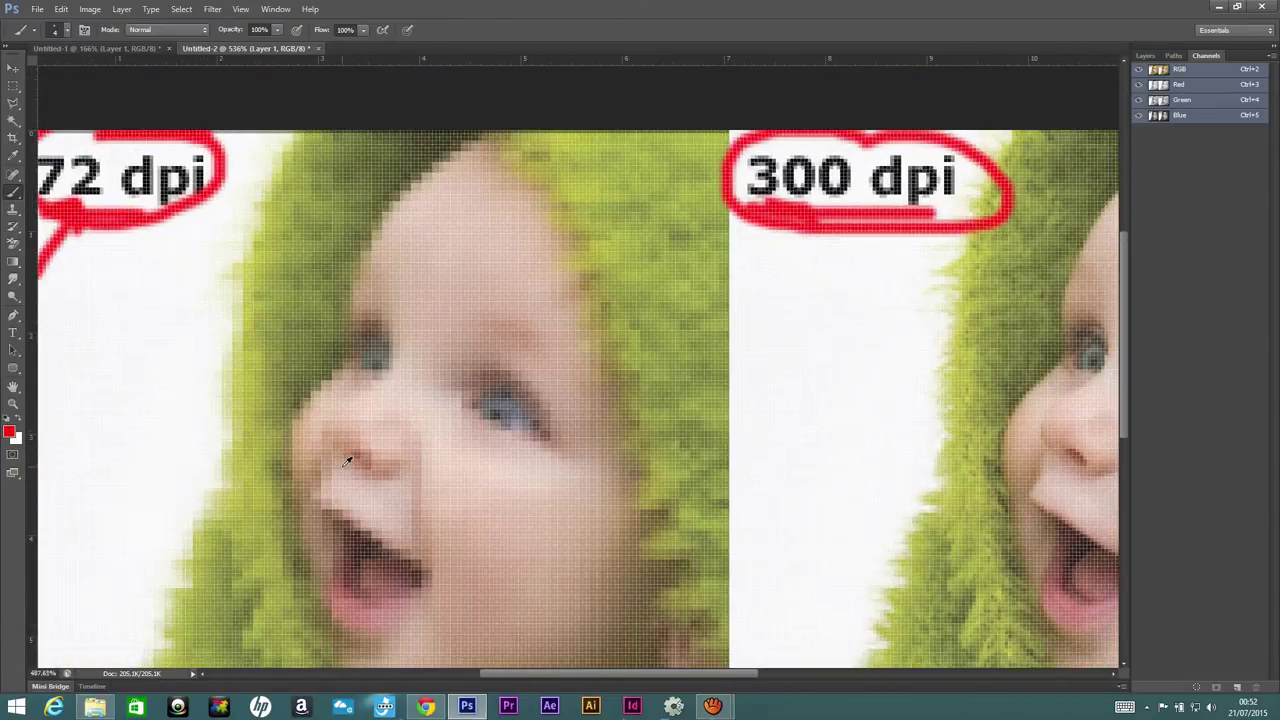
scroll(360, 465, "down", 2)
scroll(1003, 481, "up", 1)
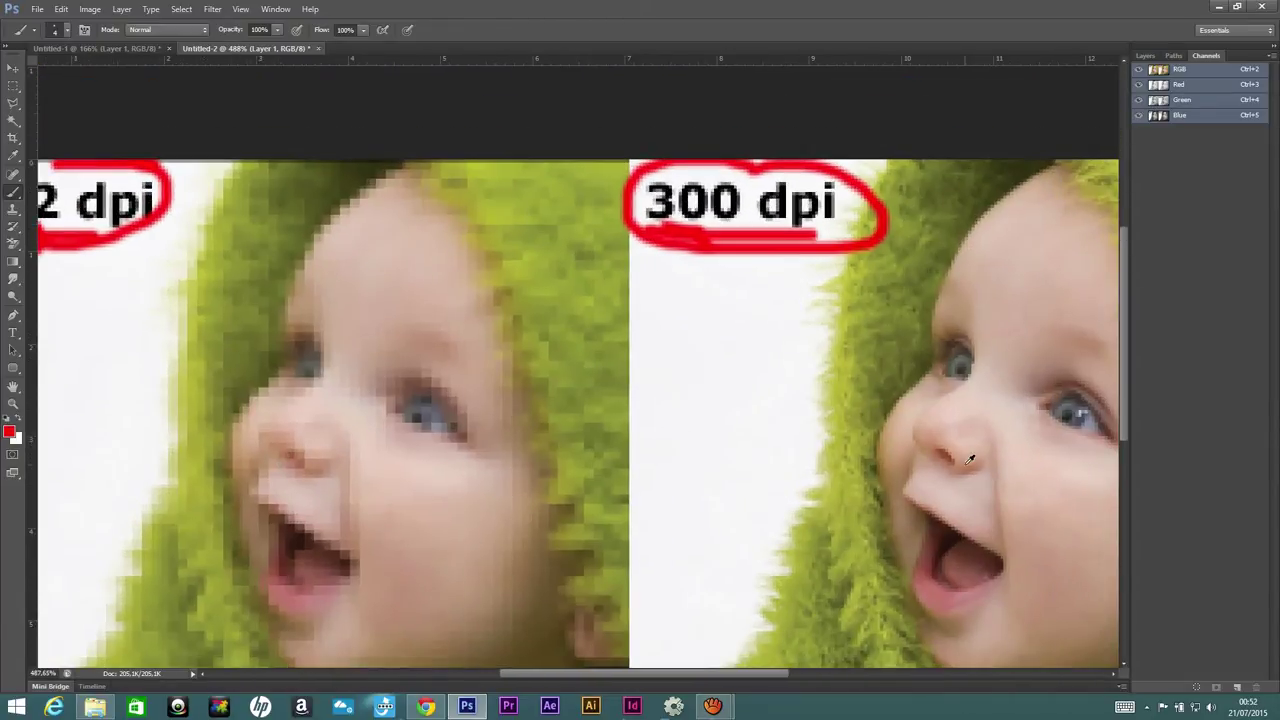
left_click_drag(929, 439, 936, 440)
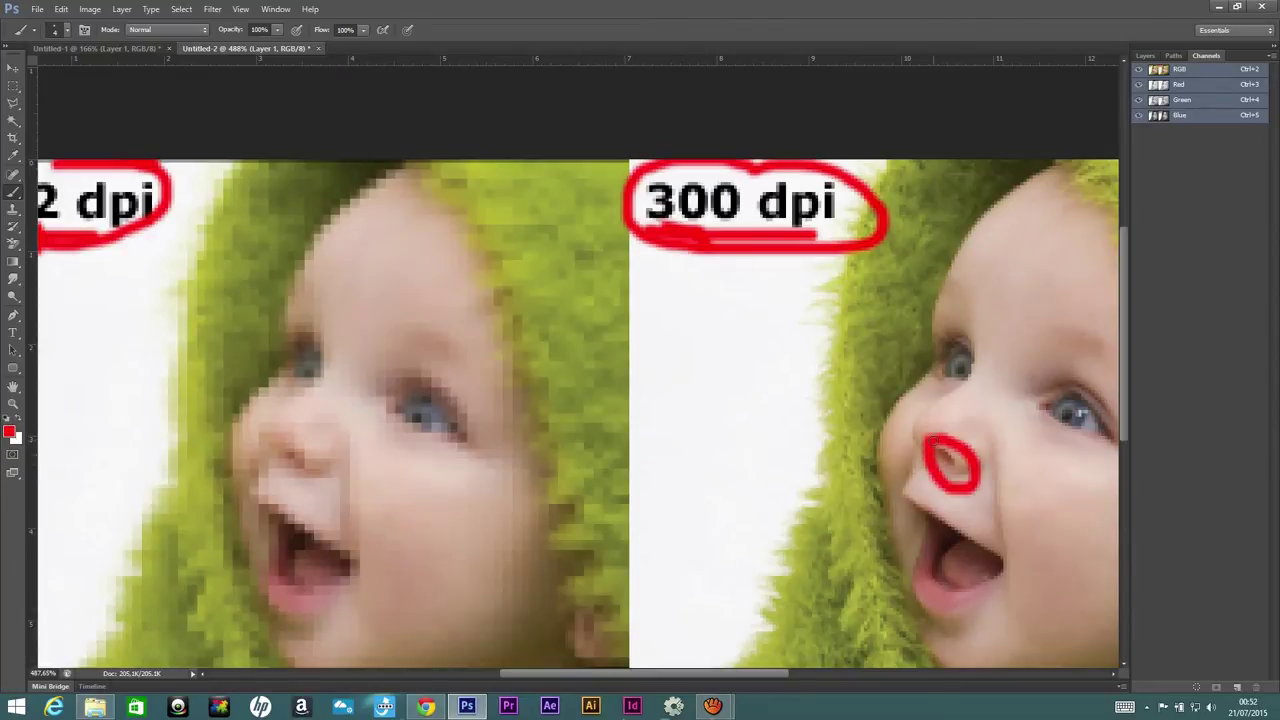
key("ctrl+z")
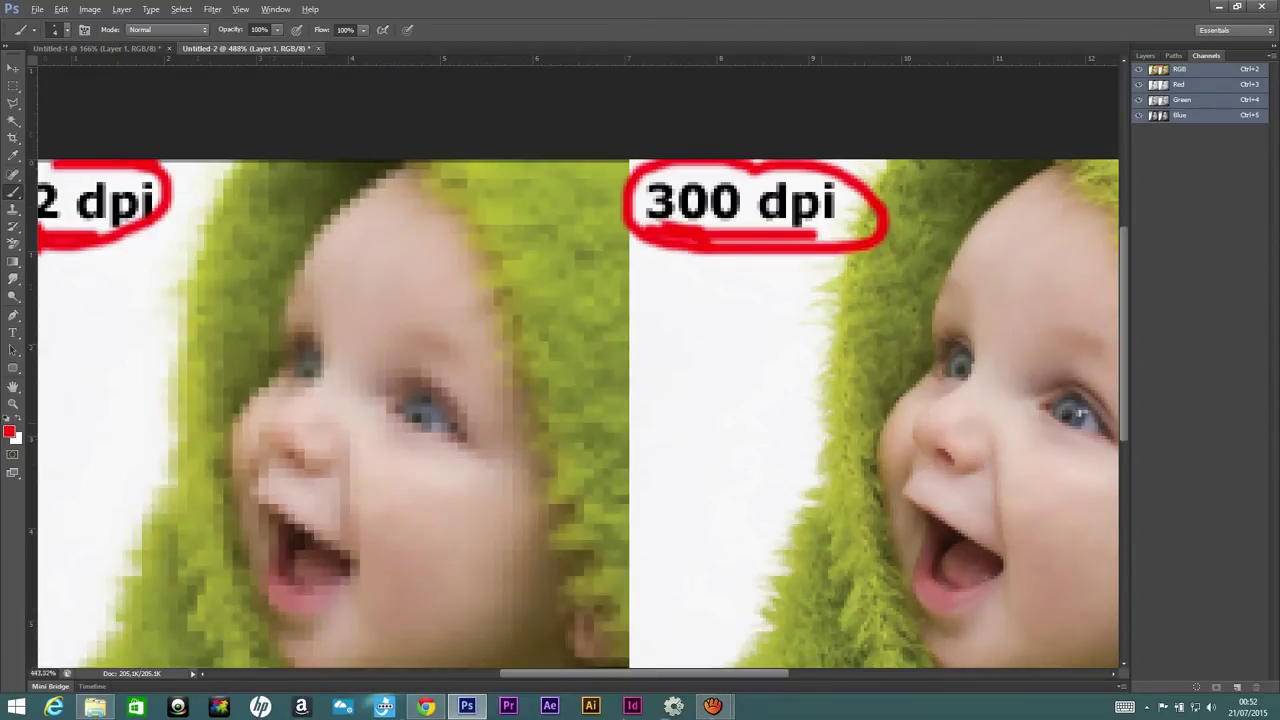
- Paint a red box, a small mark and a cheek curve beside the baby
scroll(468, 203, "down", 1)
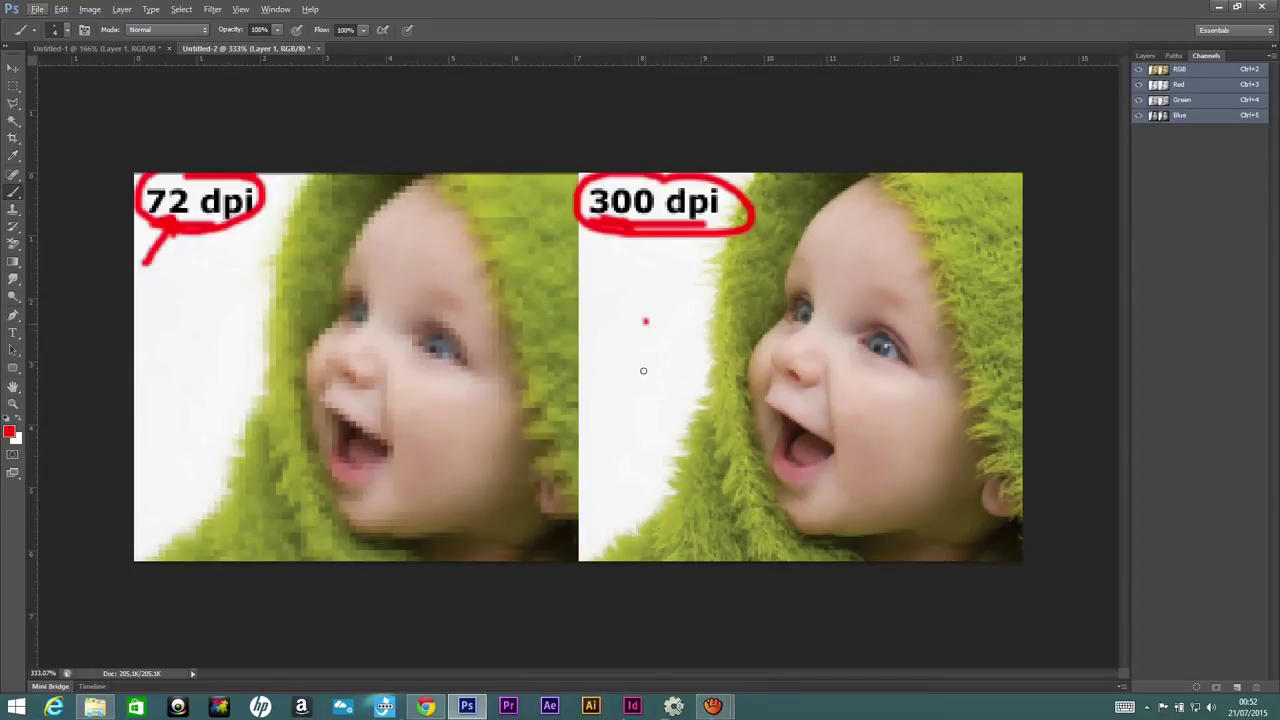
mouse_move(646, 320)
left_mouse_down()
mouse_move(655, 295)
mouse_move(660, 355)
mouse_move(673, 354)
left_mouse_up()
left_click(685, 333)
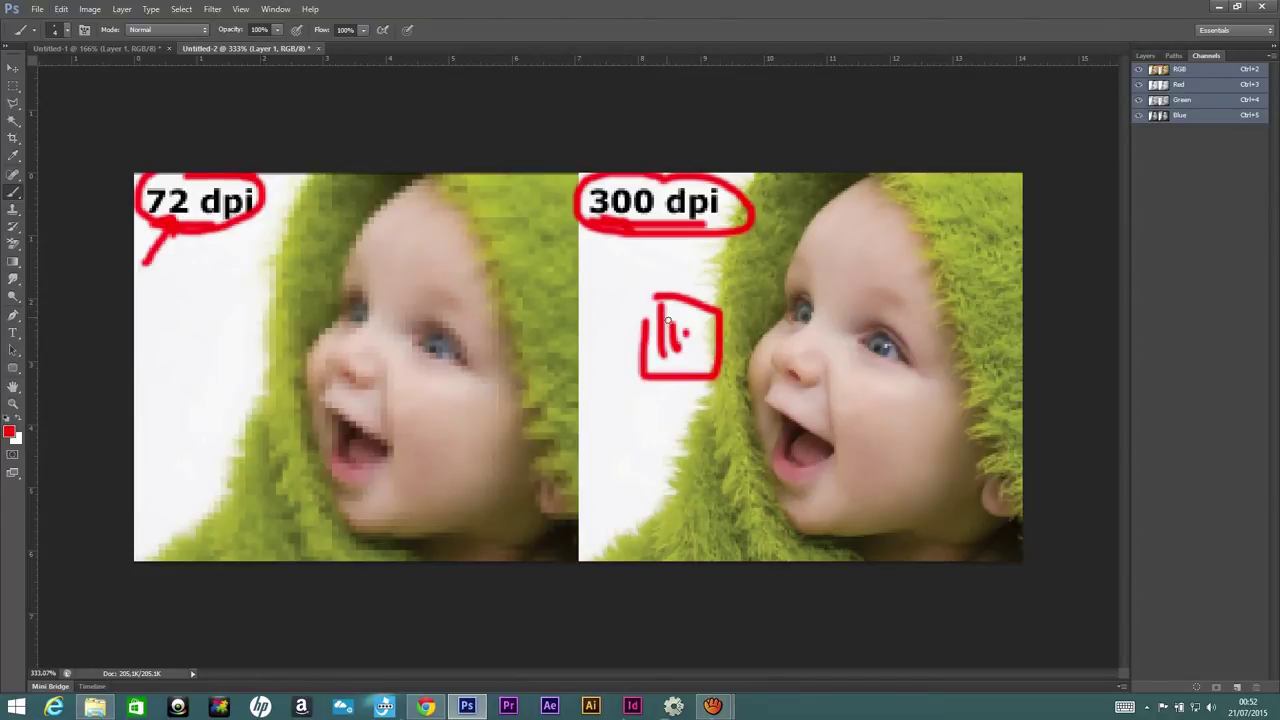
mouse_move(782, 322)
left_mouse_down()
mouse_move(742, 386)
mouse_move(748, 422)
left_mouse_up()
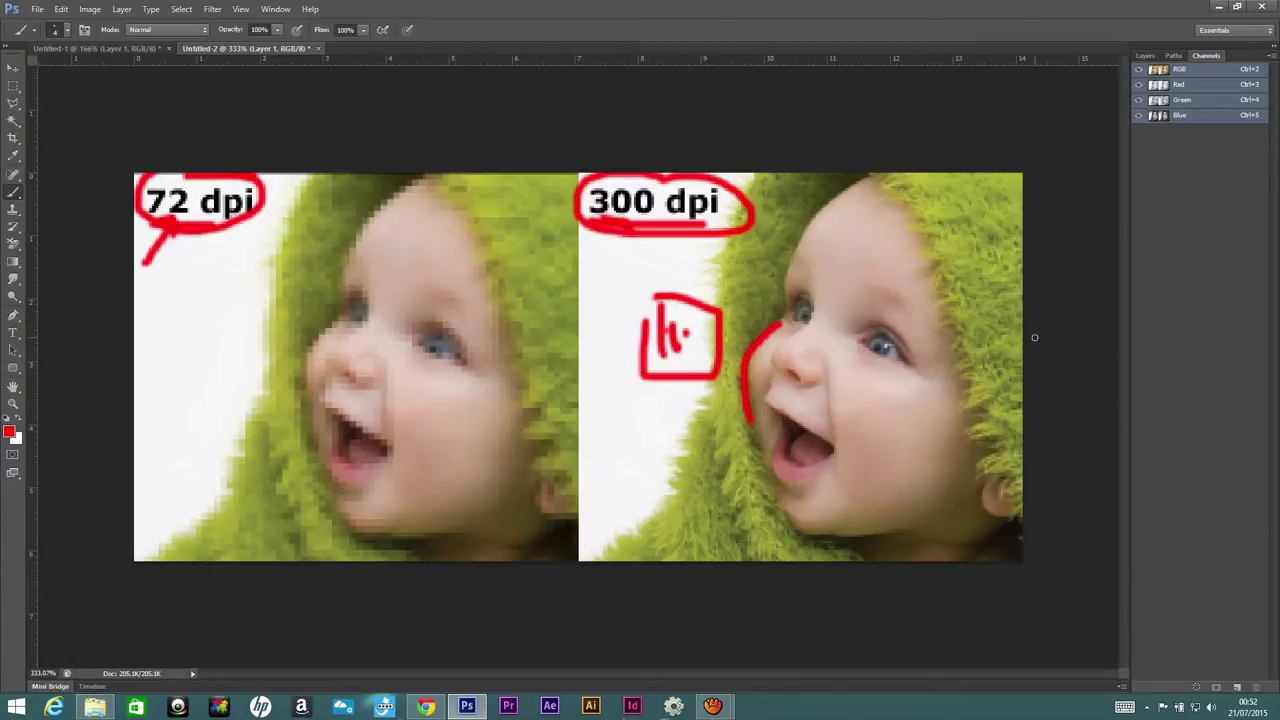
left_click_drag(809, 337, 571, 126)
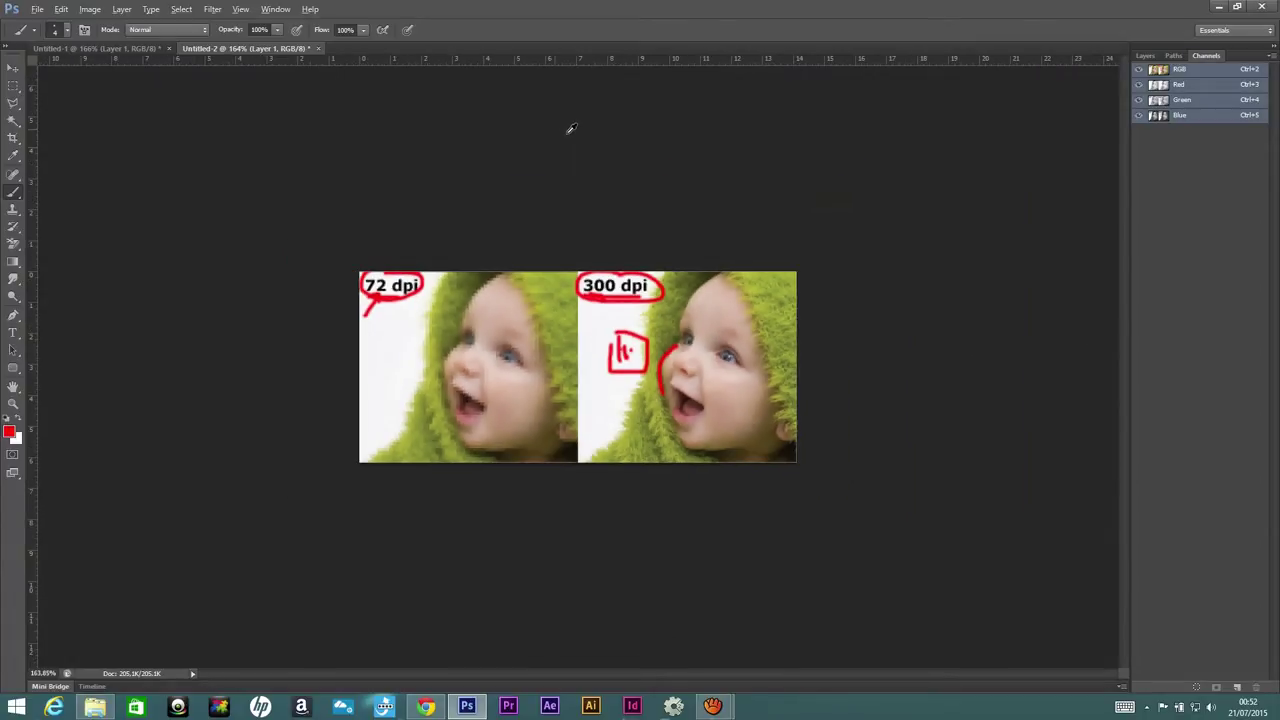
- Close the baby comparison image and the pixel-grid diagram without saving changes
left_click(317, 48)
left_click(598, 265)
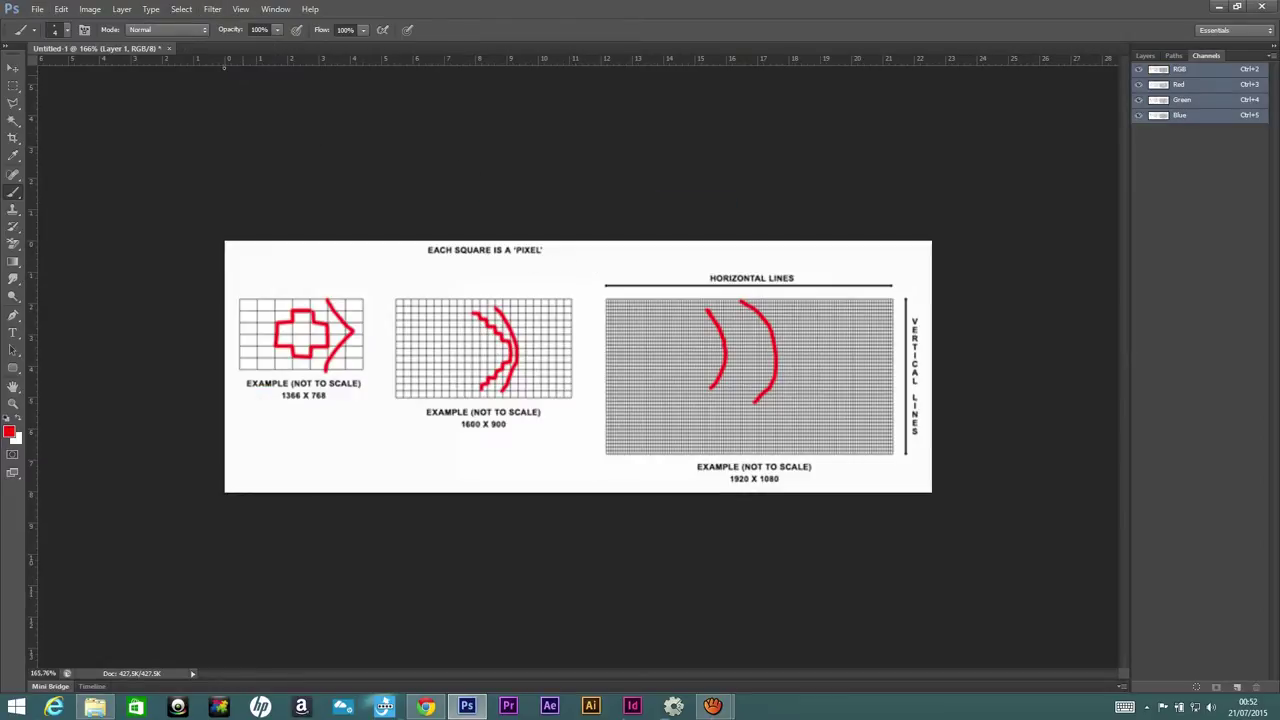
key("ctrl+w")
left_click(611, 263)
- Start a new document sized 20 × 20 centimetres at 150 pixels/inch
left_click(37, 9)
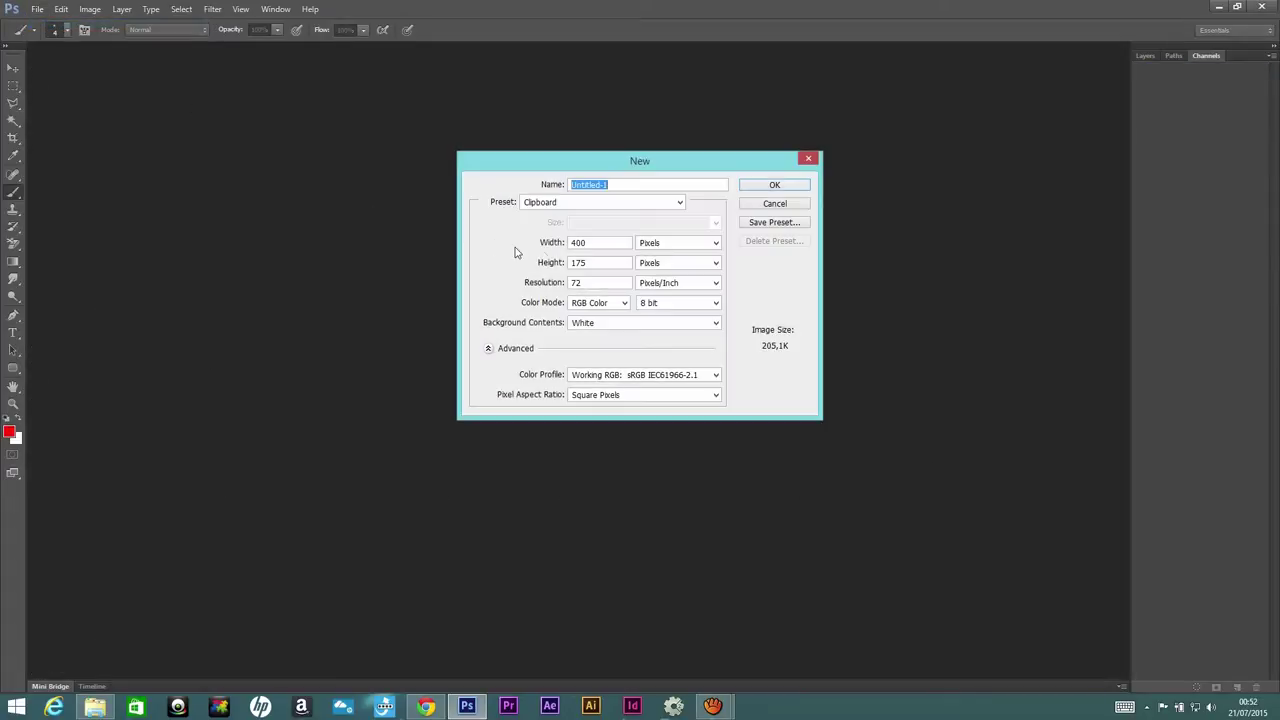
left_click(660, 243)
left_click(660, 266)
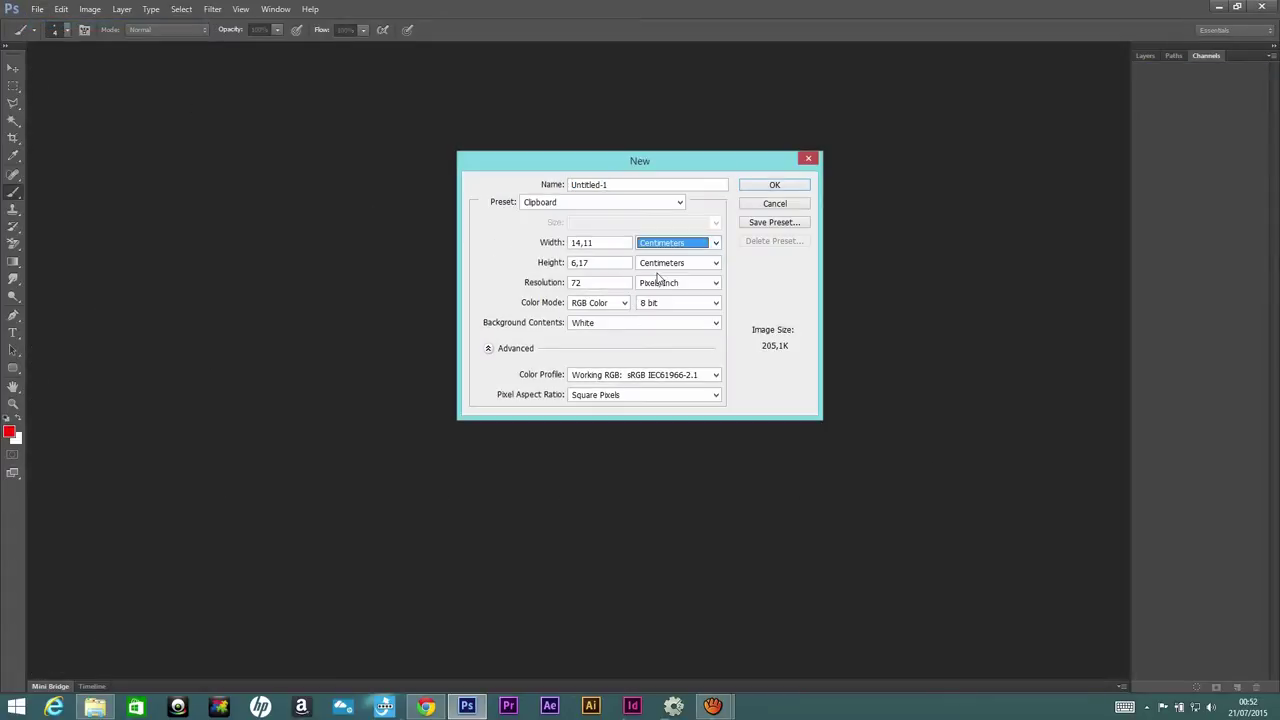
double_click(624, 243)
type("20")
key("Tab")
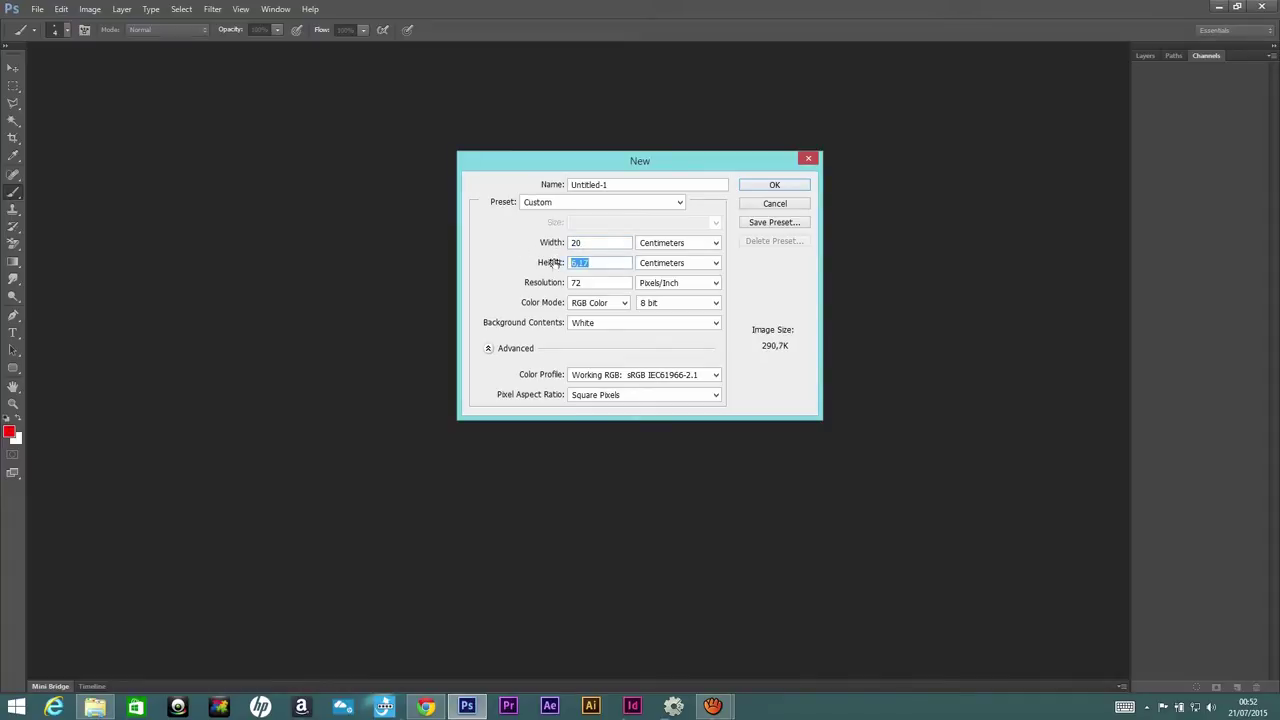
type("20")
key("Tab")
type("150")
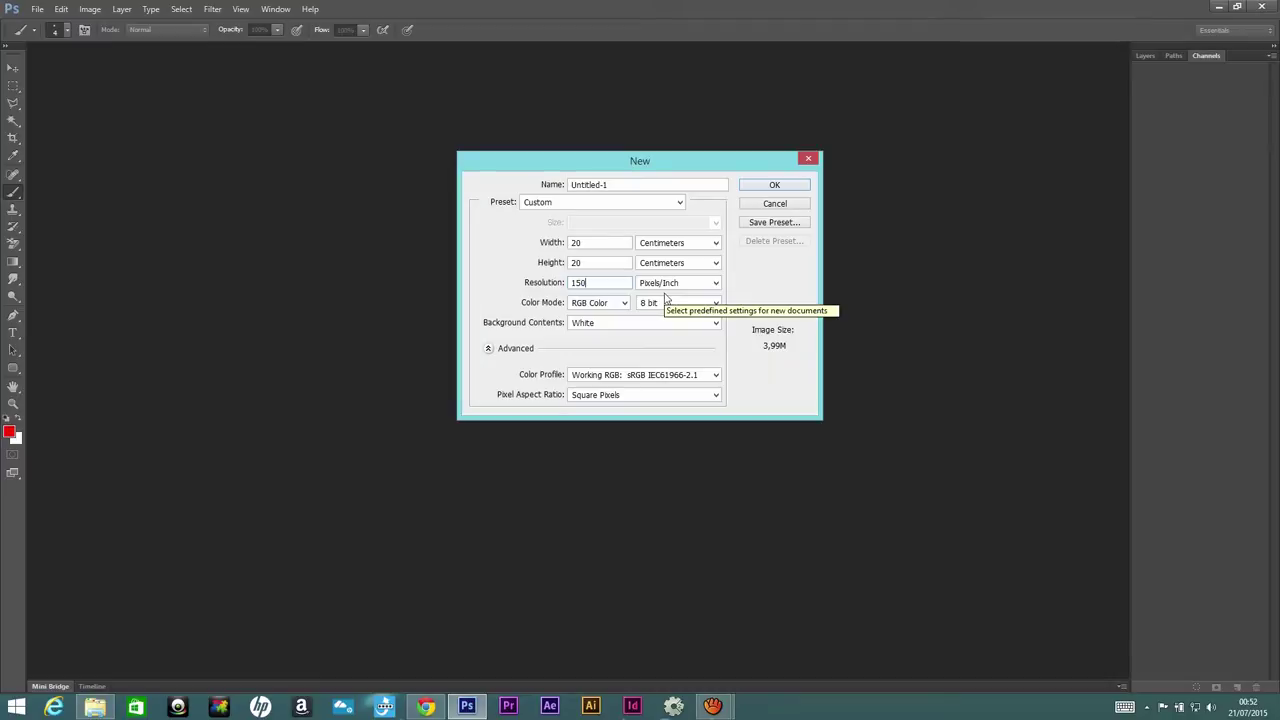
- Keep the white background, square pixels and the sRGB colour profile
left_click(607, 324)
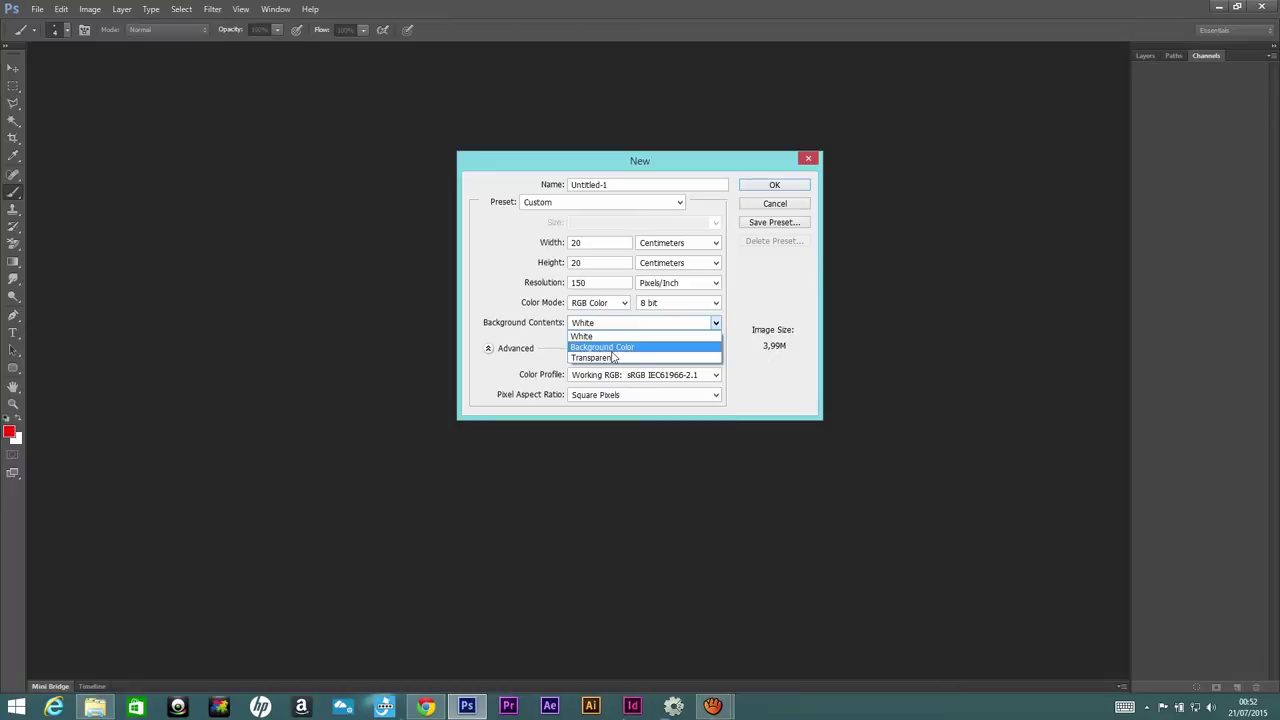
left_click(600, 336)
left_click(637, 395)
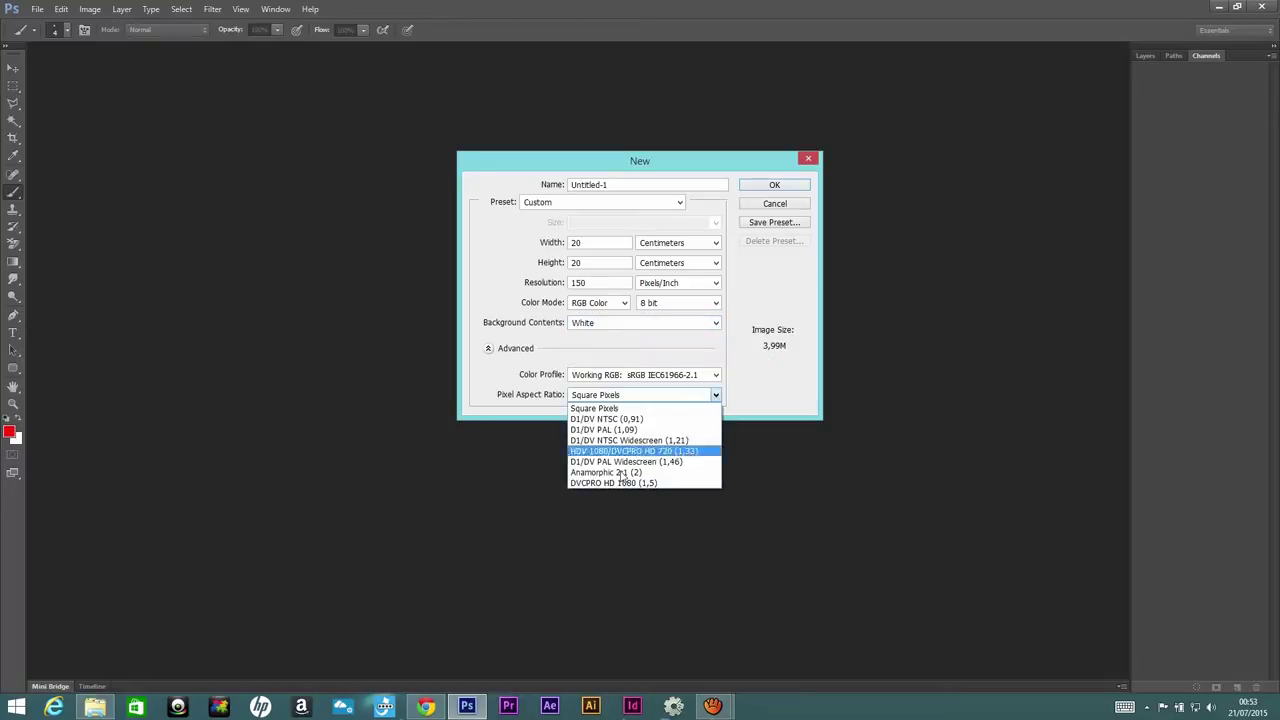
left_click(604, 406)
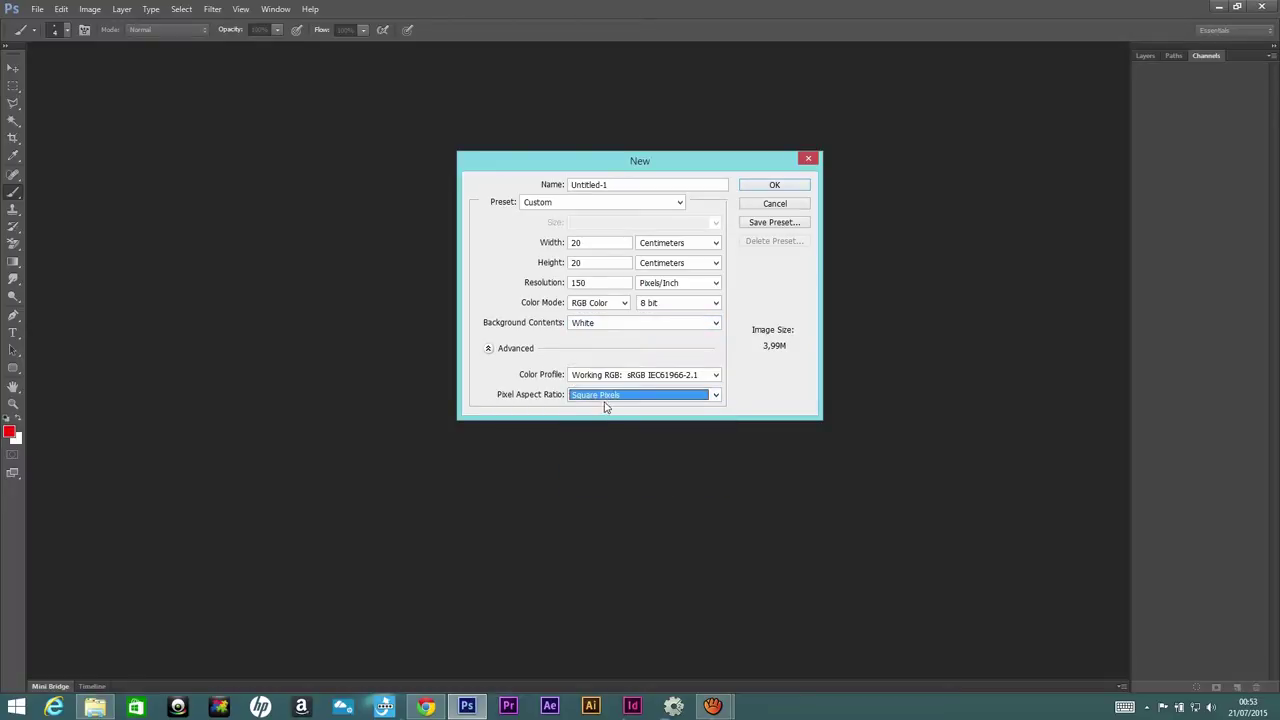
left_click(617, 376)
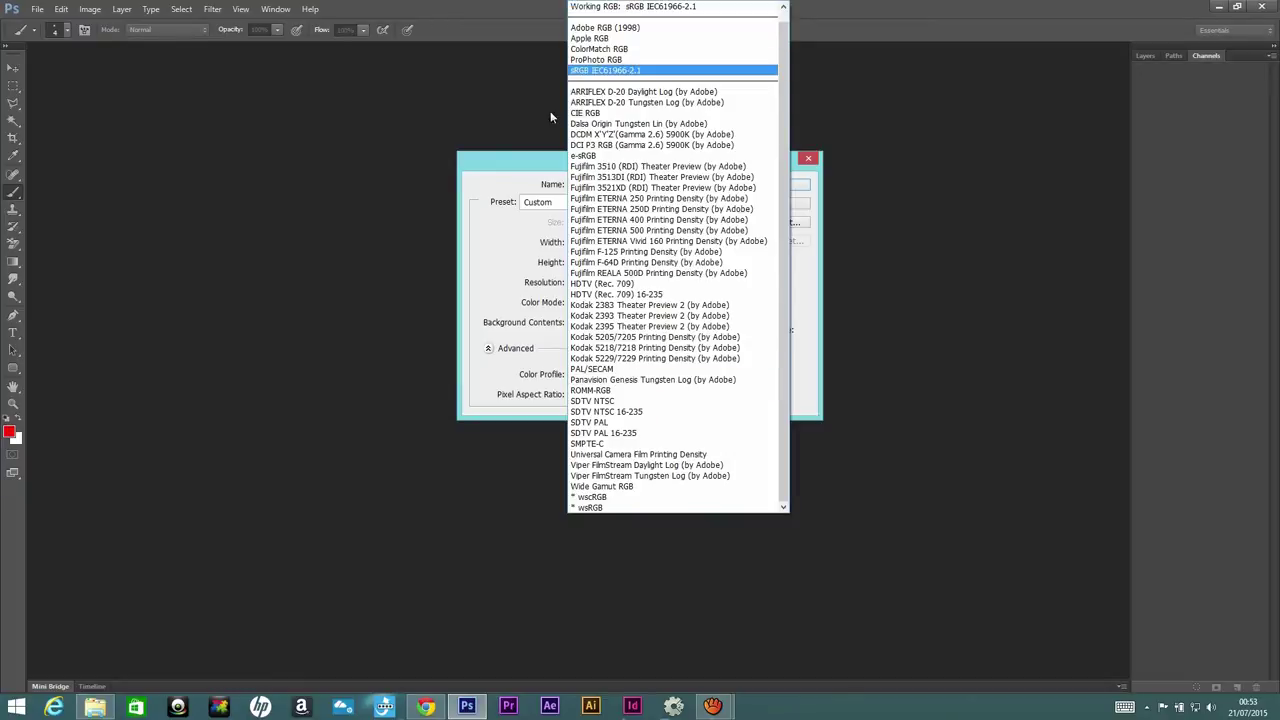
left_click(379, 153)
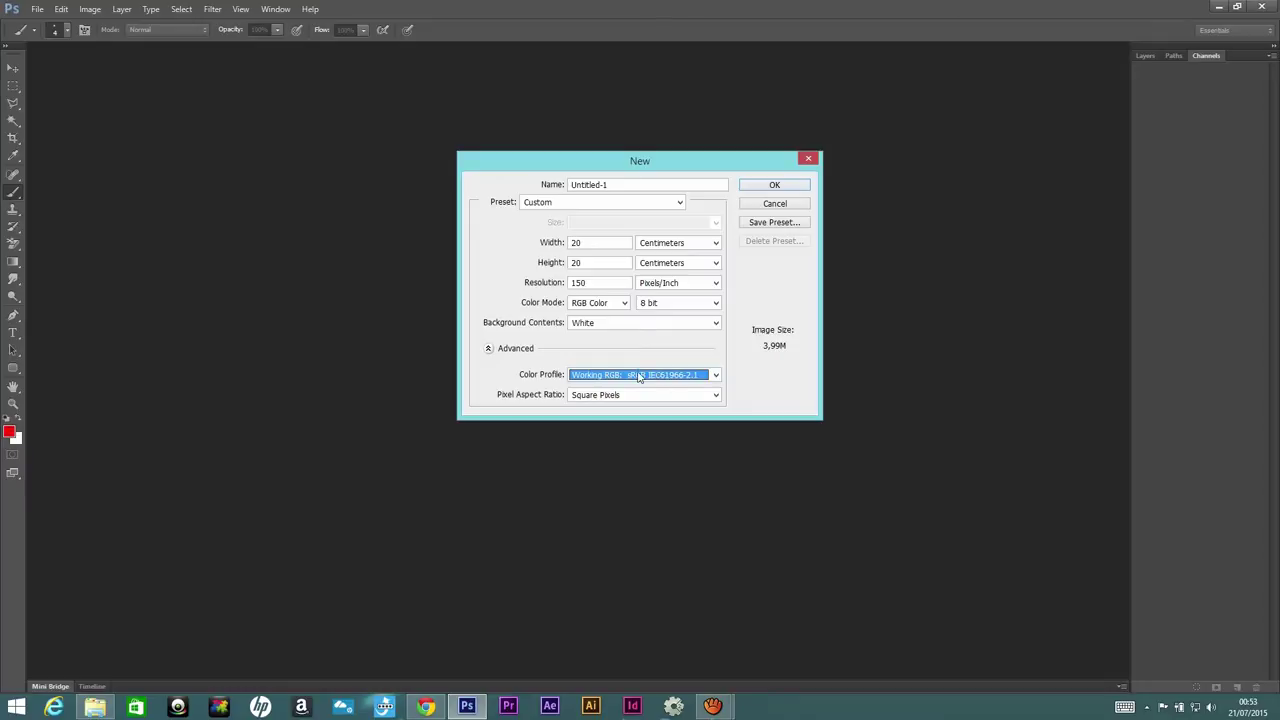
left_click(688, 374)
left_click(466, 245)
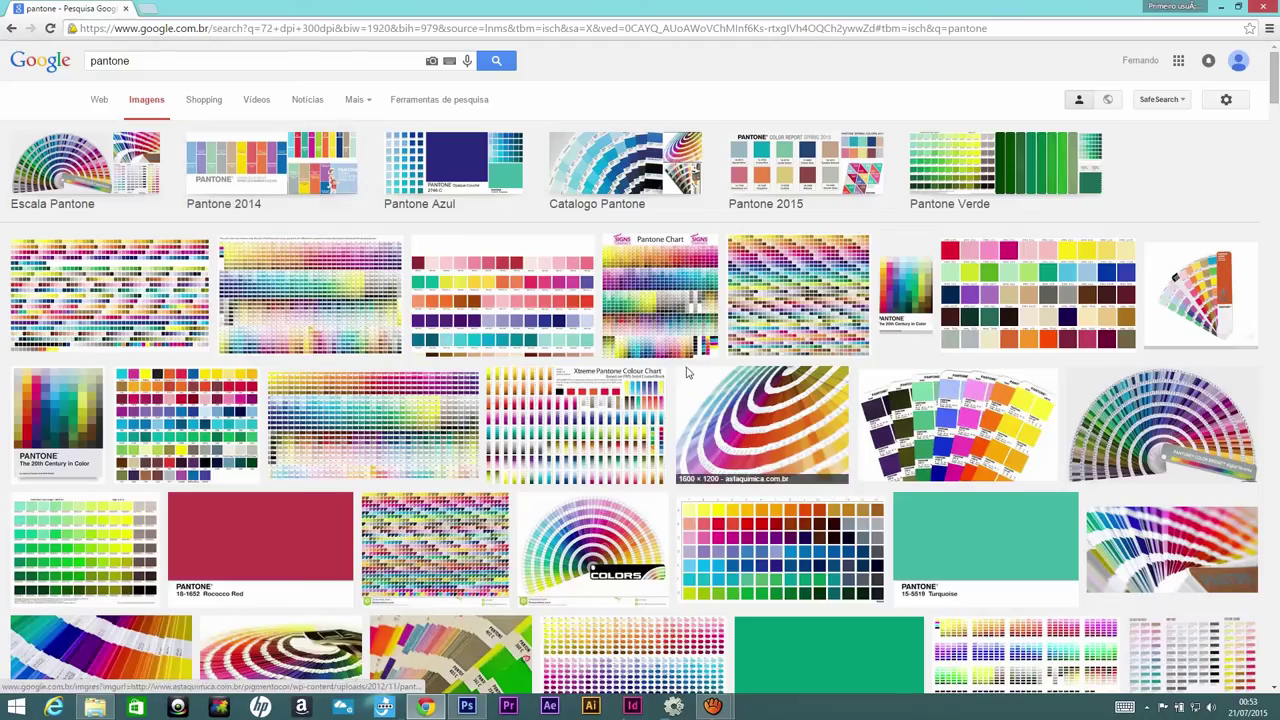
- Preview the 'Pantone Color and Spot Color Ink in Printing' swatch-fan image from the results
scroll(686, 373, "down", 1)
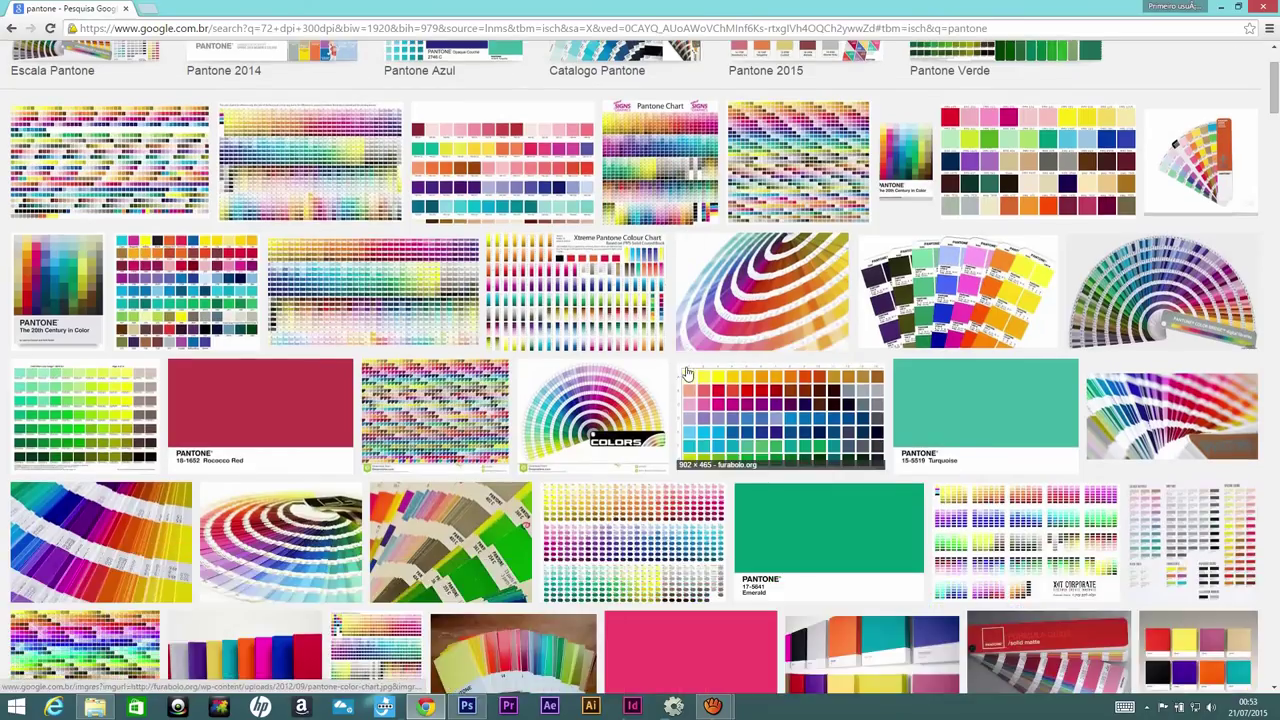
scroll(680, 380, "down", 3)
scroll(687, 348, "down", 1)
scroll(687, 348, "down", 2)
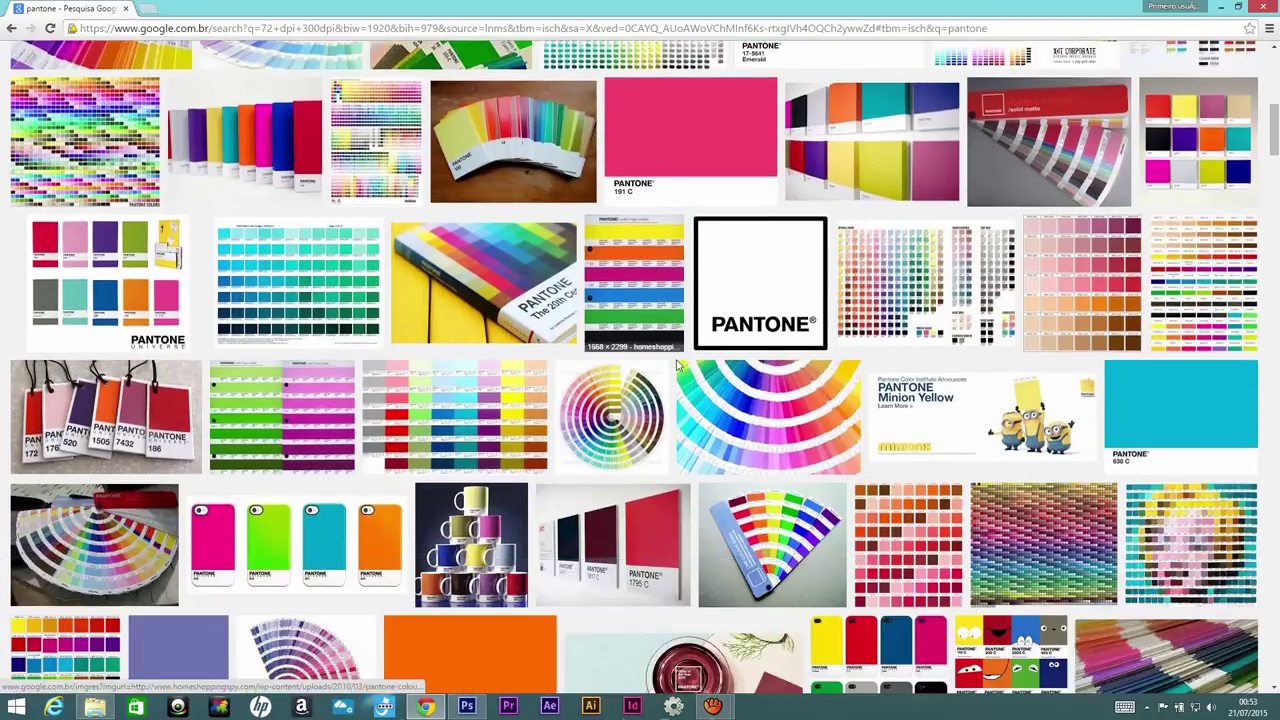
scroll(680, 360, "down", 1)
scroll(676, 366, "down", 2)
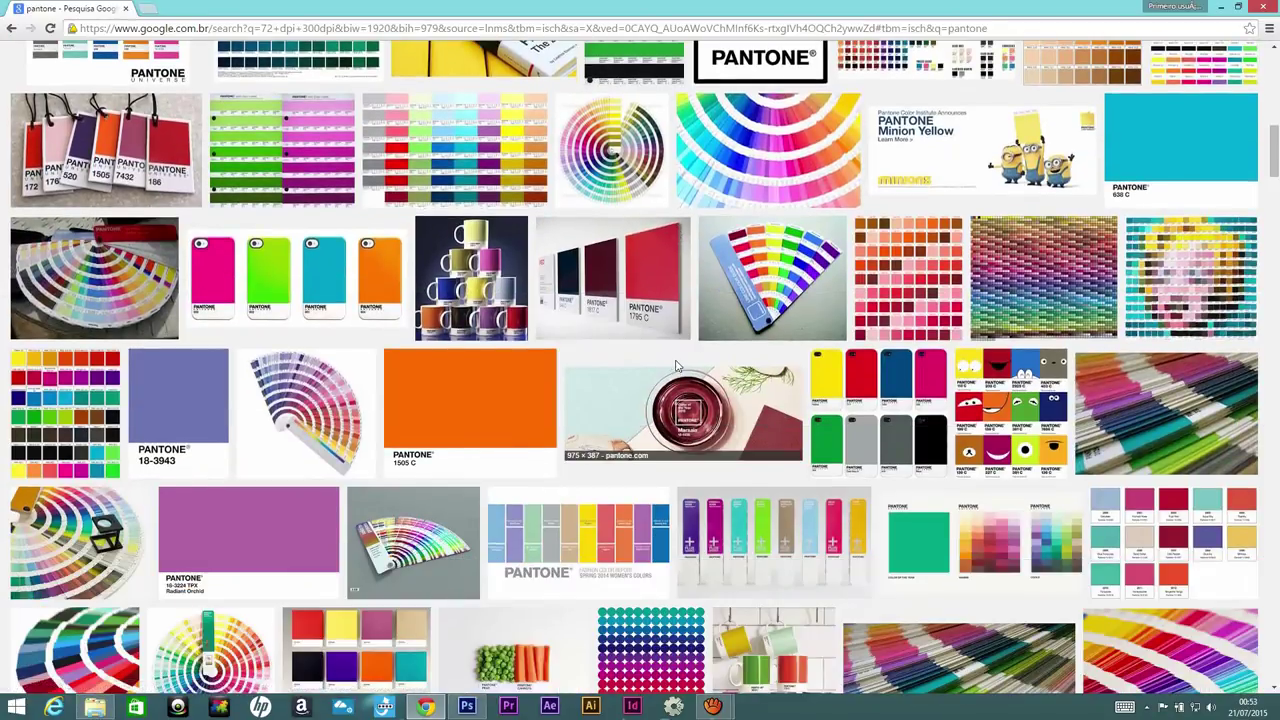
scroll(676, 366, "down", 2)
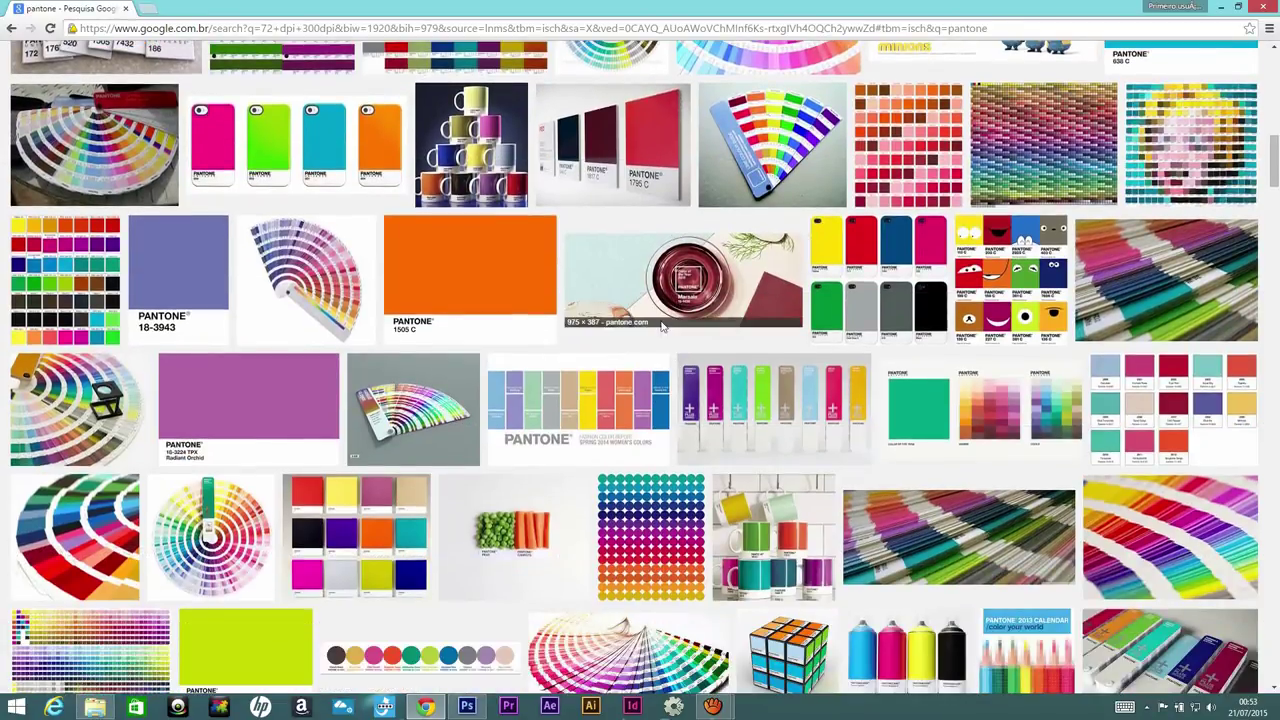
scroll(643, 318, "up", 1)
scroll(640, 330, "up", 2)
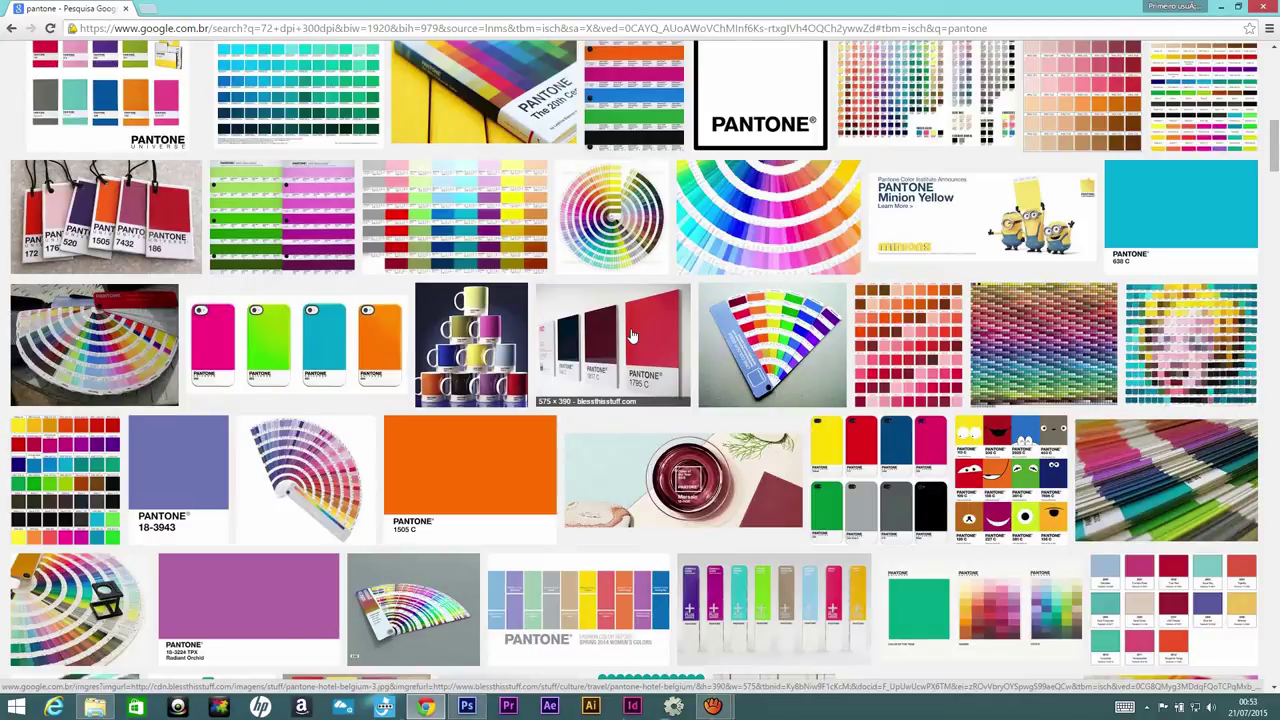
scroll(750, 225, "up", 2)
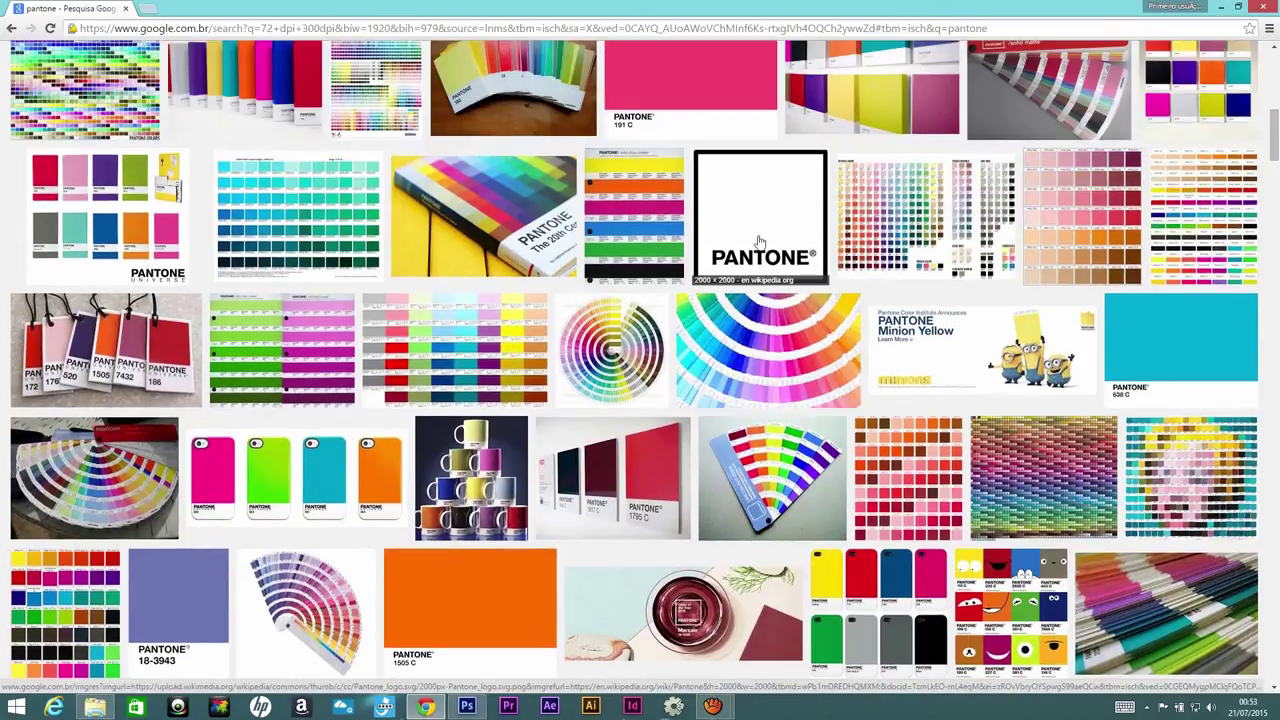
scroll(568, 257, "up", 2)
scroll(568, 257, "up", 3)
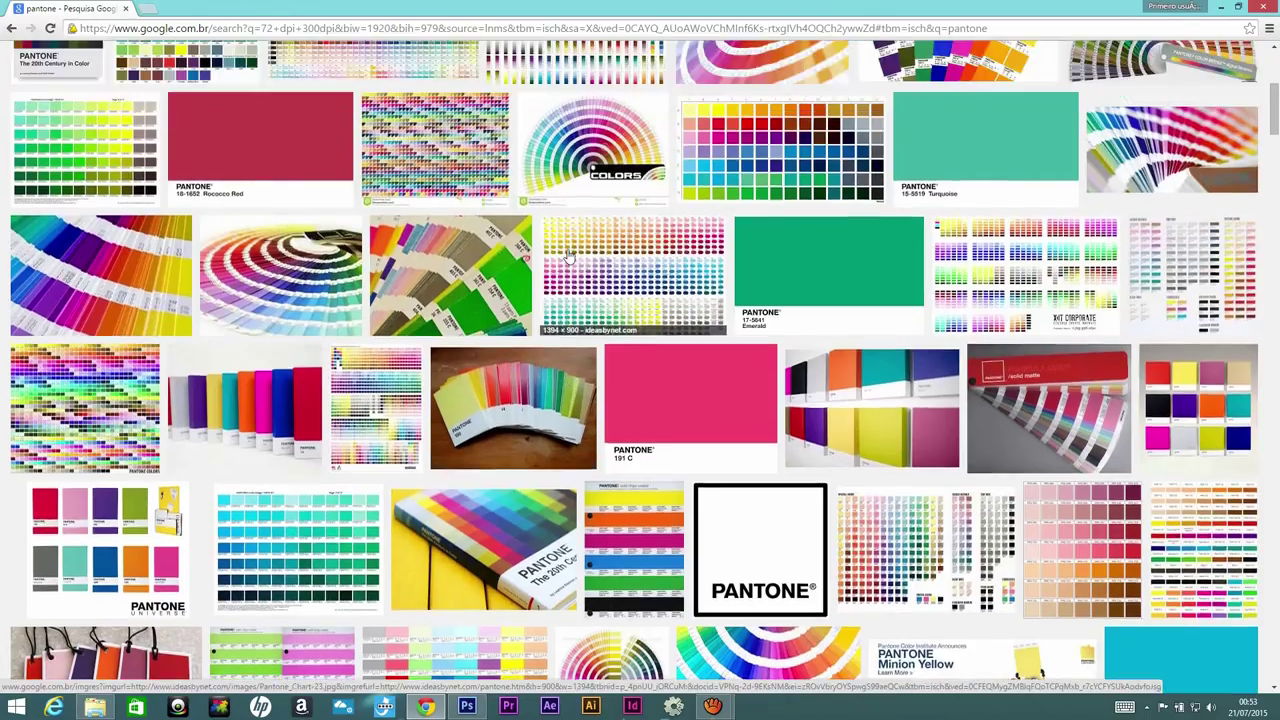
scroll(568, 257, "up", 1)
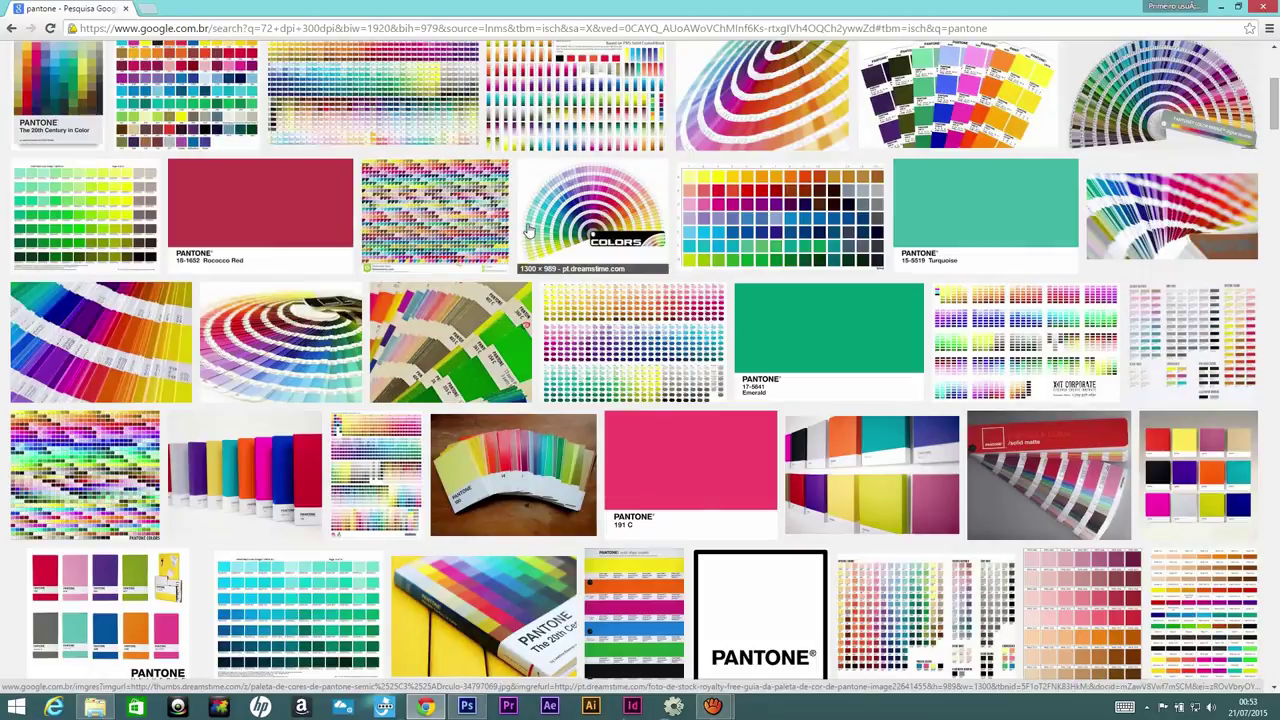
scroll(530, 230, "up", 4)
scroll(530, 230, "up", 1)
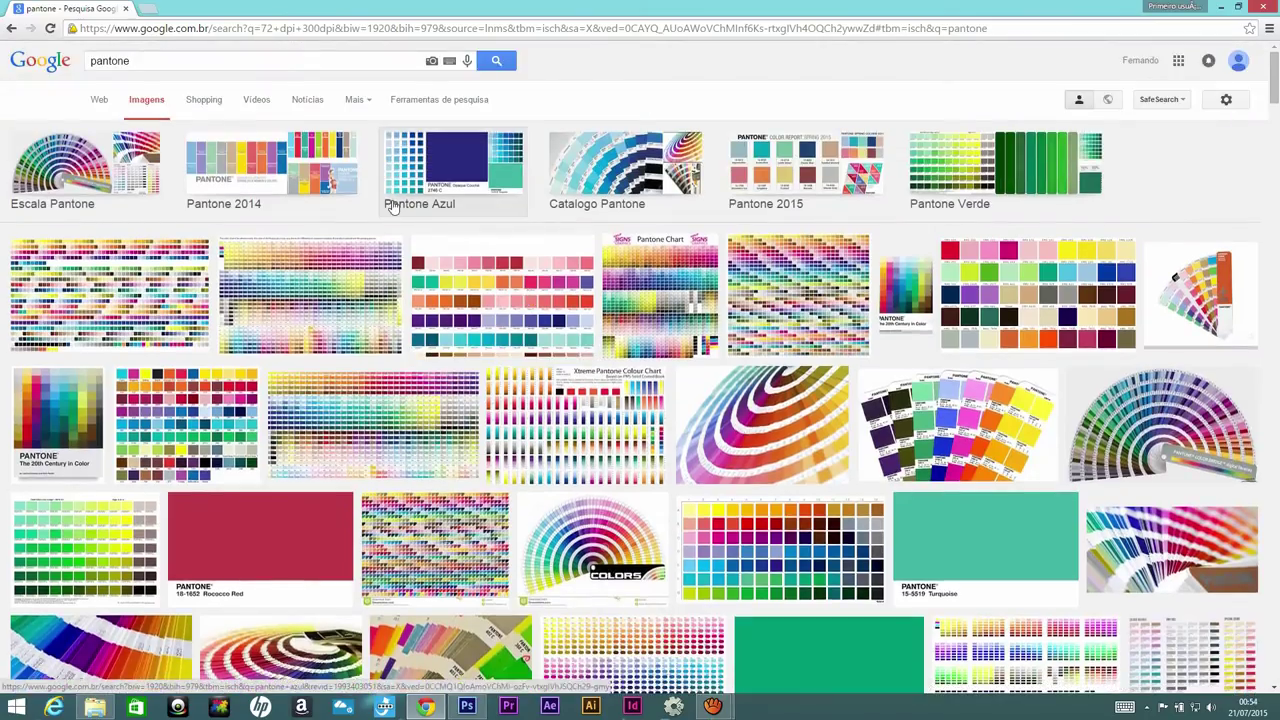
left_click(945, 398)
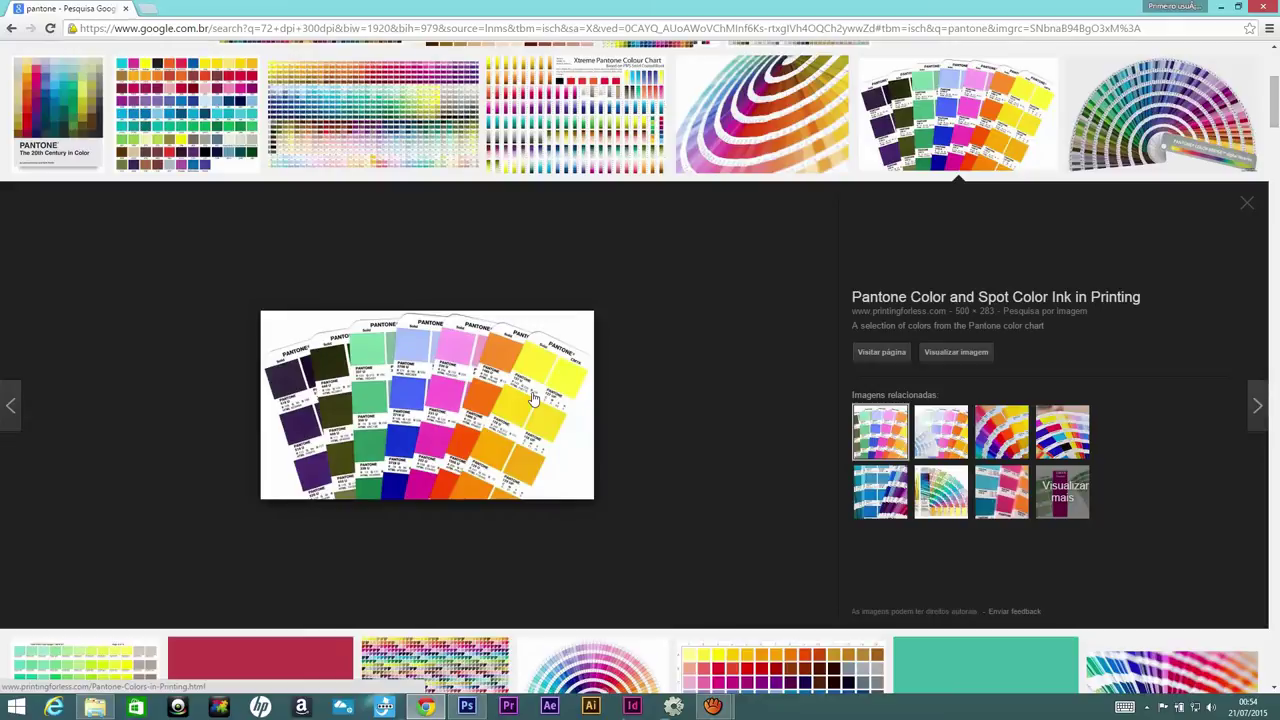
- Preview the teal Pantone colour bridge chart, several Minion Yellow images and a phone case
scroll(533, 398, "down", 5)
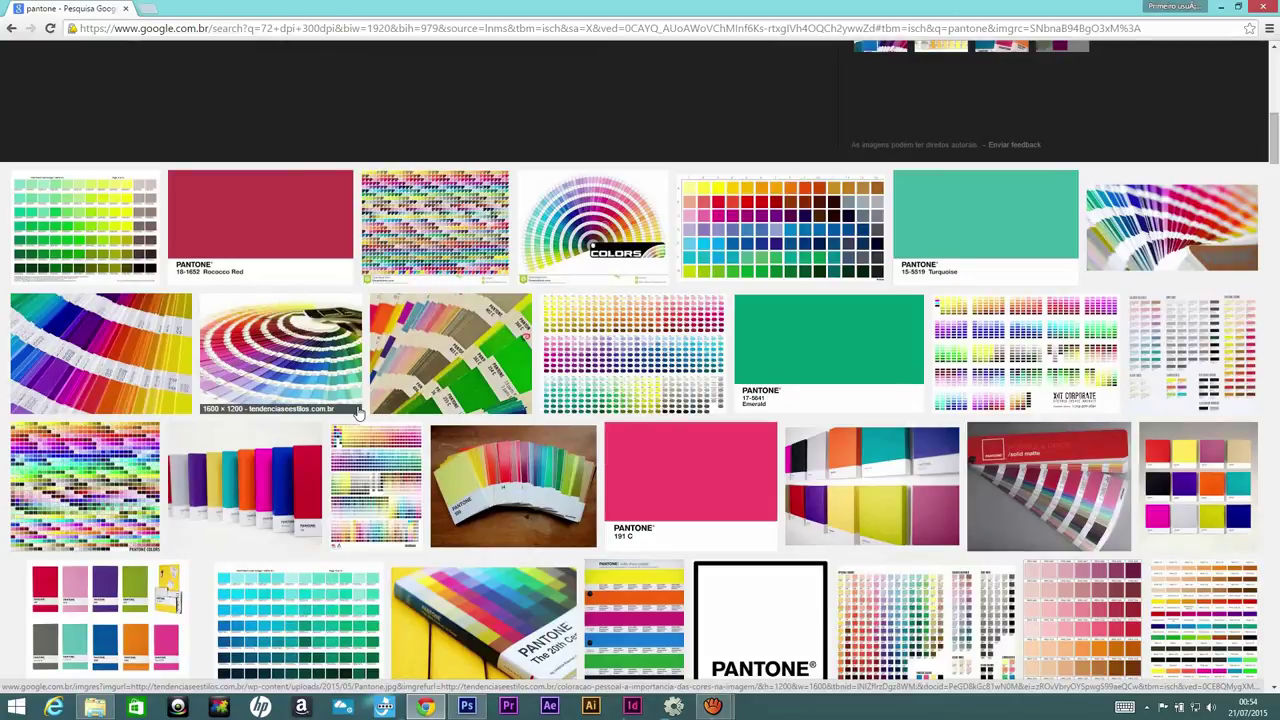
scroll(358, 430, "down", 1)
left_click(298, 590)
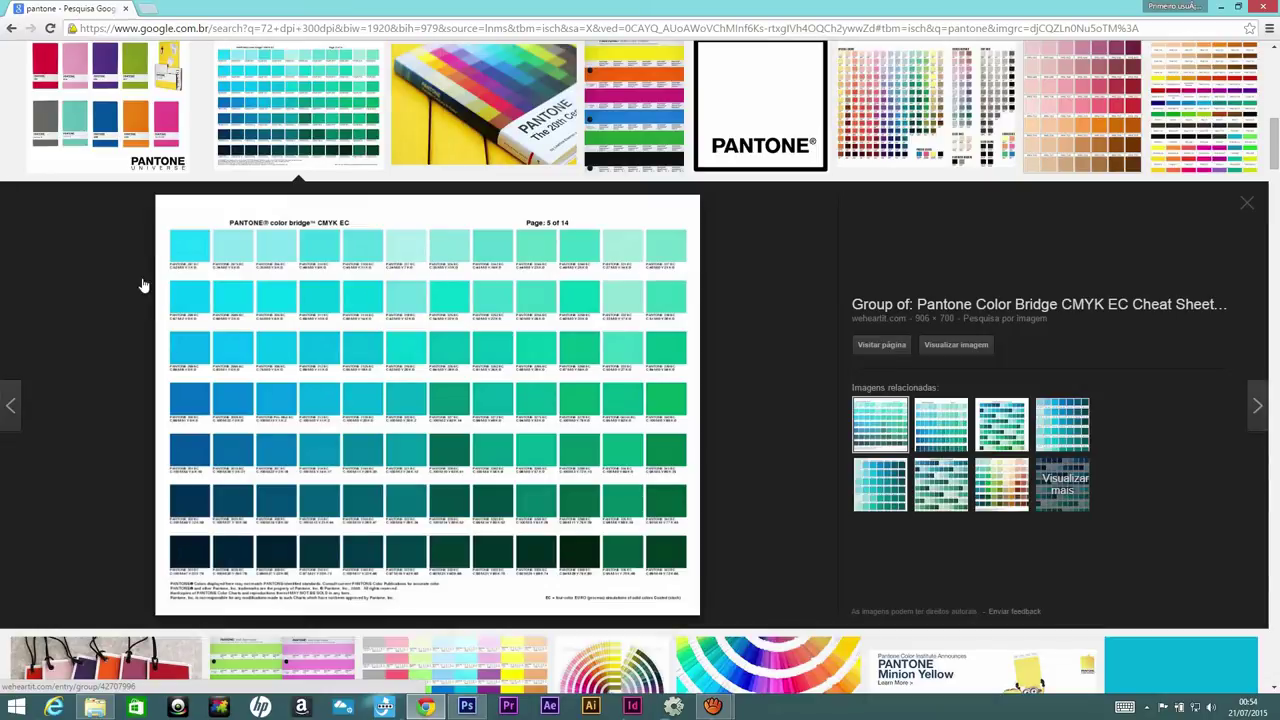
scroll(378, 343, "down", 2)
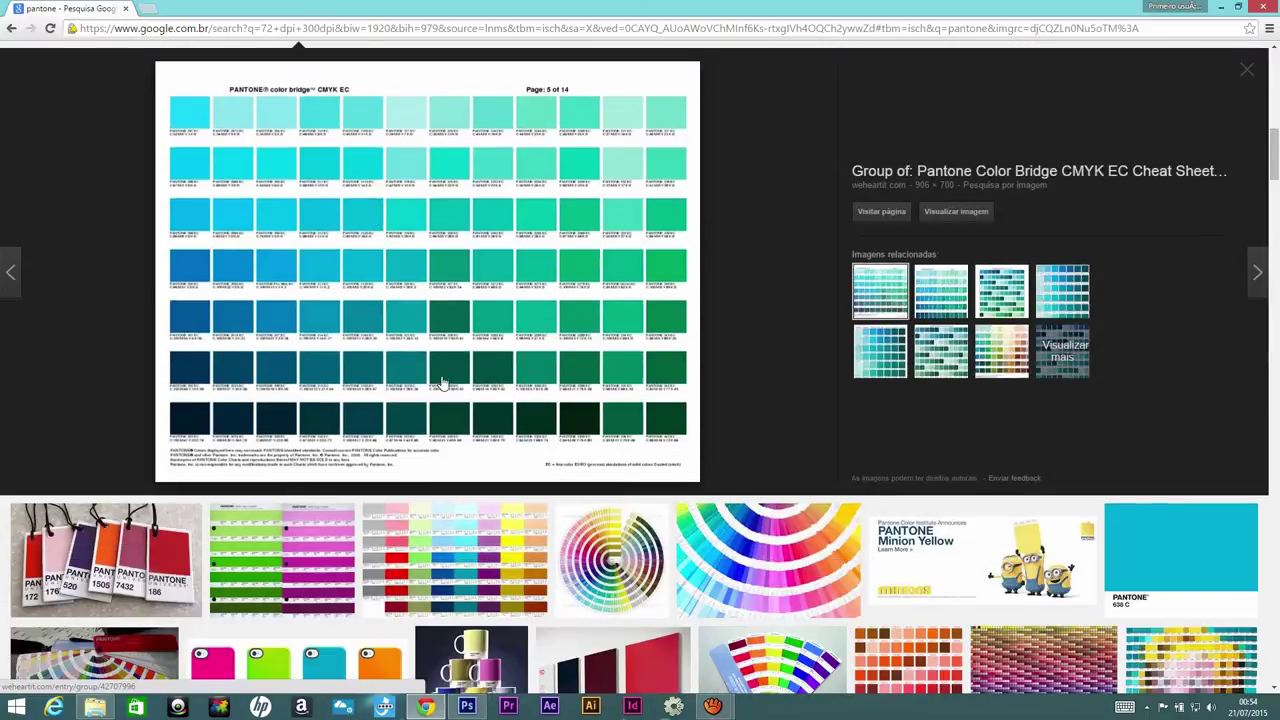
left_click(931, 567)
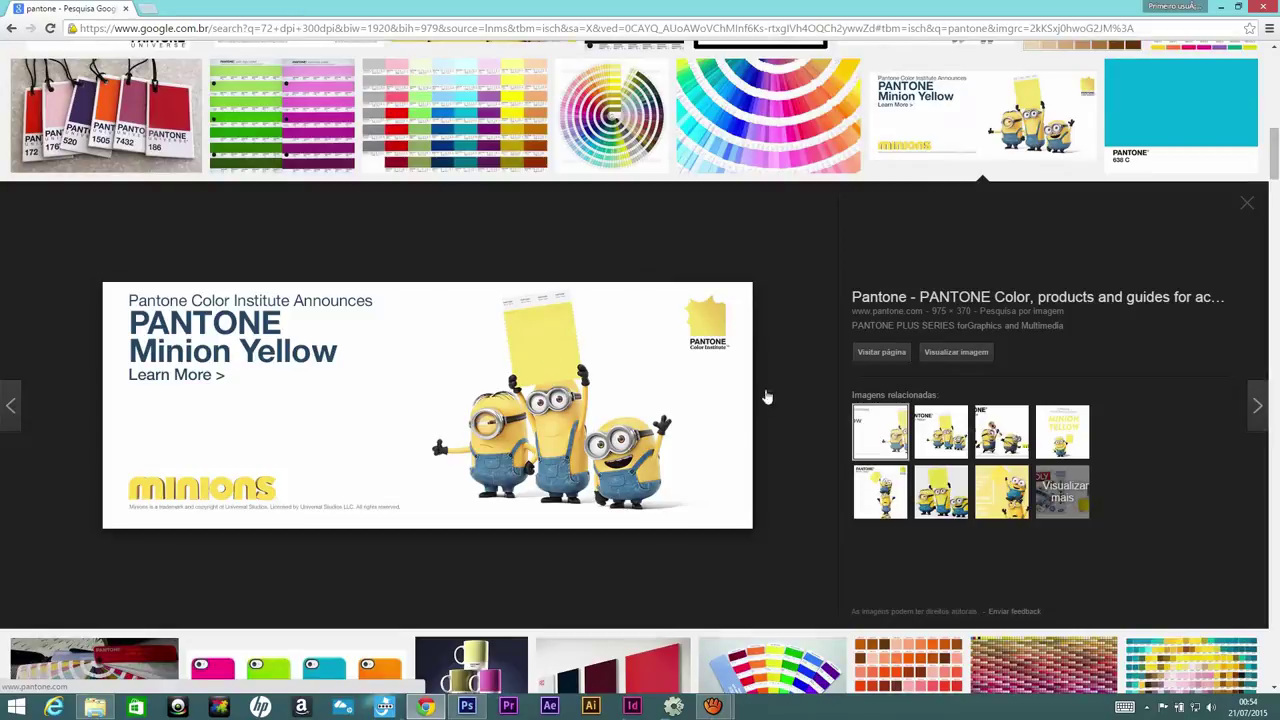
left_click(948, 492)
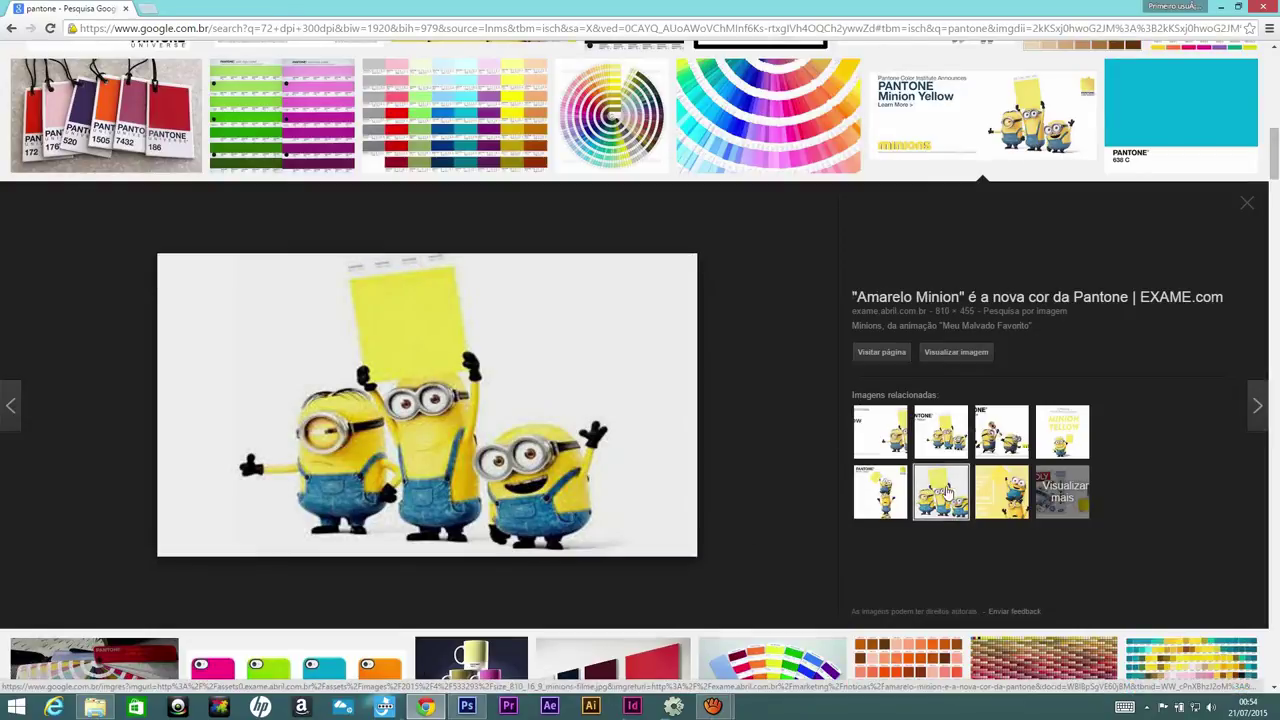
left_click(896, 455)
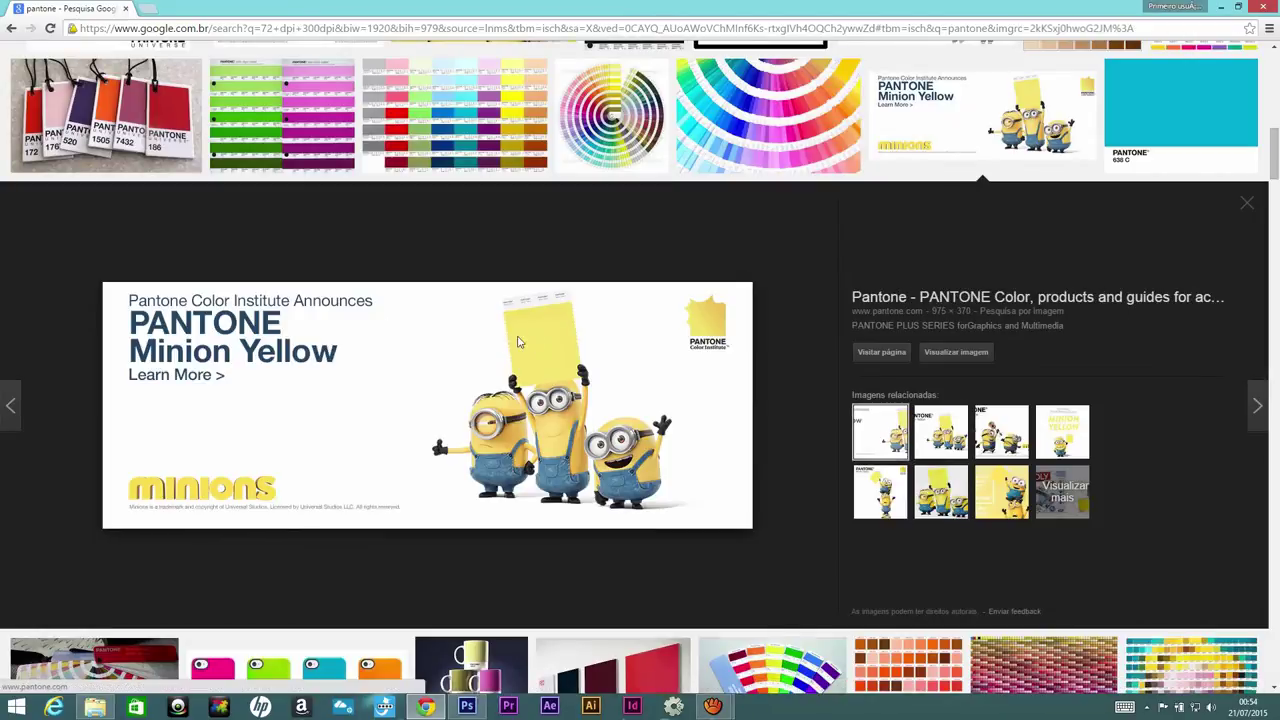
left_click(1003, 491)
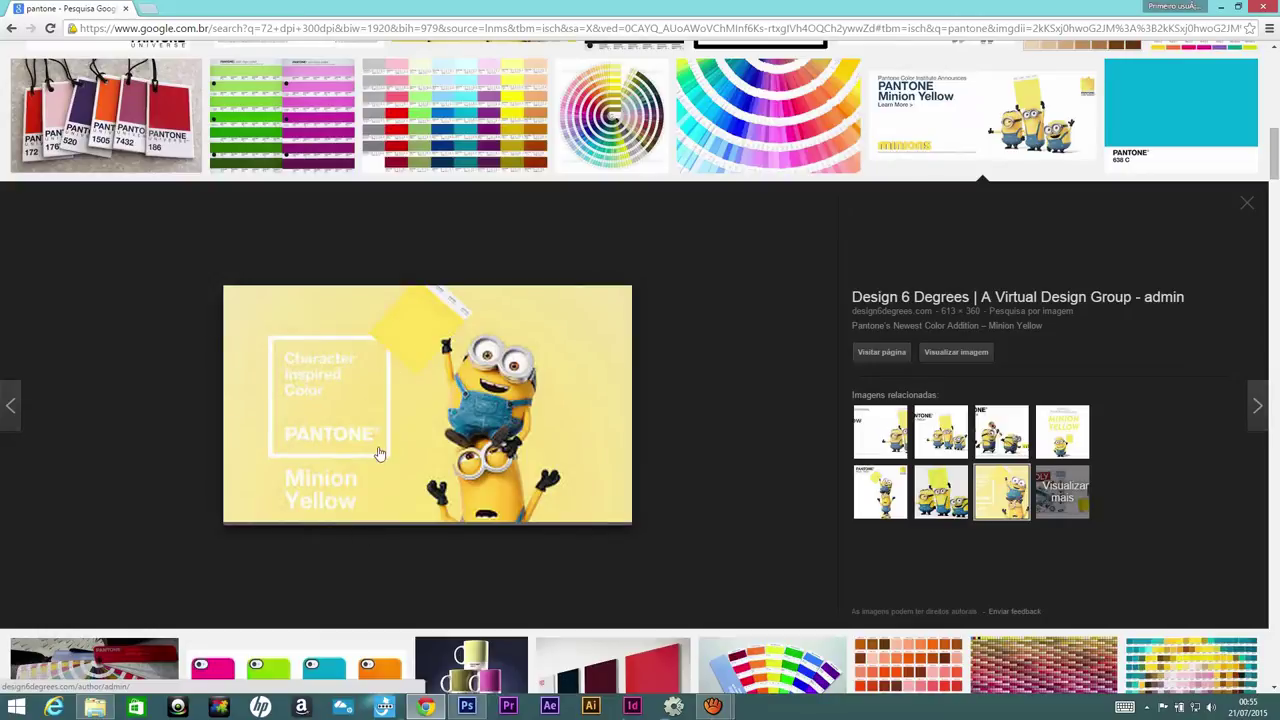
left_click(878, 488)
left_click(298, 665)
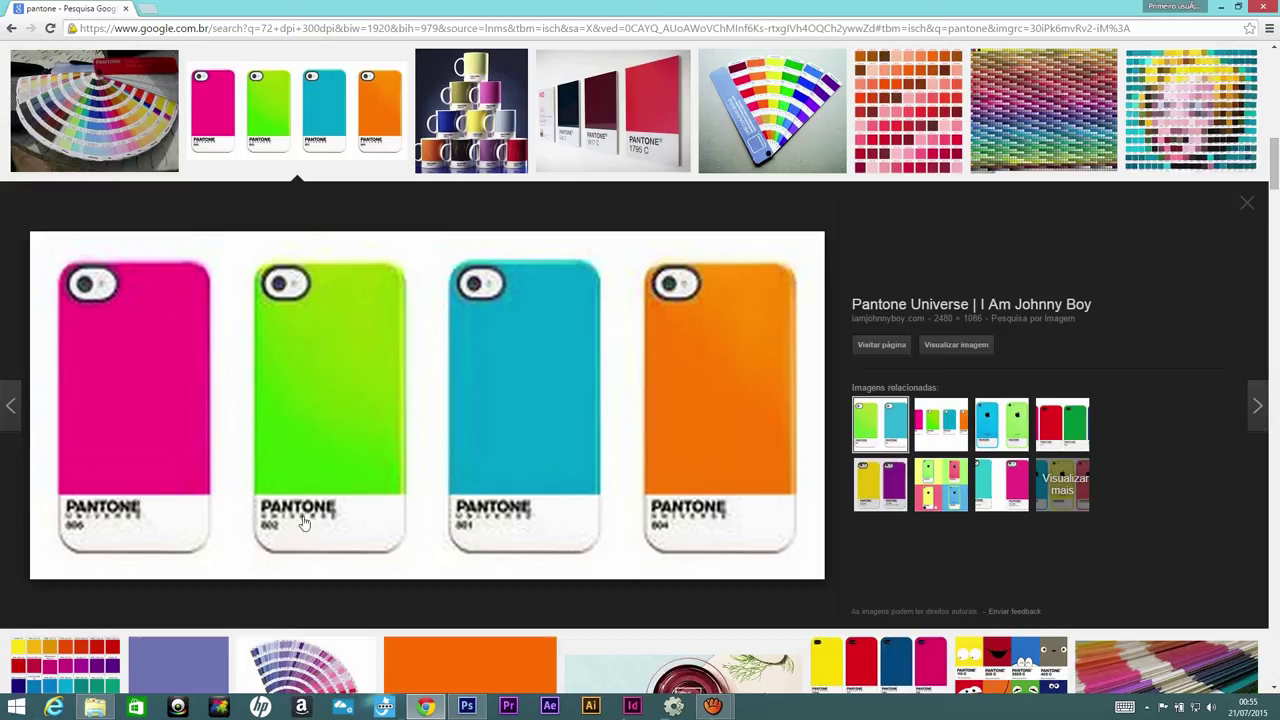
- Preview the Pantone colour-chip tags image and the chart of colour cards
scroll(658, 437, "up", 5)
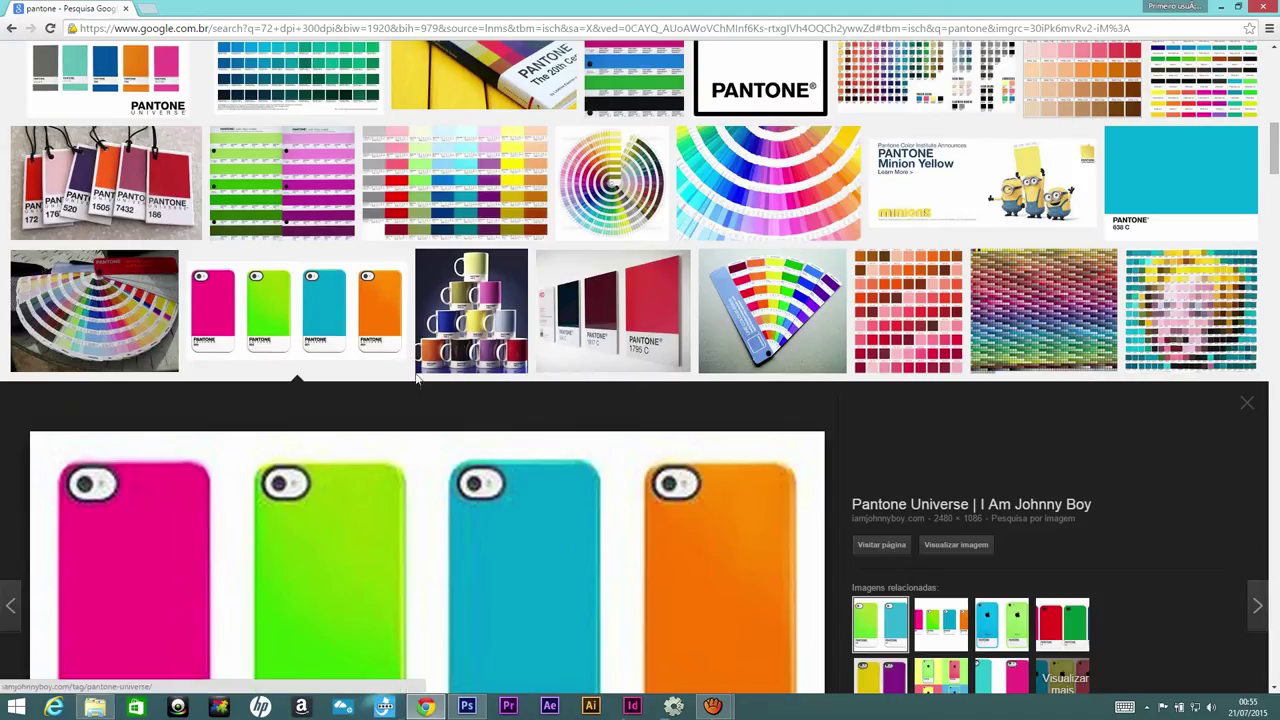
left_click(135, 333)
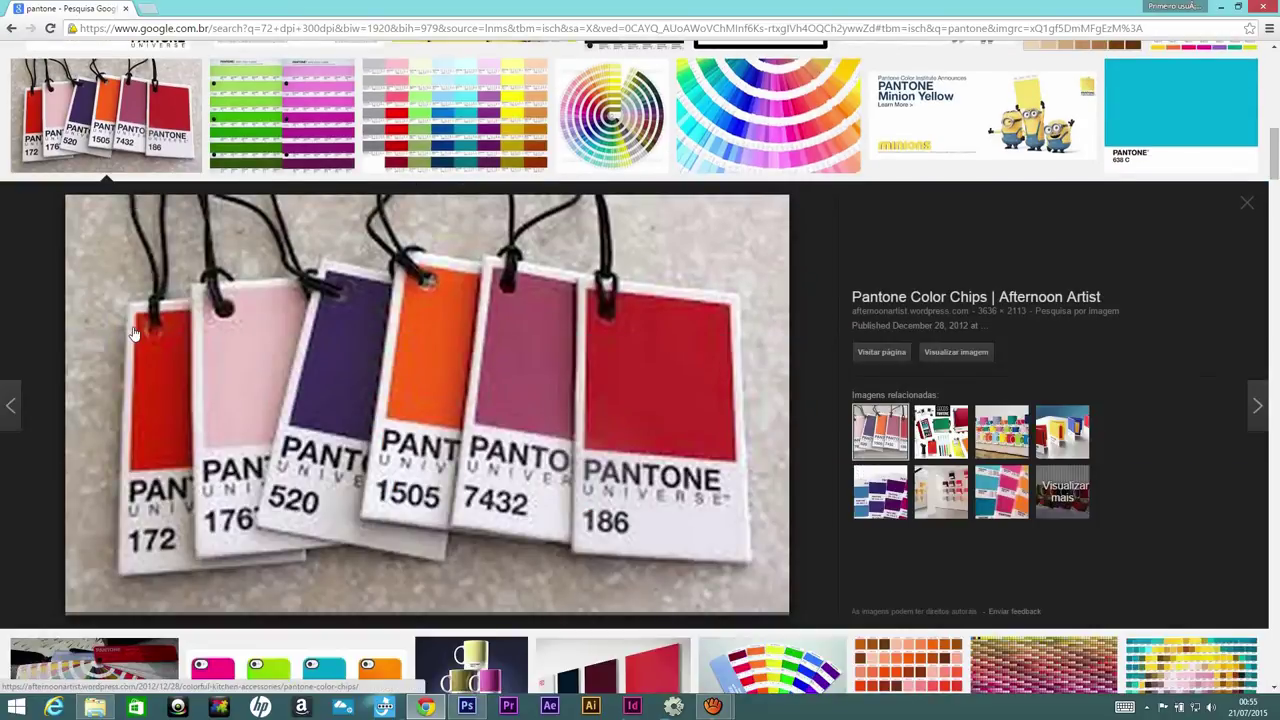
scroll(304, 416, "up", 2)
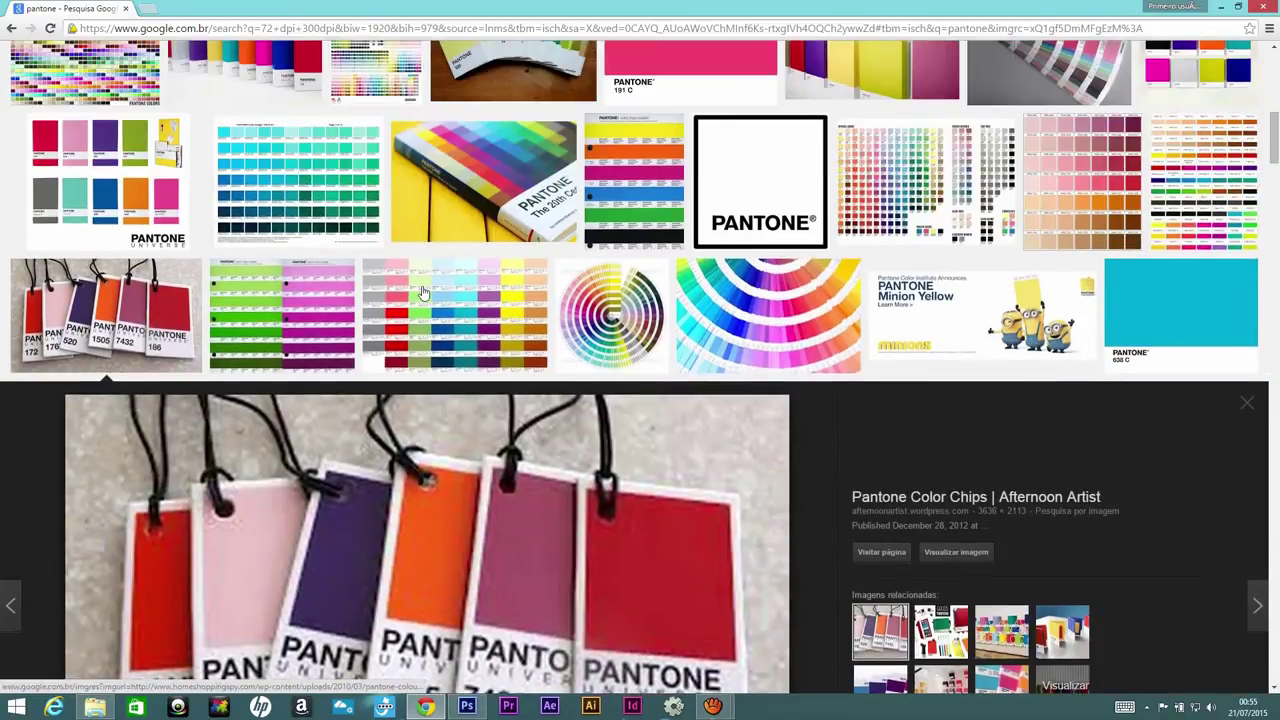
left_click(423, 293)
scroll(451, 293, "up", 3)
scroll(451, 293, "up", 6)
scroll(463, 293, "down", 4)
scroll(463, 293, "down", 3)
scroll(463, 293, "down", 4)
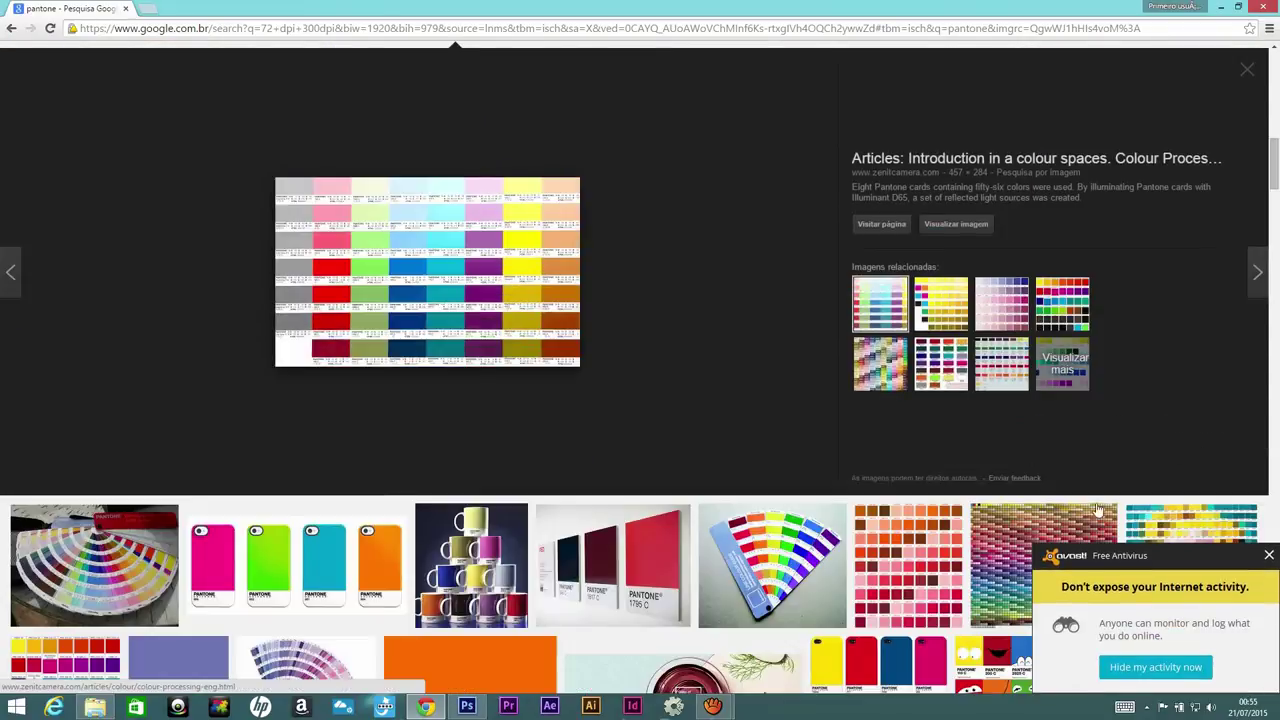
- Dismiss the Avast popup, preview the large Pantone Color Bridge fan, and return to Photoshop
left_click(1267, 558)
scroll(734, 420, "down", 5)
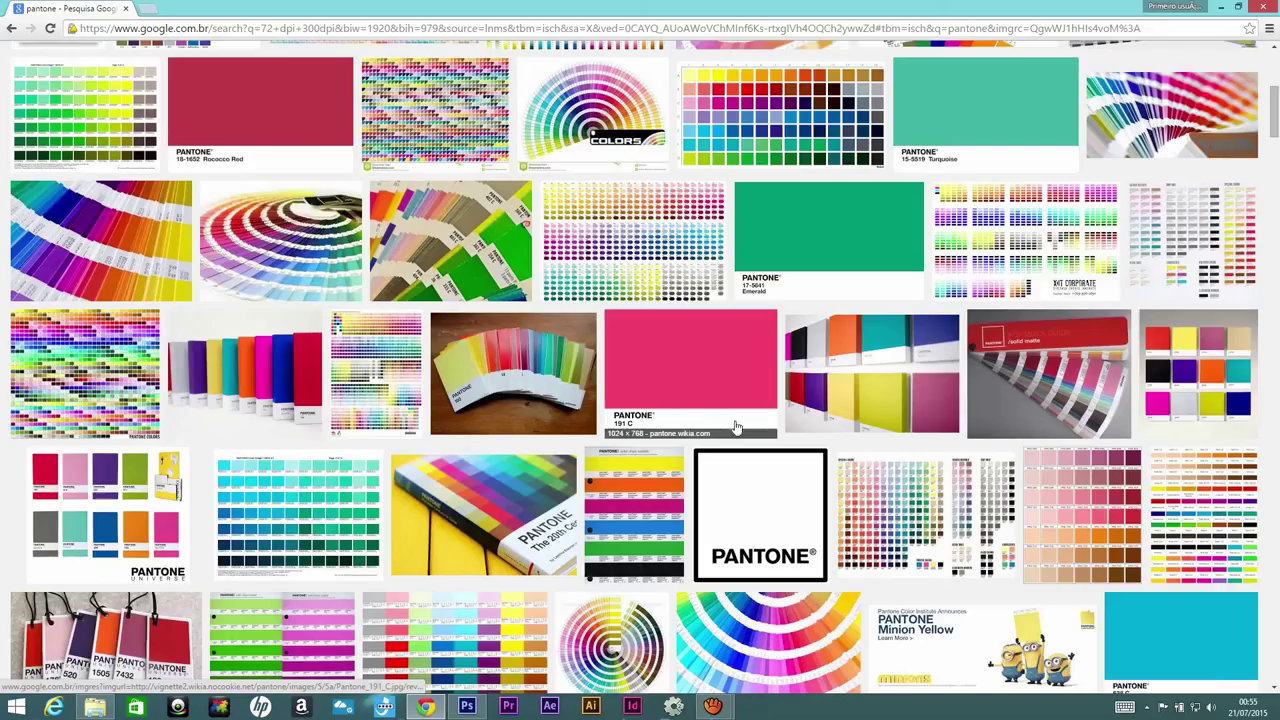
scroll(976, 462, "up", 3)
scroll(976, 462, "up", 3)
scroll(1100, 420, "up", 1)
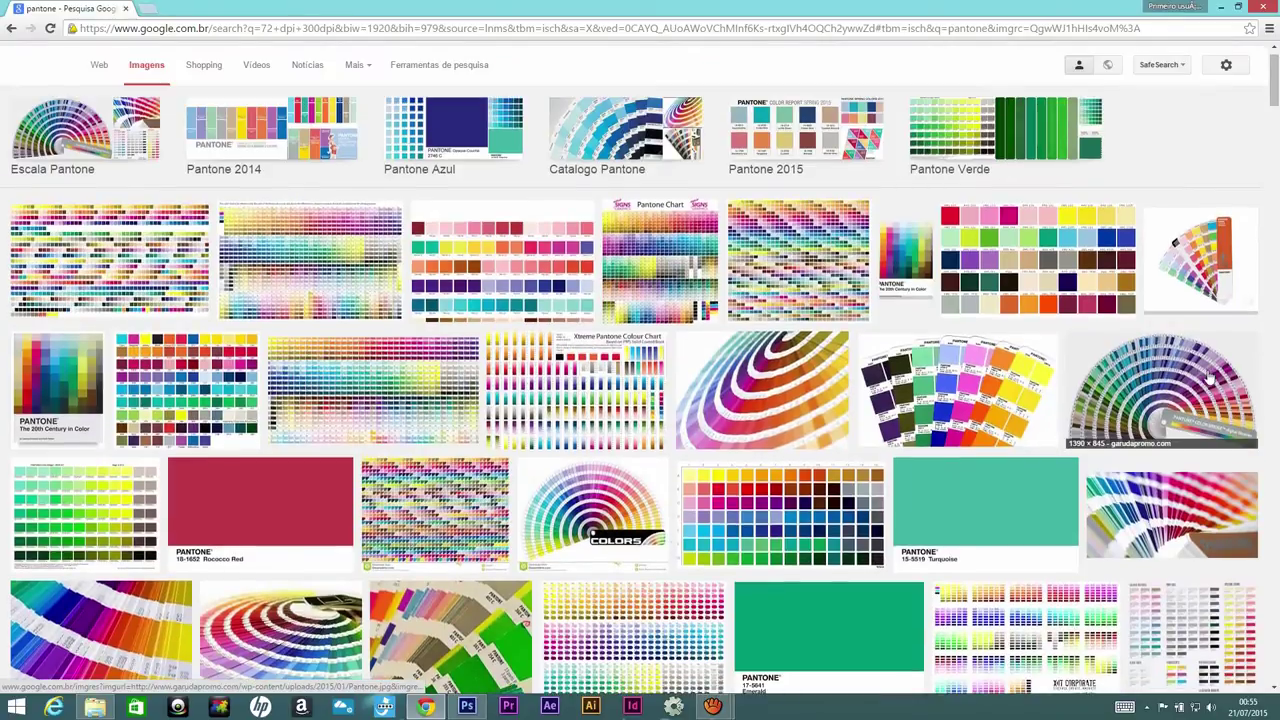
left_click(1207, 369)
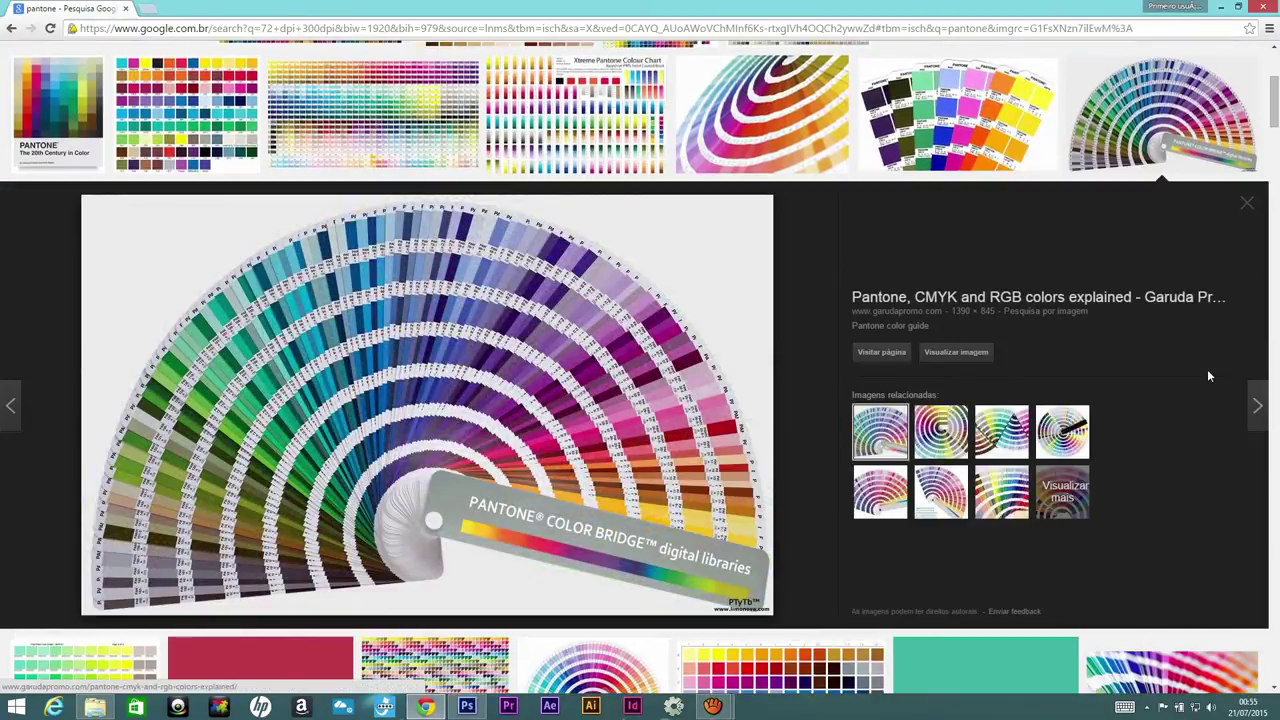
scroll(467, 390, "up", 3)
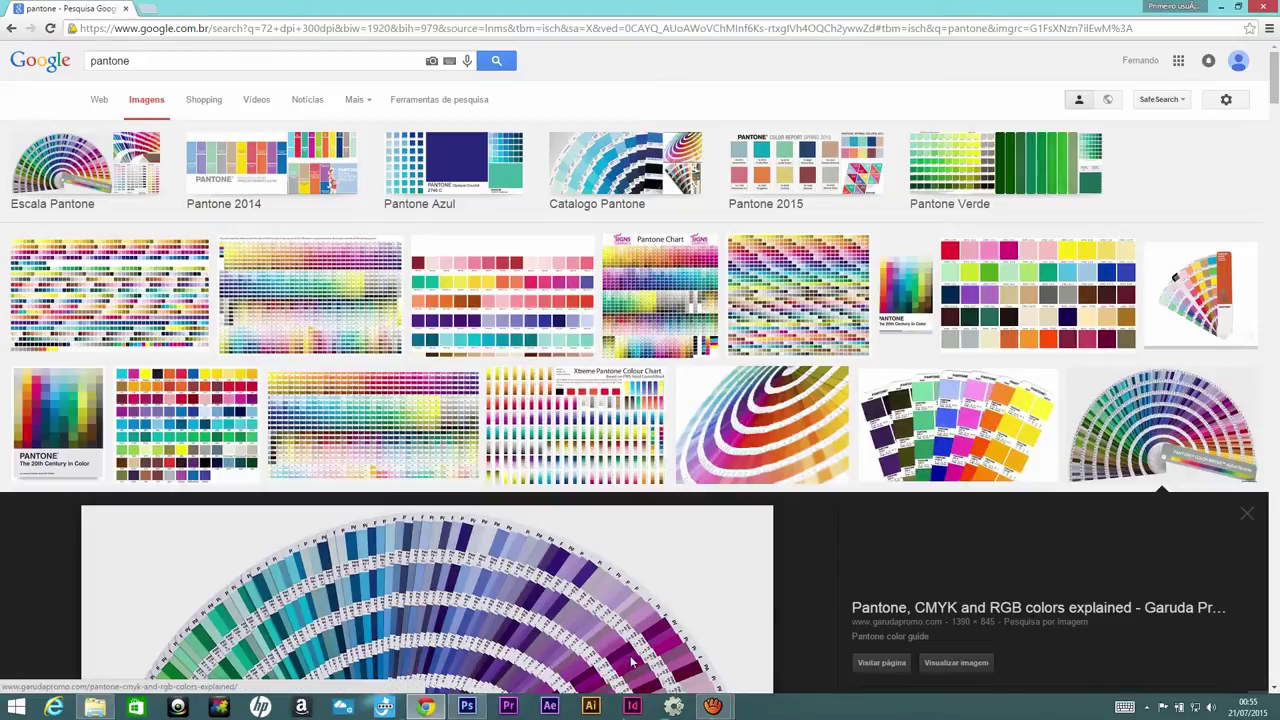
left_click(467, 706)
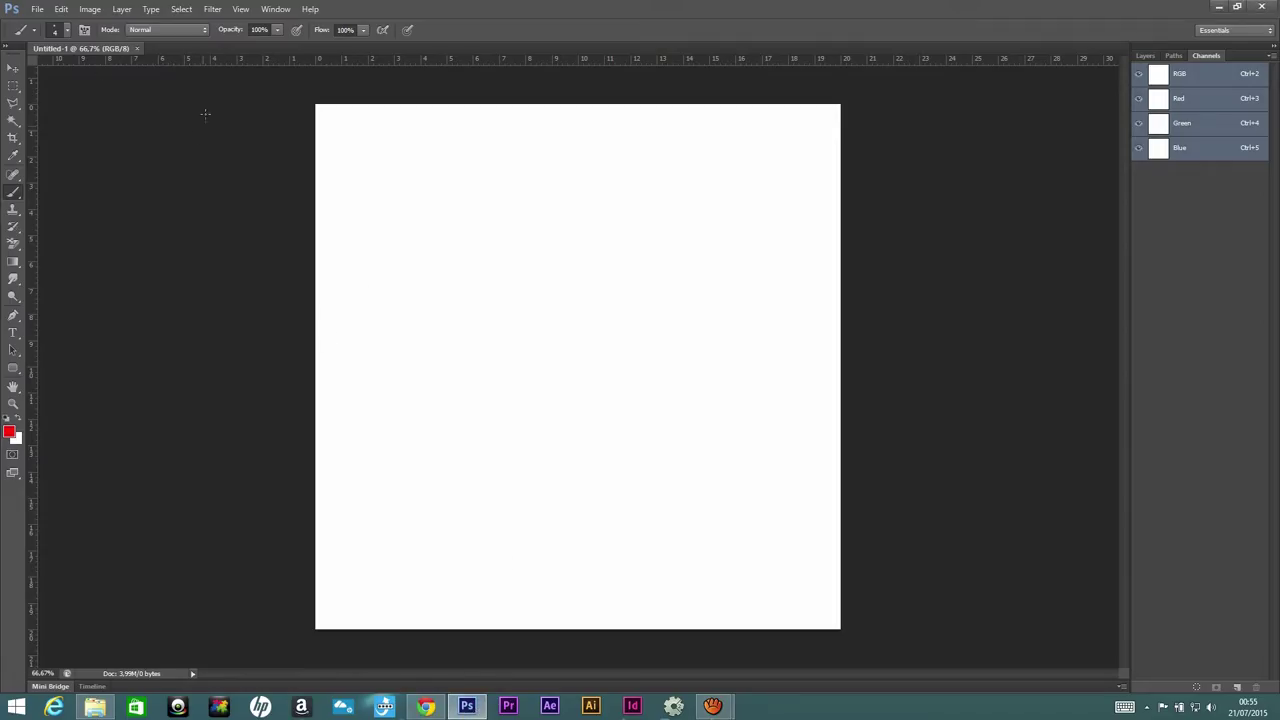
- Show the Layers panel listing only the Background layer
left_click(1154, 56)
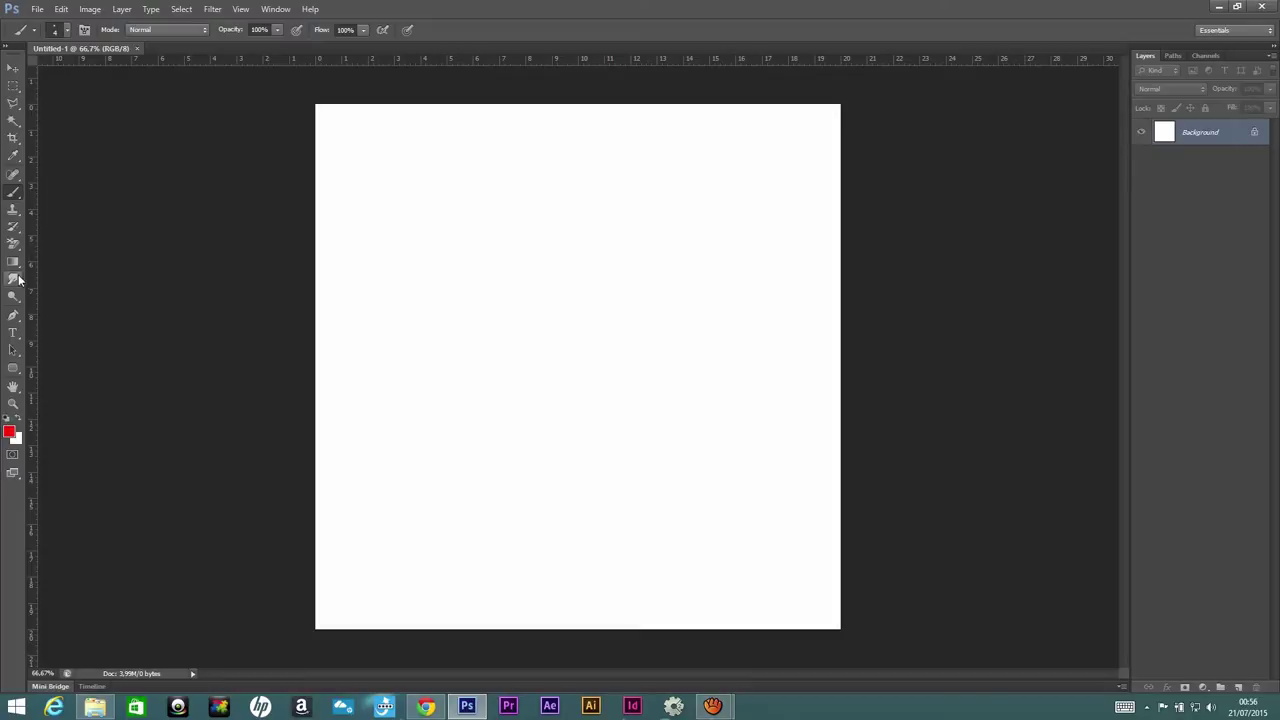
- Draw a red Ellipse 1 circle near the page centre and add an empty Layer 1 above it
left_click(21, 370)
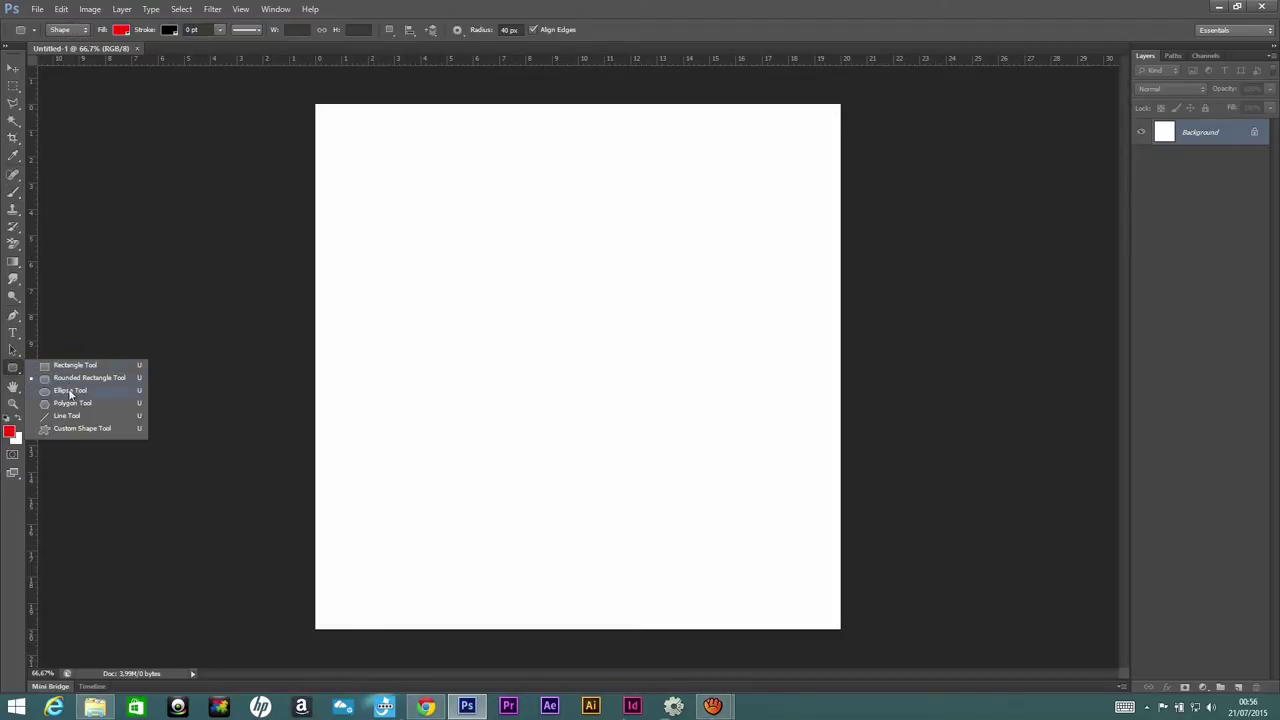
left_click(70, 393)
left_click_drag(492, 228, 766, 518)
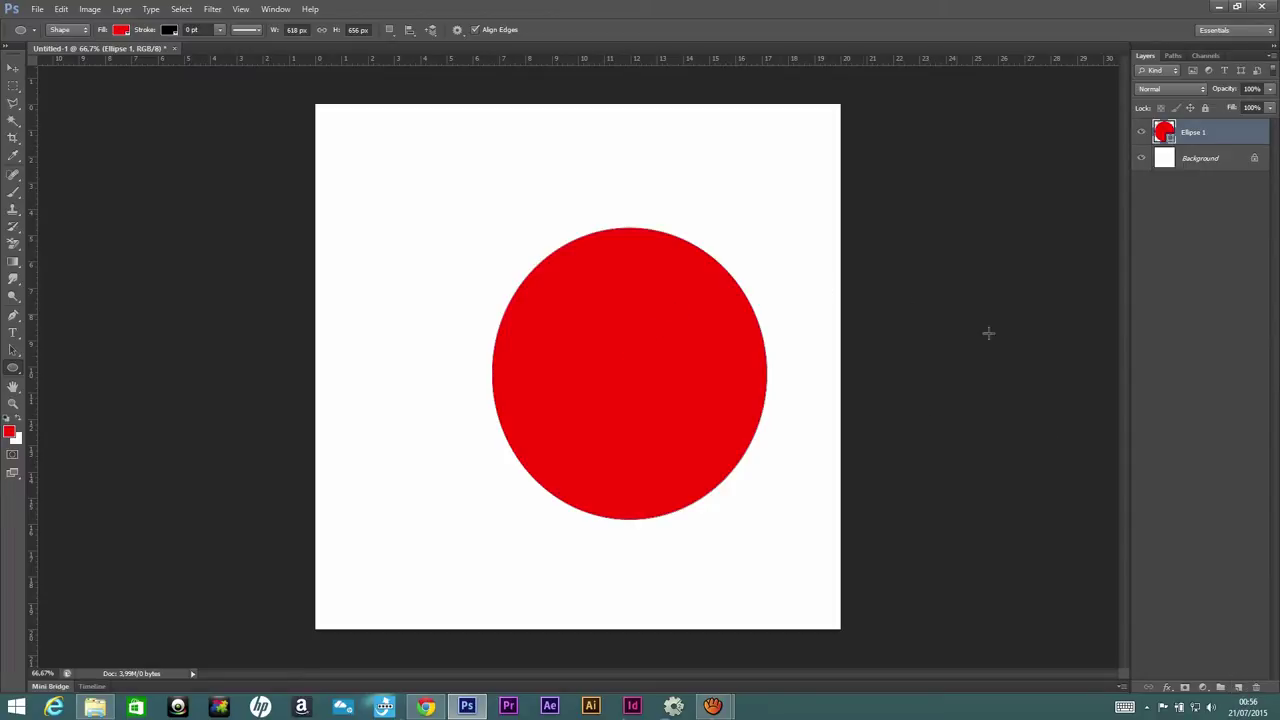
left_click(1239, 690)
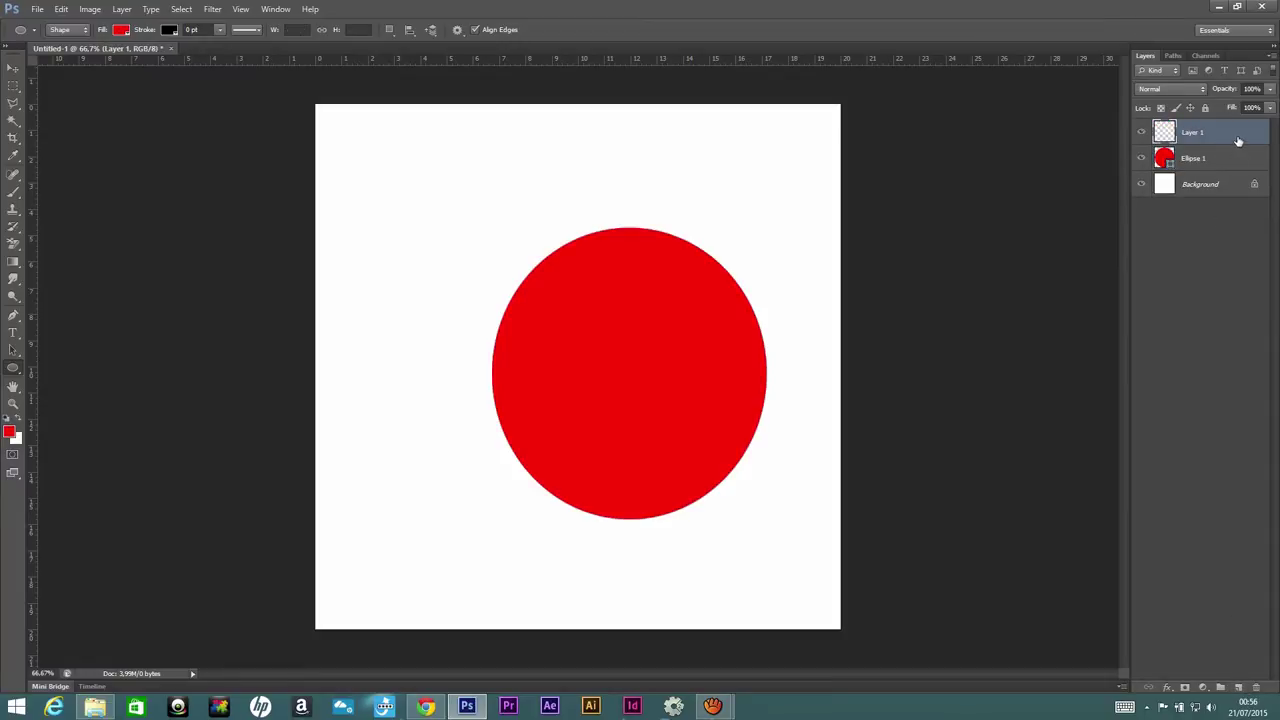
- Add more empty layers, then delete the extra Layer 8 and Layer 7
left_click(1239, 690)
left_click(1239, 690)
left_click(1239, 690)
left_click(1239, 690)
left_click(1239, 690)
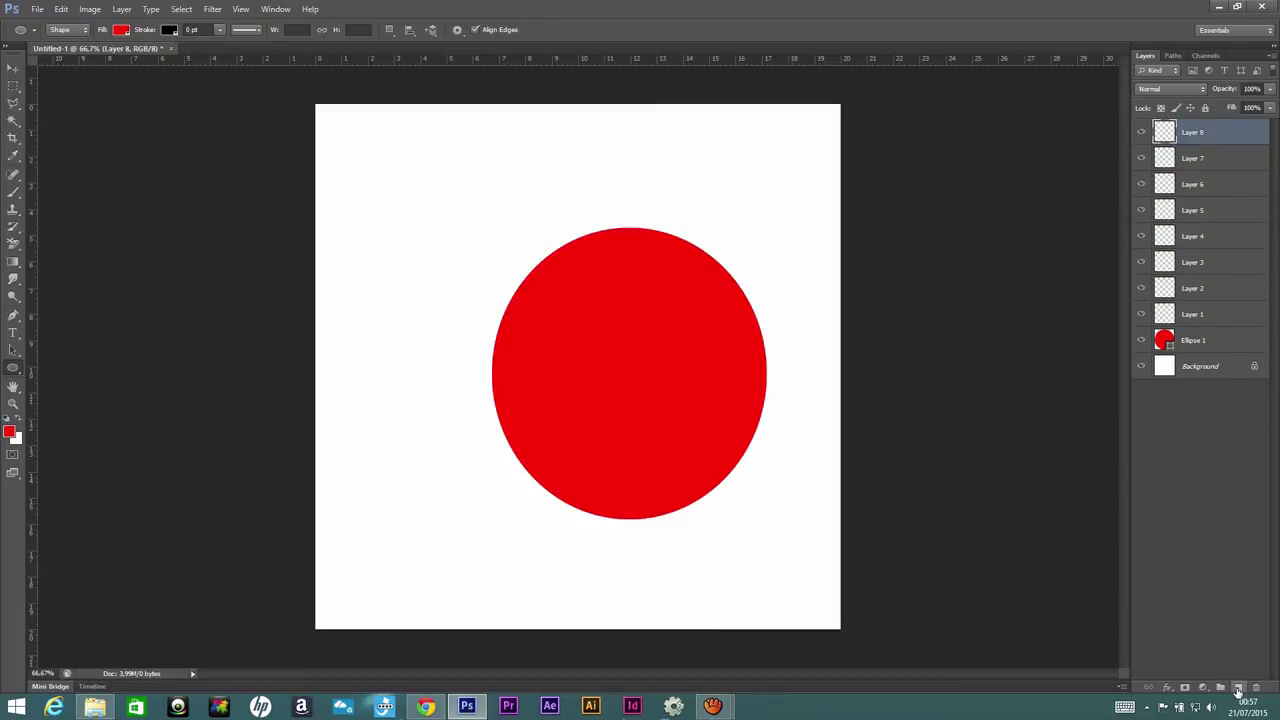
right_click(1194, 134)
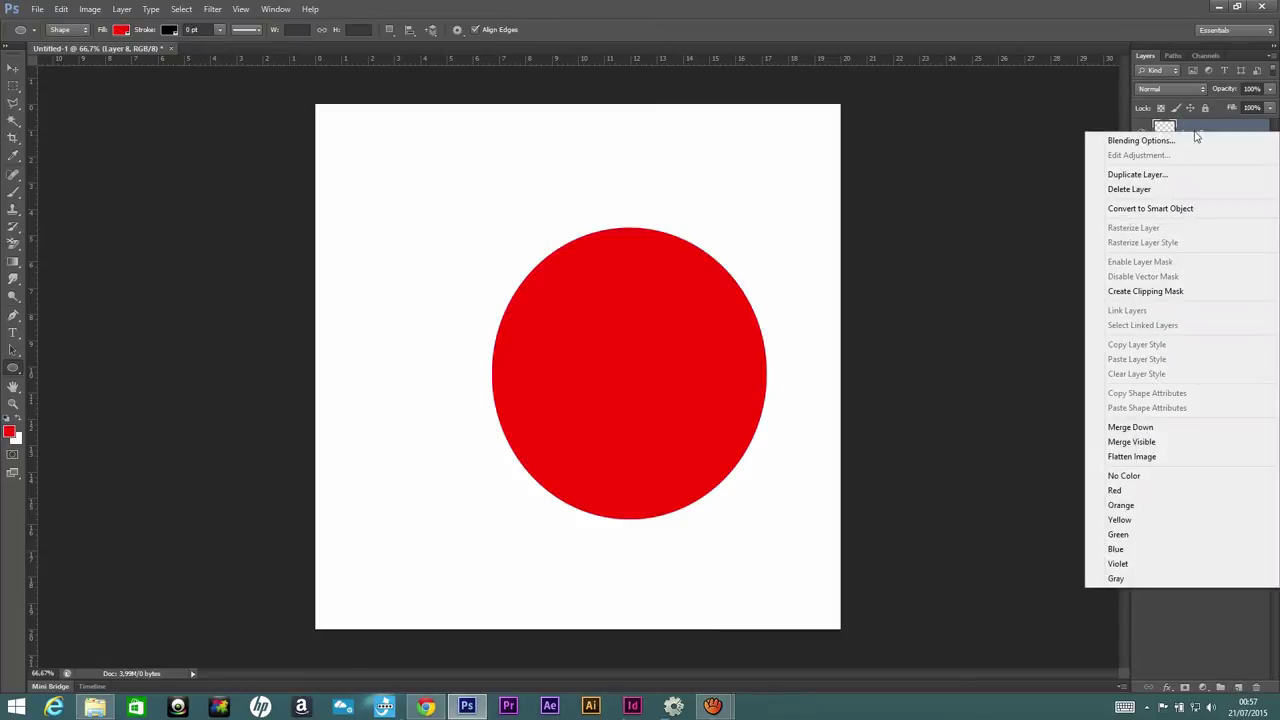
left_click(1140, 189)
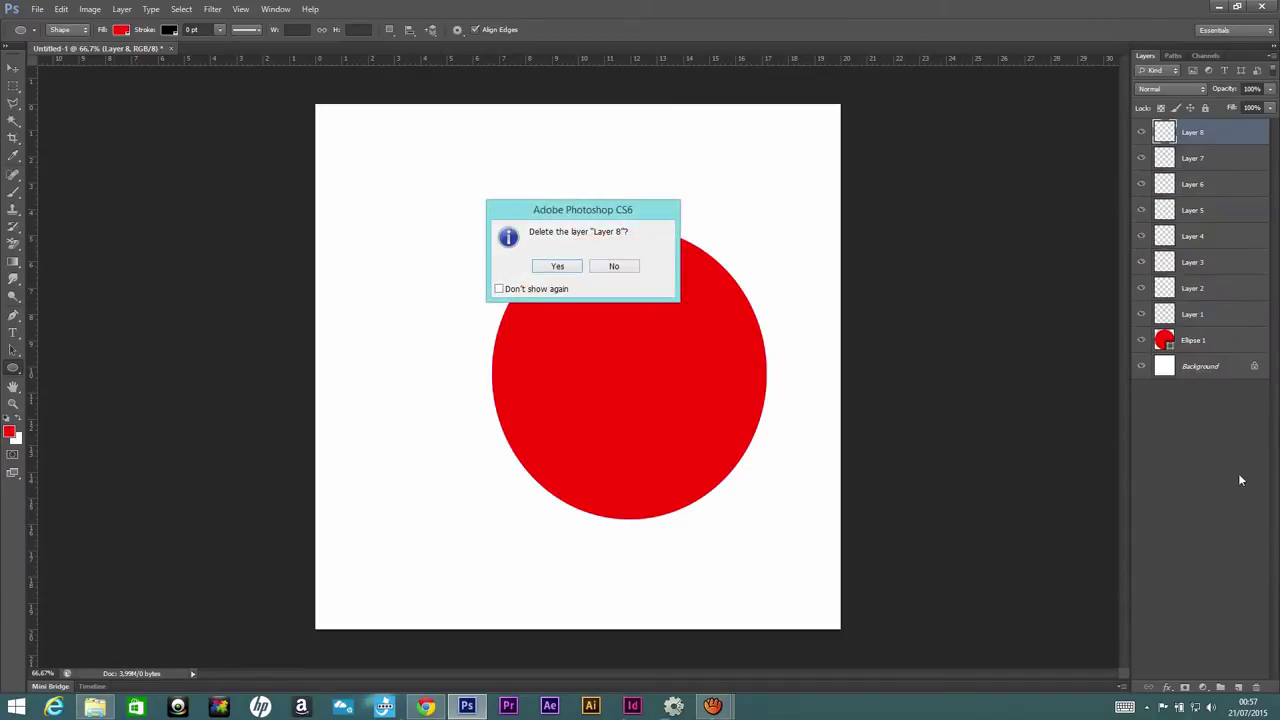
left_click(557, 266)
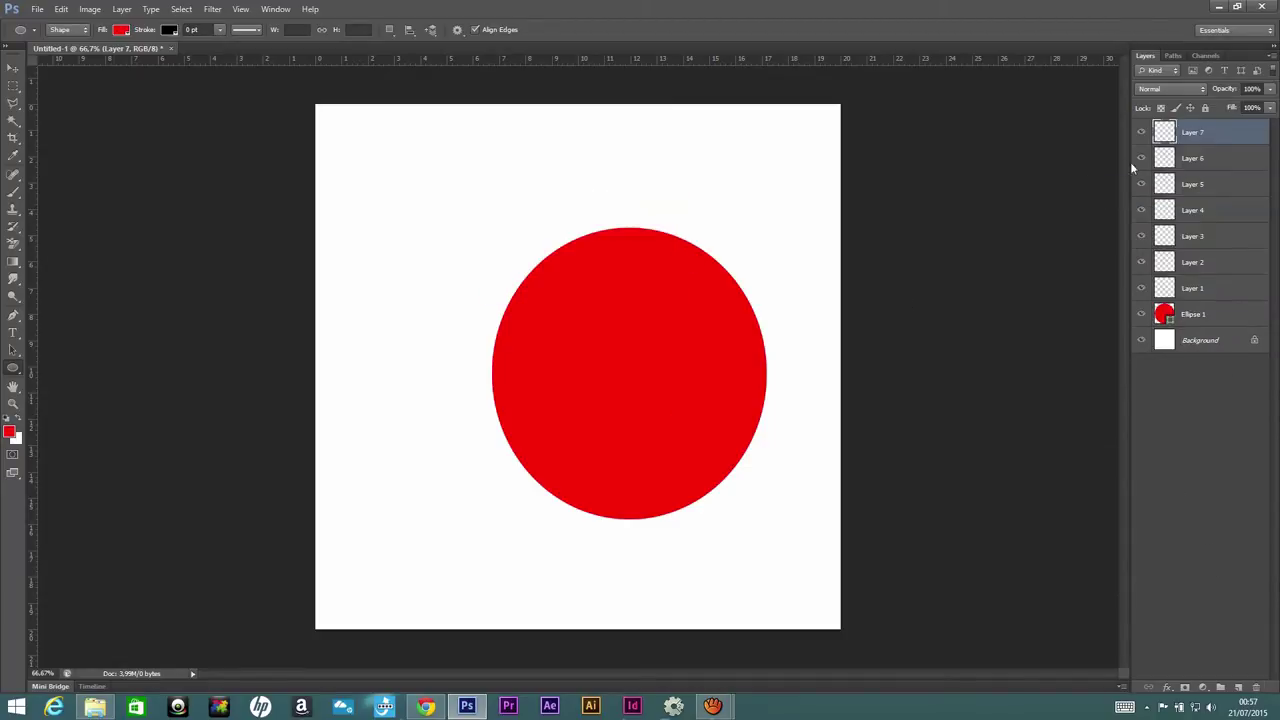
left_click_drag(1230, 132, 1256, 688)
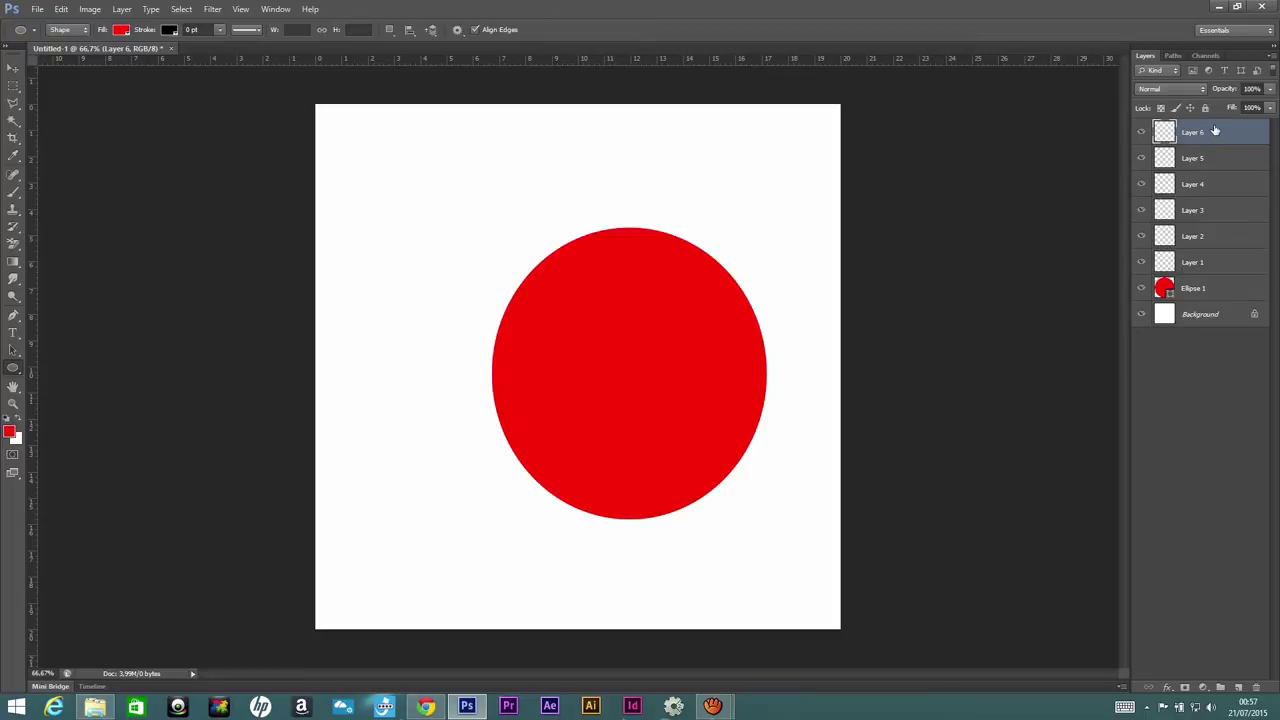
- Select empty Layers 6, 4, 2 and 1 together and drag them to the trash
left_click(1217, 263, "shift")
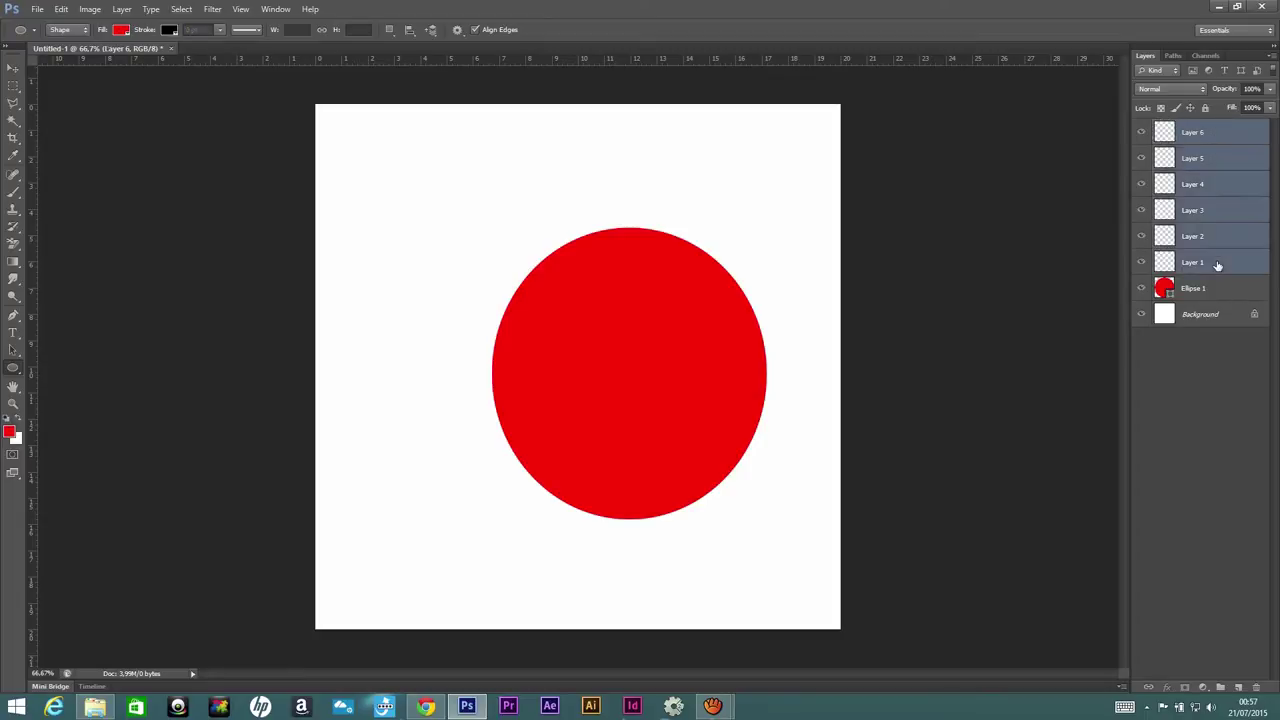
left_click(1203, 137)
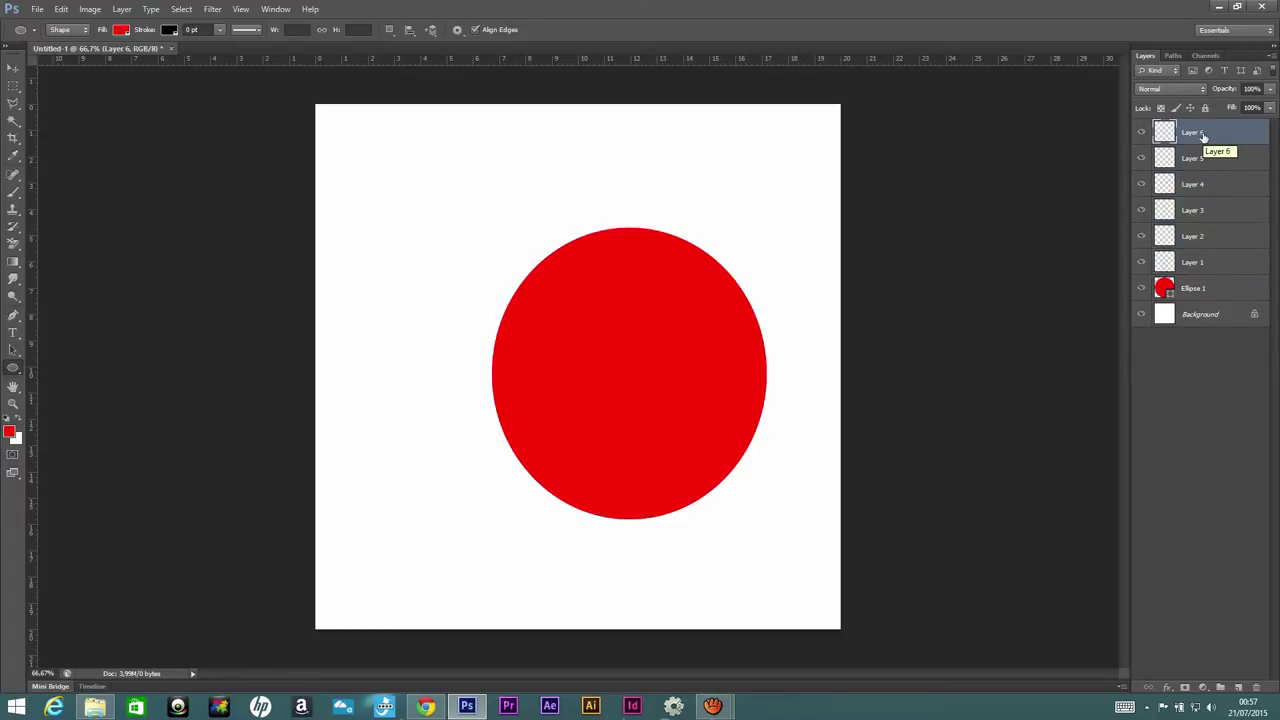
left_click(1212, 187, "ctrl")
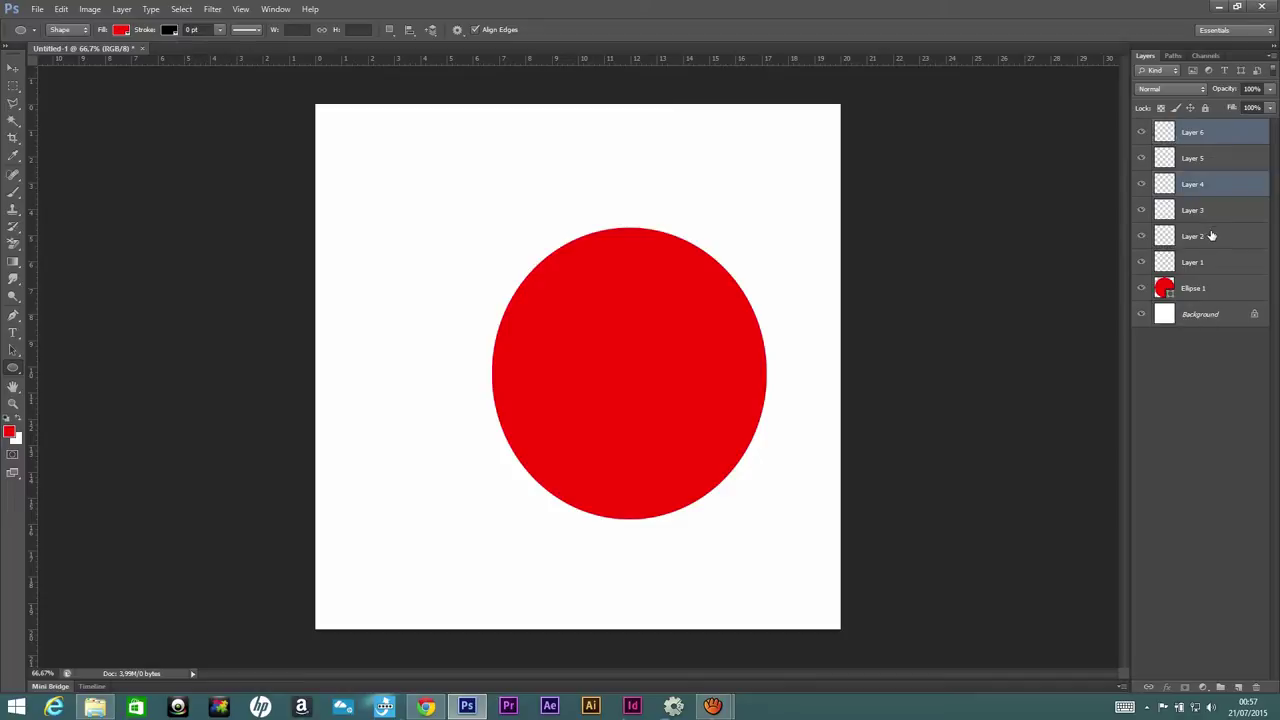
left_click(1212, 238, "ctrl")
left_click(1208, 267, "ctrl")
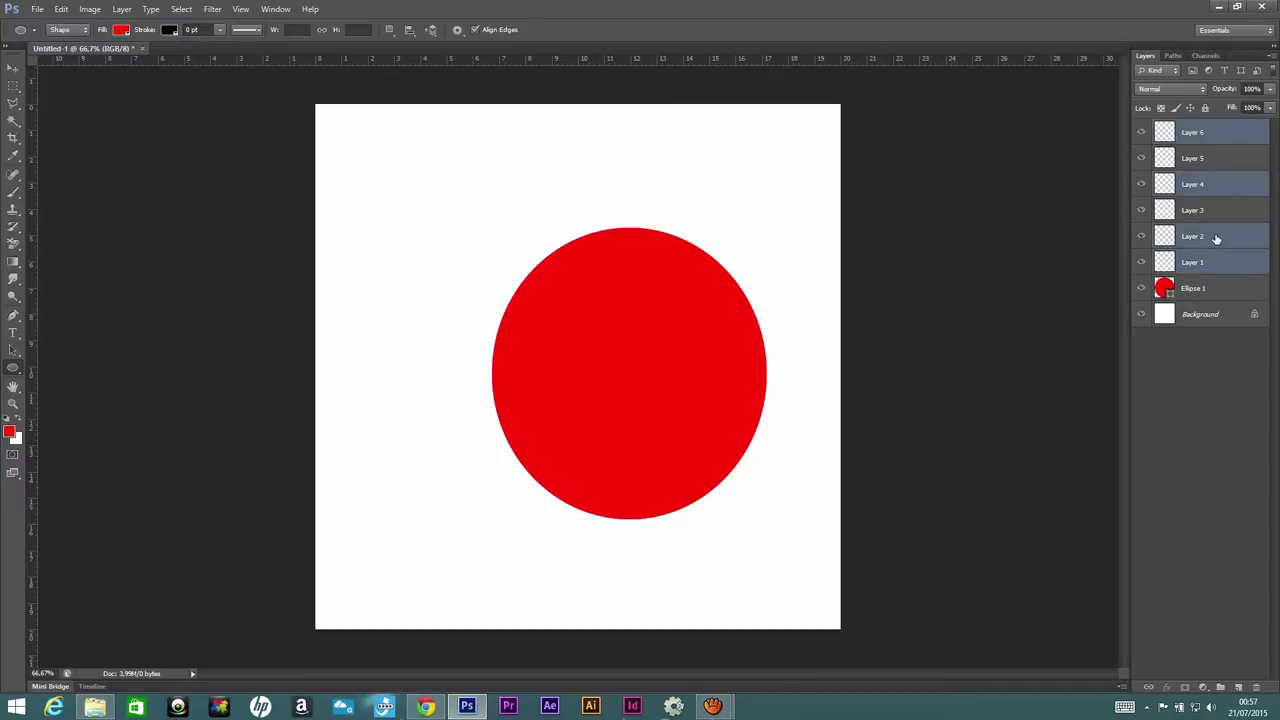
left_click_drag(1216, 238, 1256, 690)
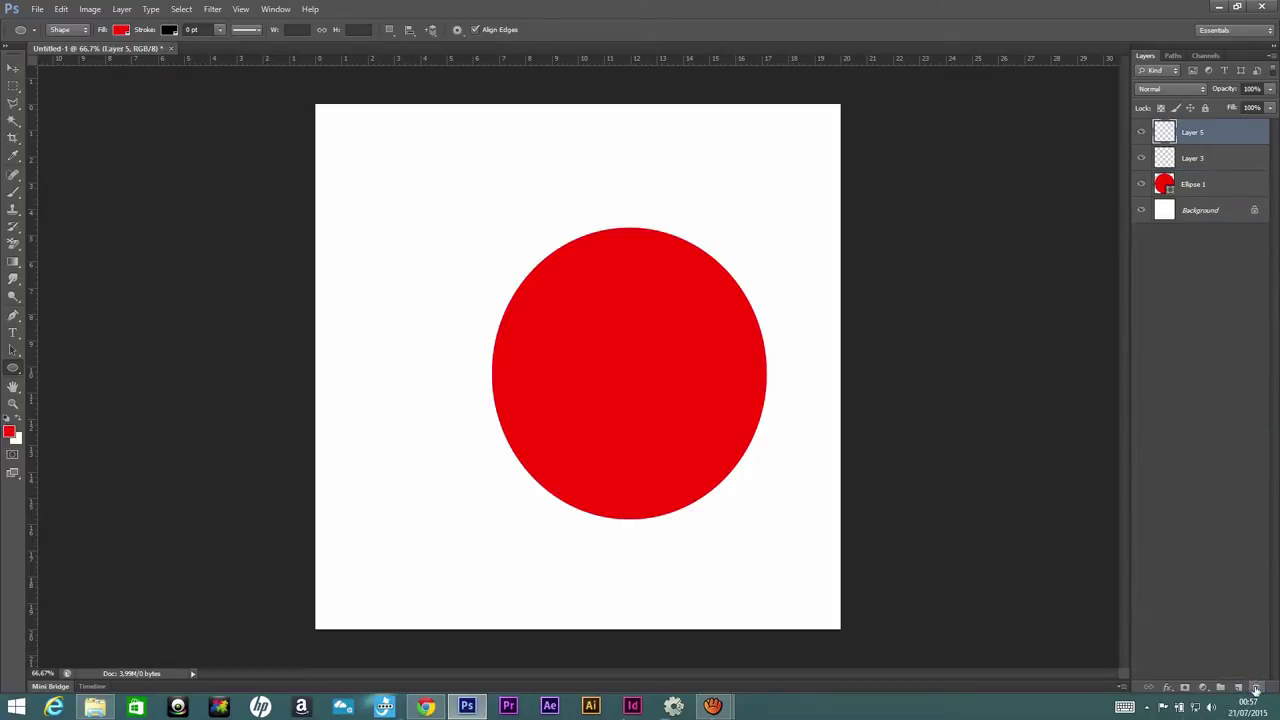
- Set the foreground colour to blue and draw a blue circle overlapping the red one
left_click(9, 431)
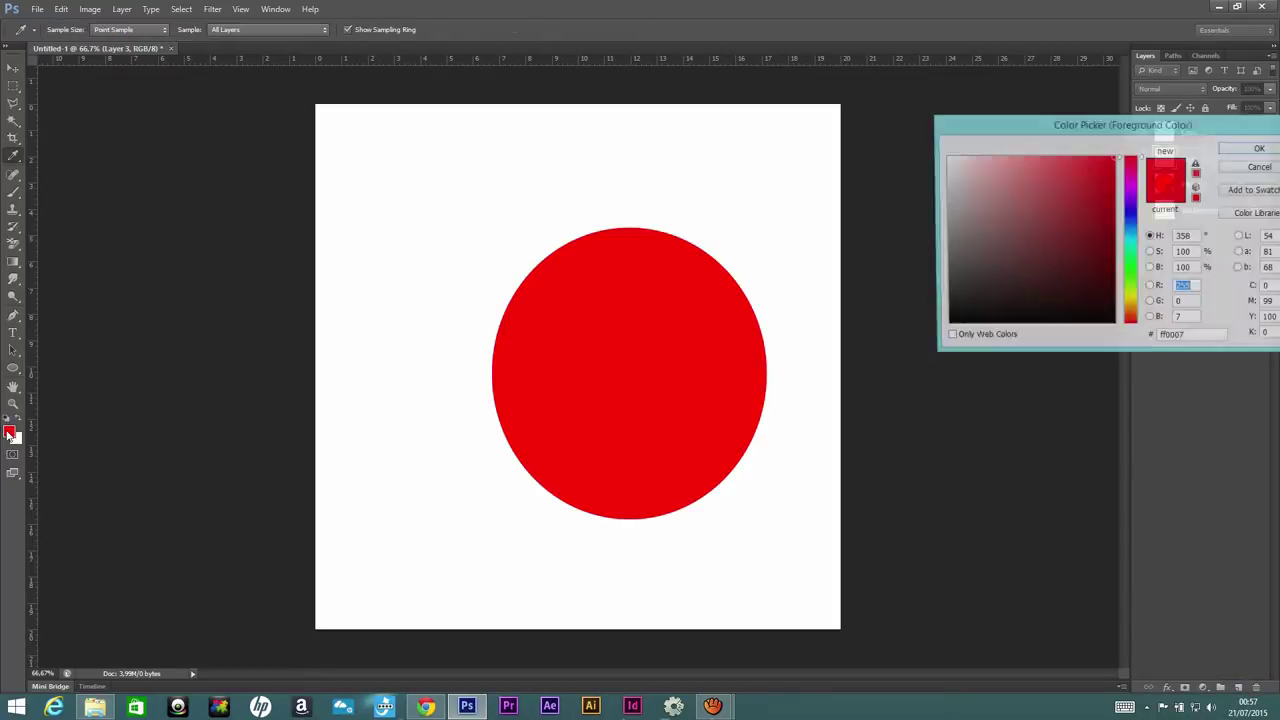
left_click_drag(1133, 234, 1133, 214)
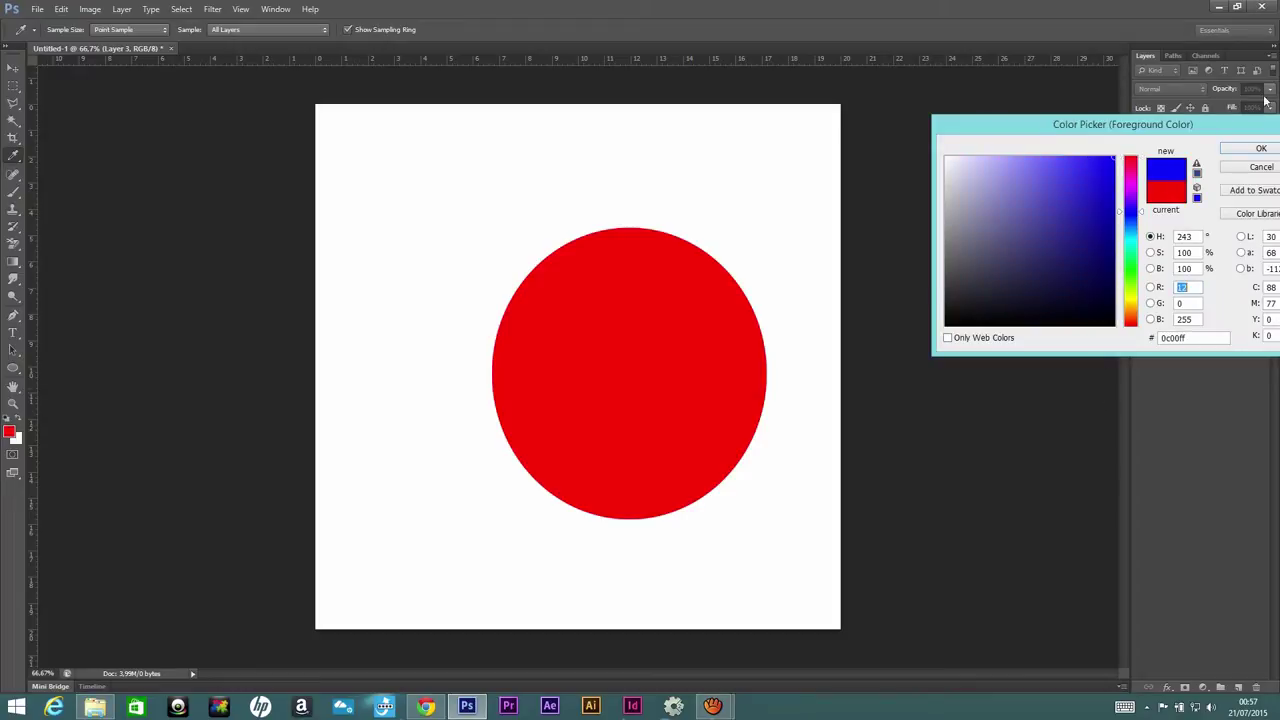
left_click(1261, 148)
mouse_move(381, 169)
left_mouse_down()
mouse_move(567, 379)
mouse_move(687, 475)
left_mouse_up()
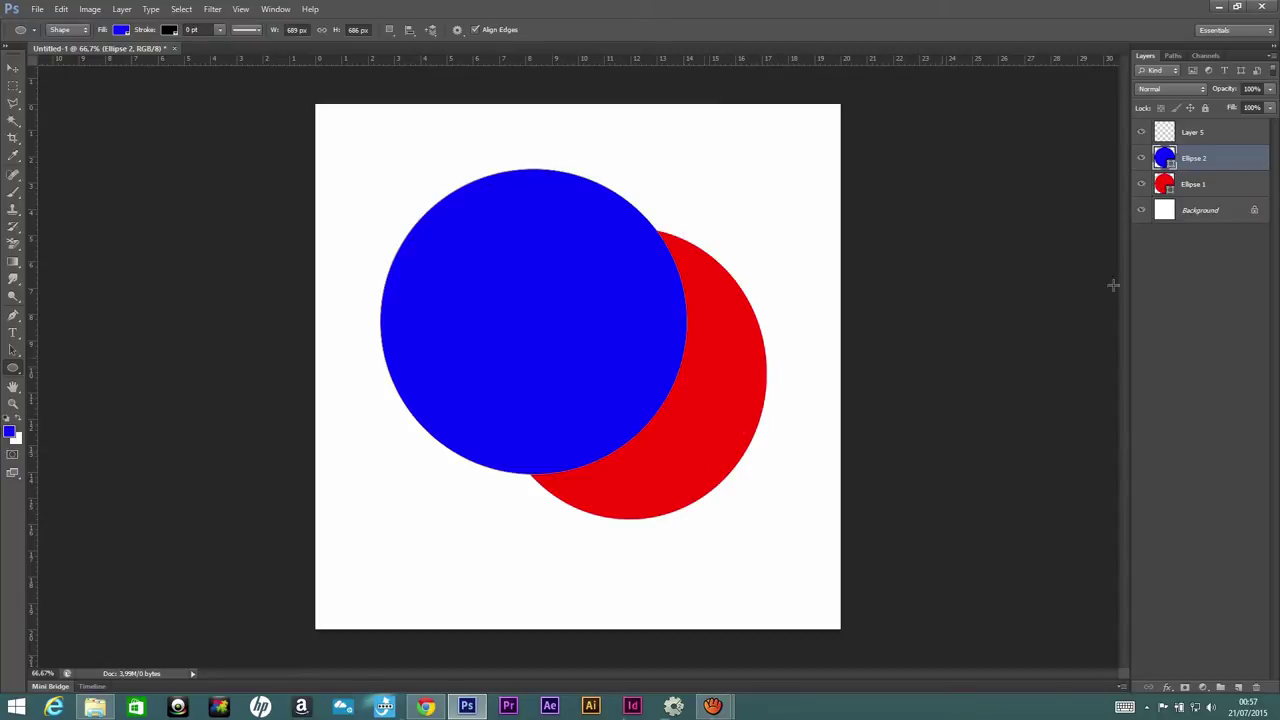
- With Layer 5 selected, draw a bright green circle over the other two
left_click(1219, 139)
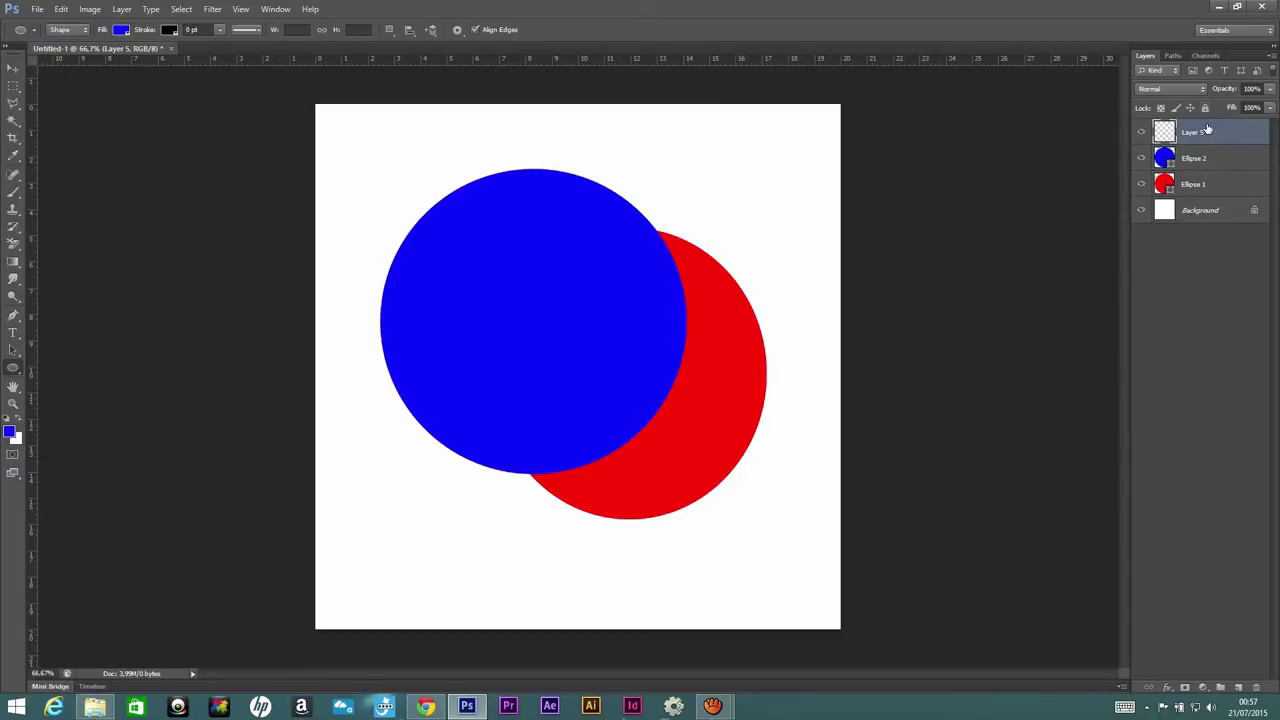
left_click(10, 432)
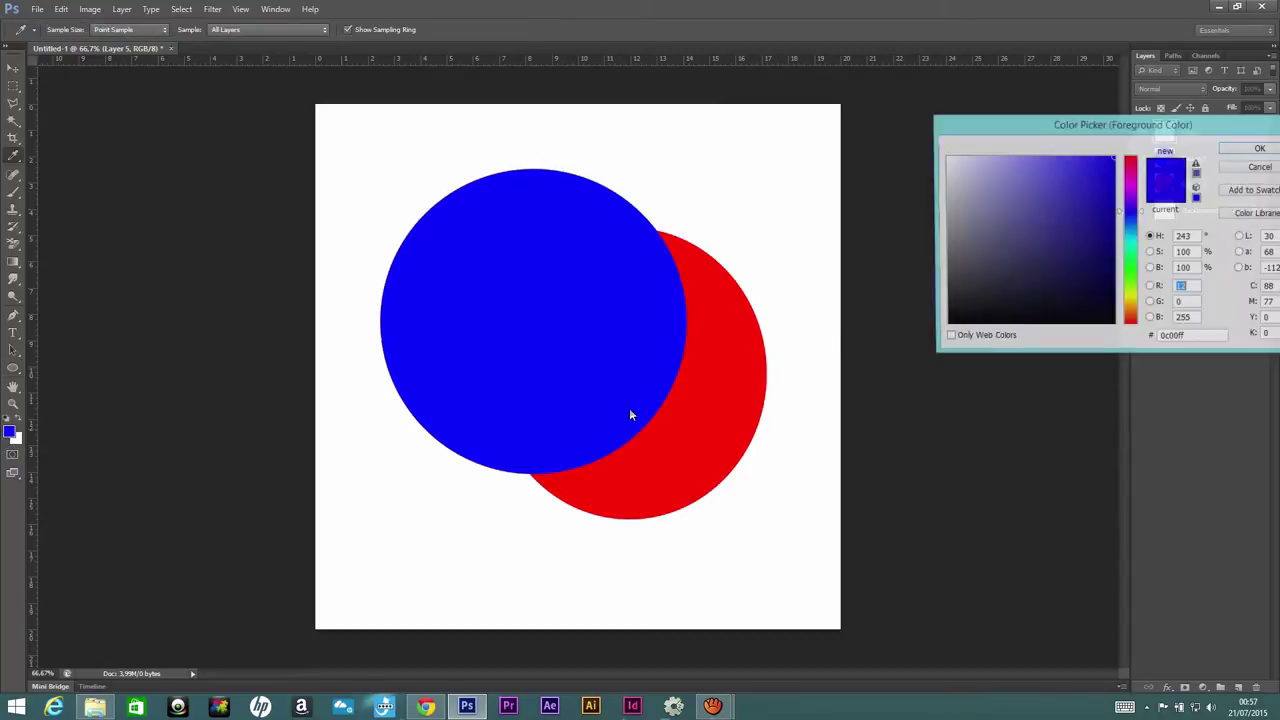
left_click(1134, 272)
left_click(1261, 148)
left_click_drag(738, 152, 496, 393)
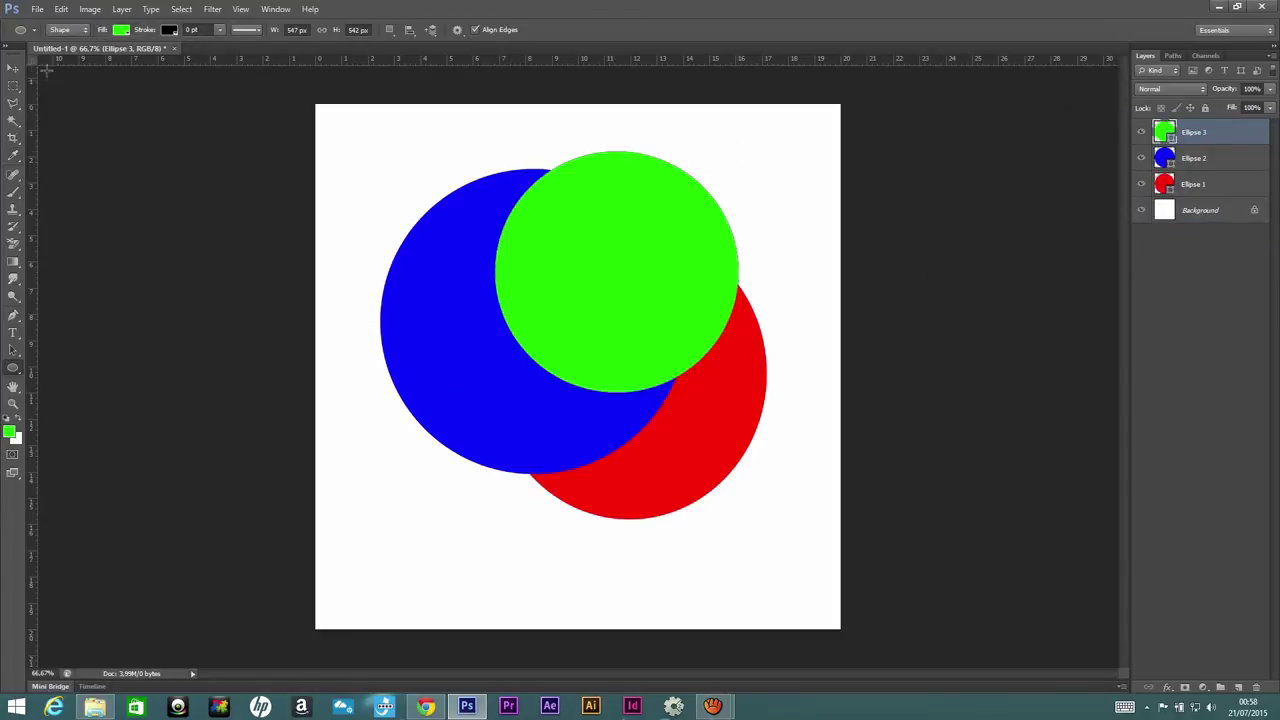
left_click(13, 67)
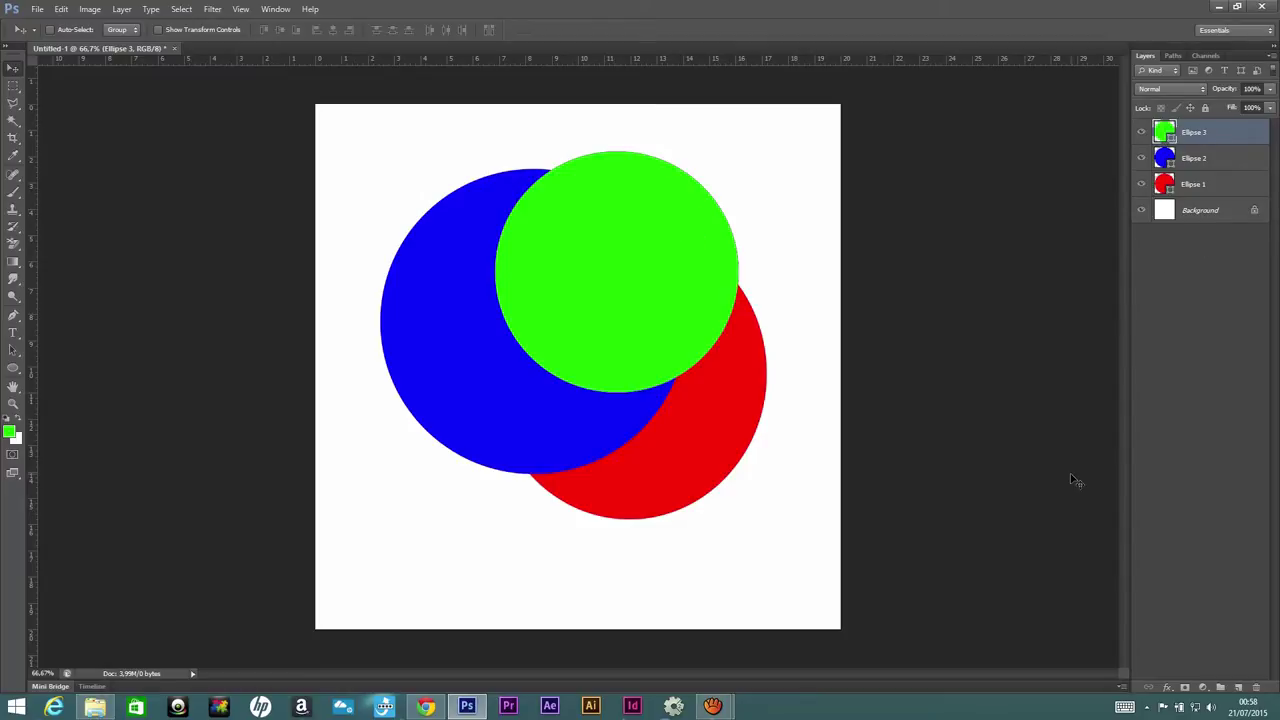
left_click(1200, 184)
- Enlarge the red circle via Edit > Transform Path > Scale, then move Ellipse 2 to the top
mouse_move(735, 300)
left_mouse_down()
mouse_move(708, 385)
mouse_move(761, 325)
left_mouse_up()
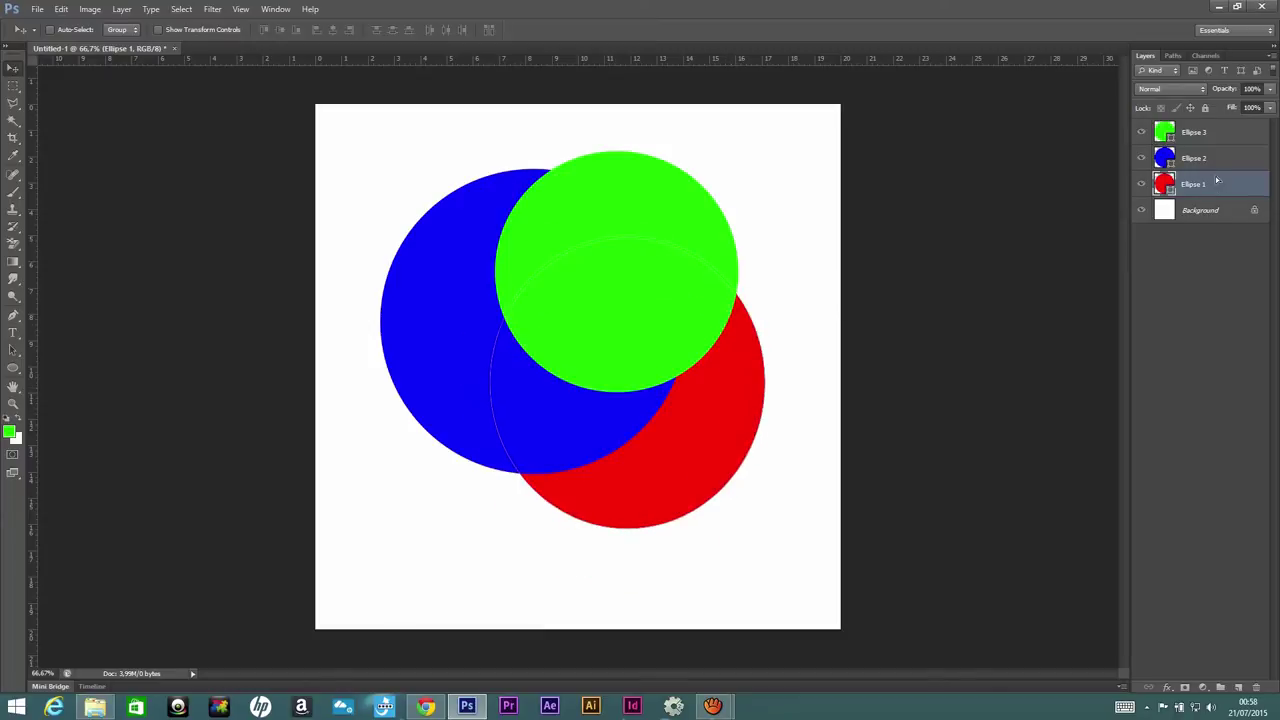
left_click(61, 9)
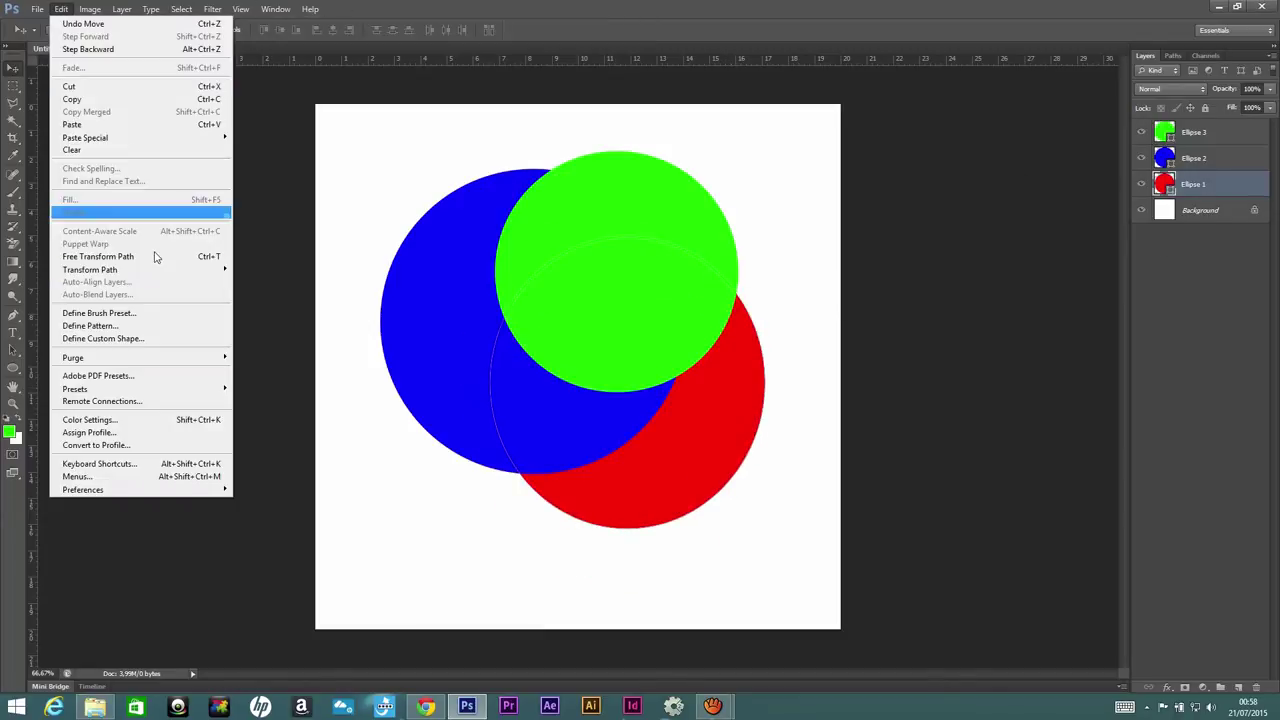
left_click(262, 288)
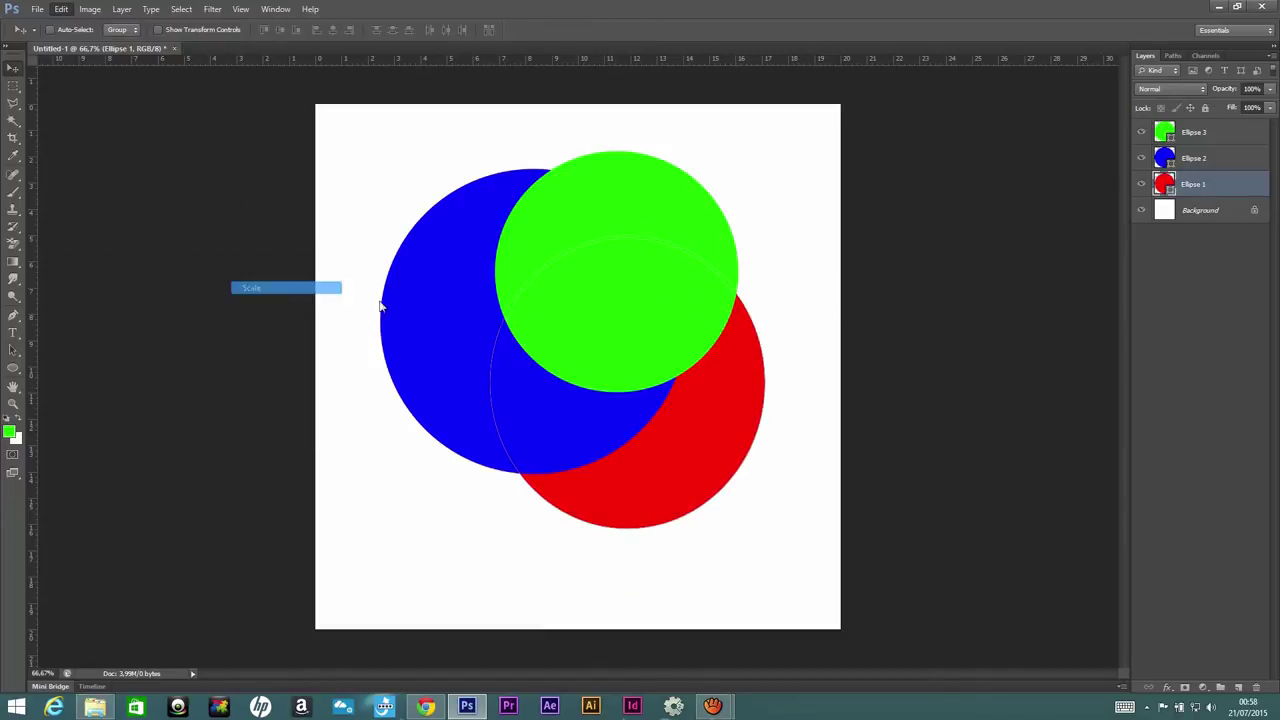
mouse_move(490, 237)
left_mouse_down()
mouse_move(428, 171)
mouse_move(334, 134)
left_mouse_up()
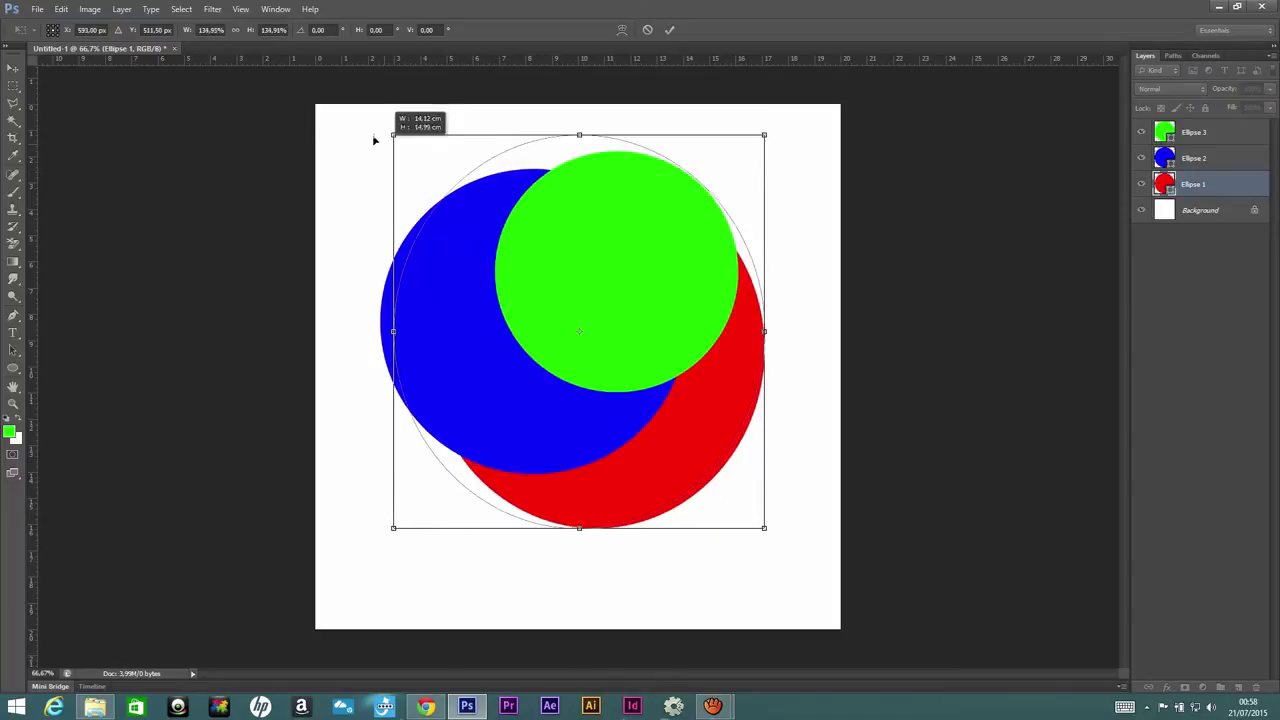
left_click_drag(480, 240, 465, 237)
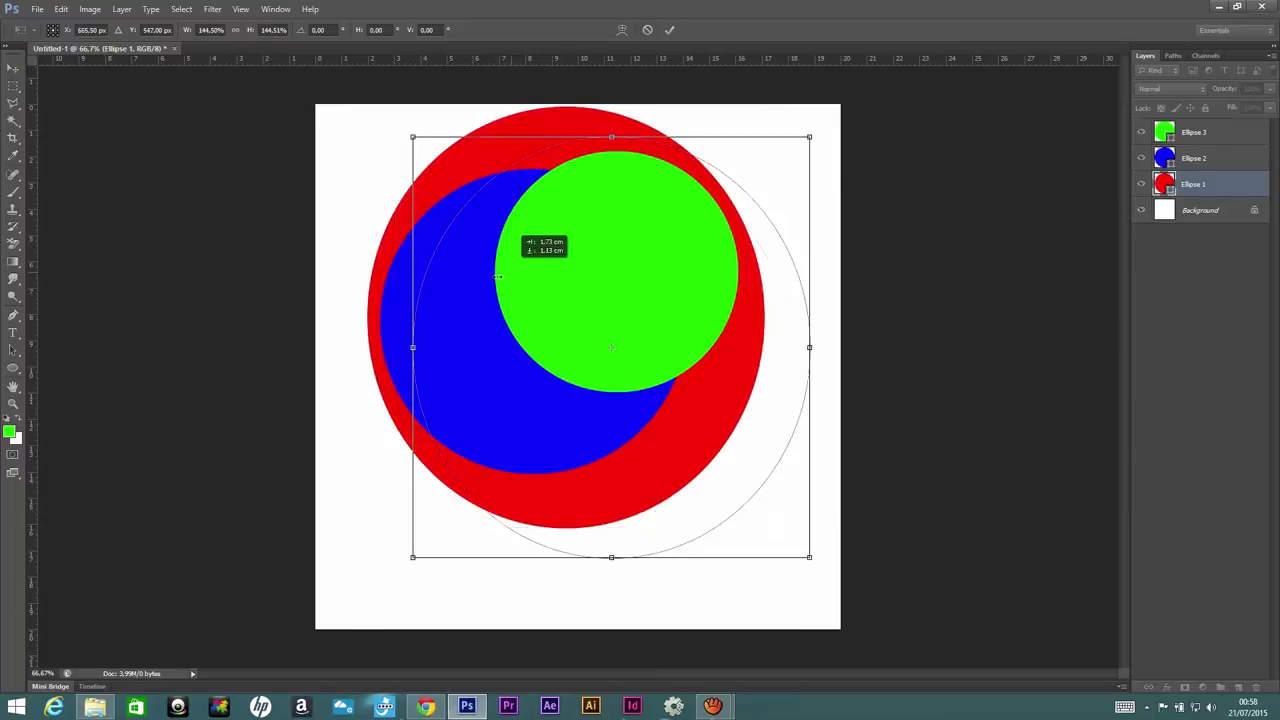
key("Return")
left_click_drag(606, 224, 606, 256)
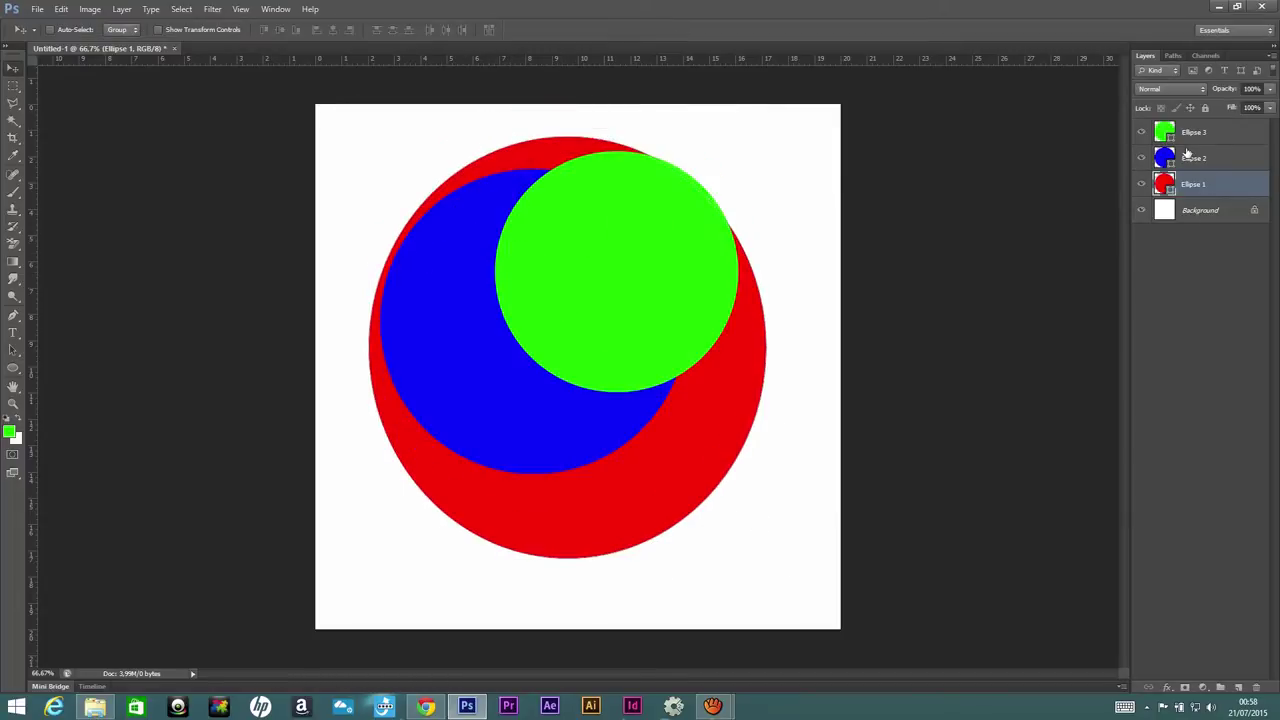
left_click_drag(1188, 156, 1192, 126)
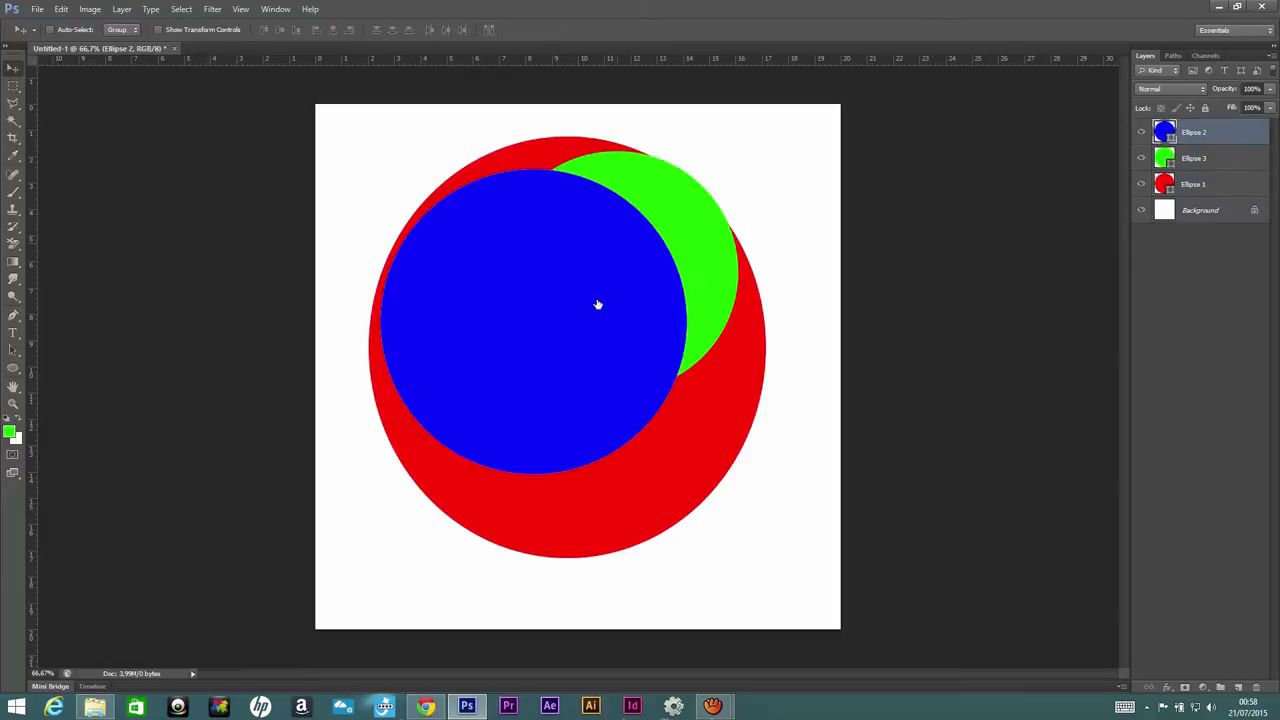
- Toggle the three circle layers hidden and visible again, then add a new layer above Ellipse 3
left_click(1196, 166)
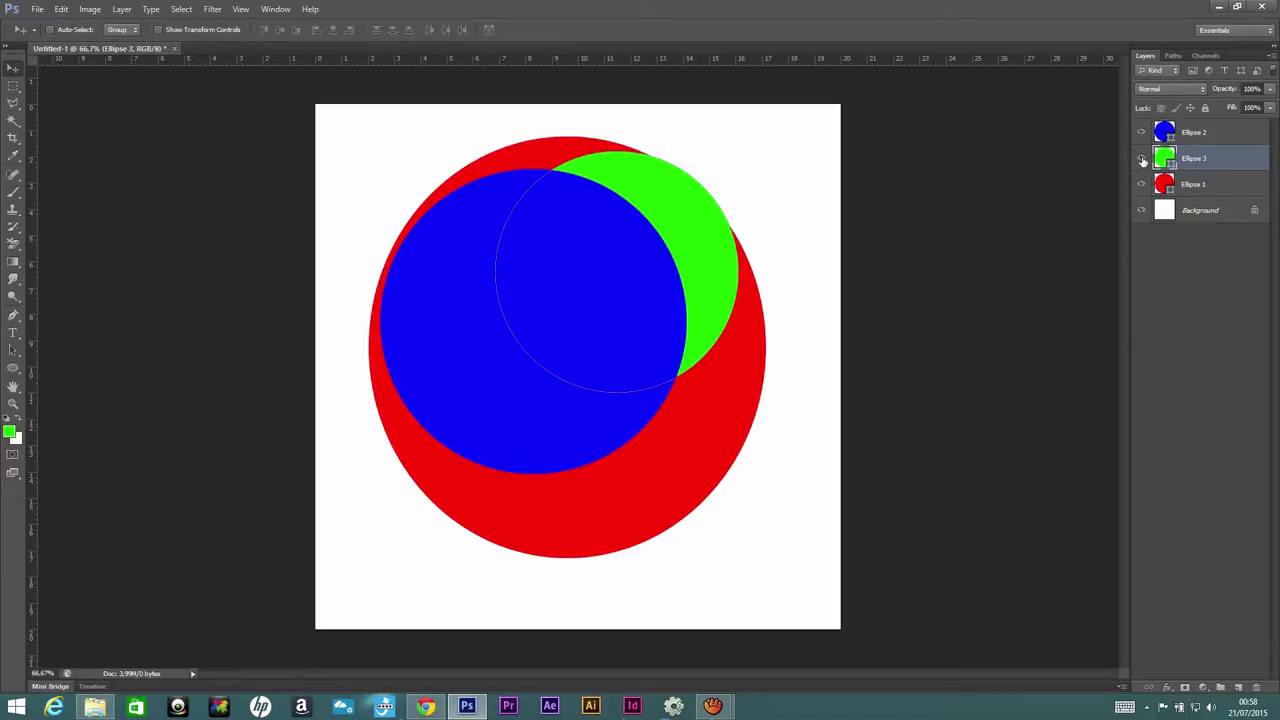
left_click(1141, 160)
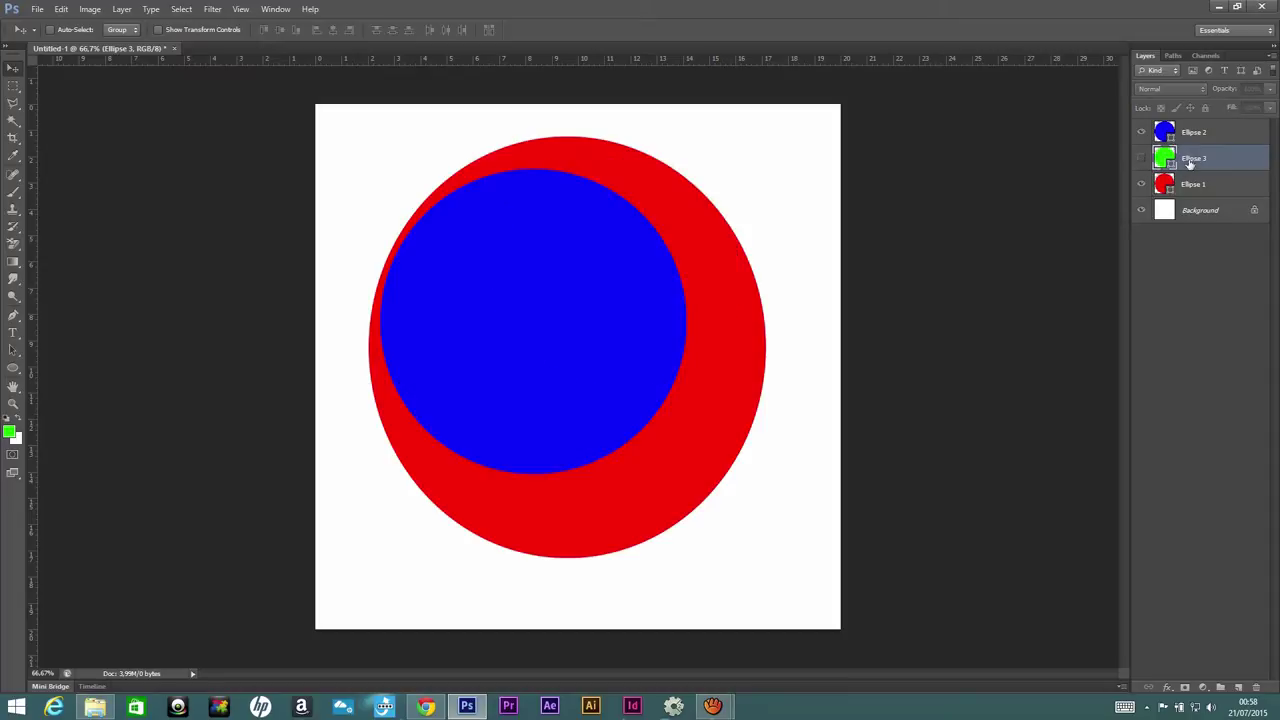
left_click(1142, 160)
left_click(1141, 132)
left_click(1141, 184)
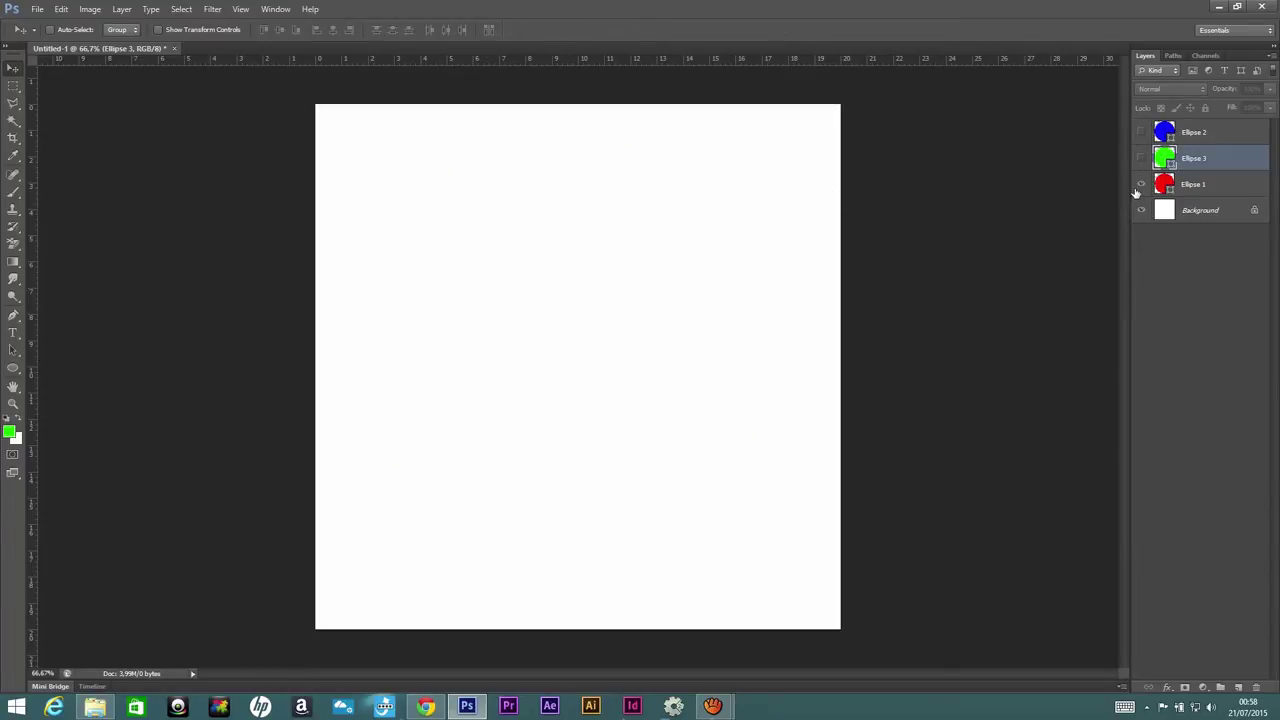
left_click(1141, 184)
left_click(1141, 158)
left_click(1141, 132)
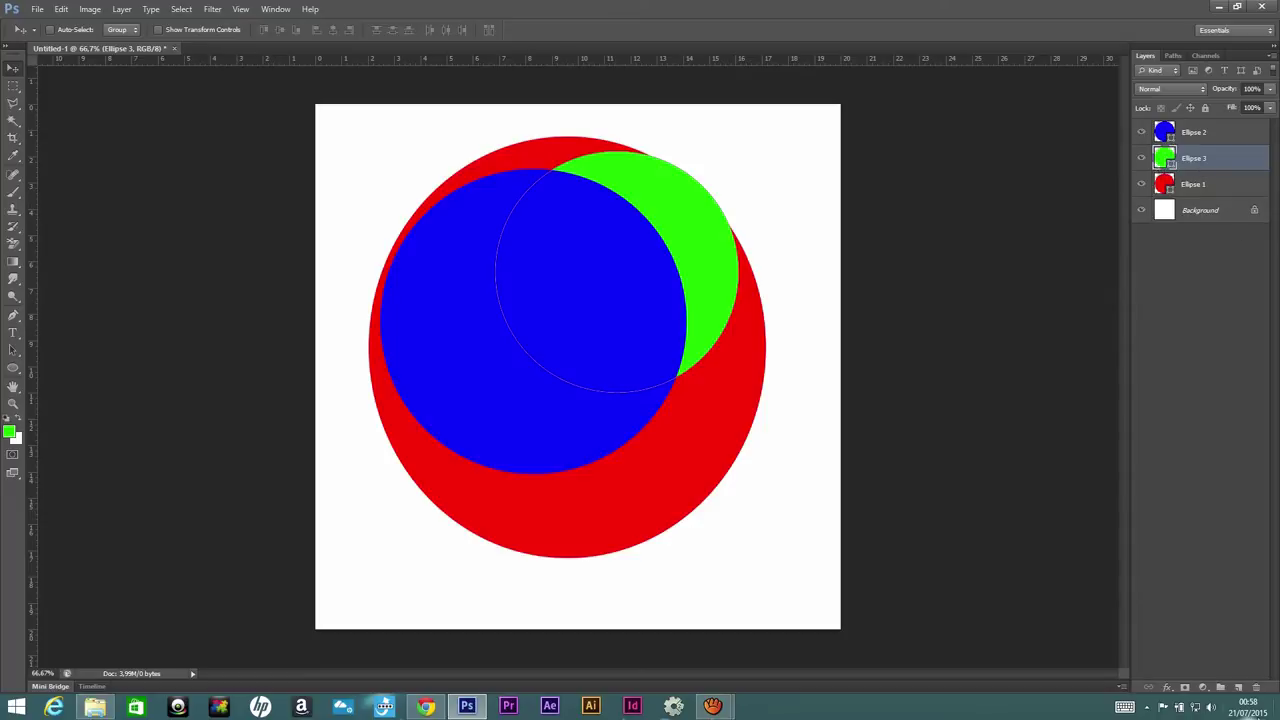
left_click(1238, 688)
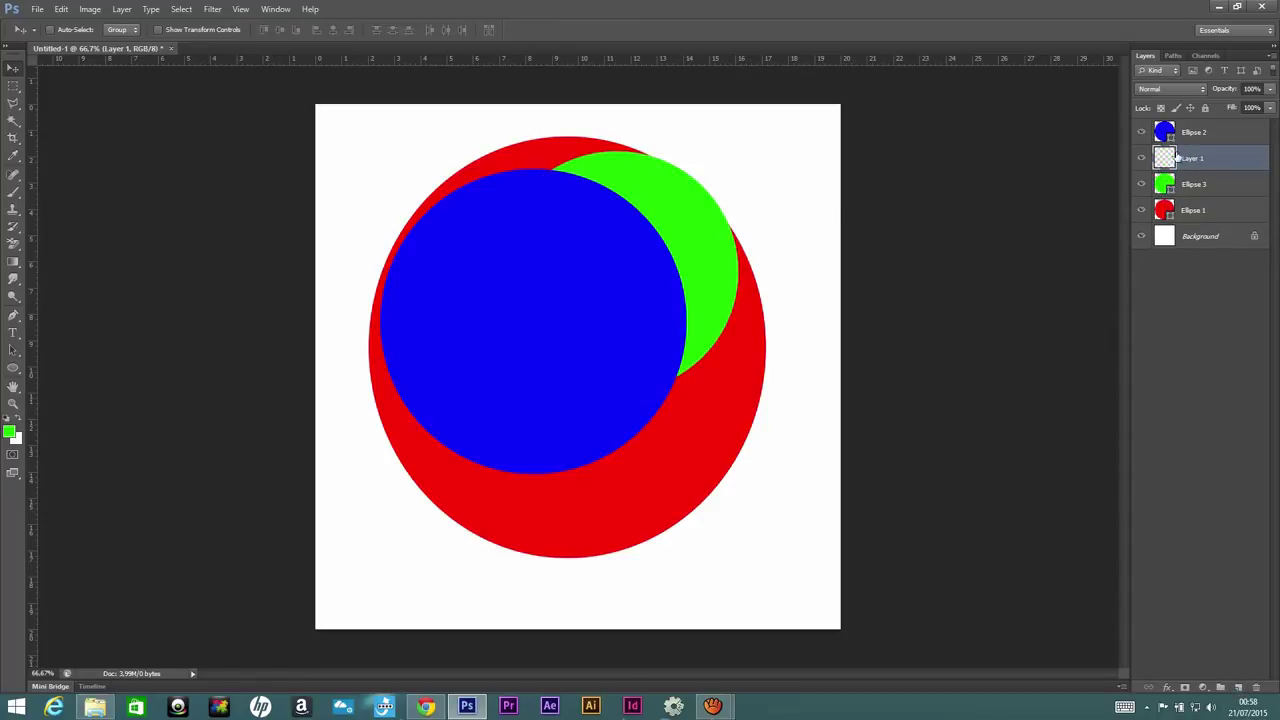
- Set the foreground to black and paint a scribble along the green circle on Layer 1
key("i")
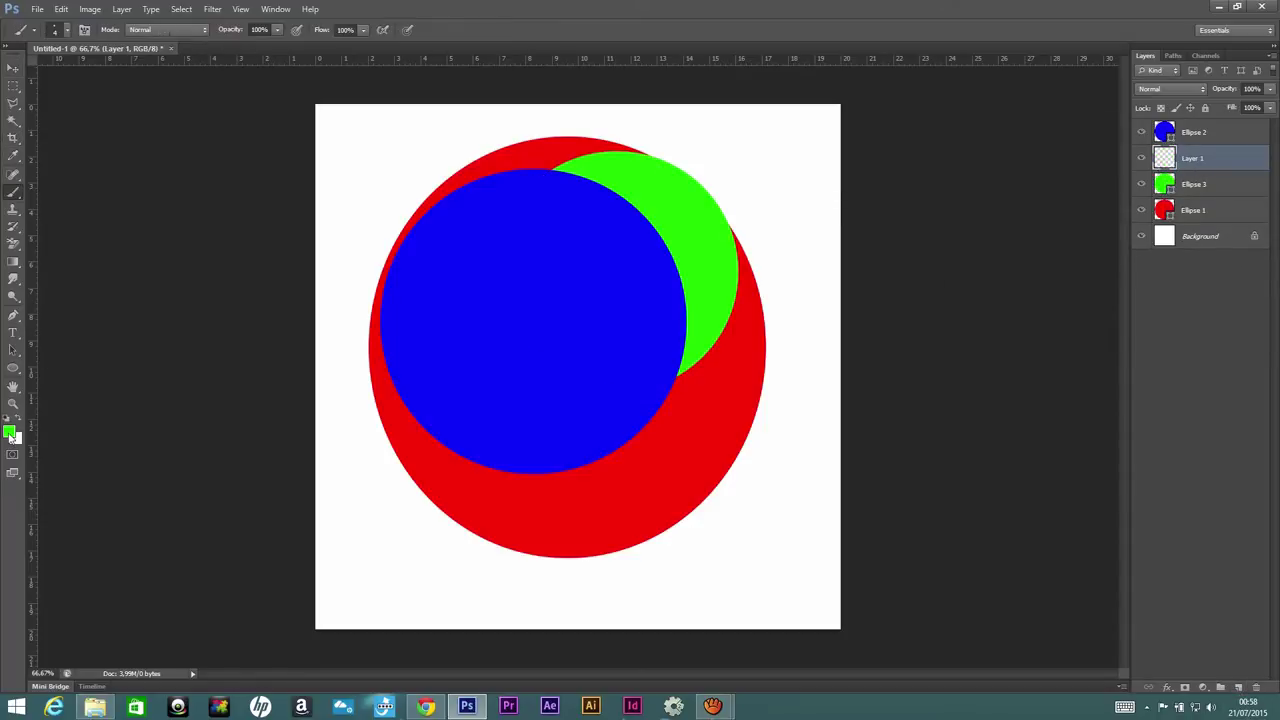
left_click(10, 433)
left_click_drag(957, 287, 947, 324)
left_click(1255, 150)
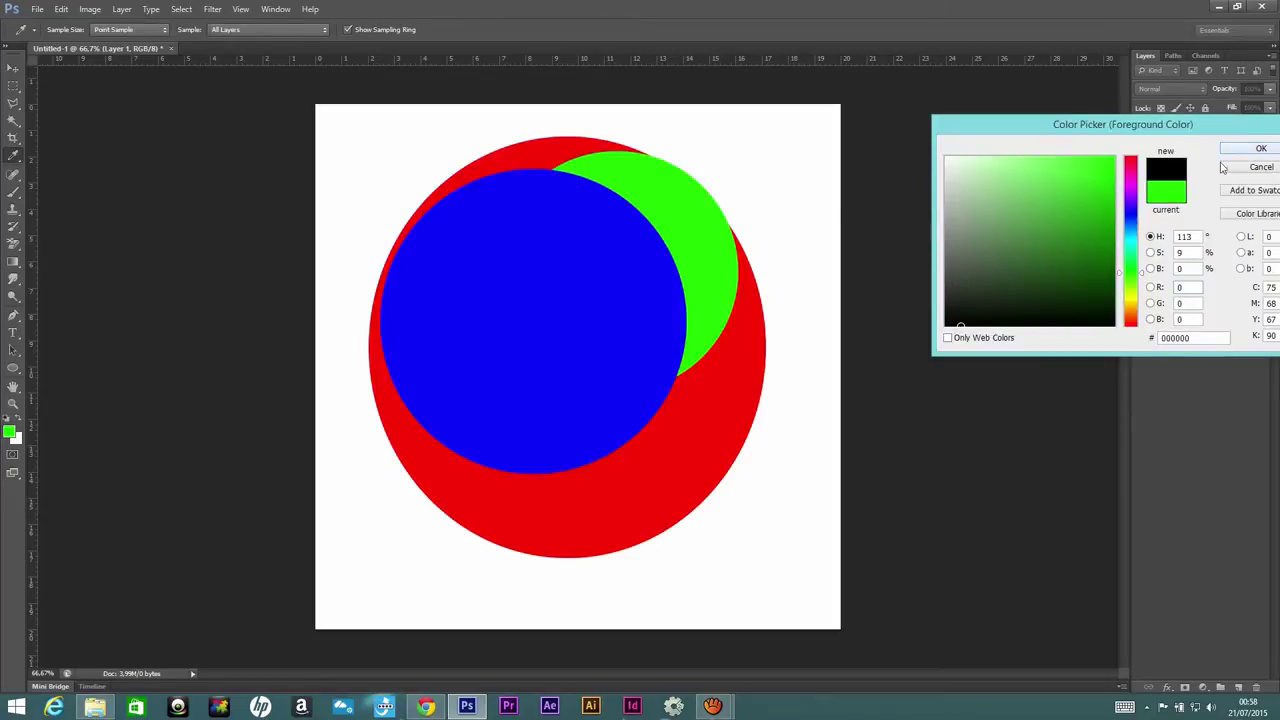
key("b")
mouse_move(686, 238)
left_mouse_down()
mouse_move(632, 226)
mouse_move(603, 188)
left_mouse_up()
- Shift the black scribble up and right, then erase it from Layer 1
left_click(13, 67)
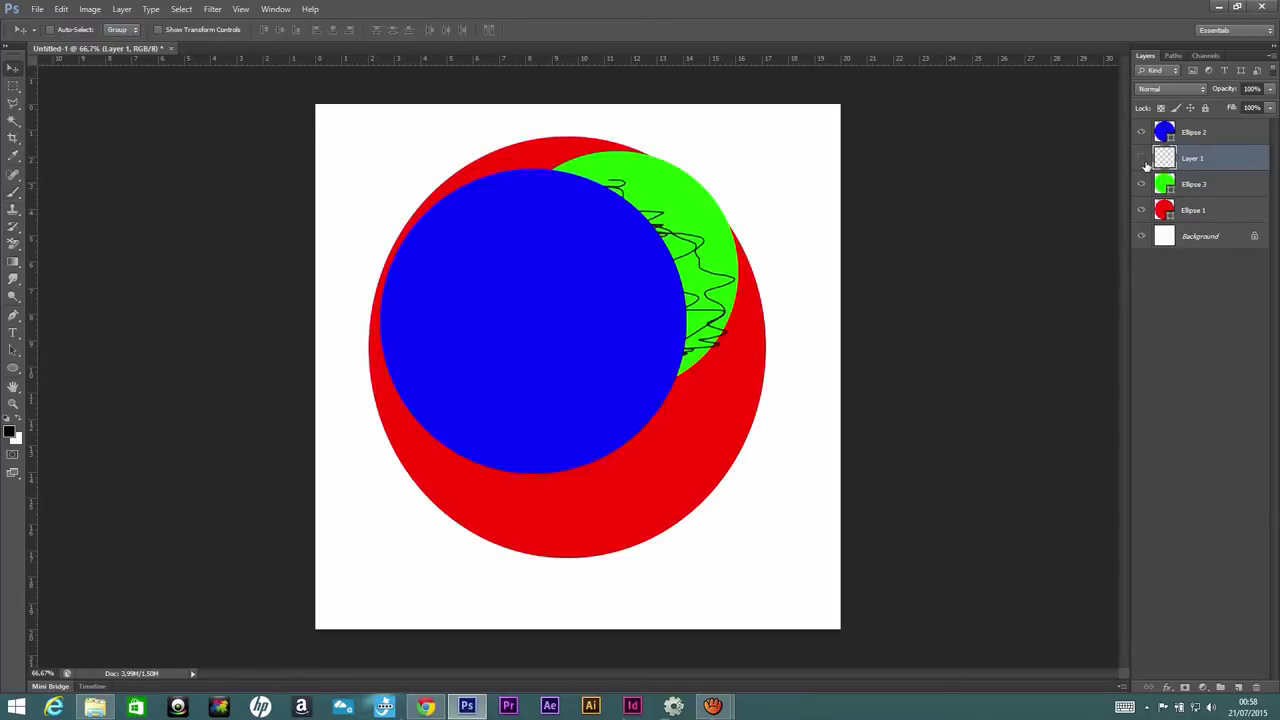
left_click_drag(765, 260, 785, 252)
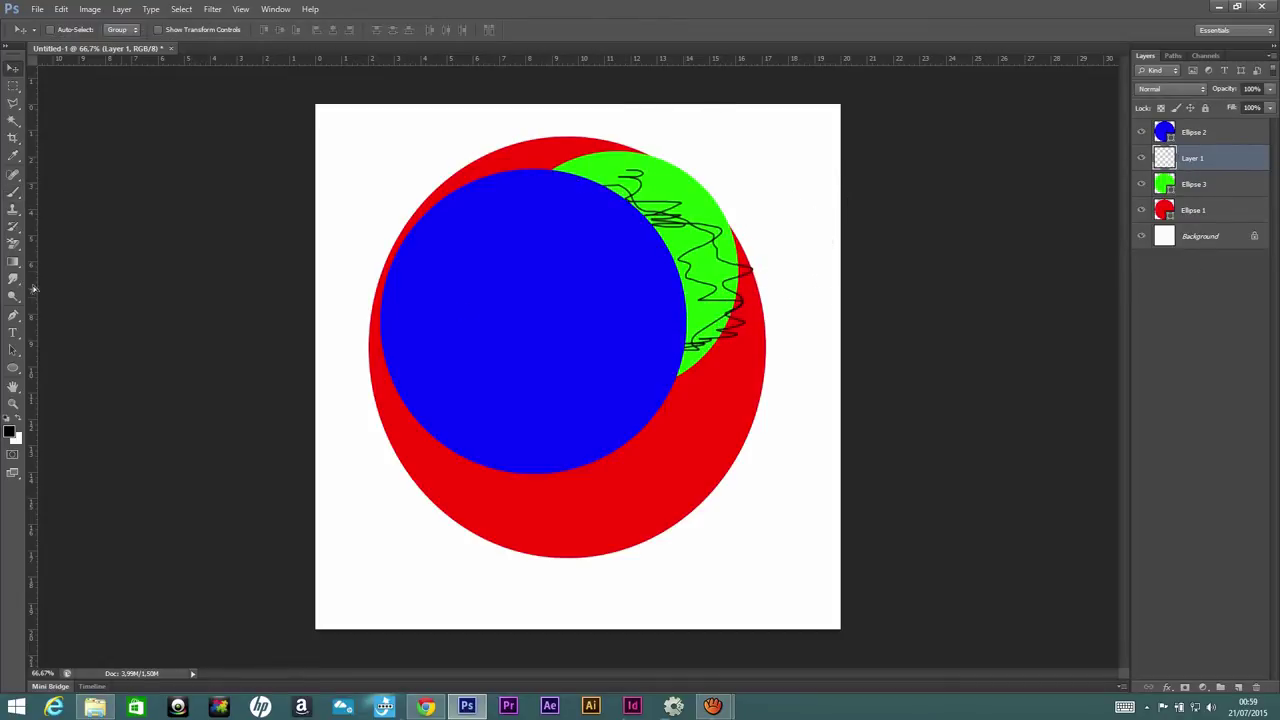
left_click(13, 243)
left_click(75, 241)
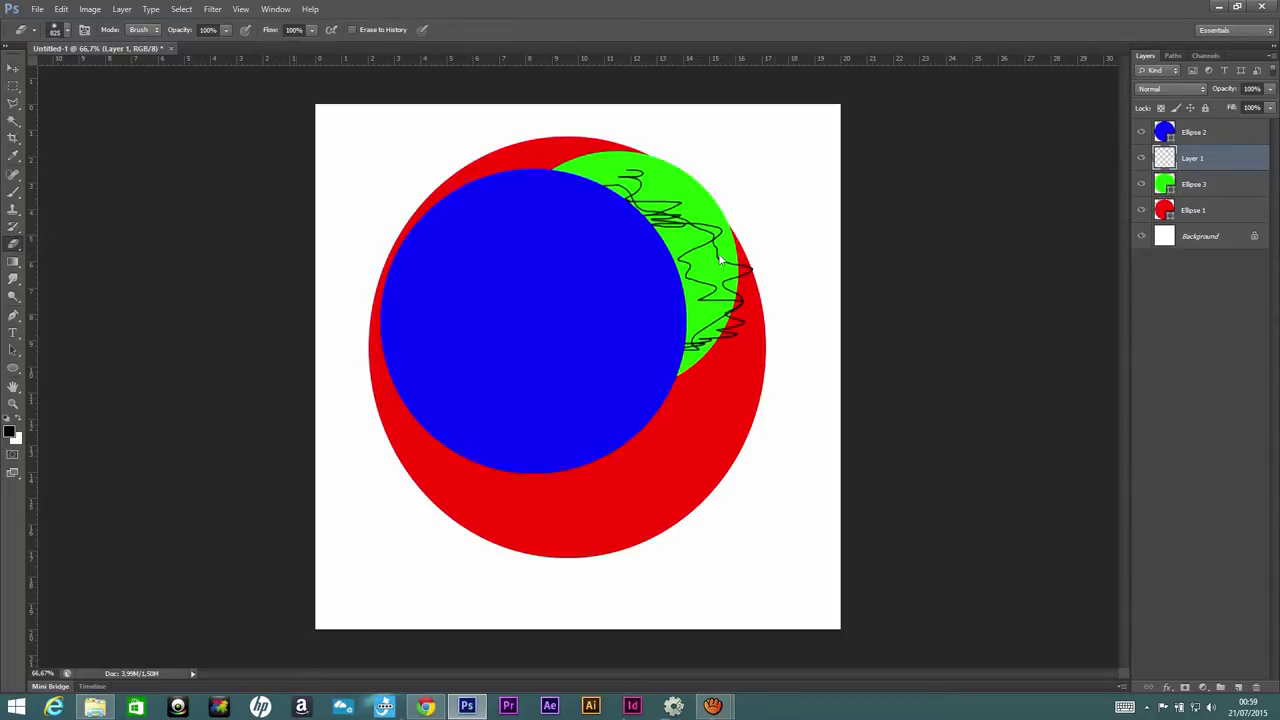
left_click_drag(743, 249, 677, 234)
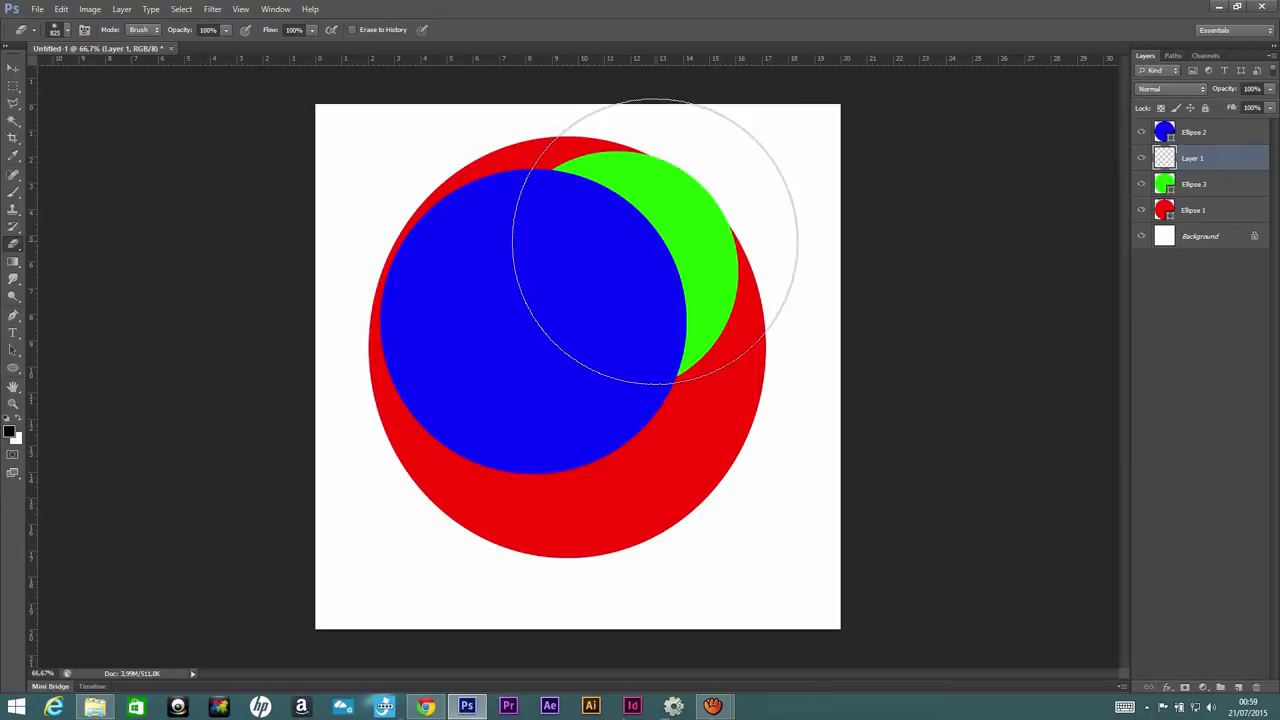
- With the Move tool, select the four layers above the background and drag them toward deletion
left_click(13, 67)
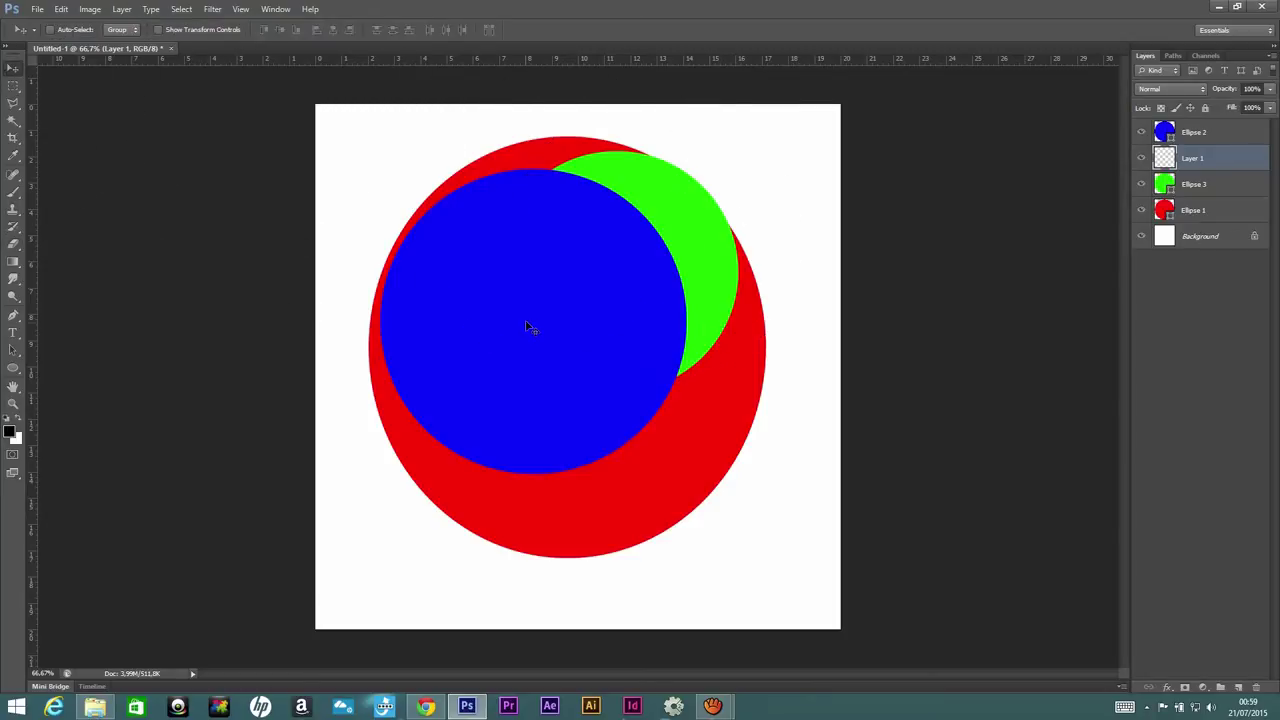
left_click(1225, 210)
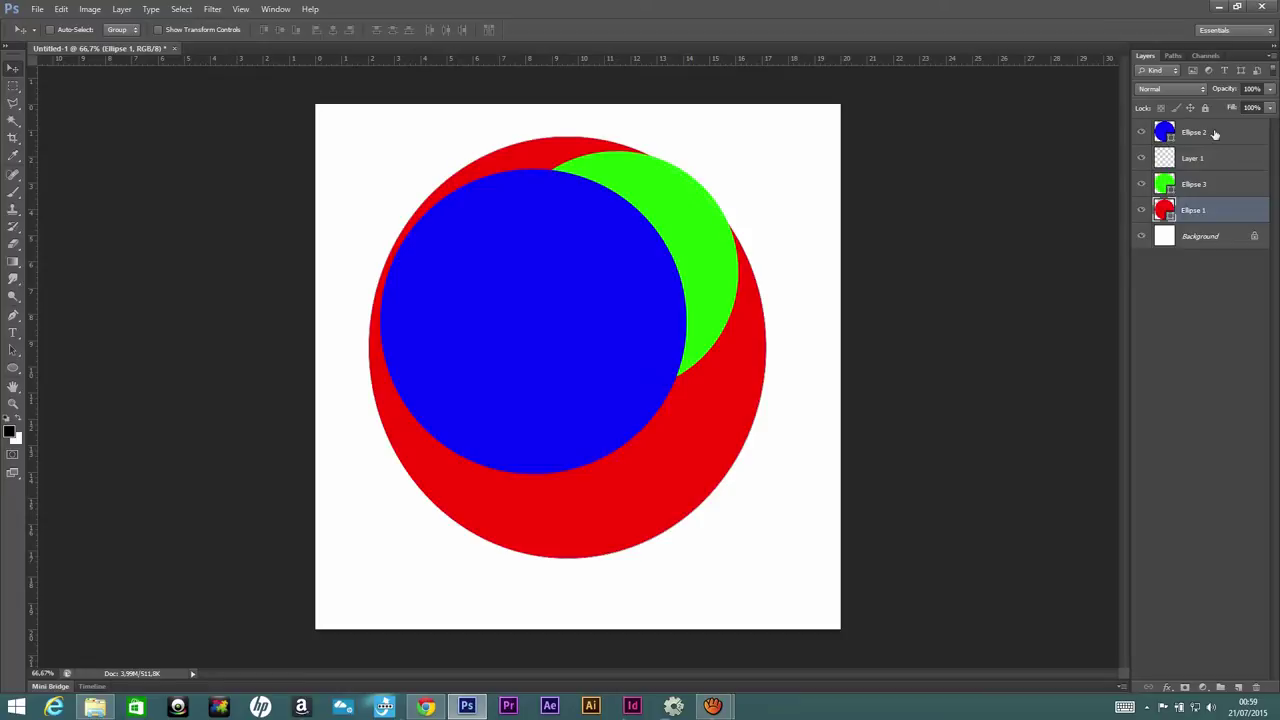
left_click(1232, 132, "shift")
left_click_drag(1232, 132, 1274, 668)
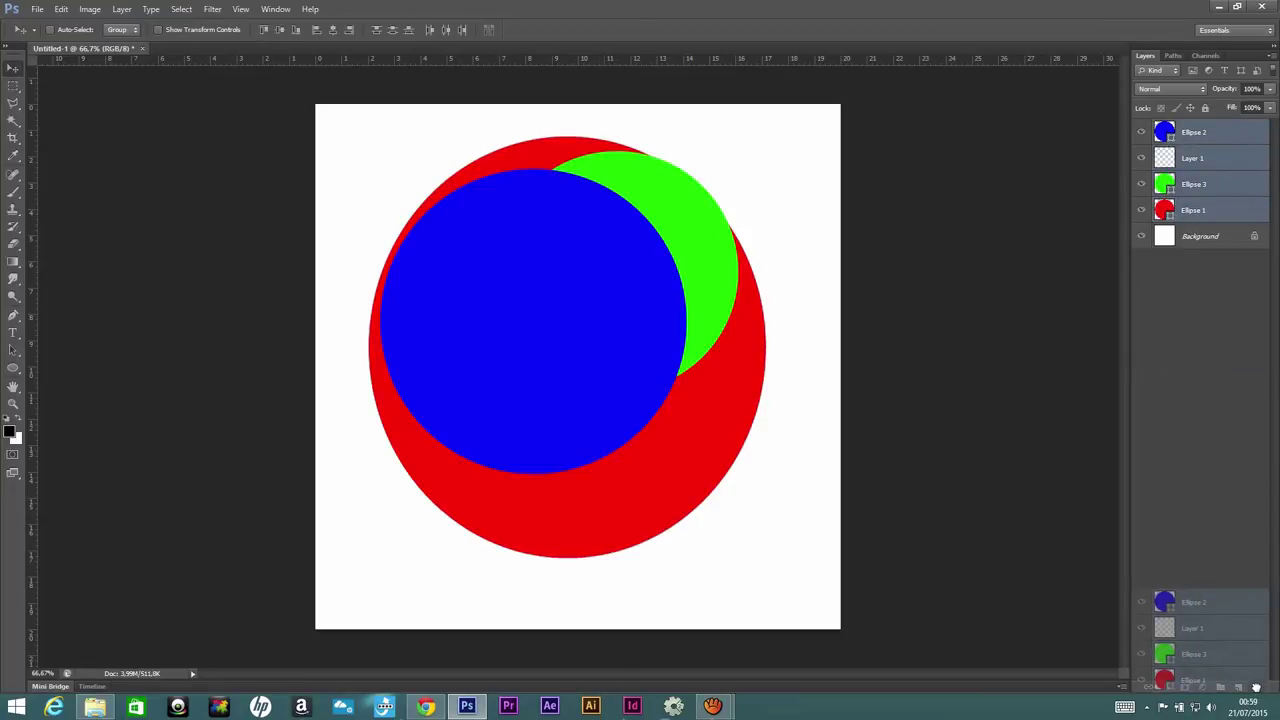
- Delete the four upper layers, then undo back until Layer 1 is removed
left_click_drag(1256, 688, 1256, 688)
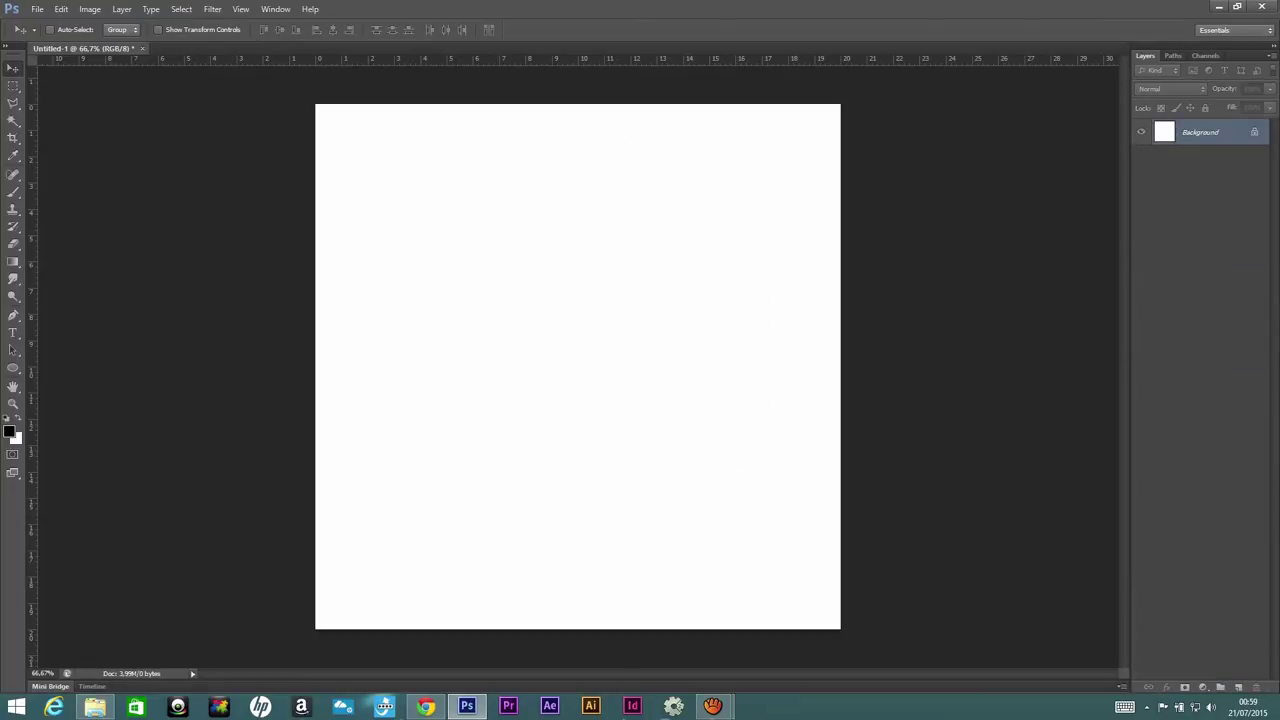
key("ctrl+z")
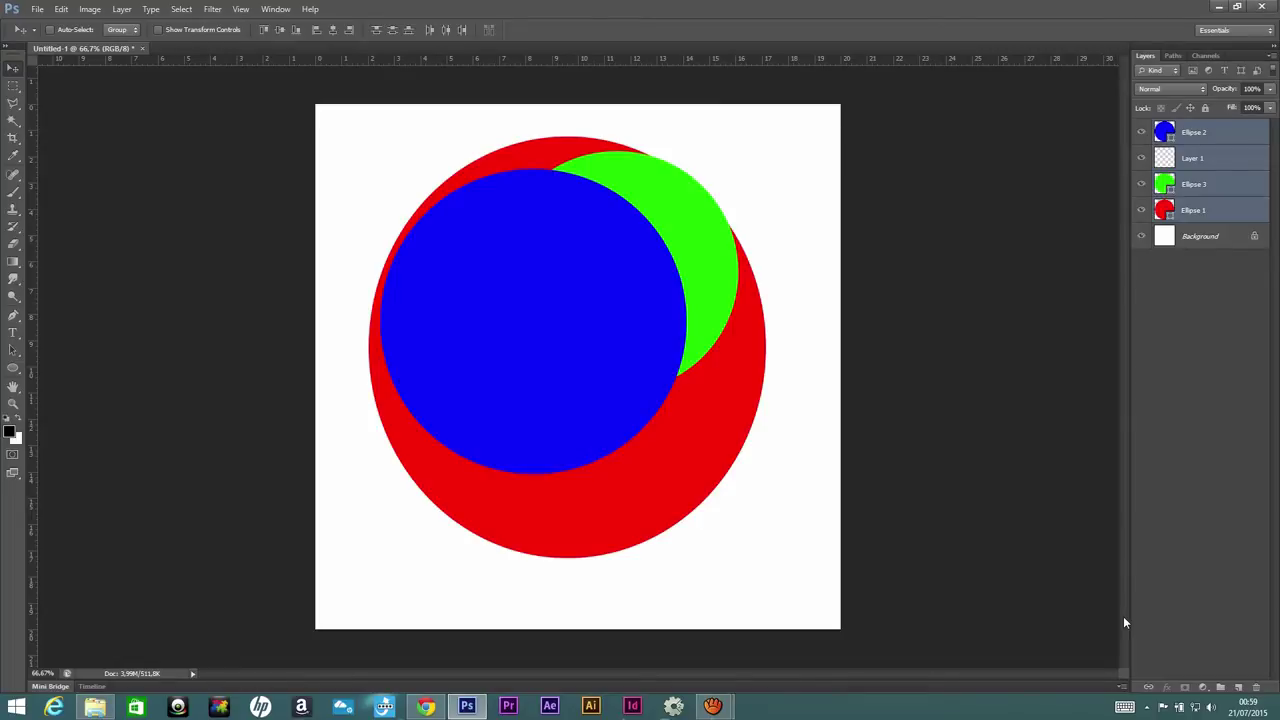
key("ctrl+alt+z")
key("ctrl+alt+z")
key("ctrl+alt+z")
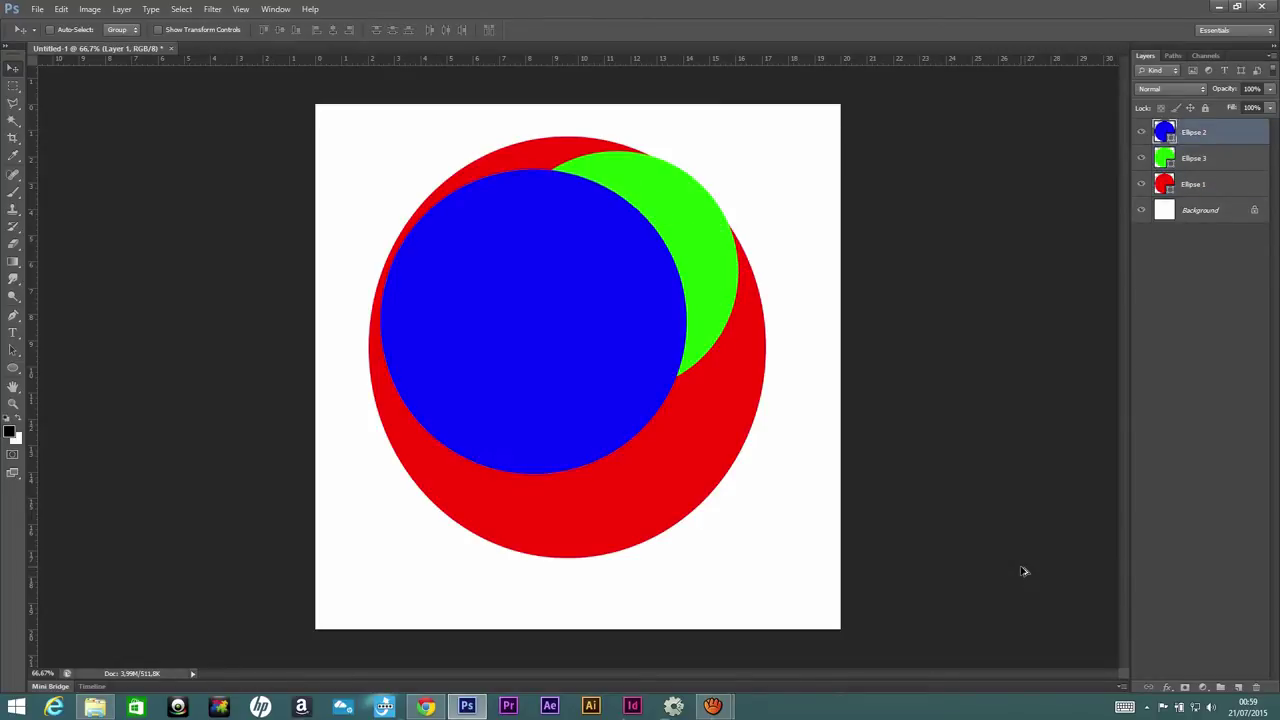
key("ctrl+alt+z")
key("ctrl+alt+z")
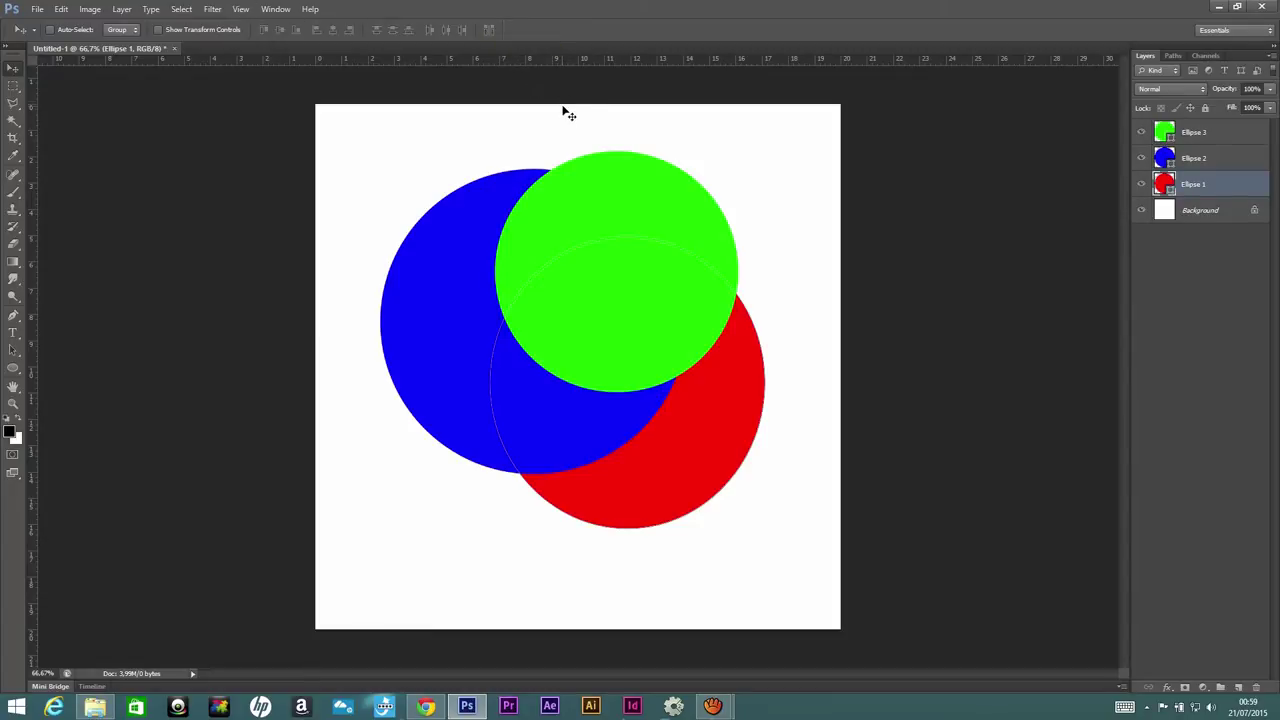
- Return to the Move tool and choose File > Open
left_click(13, 86)
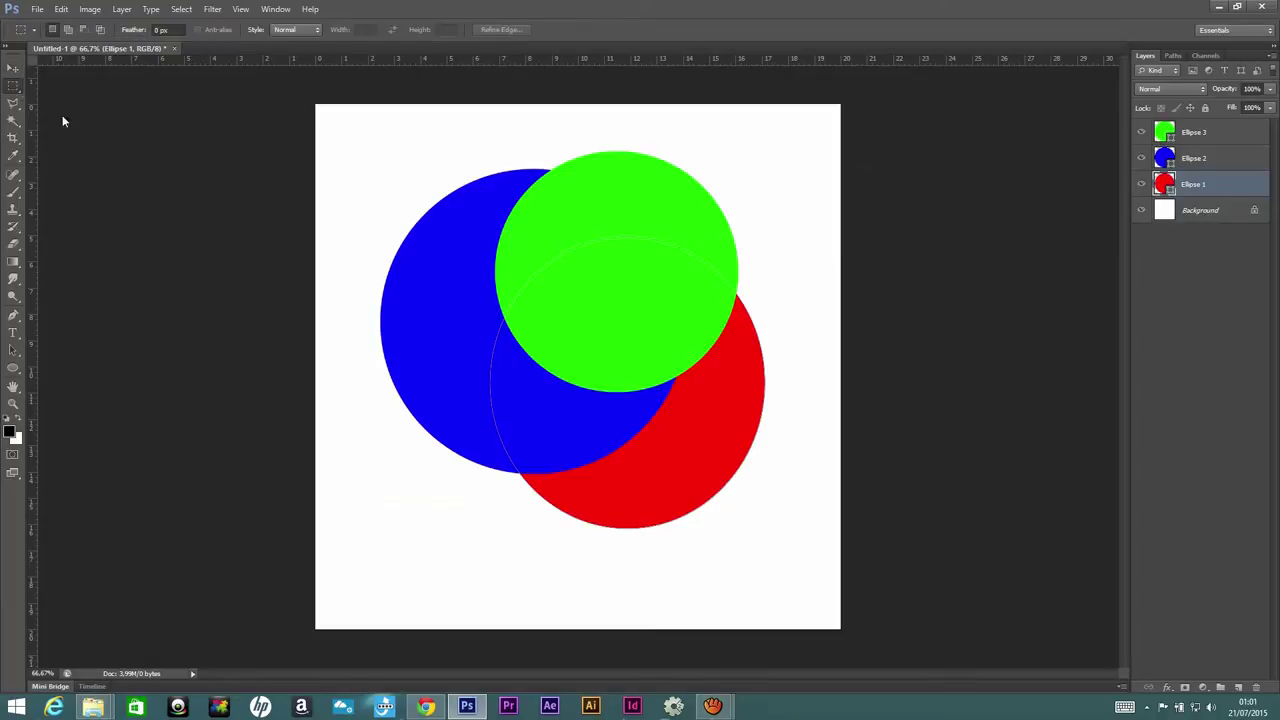
left_click(13, 68)
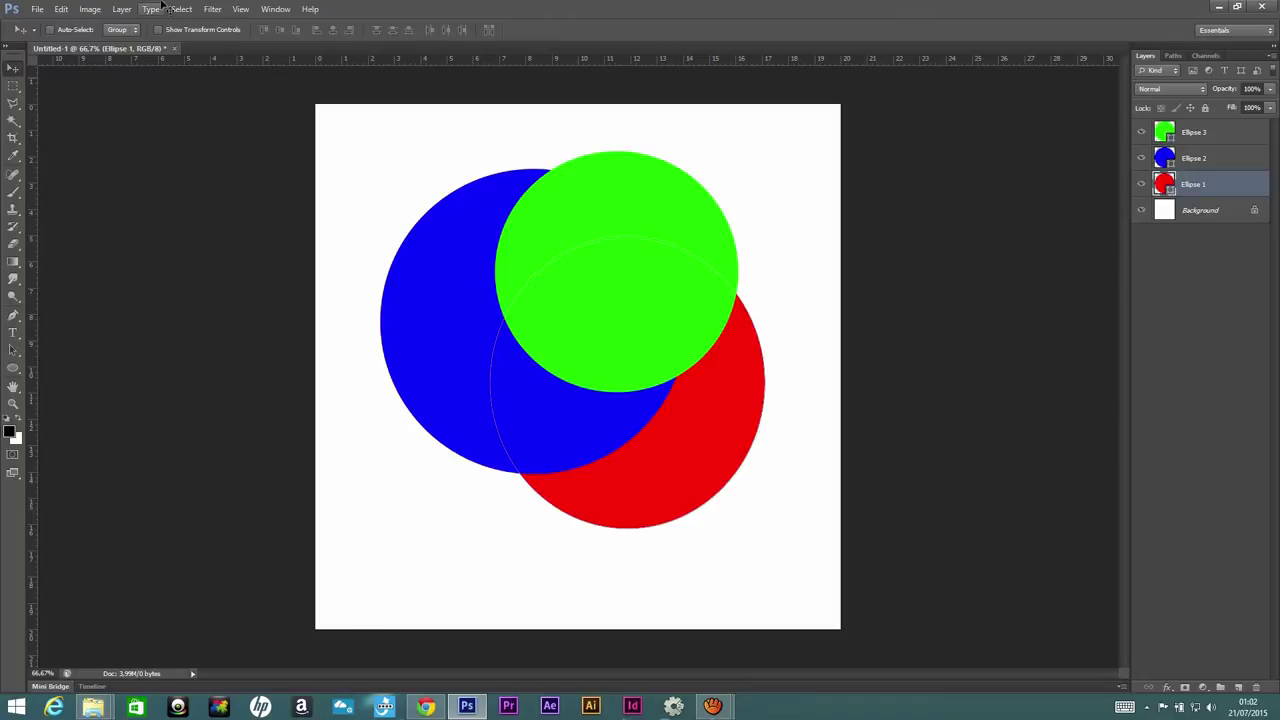
left_click(43, 9)
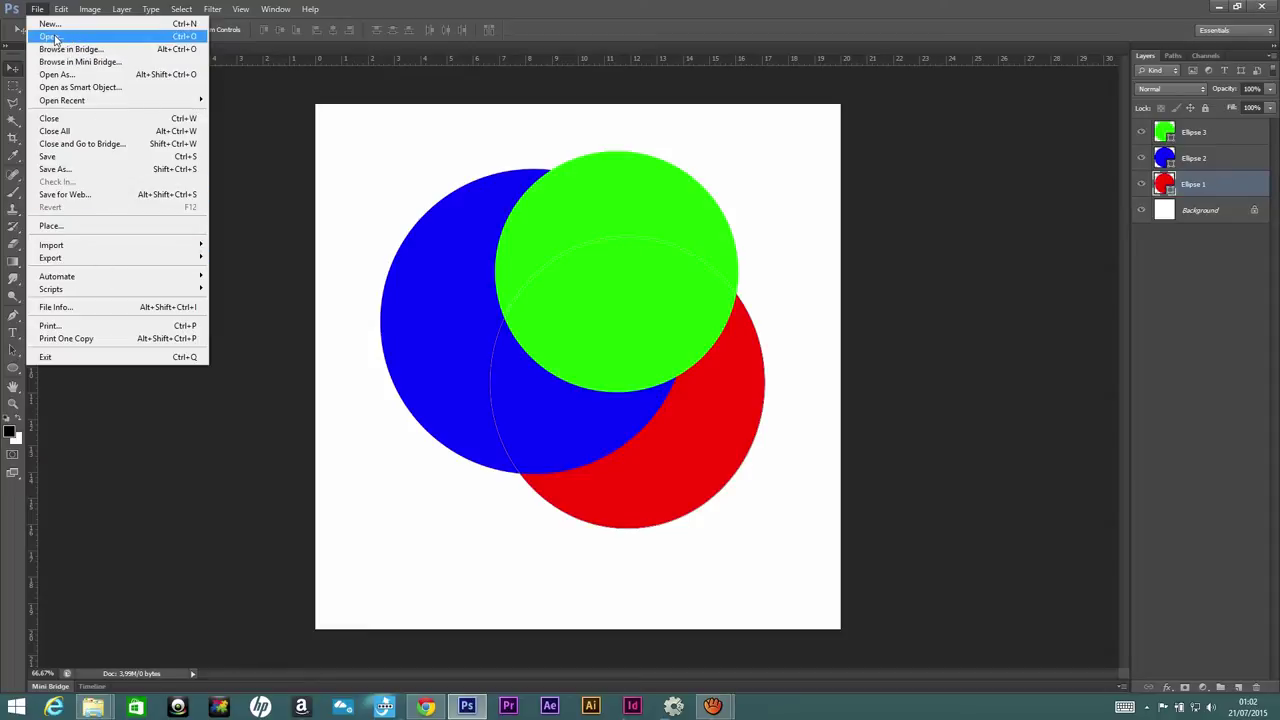
left_click(56, 37)
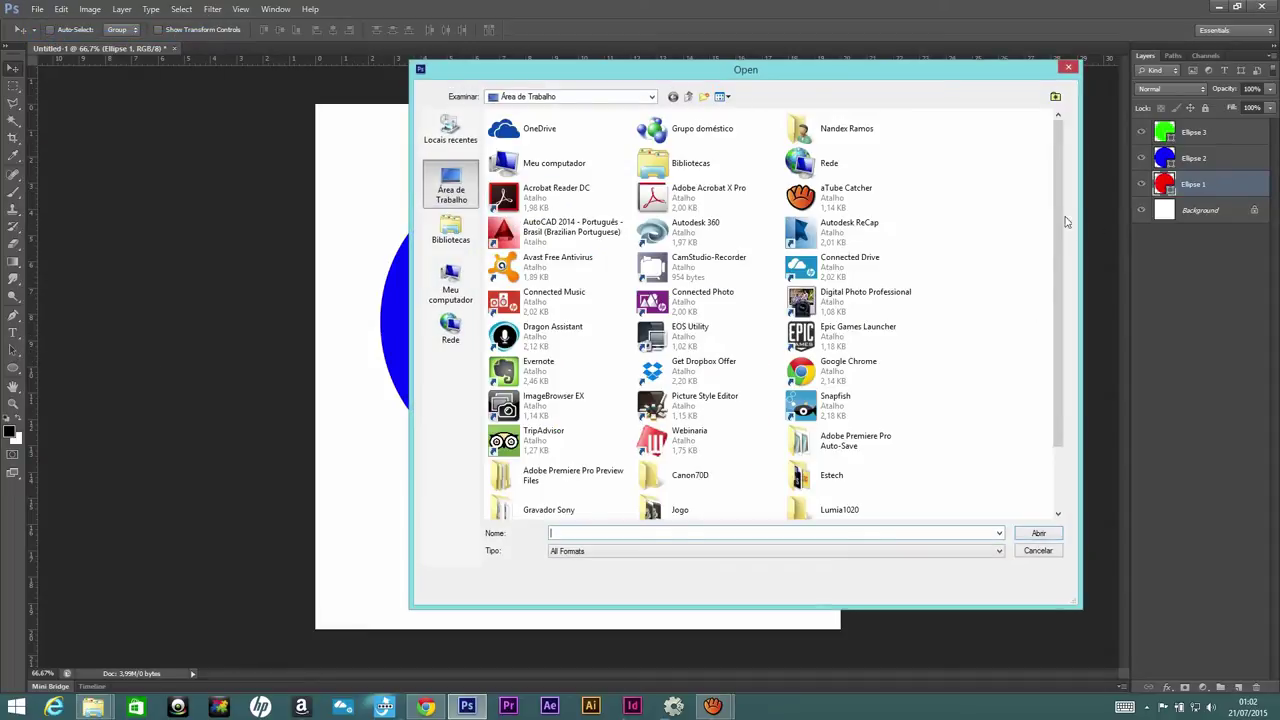
- Choose Rapunzel_Nandex_3D.psd in the Open dialog and open it
left_click_drag(1057, 328, 1057, 390)
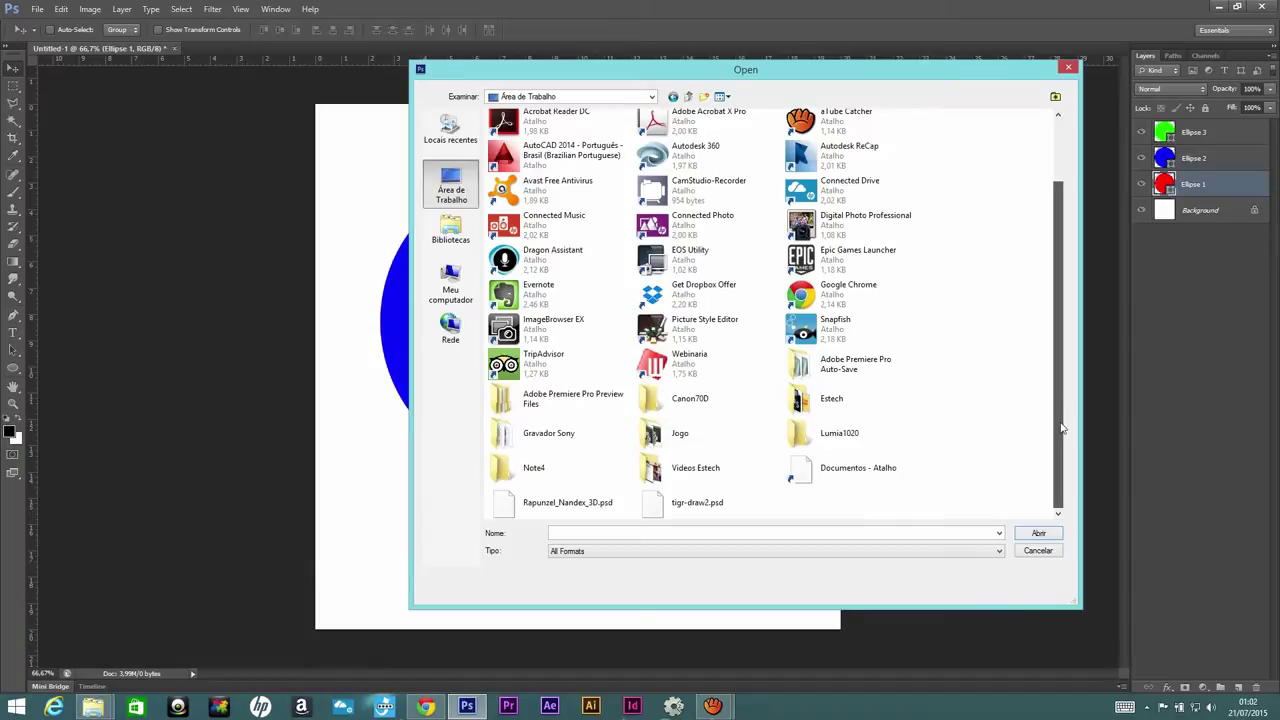
left_click(553, 510)
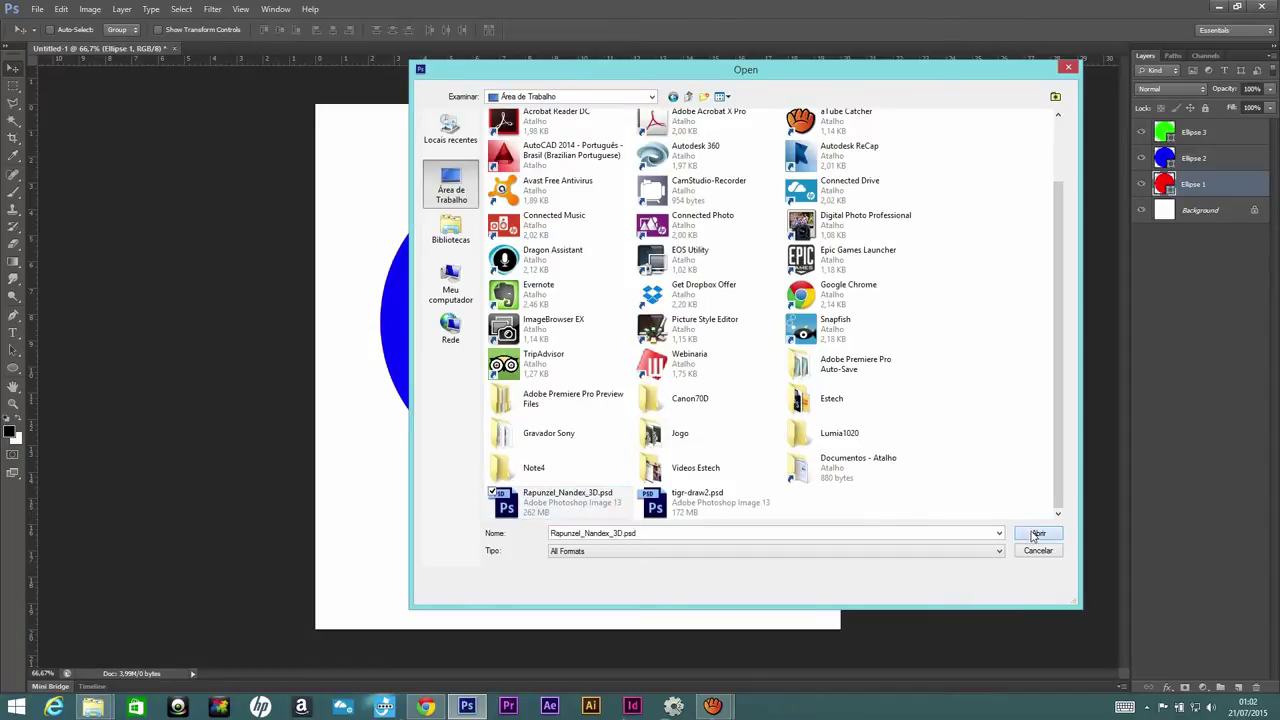
left_click(1036, 535)
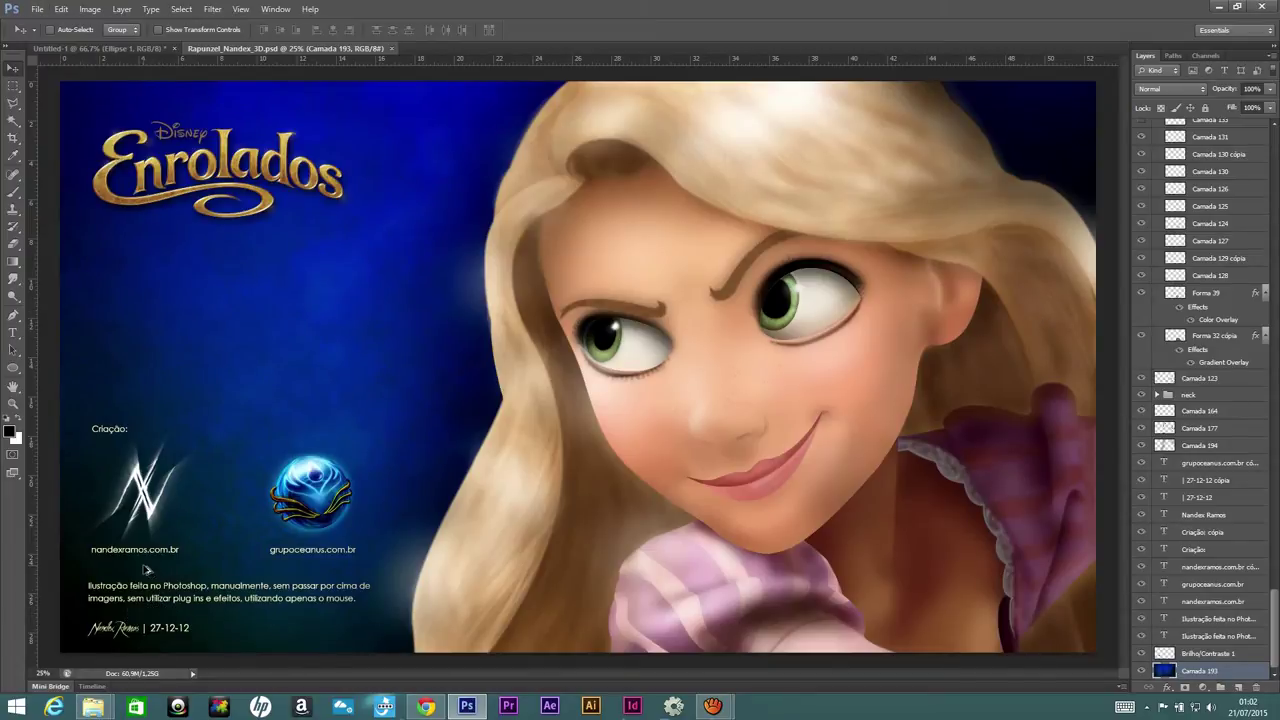
- Fit the Rapunzel poster on screen, zoom in on her eyes, then zoom back out
scroll(131, 628, "up", 2)
scroll(131, 628, "up", 2)
scroll(131, 628, "up", 2)
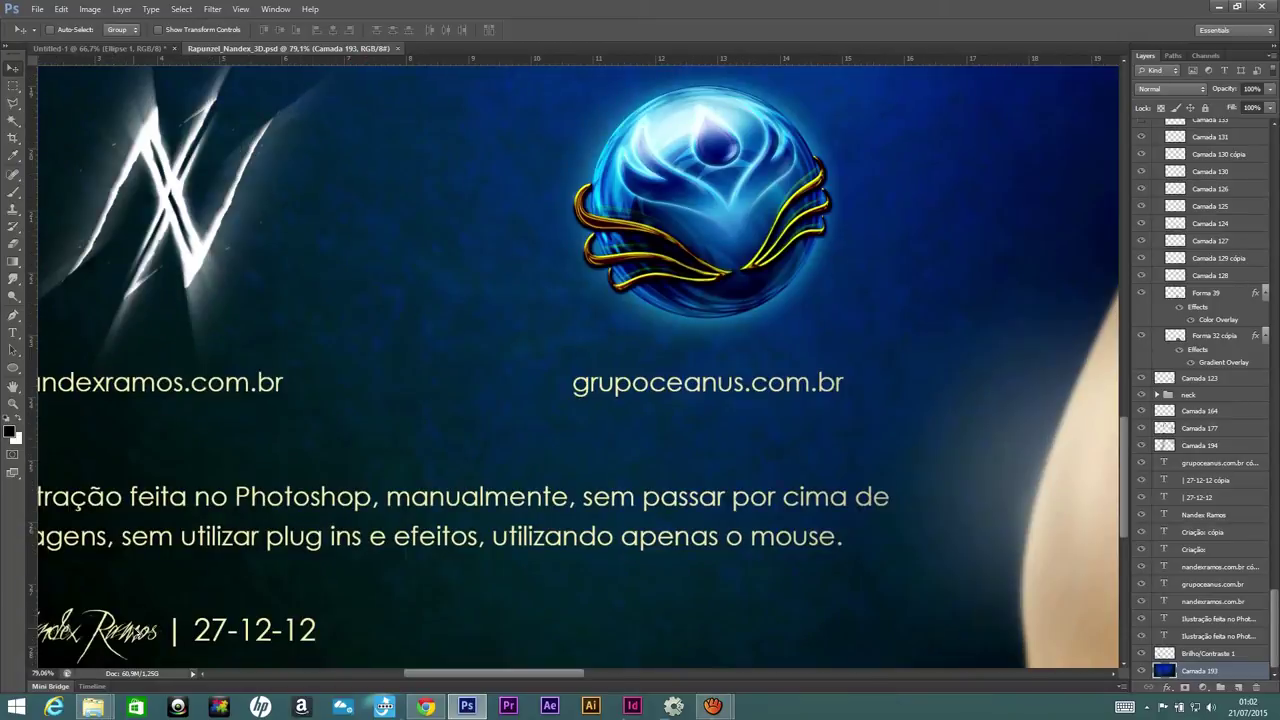
scroll(230, 570, "down", 3)
scroll(230, 570, "down", 2)
left_click(13, 403)
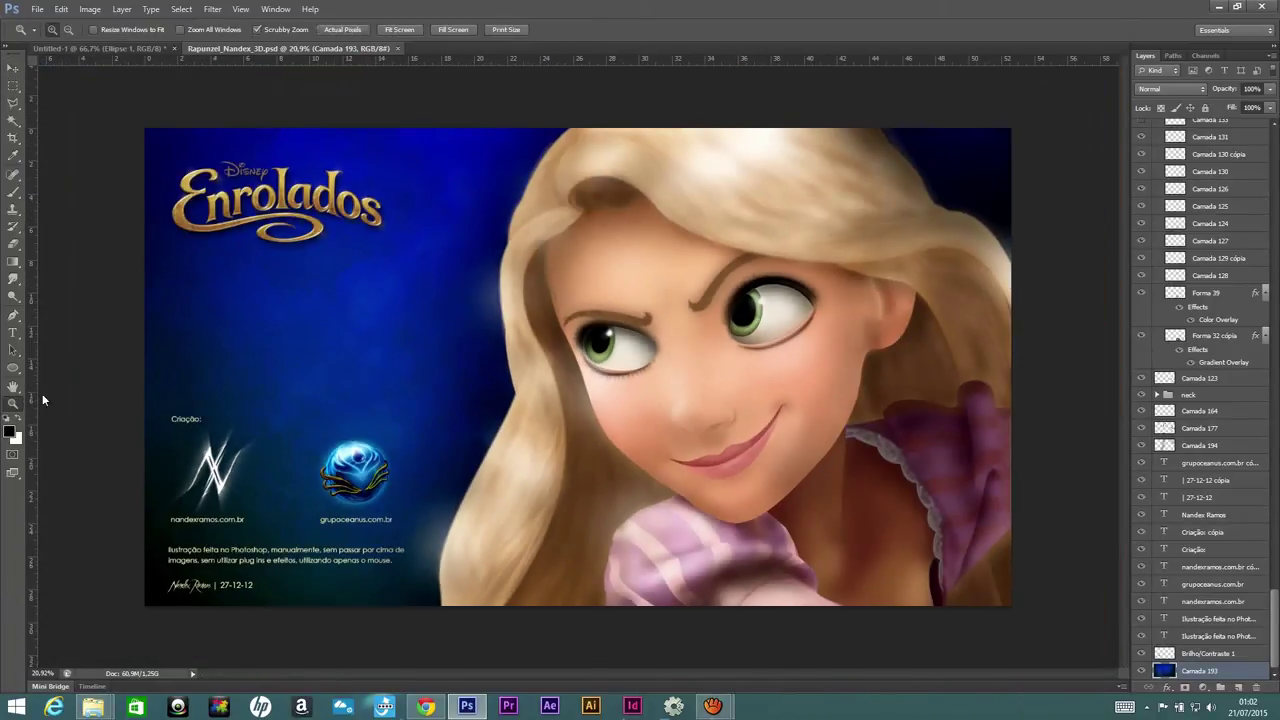
left_click_drag(732, 302, 885, 366)
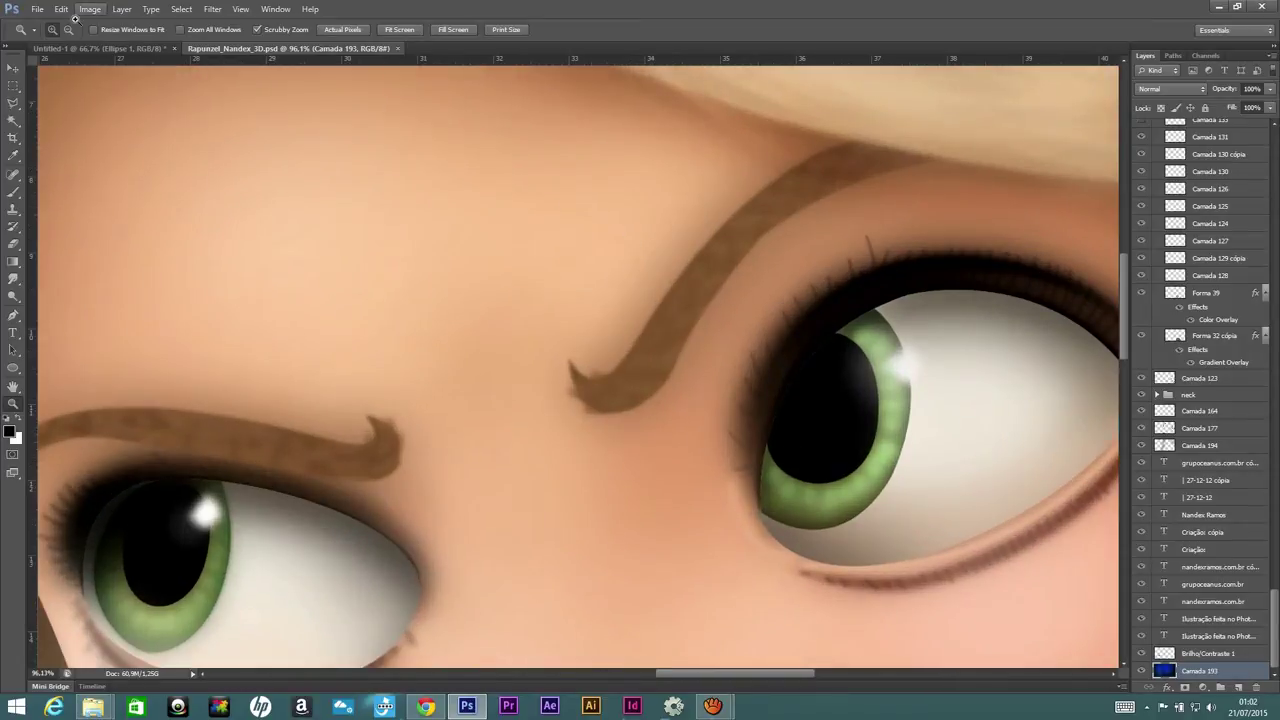
left_click(68, 29)
left_click(360, 180)
scroll(360, 180, "down", 5)
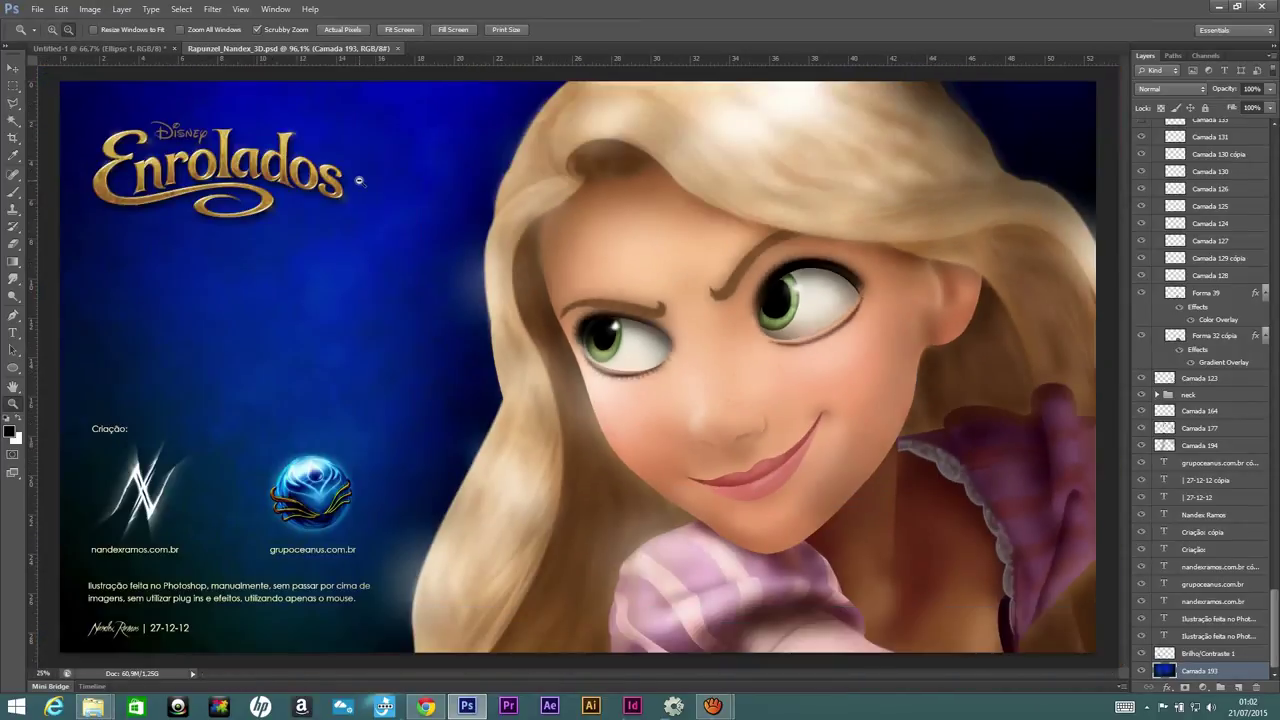
left_click(14, 70)
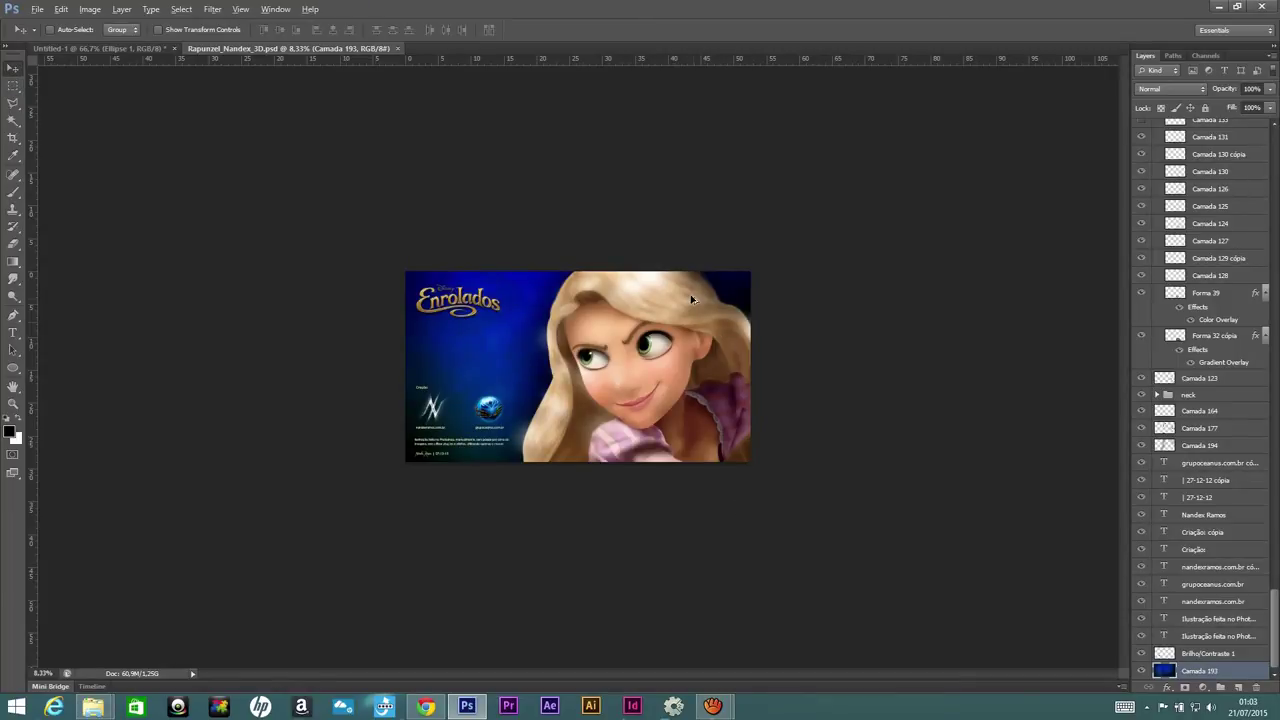
- Scroll over the poster, then open new-document settings at 20 × 20 cm, 150 ppi, white background
scroll(759, 310, "up", 2)
scroll(800, 285, "up", 2)
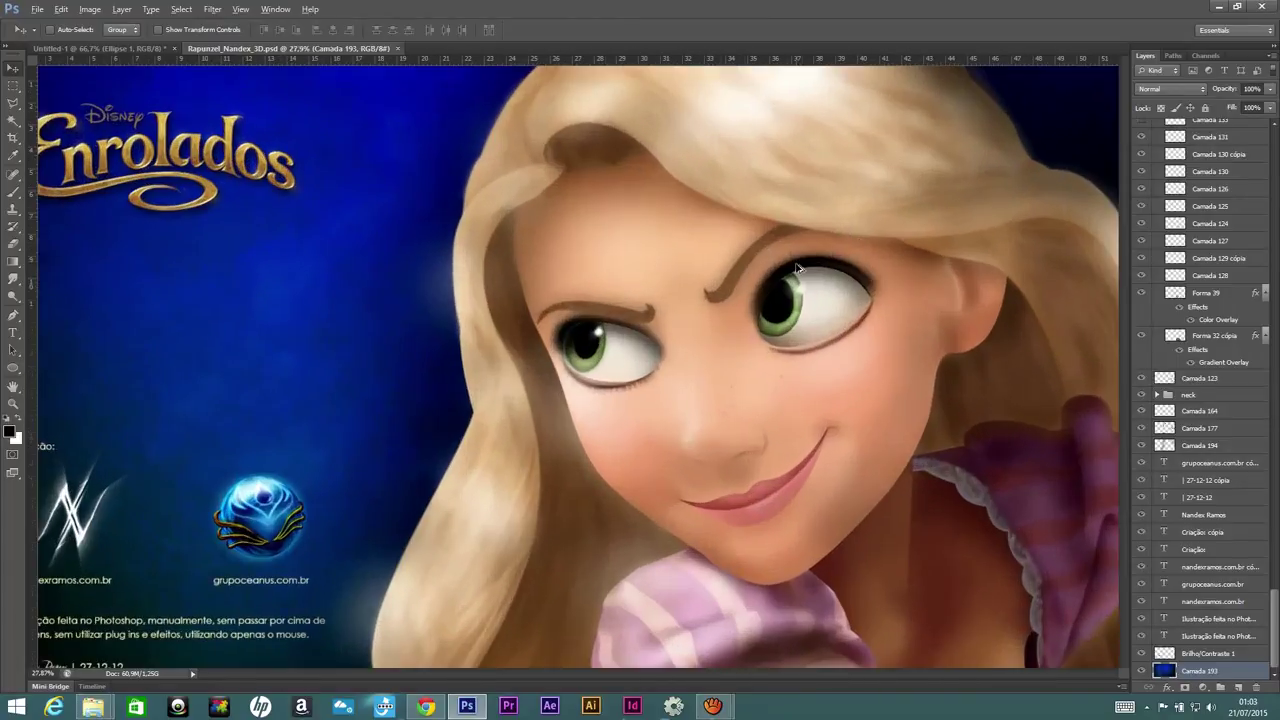
scroll(866, 240, "up", 3)
scroll(866, 240, "down", 2)
scroll(771, 271, "down", 3)
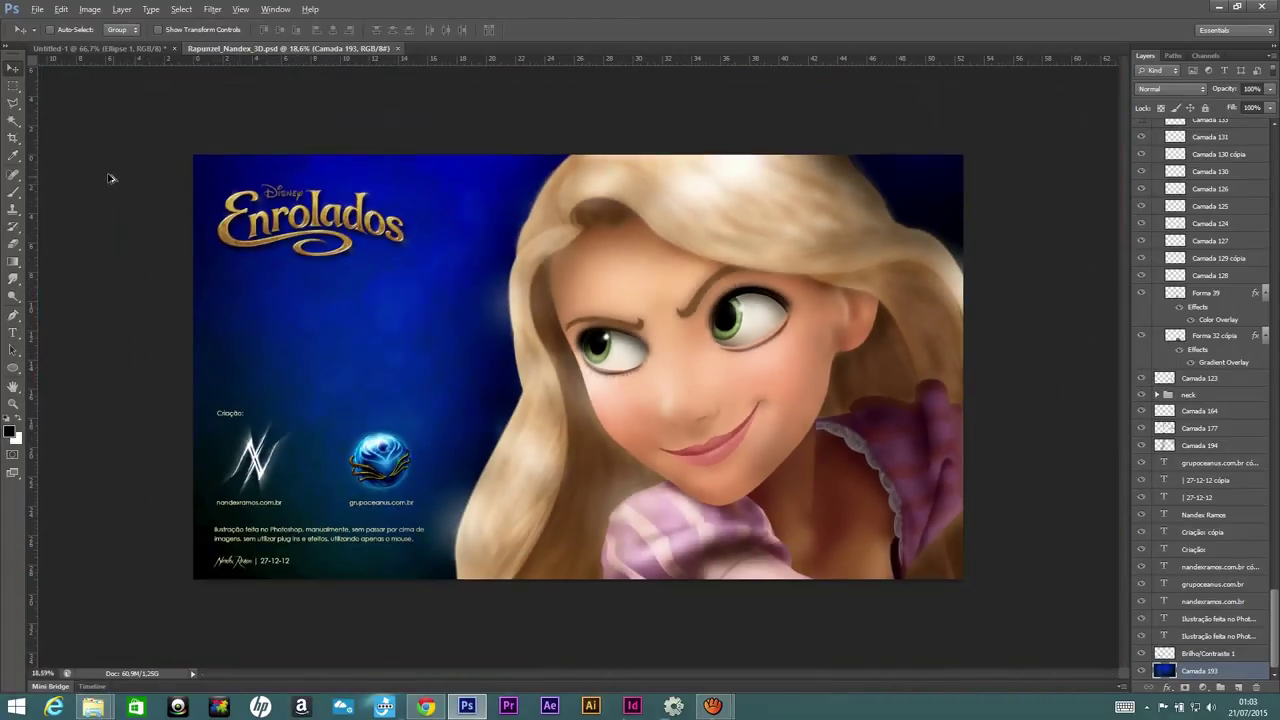
scroll(148, 170, "up", 2)
scroll(148, 170, "down", 2)
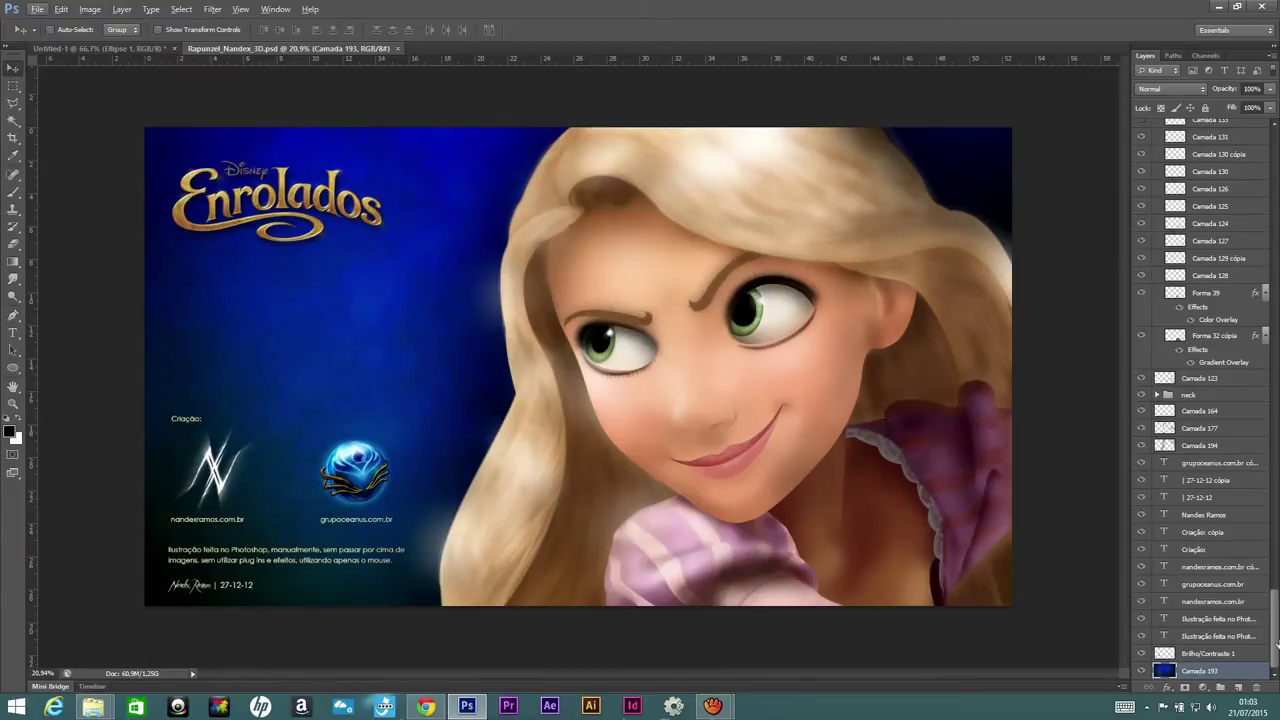
left_click_drag(1276, 643, 1277, 160)
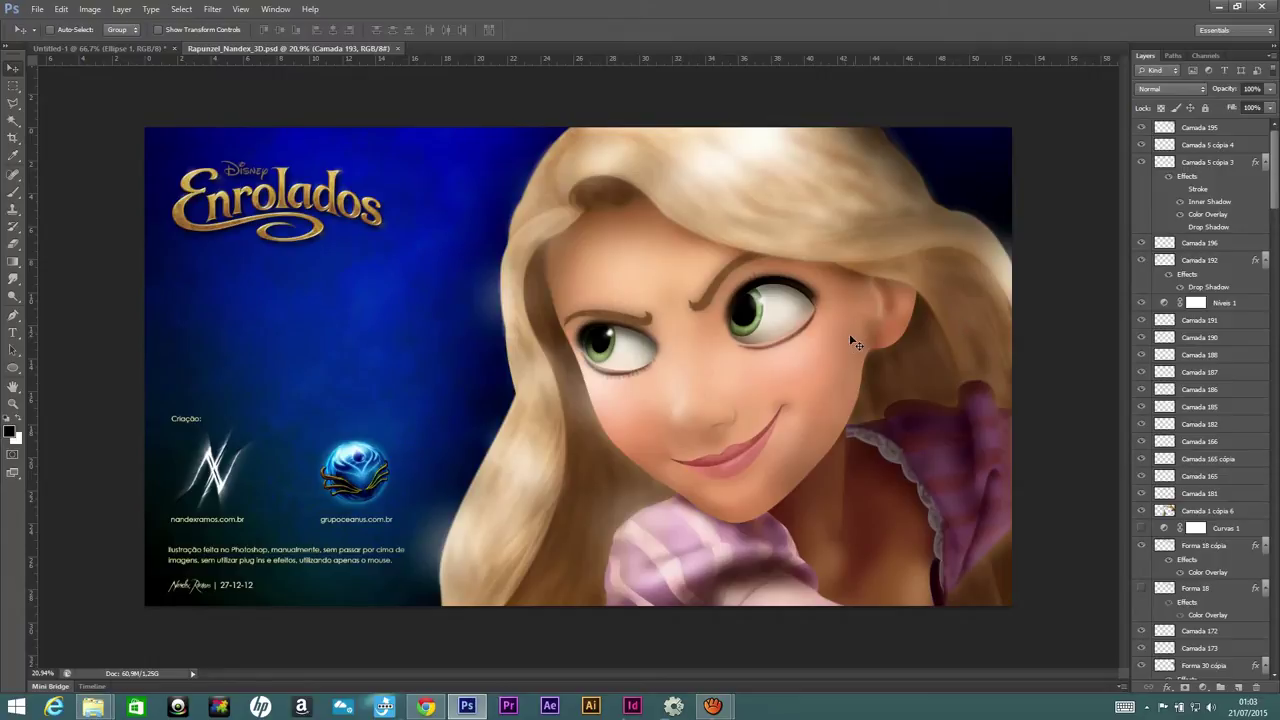
scroll(851, 342, "up", 2)
left_click(37, 9)
left_click(48, 23)
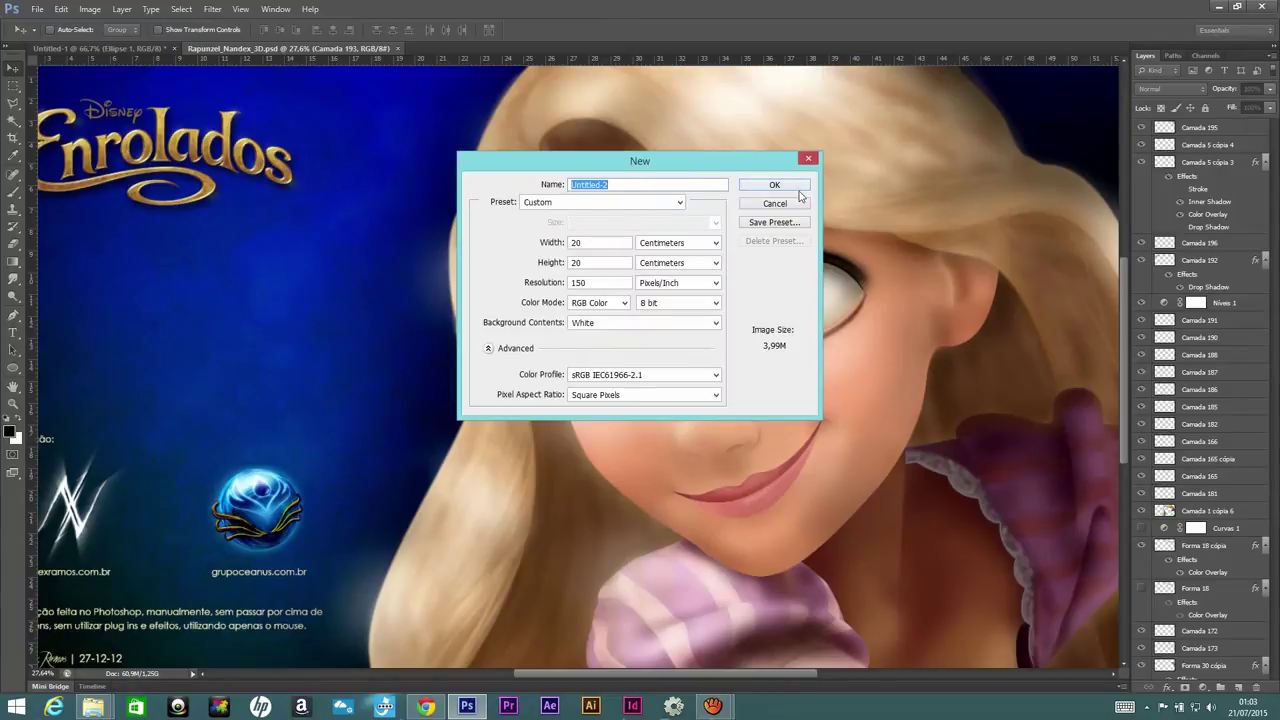
- Create the 20 × 20 cm document and draw a pure red circle near the page centre
left_click(798, 190)
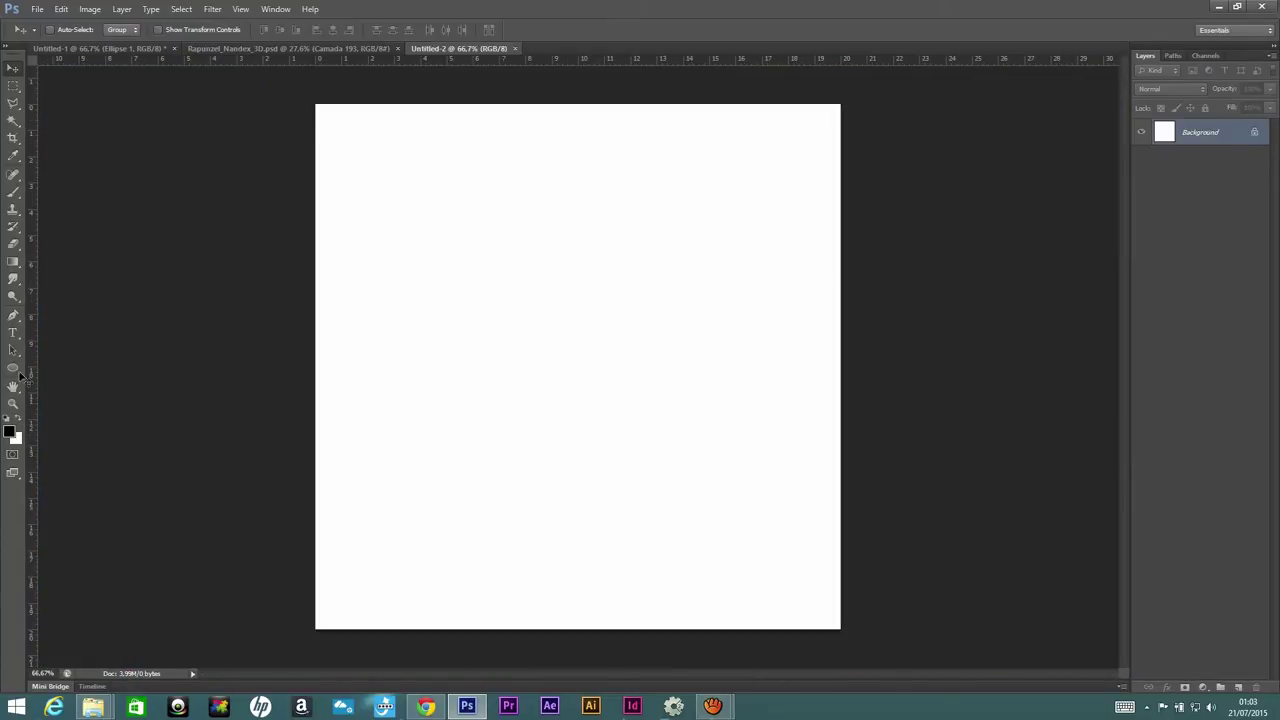
left_click(13, 368)
left_click(10, 431)
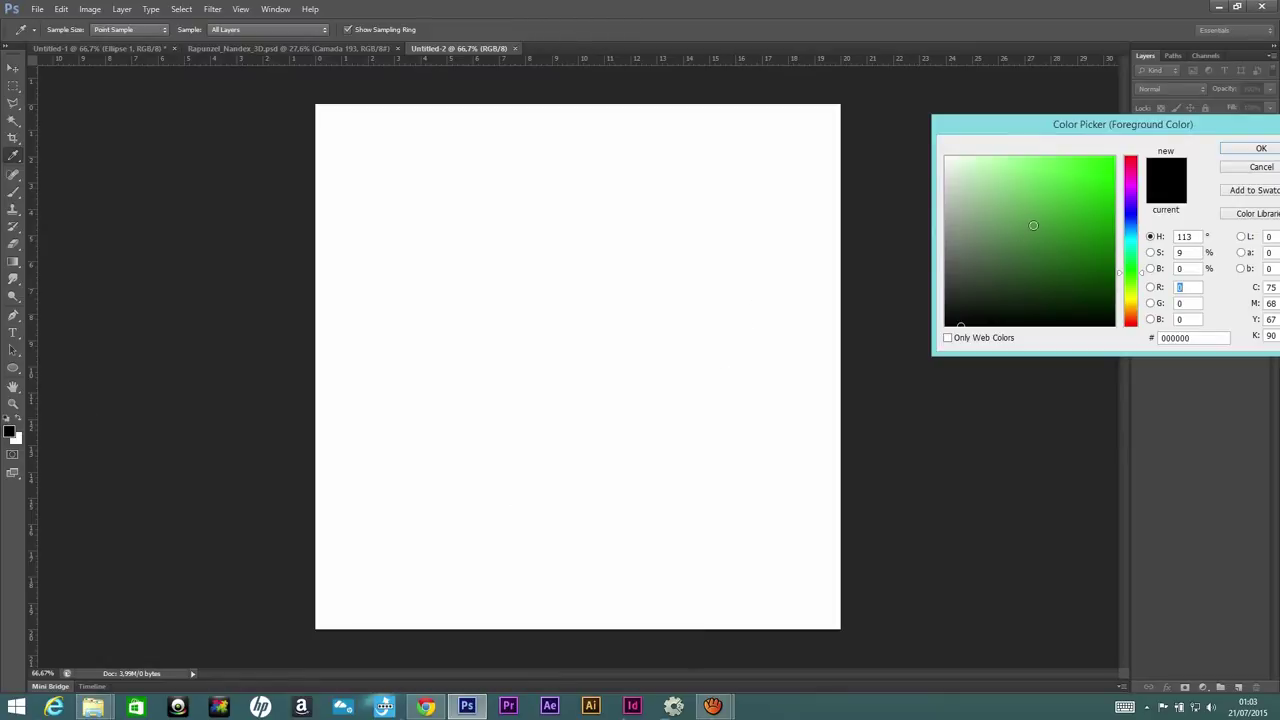
left_click(1113, 158)
left_click(1130, 158)
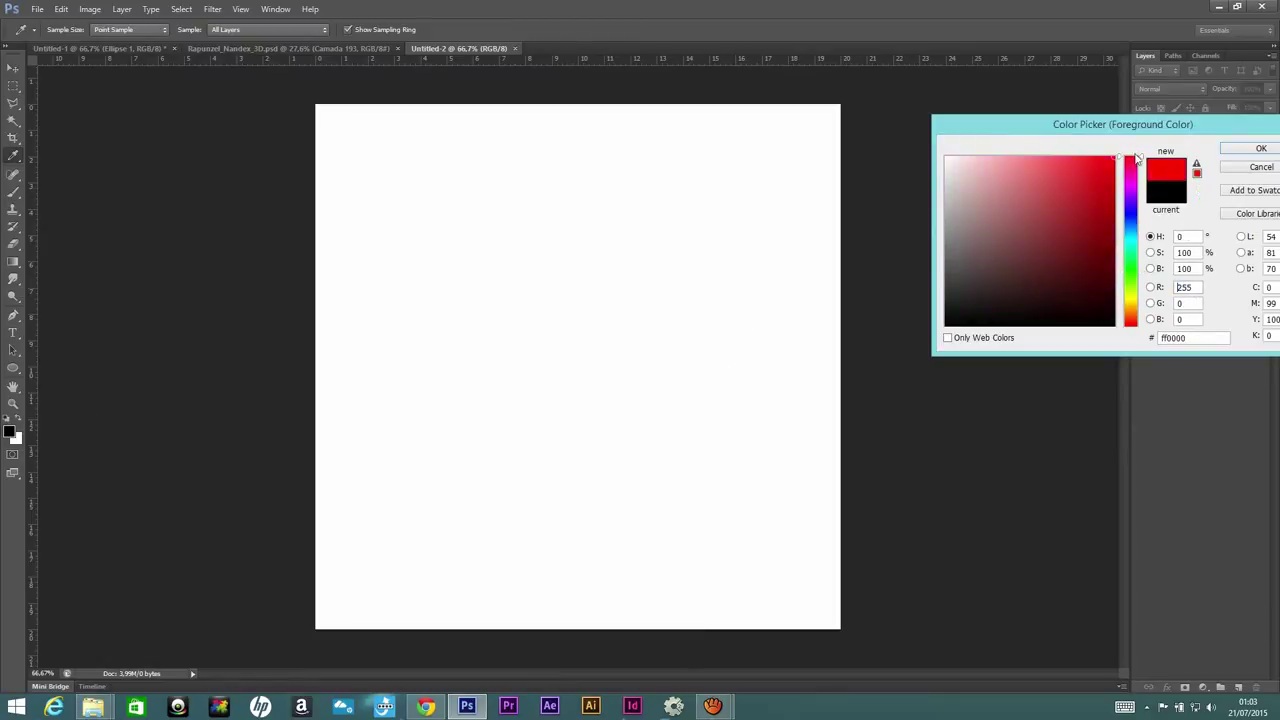
left_click(1258, 149)
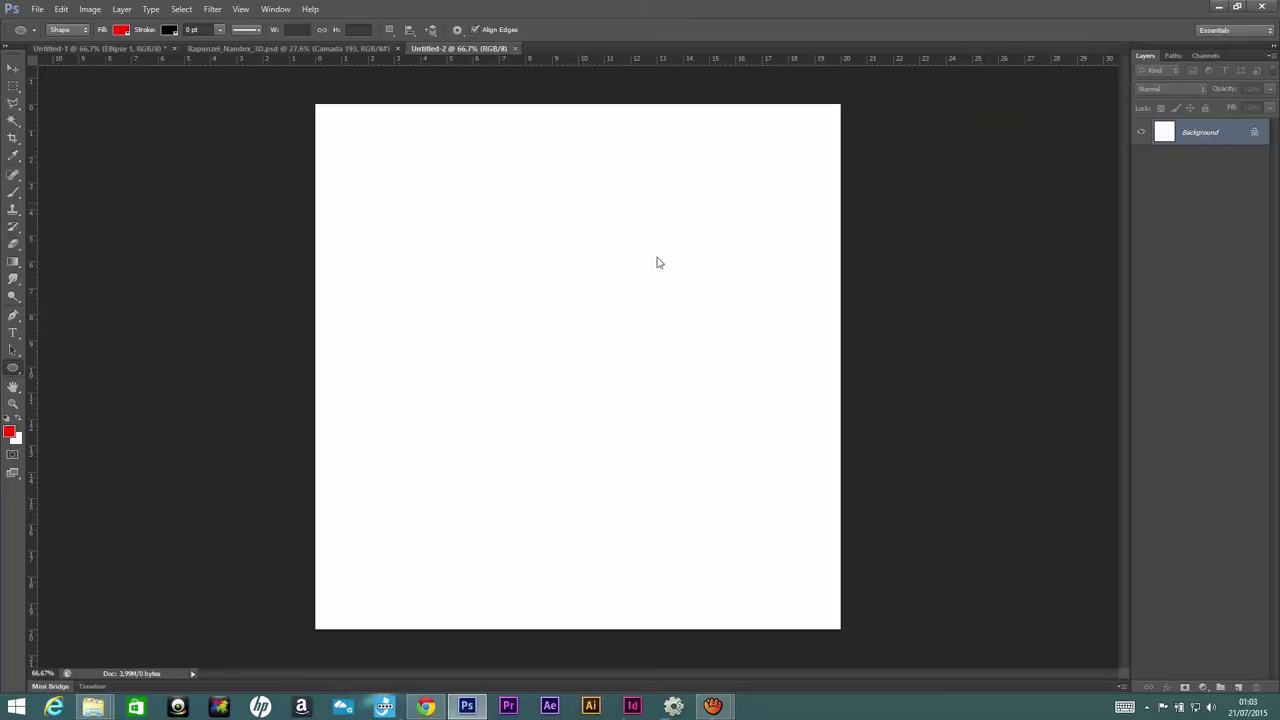
left_click_drag(413, 237, 745, 545)
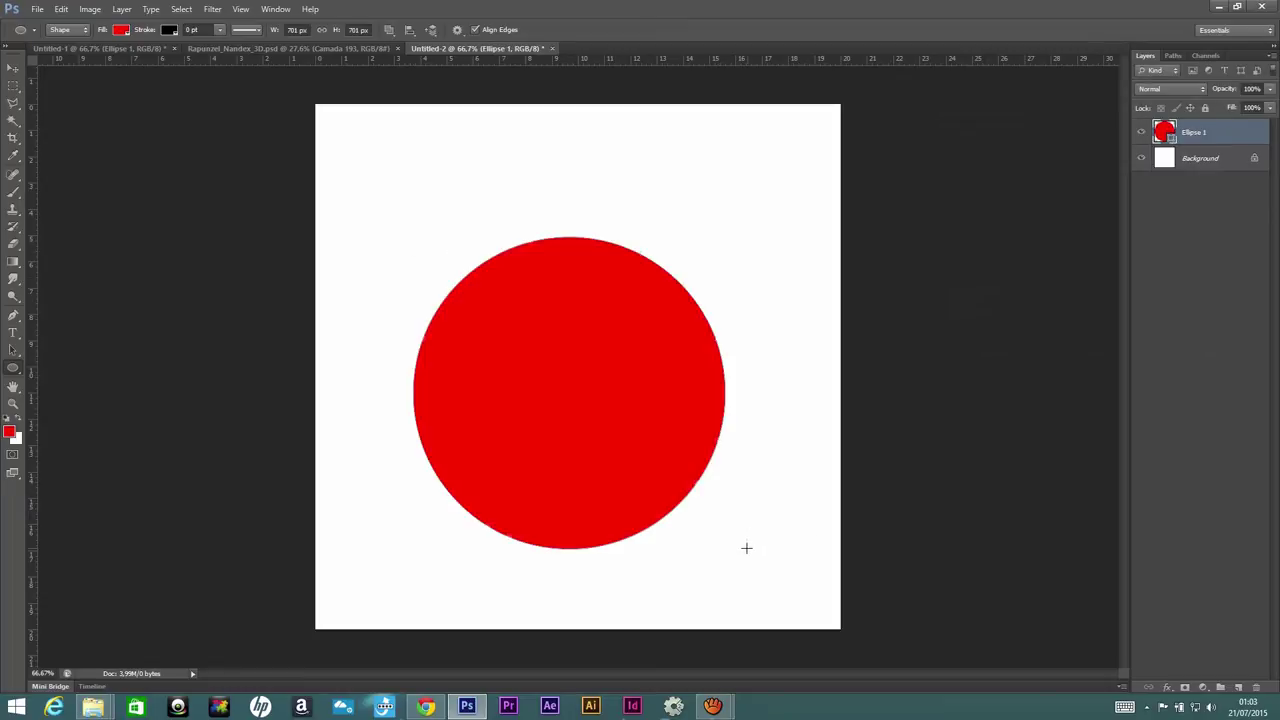
- Rasterize Ellipse 1, nudge the red circle upward, and add an empty layer above it
right_click(1225, 139)
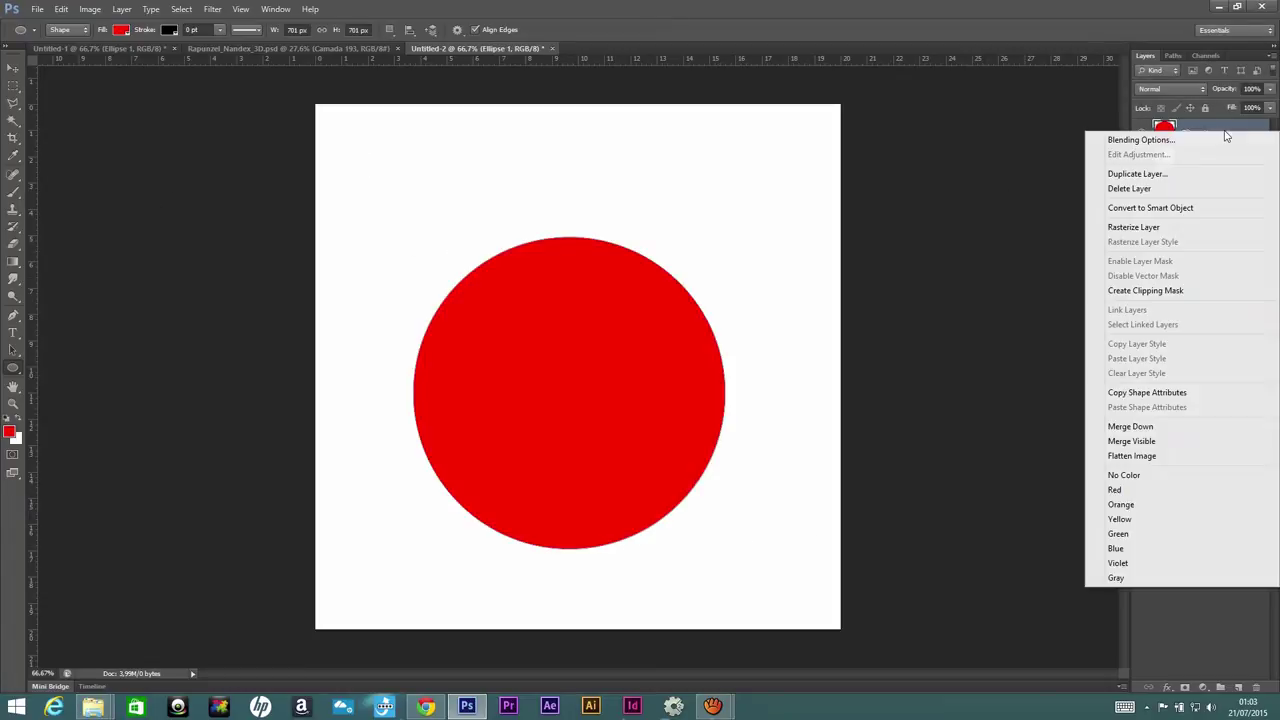
left_click(1167, 228)
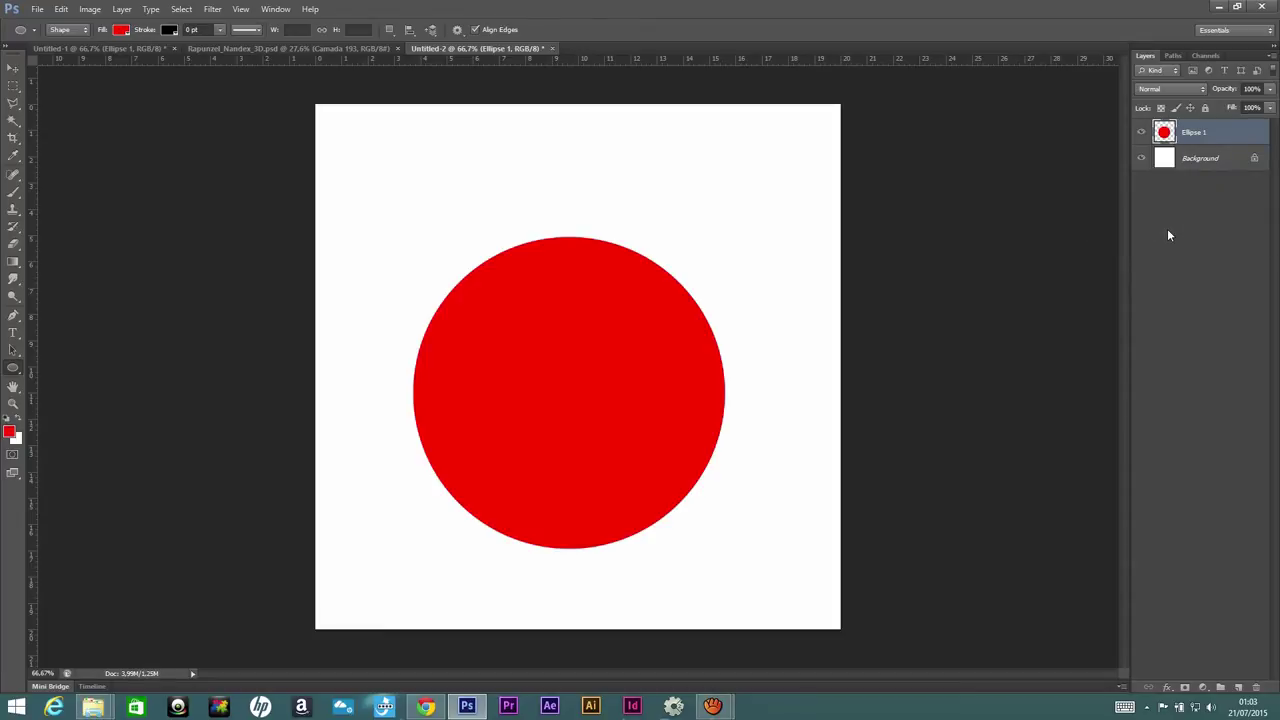
left_click(13, 67)
left_click_drag(620, 359, 624, 325)
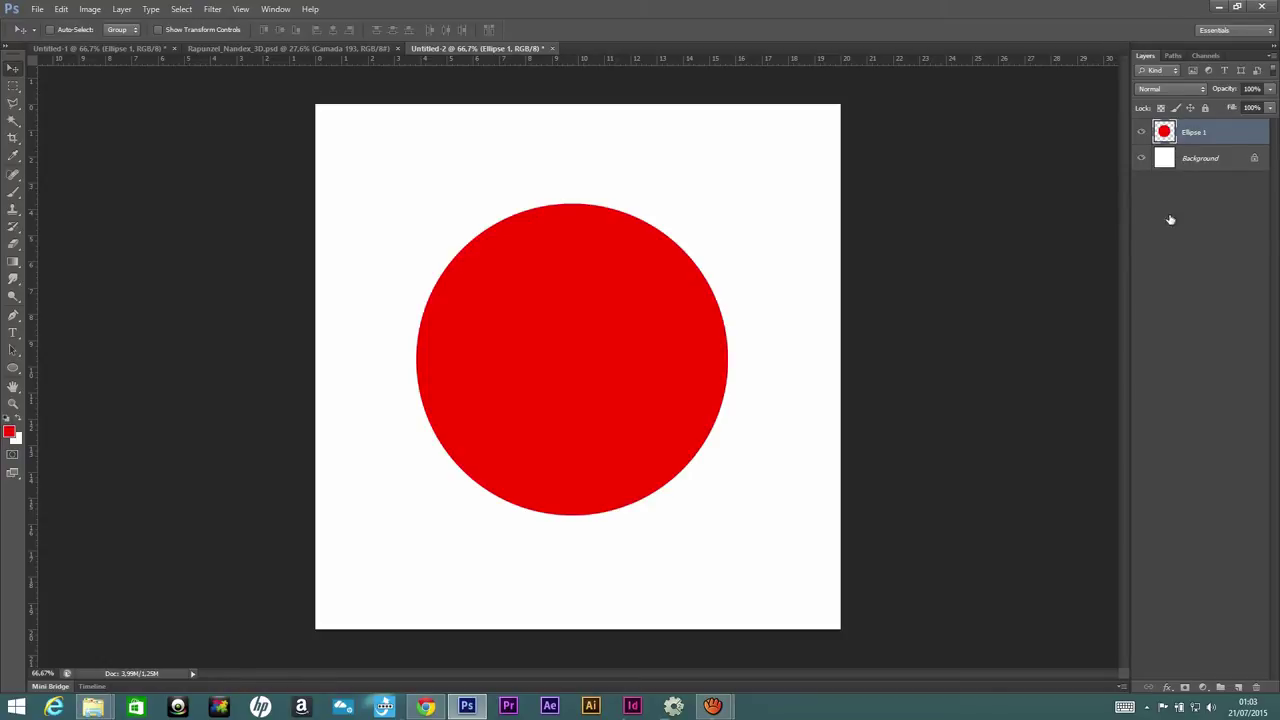
left_click(1240, 690)
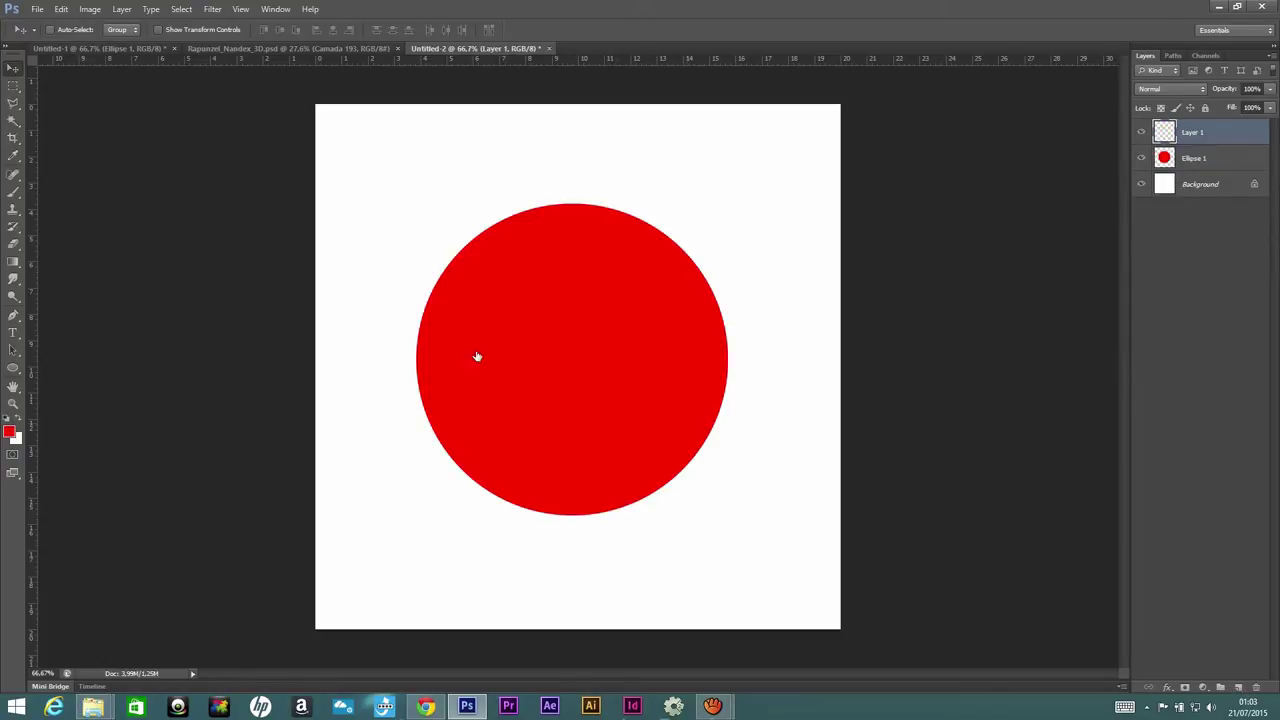
- Paint a soft pink patch over the circle's upper-left with a 74 px brush
left_click(13, 197)
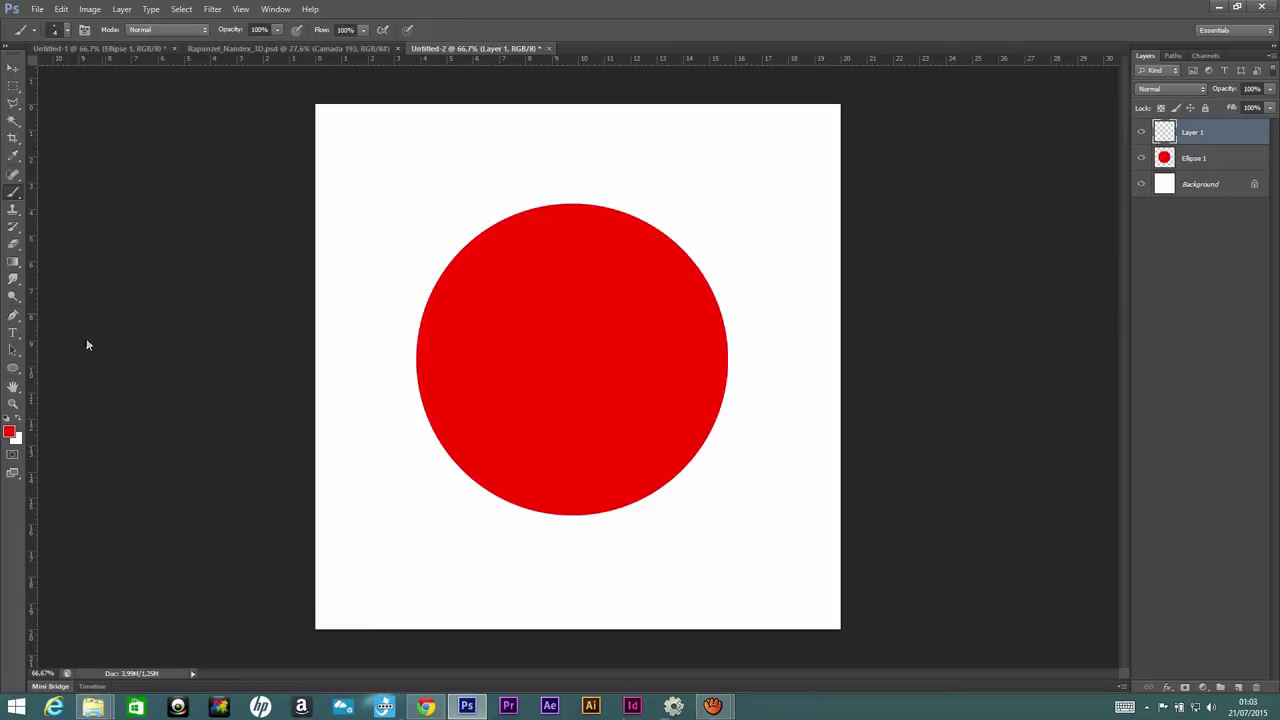
left_click(9, 431)
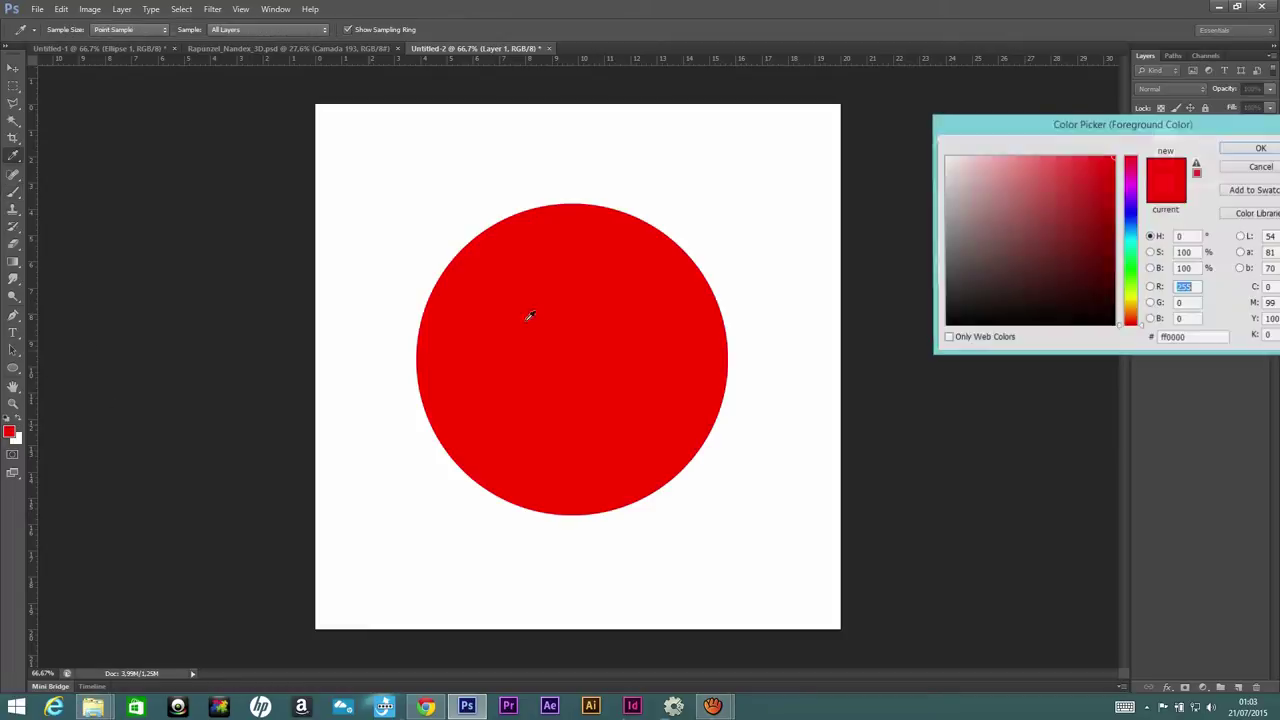
left_click(1067, 164)
left_click(1261, 149)
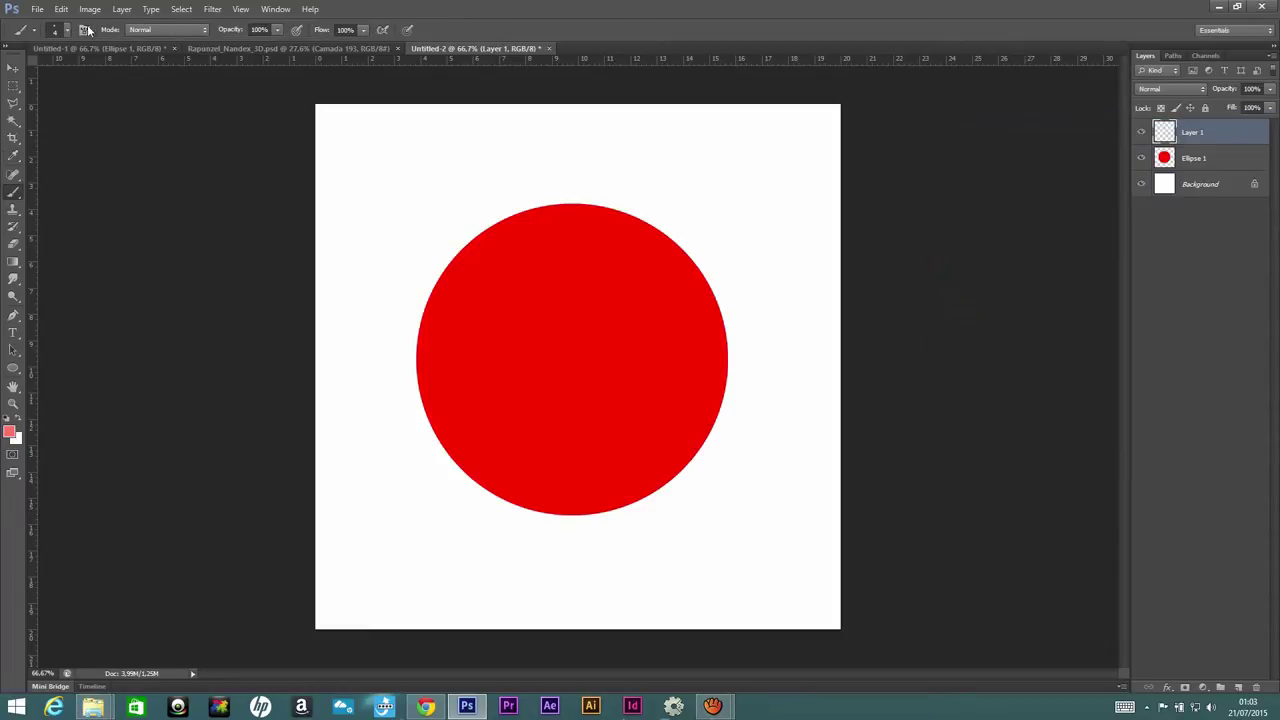
left_click(67, 30)
left_click(68, 72)
mouse_move(571, 200)
left_mouse_down()
mouse_move(569, 225)
mouse_move(408, 348)
left_mouse_up()
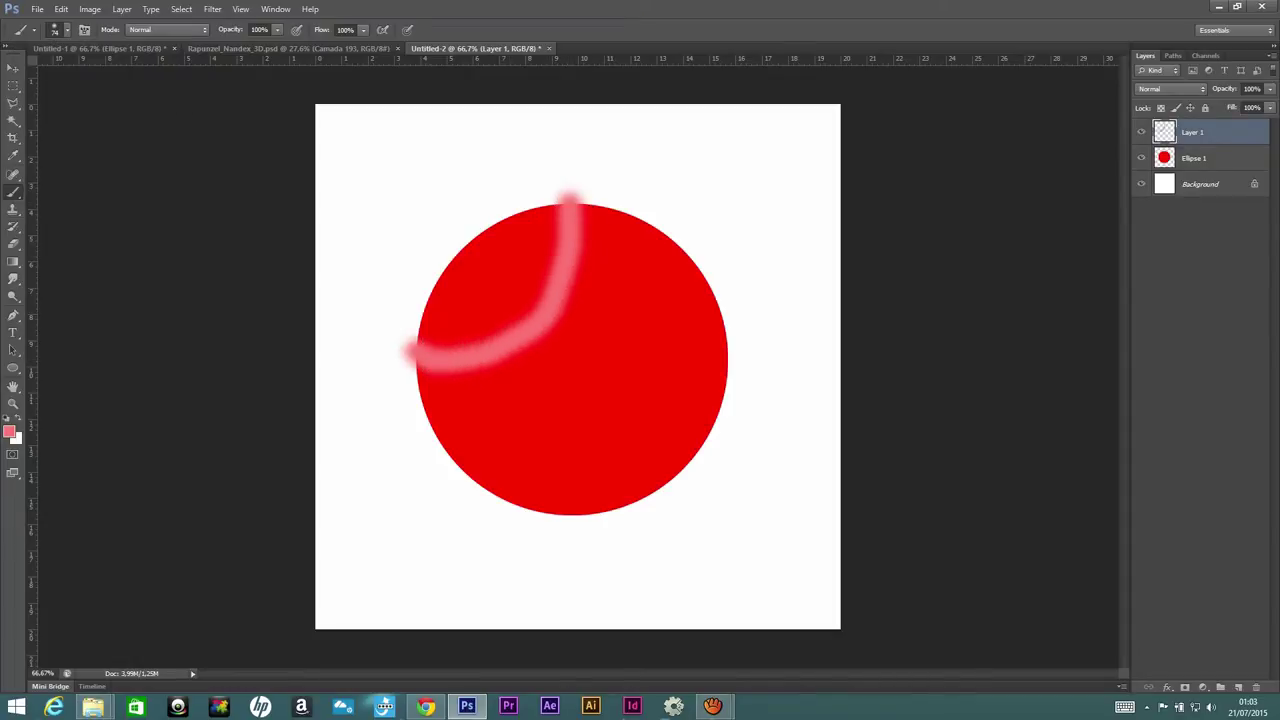
left_click(68, 32)
mouse_move(510, 218)
left_mouse_down()
mouse_move(469, 290)
mouse_move(577, 186)
left_mouse_up()
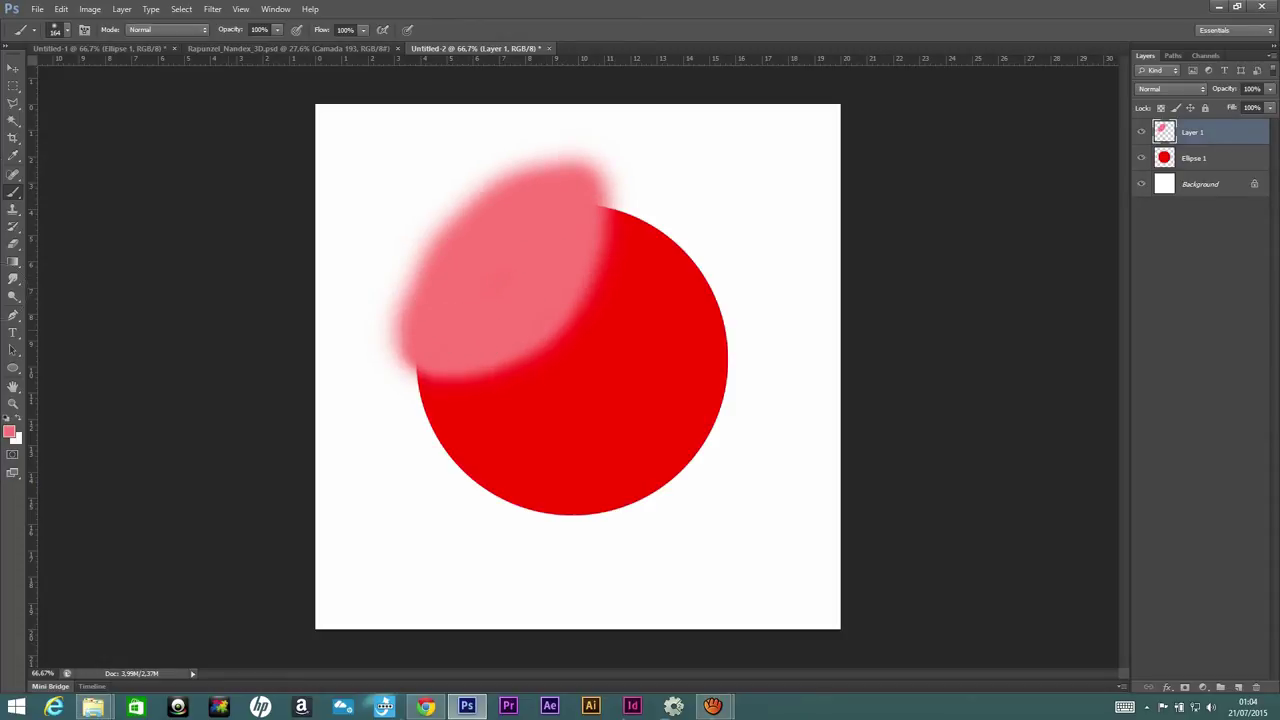
- Add lighter pink inside the patch and dab a white highlight on it
key("i")
left_click(10, 432)
left_click(1003, 150)
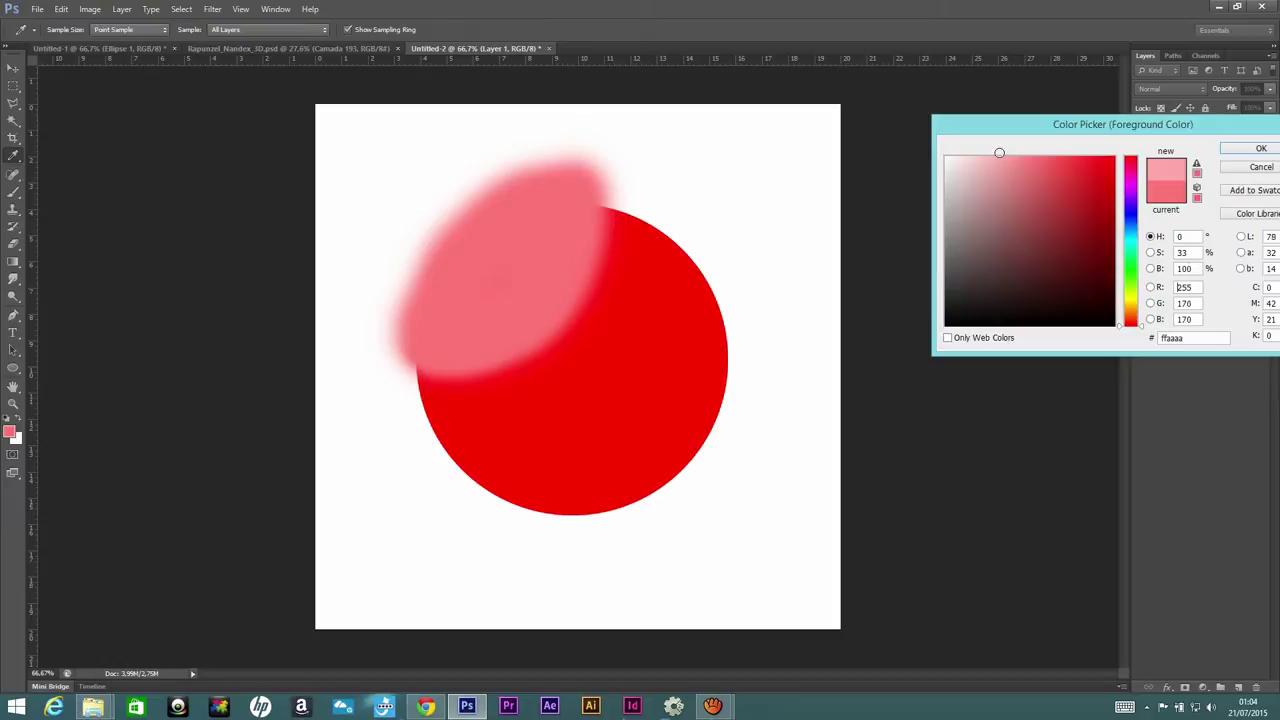
left_click(1261, 148)
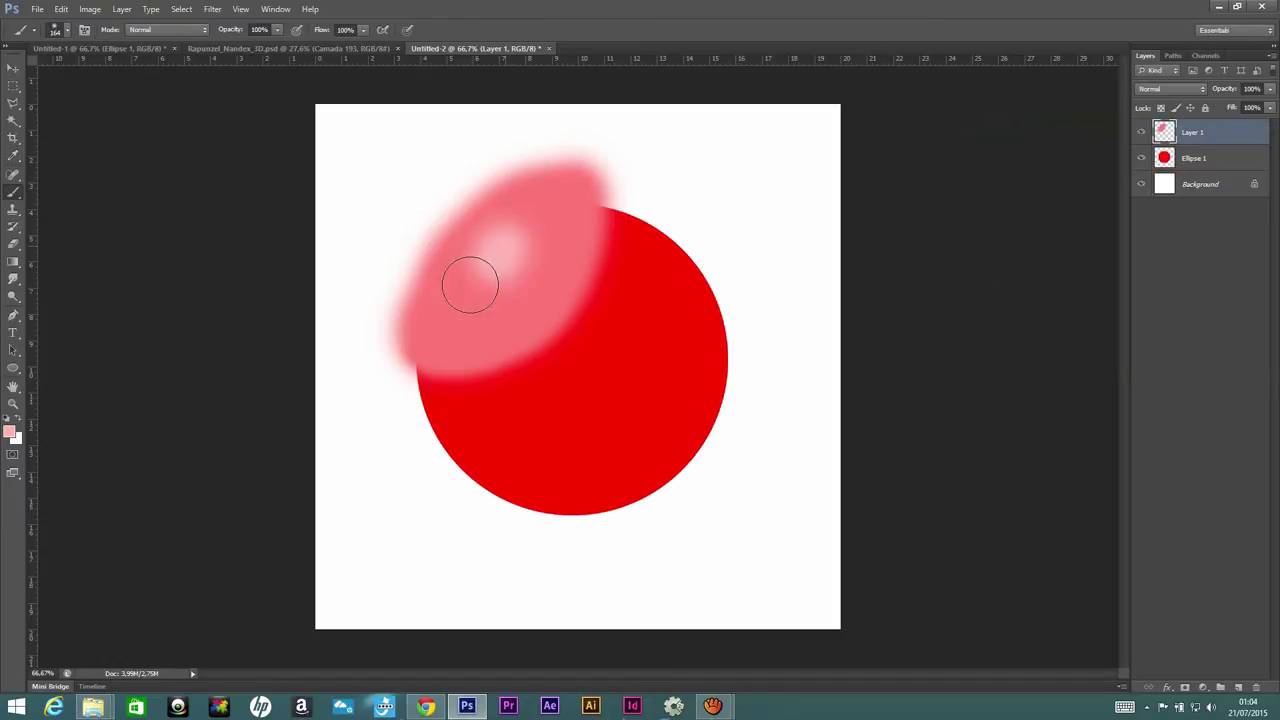
left_click_drag(471, 283, 475, 268)
left_click(364, 155, "alt")
left_click(490, 249)
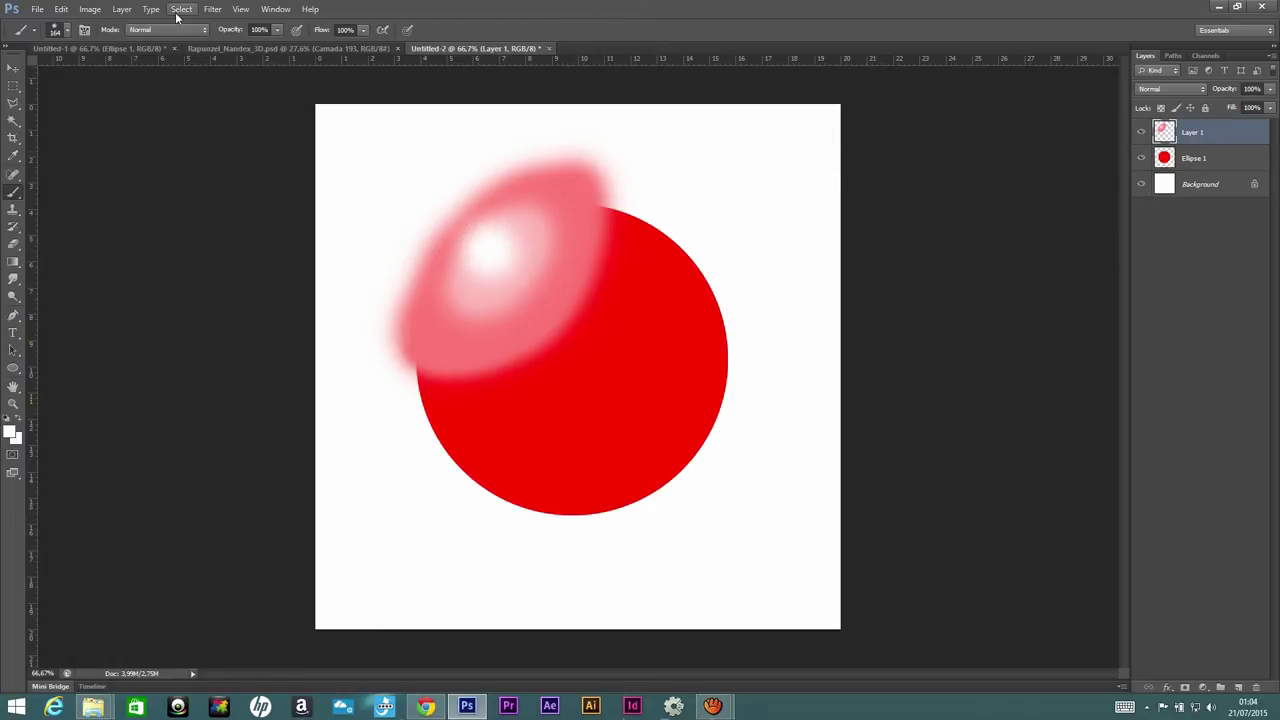
- Apply a Gaussian Blur with about 60.7 px radius to the pink highlight layer
left_click(214, 10)
mouse_move(220, 144)
left_click(140, 237)
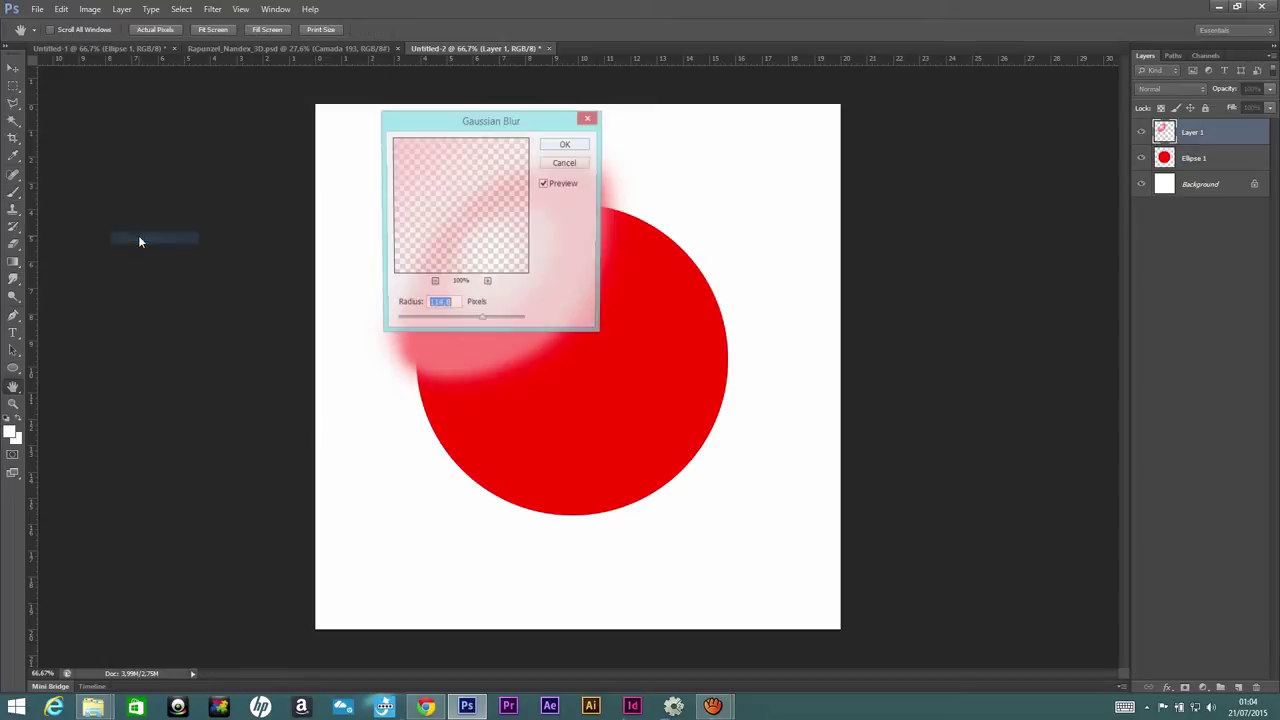
left_click_drag(478, 122, 971, 117)
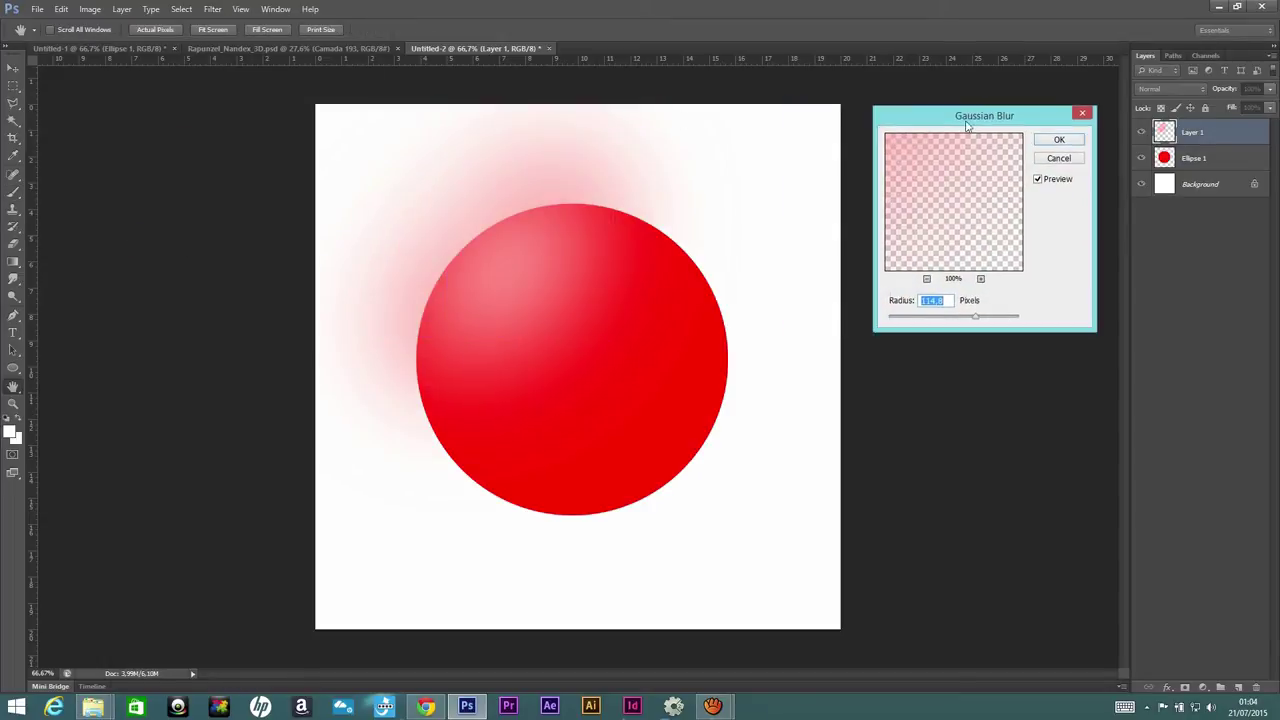
left_click_drag(975, 319, 970, 318)
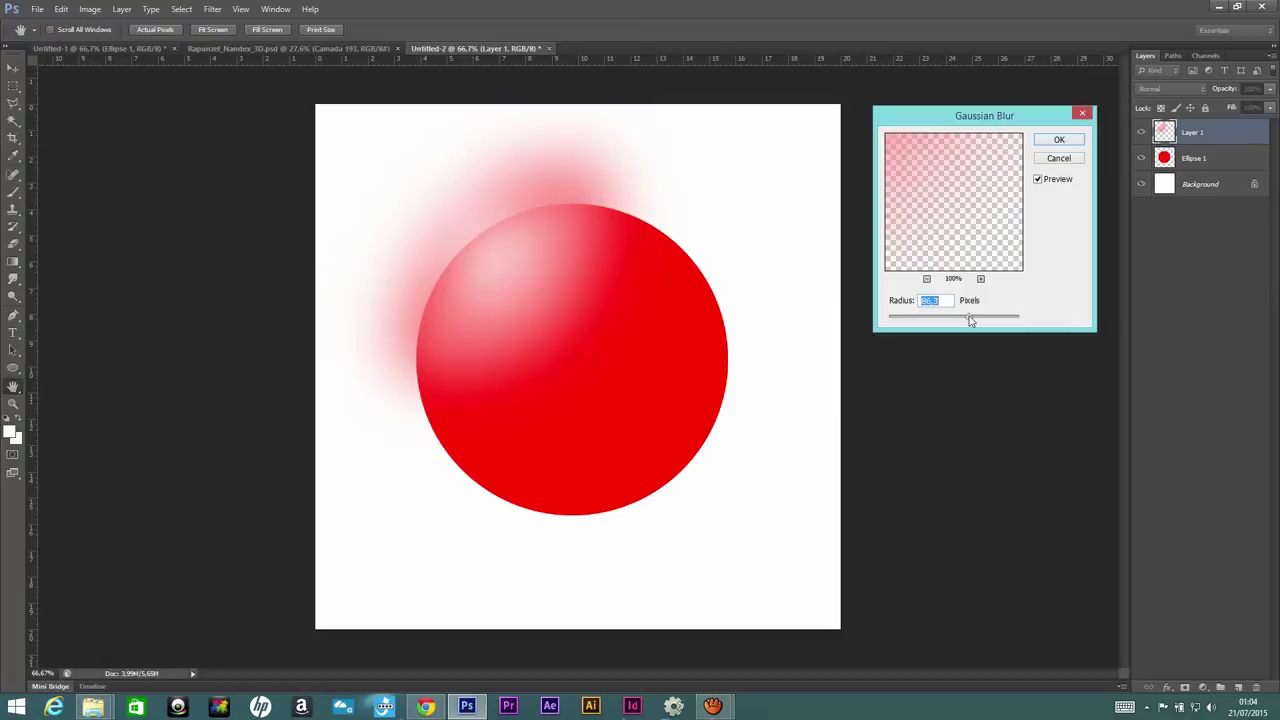
left_click(1052, 140)
key("b")
left_click(13, 121)
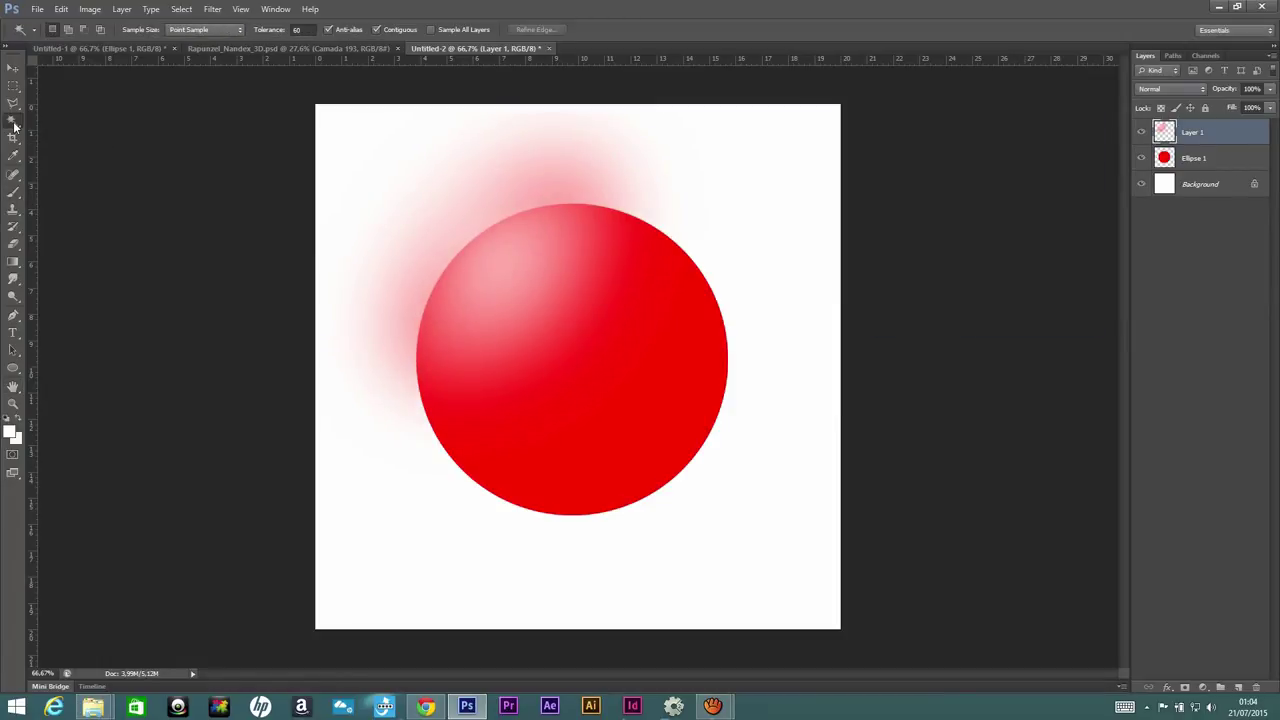
- With the Magic Wand, select the white around Ellipse 1 and delete that area from Layer 1
right_click(13, 125)
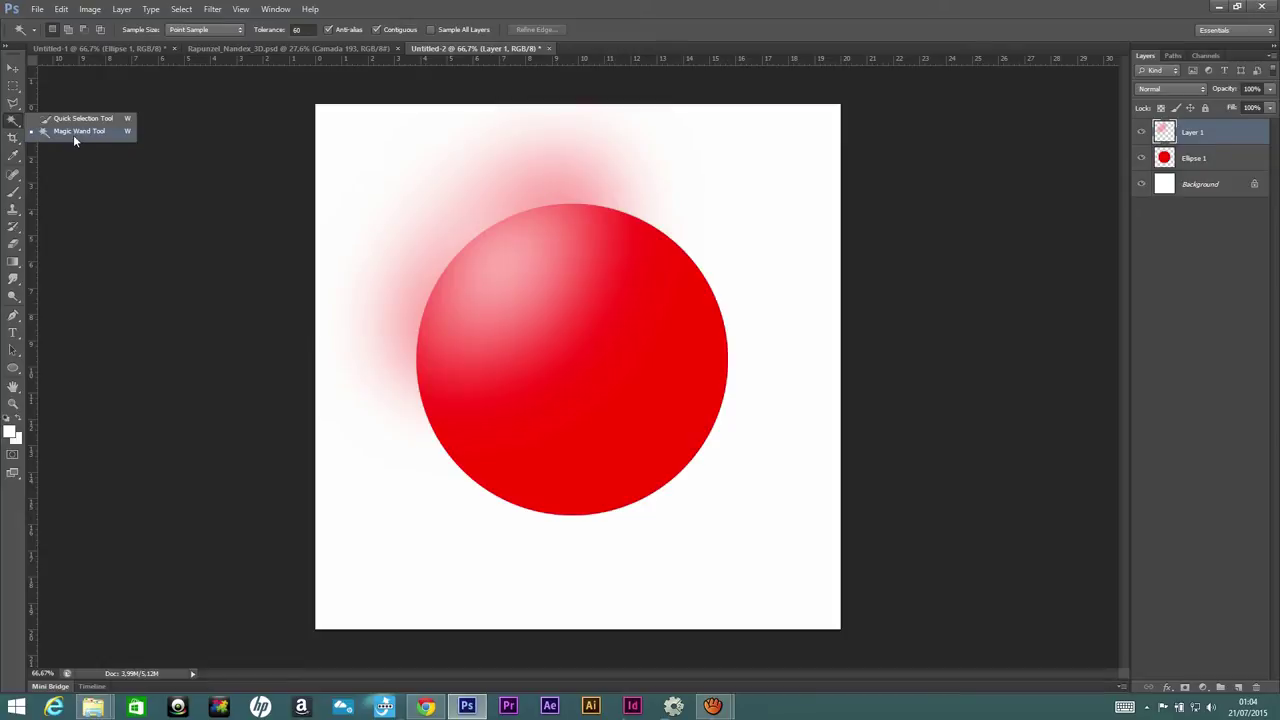
left_click(74, 133)
left_click(1205, 160)
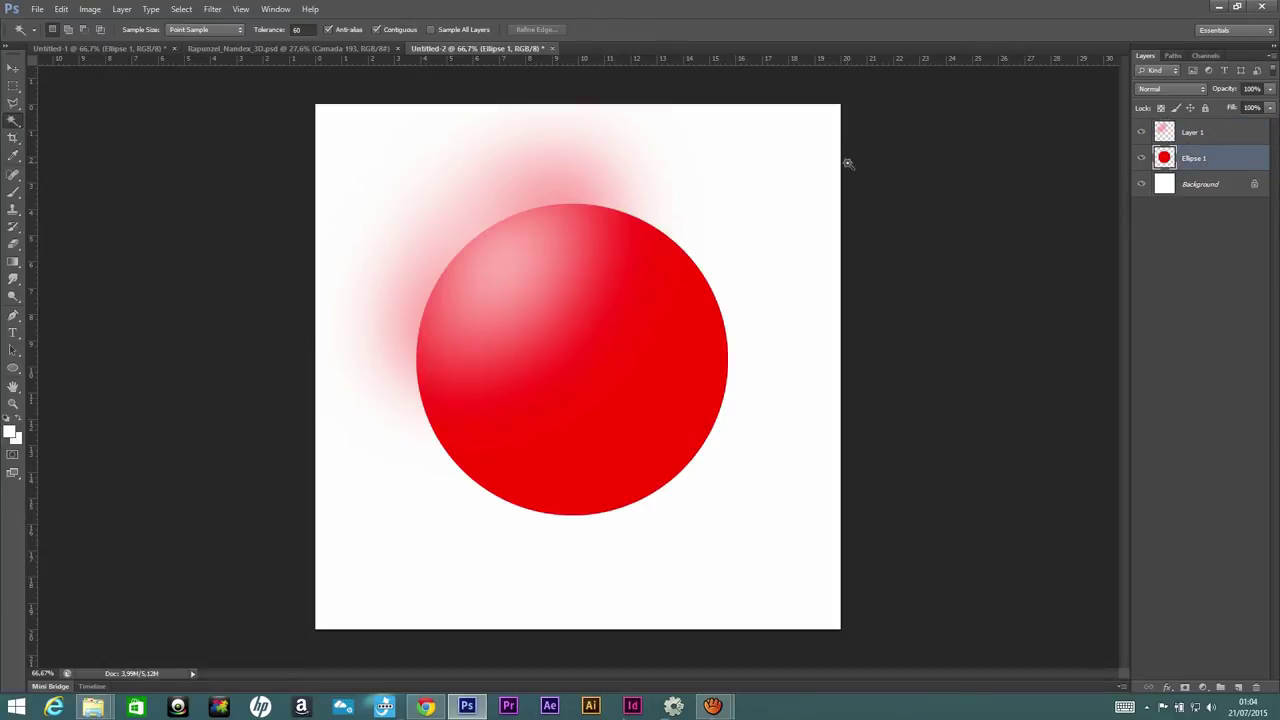
left_click(645, 156)
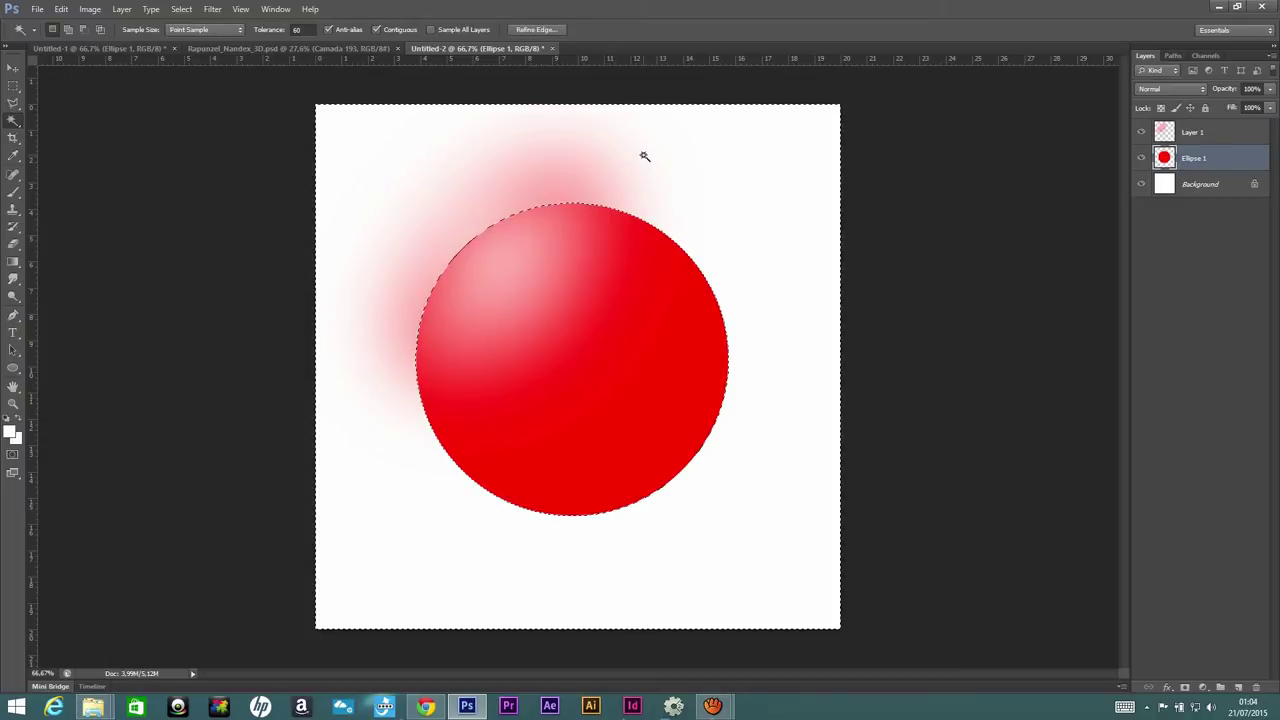
left_click(1227, 135)
key("Delete")
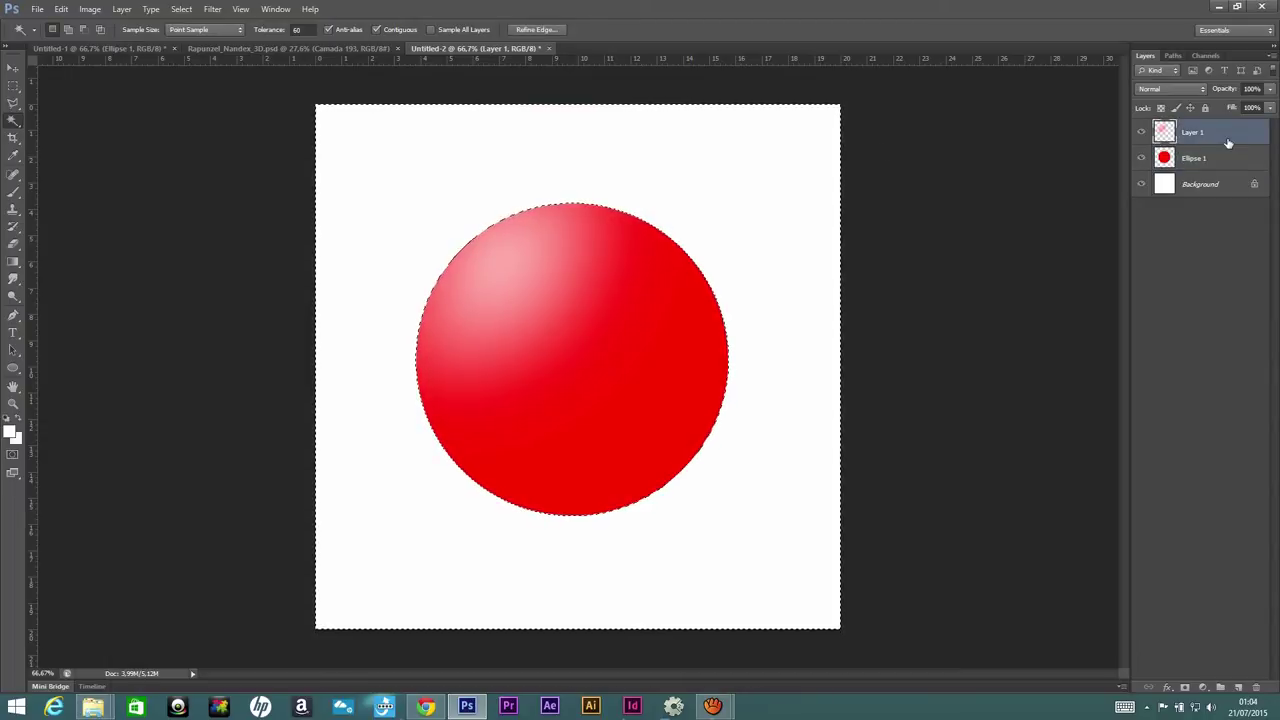
- Undo and deselect, reselect the white background, then delete the glow spilling outside the circle
left_click(1214, 160)
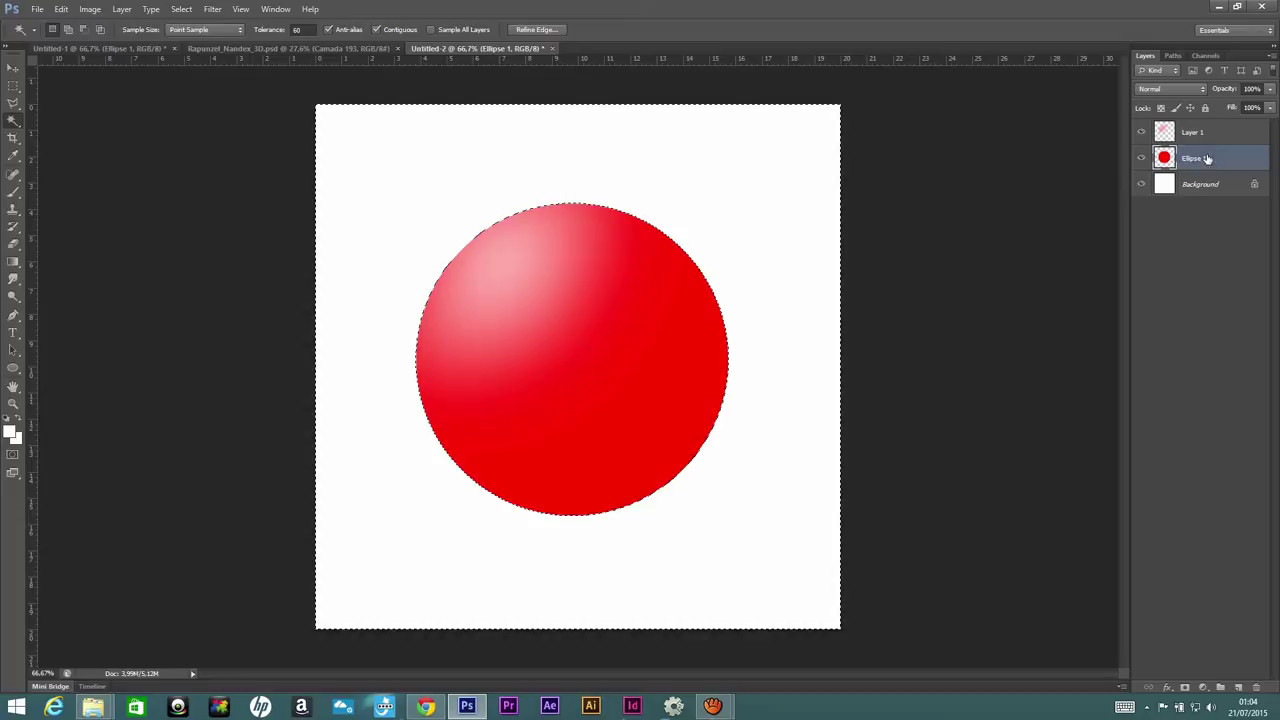
key("ctrl+d")
key("ctrl+alt+z")
key("ctrl+alt+z")
key("ctrl+d")
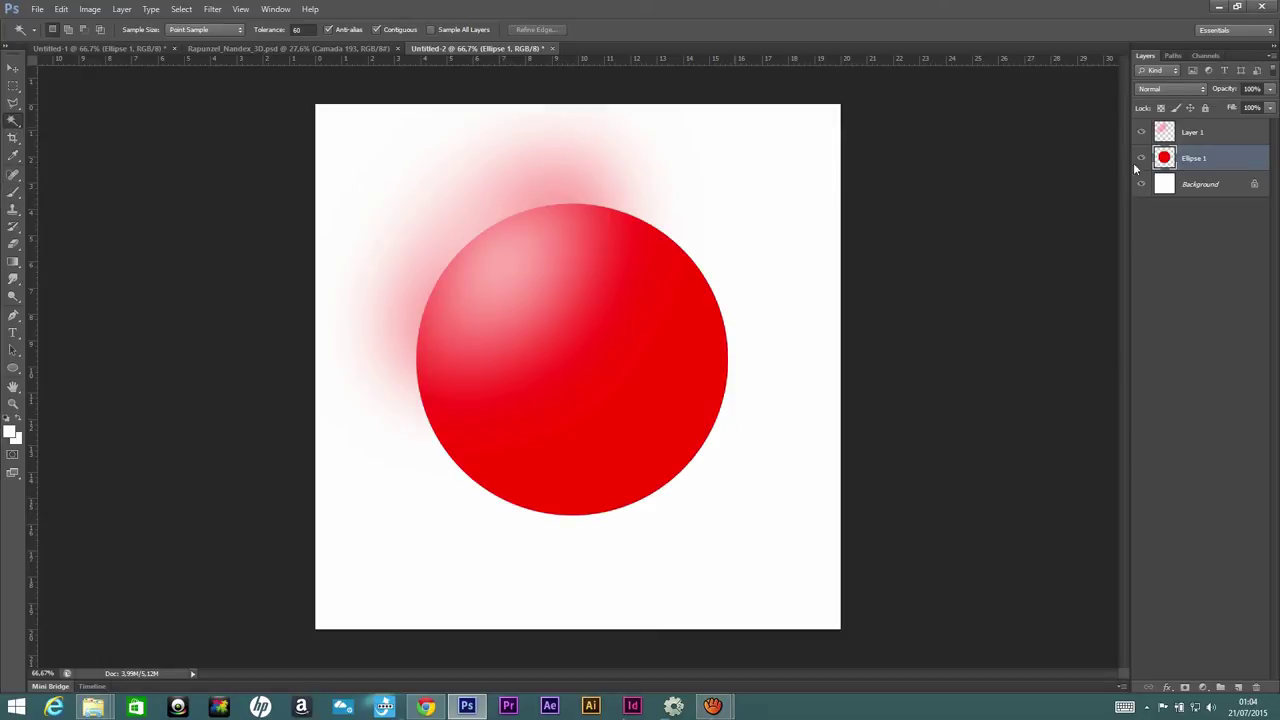
left_click(786, 166)
left_click(1141, 132)
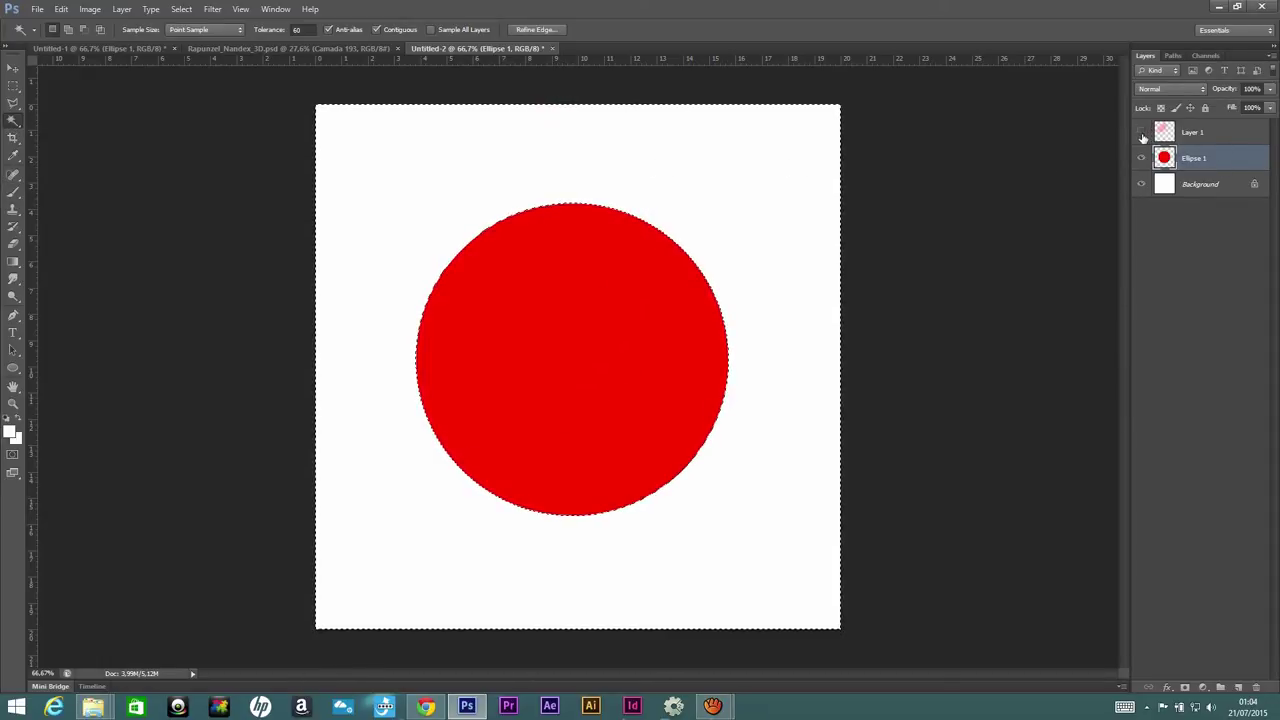
left_click(1141, 132)
left_click(1195, 132)
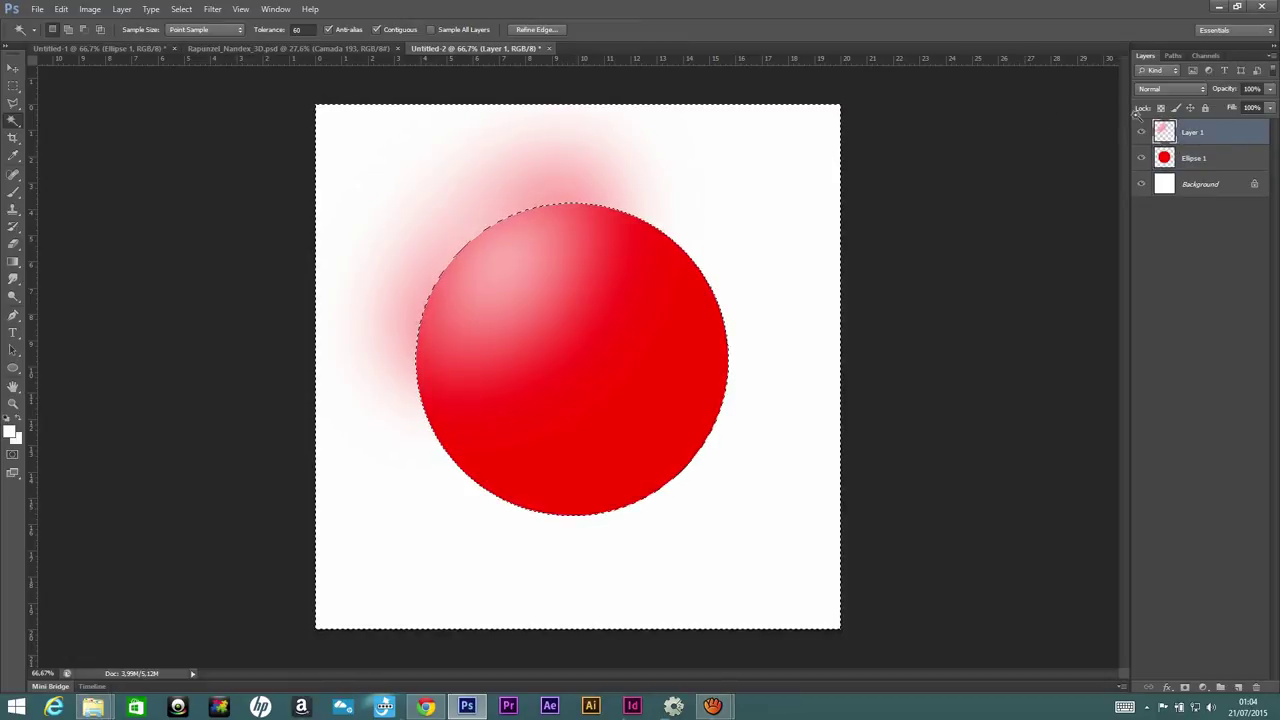
key("Delete")
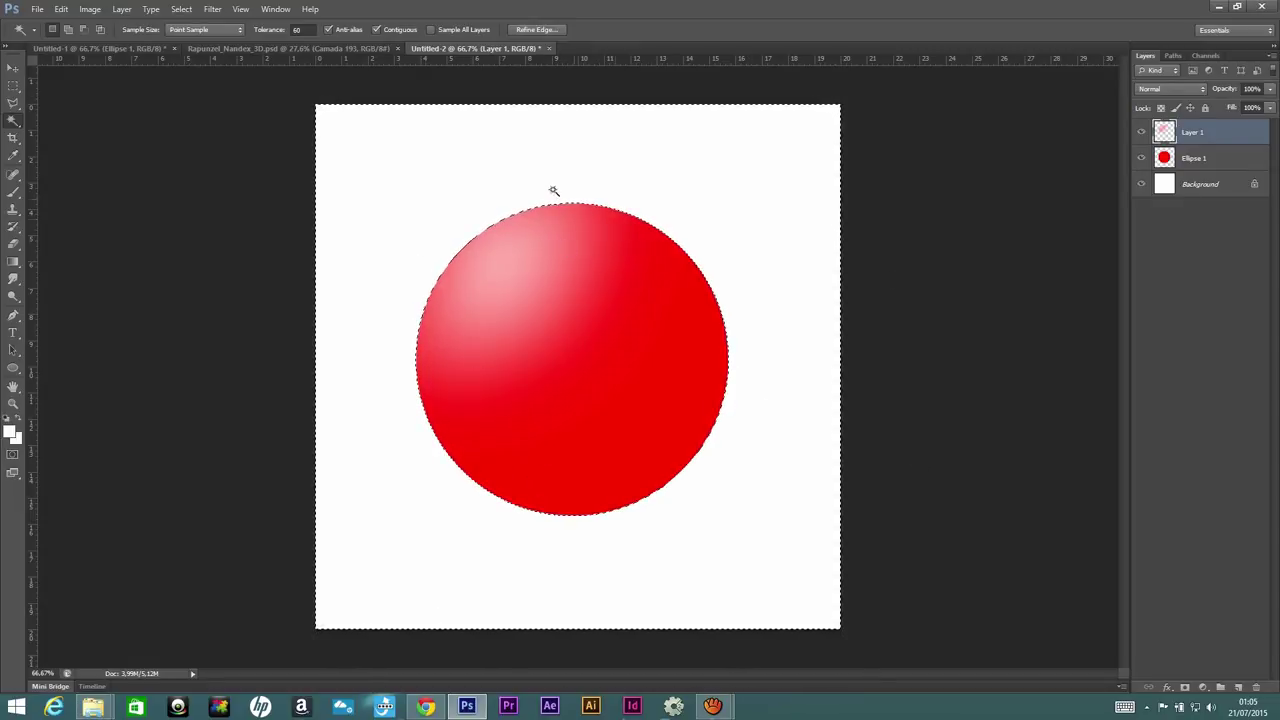
- Choose a very dark red foreground colour for the brush
key("i")
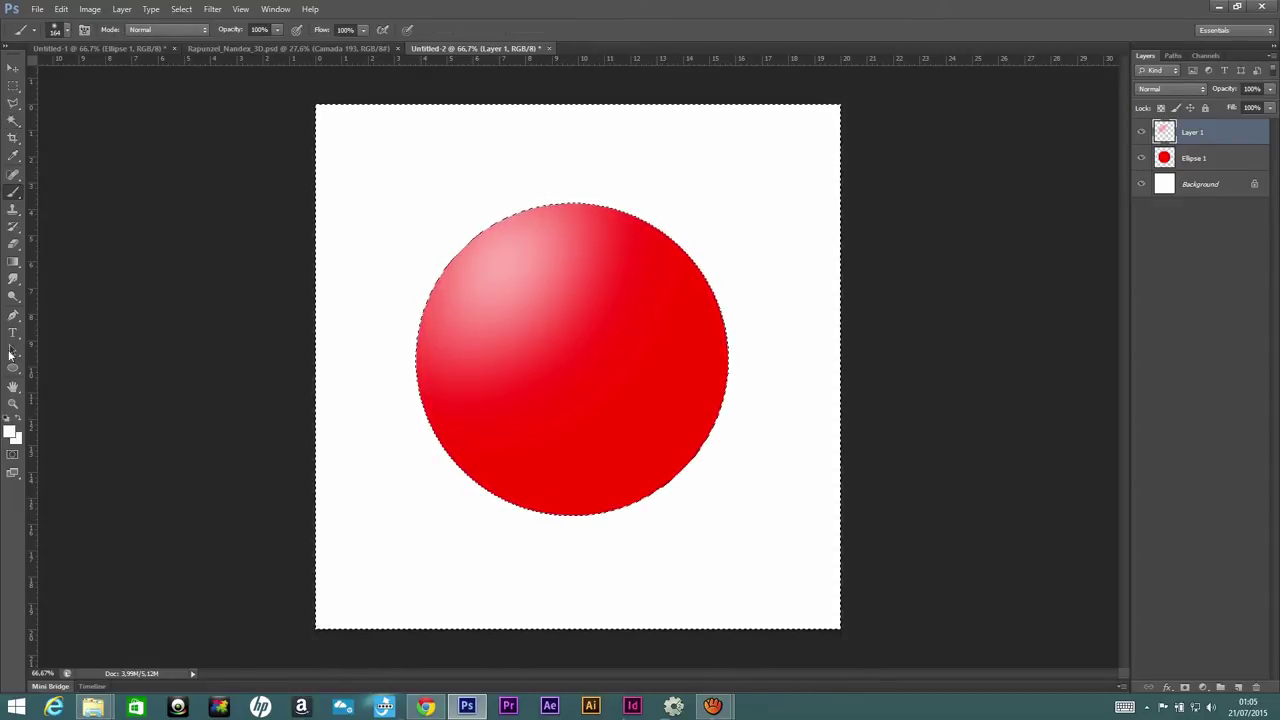
left_click(11, 432)
left_click_drag(1062, 262, 1115, 296)
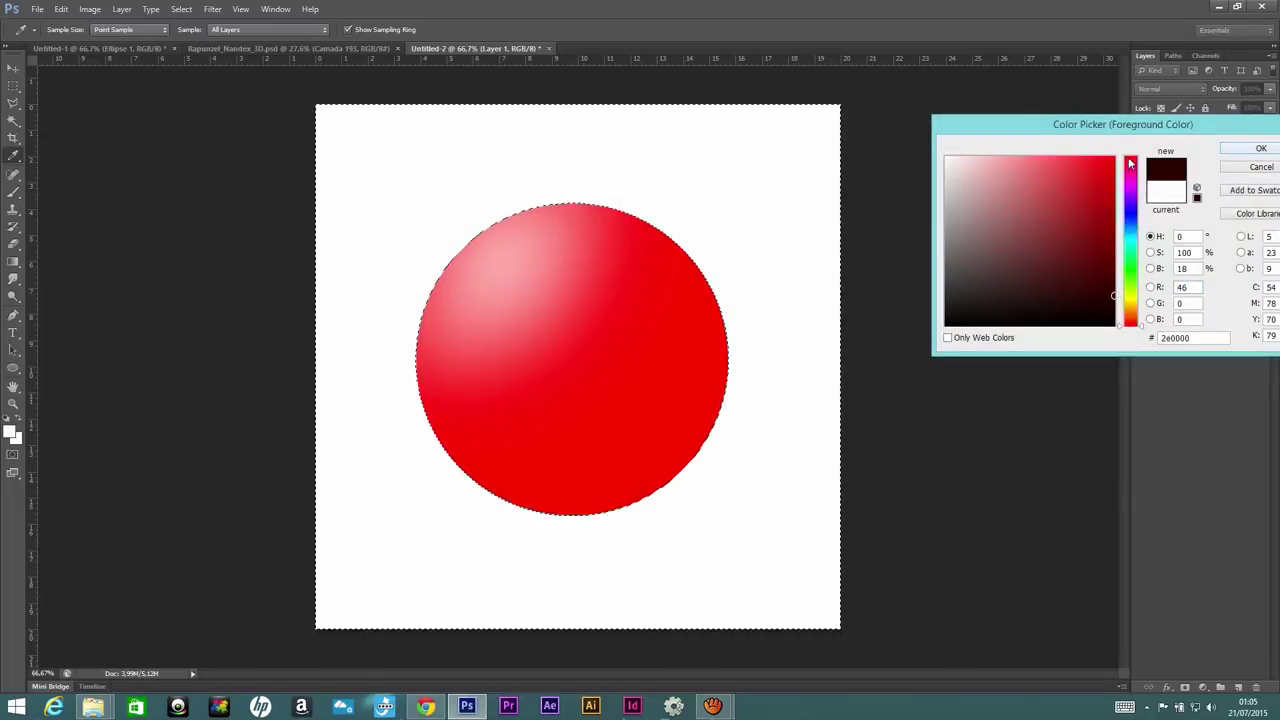
left_click(1261, 148)
key("b")
- Paint a test stroke on the sphere, undo it, deselect, and add Layer 2
mouse_move(435, 138)
left_mouse_down()
mouse_move(457, 271)
mouse_move(377, 399)
mouse_move(749, 520)
mouse_move(712, 240)
left_mouse_up()
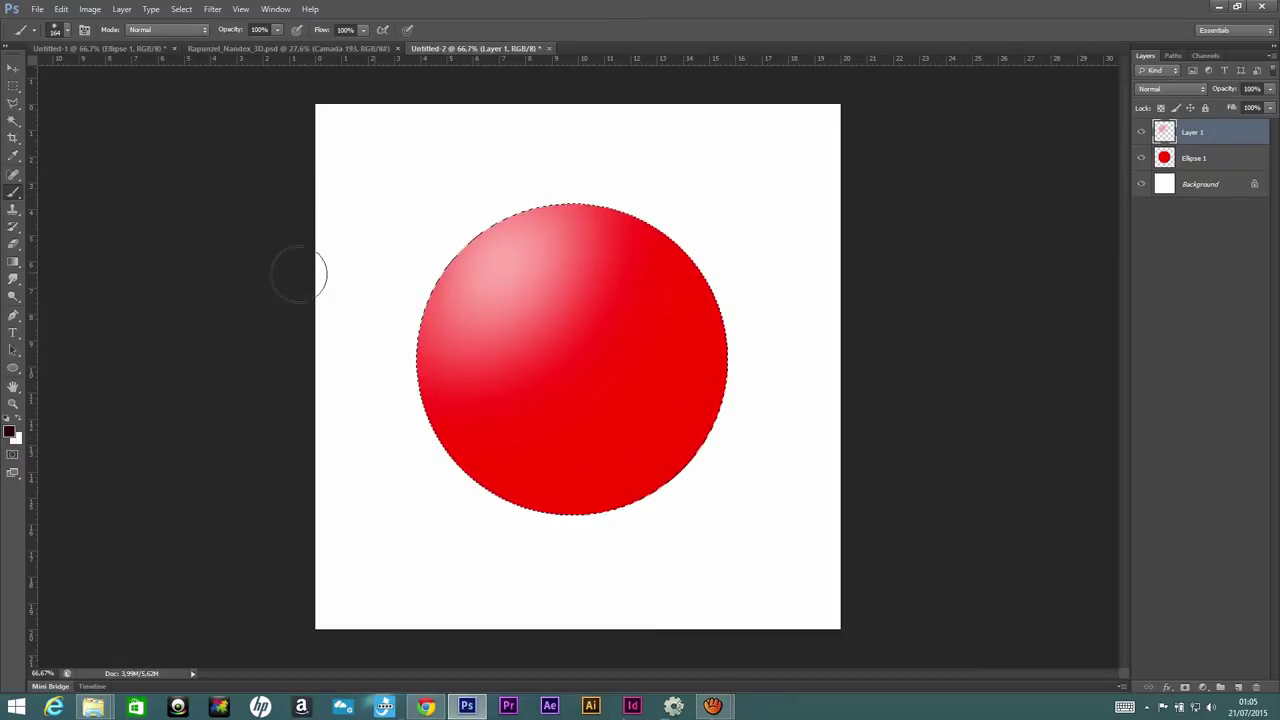
left_click_drag(446, 251, 653, 503)
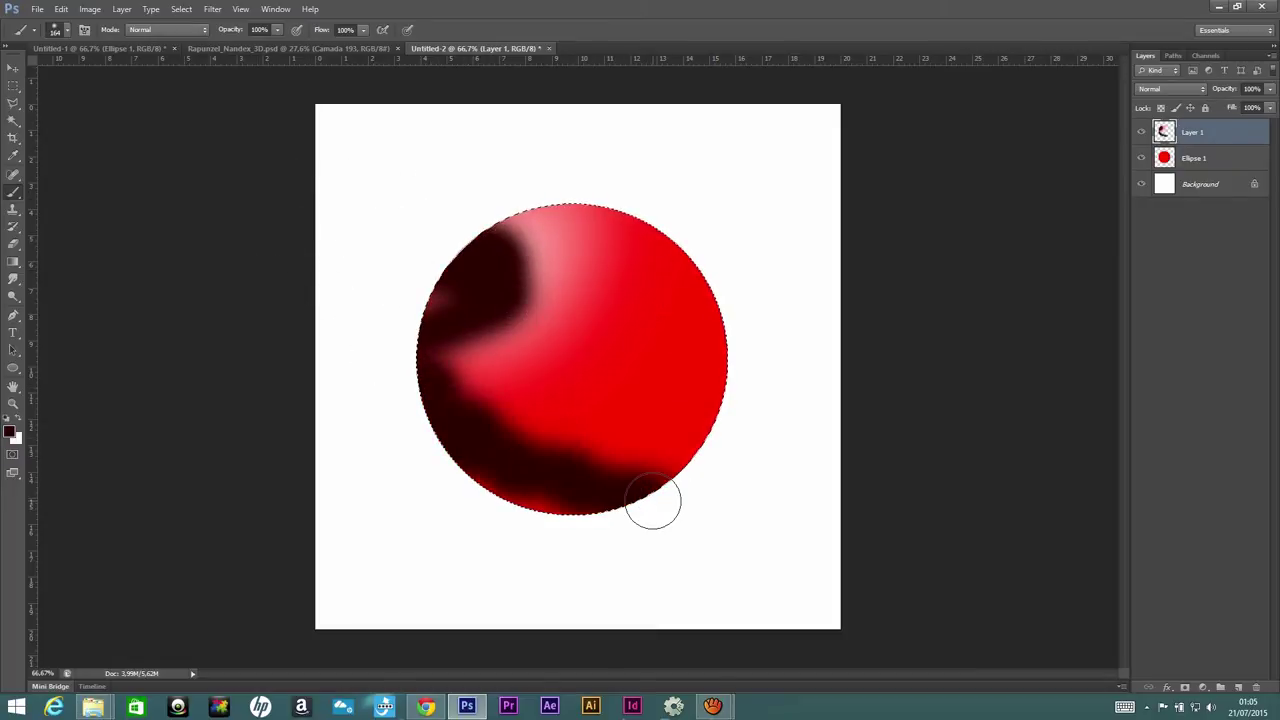
key("ctrl+z")
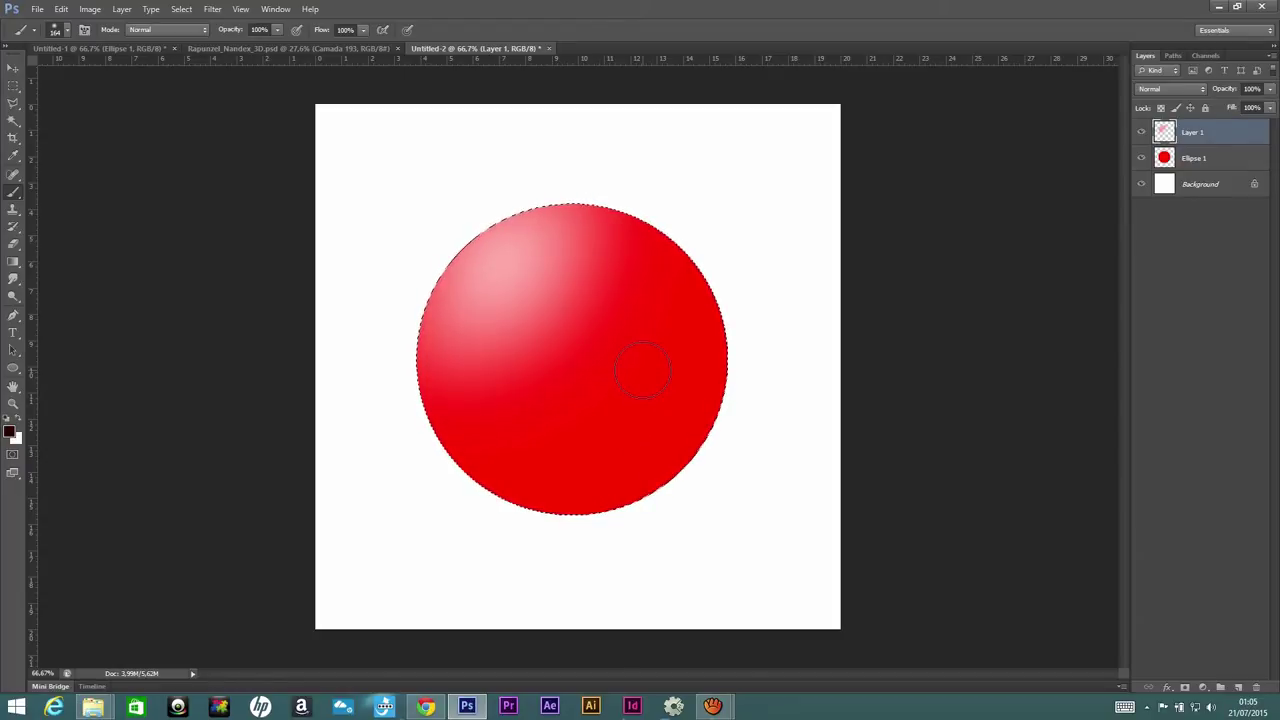
key("ctrl+d")
left_click(1238, 688)
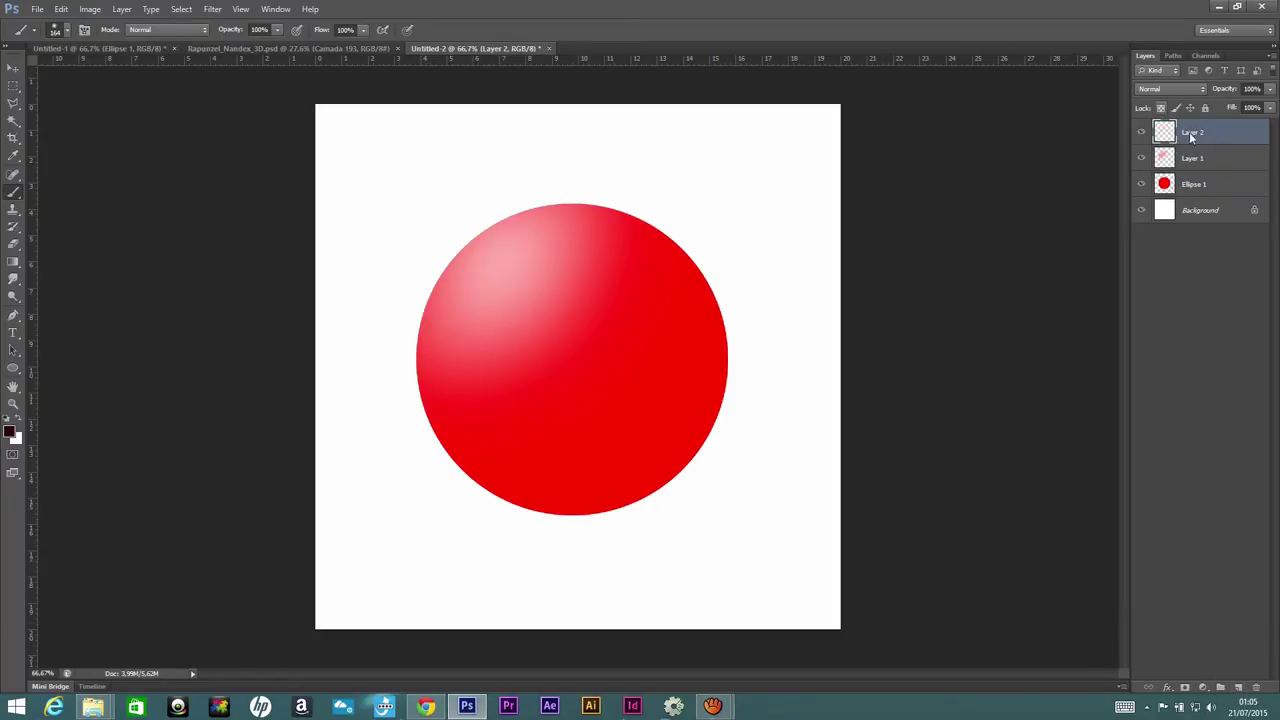
- Paint a dark red shadow around the sphere's right and bottom edge on Layer 2
left_click(9, 431)
left_click(697, 374)
left_click(1099, 269)
left_click(1245, 152)
left_click(741, 376)
mouse_move(735, 398)
left_mouse_down()
mouse_move(700, 463)
mouse_move(651, 503)
mouse_move(530, 540)
mouse_move(651, 486)
mouse_move(737, 343)
mouse_move(739, 292)
mouse_move(709, 429)
mouse_move(609, 514)
mouse_move(470, 530)
left_mouse_up()
mouse_move(310, 90)
left_mouse_down()
mouse_move(488, 254)
mouse_move(500, 214)
mouse_move(349, 237)
left_mouse_up()
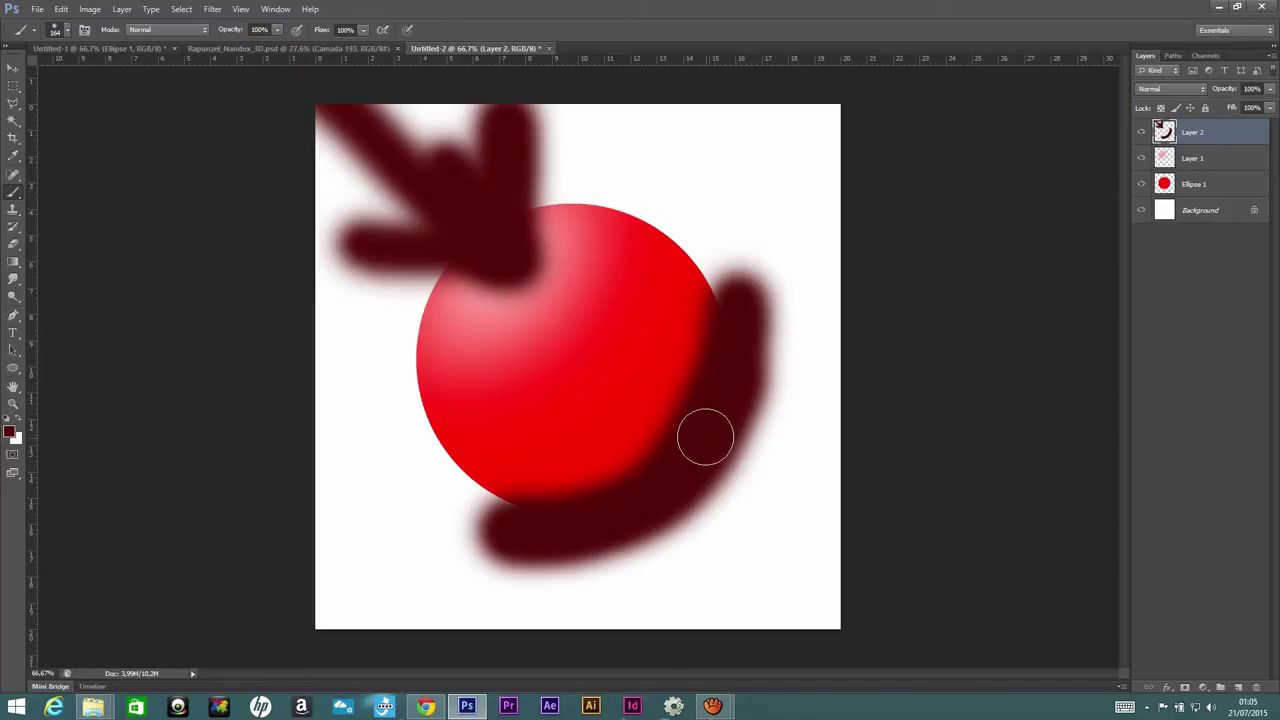
key("ctrl+z")
- Apply a Gaussian Blur of about 42.8 px to the shadow
left_click(212, 9)
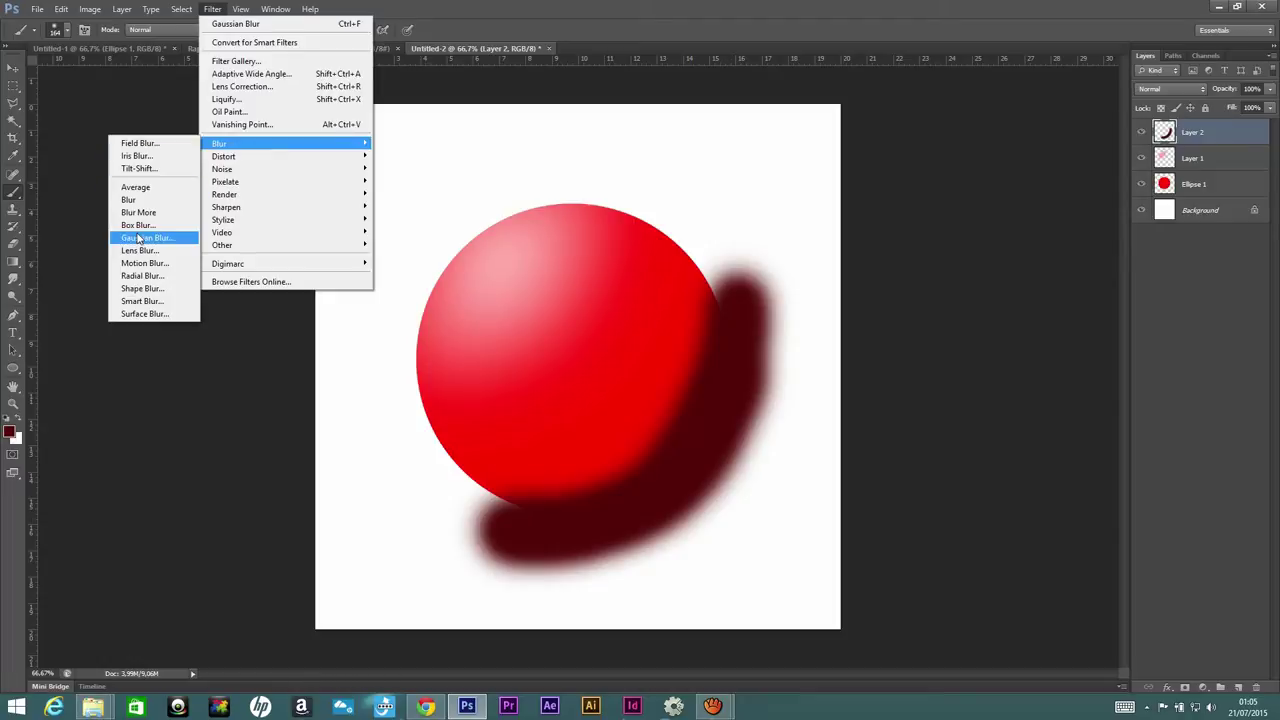
mouse_move(285, 143)
left_click(147, 238)
left_click_drag(948, 316, 958, 318)
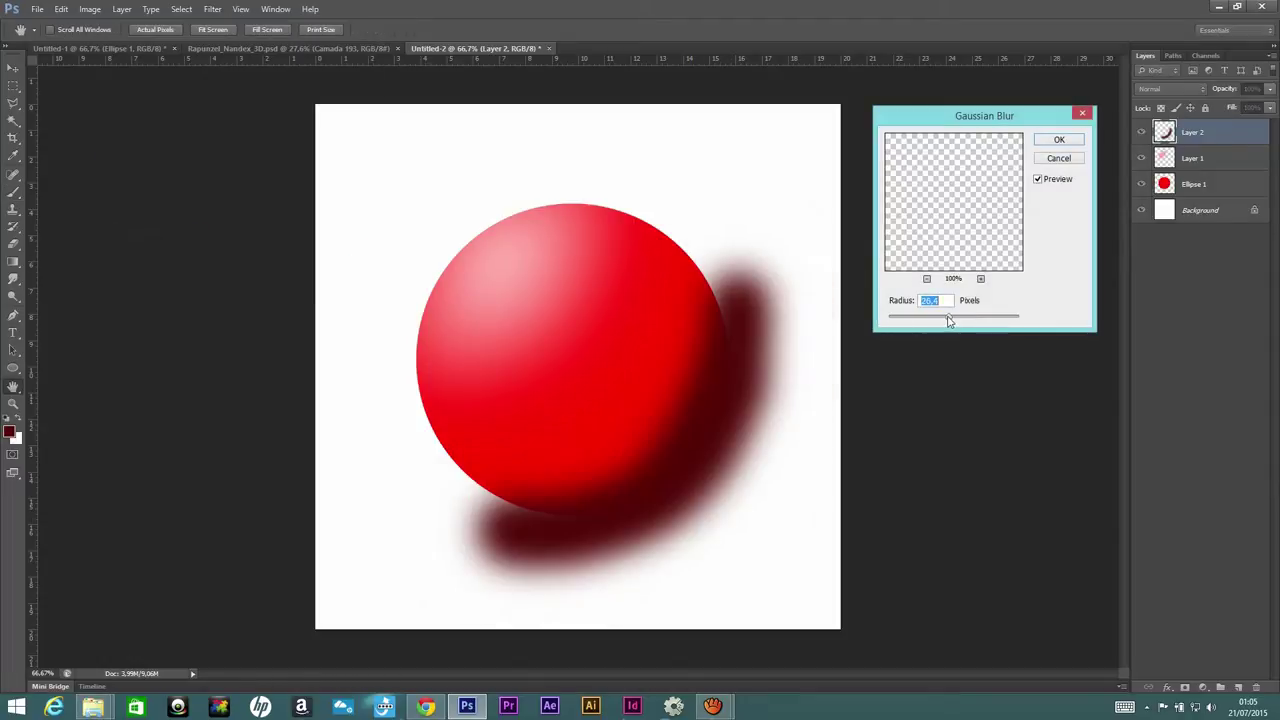
left_click(1058, 139)
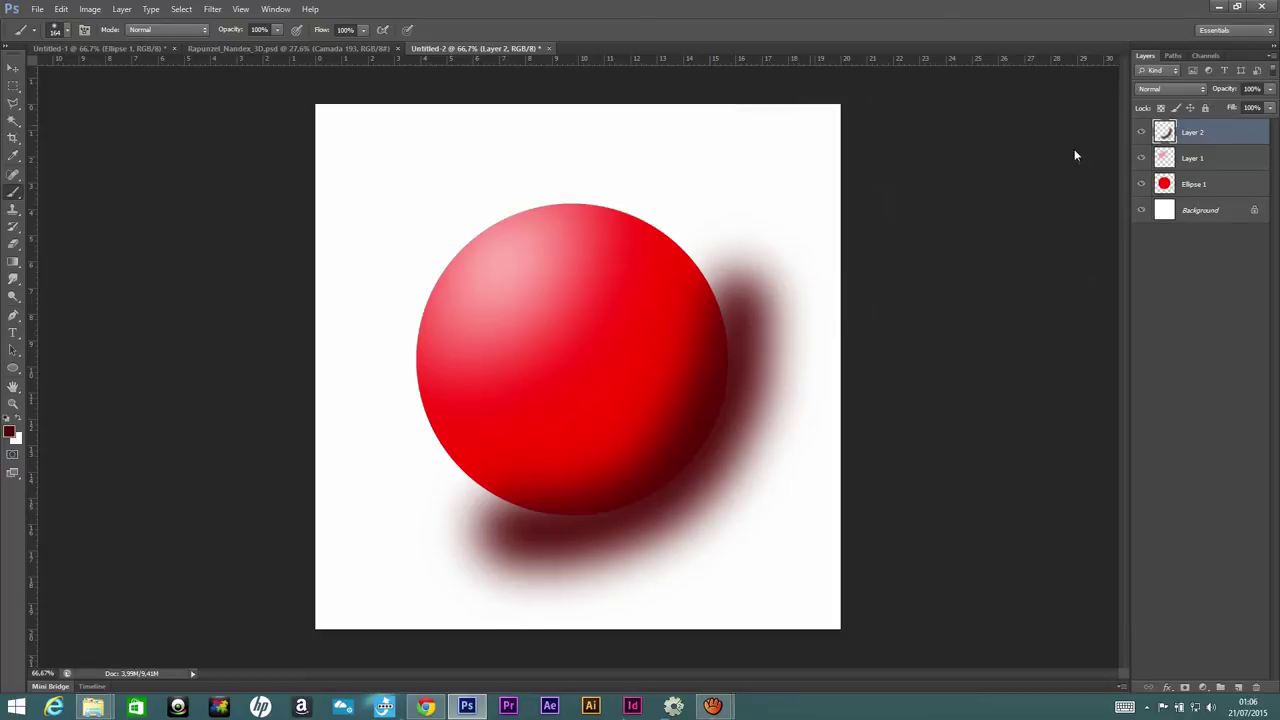
- Delete shadow outside the circle via a Magic Wand selection, deselect, and duplicate Ellipse 1
left_click(1203, 185)
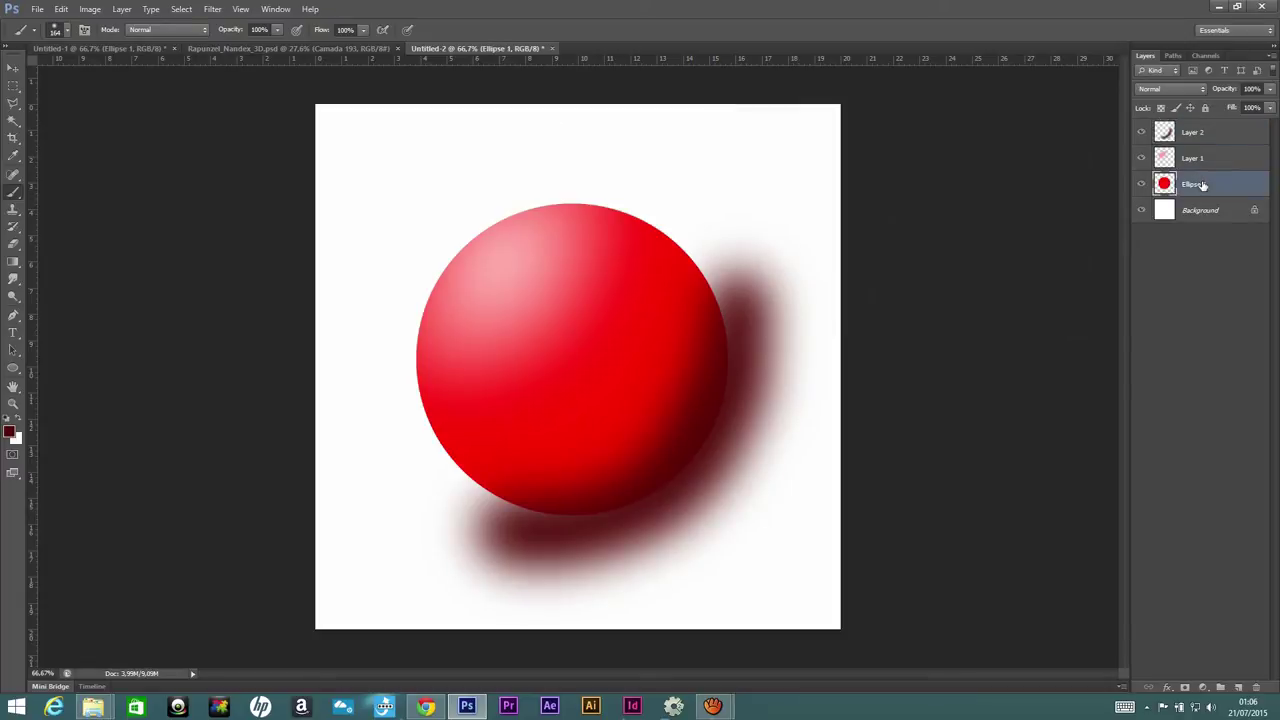
left_click(12, 122)
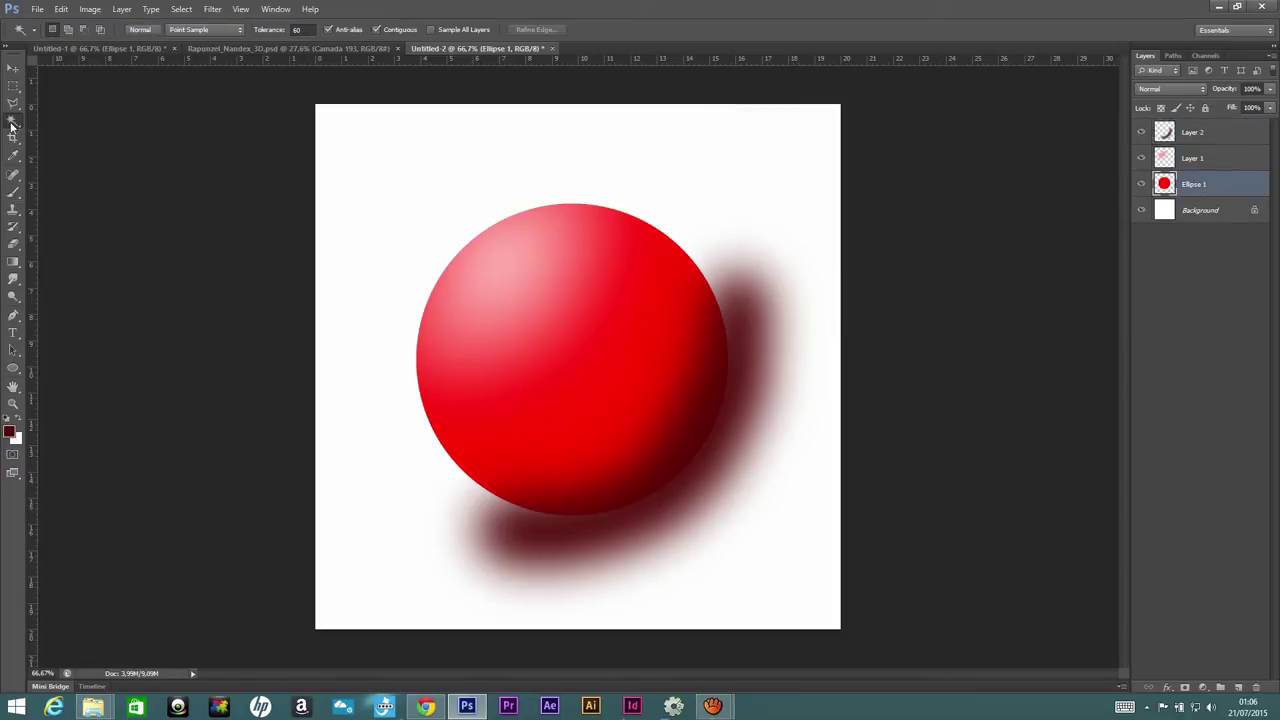
left_click(376, 161)
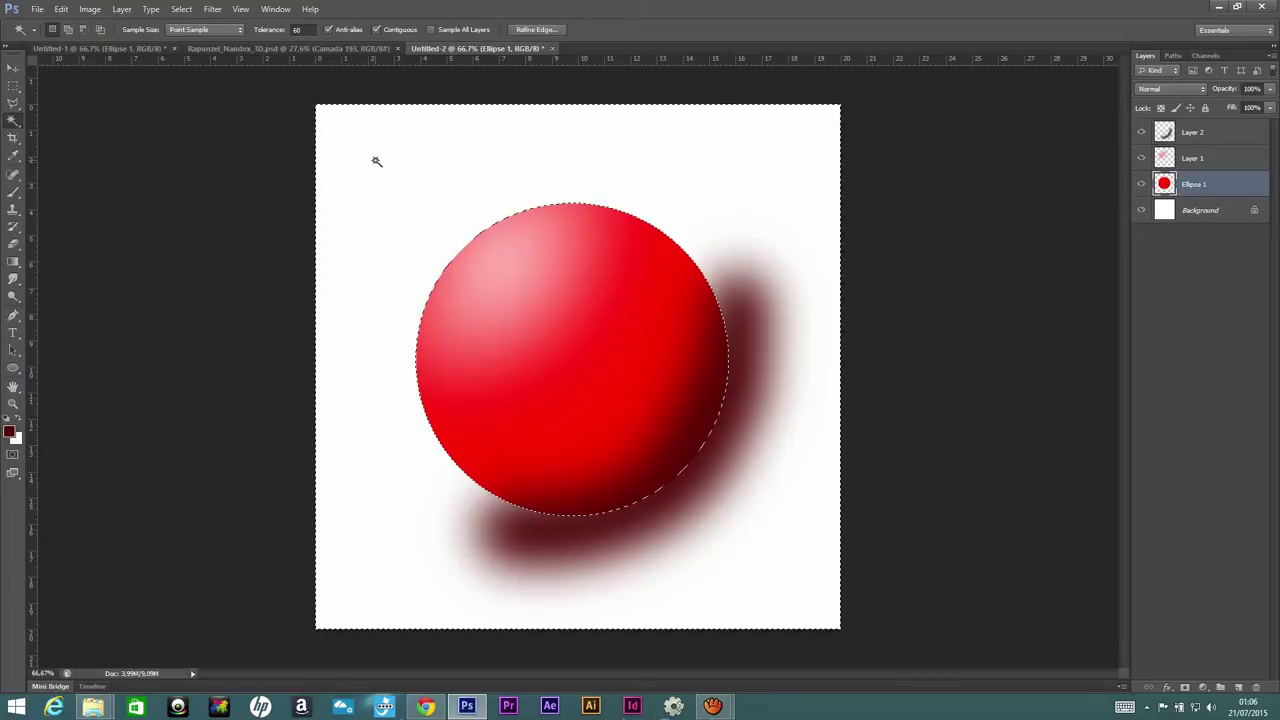
left_click(1220, 137)
key("Delete")
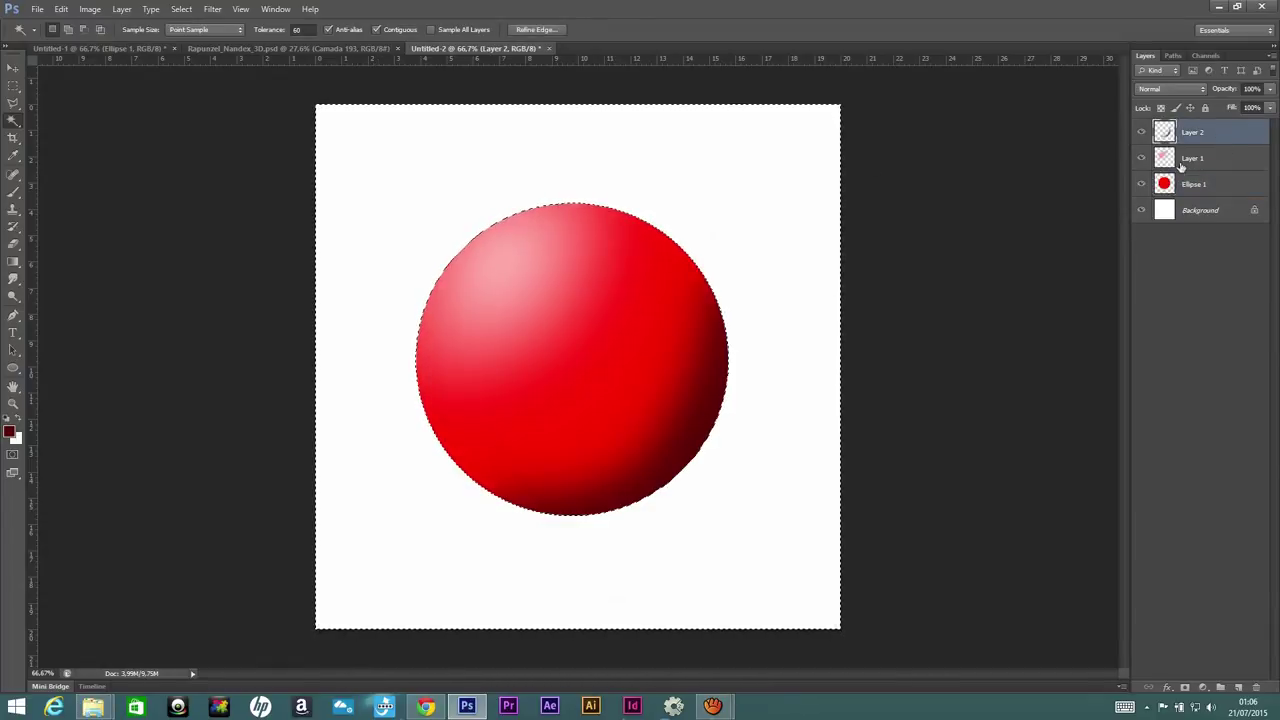
key("ctrl+d")
left_click(1218, 186)
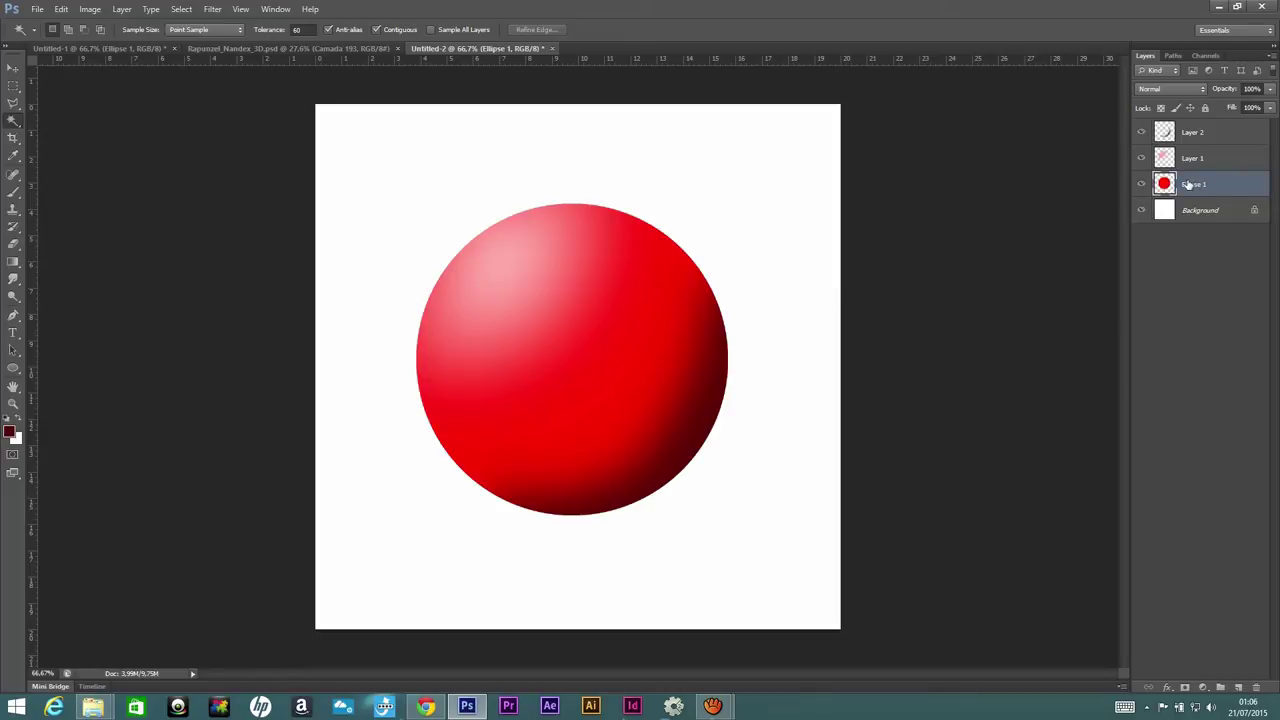
left_click_drag(1212, 187, 1238, 687)
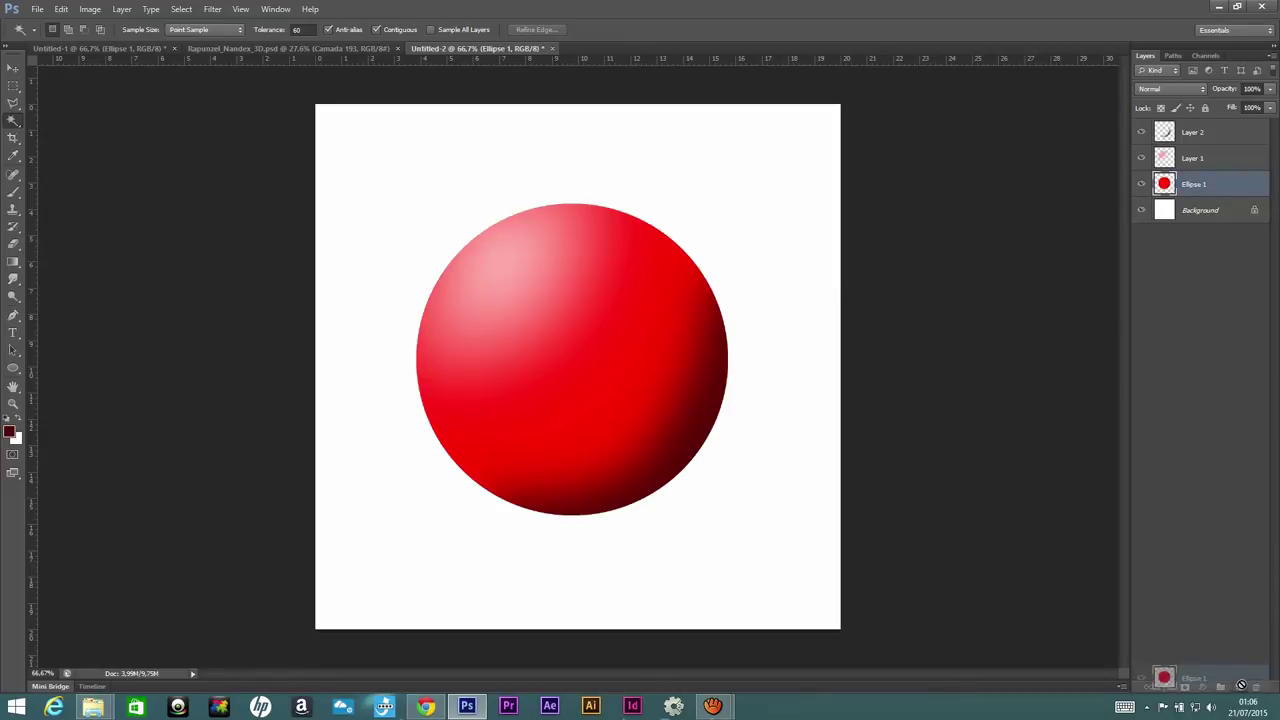
- Duplicate the Ellipse 1 layer to create Ellipse 1 copy
right_click(1204, 211)
key("Escape")
key("ctrl+z")
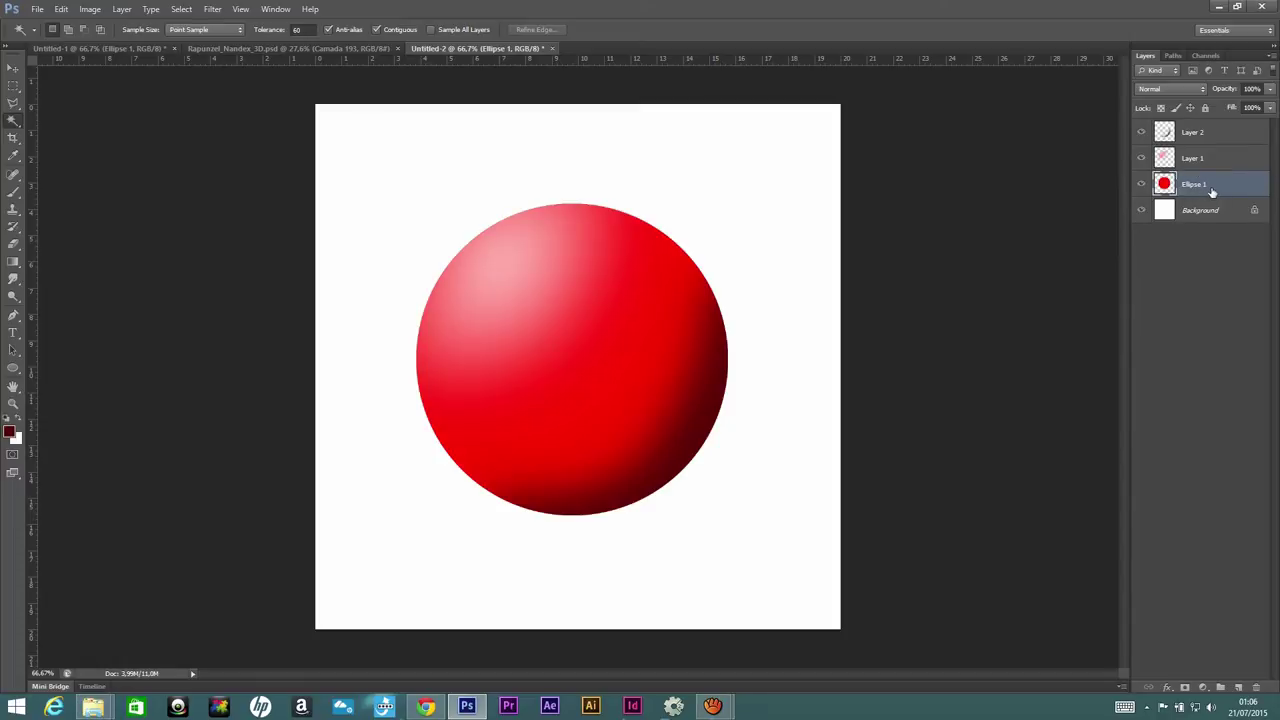
right_click(1212, 190)
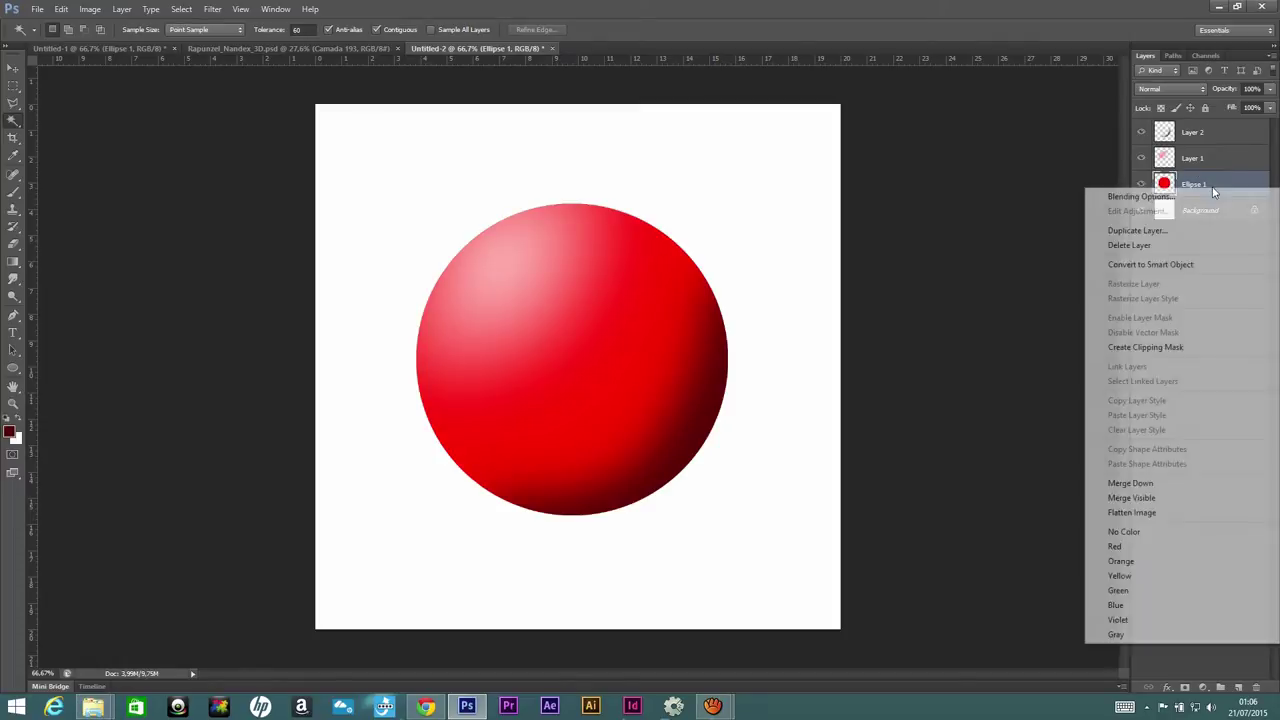
left_click(1175, 232)
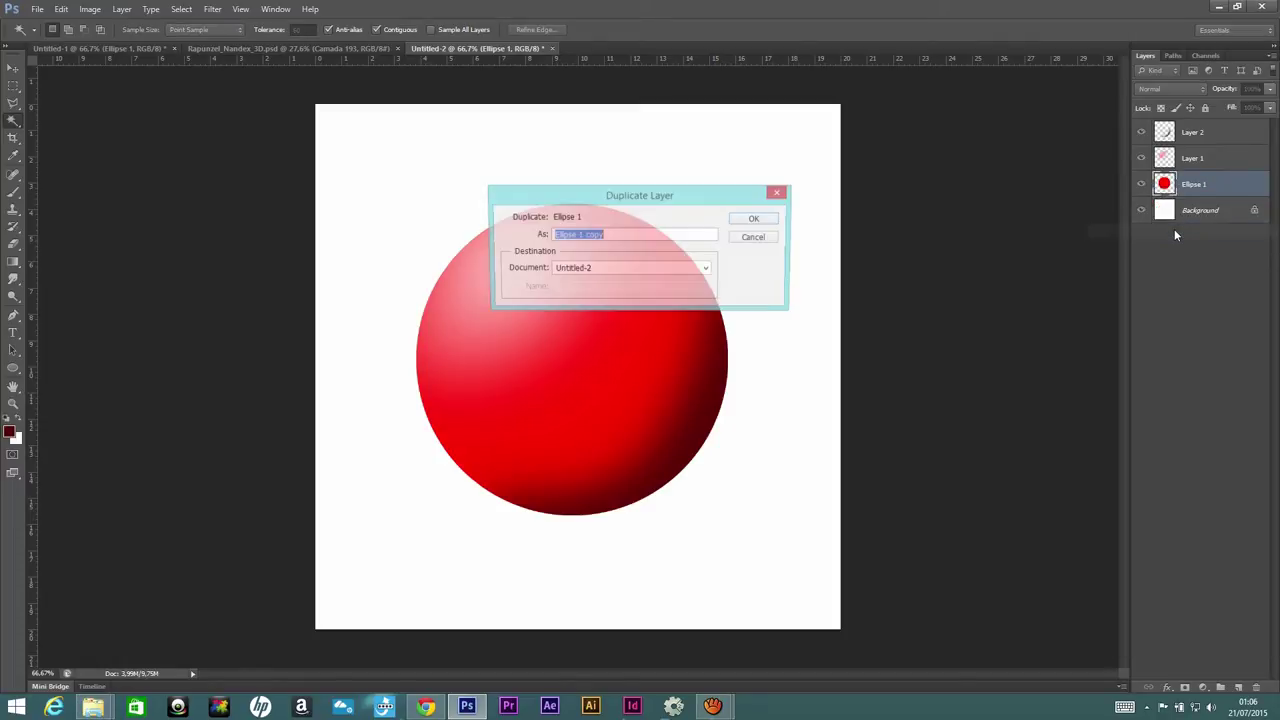
left_click(758, 219)
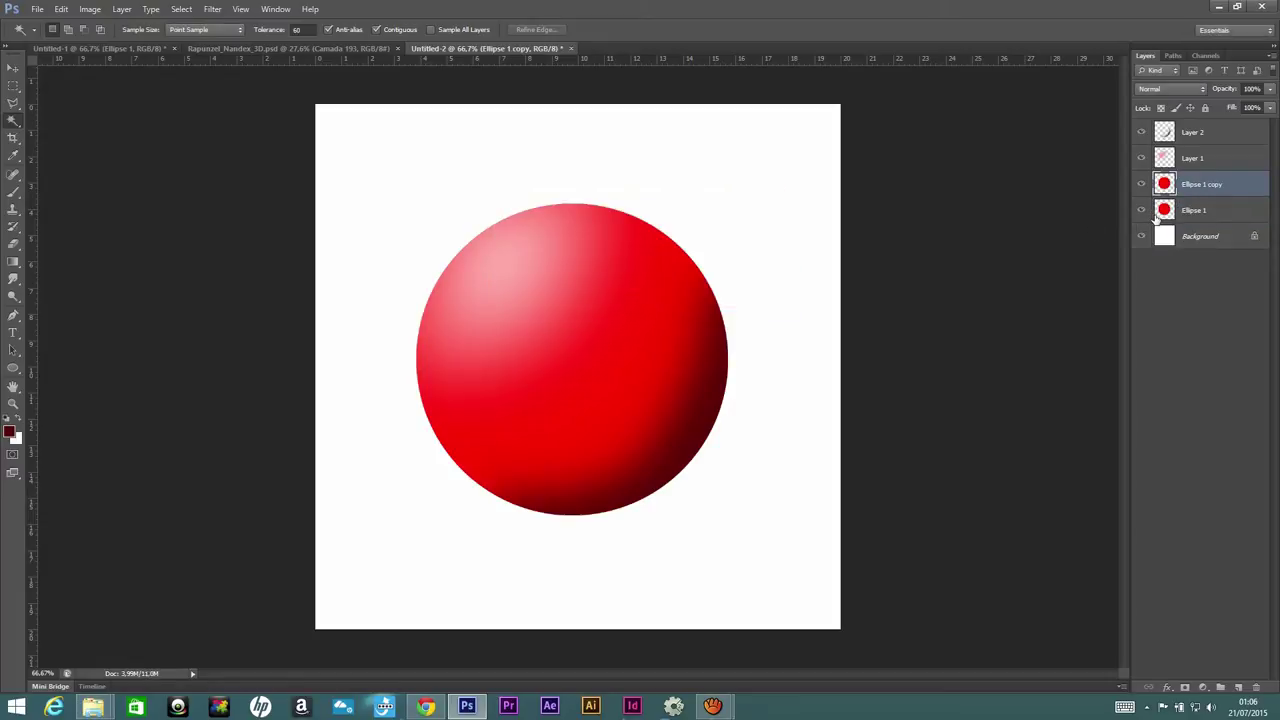
key("ctrl+z")
mouse_move(1207, 190)
left_mouse_down()
mouse_move(1249, 688)
mouse_move(1238, 687)
left_mouse_up()
- Give the original Ellipse 1 a black Color Overlay layer style
left_click(1212, 210)
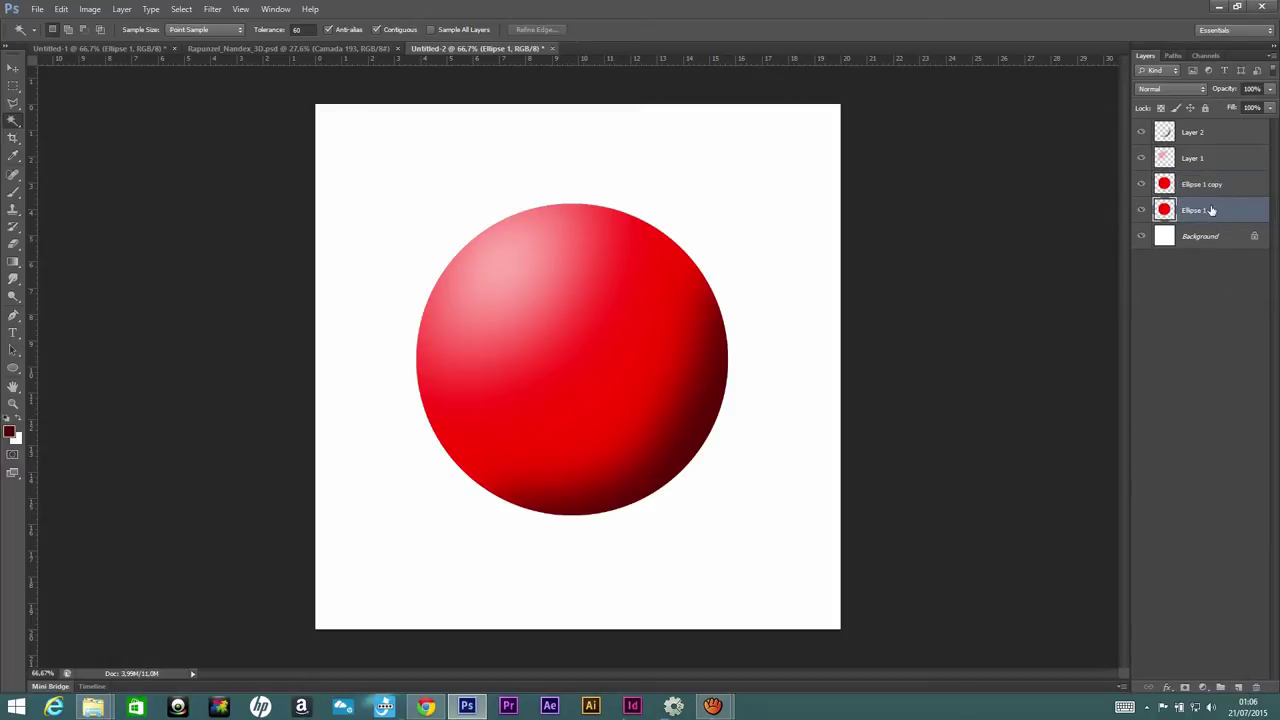
right_click(1212, 210)
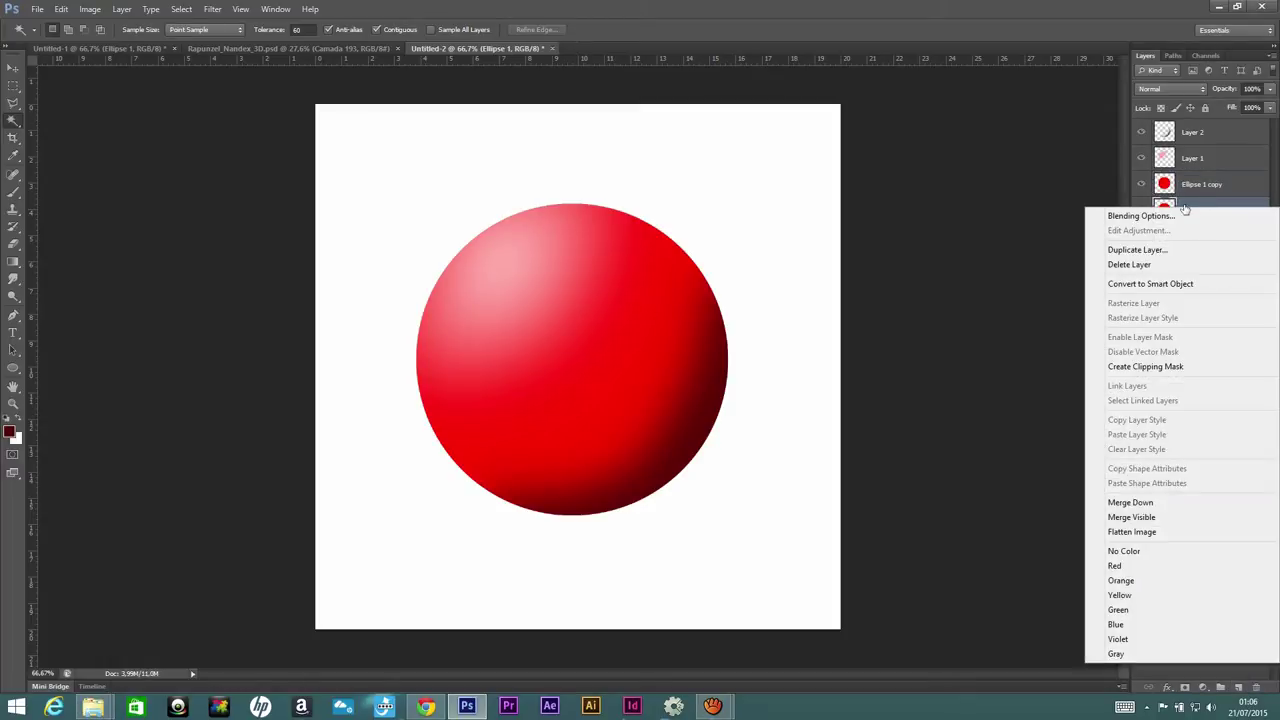
left_click(1141, 221)
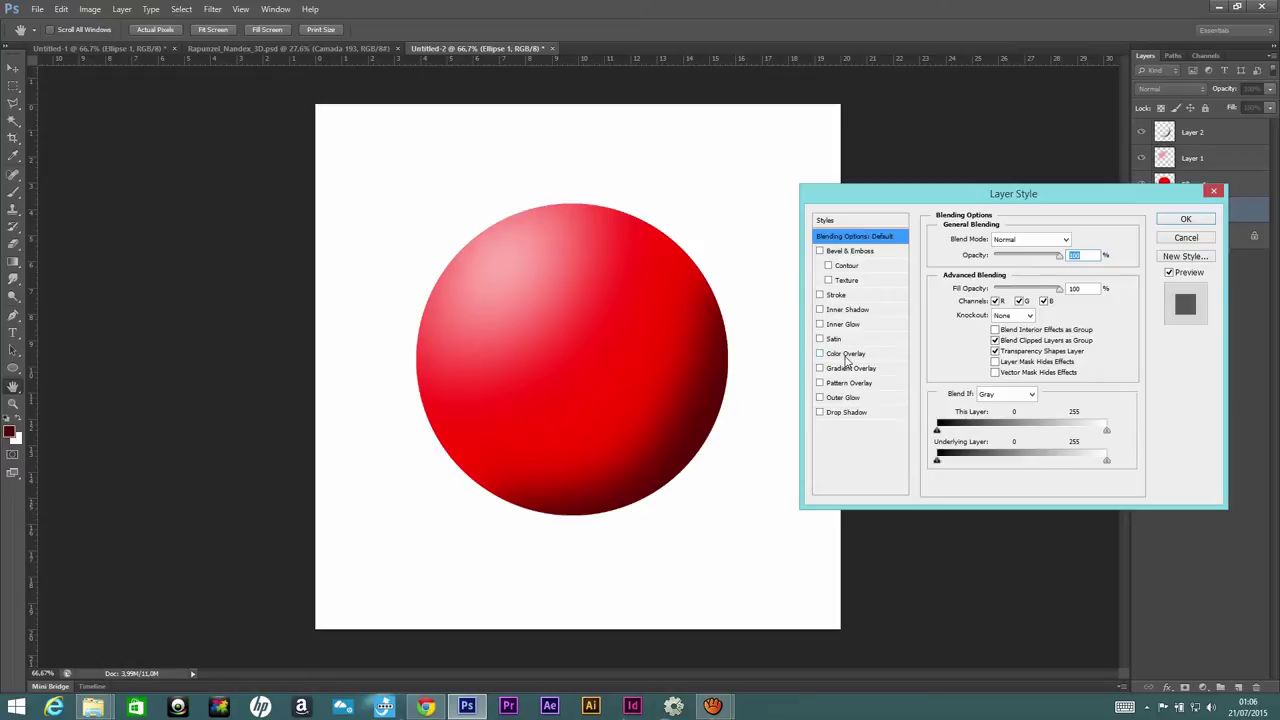
left_click(840, 356)
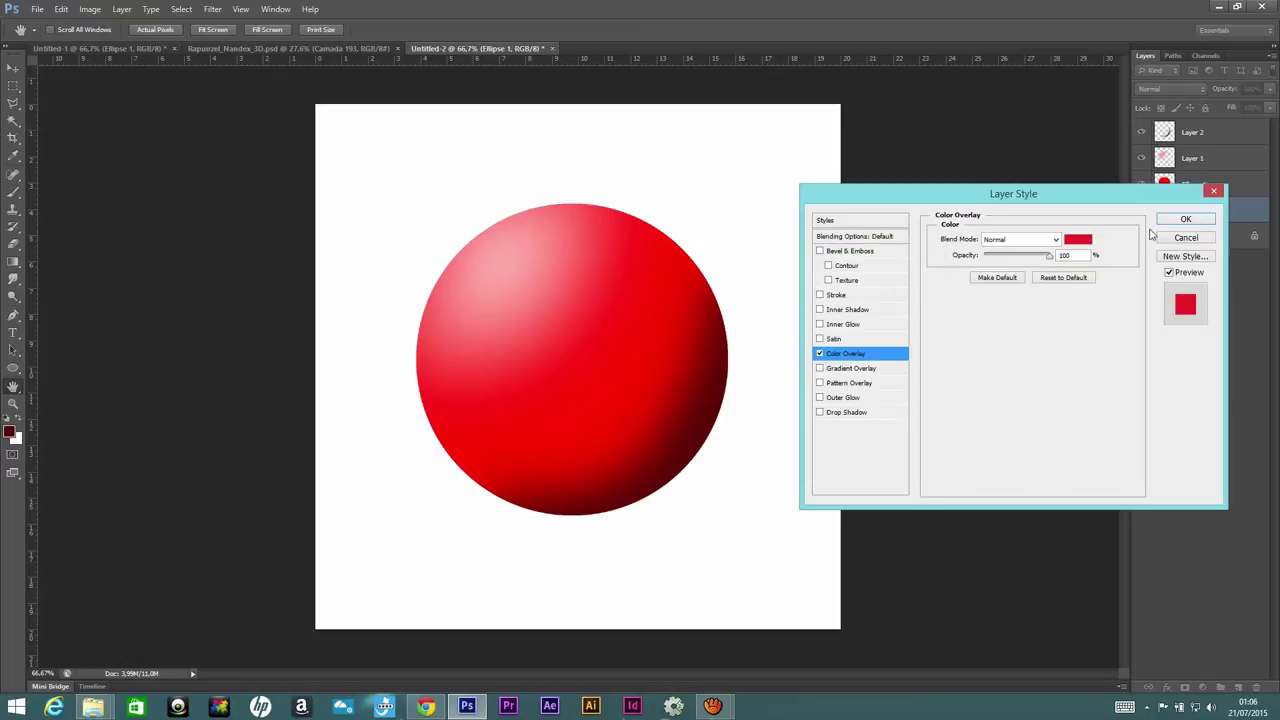
left_click(1076, 240)
left_click_drag(1000, 298, 1120, 332)
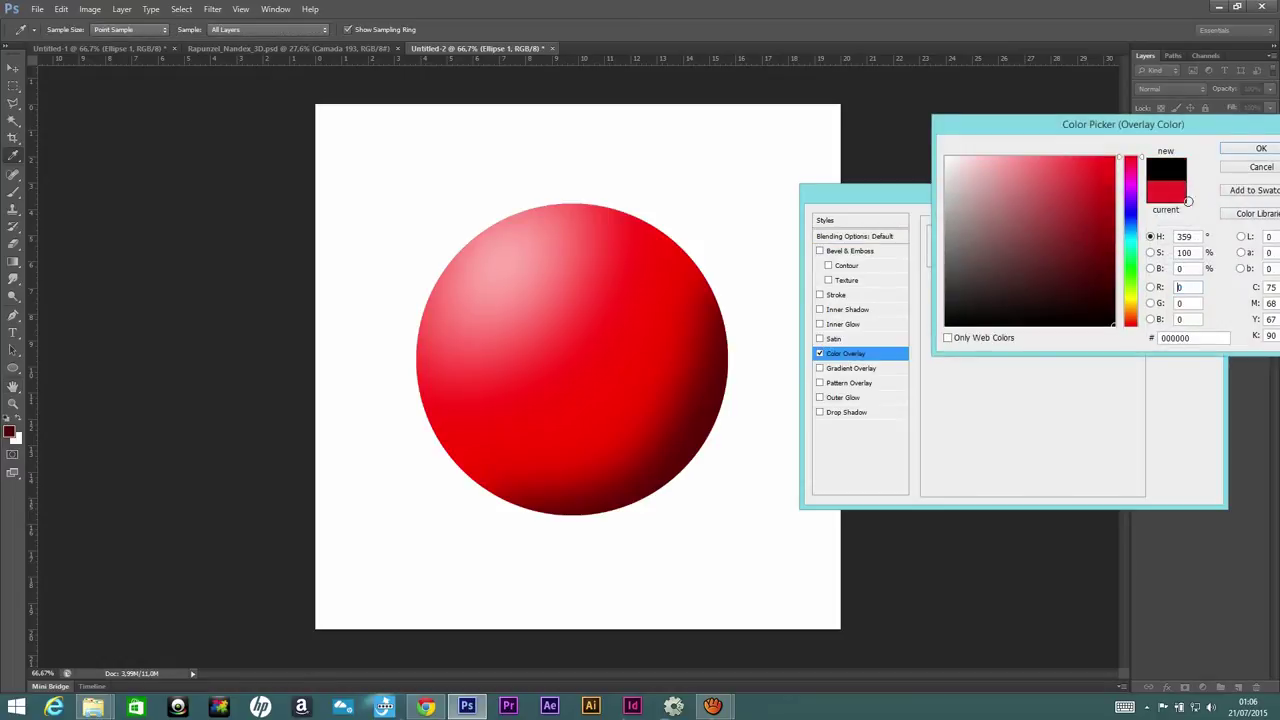
left_click(1227, 149)
left_click(1186, 220)
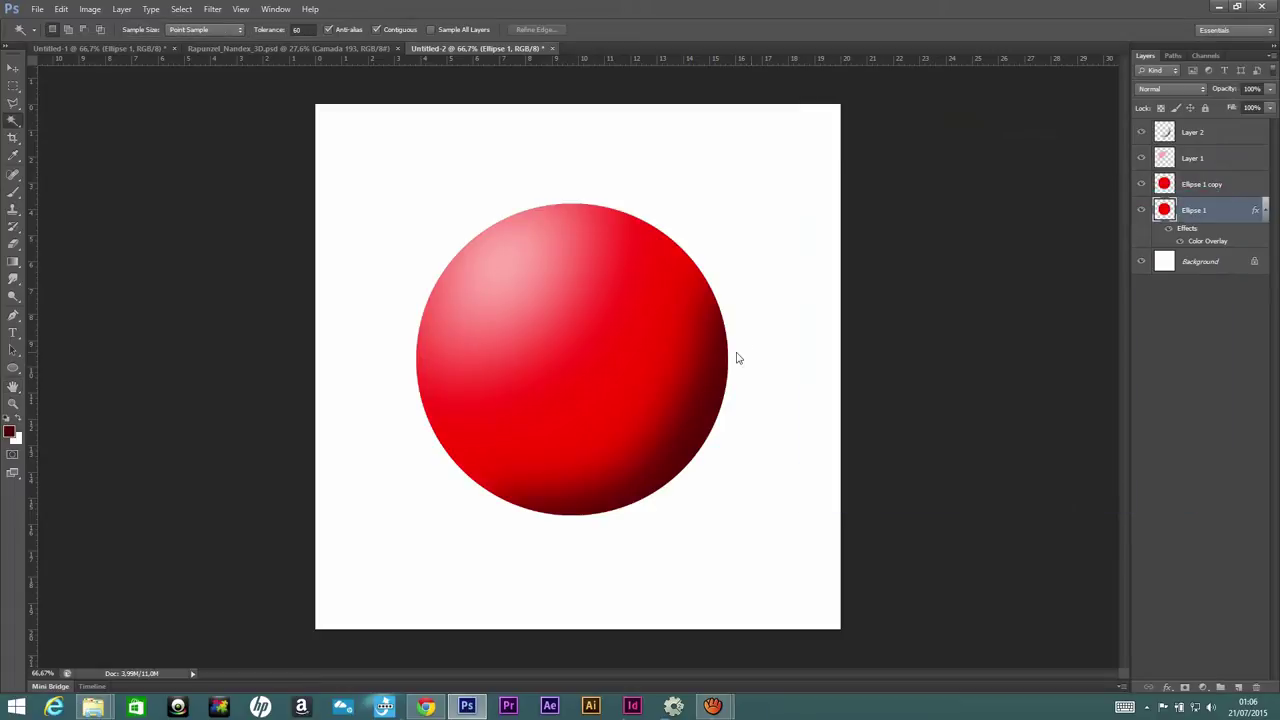
left_click(1141, 184)
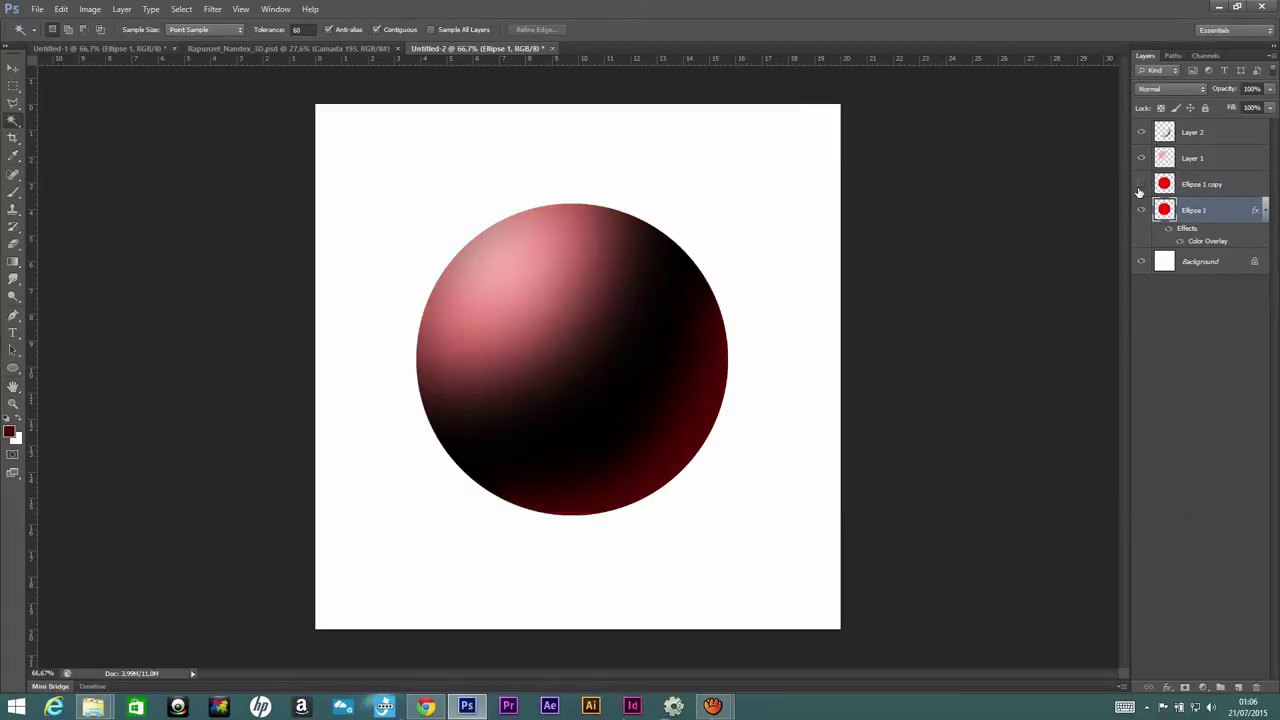
- Distort the black ellipse into a cast shadow slanting right from the sphere's base
left_click(12, 70)
left_click_drag(742, 300, 810, 279)
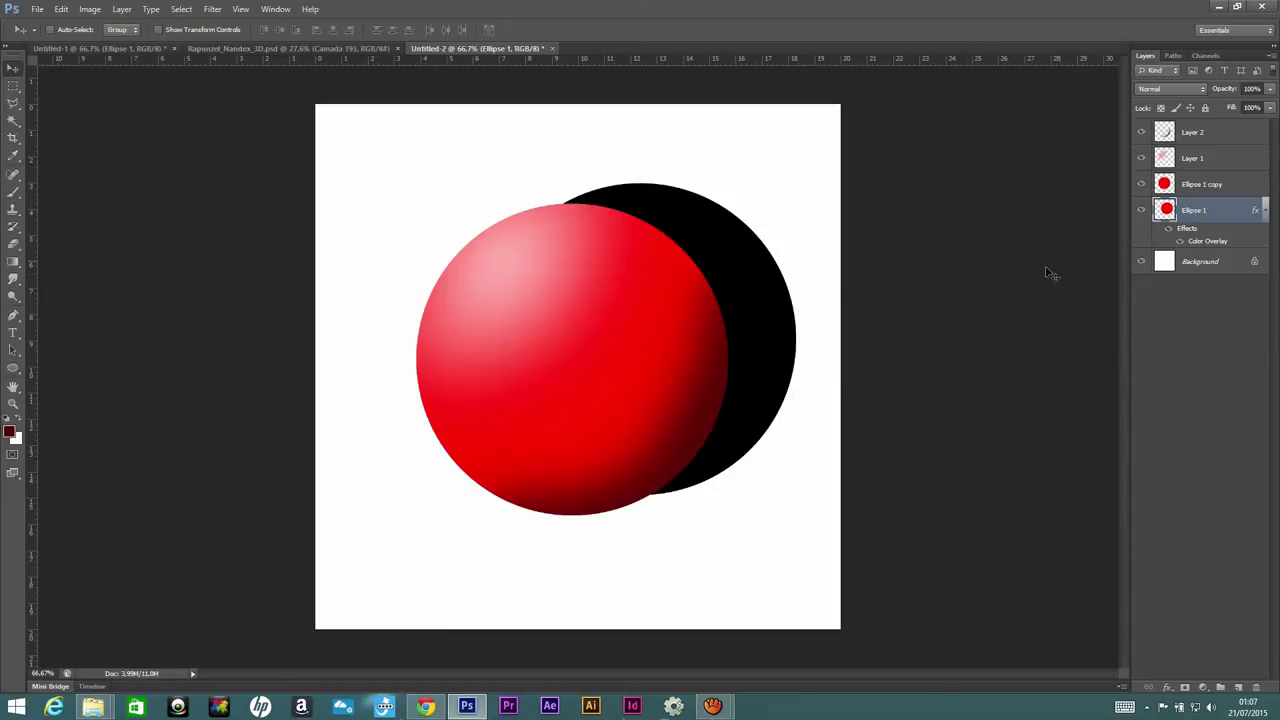
key("ctrl+z")
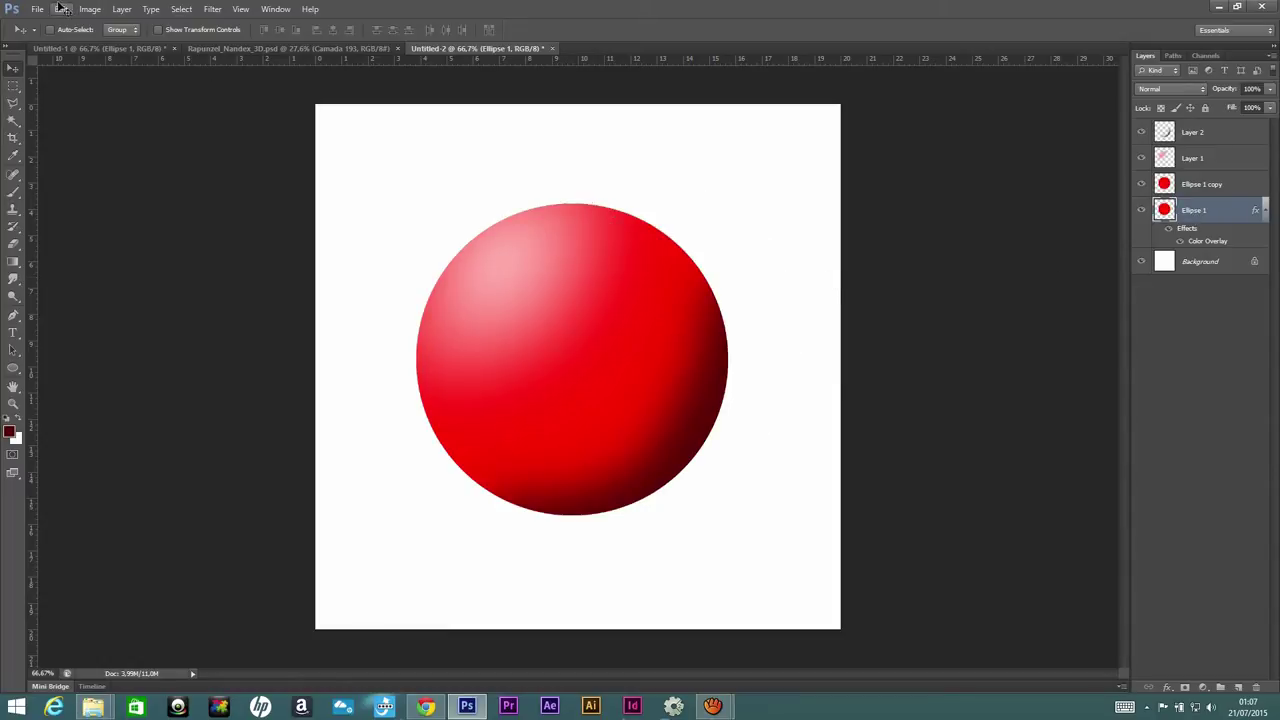
left_click(62, 8)
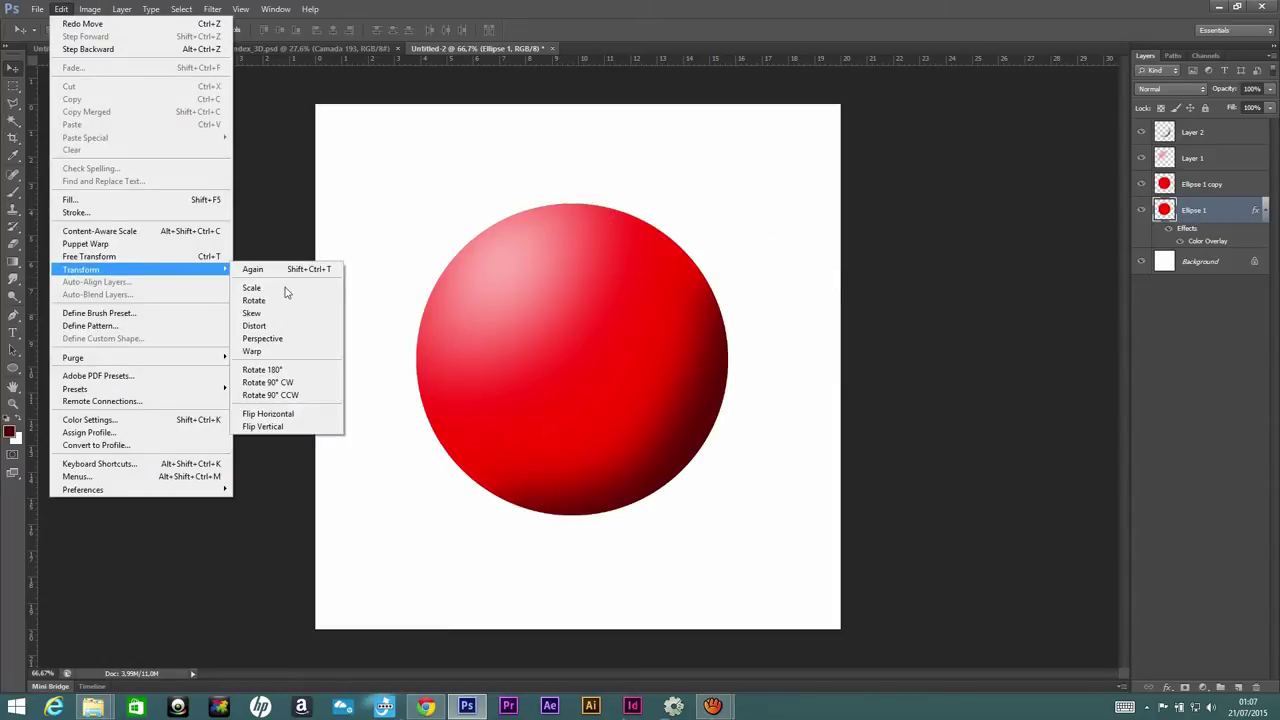
left_click(270, 326)
left_click_drag(732, 208, 808, 300)
mouse_move(418, 204)
left_mouse_down()
mouse_move(464, 232)
mouse_move(518, 297)
left_mouse_up()
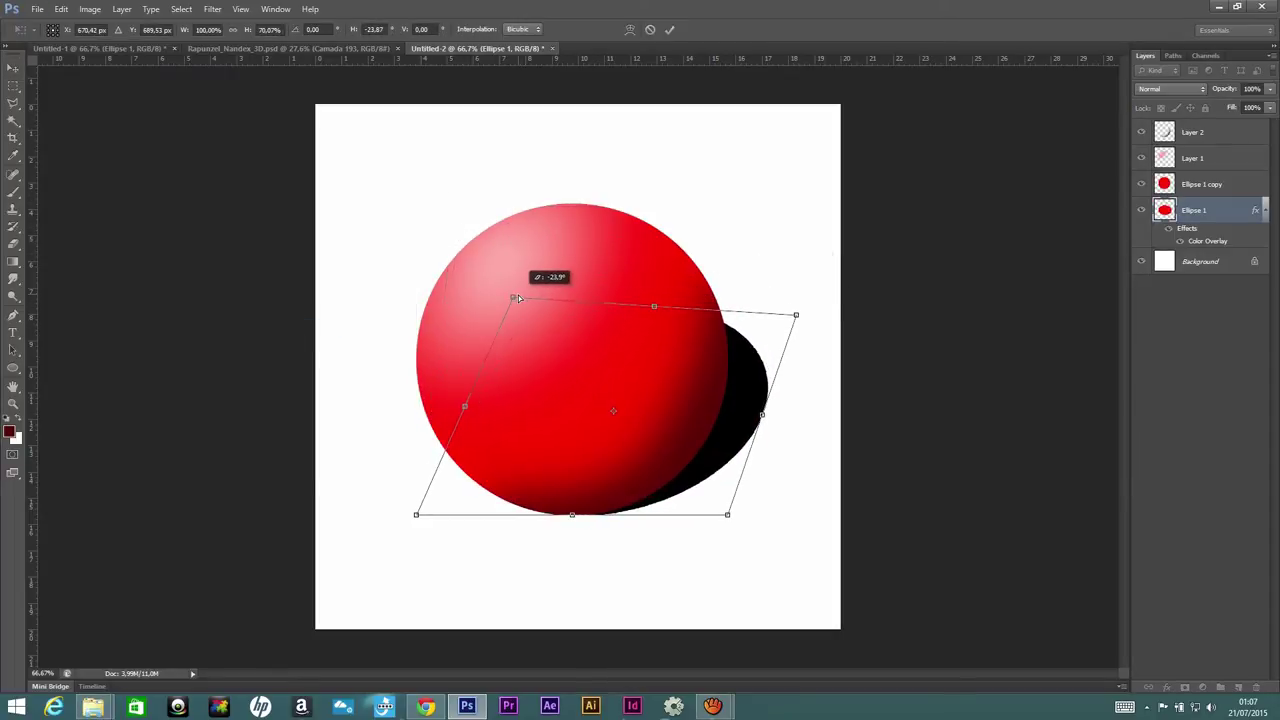
left_click_drag(808, 320, 826, 322)
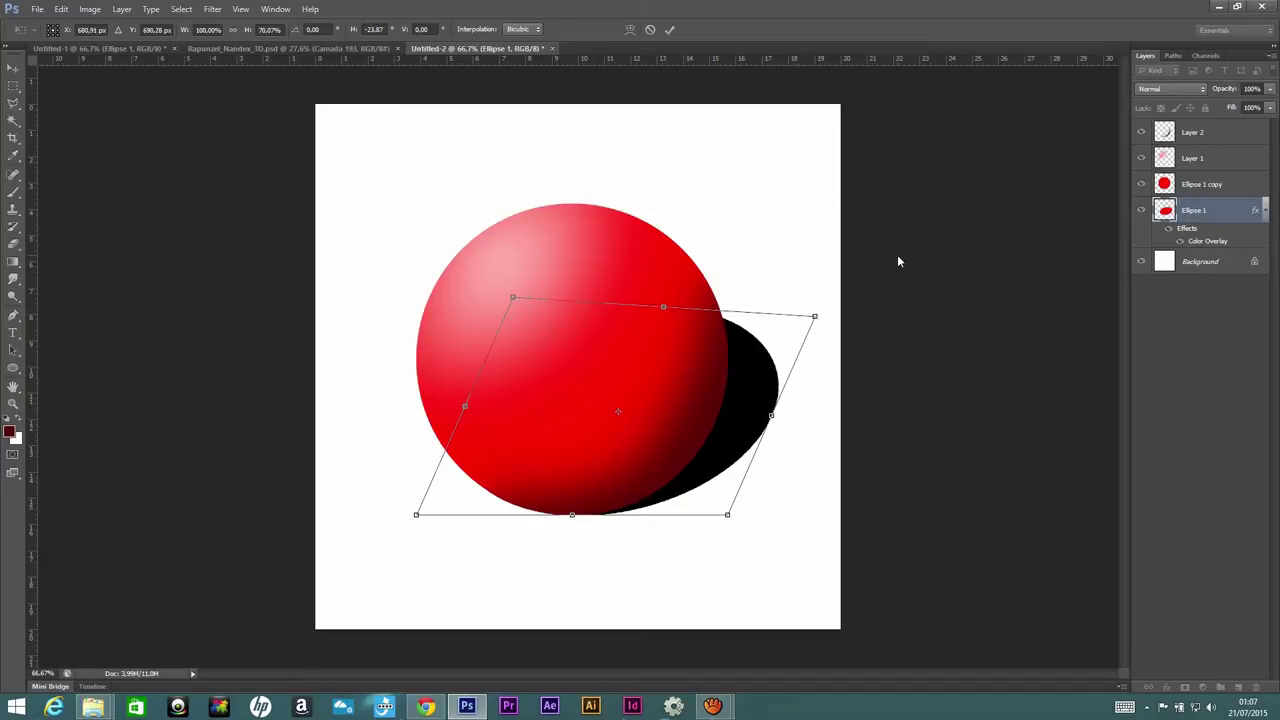
key("Return")
left_click(13, 243)
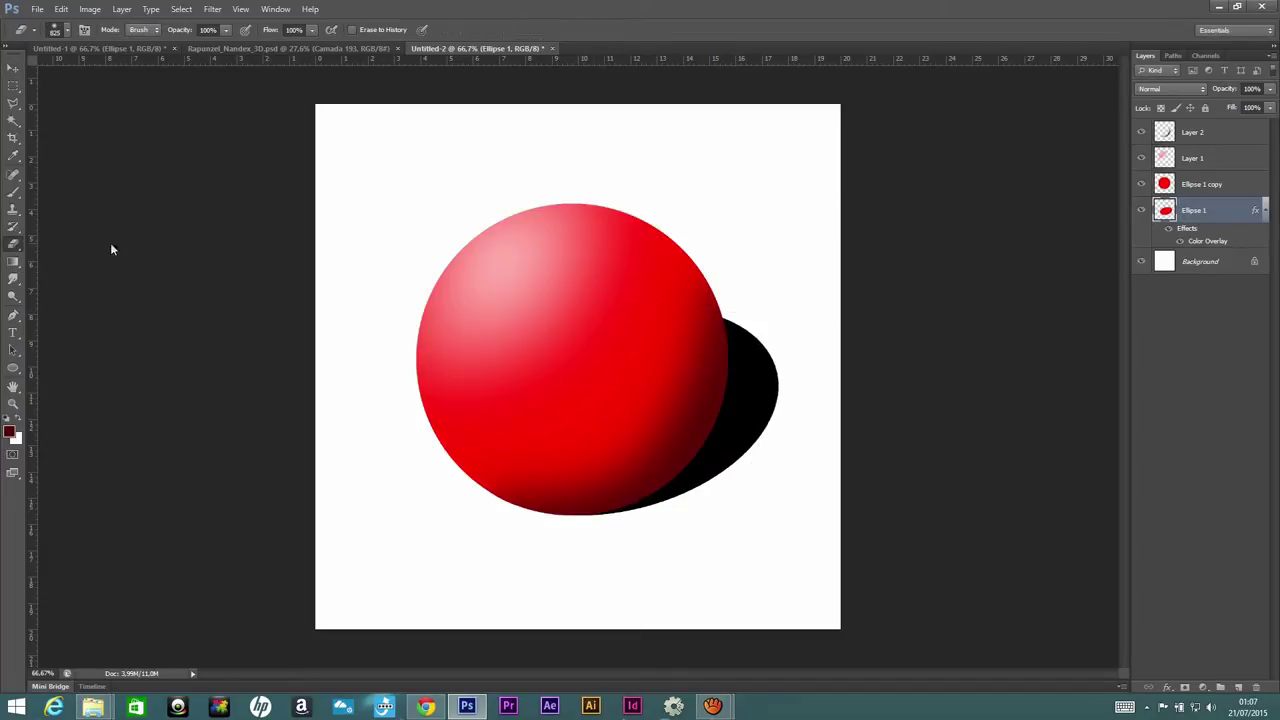
- Softly erase the cast shadow's upper part with a soft eraser tip
left_click(67, 31)
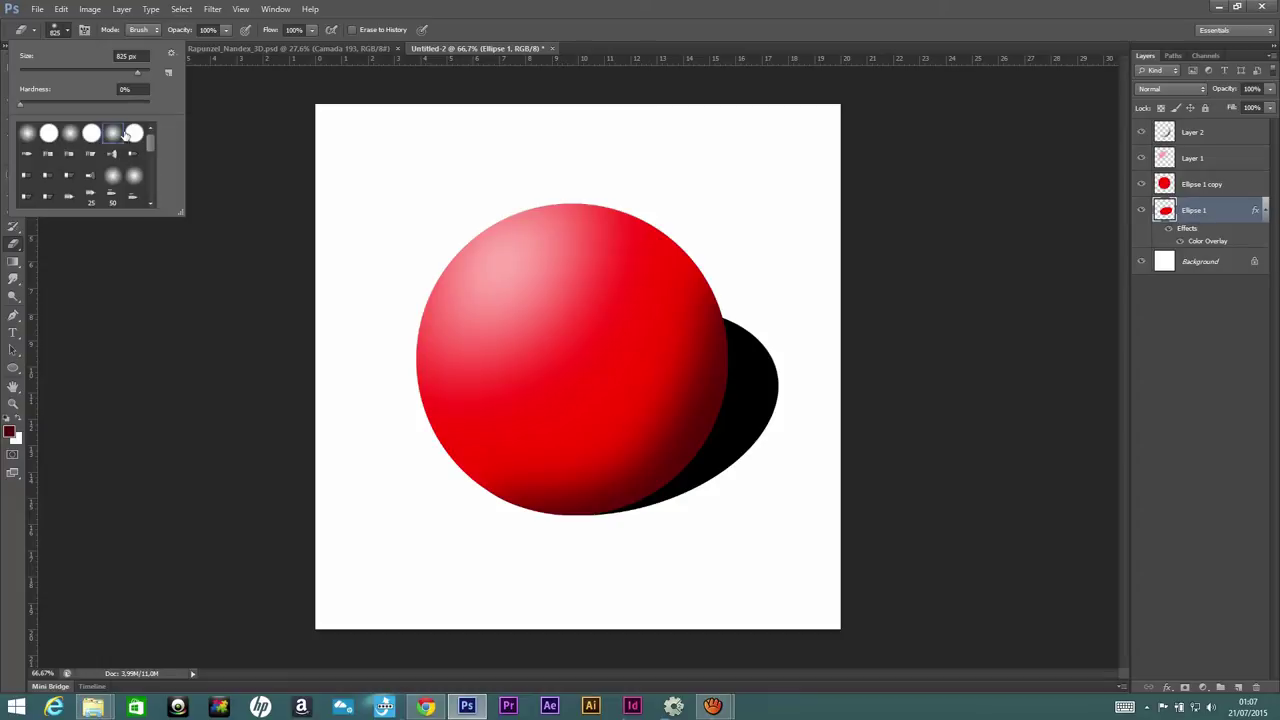
left_click(728, 320)
left_click_drag(728, 320, 760, 410)
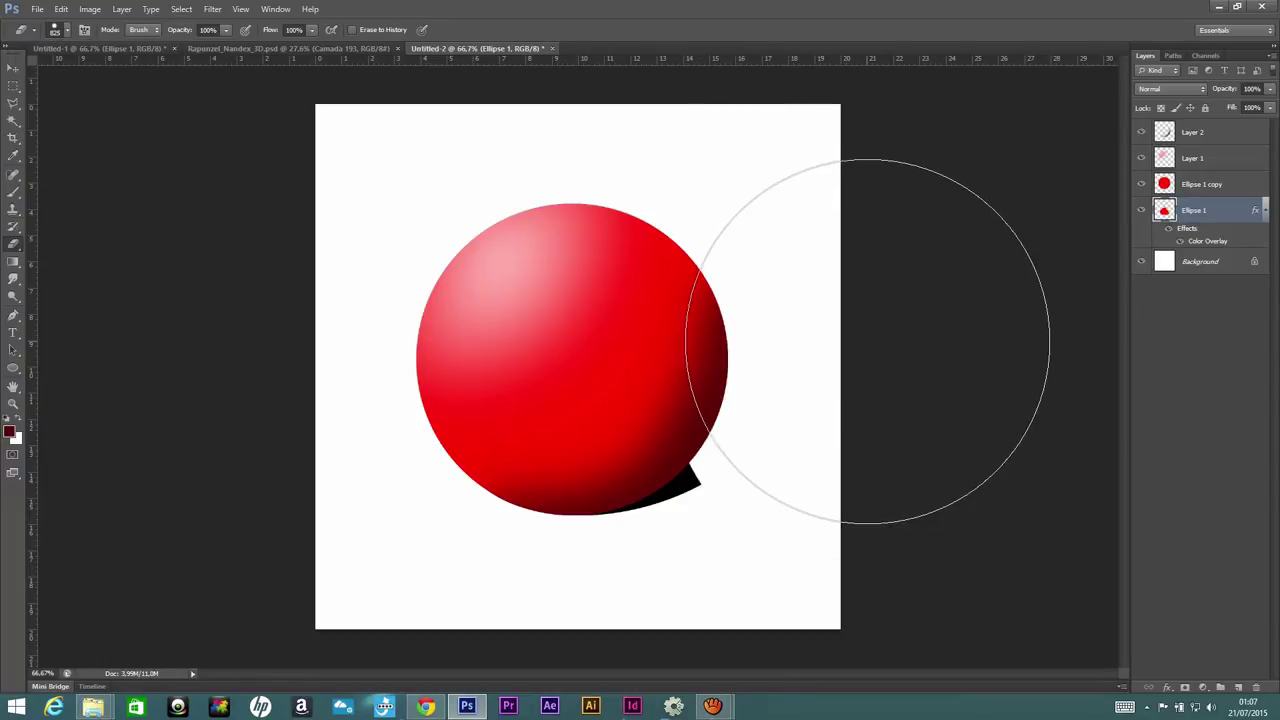
key("ctrl+z")
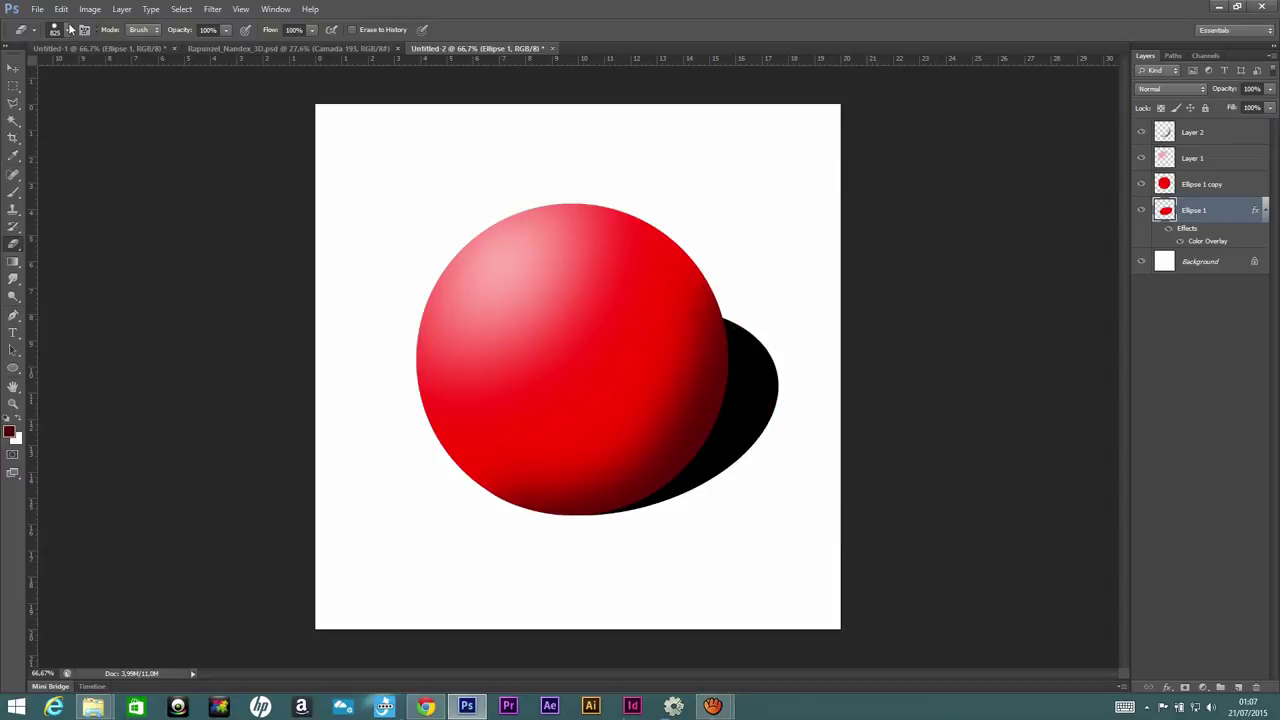
left_click(67, 31)
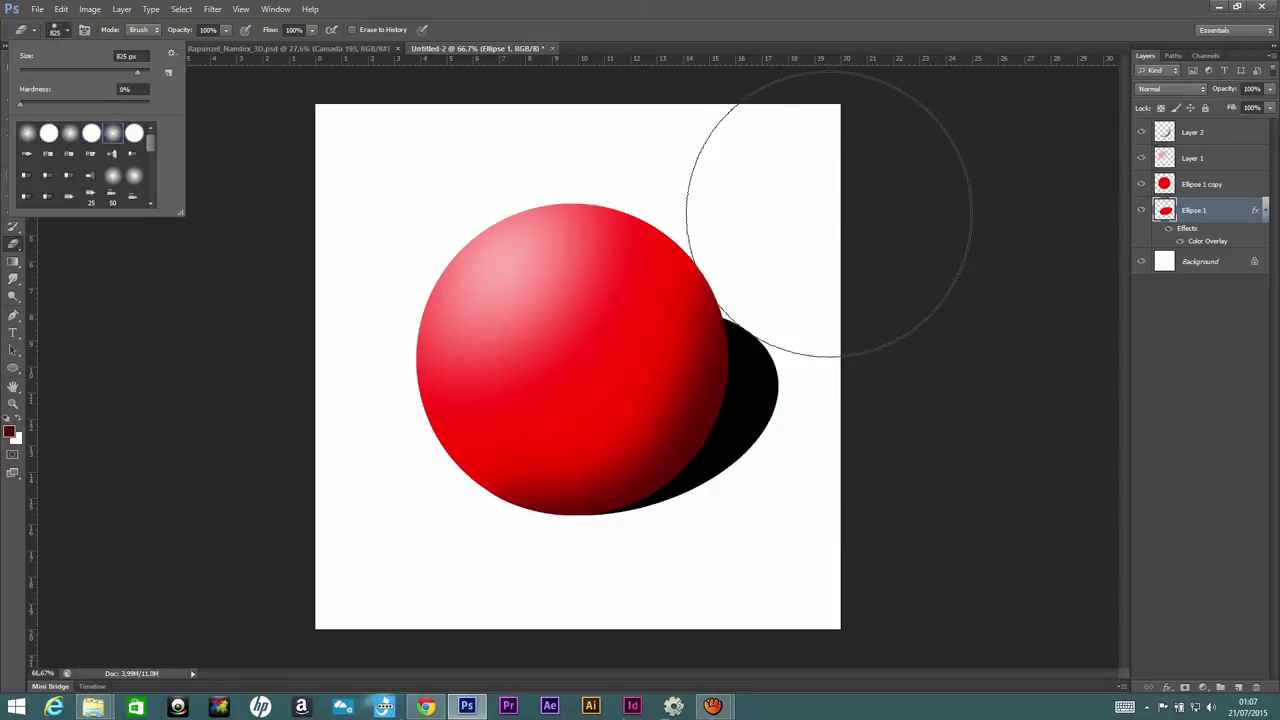
left_click(800, 214)
left_click_drag(800, 214, 840, 280)
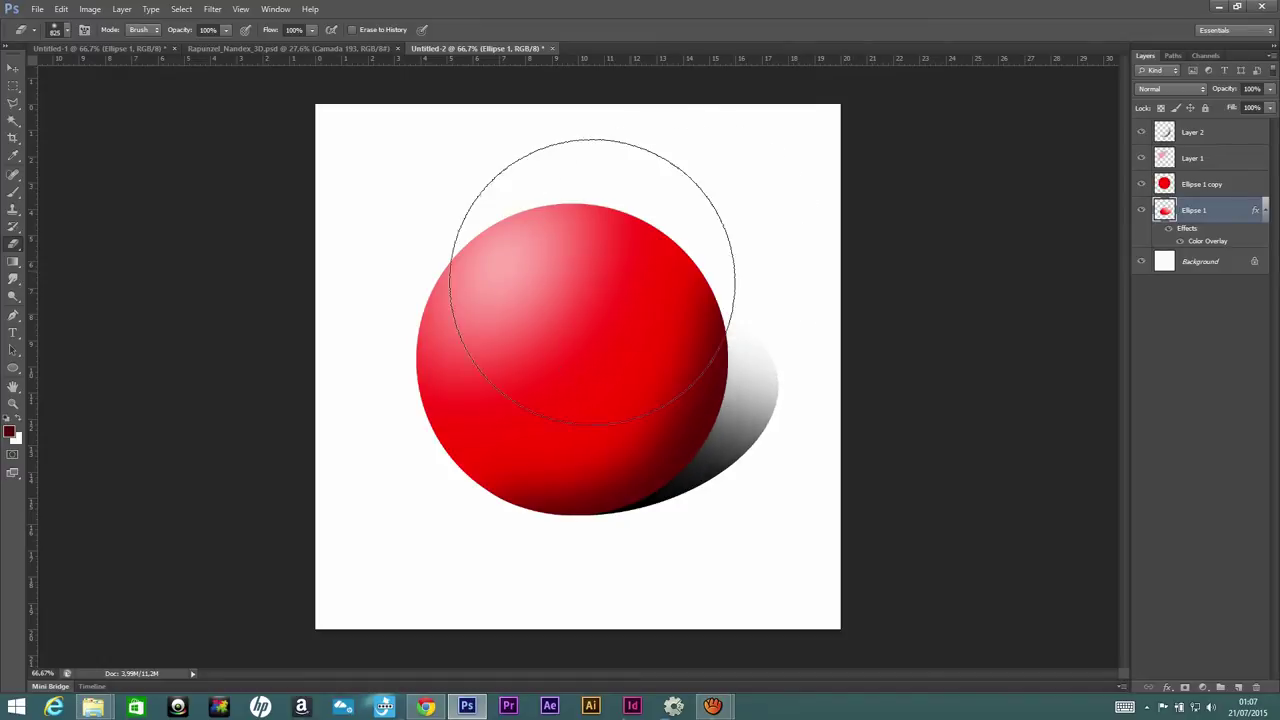
- Blur the shadow with a 4.6 px Gaussian Blur and set its opacity to 64%
left_click(214, 10)
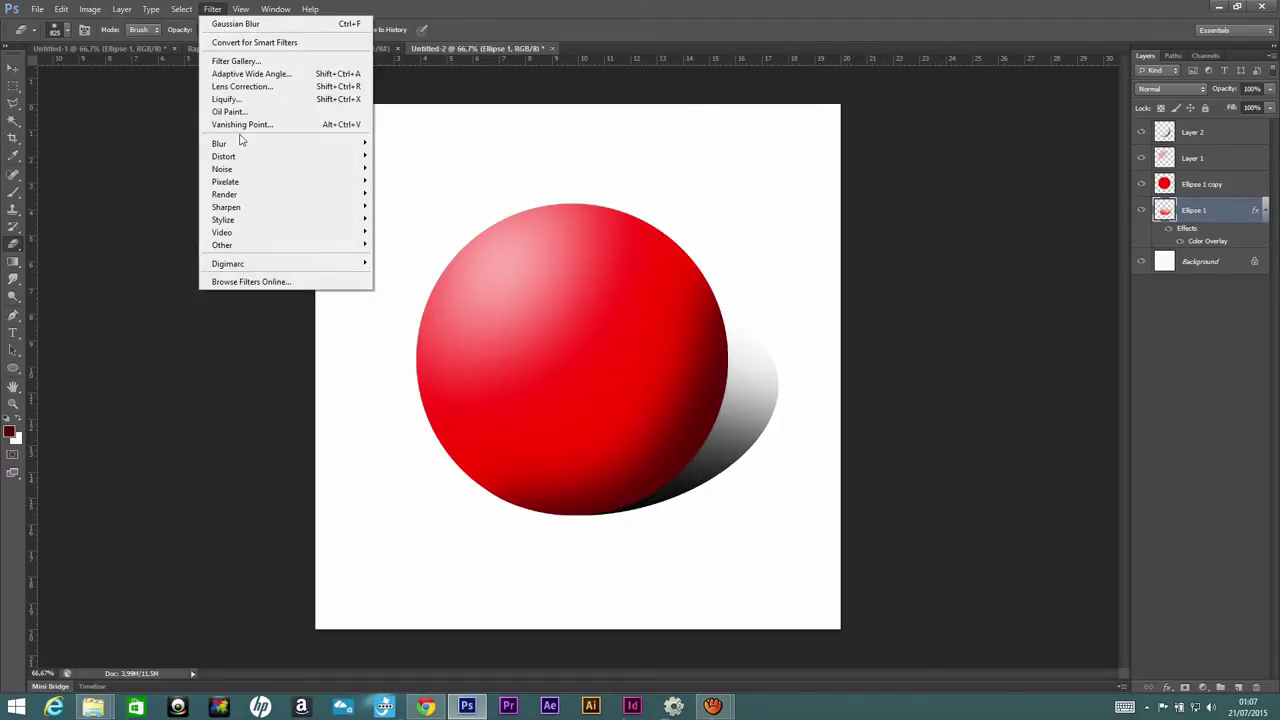
mouse_move(219, 143)
left_click(140, 237)
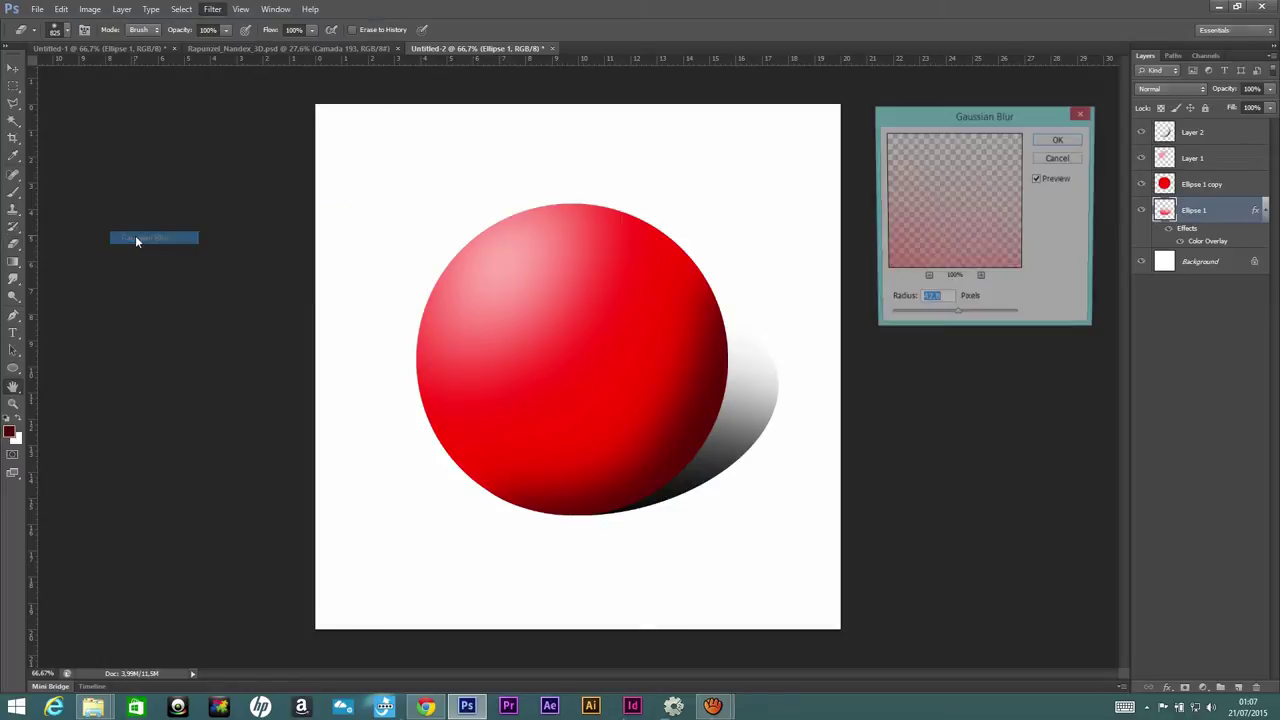
left_click_drag(932, 320, 922, 320)
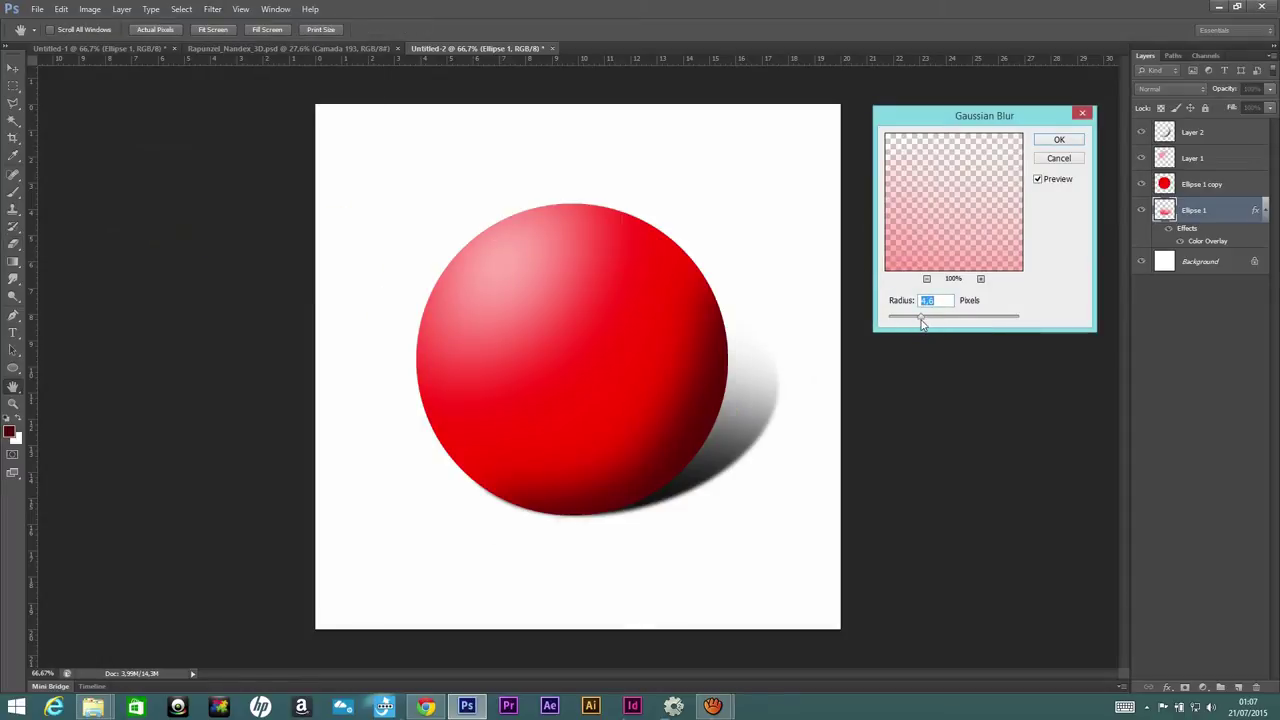
left_click(1058, 141)
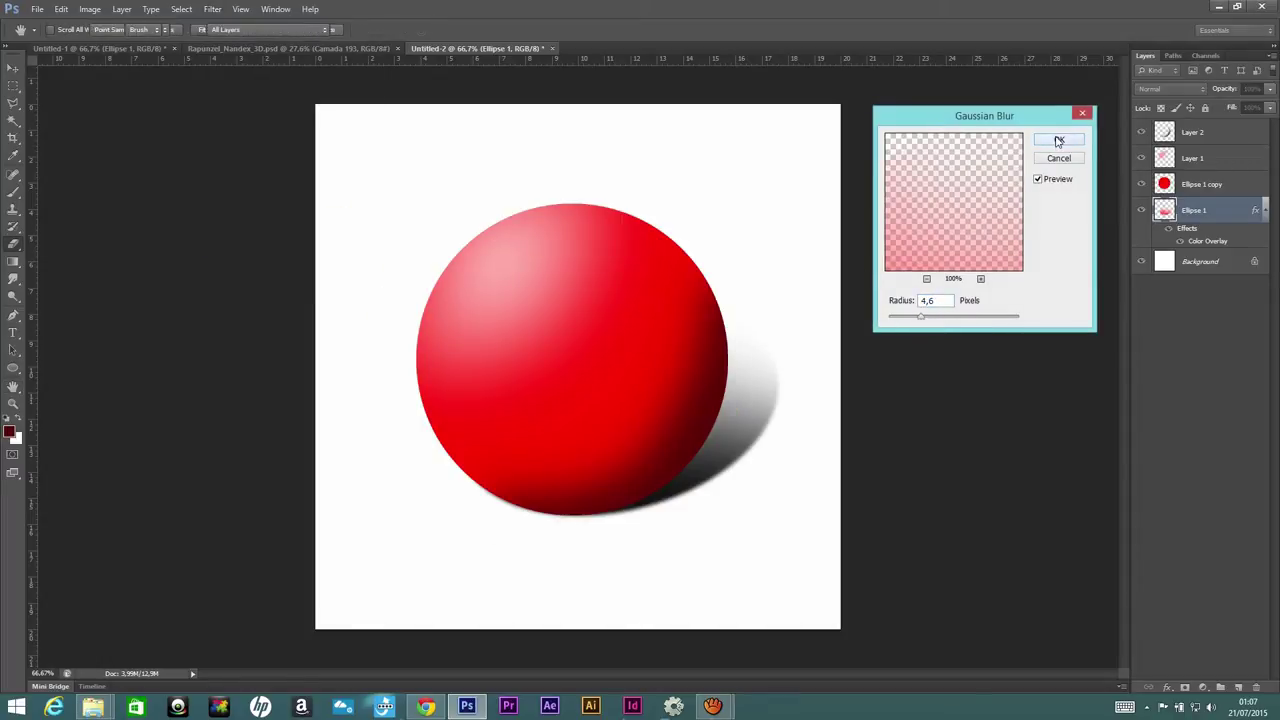
left_click(1273, 93)
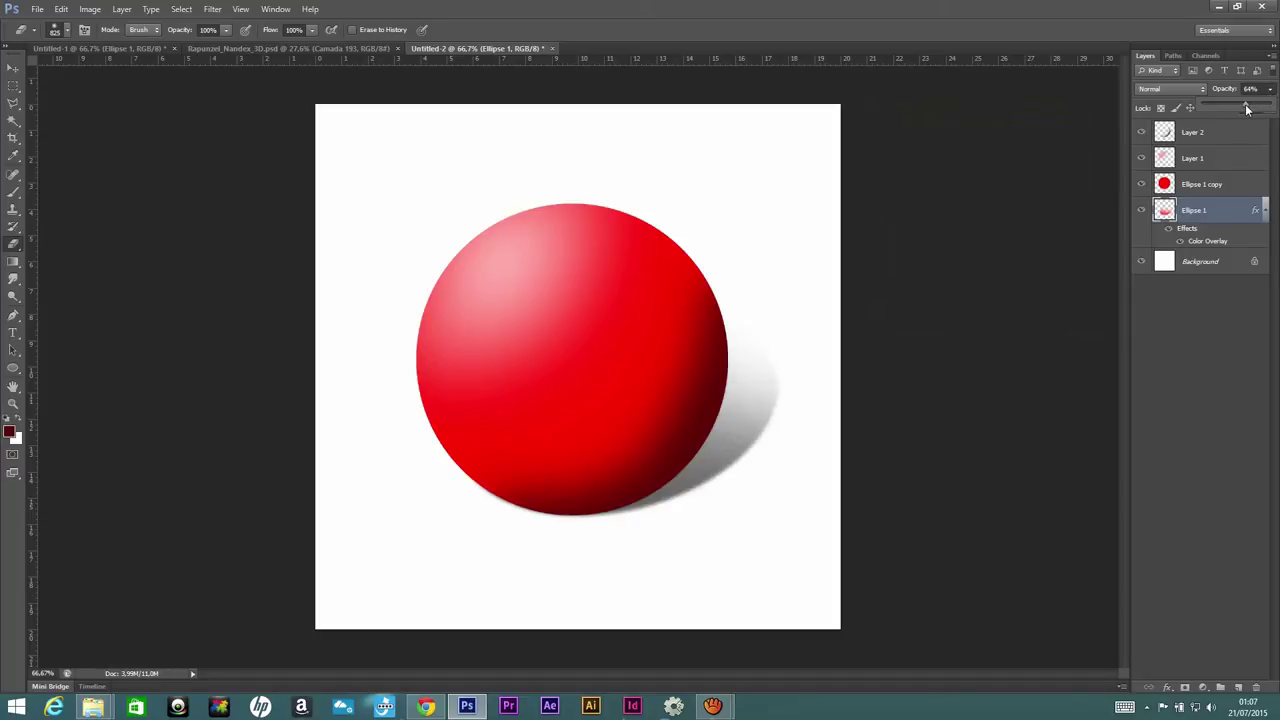
left_click(1203, 689)
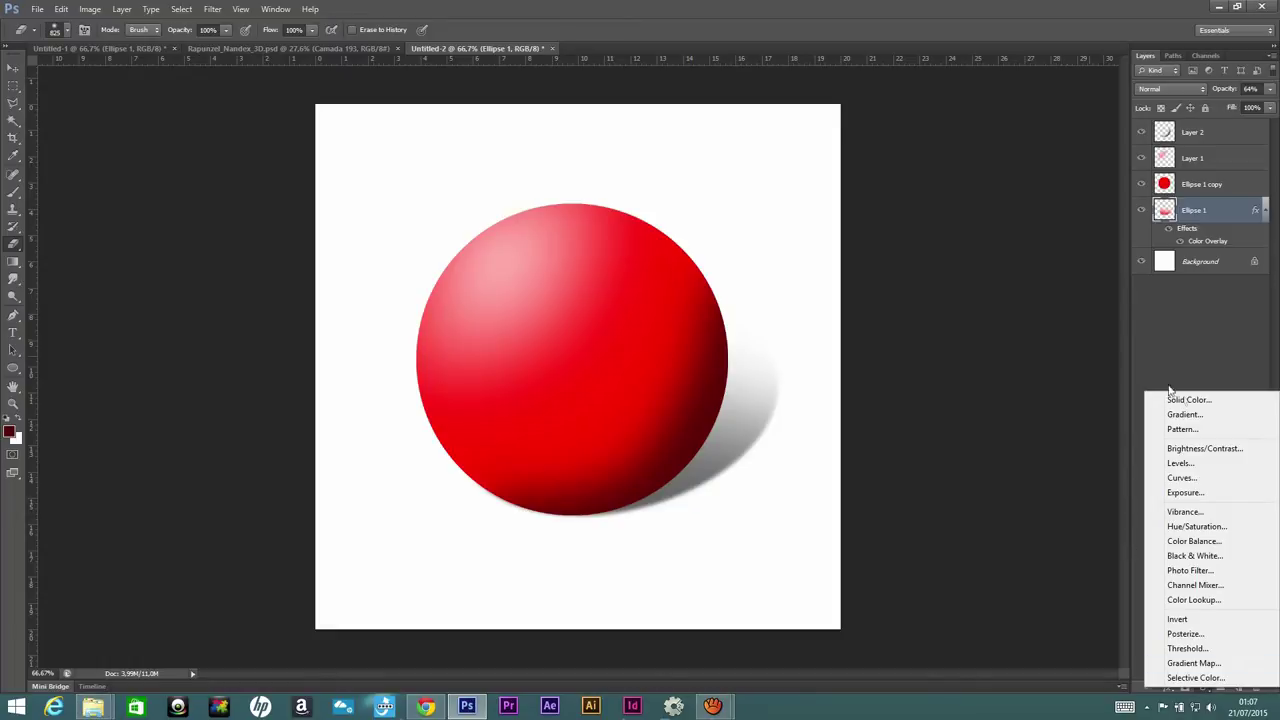
- Add a Levels adjustment layer at the top with input levels 48 and 233
left_click(1200, 464)
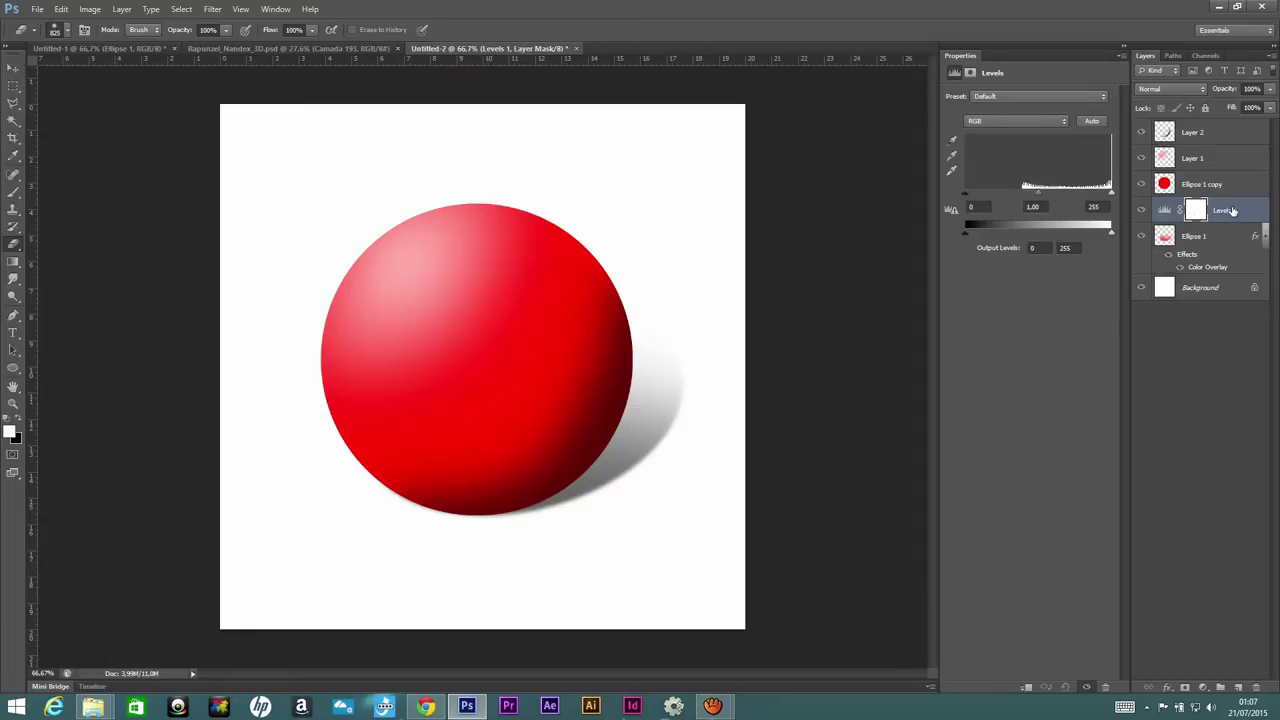
left_click_drag(1228, 212, 1215, 124)
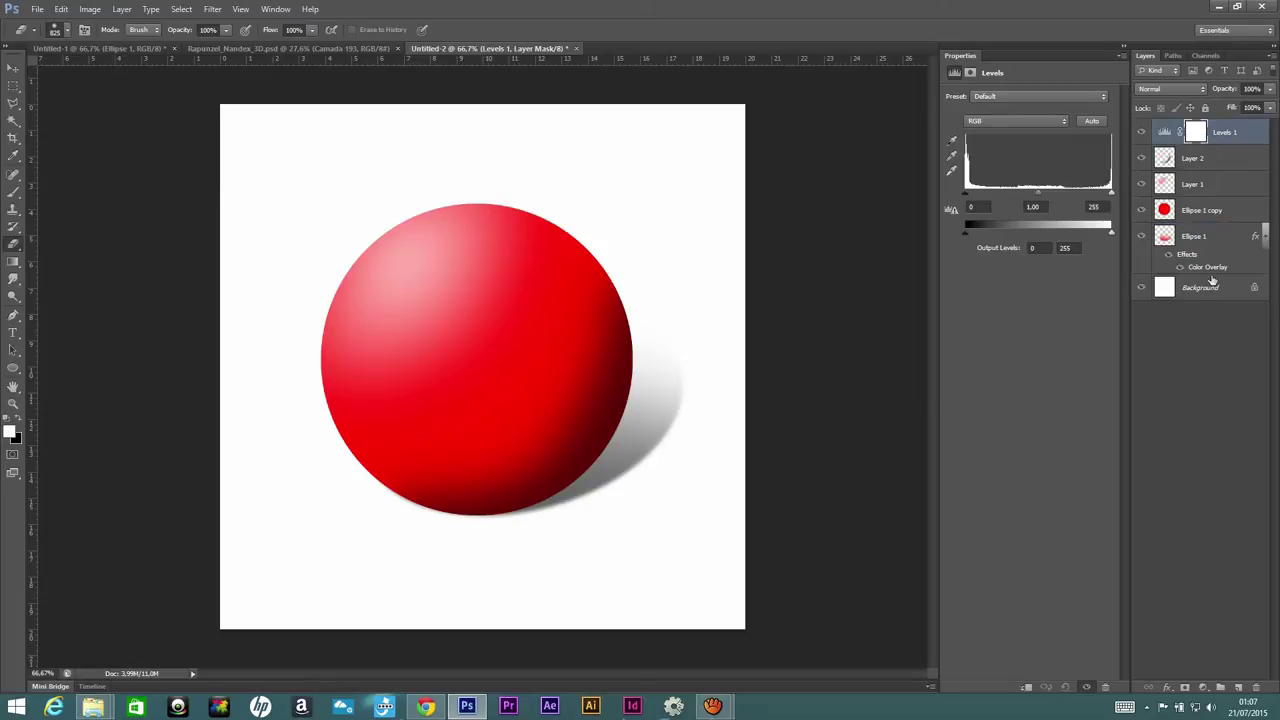
left_click_drag(968, 193, 994, 193)
mouse_move(1108, 193)
left_mouse_down()
mouse_move(1057, 193)
mouse_move(1093, 190)
left_mouse_up()
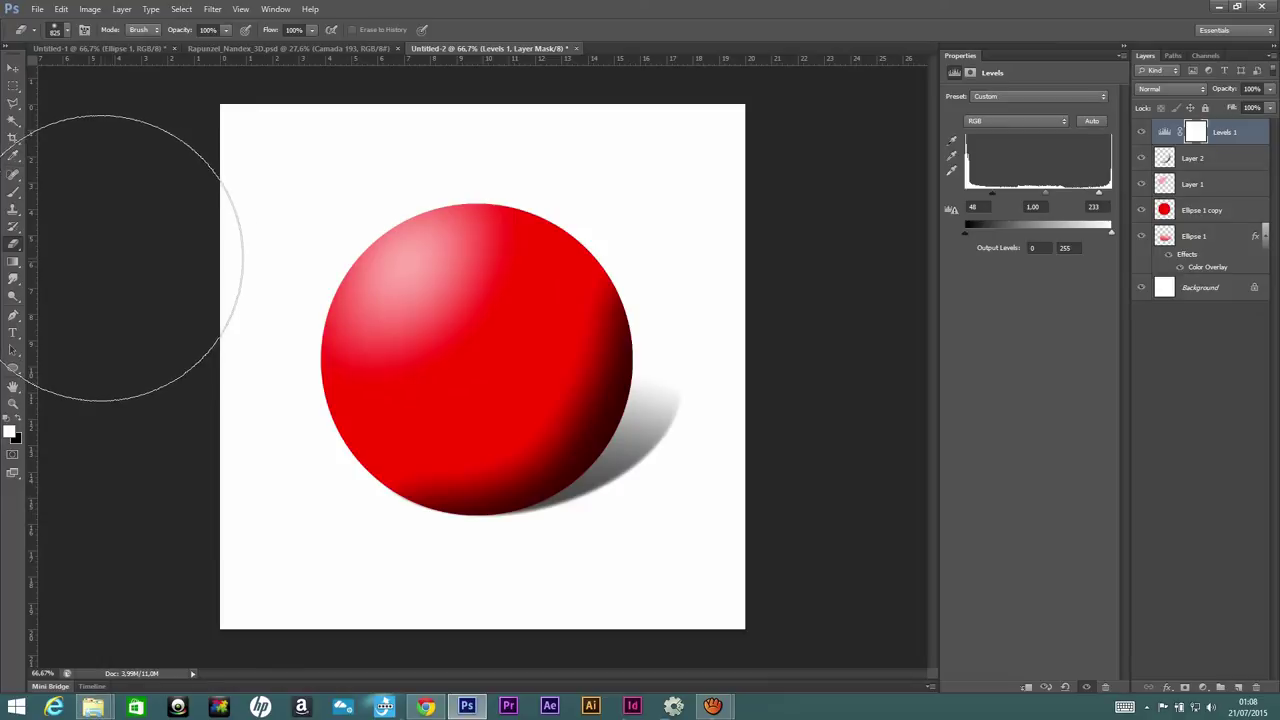
- Toggle Levels 1, Layer 2, Layer 1, the red fill and shadow visibility to compare
left_click(13, 67)
left_click(1140, 133)
left_click(1140, 133)
left_click(1140, 133)
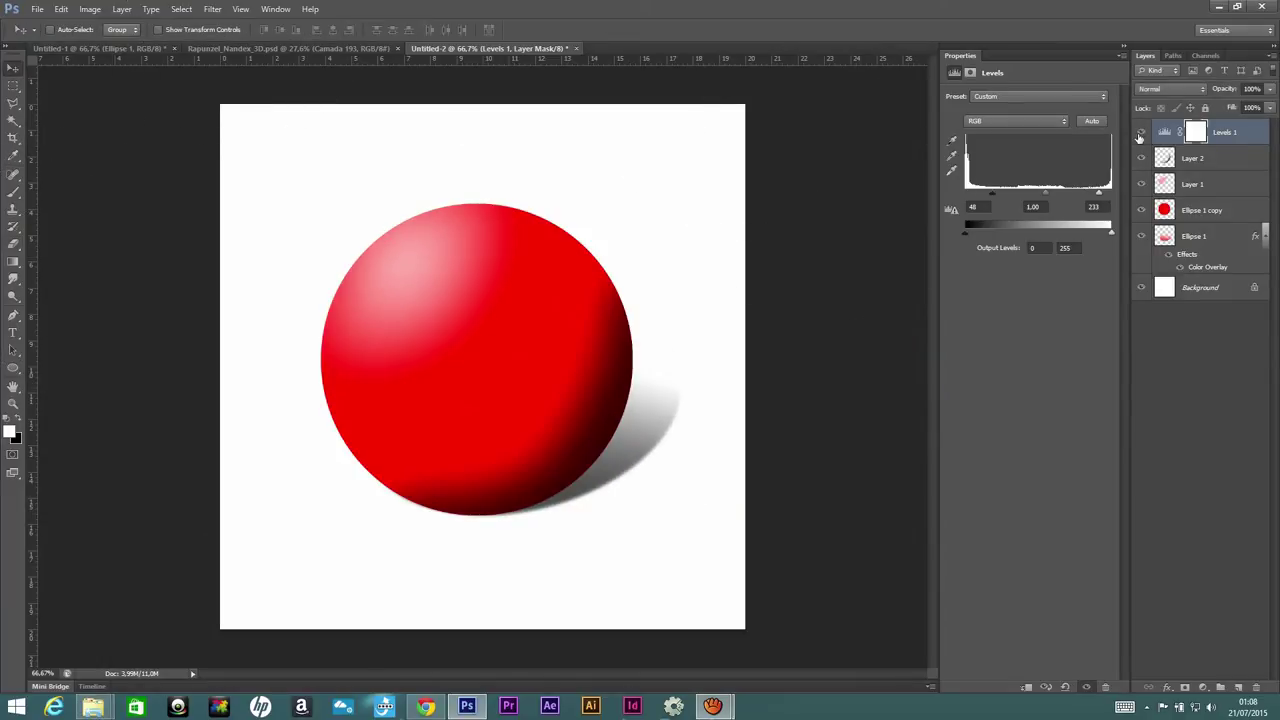
left_click(1140, 133)
left_click(1141, 158)
left_click(1142, 185)
left_click(1143, 211)
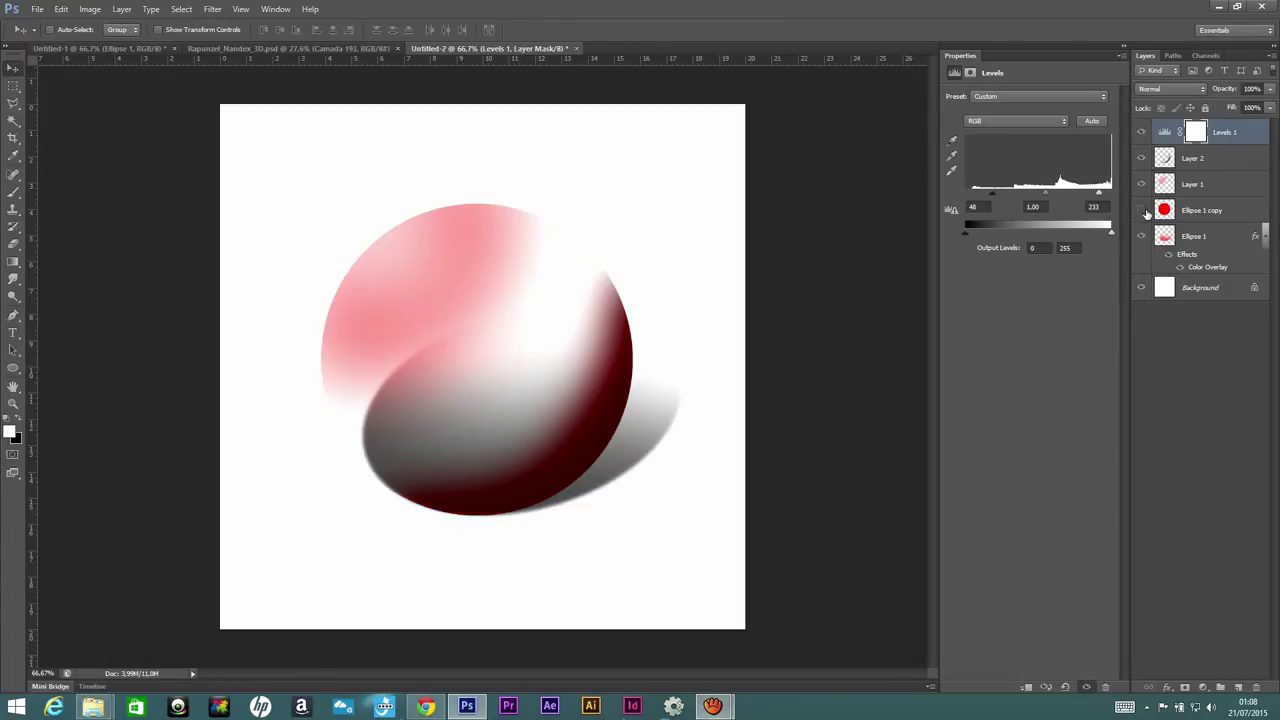
left_click(1142, 210)
left_click(1141, 236)
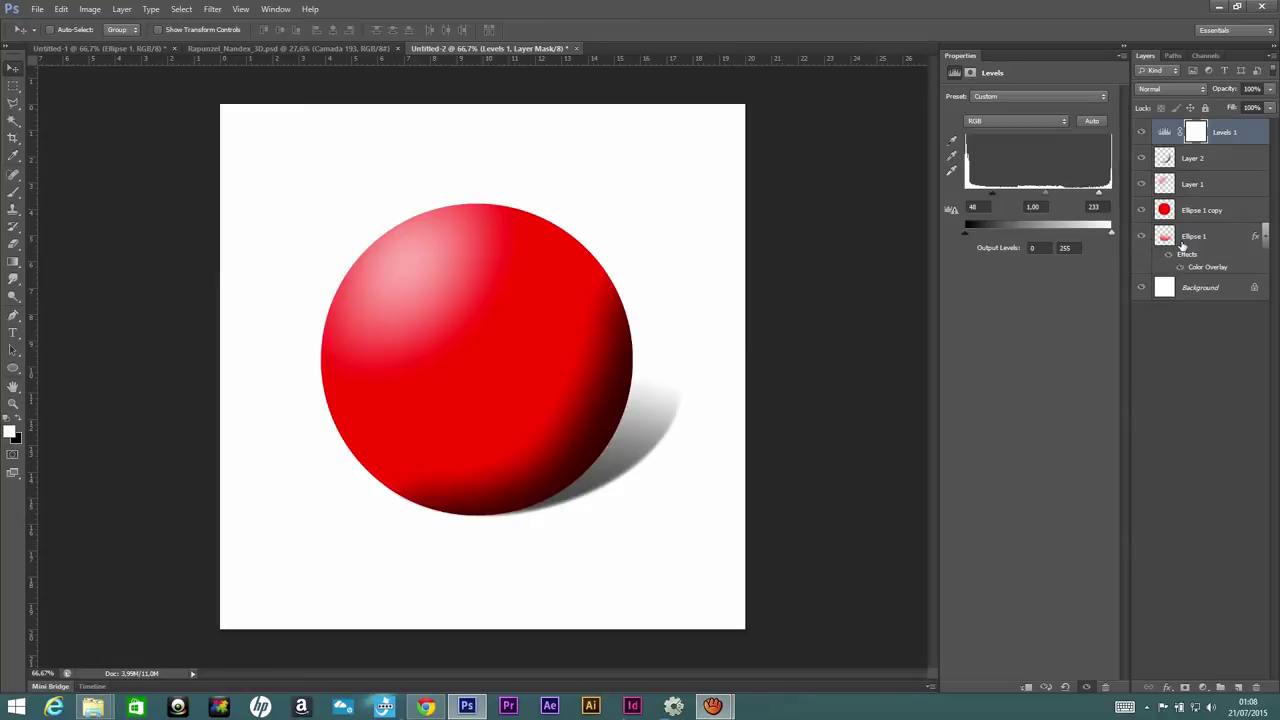
- Erase the outer right end of the cast shadow
left_click(1237, 245)
left_click_drag(683, 260, 763, 240)
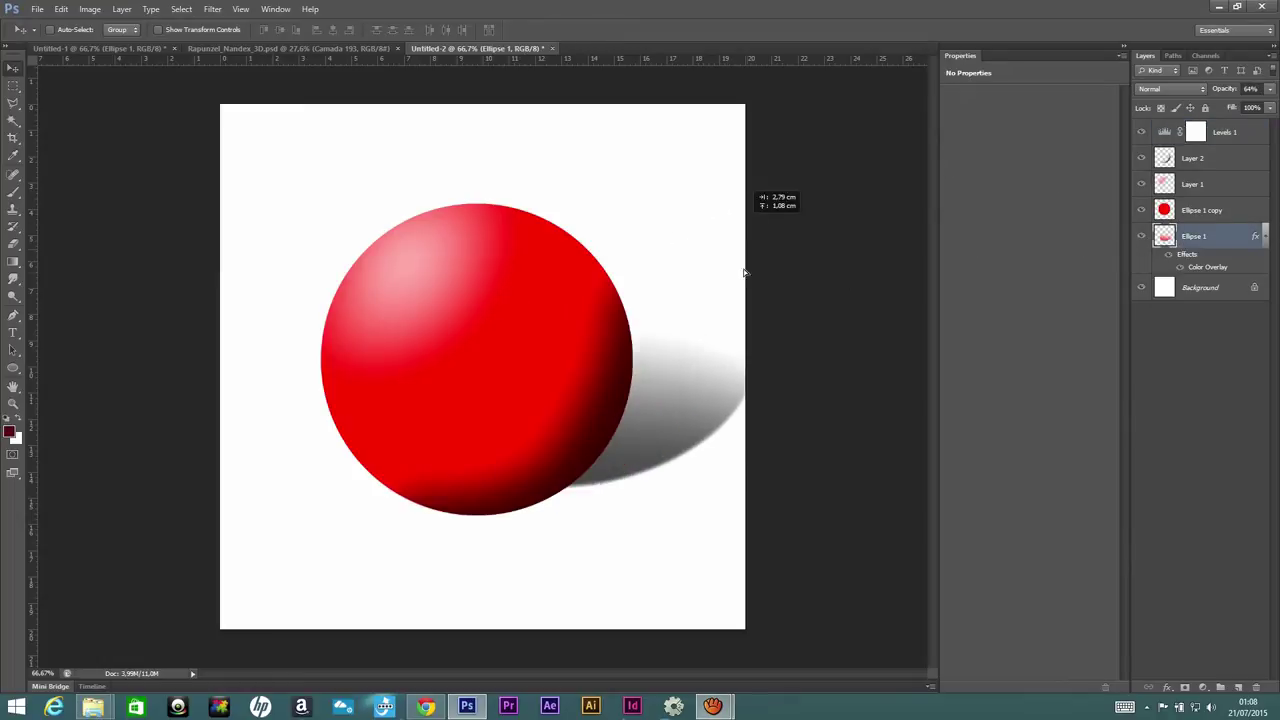
key("ctrl+z")
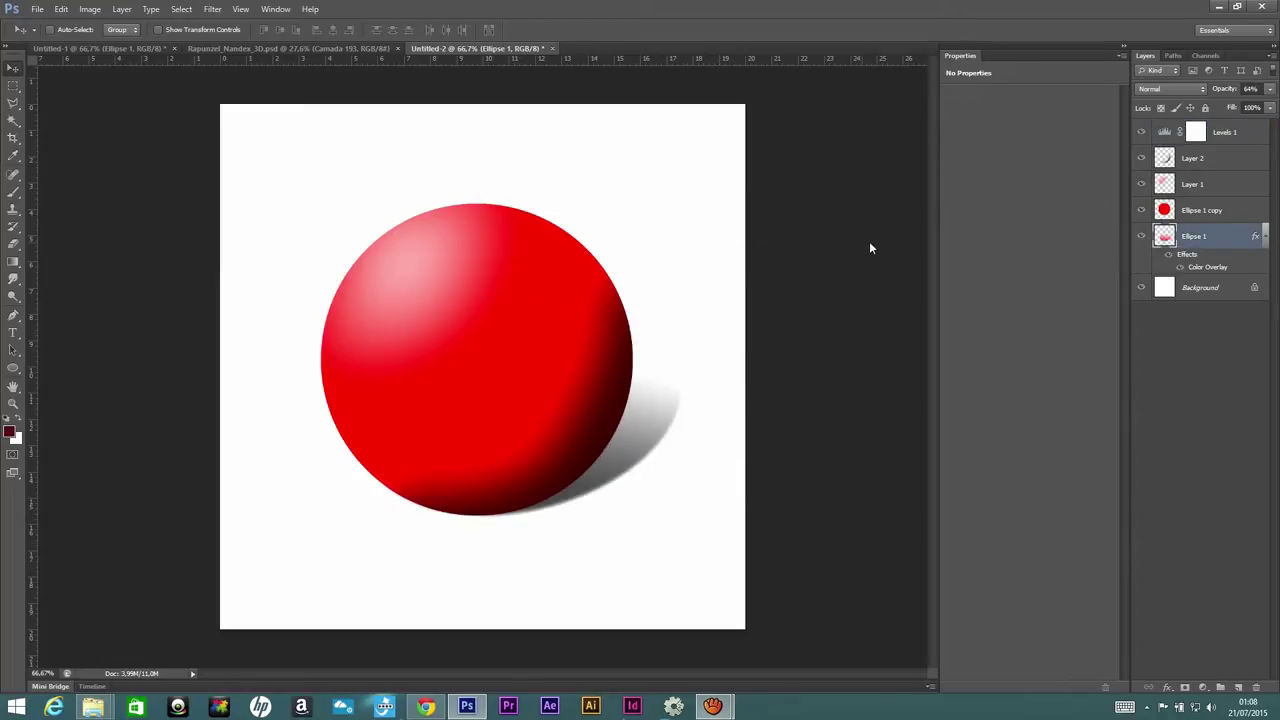
key("e")
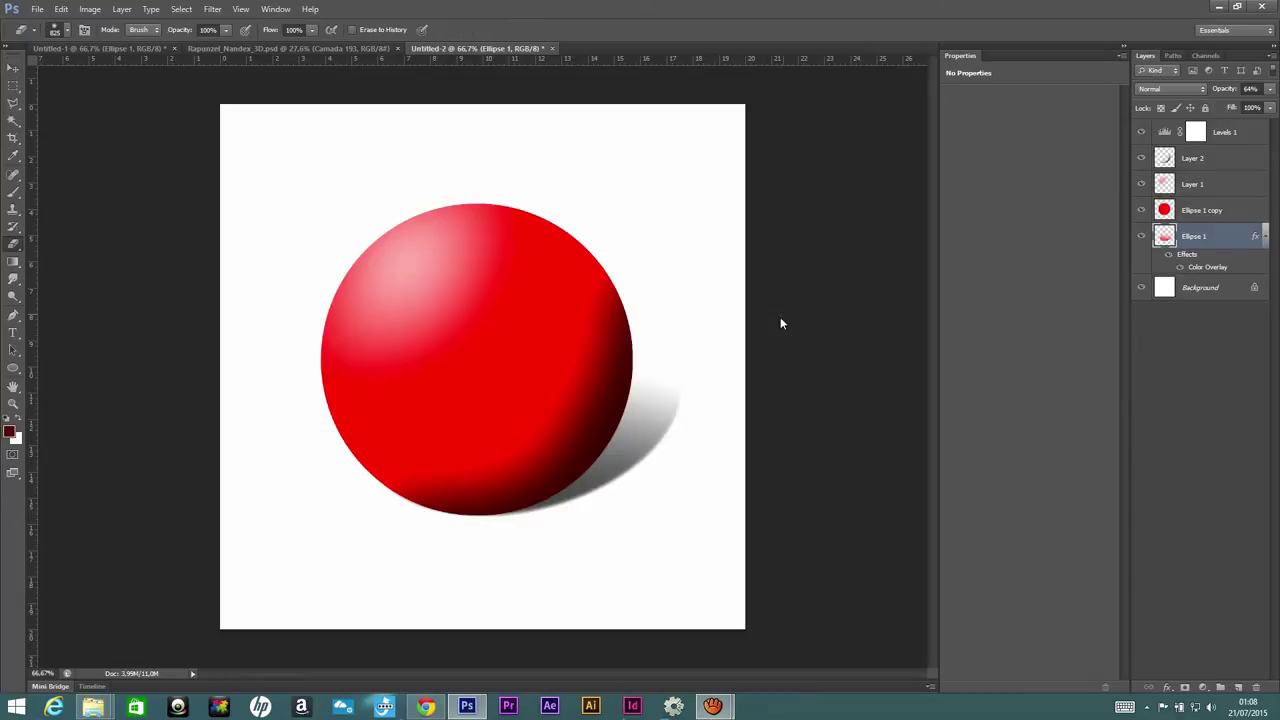
left_click_drag(670, 400, 575, 500)
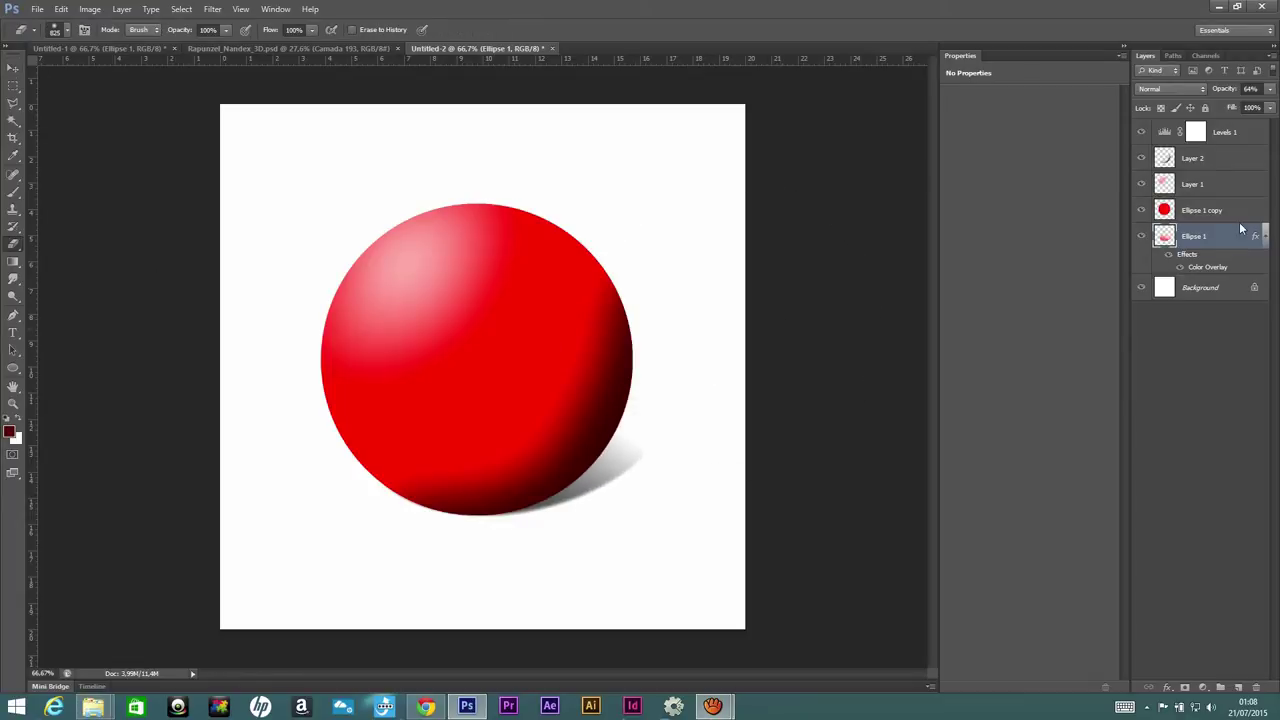
- Combine layers Levels 1 through Ellipse 1 into one smart object
left_click(1225, 137)
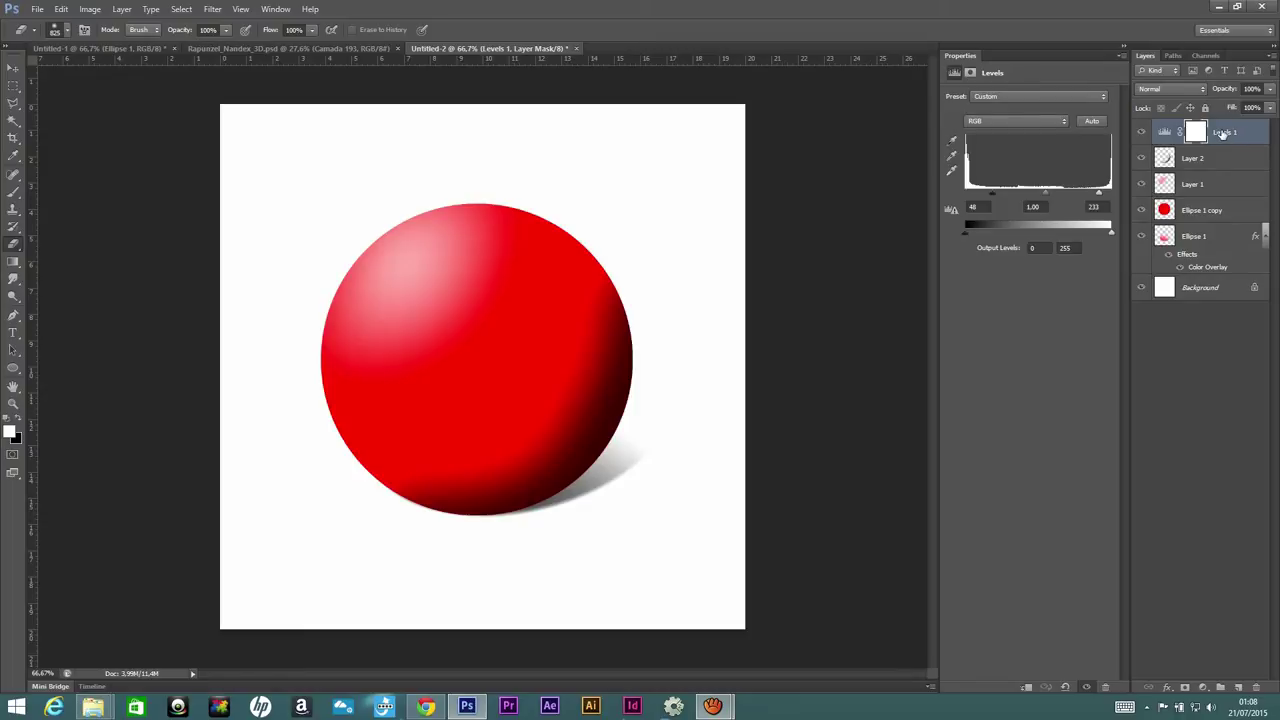
left_click(1222, 236, "shift")
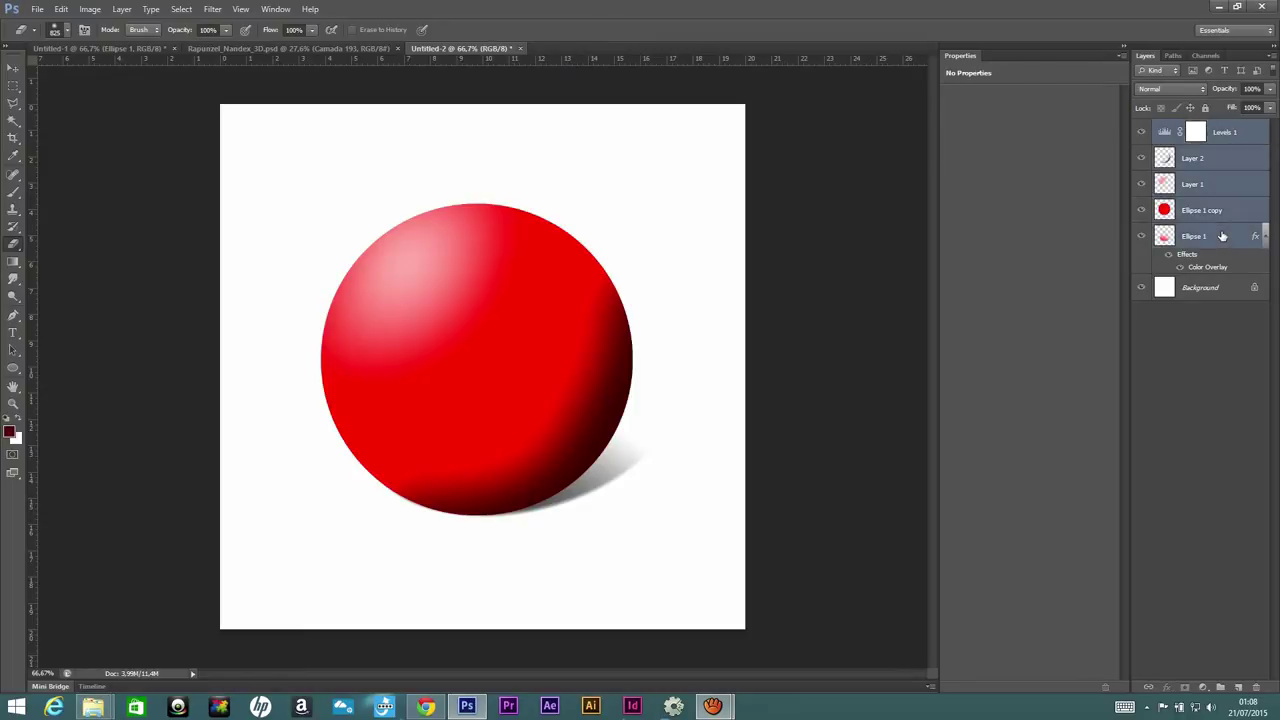
right_click(1222, 236)
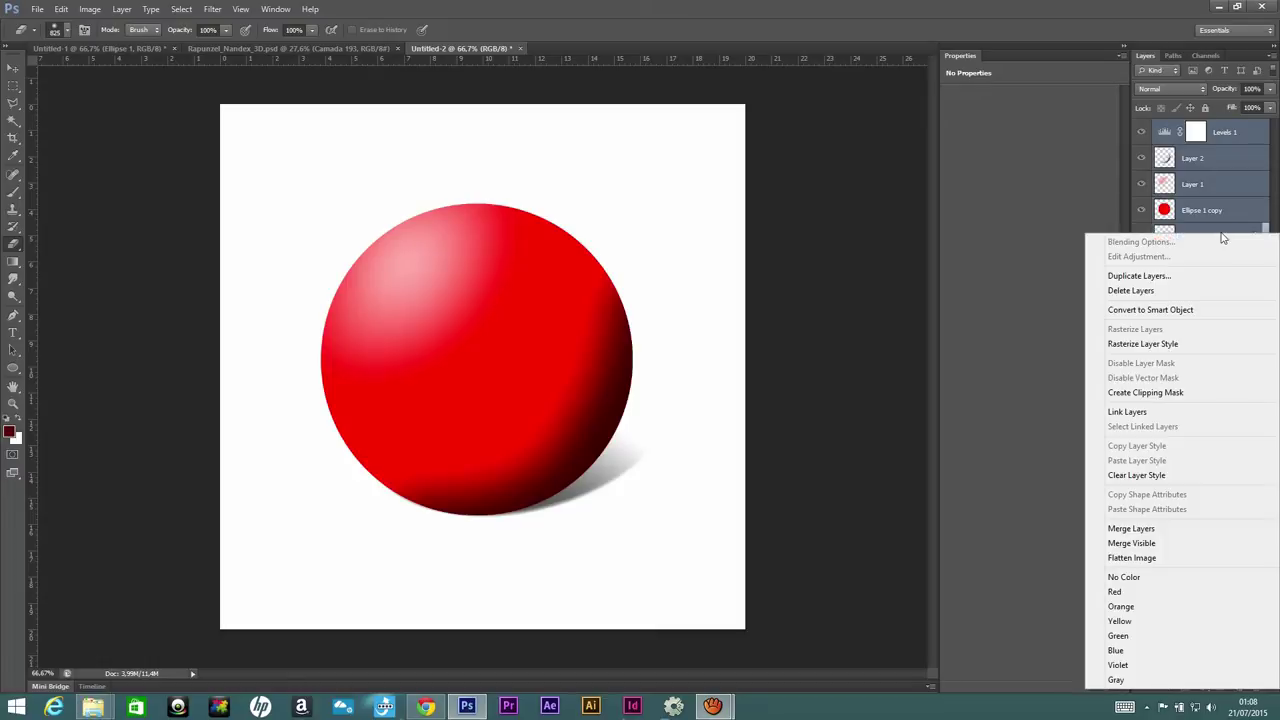
left_click(1150, 310)
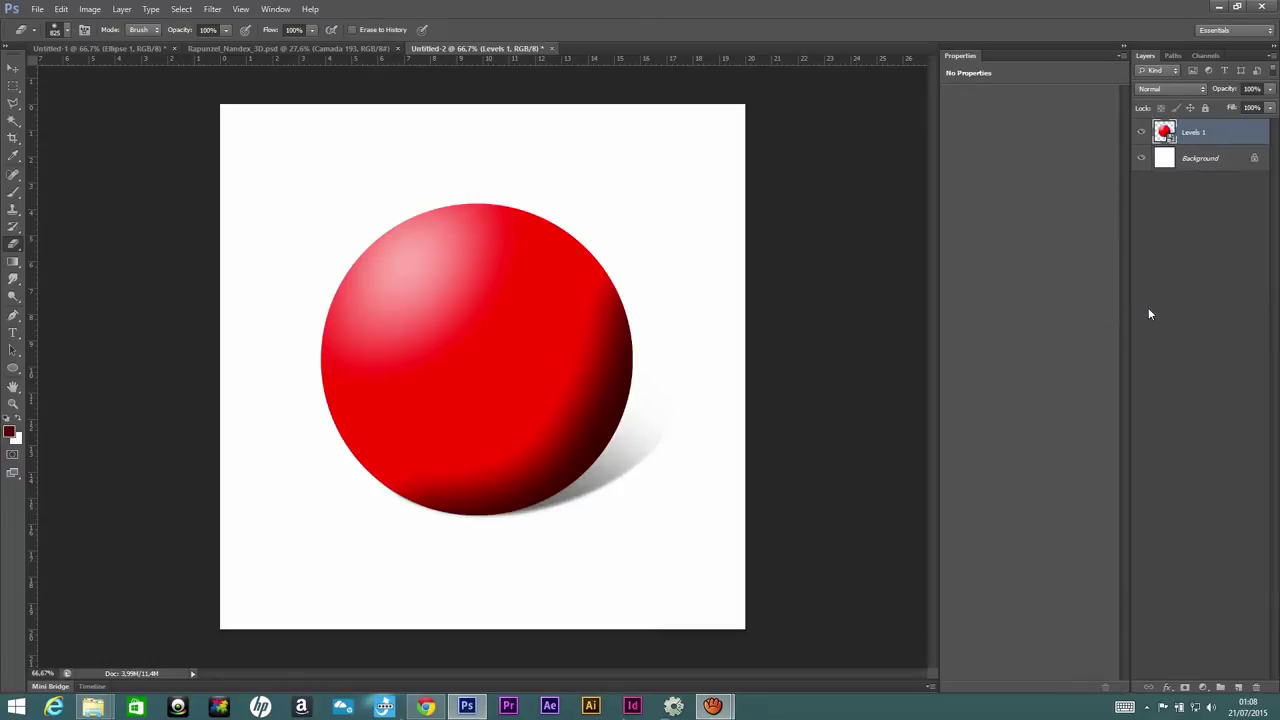
- Rasterize the Levels 1 layer and toggle its visibility off and on
right_click(1226, 135)
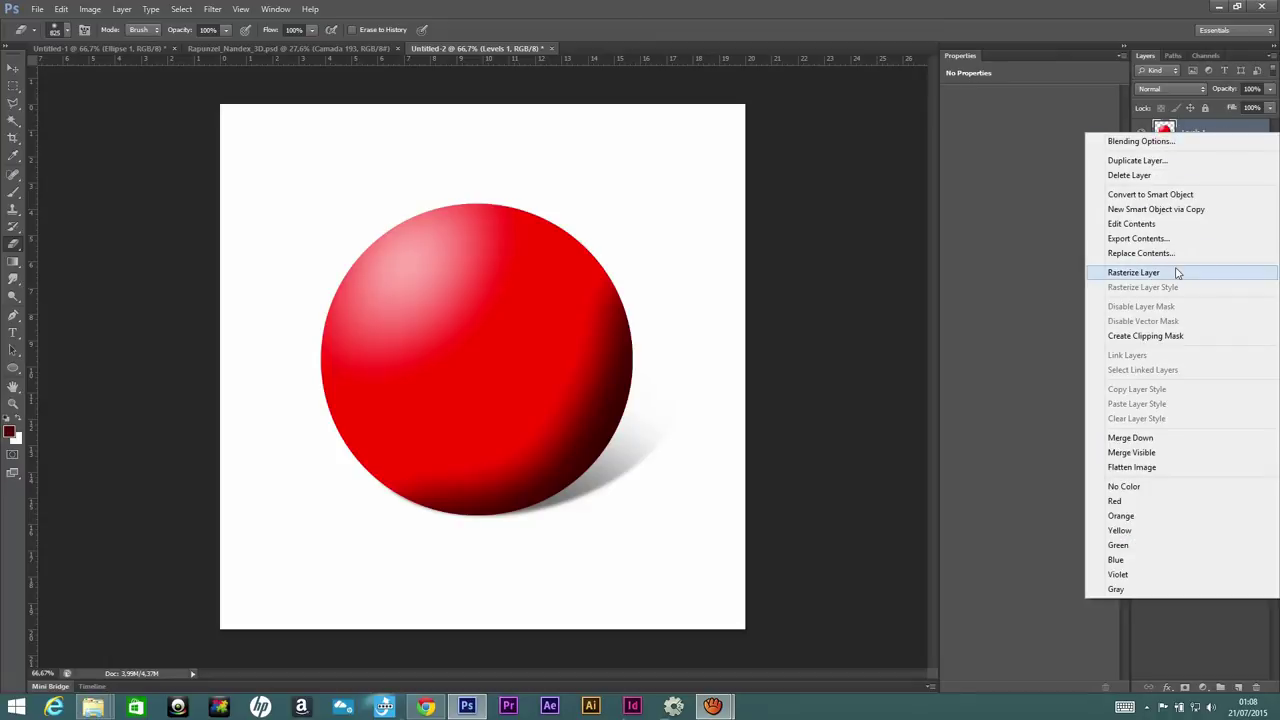
left_click(1193, 271)
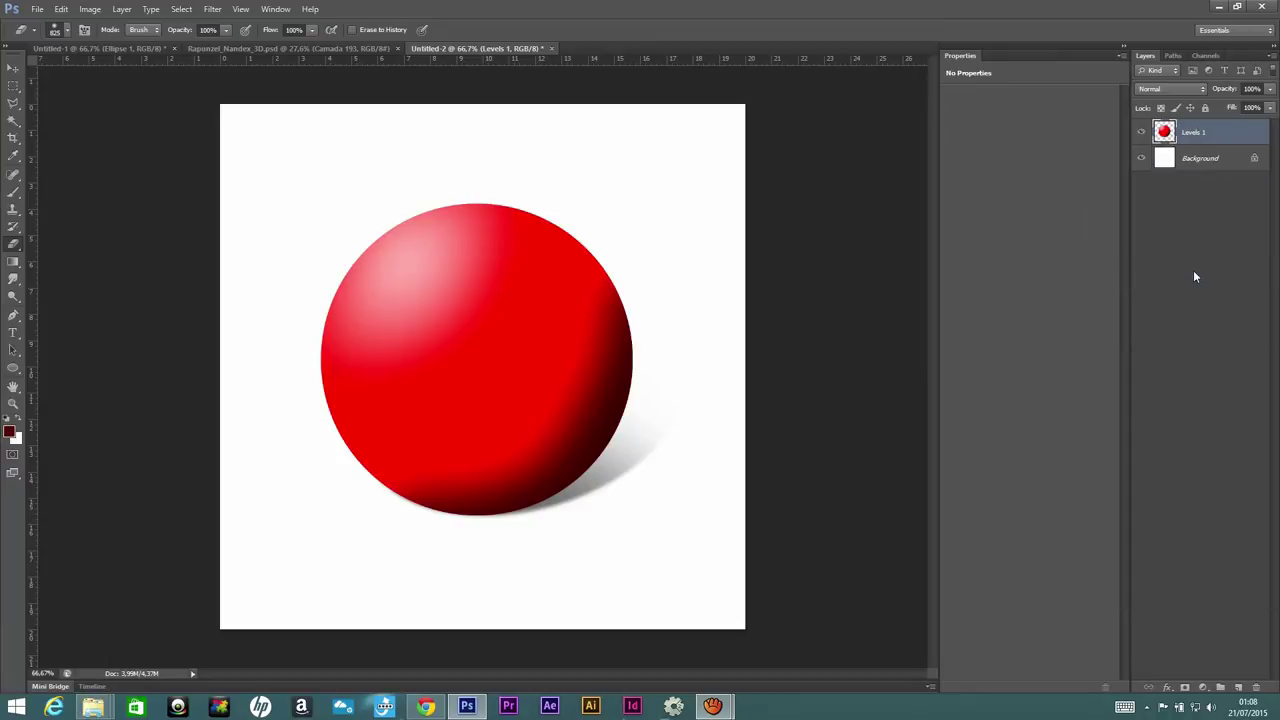
left_click(1142, 133)
left_click(1142, 134)
- Erase across the sphere, restore it, and move the sphere up and left
mouse_move(610, 370)
left_mouse_down()
mouse_move(560, 417)
mouse_move(470, 330)
left_mouse_up()
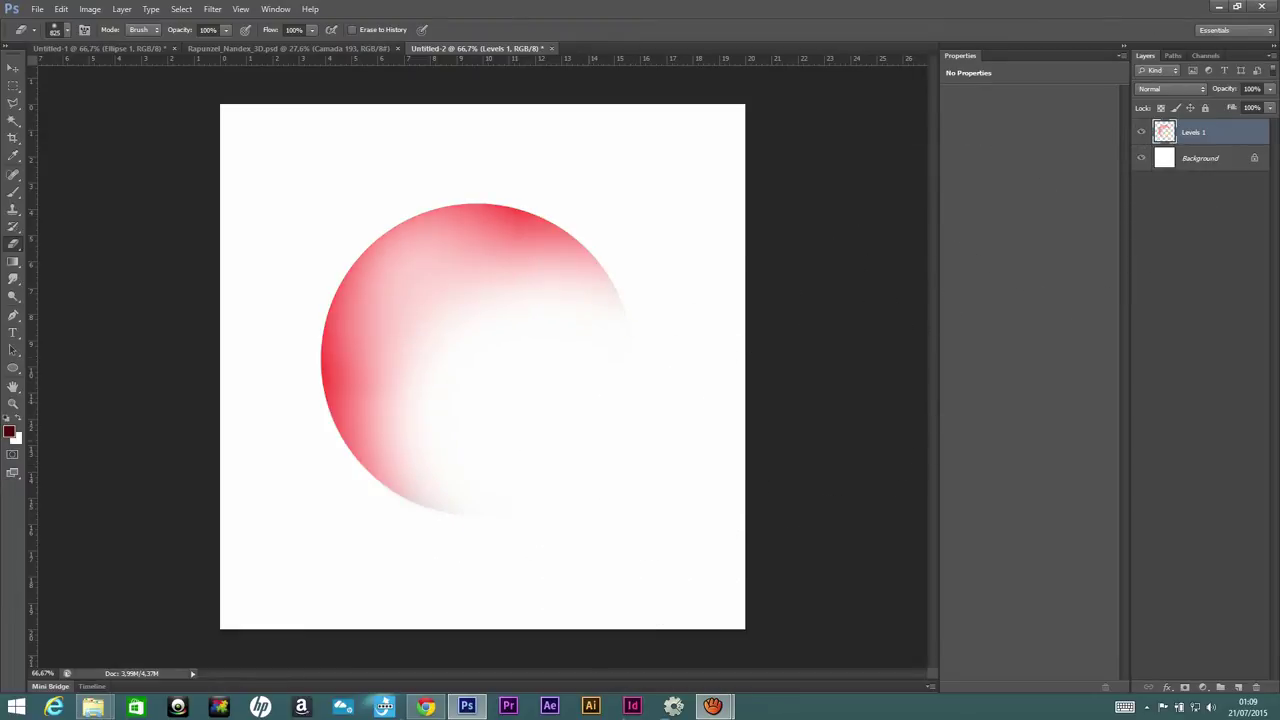
key("ctrl+alt+z")
key("ctrl+alt+z")
key("v")
mouse_move(440, 278)
left_mouse_down()
mouse_move(419, 247)
mouse_move(311, 176)
left_mouse_up()
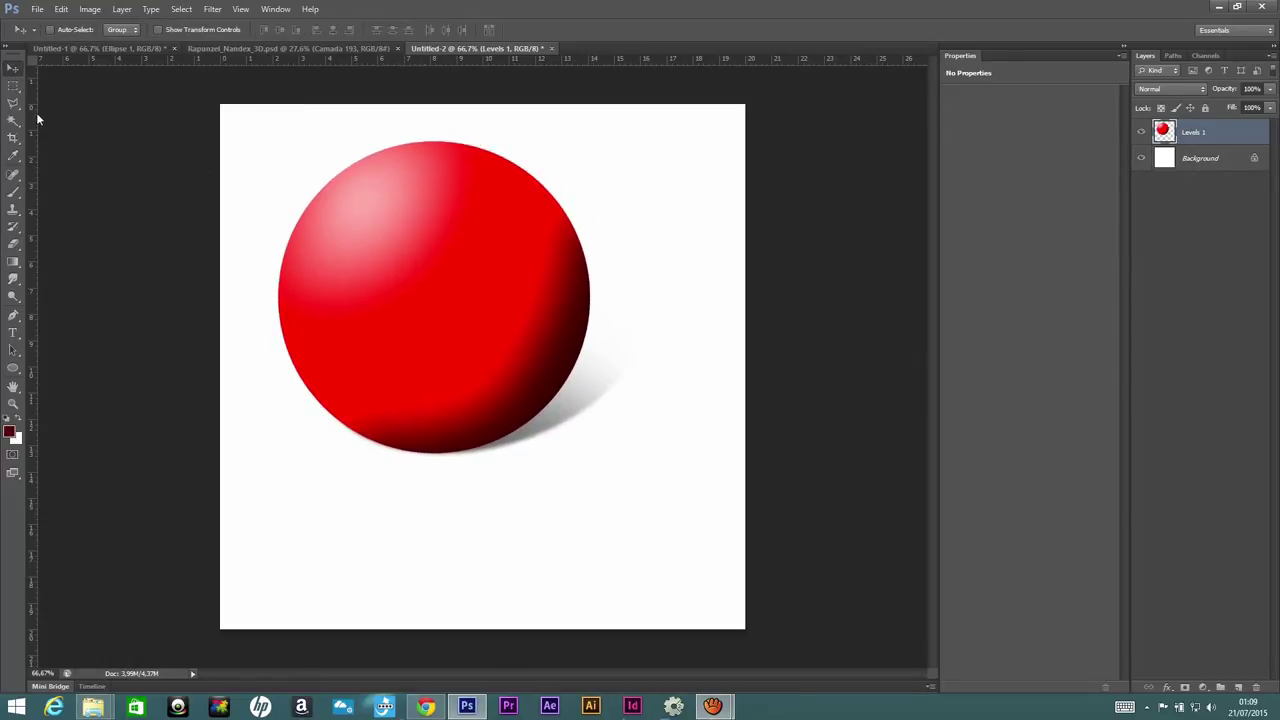
- Try a 42 px eraser on the sphere, undo it, and delete the Levels 1 layer
left_click(13, 243)
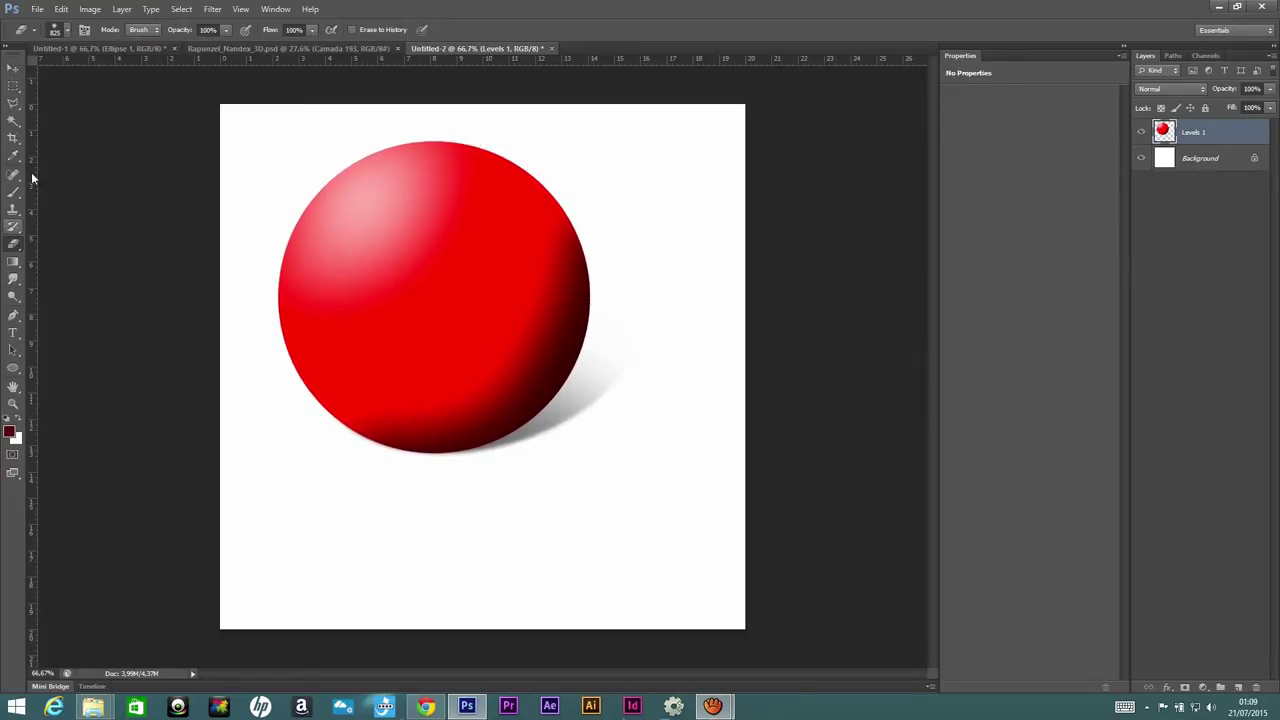
left_click(63, 31)
left_click(46, 70)
mouse_move(585, 262)
left_mouse_down()
mouse_move(578, 362)
mouse_move(559, 411)
mouse_move(513, 205)
left_mouse_up()
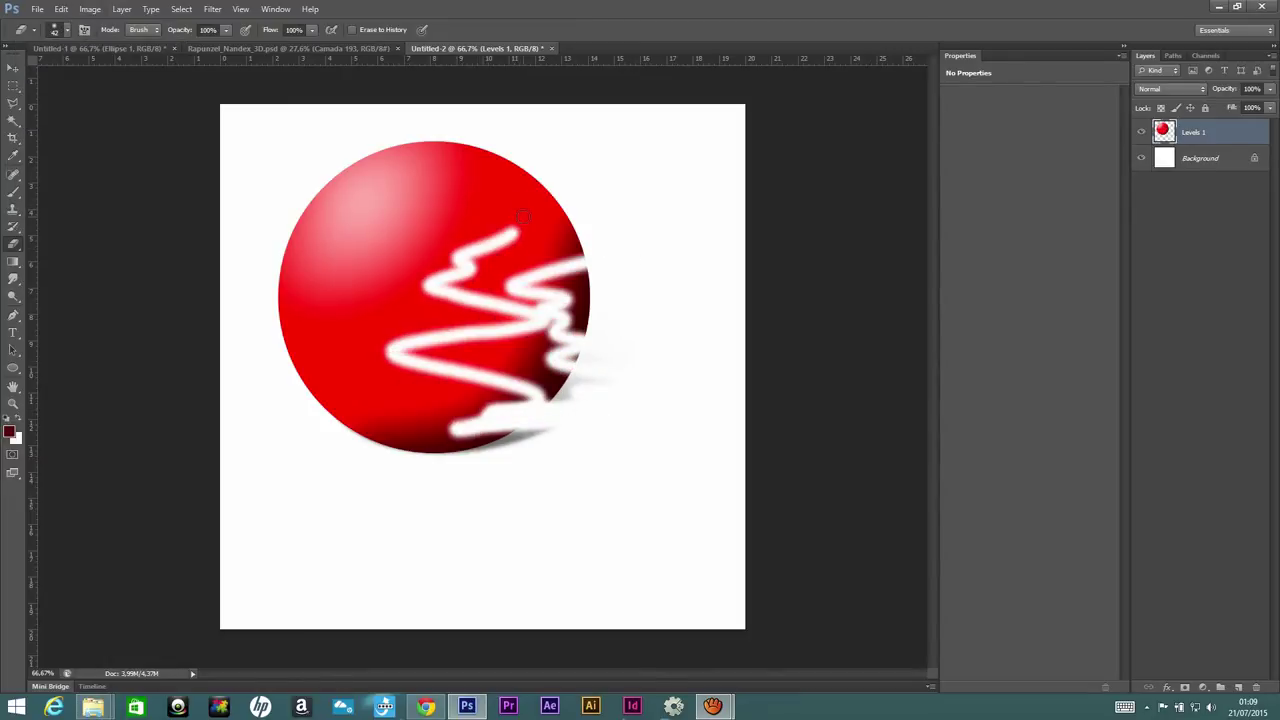
key("ctrl+z")
left_click_drag(1222, 134, 1257, 687)
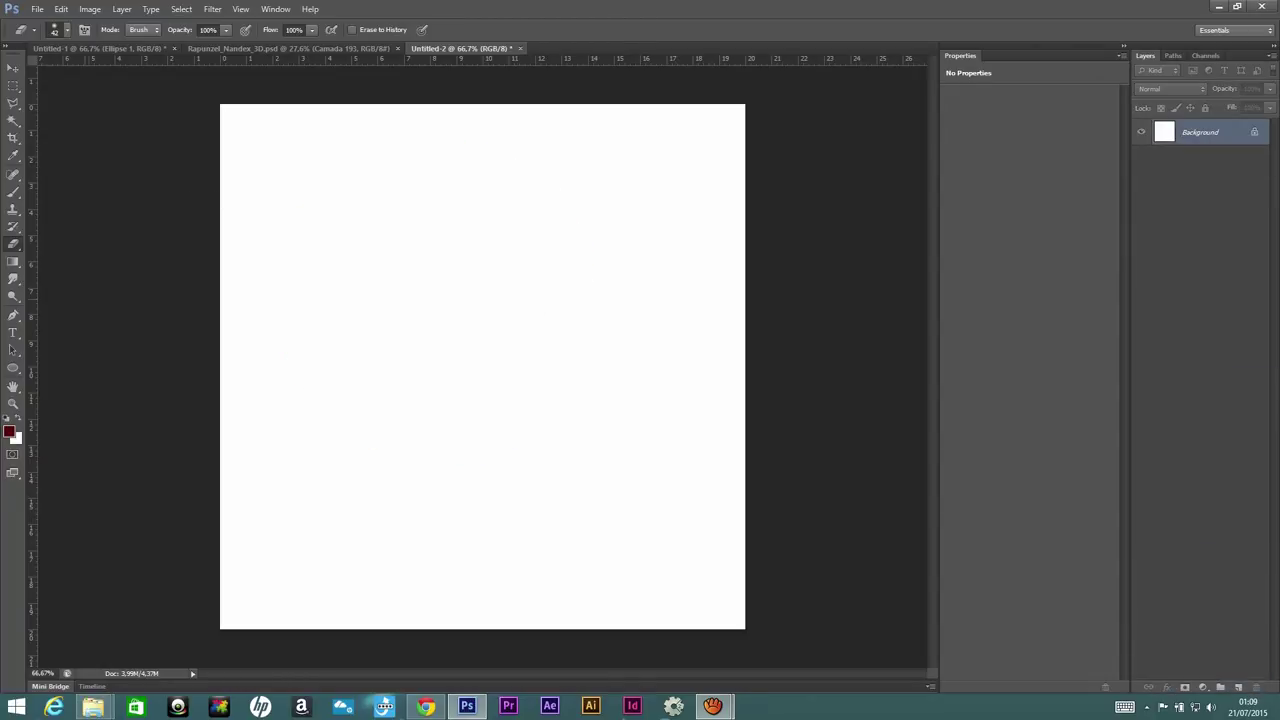
left_click(13, 367)
- Draw five overlapping ellipses, switching the foreground colour to bright red
left_click_drag(323, 232, 552, 449)
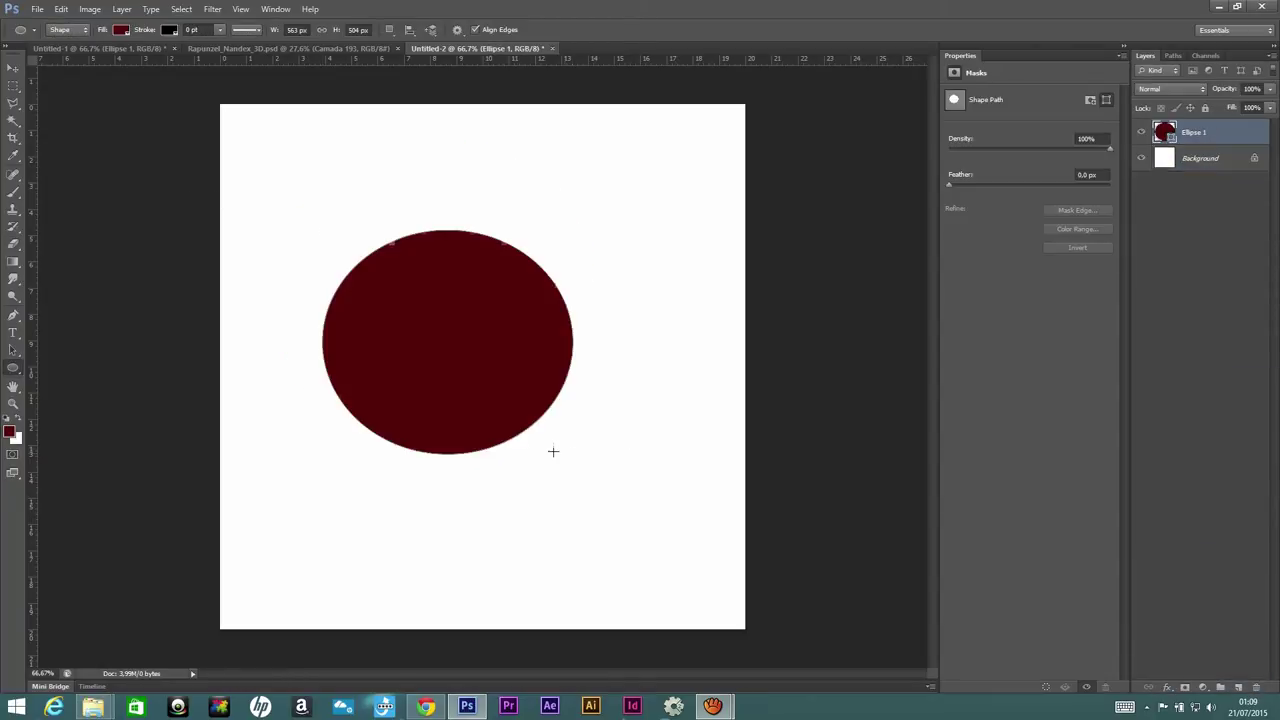
left_click(8, 431)
left_click(1088, 171)
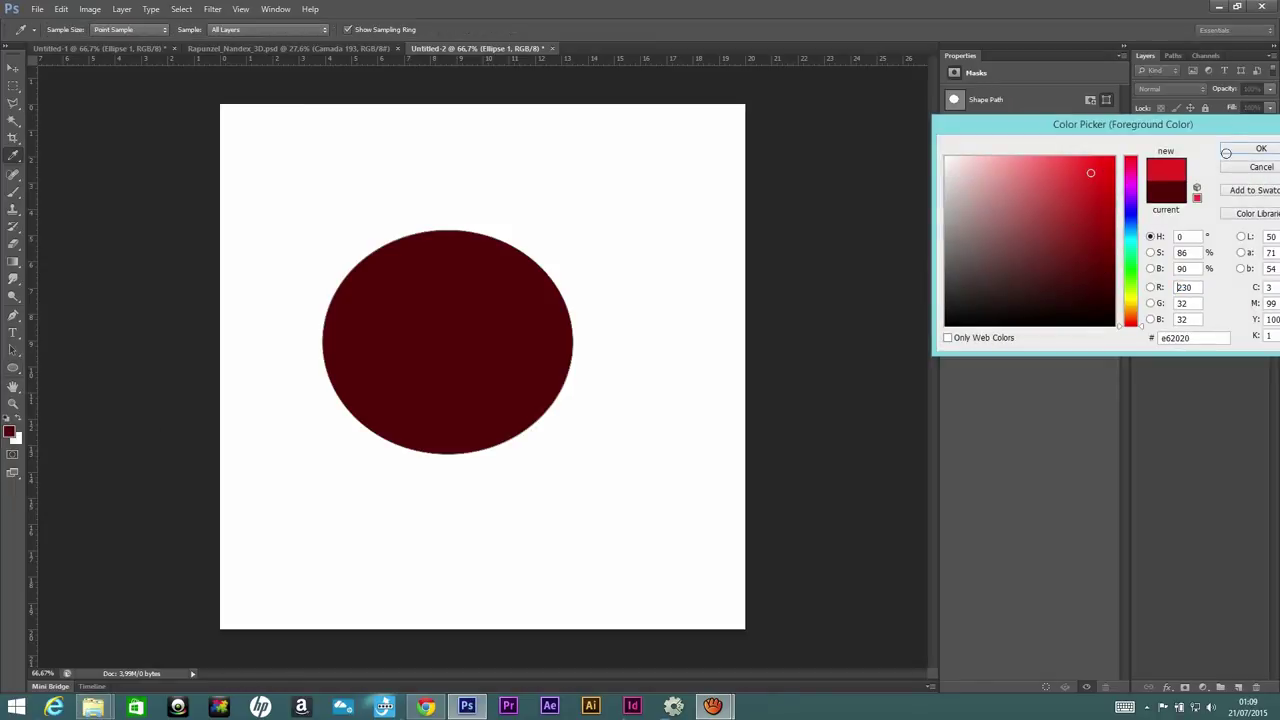
left_click(1261, 148)
mouse_move(619, 271)
left_mouse_down()
mouse_move(390, 487)
mouse_move(391, 526)
left_mouse_up()
left_click_drag(625, 199, 469, 351)
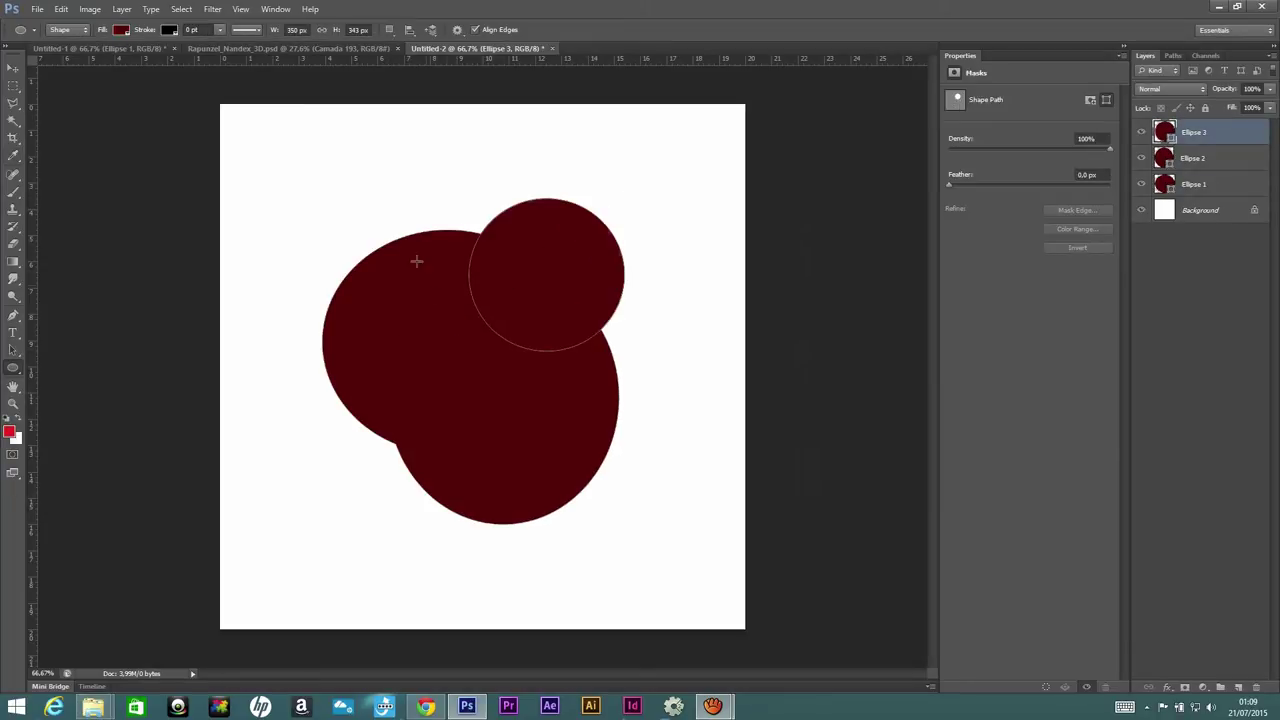
left_click_drag(306, 160, 496, 316)
left_click_drag(584, 135, 440, 276)
- Rasterize the five ellipse layers, then try merging two and undo
left_click(1141, 184)
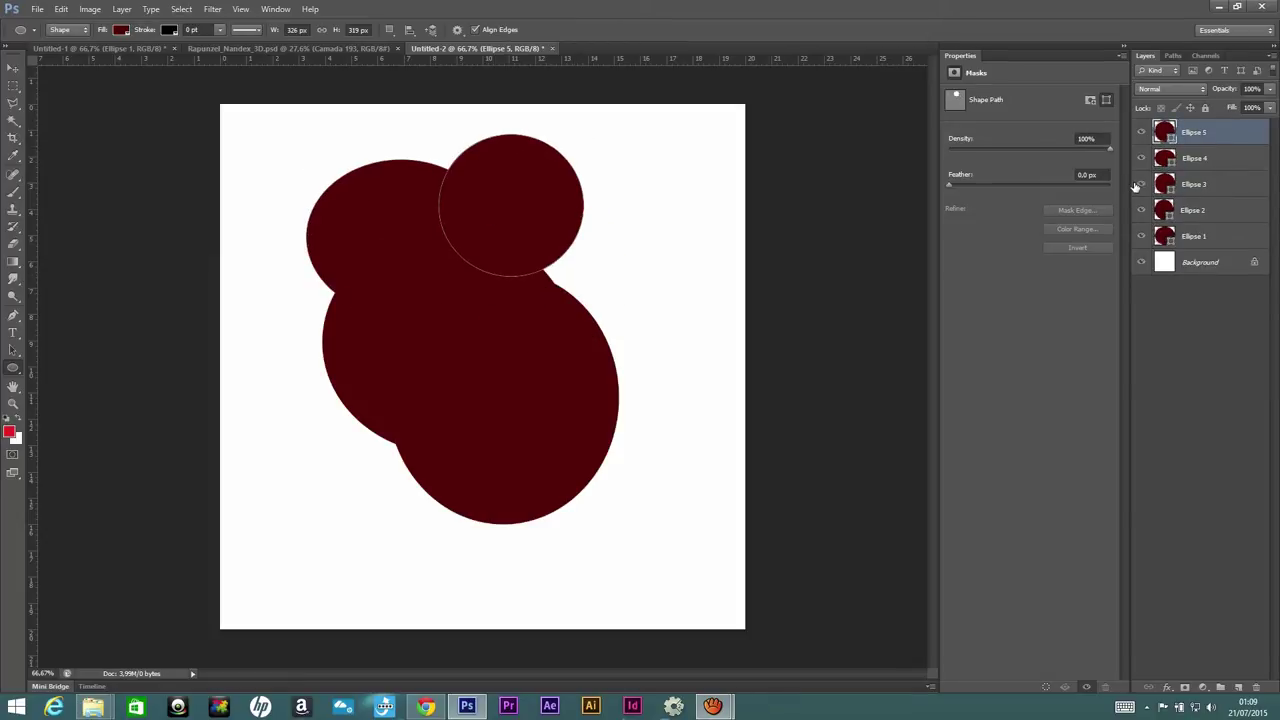
left_click(1218, 236, "shift")
right_click(1218, 234)
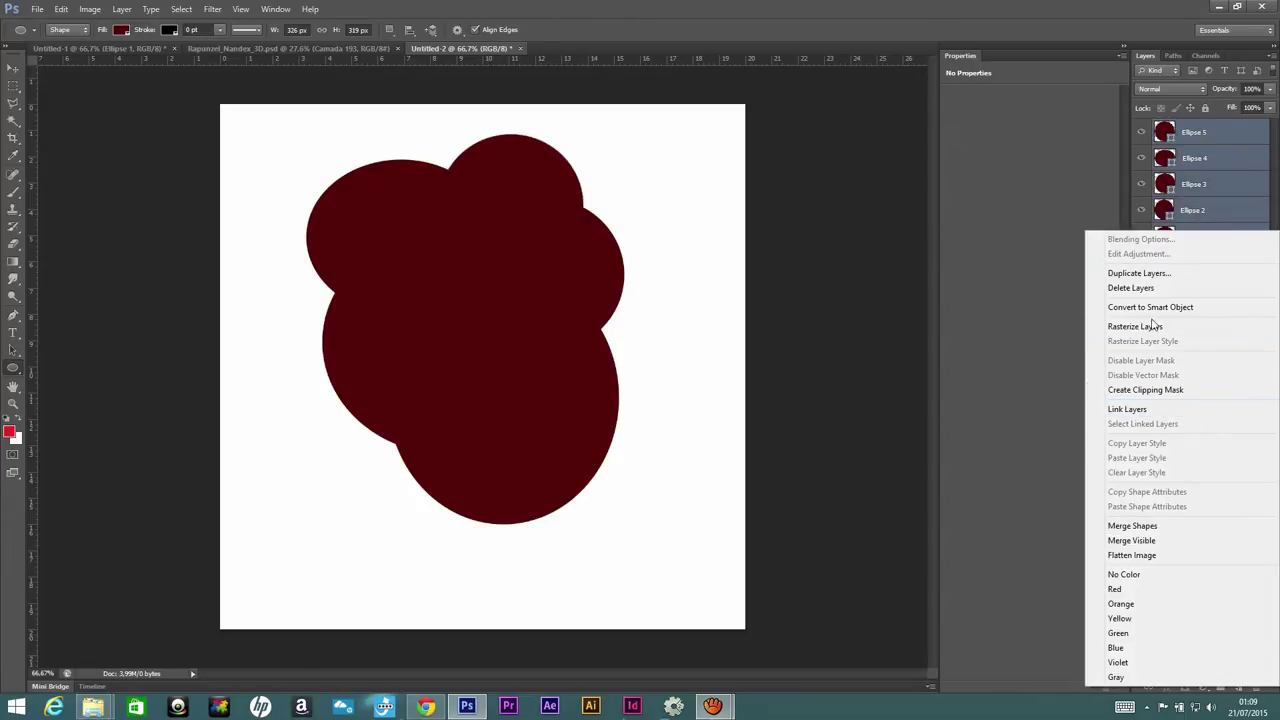
left_click(1151, 326)
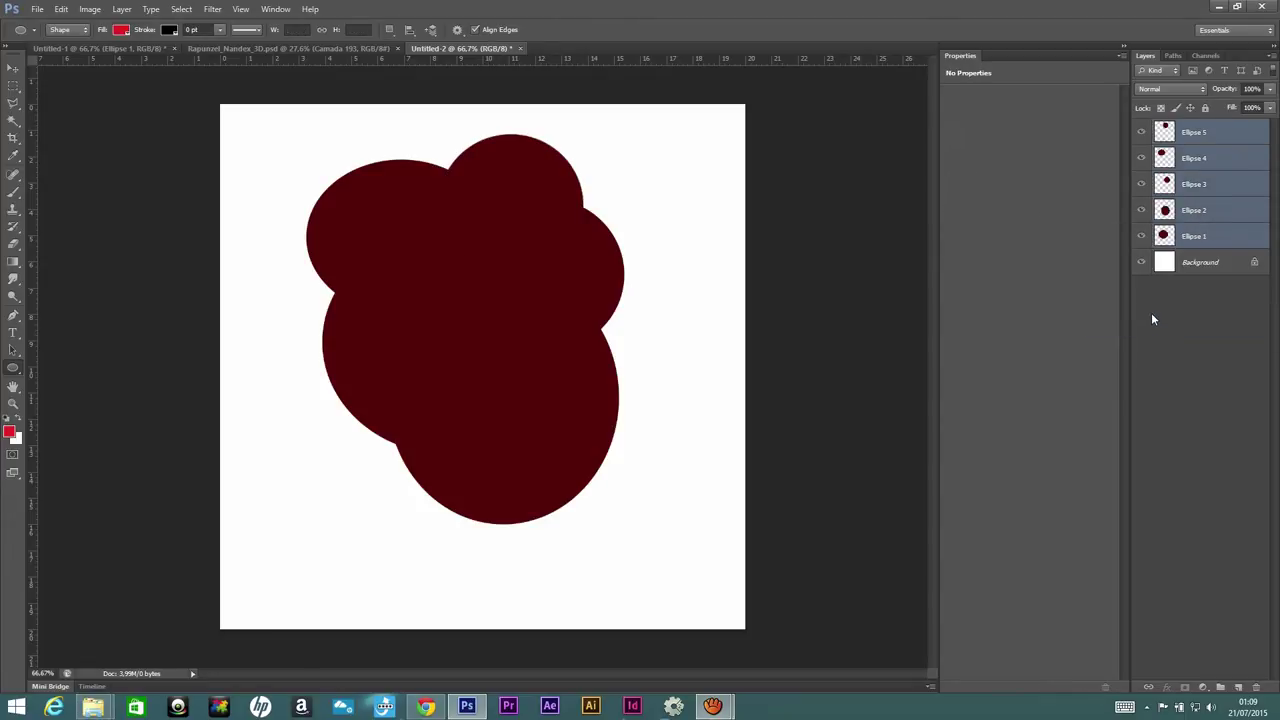
left_click(1216, 135)
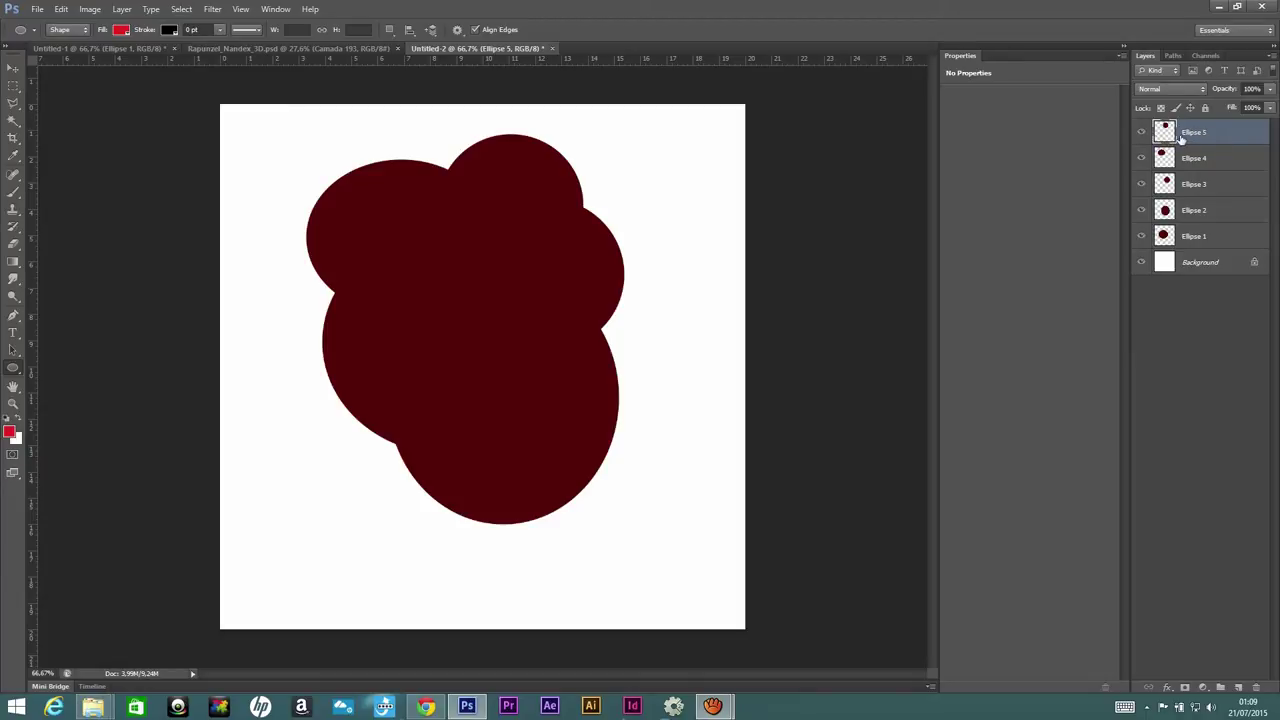
key("ctrl+e")
left_click(1141, 132)
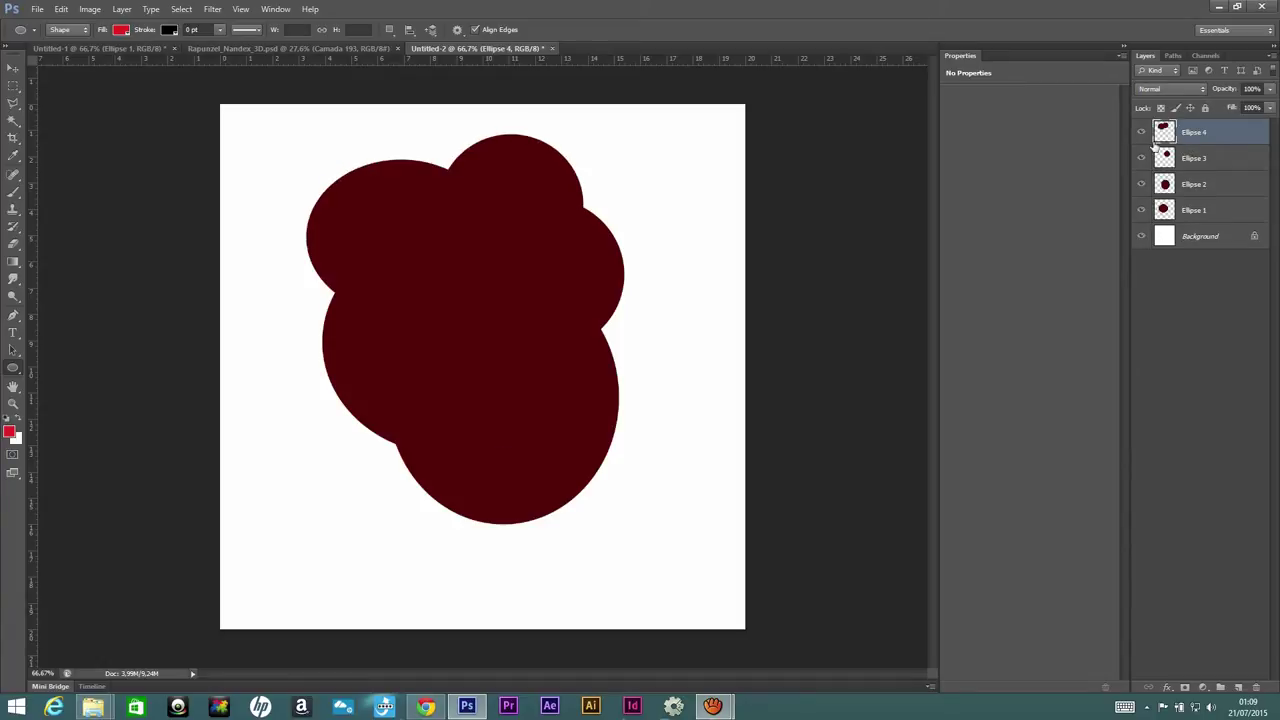
key("ctrl+e")
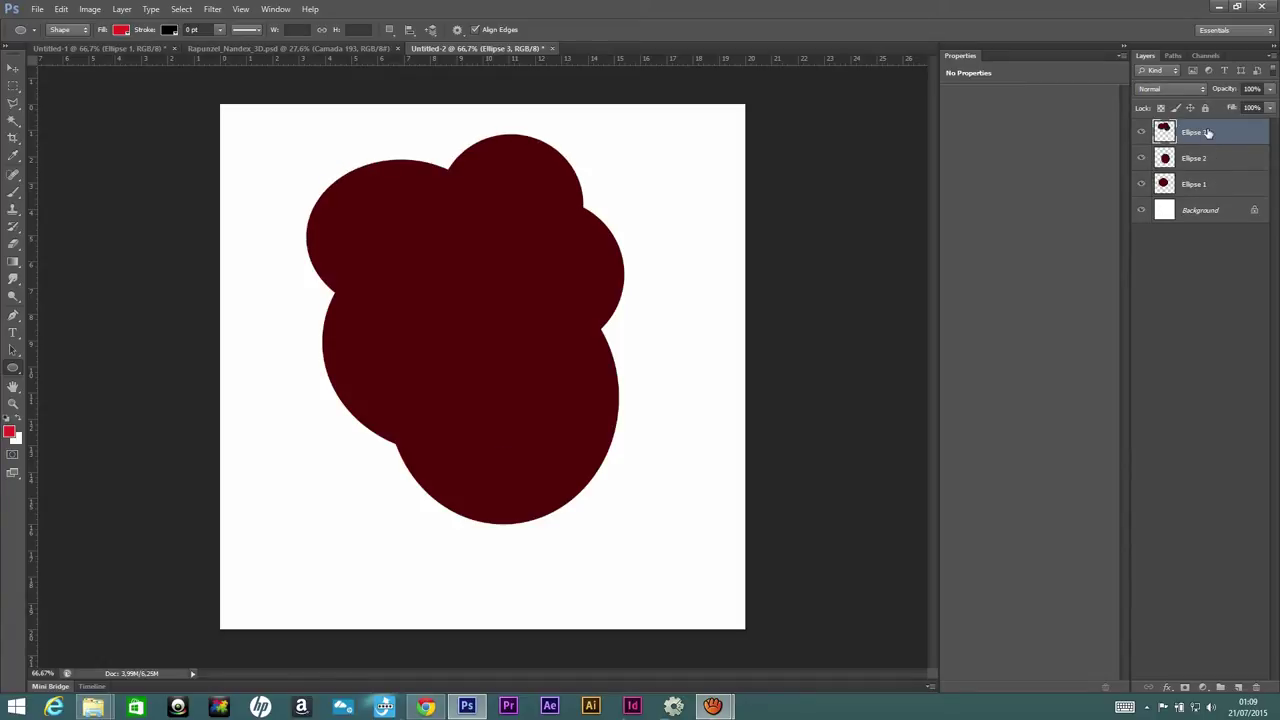
key("ctrl+alt+z")
key("ctrl+alt+z")
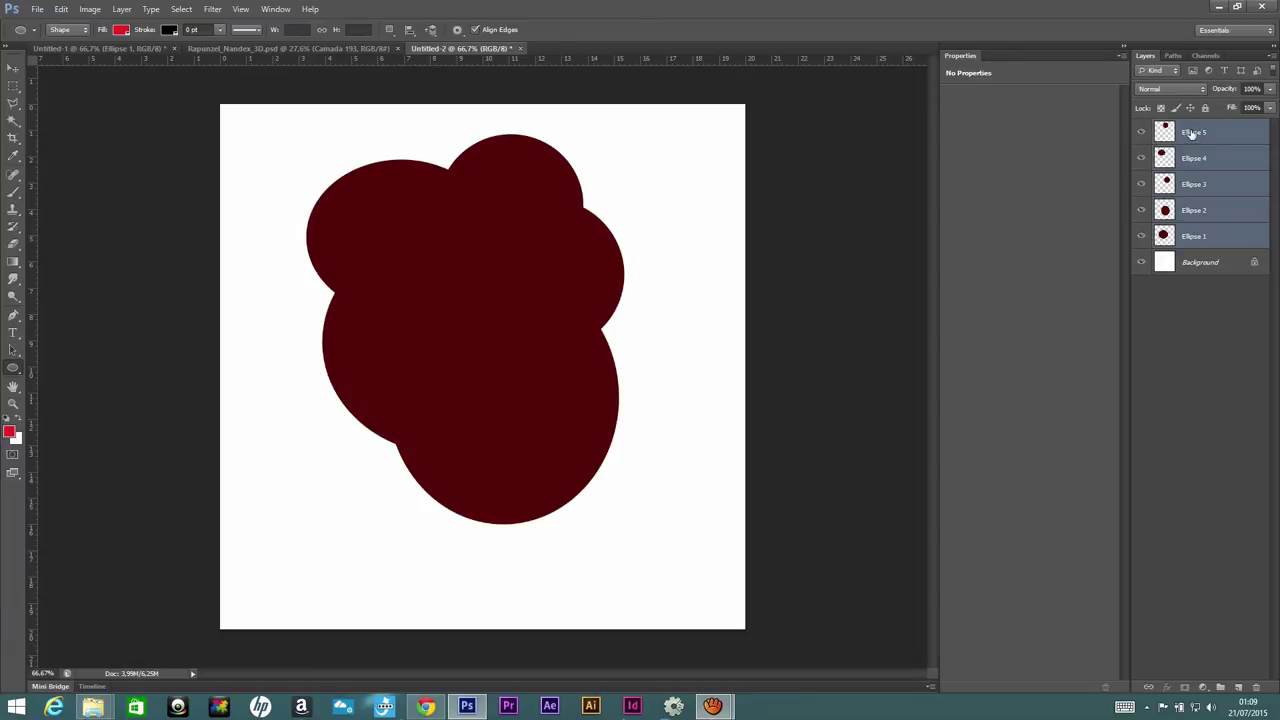
- Merge all five ellipses, erase a zigzag band through them, and delete the layer
left_click(1194, 133)
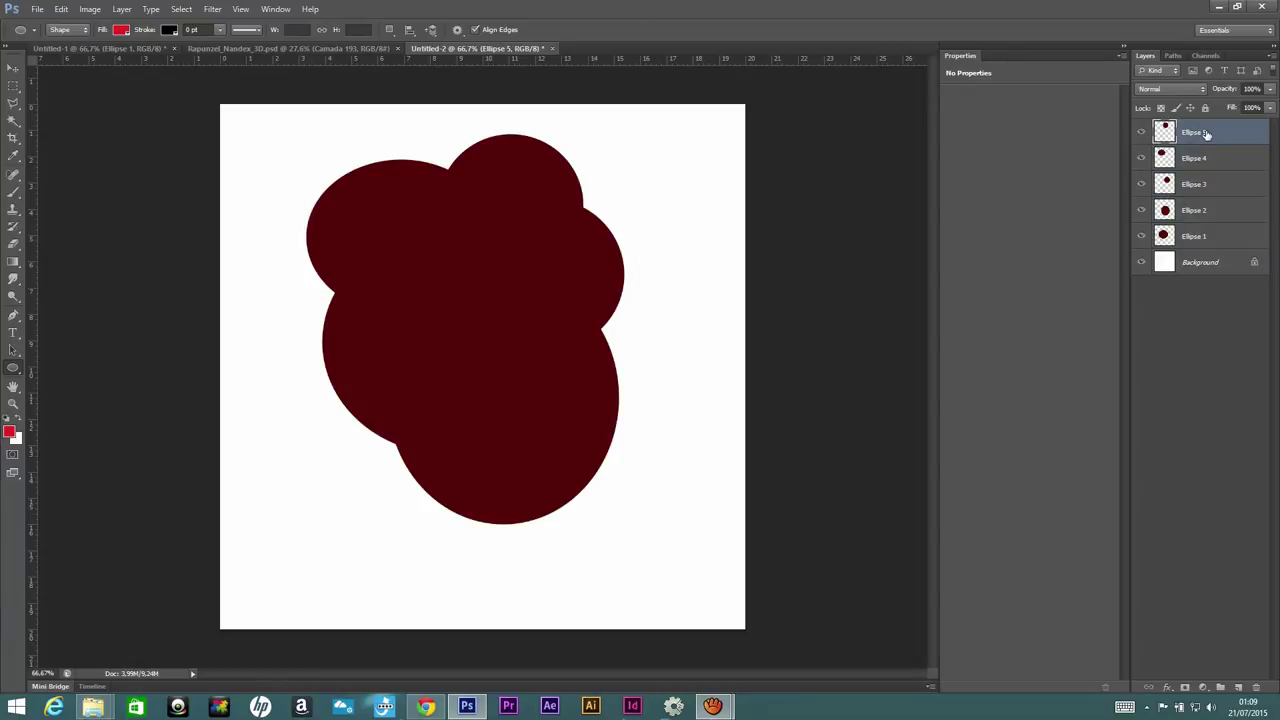
left_click(1205, 237, "shift")
key("ctrl+e")
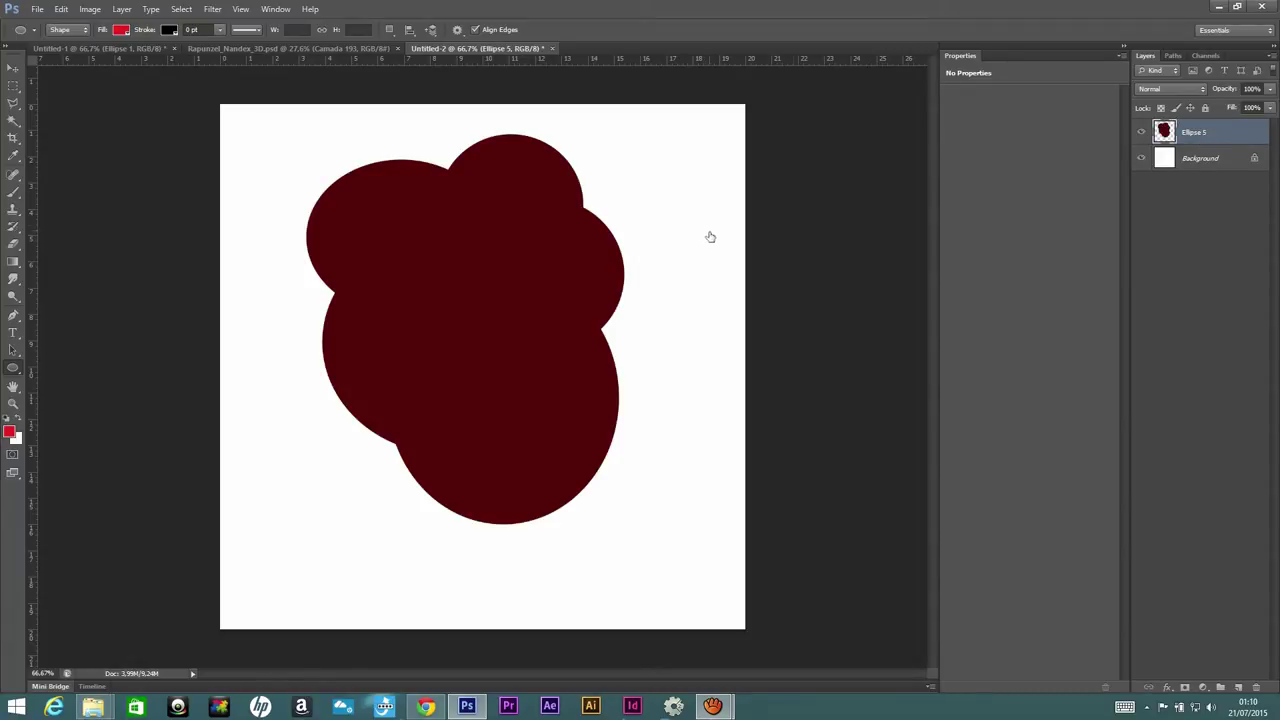
left_click(13, 243)
left_click_drag(325, 322, 615, 258)
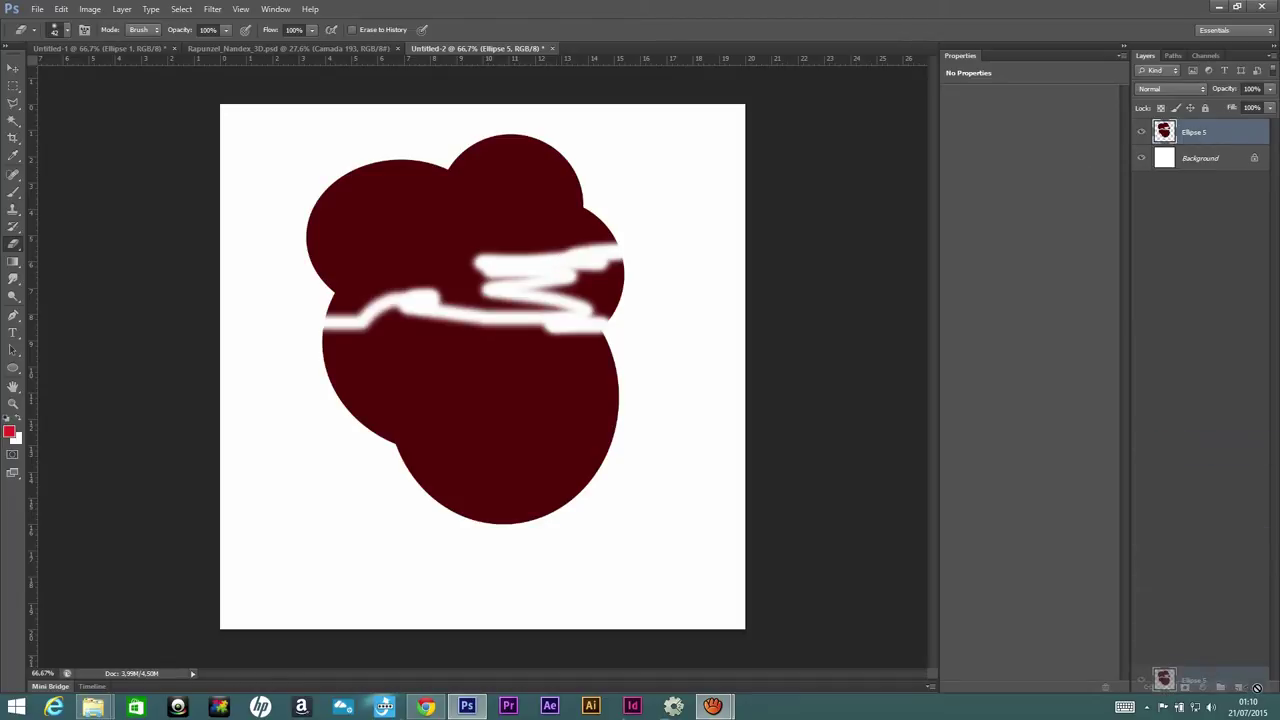
left_click_drag(1201, 142, 1238, 687)
left_click(12, 193)
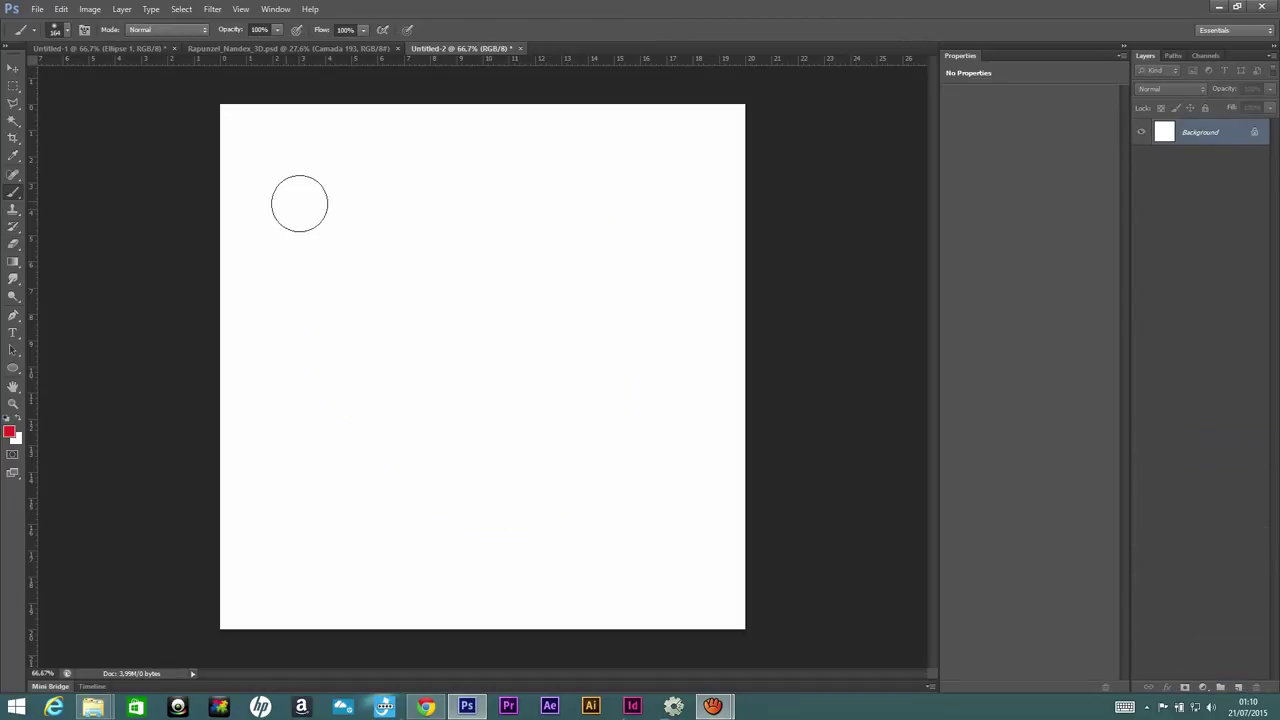
left_click_drag(295, 205, 535, 398)
left_click(12, 435)
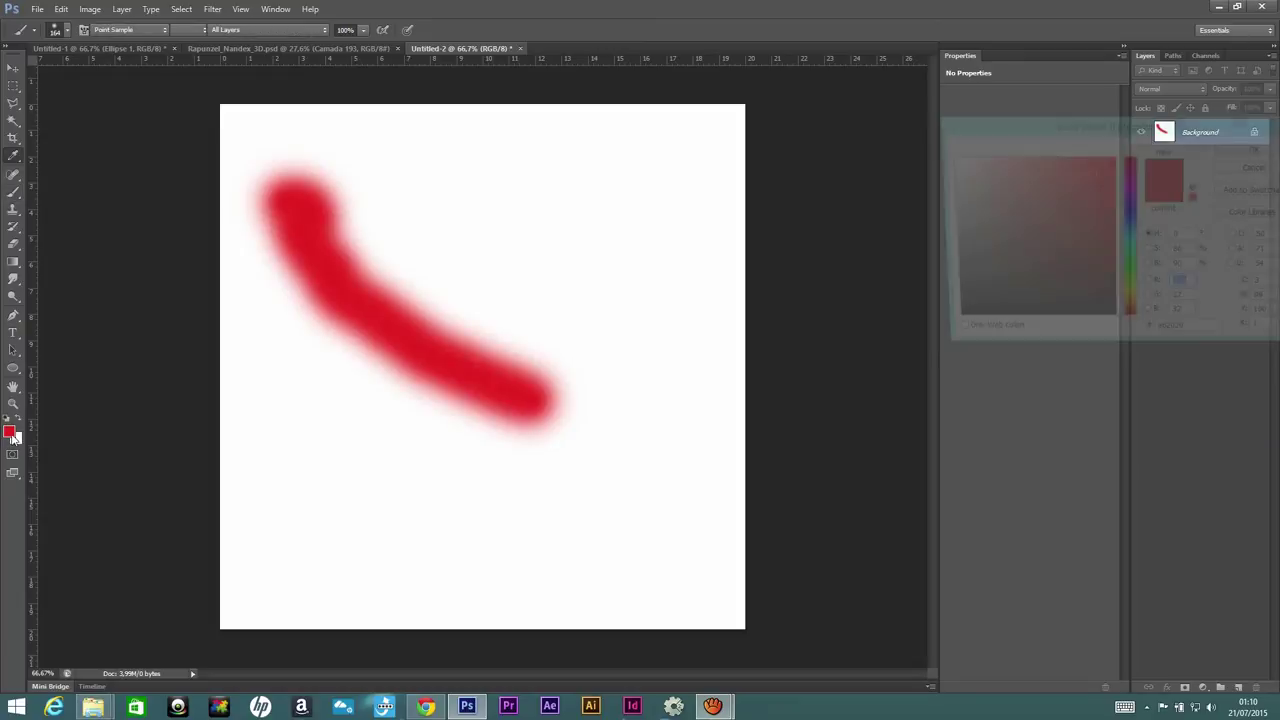
left_click(1130, 270)
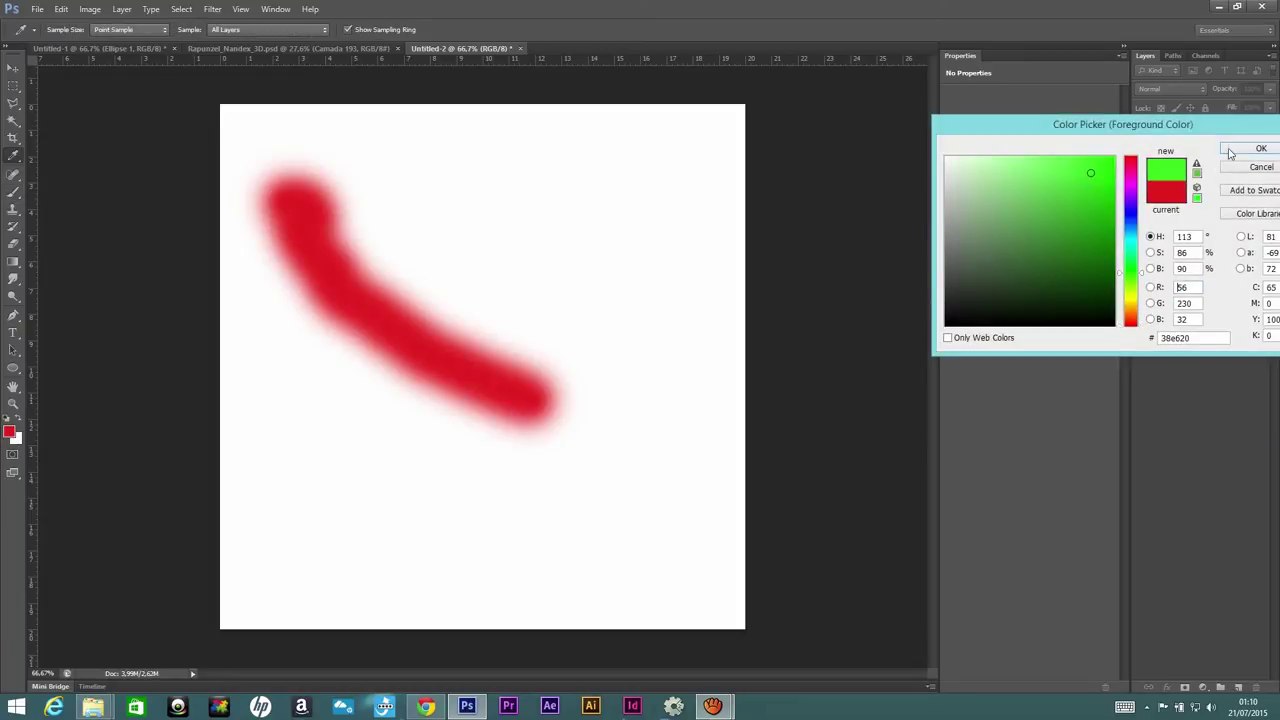
left_click(1232, 150)
mouse_move(486, 251)
left_mouse_down()
mouse_move(403, 430)
mouse_move(352, 492)
left_mouse_up()
left_click(12, 435)
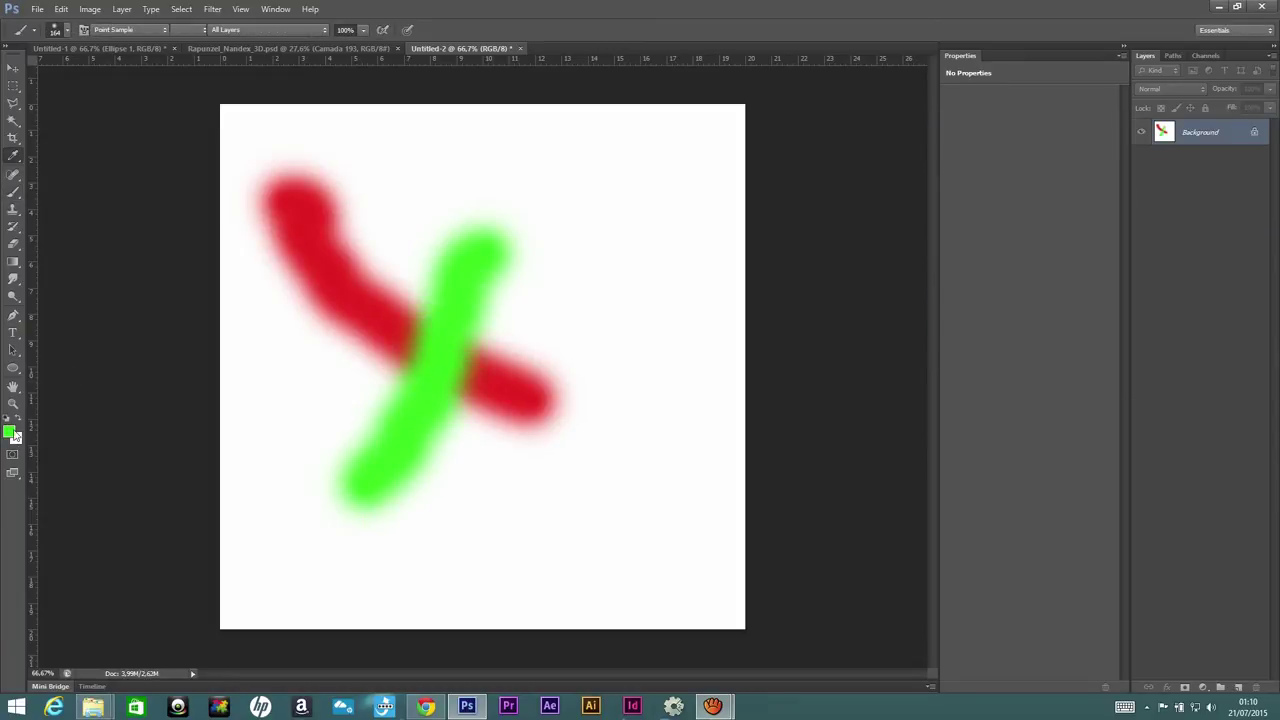
left_click(1127, 208)
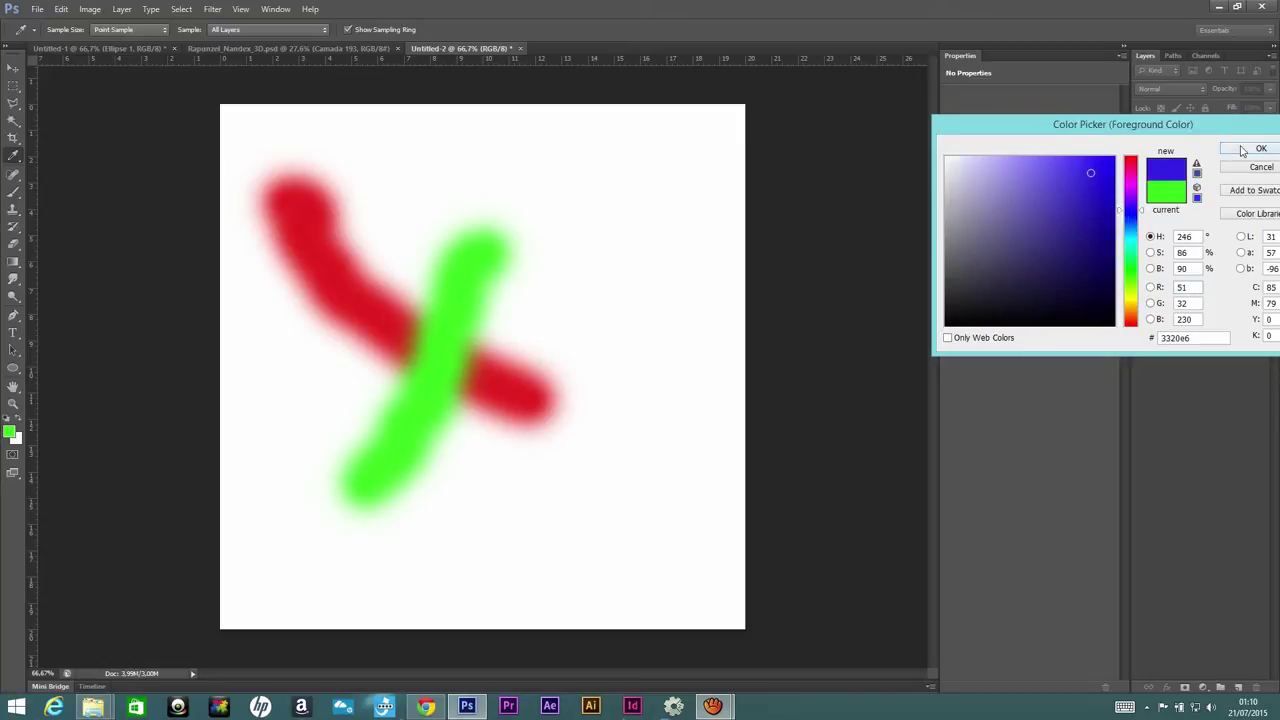
left_click(1261, 148)
left_click_drag(486, 155, 505, 412)
left_click_drag(545, 500, 620, 540)
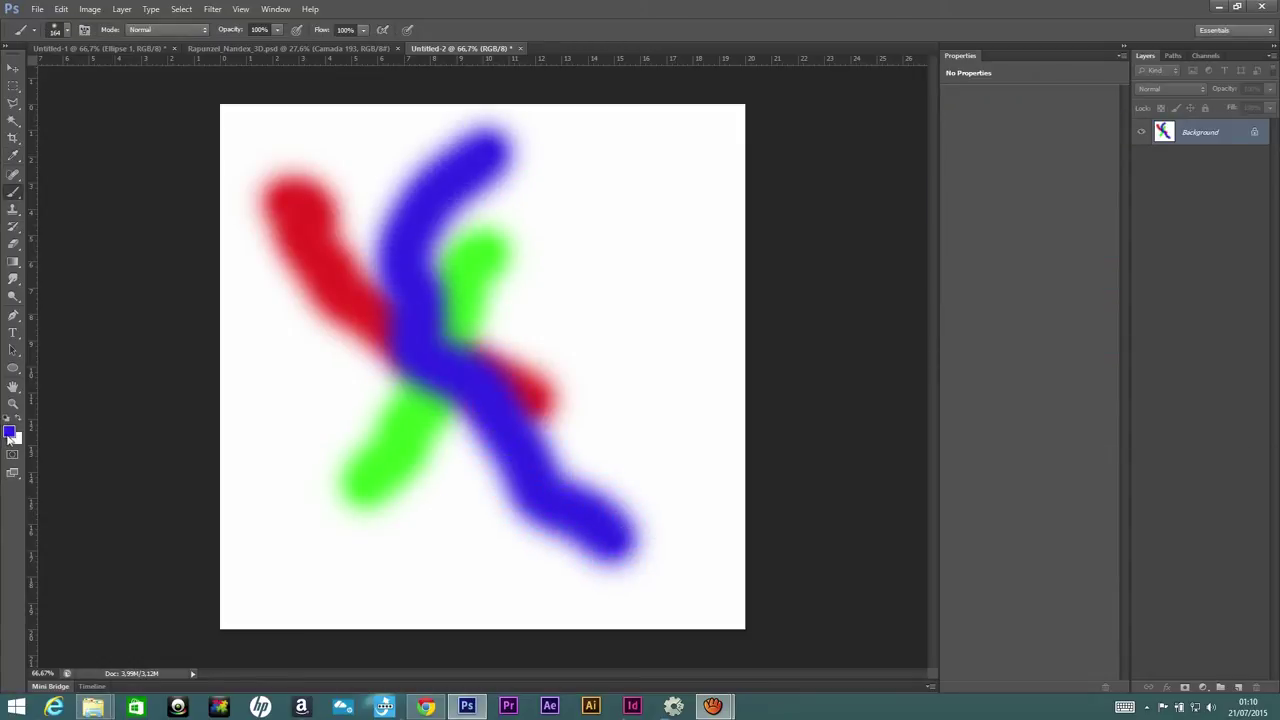
left_click(10, 436)
left_click(1131, 313)
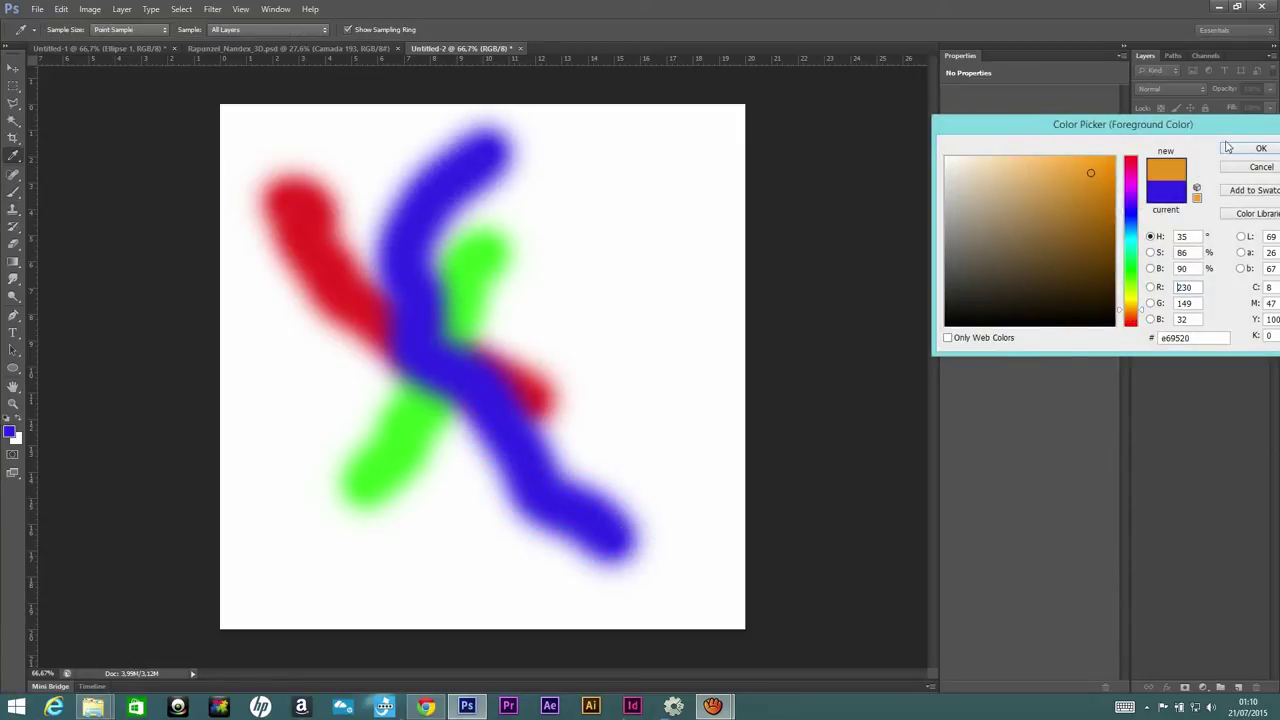
left_click(1261, 148)
left_click(685, 202)
left_click_drag(685, 202, 309, 403)
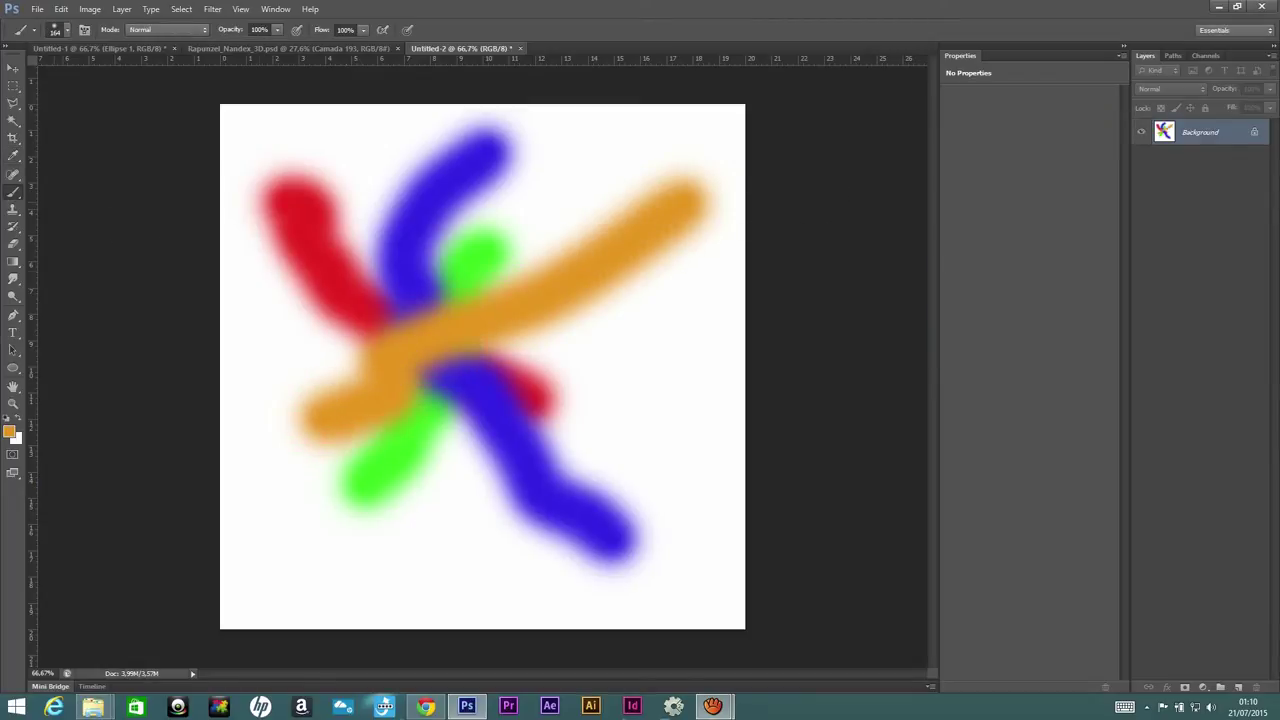
left_click(13, 243)
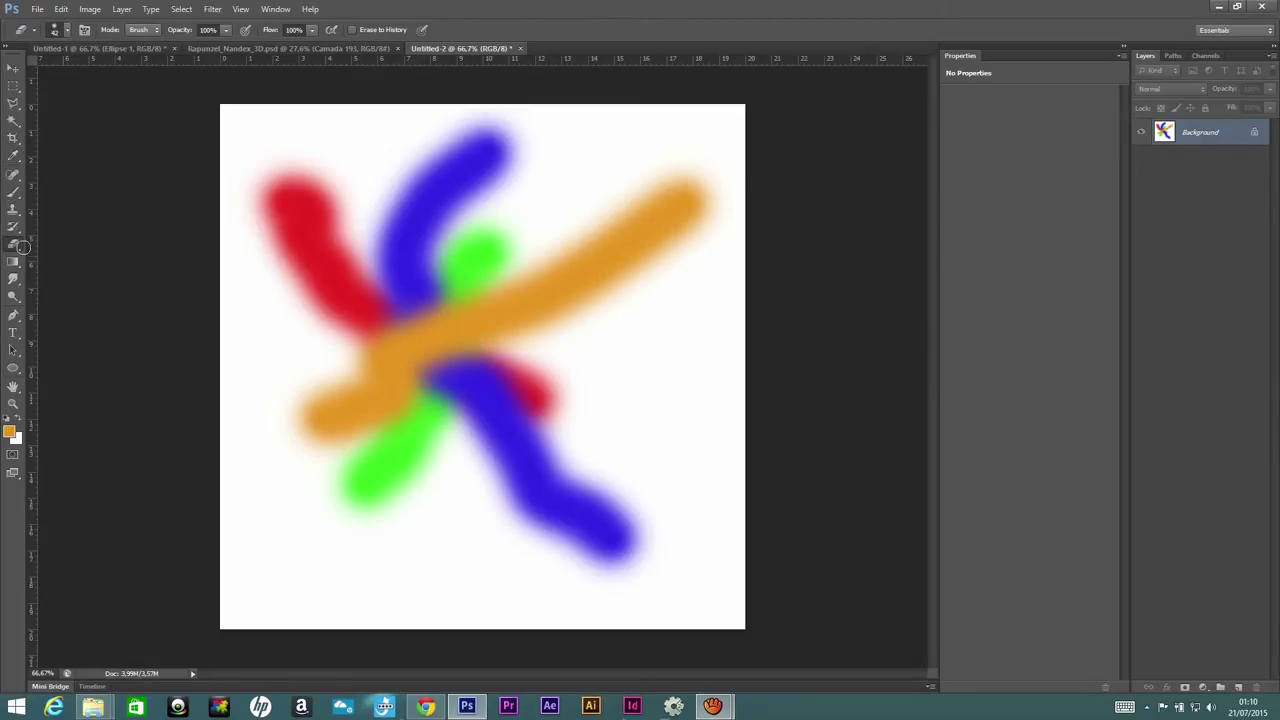
mouse_move(515, 238)
left_mouse_down()
mouse_move(472, 291)
mouse_move(446, 372)
left_mouse_up()
key("ctrl+z")
left_click(13, 67)
left_click_drag(480, 257, 497, 249)
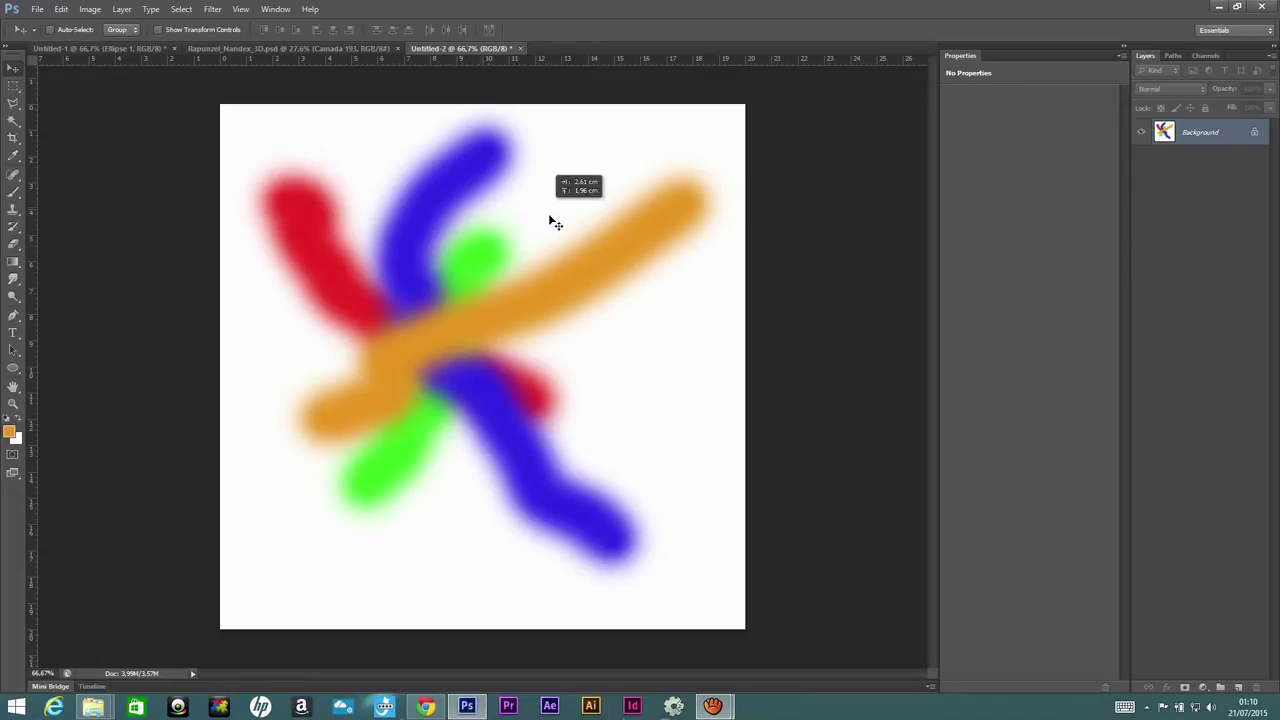
left_click(607, 266)
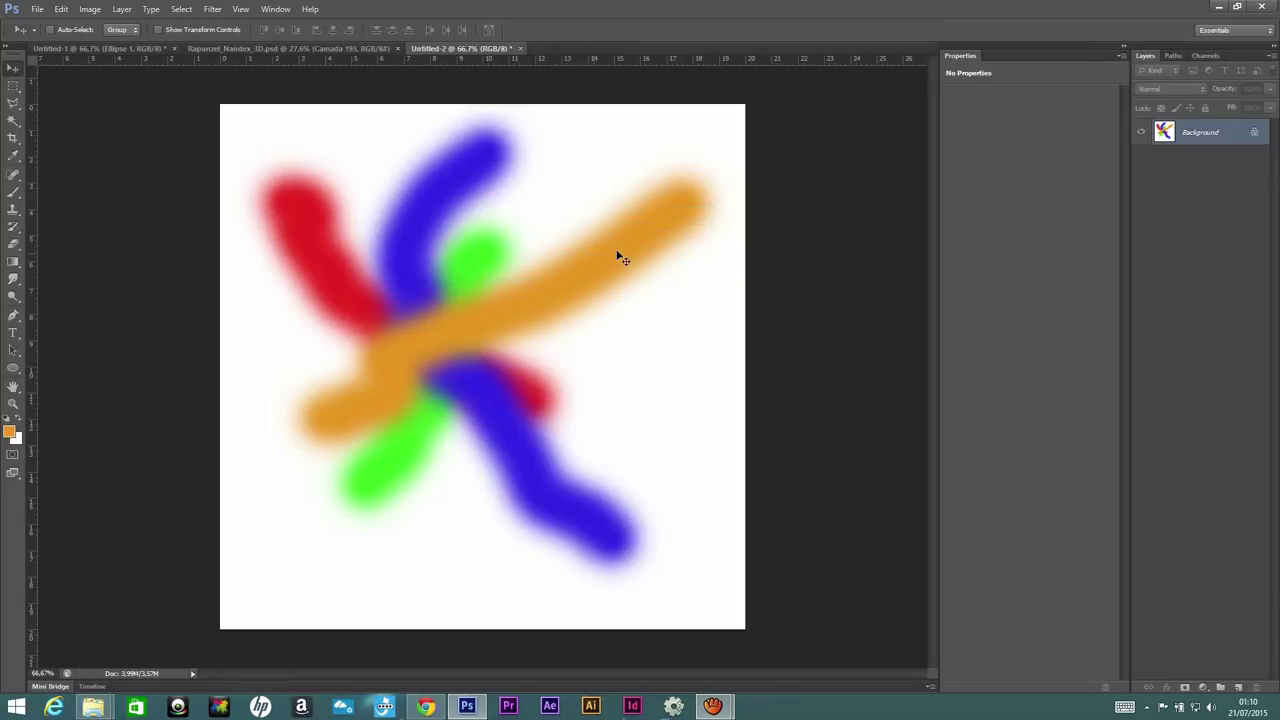
- Undo the earlier strokes to a blank canvas, then try and undo an orange brush stroke
key("ctrl+alt+z")
key("ctrl+alt+z")
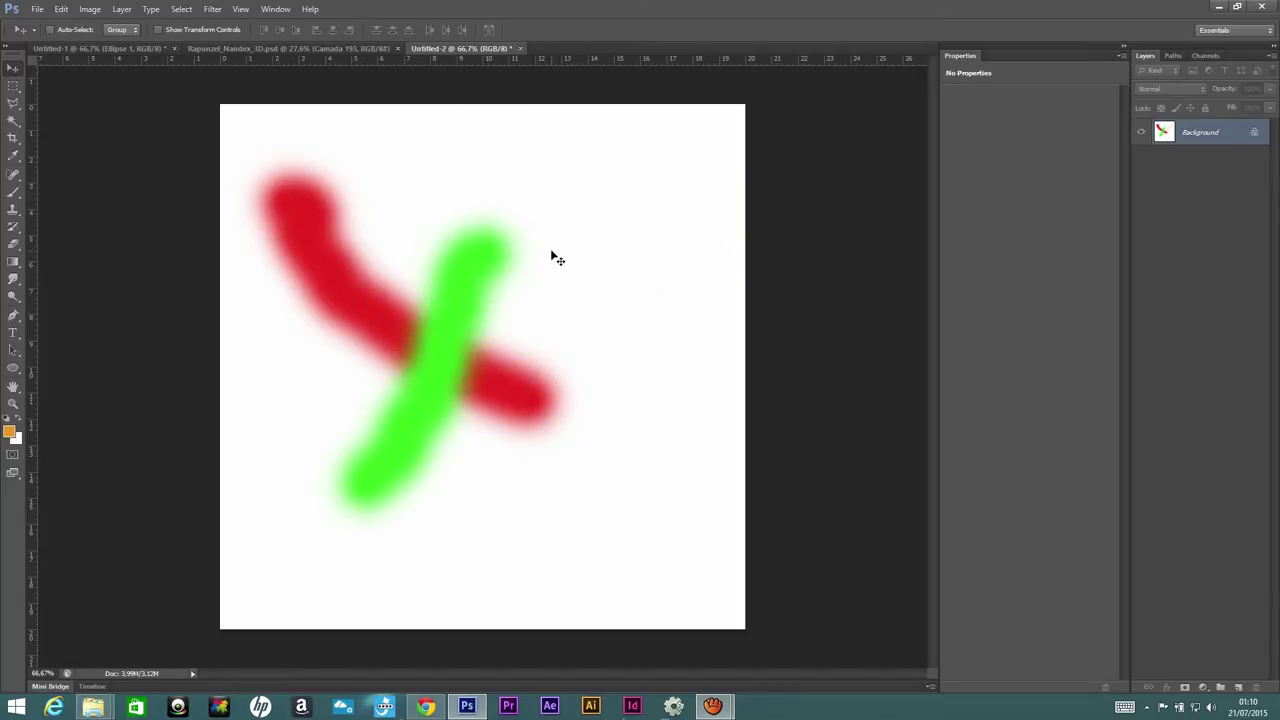
key("ctrl+alt+z")
key("ctrl+alt+z")
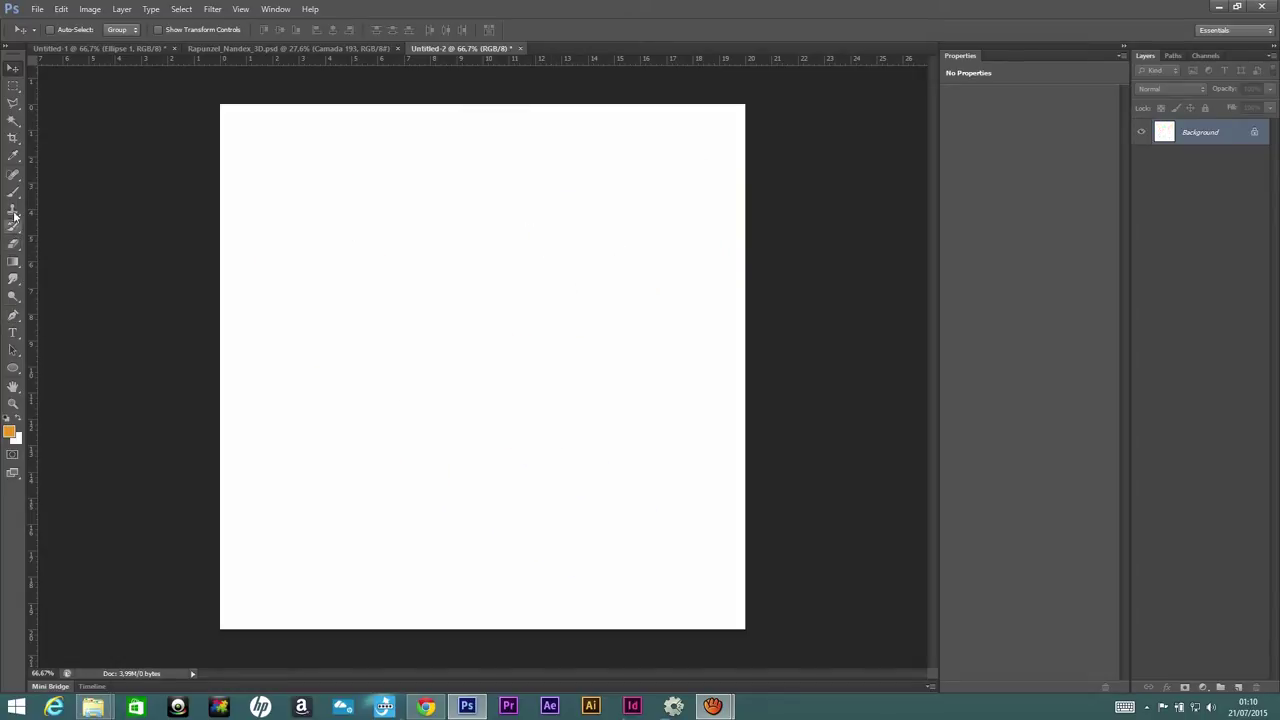
left_click(13, 191)
mouse_move(408, 195)
left_mouse_down()
mouse_move(490, 375)
mouse_move(570, 450)
left_mouse_up()
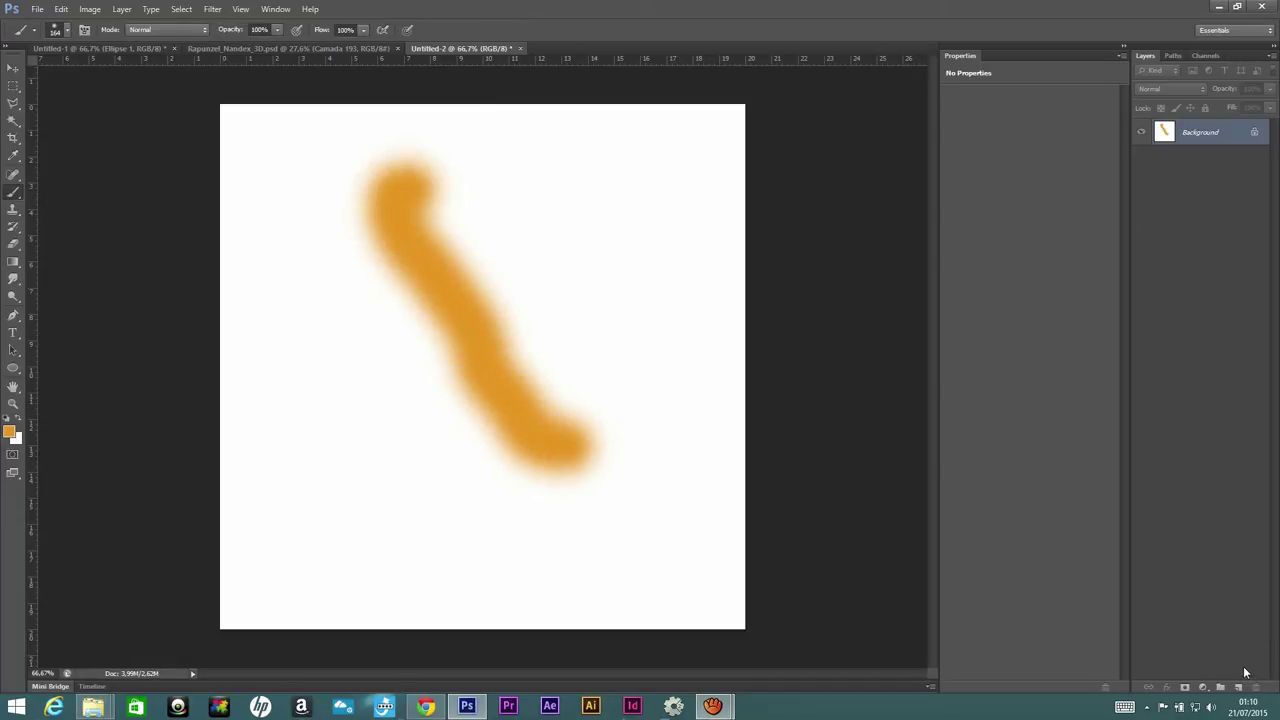
key("ctrl+z")
- Test orange strokes on a new Layer 1, undo them, then paint orange on the Background
left_click(1238, 687)
left_click_drag(355, 318, 320, 225)
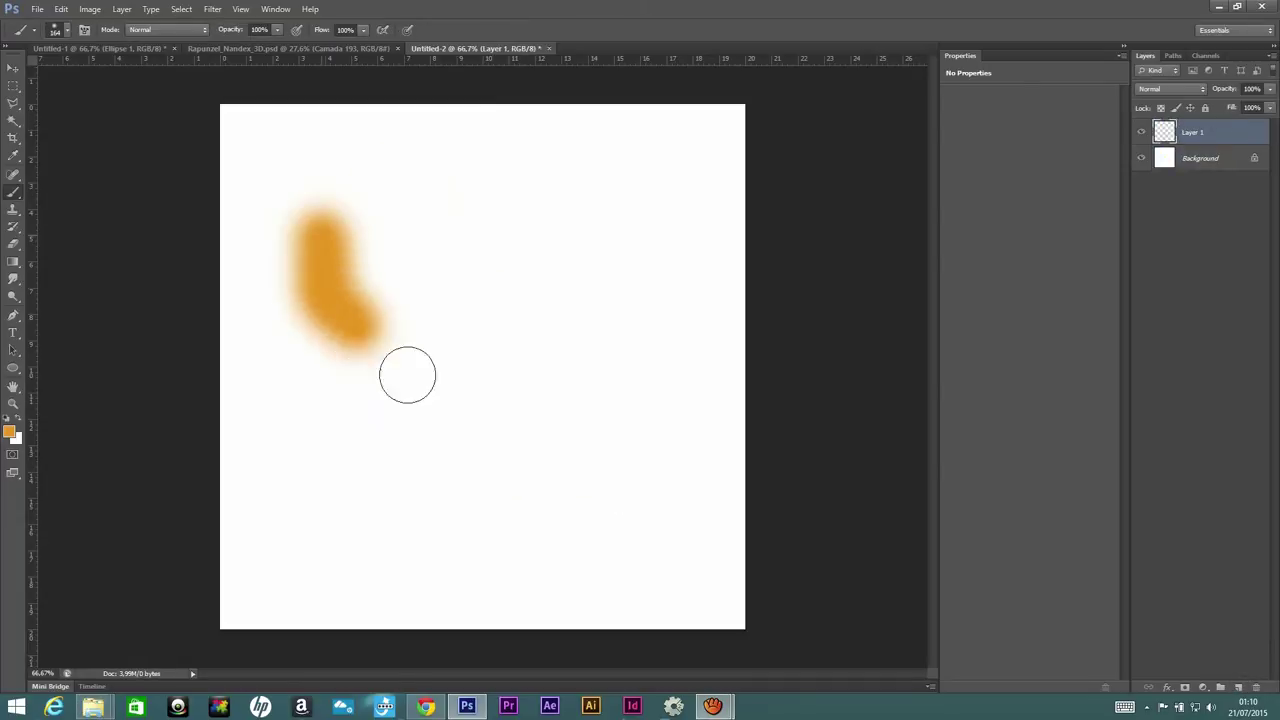
left_click_drag(407, 375, 520, 460)
key("ctrl+z")
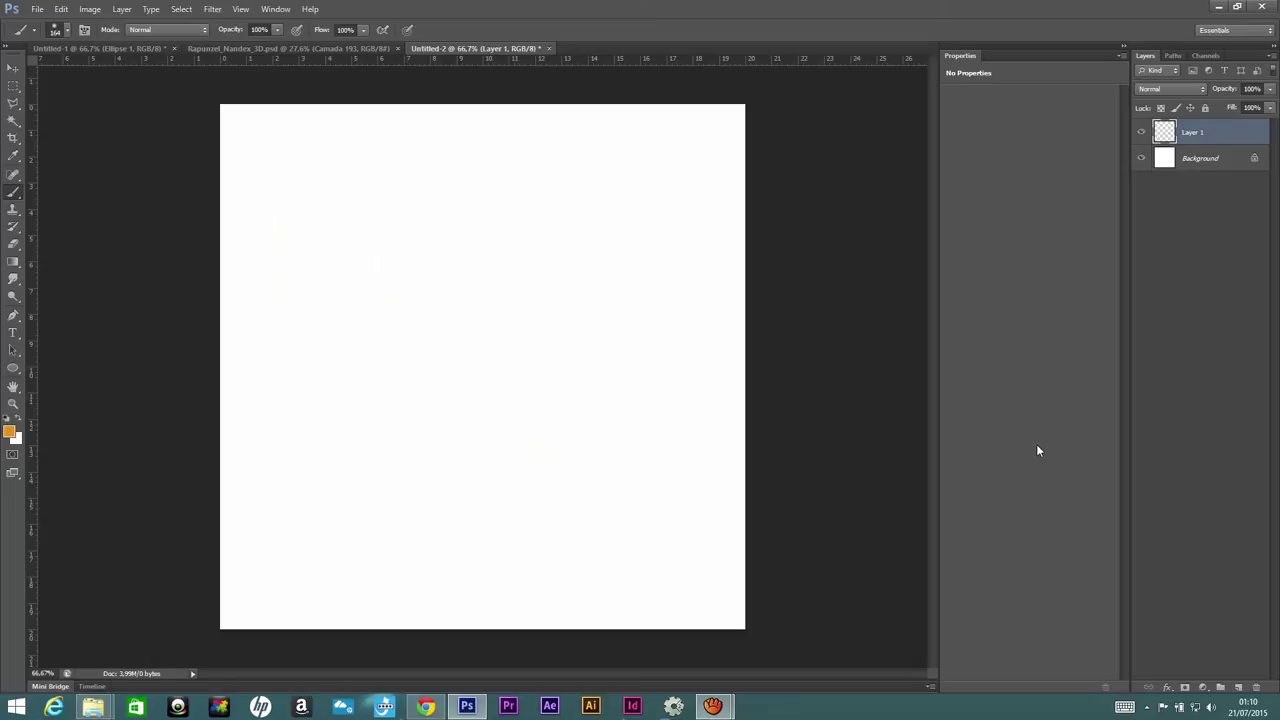
key("ctrl+alt+z")
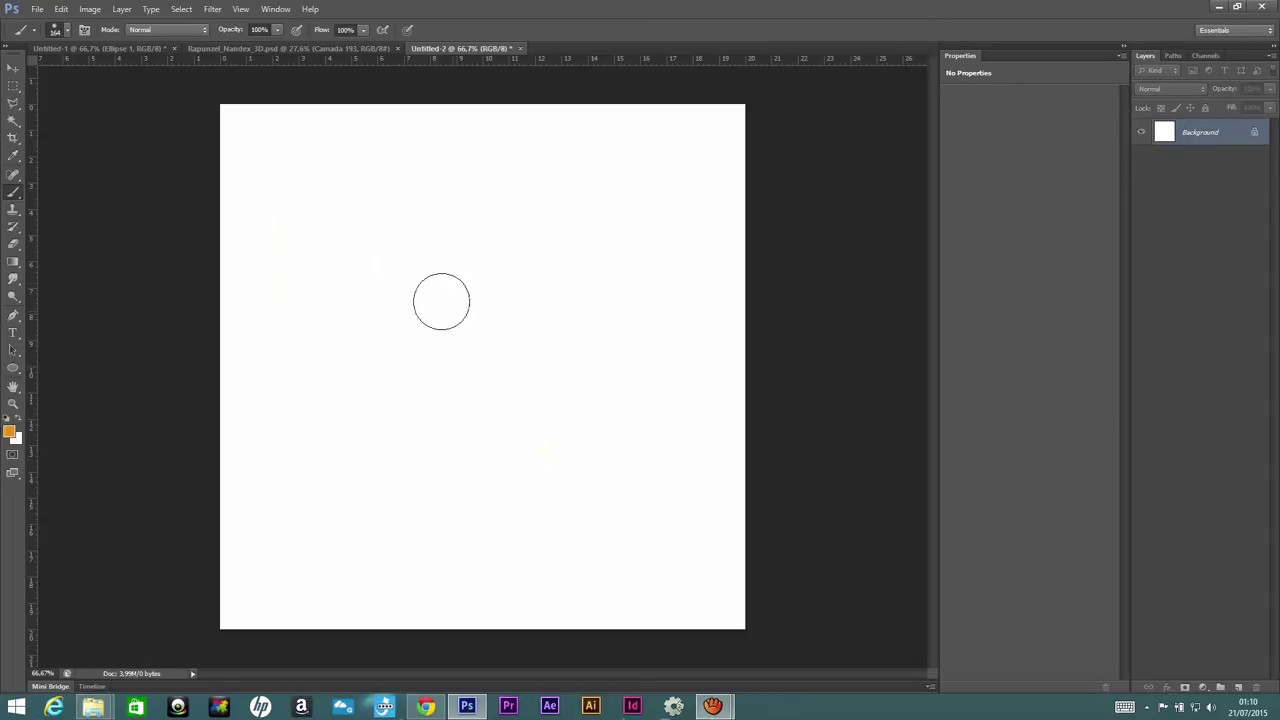
mouse_move(355, 192)
left_mouse_down()
mouse_move(406, 329)
mouse_move(540, 429)
left_mouse_up()
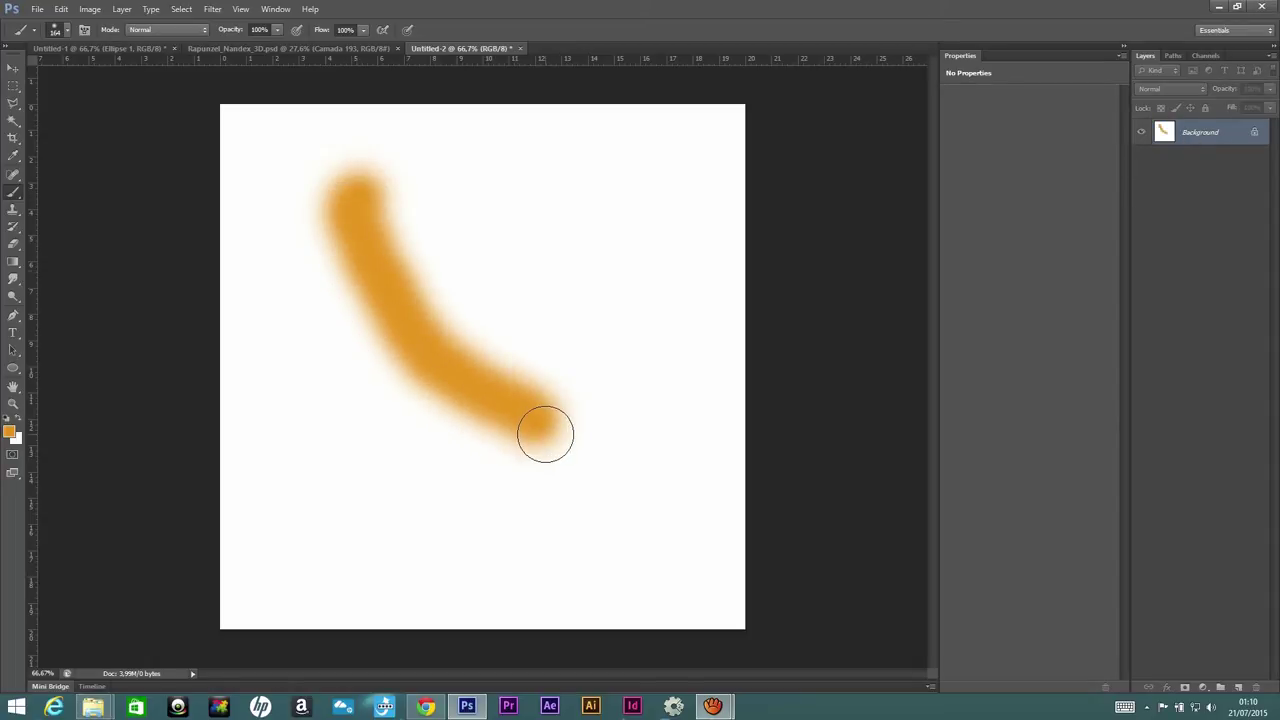
- Add a new layer, set the foreground to red and paint a red stroke across the orange
left_click(1240, 688)
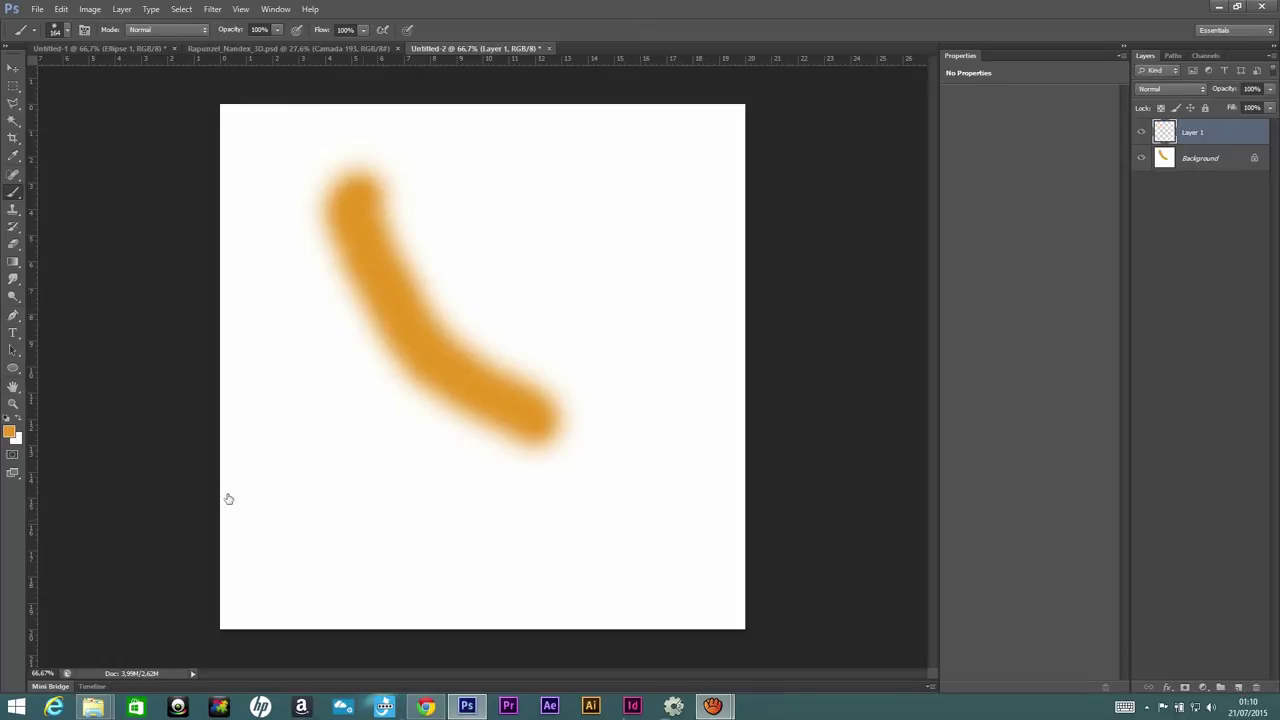
left_click(10, 431)
left_click_drag(1126, 248, 1126, 157)
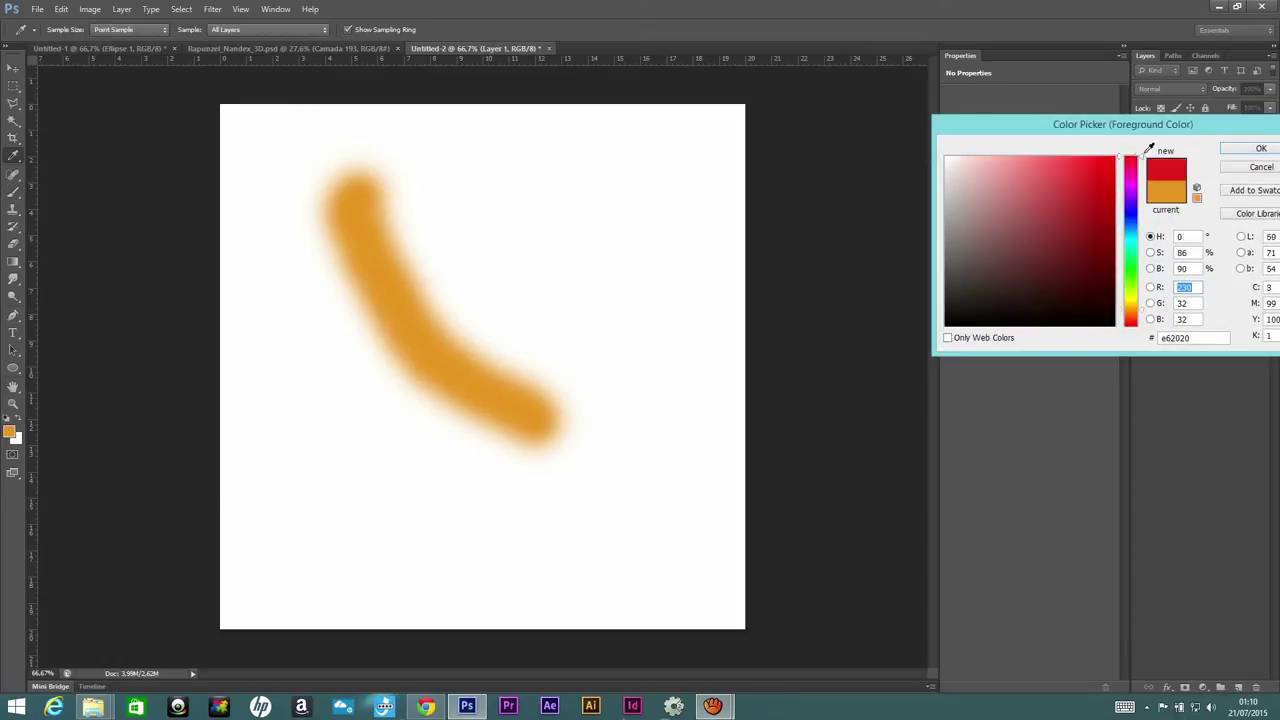
left_click(1261, 148)
key("b")
left_click_drag(585, 188, 325, 455)
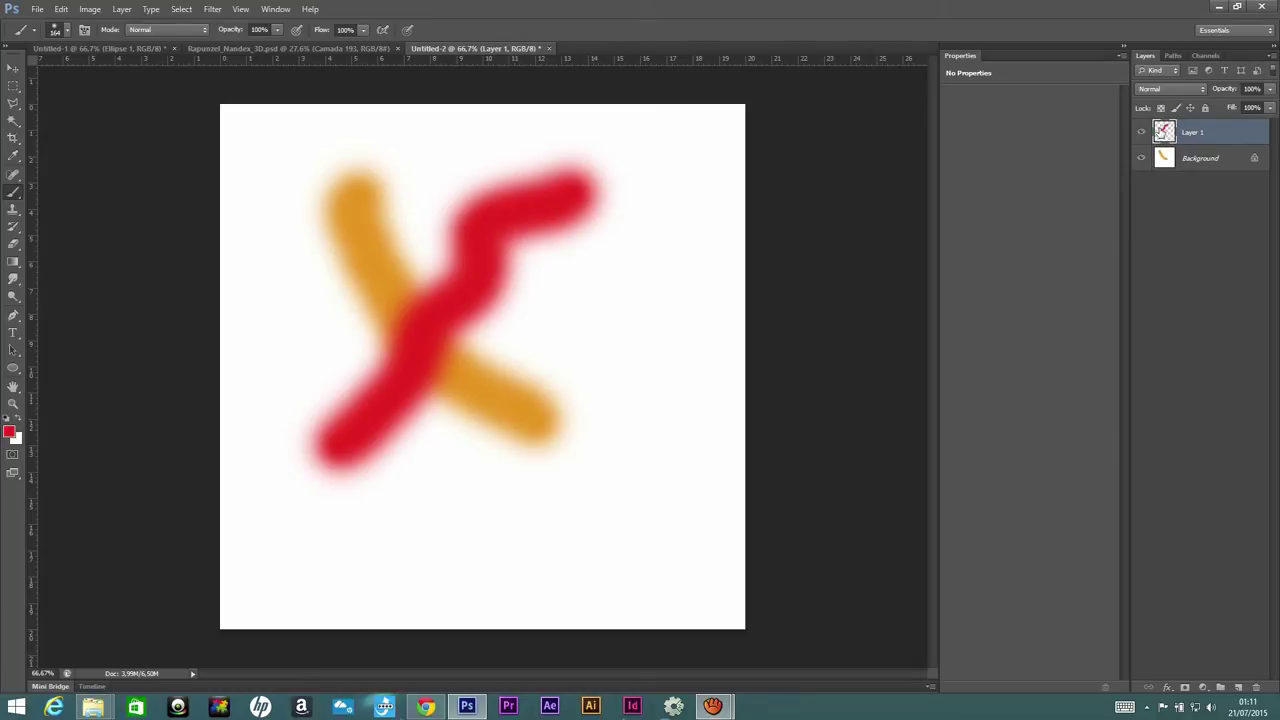
left_click(1201, 158)
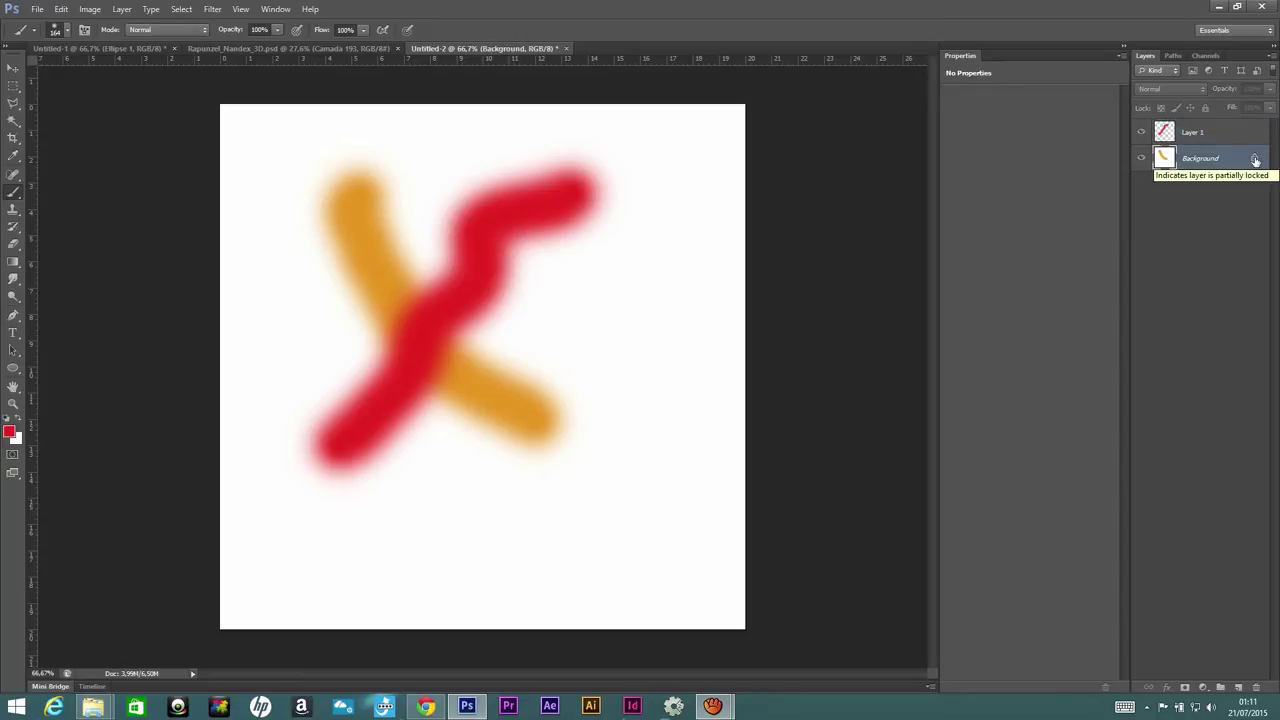
- Convert Background to Layer 0 and move it above Layer 1, then undo back to the Background
double_click(1255, 160)
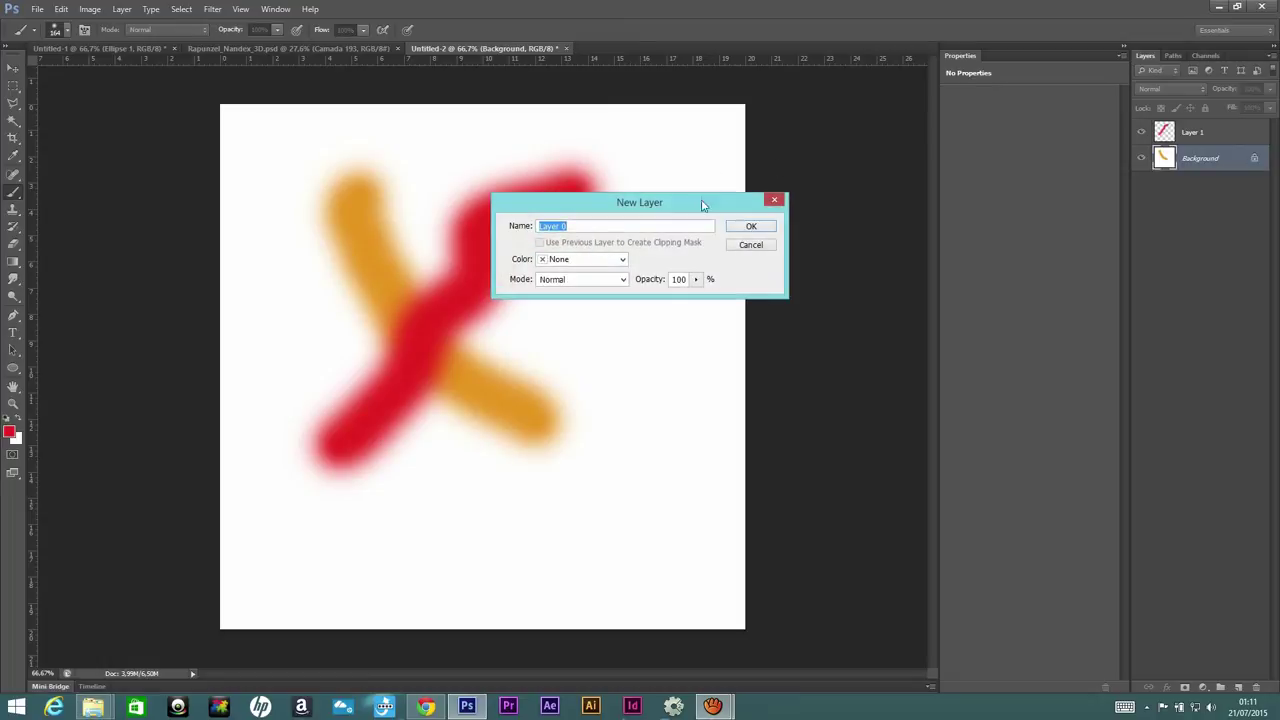
left_click(751, 226)
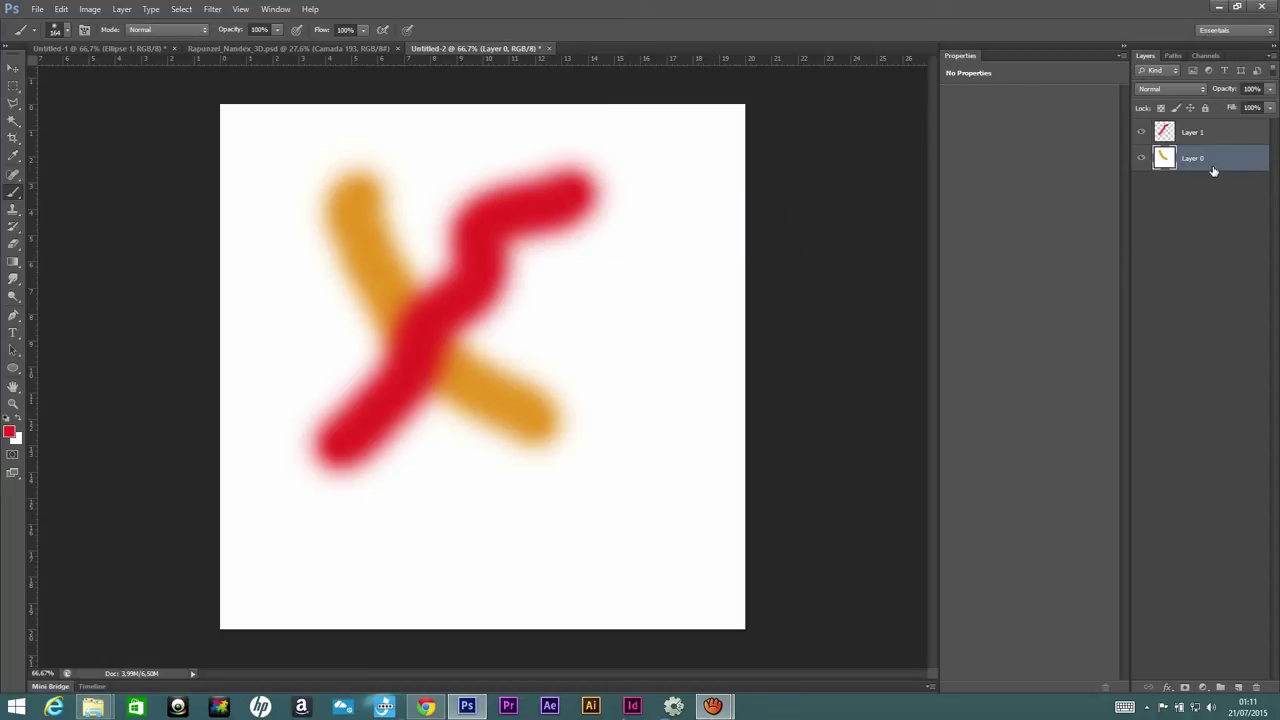
left_click_drag(1213, 166, 1227, 131)
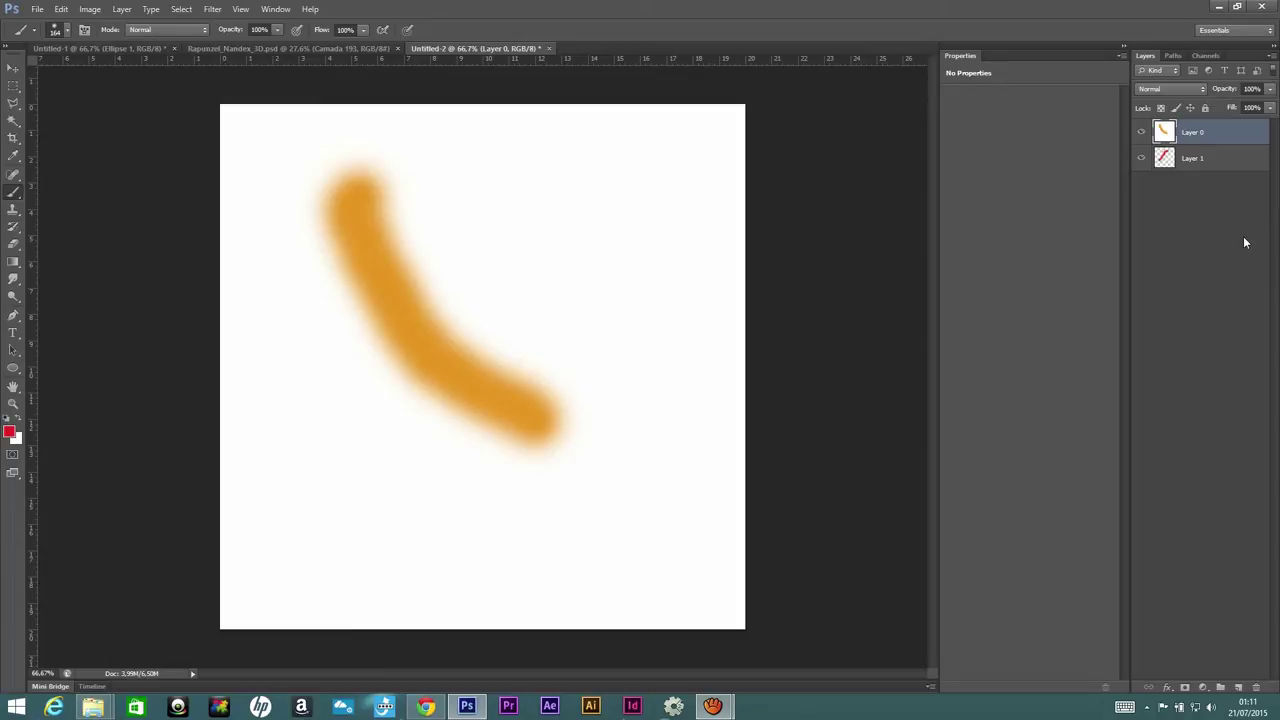
key("ctrl+alt+z")
key("ctrl+alt+z")
key("ctrl+alt+z")
key("ctrl+alt+z")
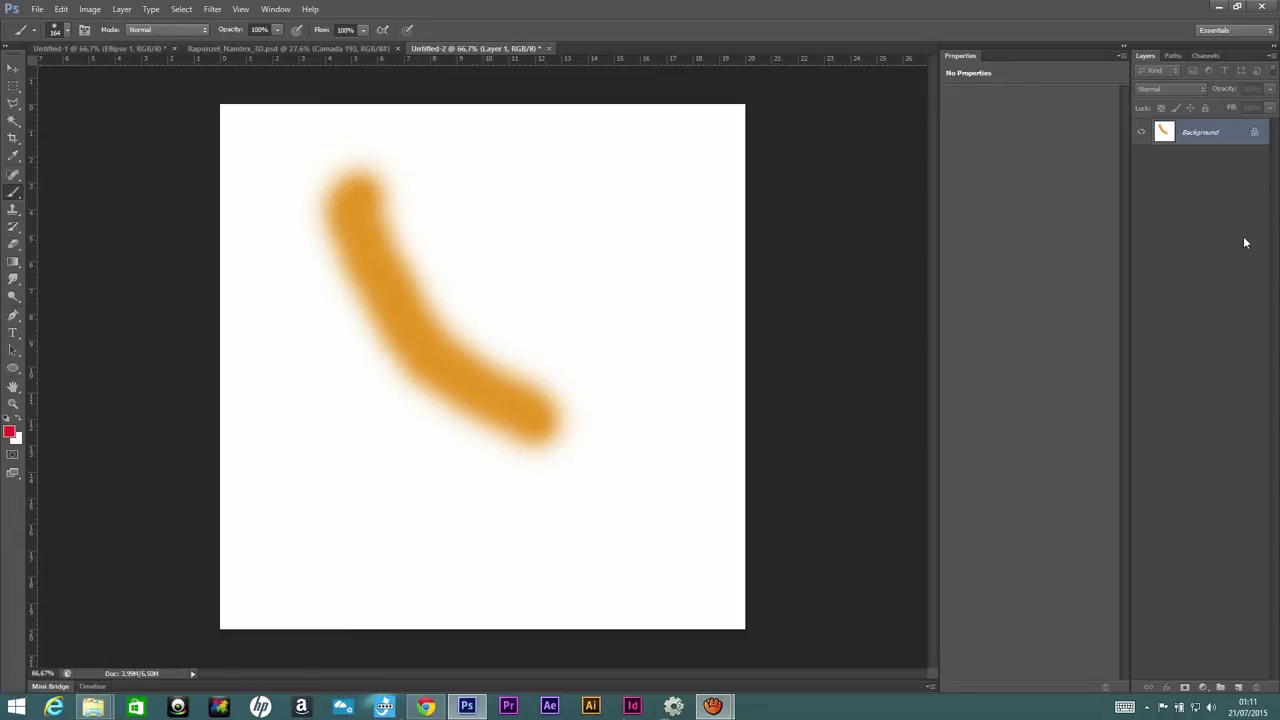
key("ctrl+alt+z")
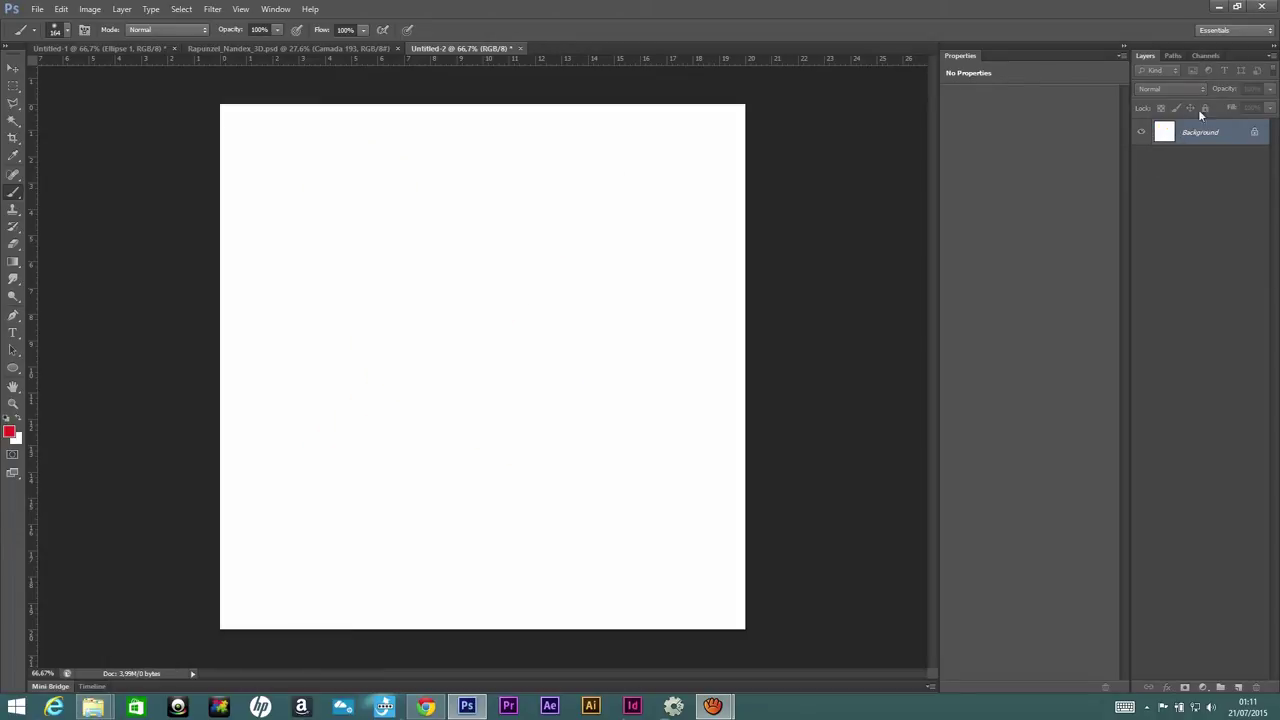
- Undo a red stroke on the Background and paint it on a new Layer 1 instead
left_click_drag(412, 272, 486, 443)
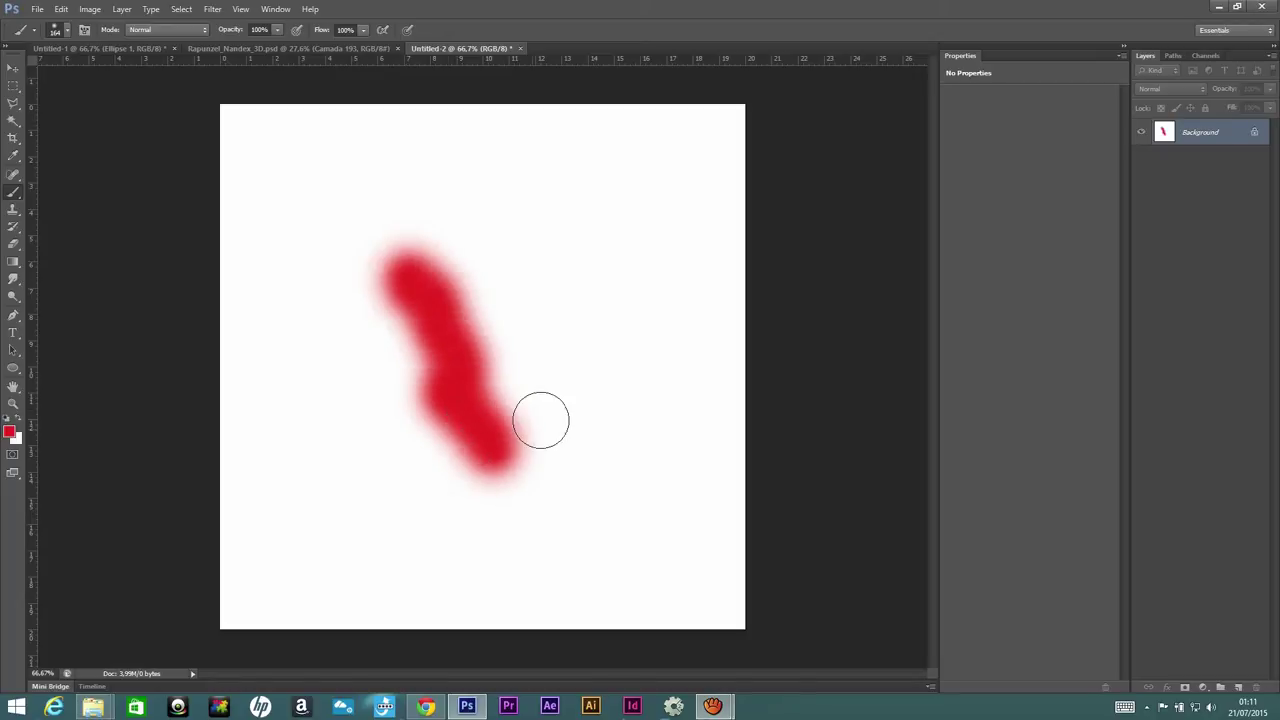
key("ctrl+z")
left_click(1238, 687)
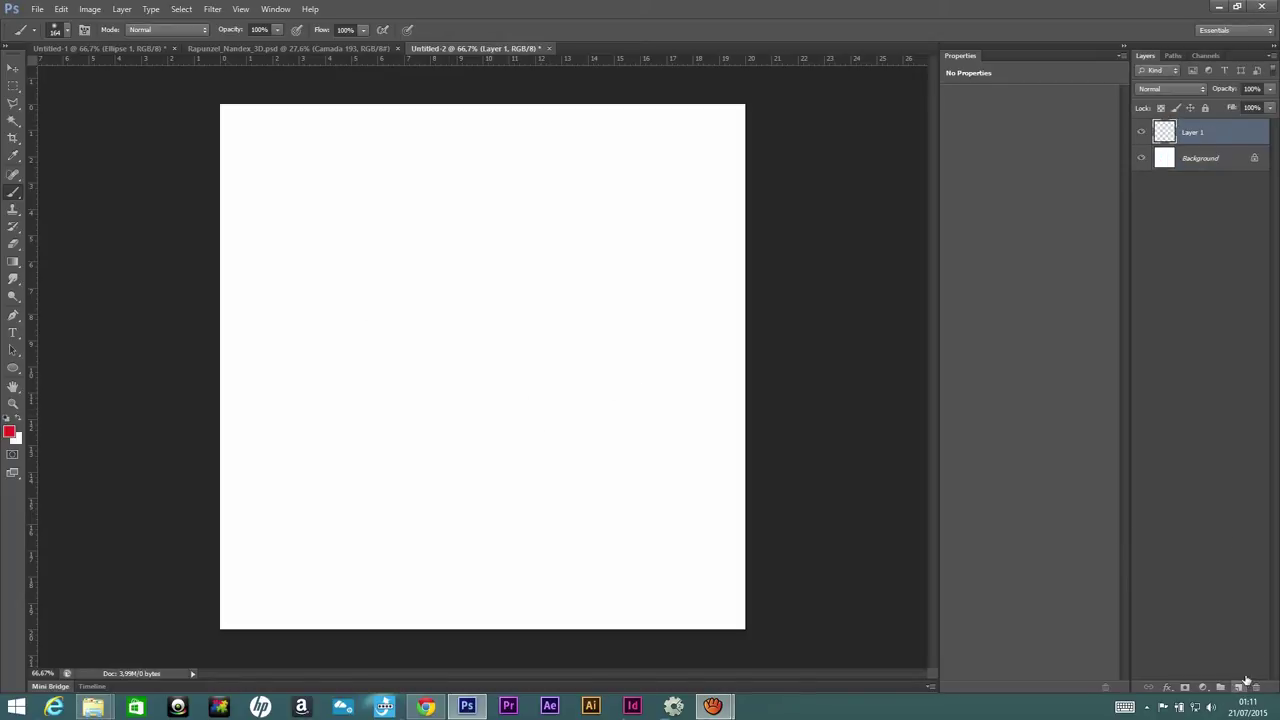
mouse_move(351, 215)
left_mouse_down()
mouse_move(406, 363)
mouse_move(557, 491)
left_mouse_up()
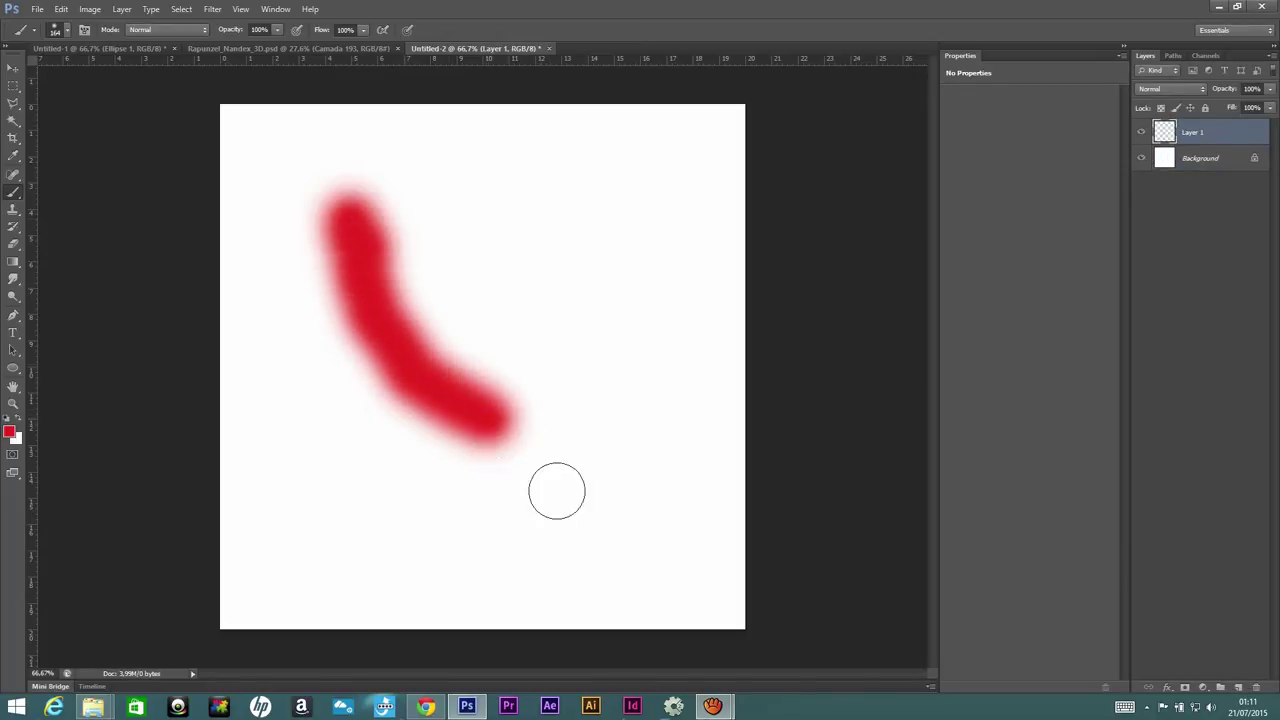
- Add Layer 2 and paint a green stroke across the red one
left_click(1239, 689)
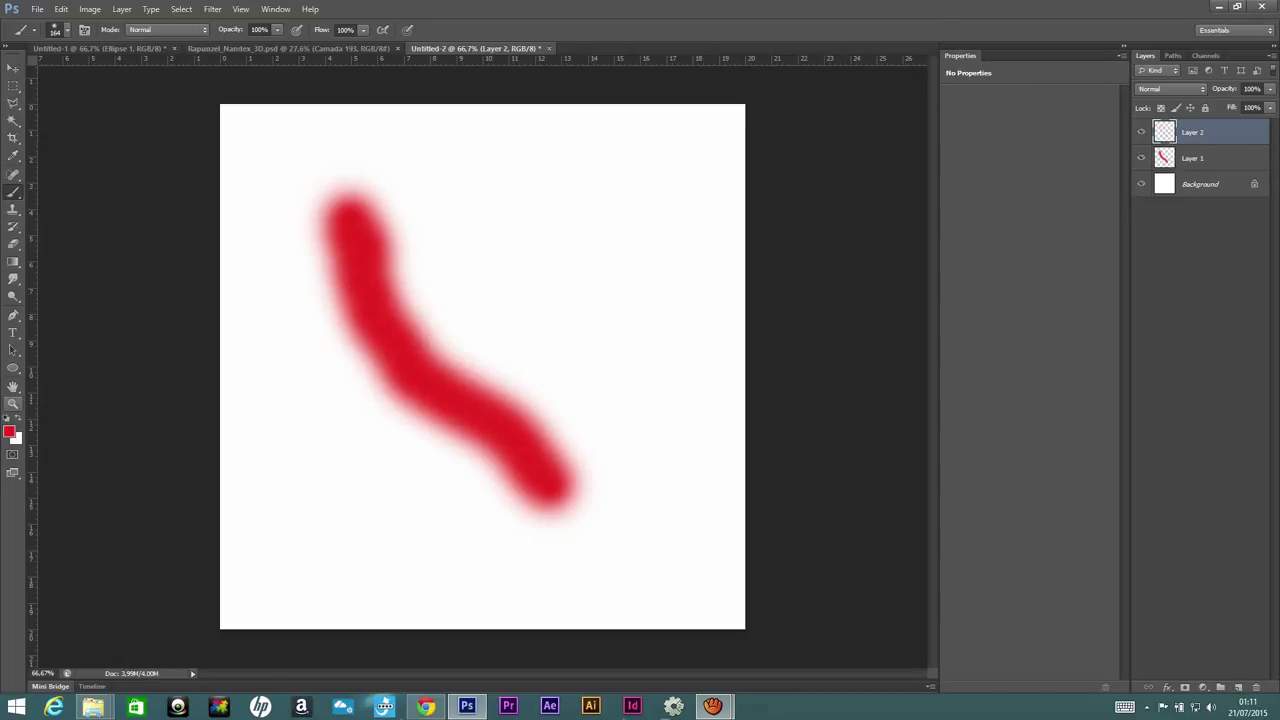
left_click(9, 431)
left_click(1135, 265)
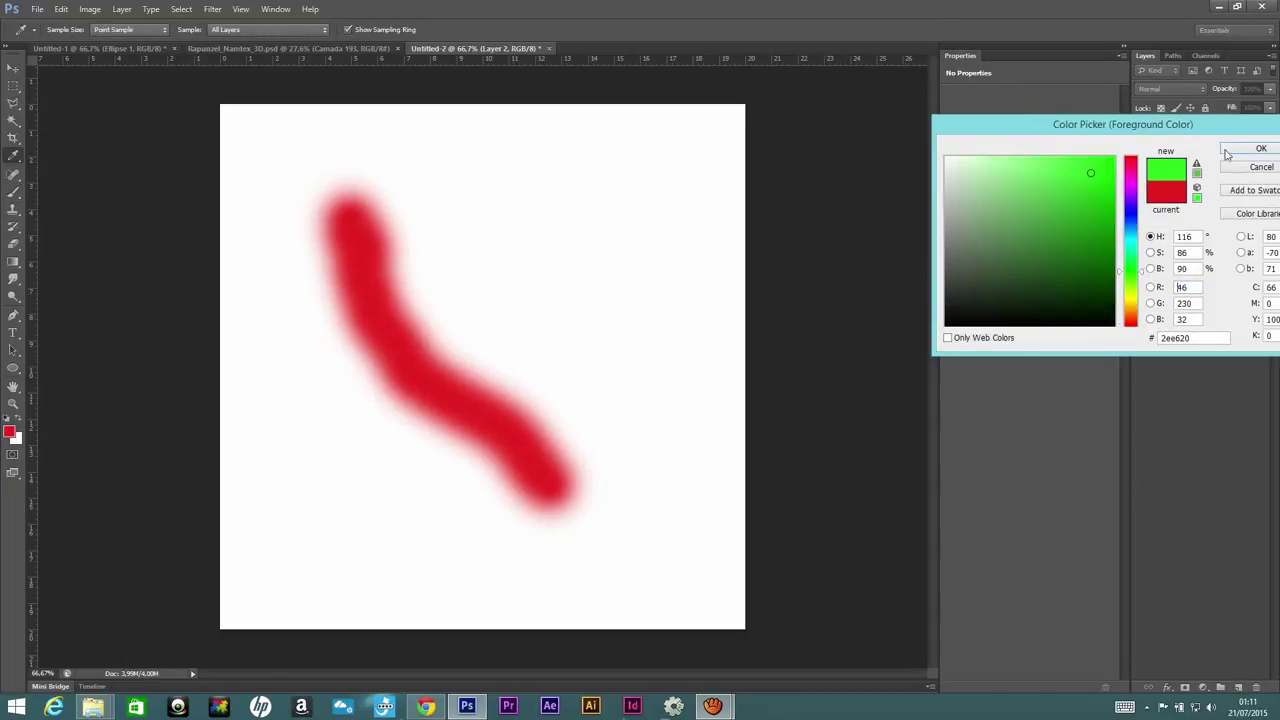
left_click(1240, 150)
left_click_drag(545, 228, 350, 465)
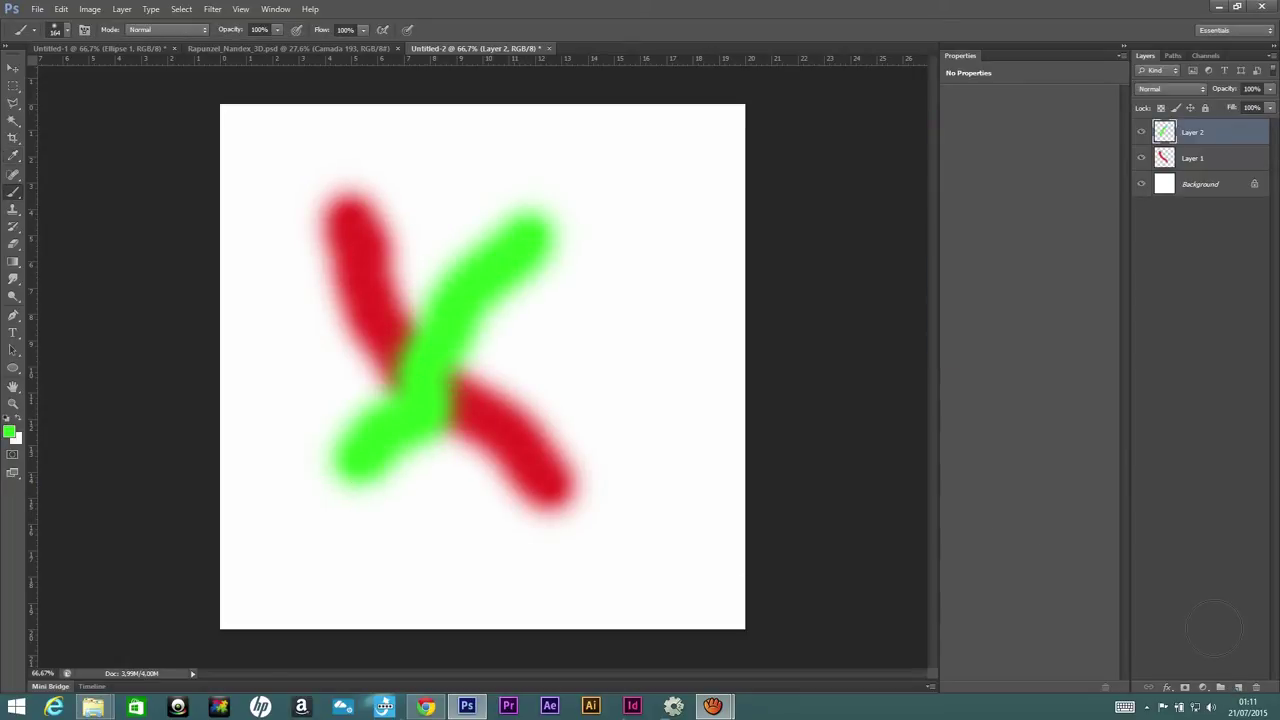
- Add Layer 3 and paint a blue stroke across the canvas
left_click(1239, 689)
left_click(9, 431)
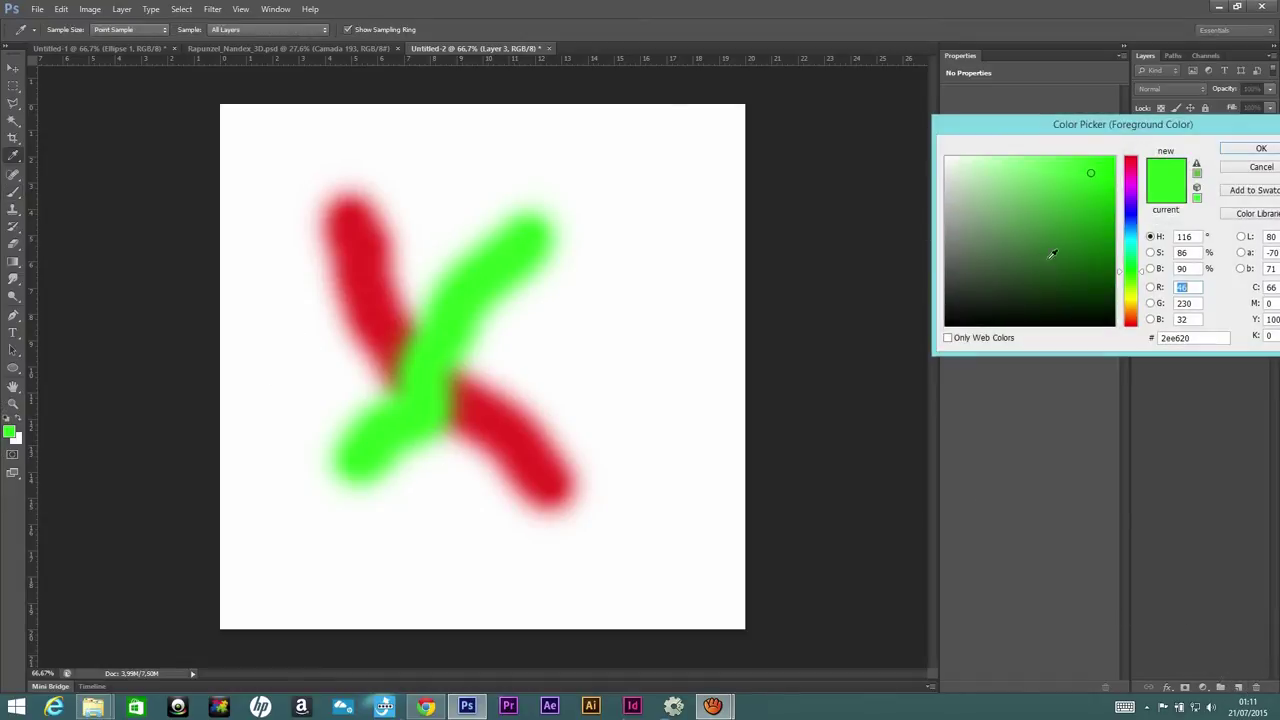
left_click(1129, 222)
left_click(1261, 148)
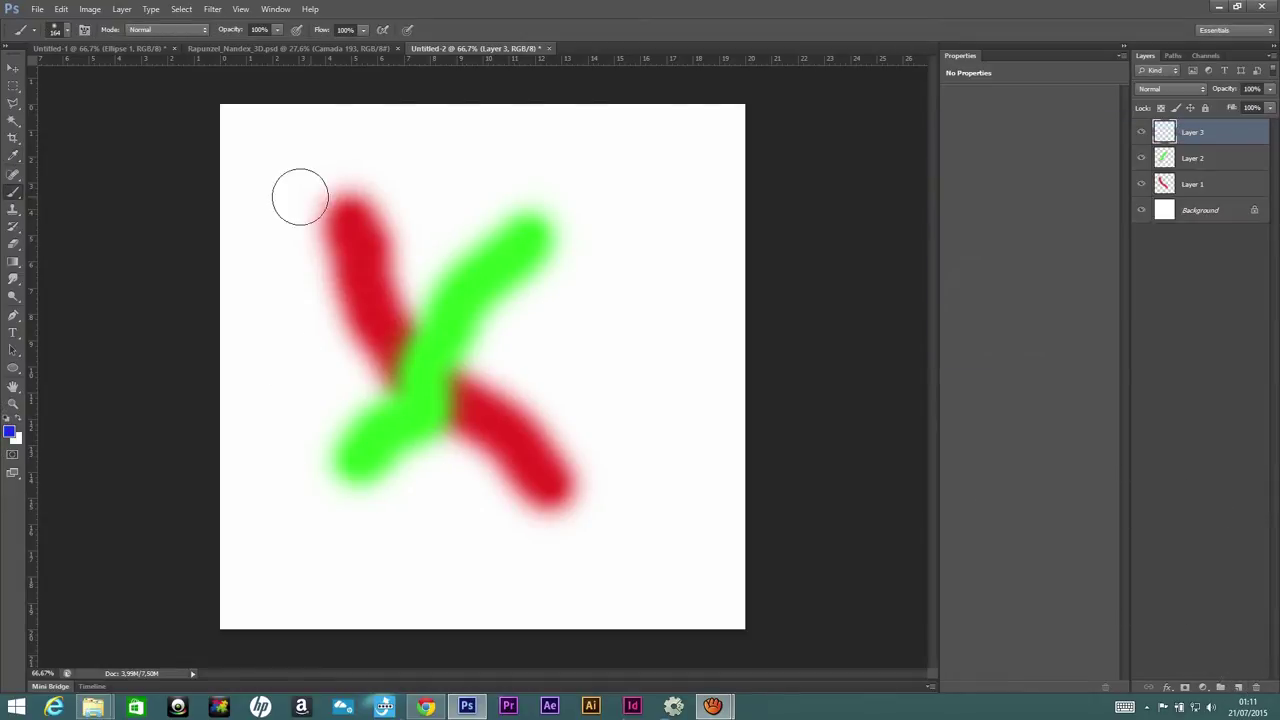
left_click_drag(268, 222, 335, 355)
left_click_drag(437, 372, 700, 405)
- Add Layer 4, paint an orange stroke on it and move it slightly higher
left_click(1239, 687)
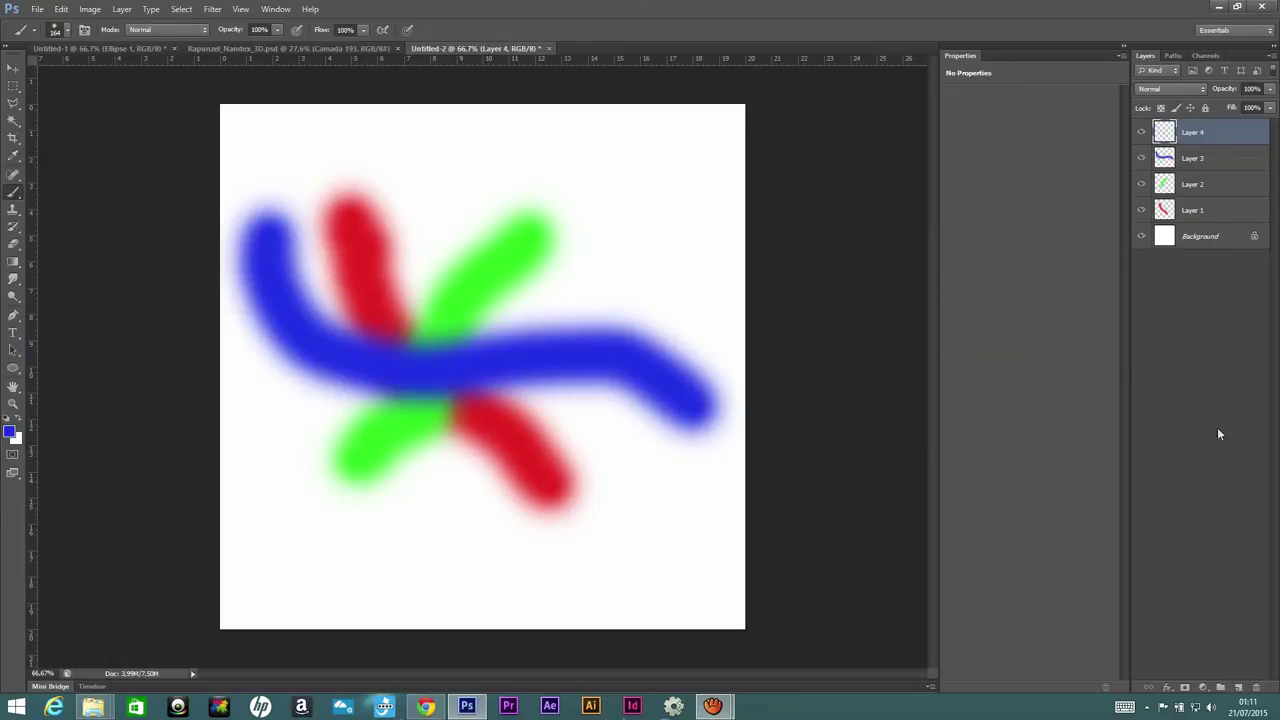
left_click(9, 431)
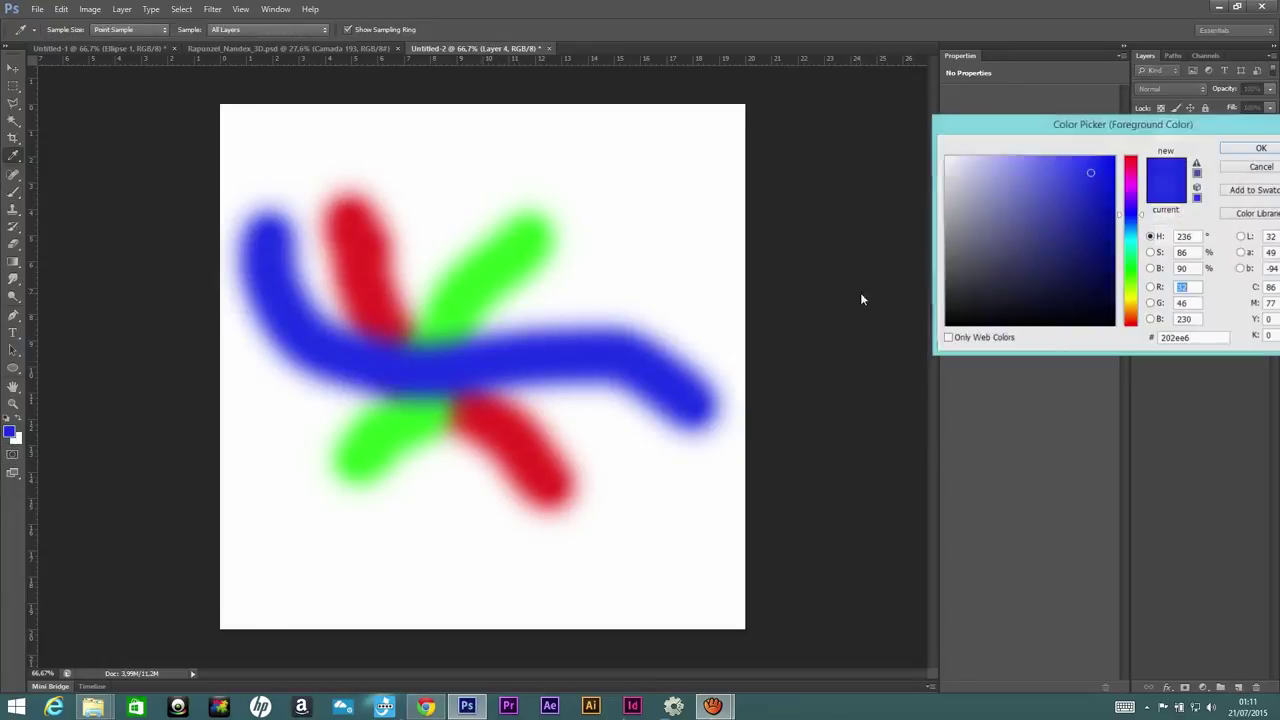
left_click(1130, 312)
left_click(1258, 149)
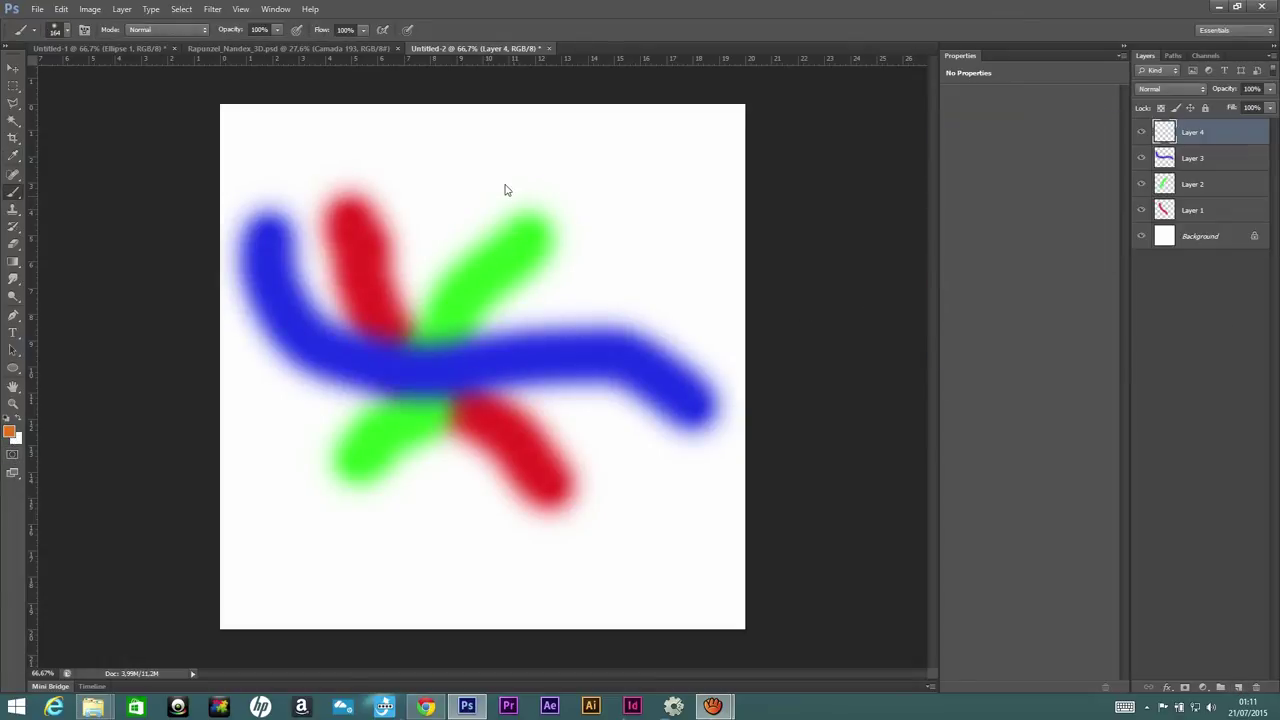
left_click_drag(482, 162, 432, 572)
key("v")
left_click_drag(547, 293, 547, 271)
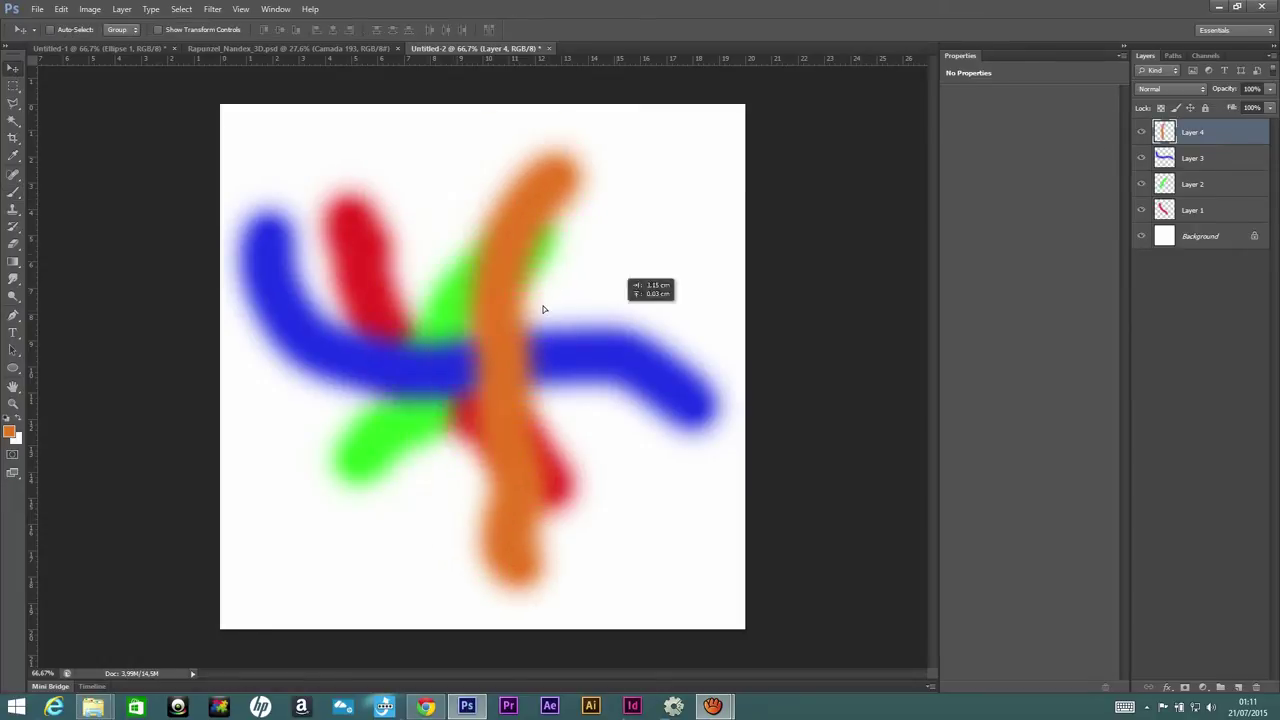
- Move the orange stroke to a new position on its own layer
left_click(1200, 159)
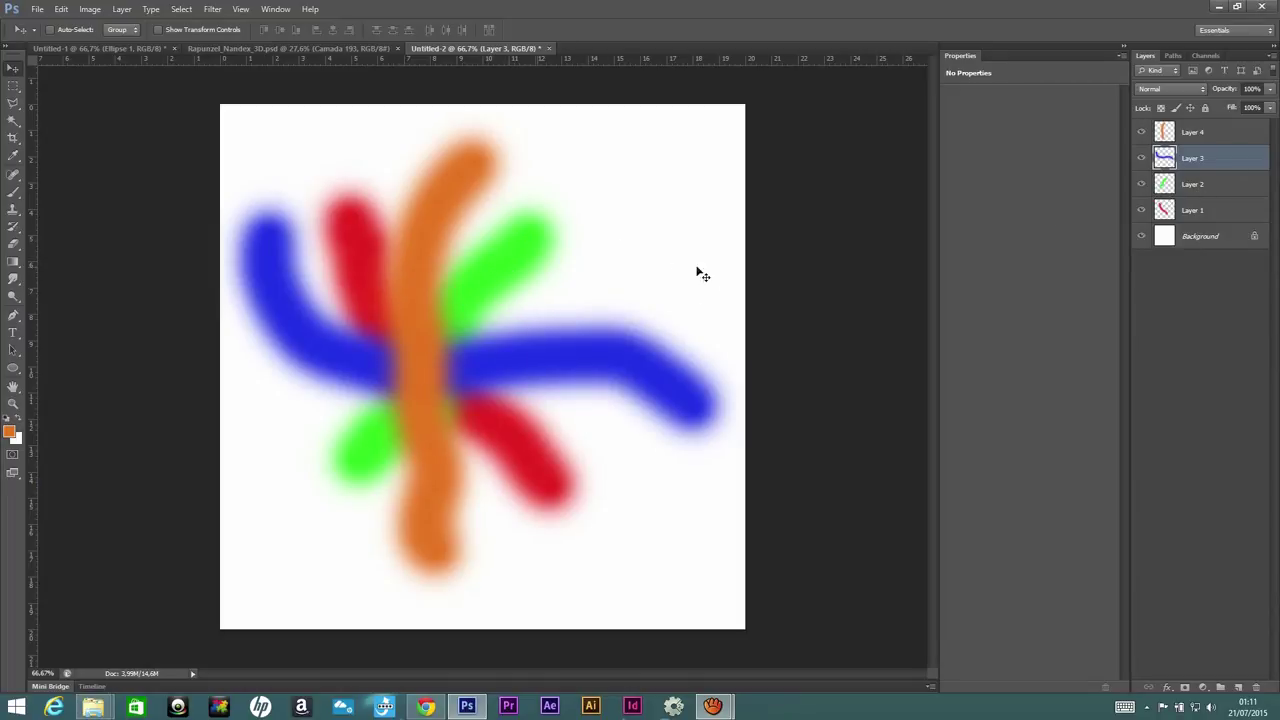
left_click(1188, 192)
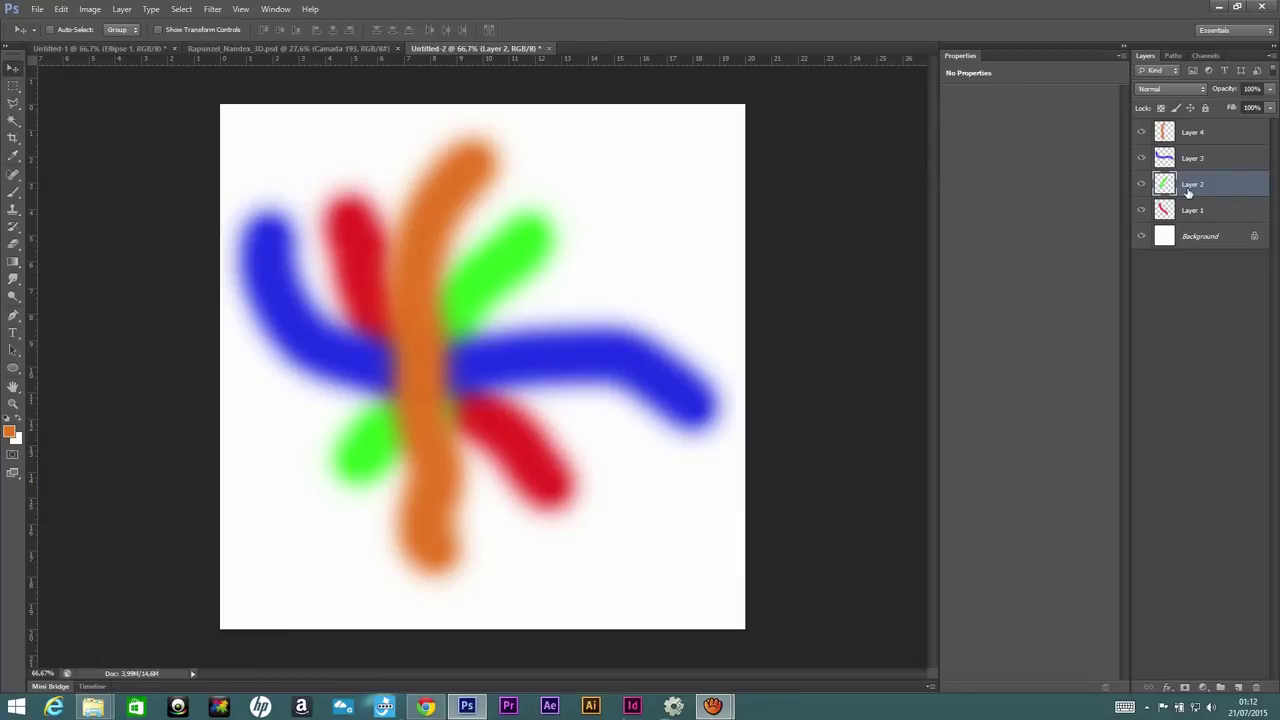
left_click(1205, 136)
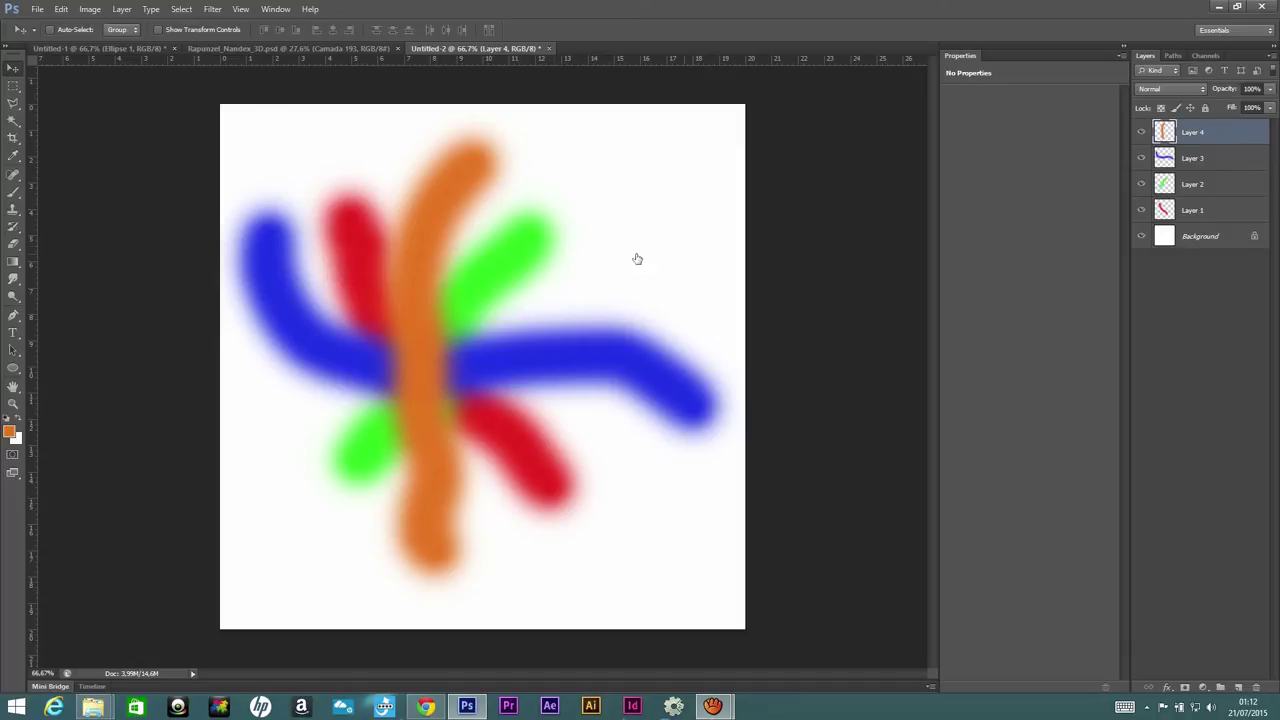
mouse_move(433, 301)
left_mouse_down()
mouse_move(460, 276)
mouse_move(344, 326)
left_mouse_up()
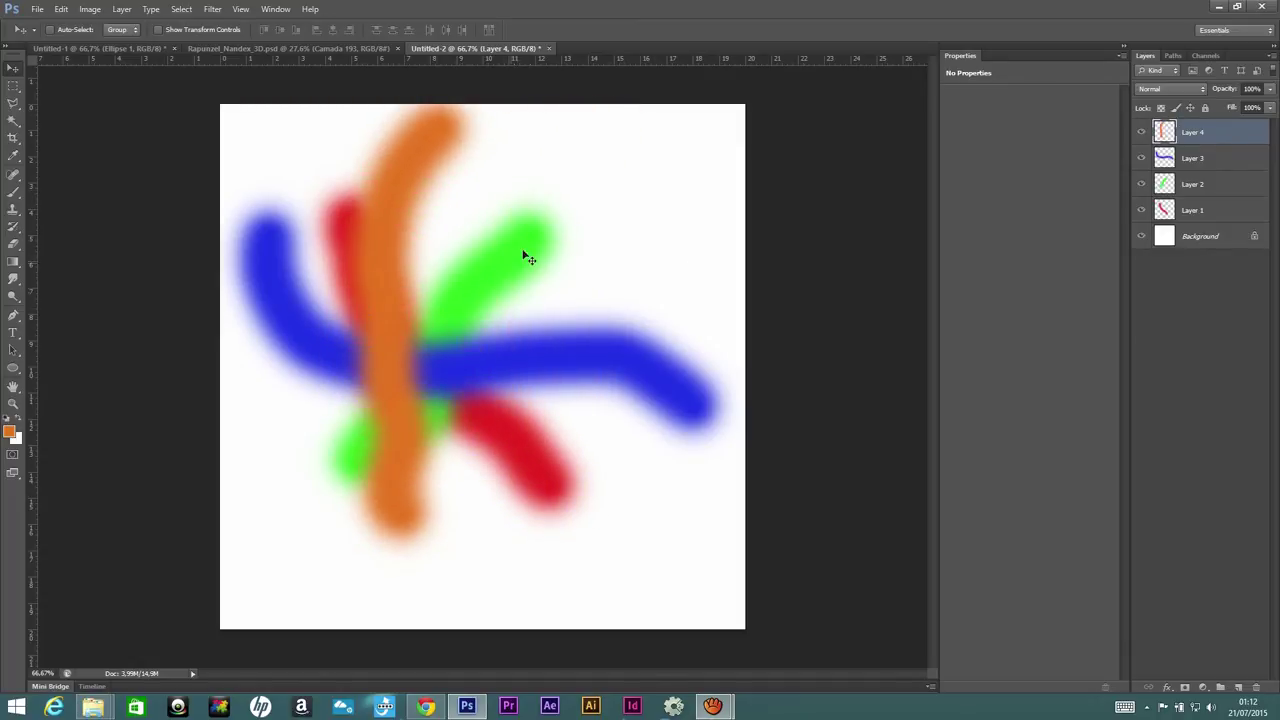
left_click_drag(526, 257, 556, 230)
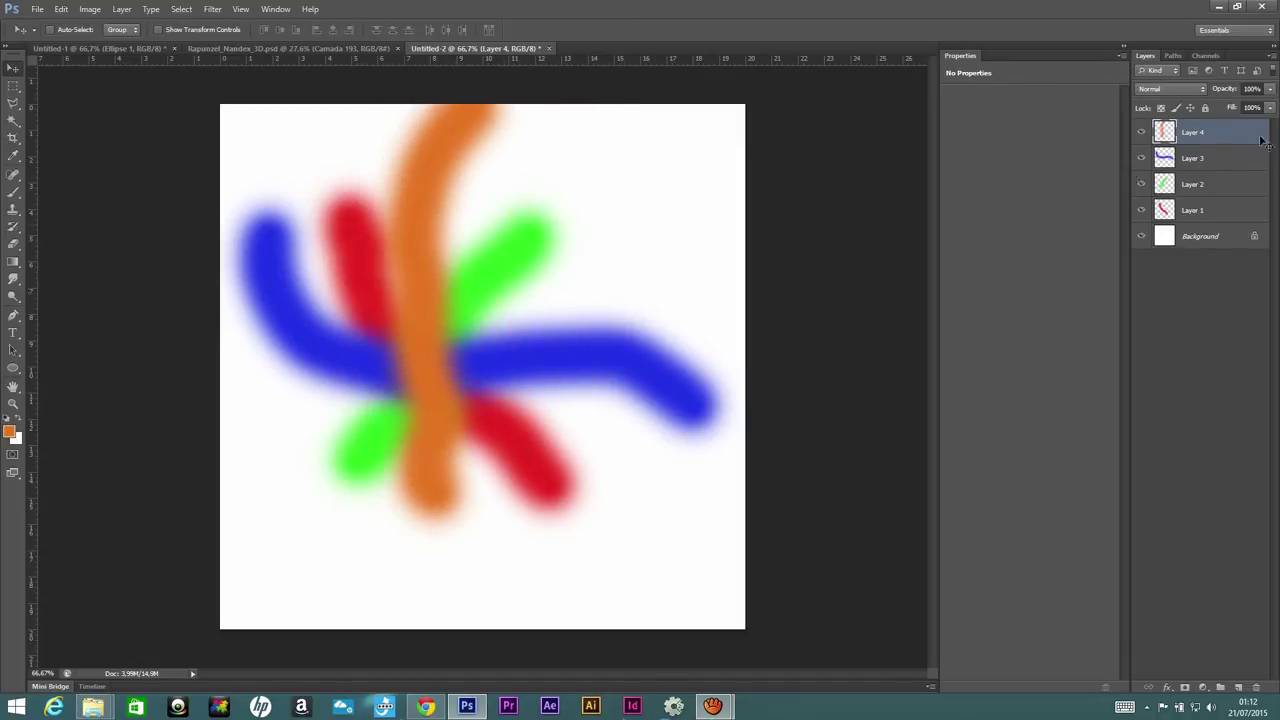
- Reposition the green stroke and the red stroke on Layer 1
left_click(1206, 185)
left_click_drag(738, 195, 760, 250)
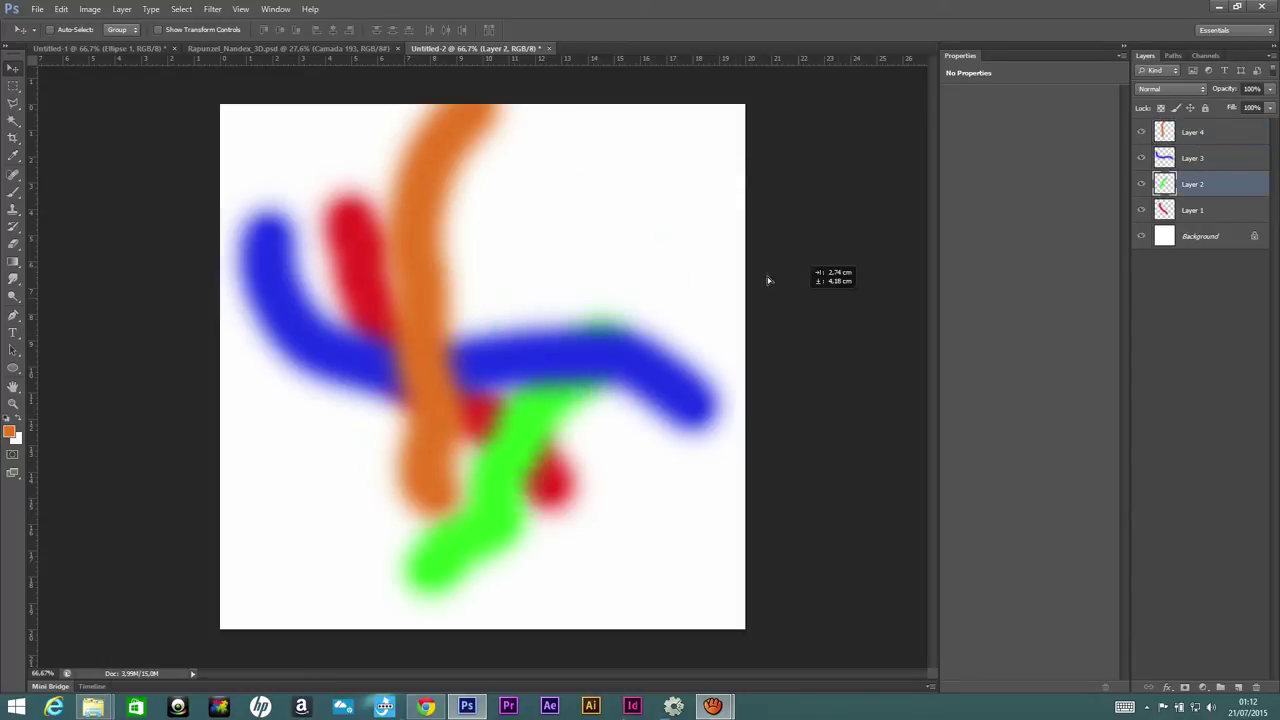
left_click_drag(829, 141, 789, 93)
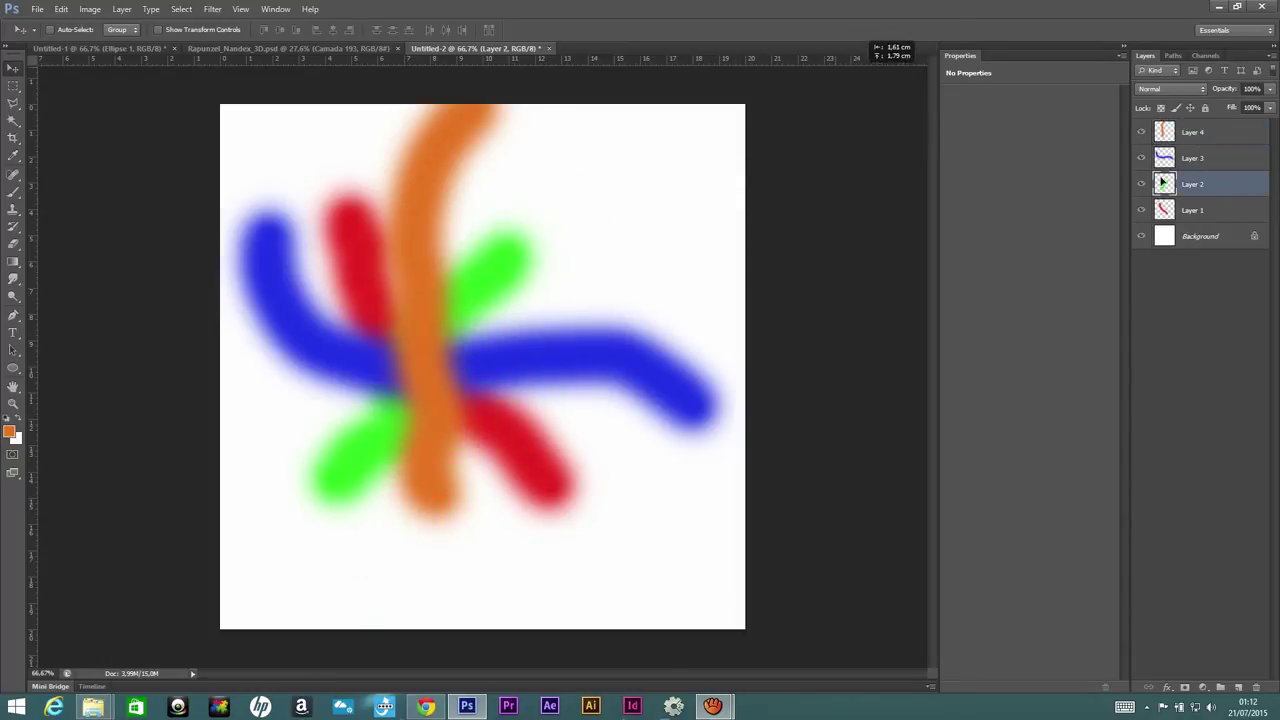
left_click(1195, 212)
mouse_move(738, 438)
left_mouse_down()
mouse_move(726, 441)
mouse_move(752, 450)
left_mouse_up()
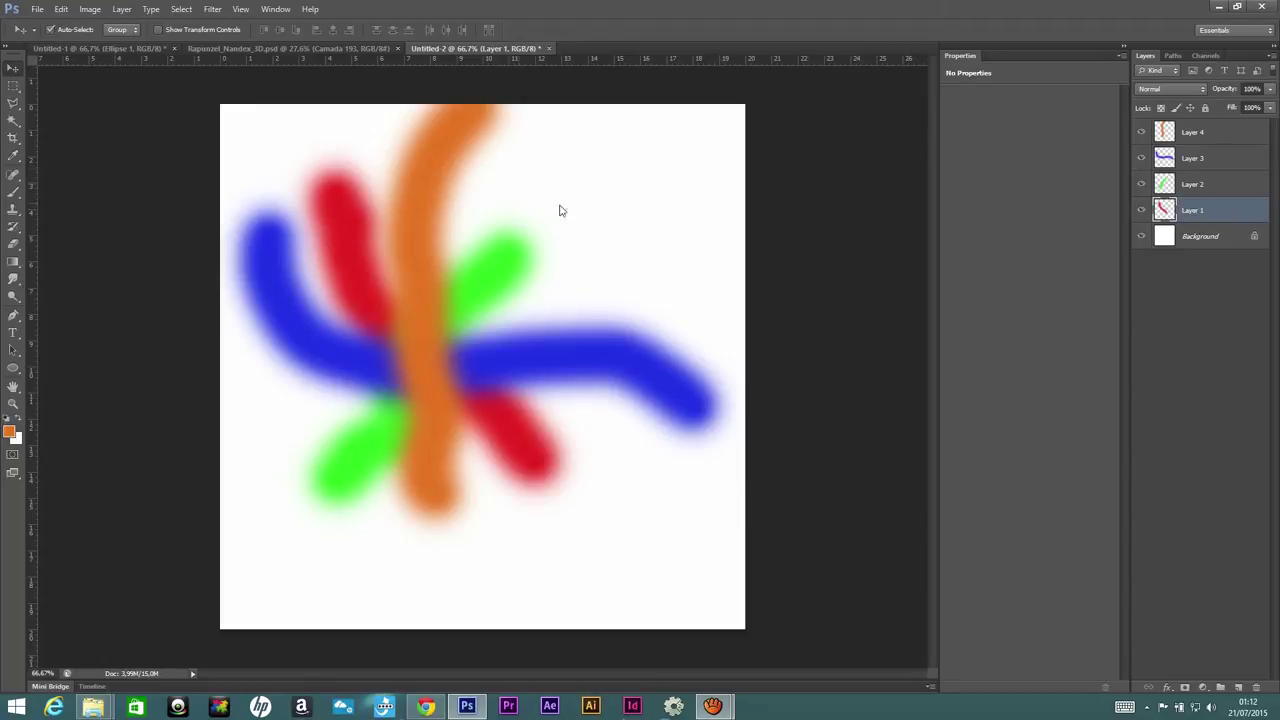
- Fine-tune the strokes: orange down, blue left, green right, red left and down
left_click(433, 168)
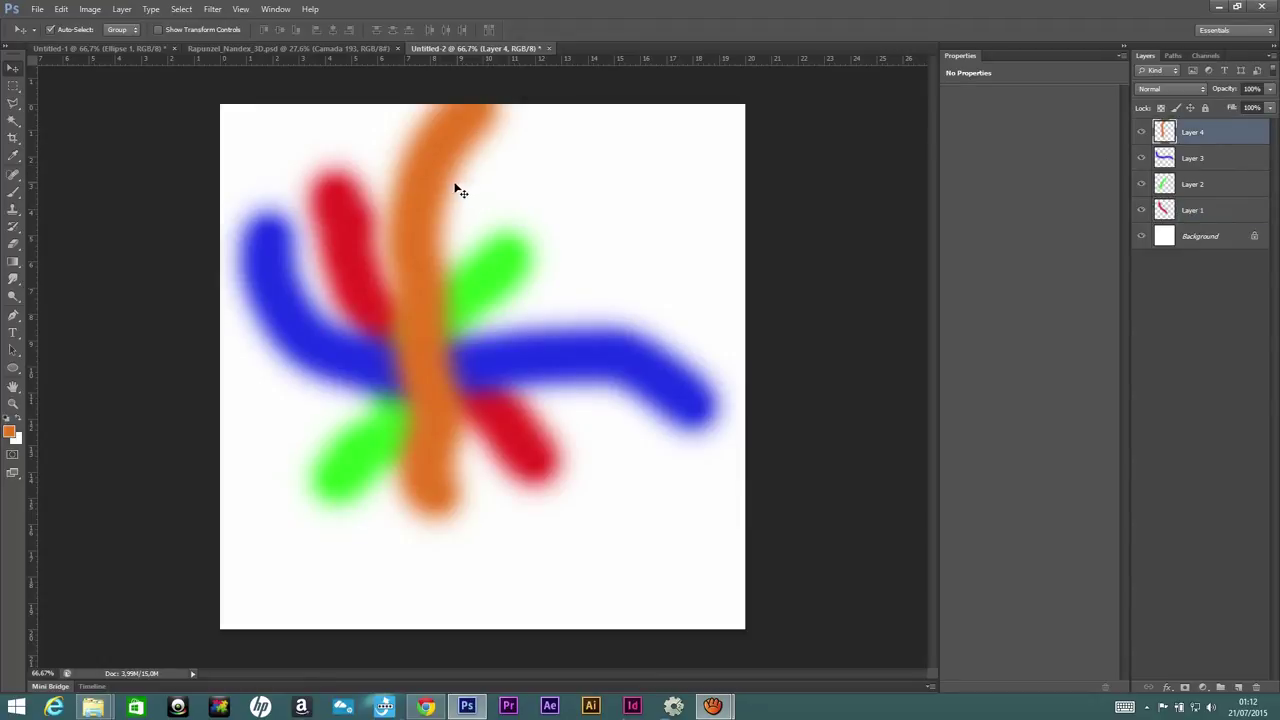
left_click(484, 297)
left_click(520, 349)
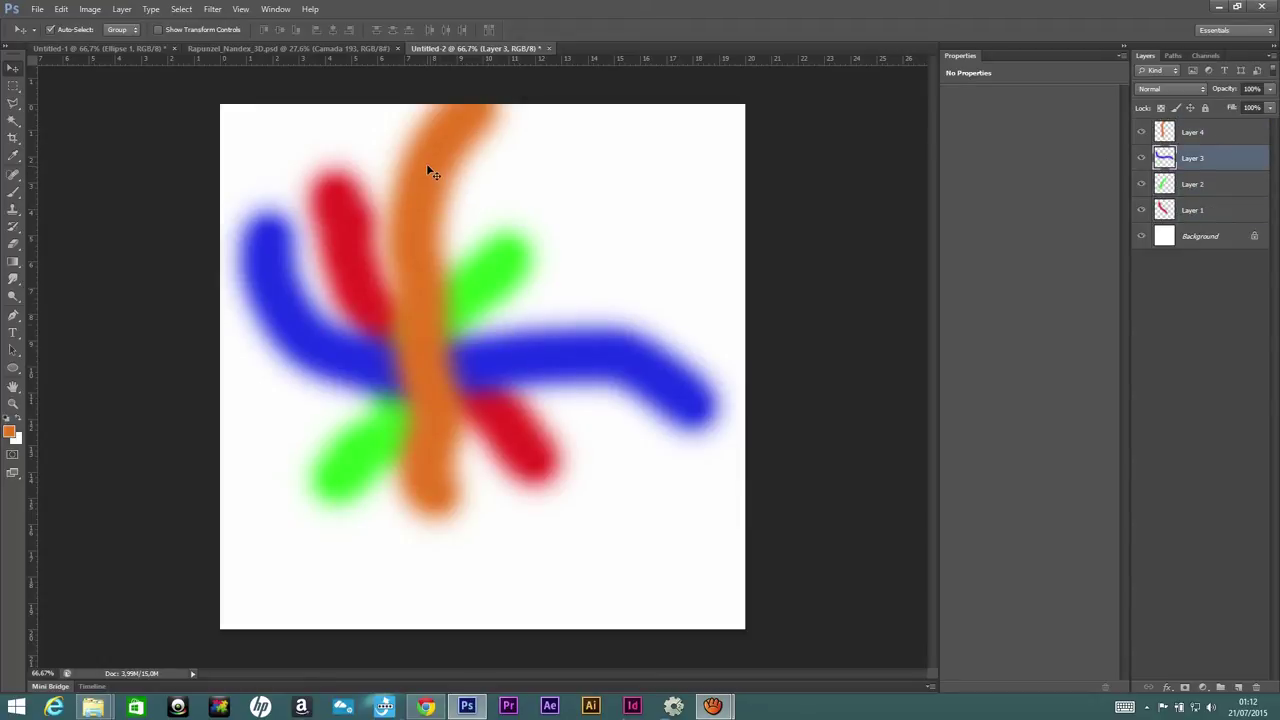
left_click_drag(433, 177, 435, 248)
left_click_drag(523, 360, 512, 345)
mouse_move(500, 262)
left_mouse_down()
mouse_move(583, 228)
mouse_move(518, 250)
left_mouse_up()
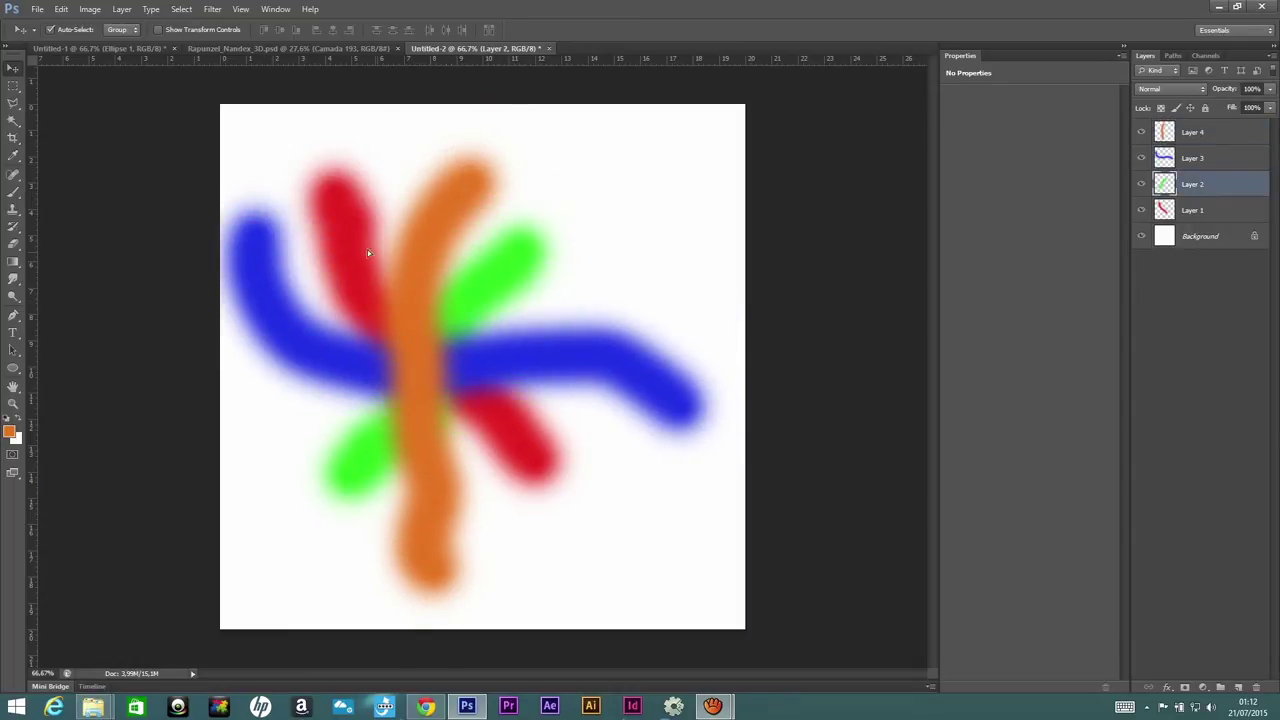
left_click_drag(368, 253, 338, 273)
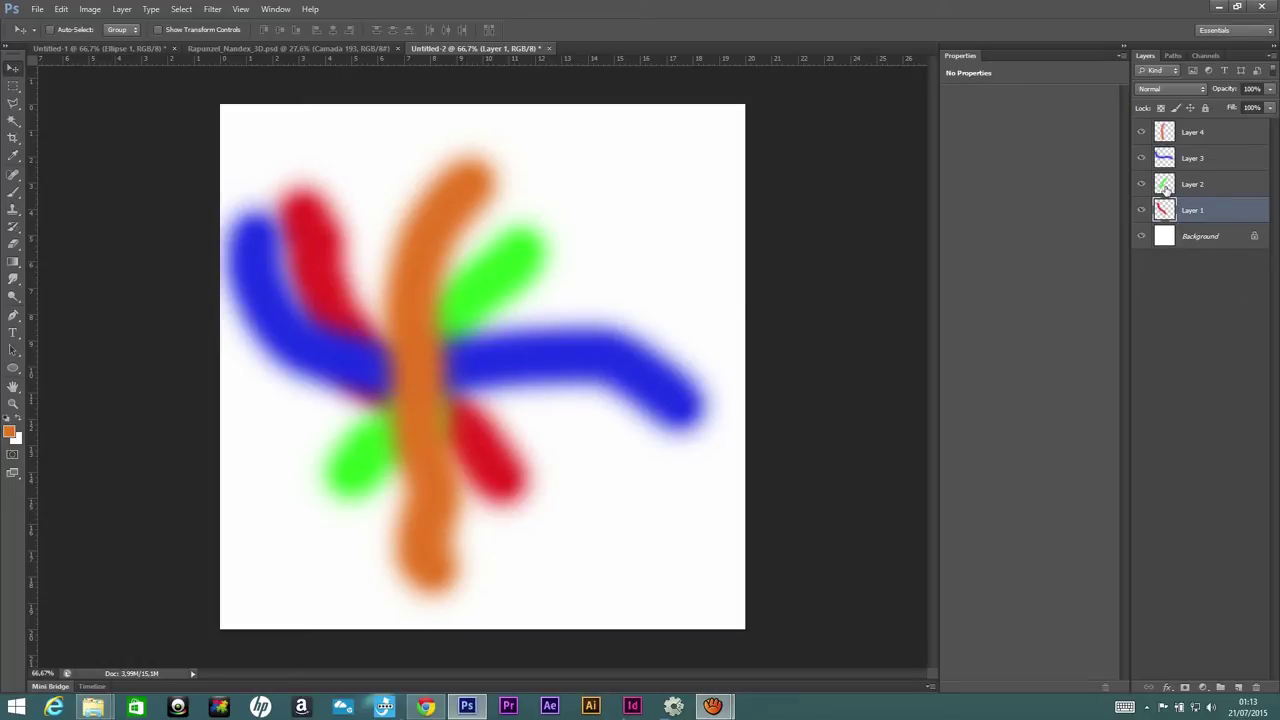
- Set the foreground colour to black
key("i")
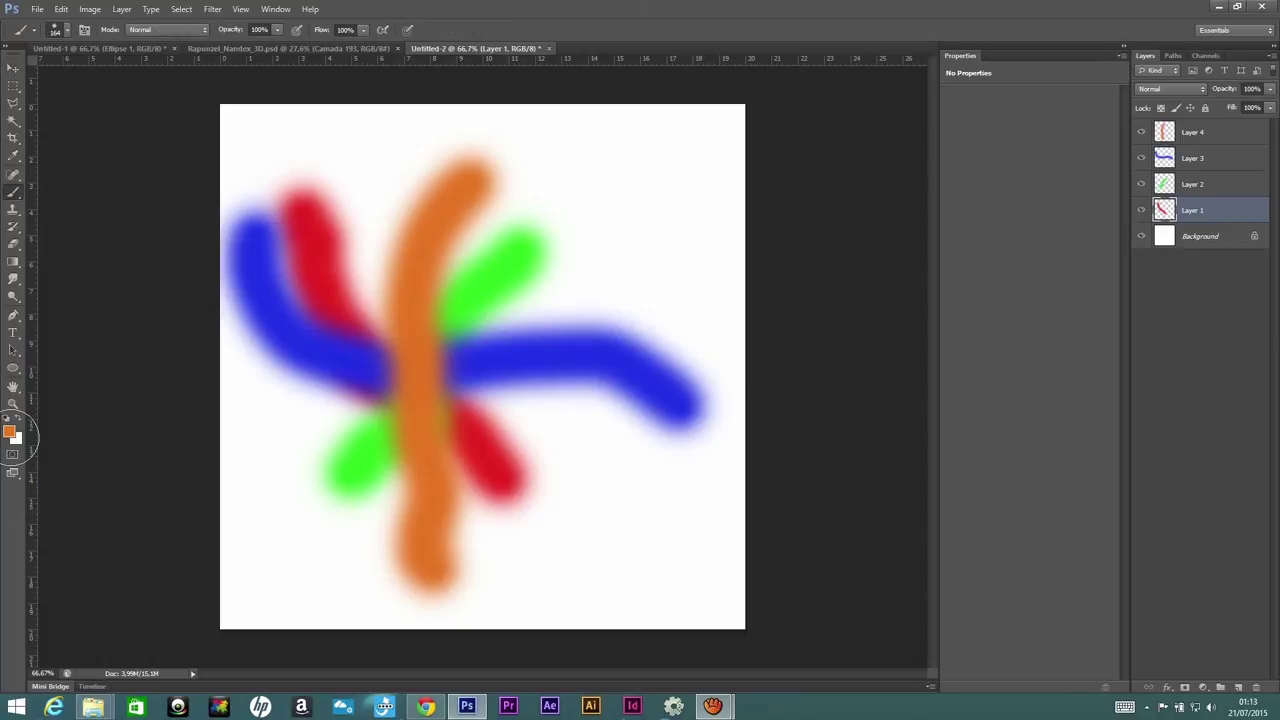
left_click(9, 431)
left_click(1091, 309)
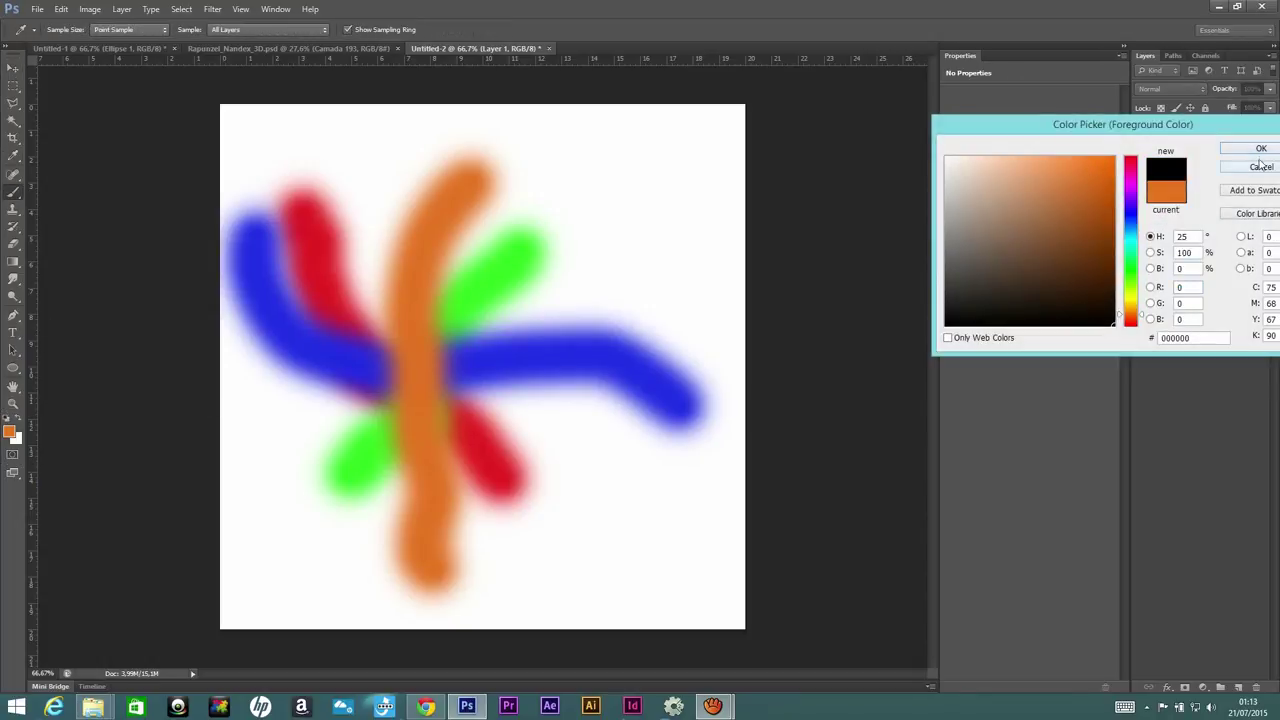
left_click(1261, 148)
- Paint soft black dots at upper right, lower left, lower right, top left and centre, each on its own layer (Layers 5–9)
left_click(1237, 689)
left_click(662, 208)
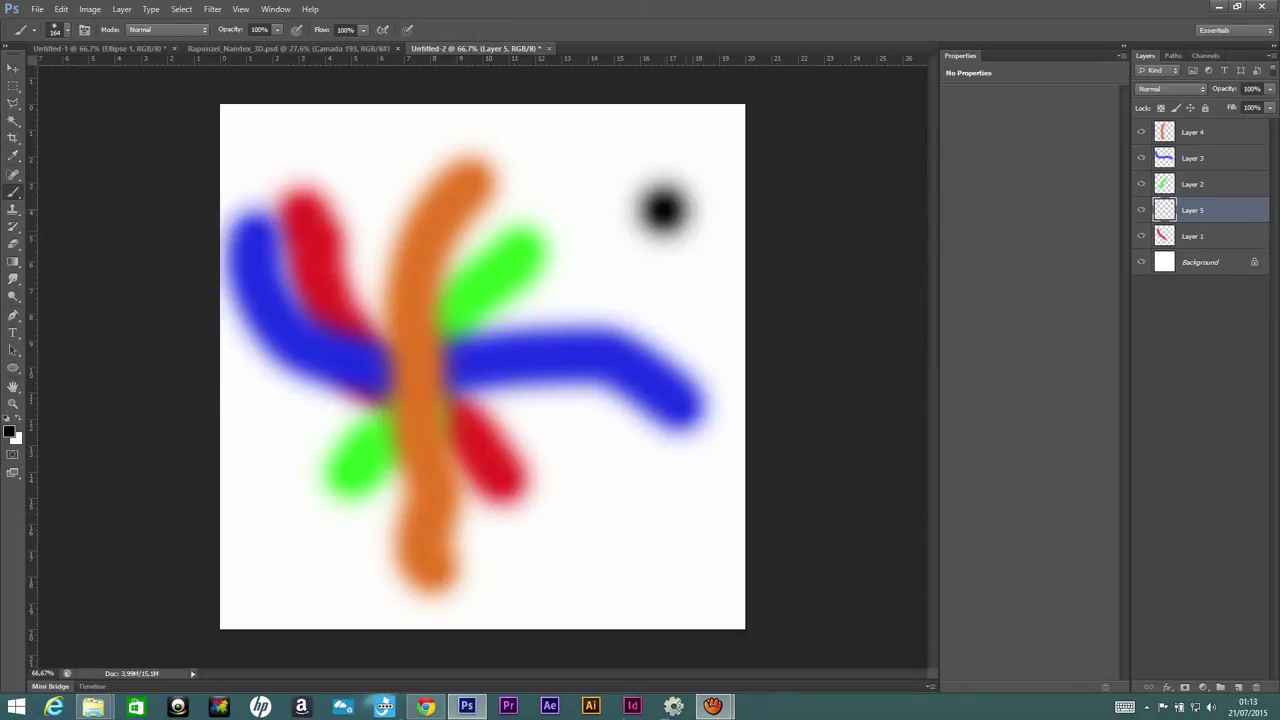
left_click(1238, 689)
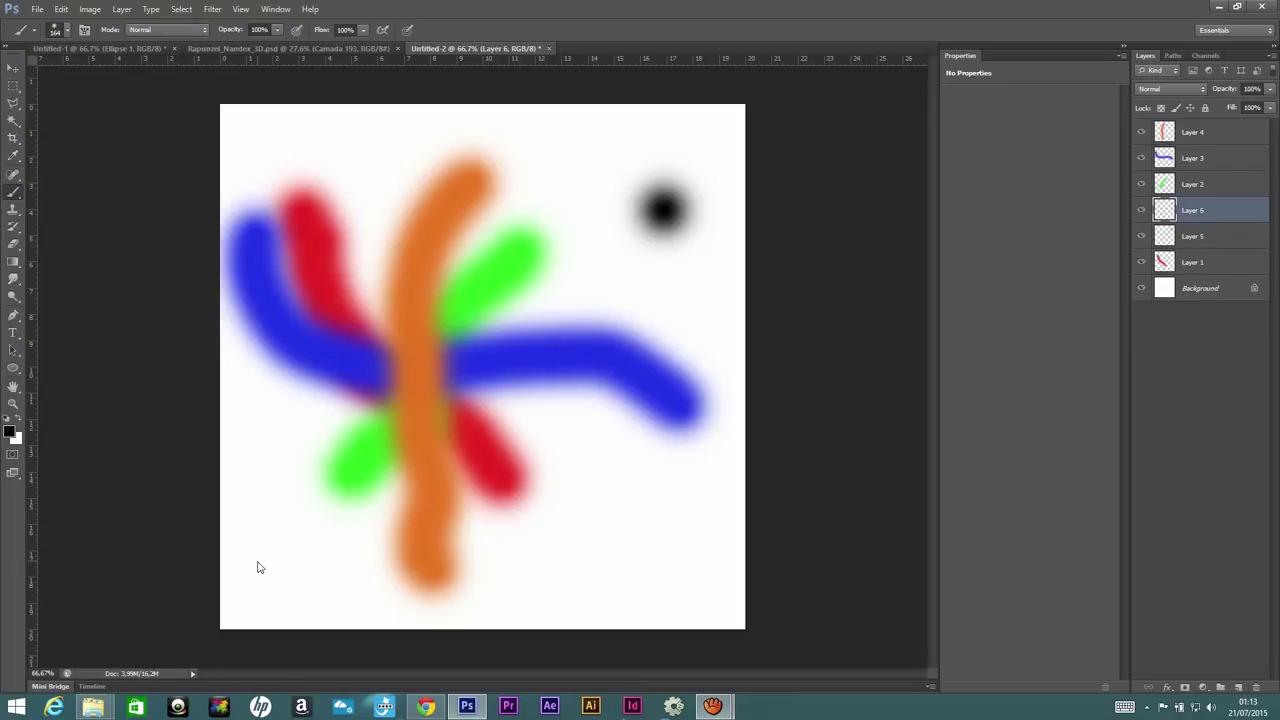
left_click(266, 562)
left_click(1238, 689)
left_click(610, 518)
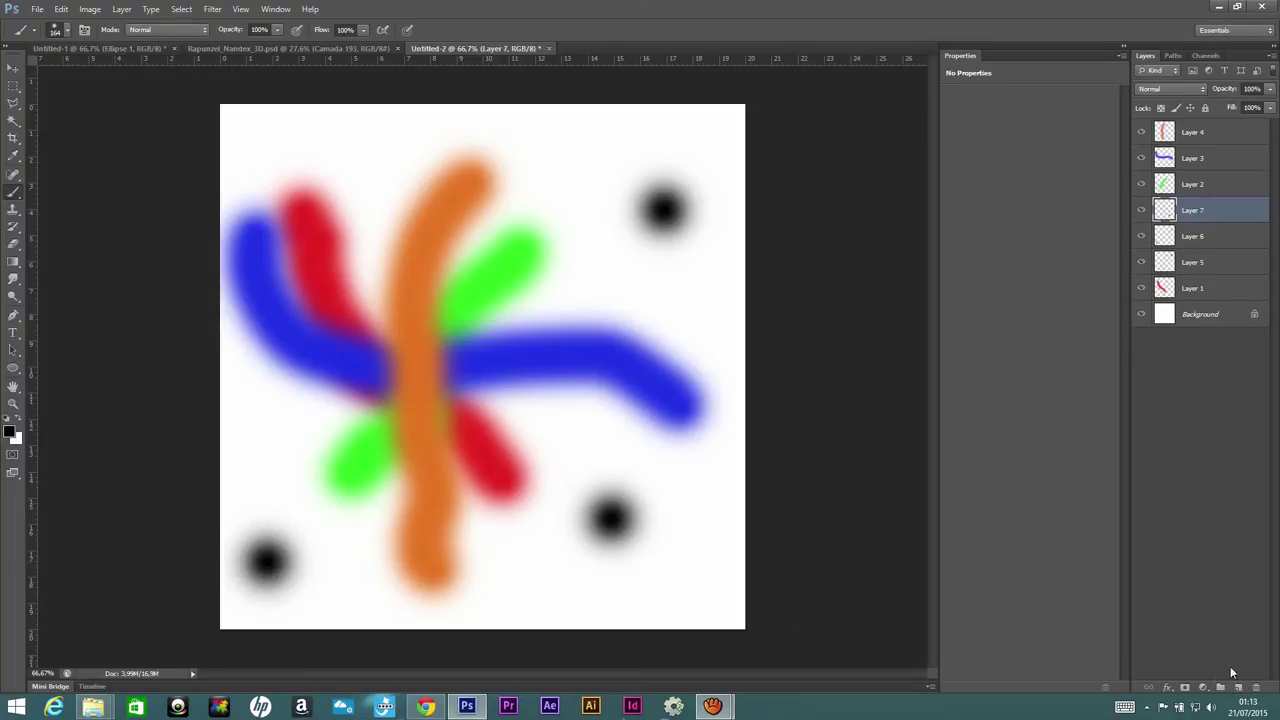
left_click(1238, 689)
left_click(352, 144)
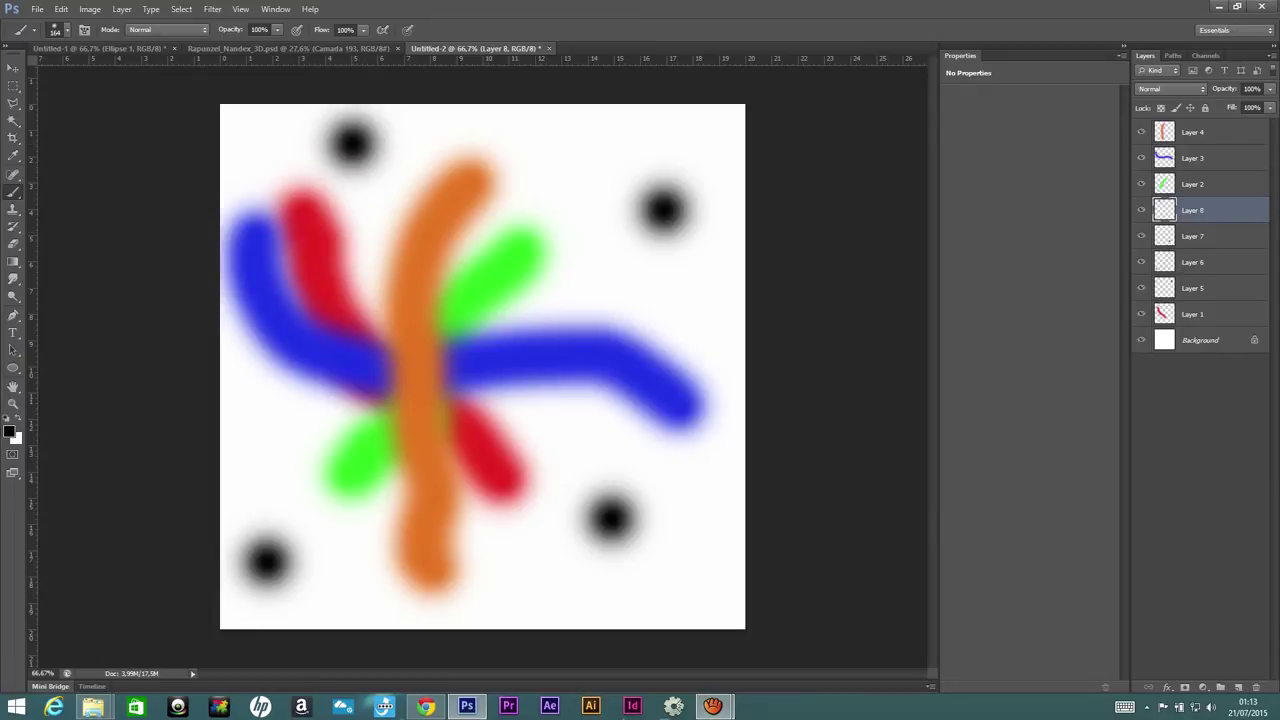
left_click(1238, 687)
left_click(512, 312)
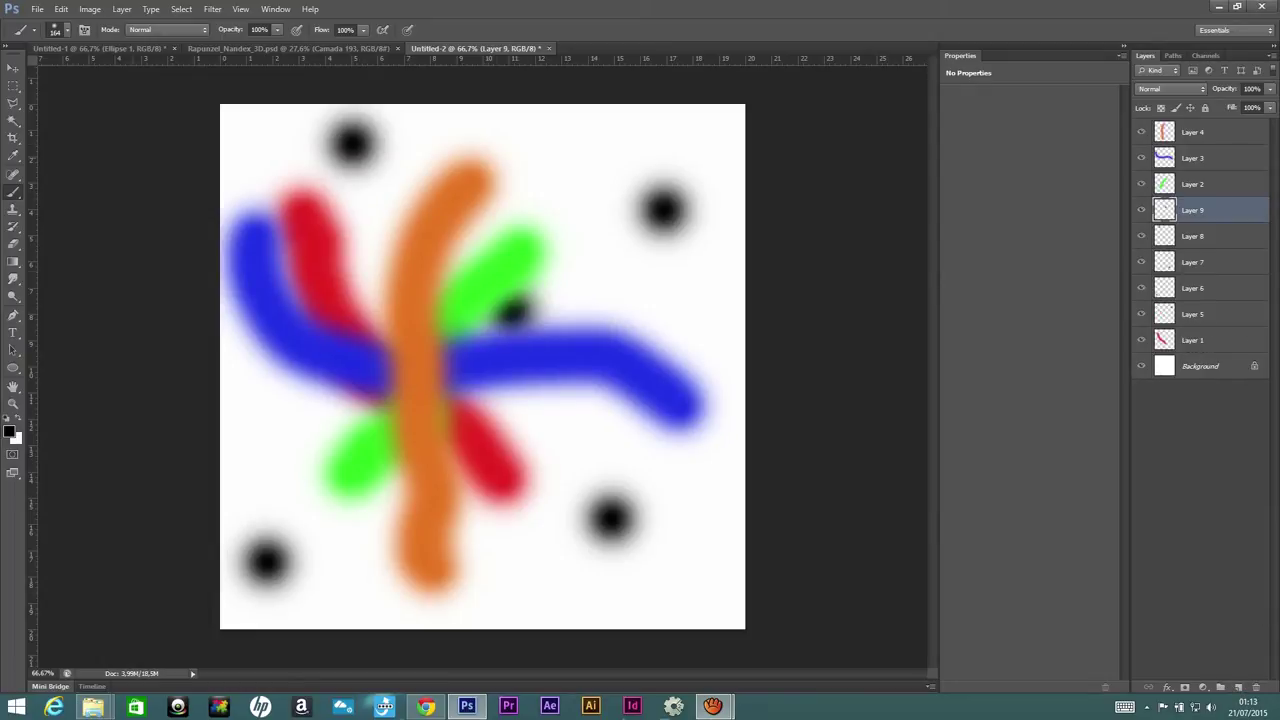
left_click(13, 70)
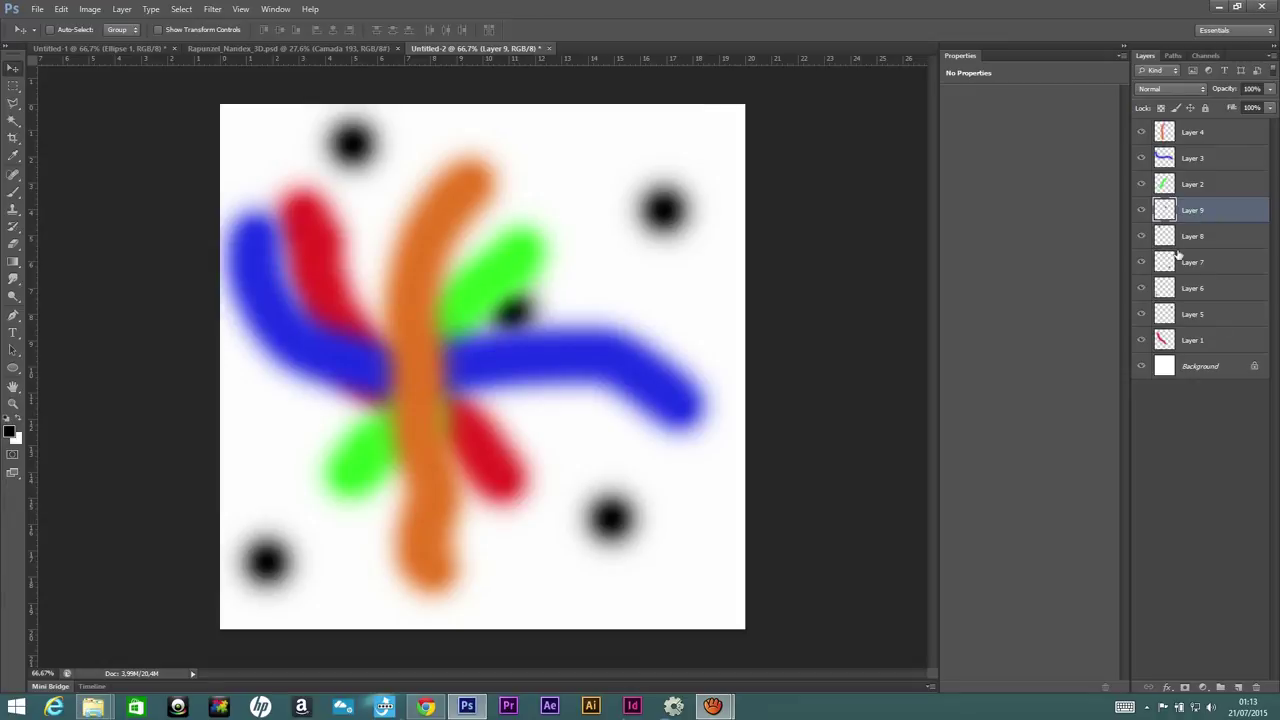
- Hide and then re-show the dot Layers 5–7
left_click(1141, 288)
left_click(1141, 314)
left_click(1141, 262)
left_click(1141, 314)
left_click(1141, 288)
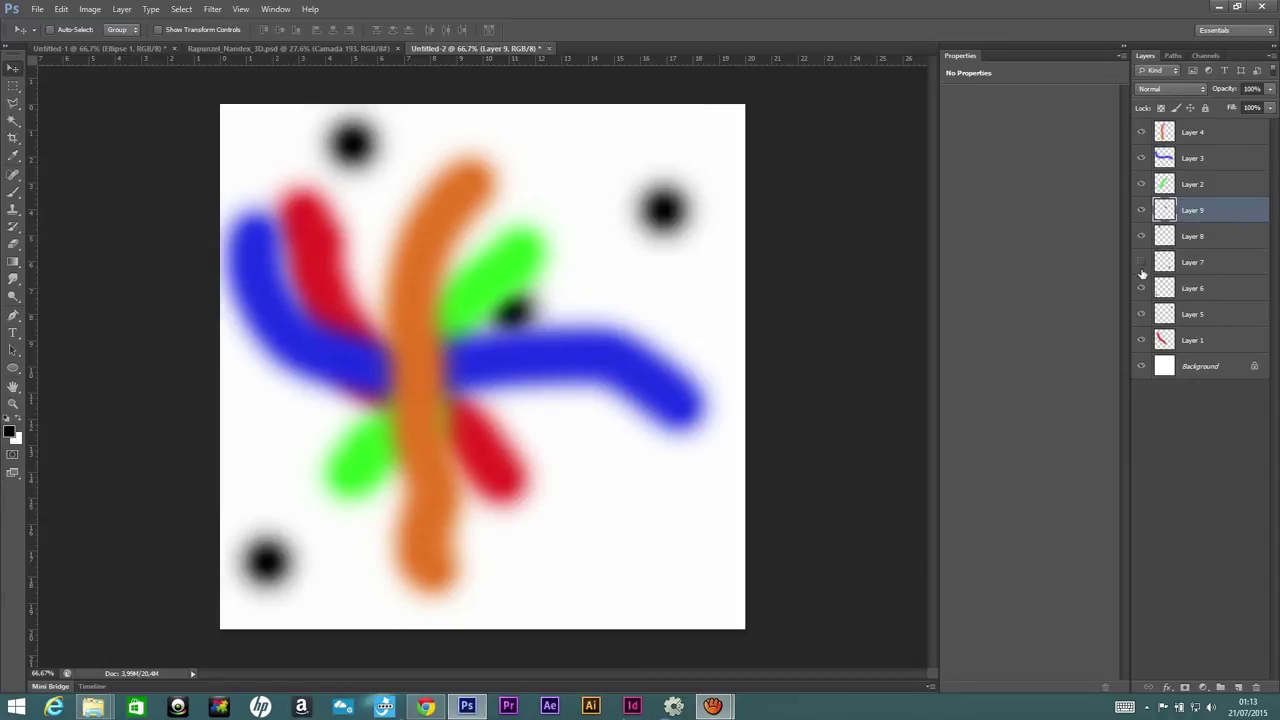
left_click(1141, 262)
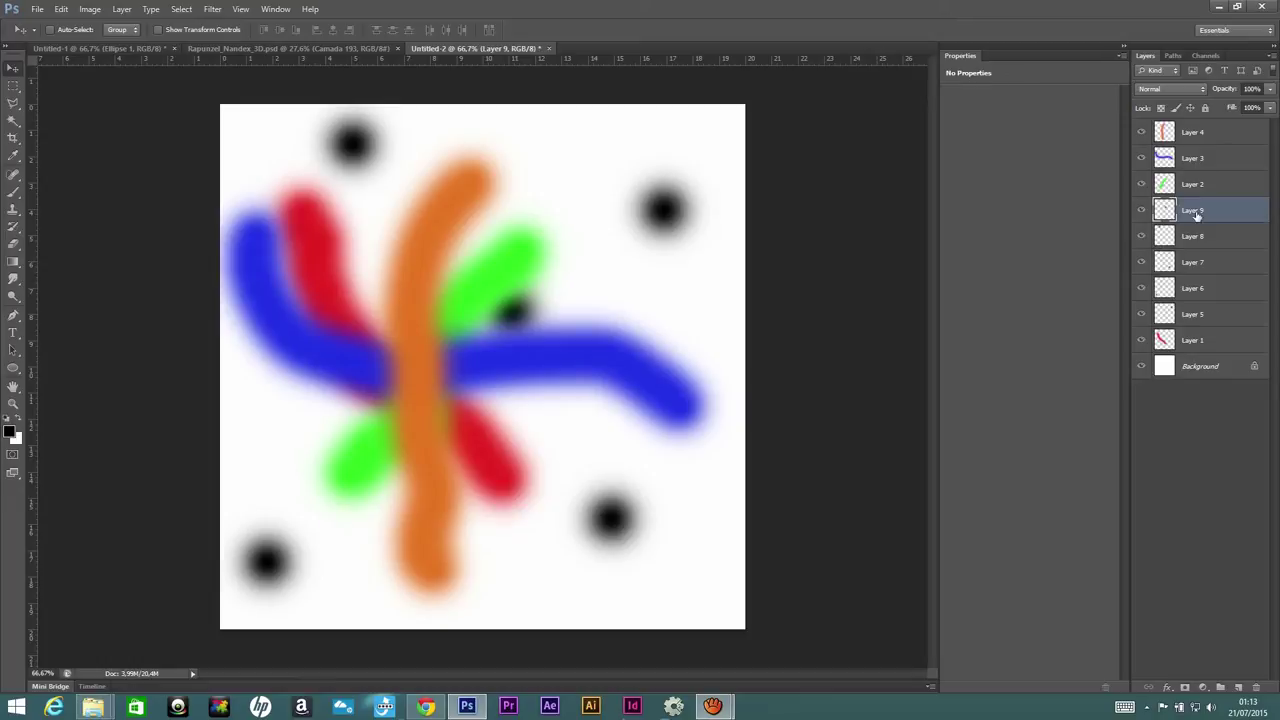
- Nudge the upper-right and top-left black dots slightly down and right
left_click_drag(687, 160, 682, 172)
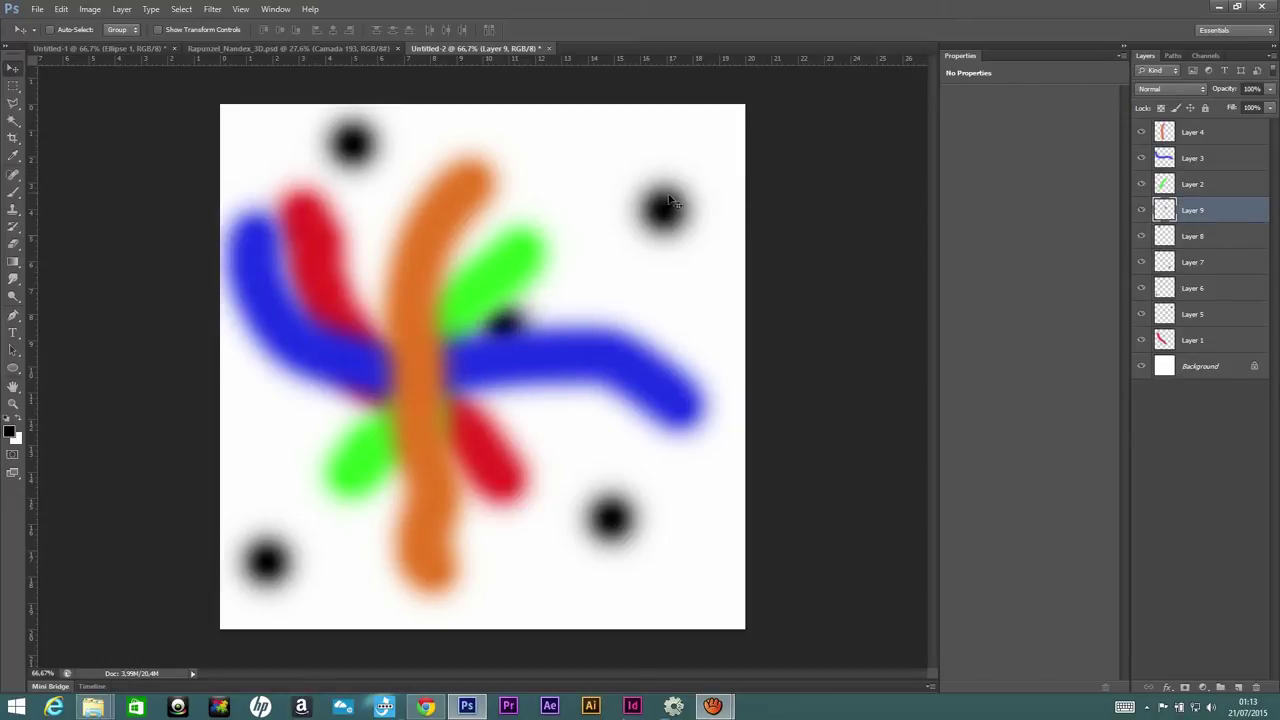
left_click(362, 147, "ctrl")
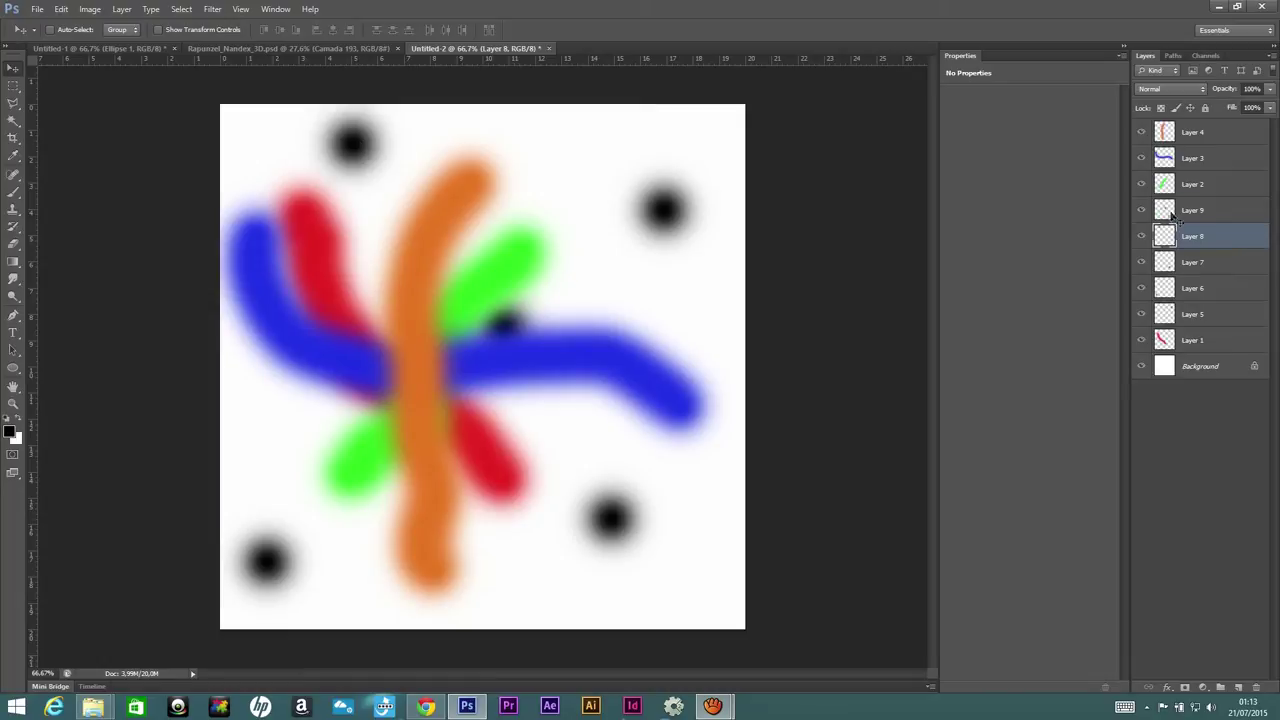
left_click_drag(366, 141, 371, 146)
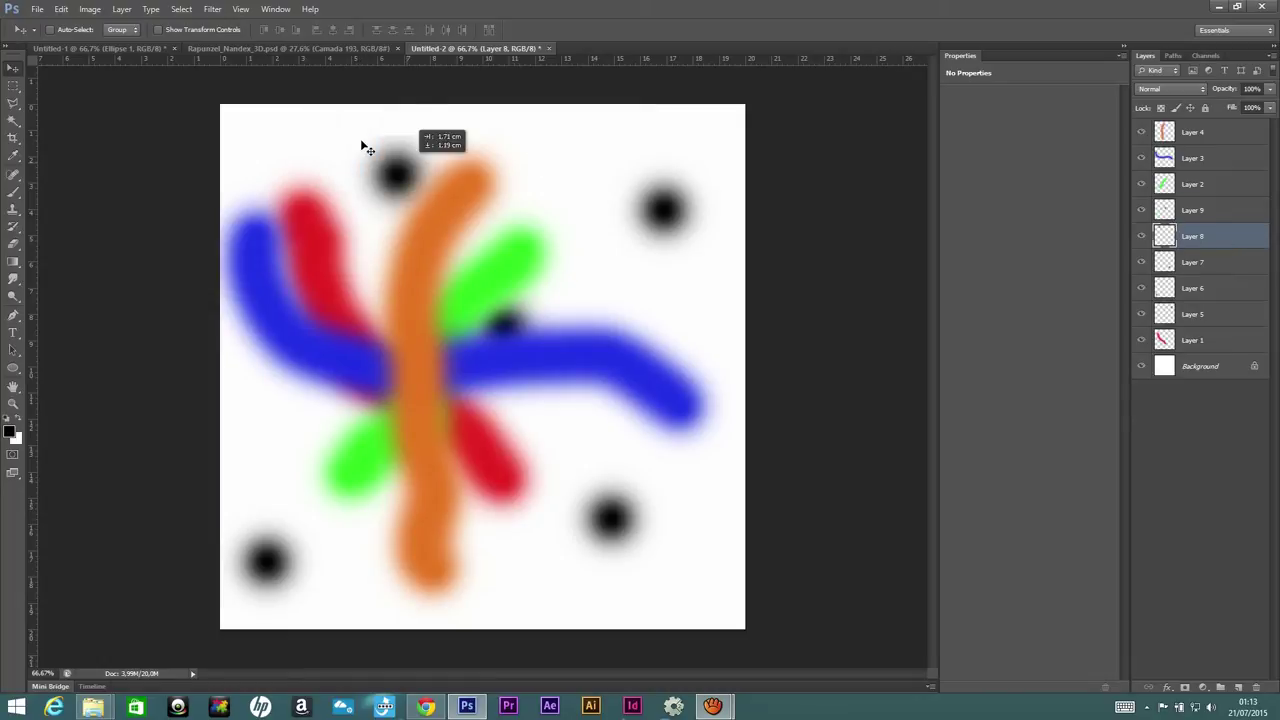
left_click(613, 522, "ctrl")
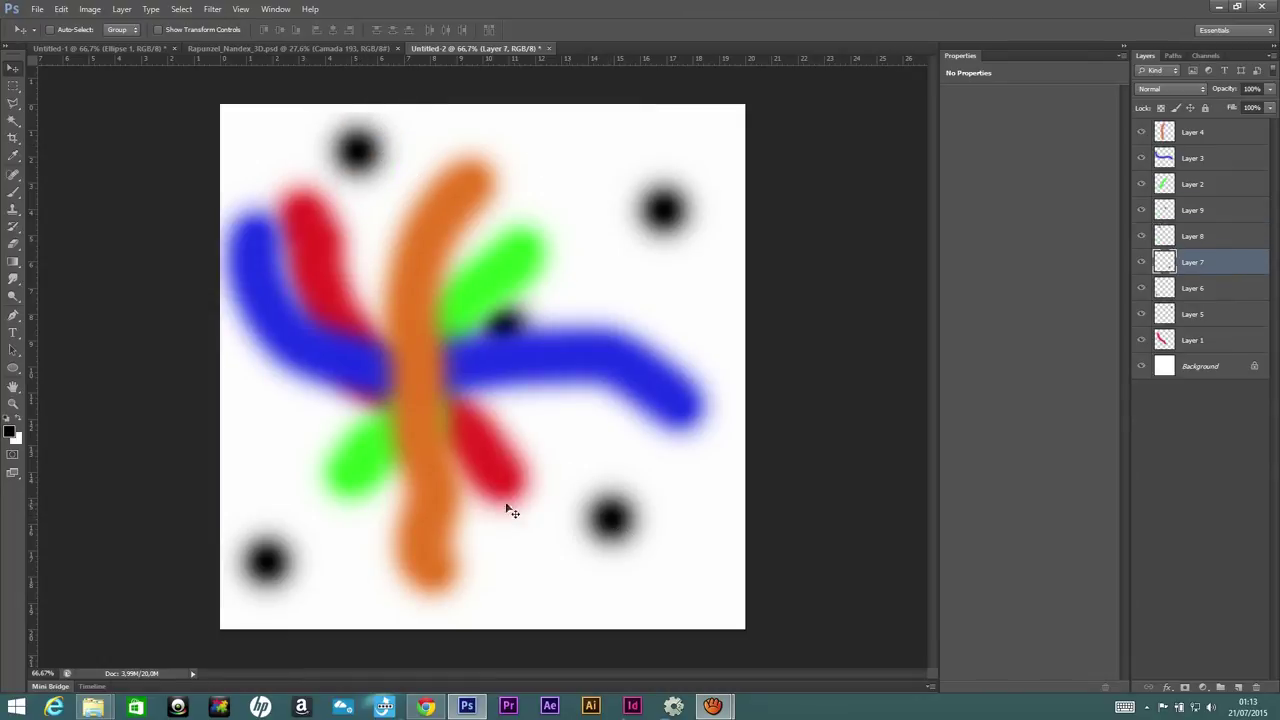
- Shift the green stroke up and right and the blue stroke slightly left
left_click(426, 497, "ctrl")
left_click(330, 352, "ctrl")
left_click(350, 300, "ctrl")
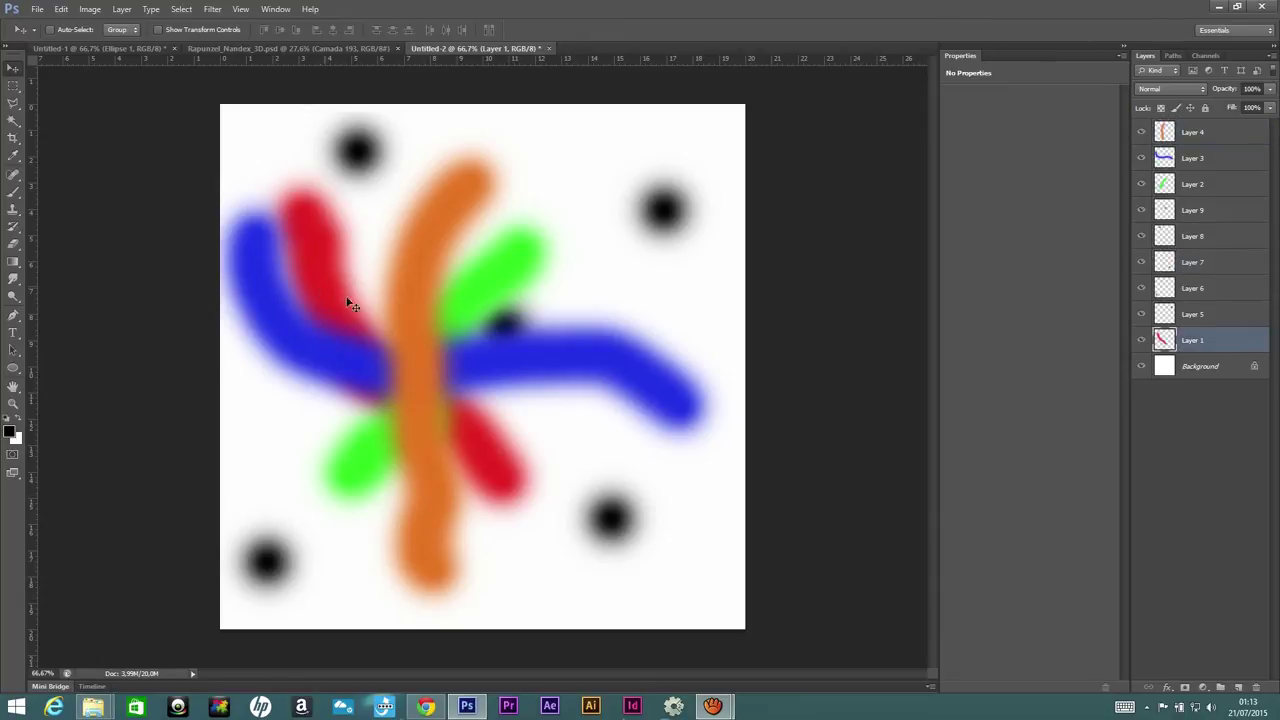
left_click(497, 286, "ctrl")
mouse_move(497, 286)
left_mouse_down()
mouse_move(560, 283)
mouse_move(538, 278)
left_mouse_up()
left_click(632, 357, "ctrl")
left_click_drag(640, 316, 628, 314)
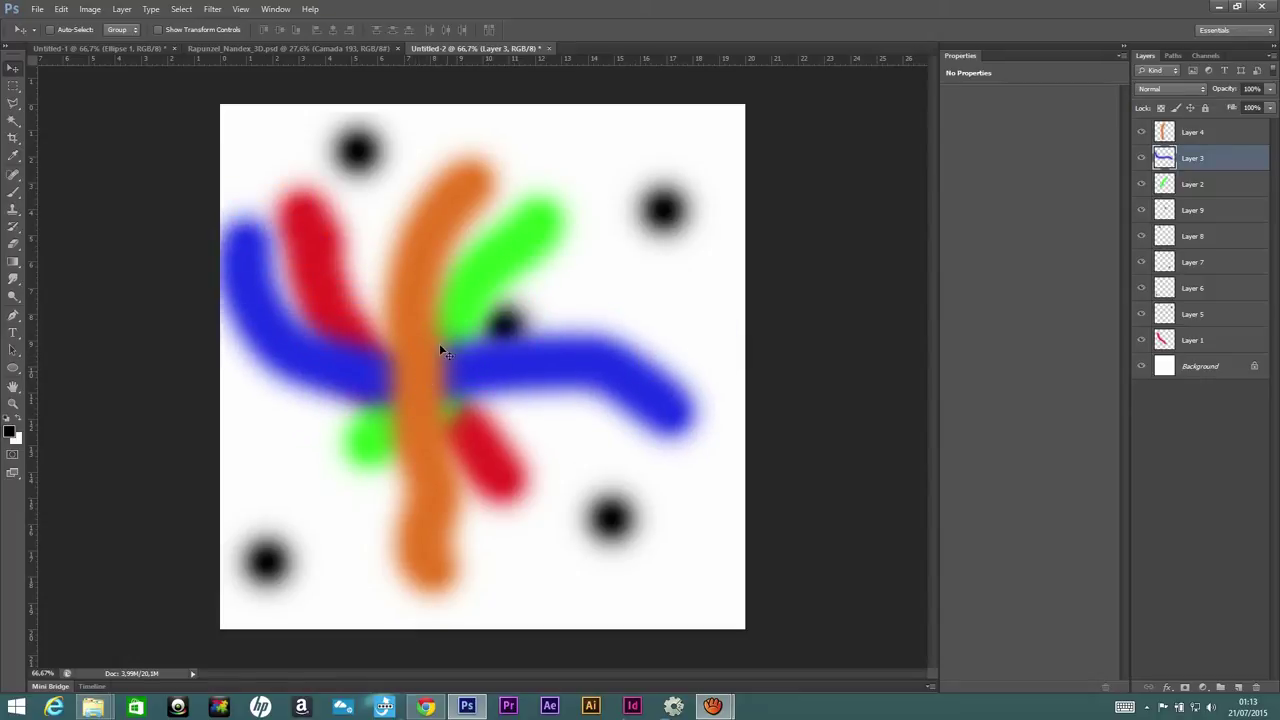
- Check the layers under the canvas, then drag the white Background layer to the trash
right_click(420, 381)
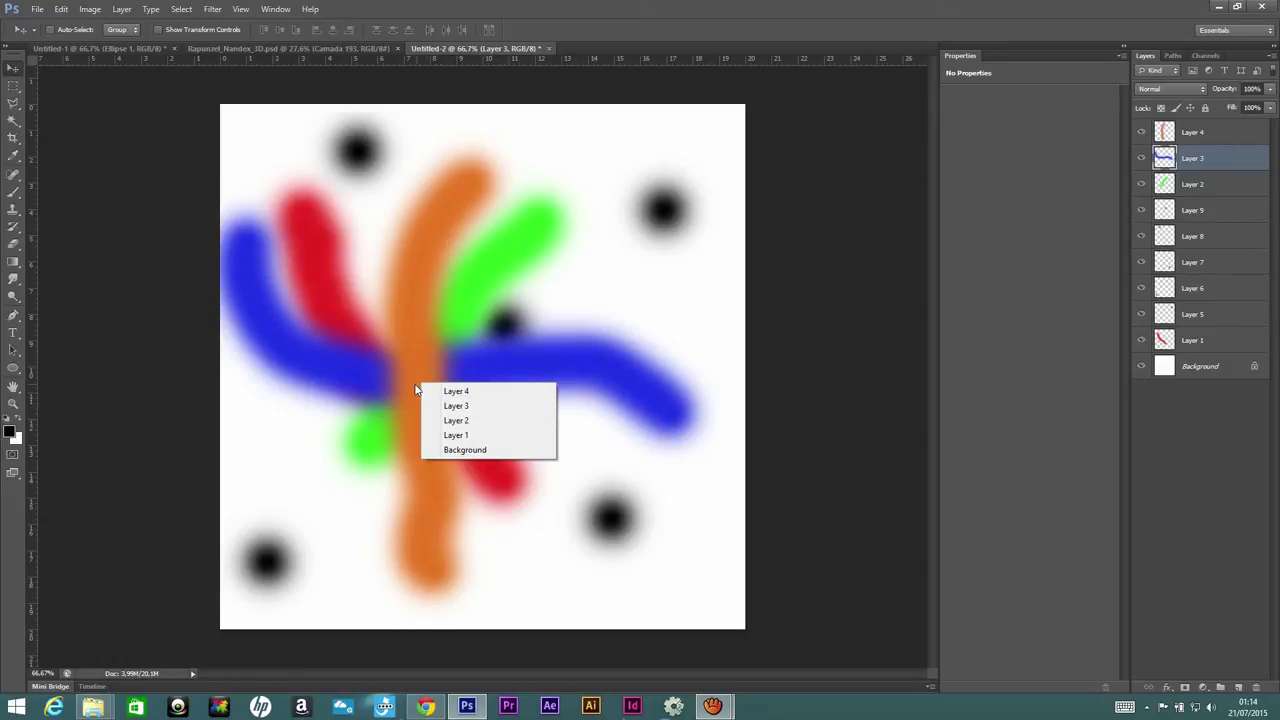
right_click(538, 228)
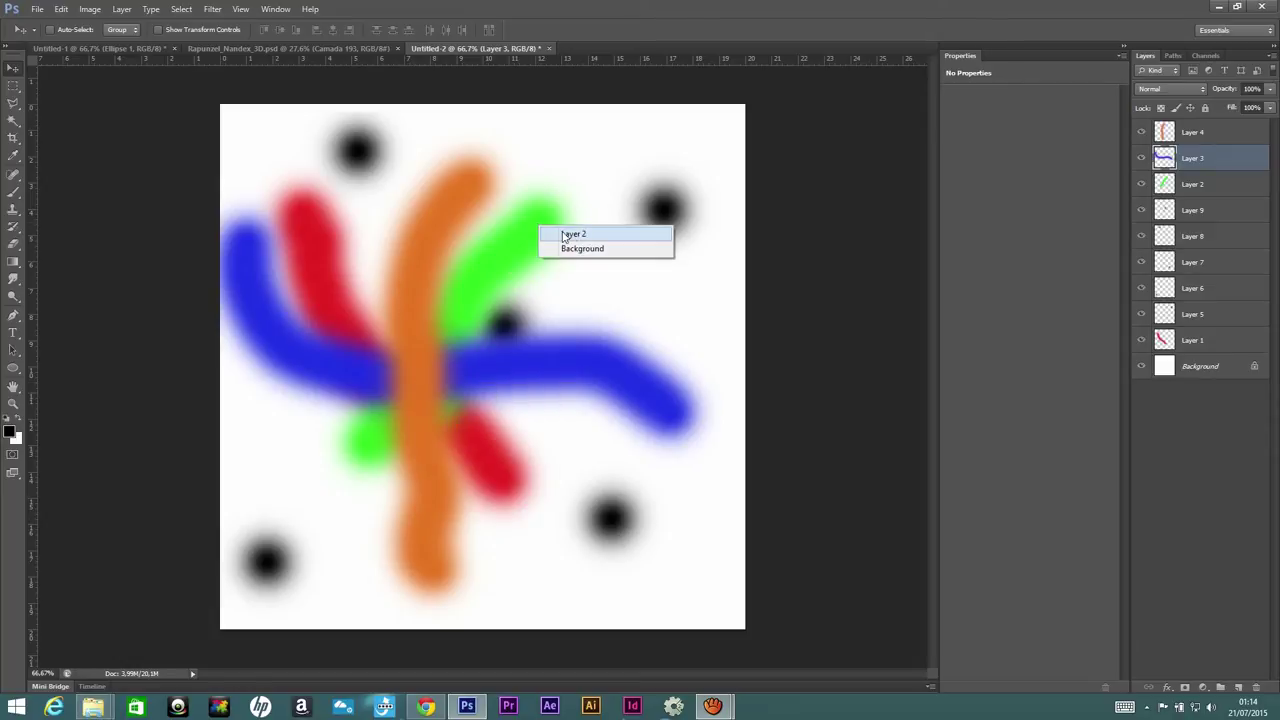
left_click(1184, 369)
left_click_drag(1202, 368, 1252, 687)
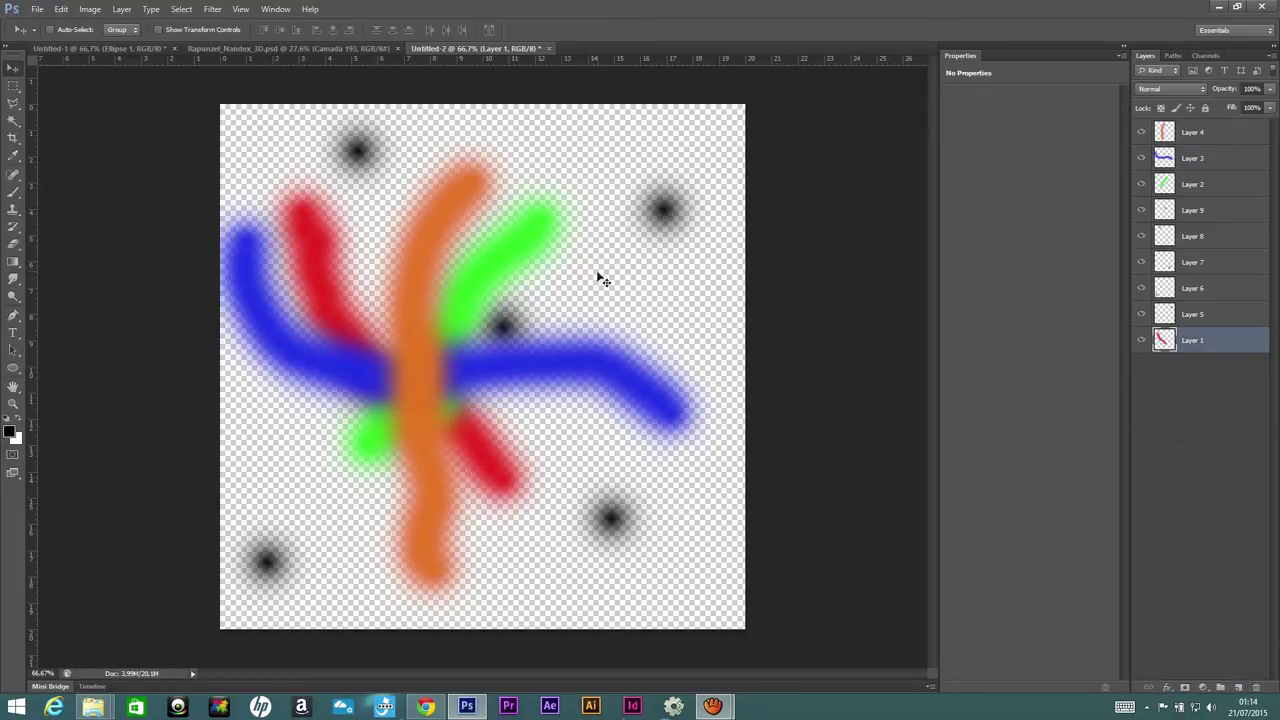
scroll(548, 246, "up", 3, "alt")
scroll(548, 246, "up", 3, "alt")
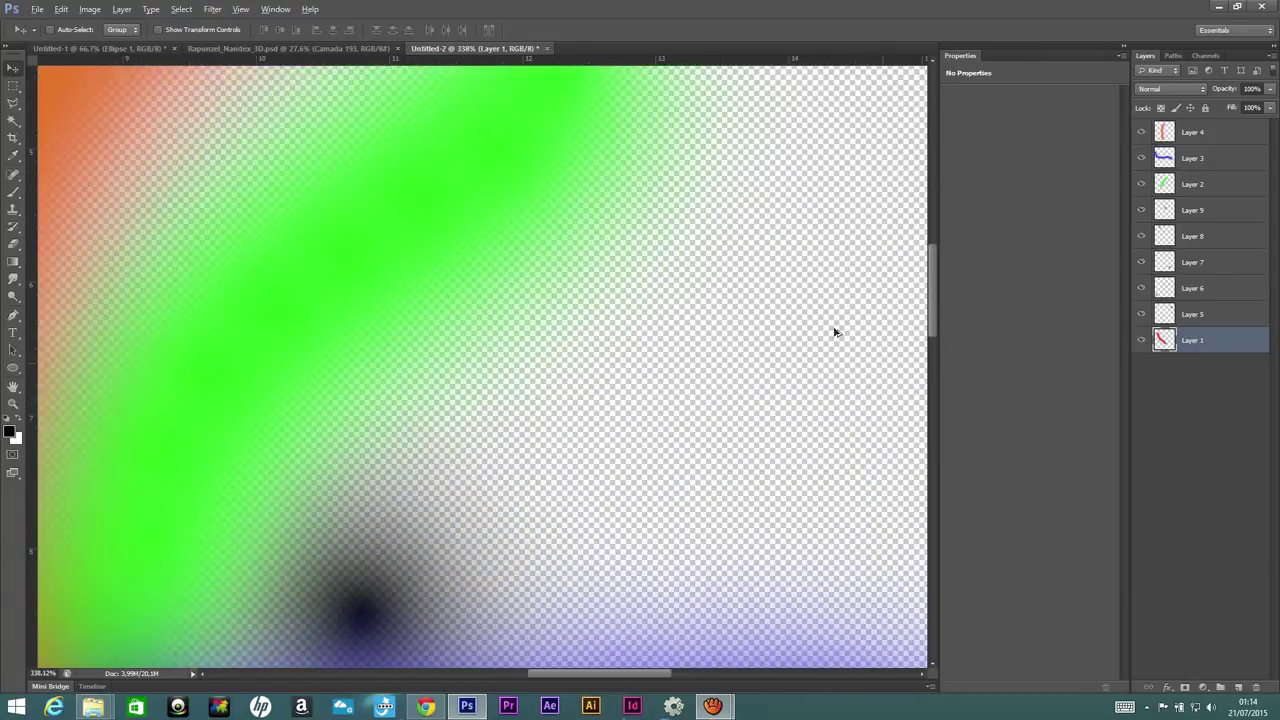
scroll(831, 383, "down", 2, "alt")
scroll(829, 394, "down", 2, "alt")
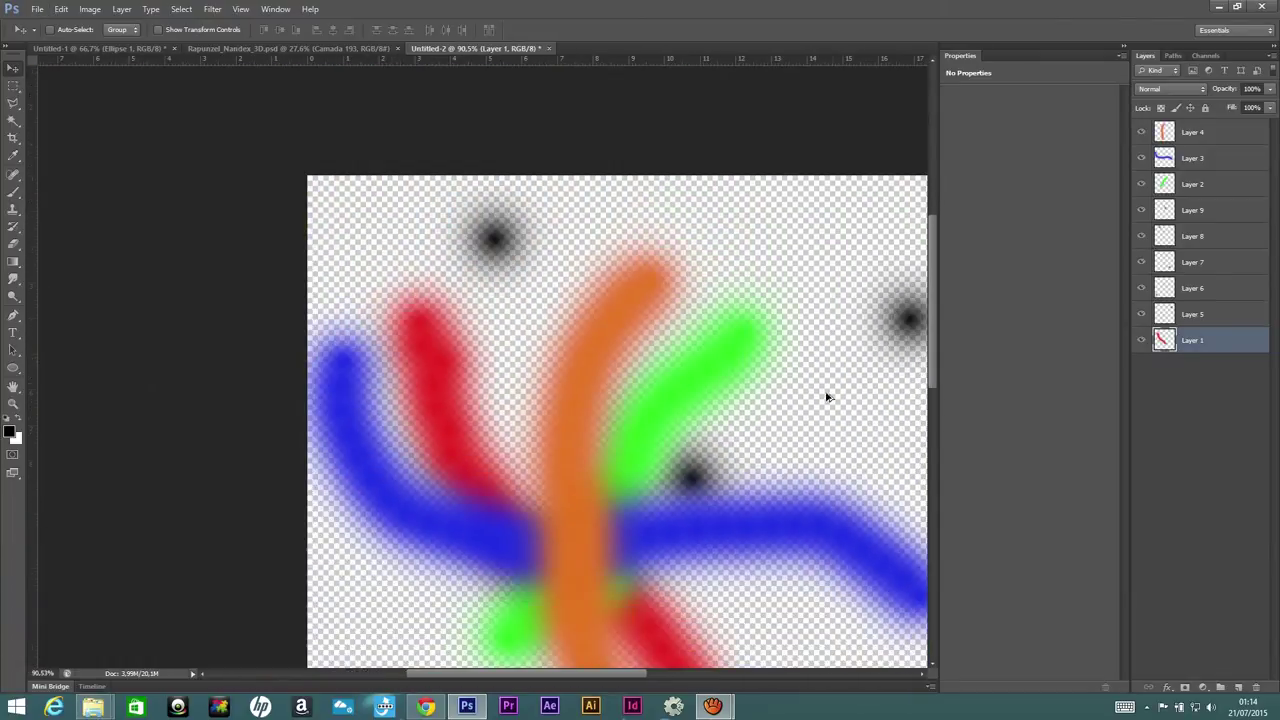
scroll(737, 240, "down", 2, "alt")
scroll(666, 156, "down", 1, "alt")
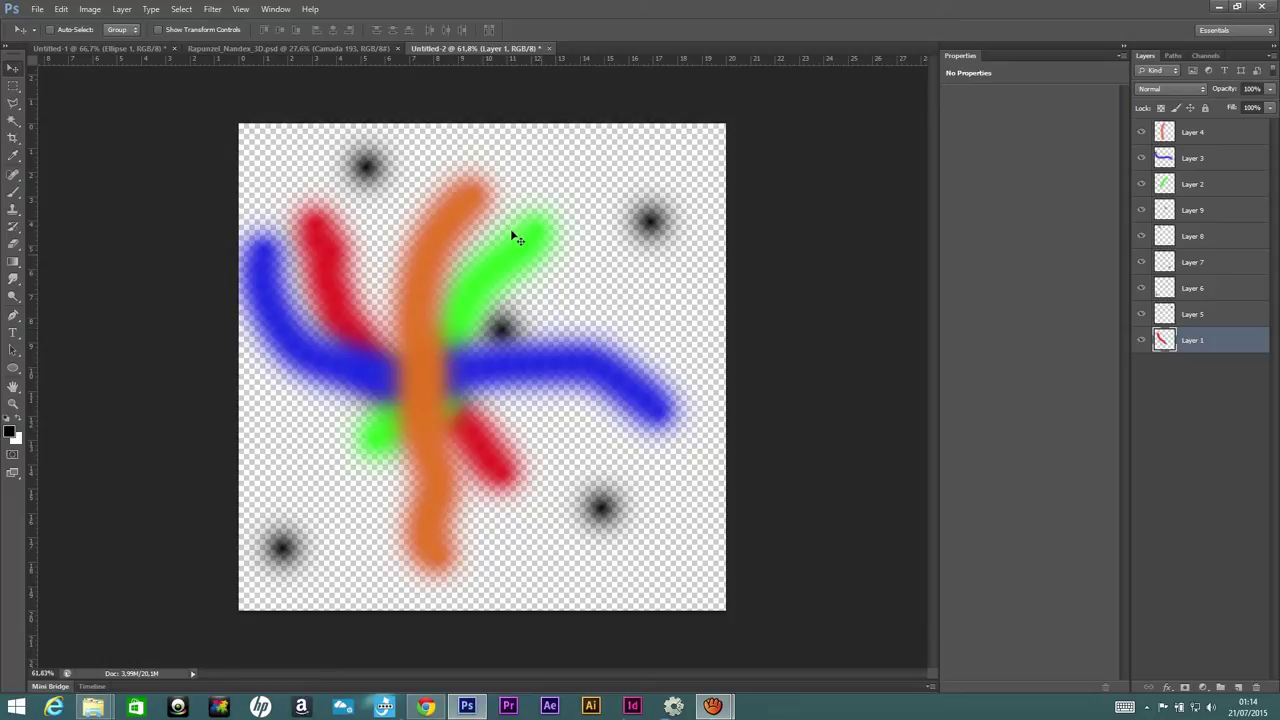
- Save the drawing as Teste.psd on the desktop
left_click(37, 12)
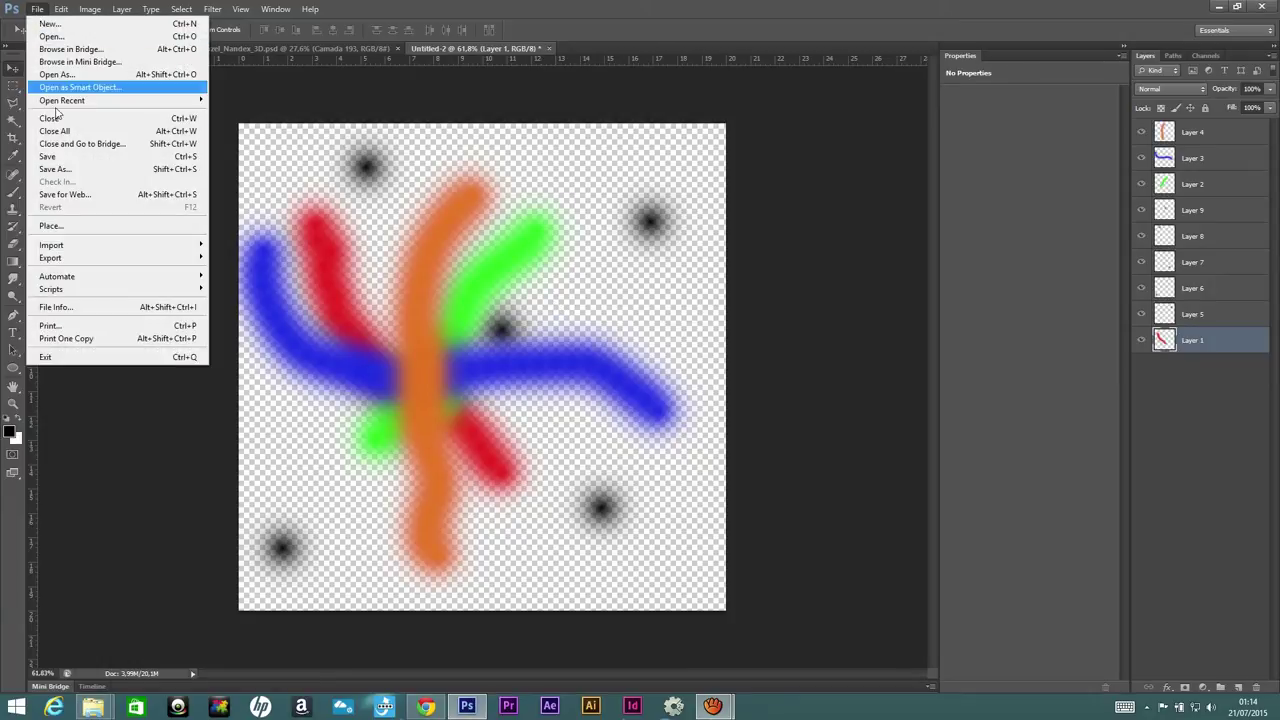
left_click(65, 169)
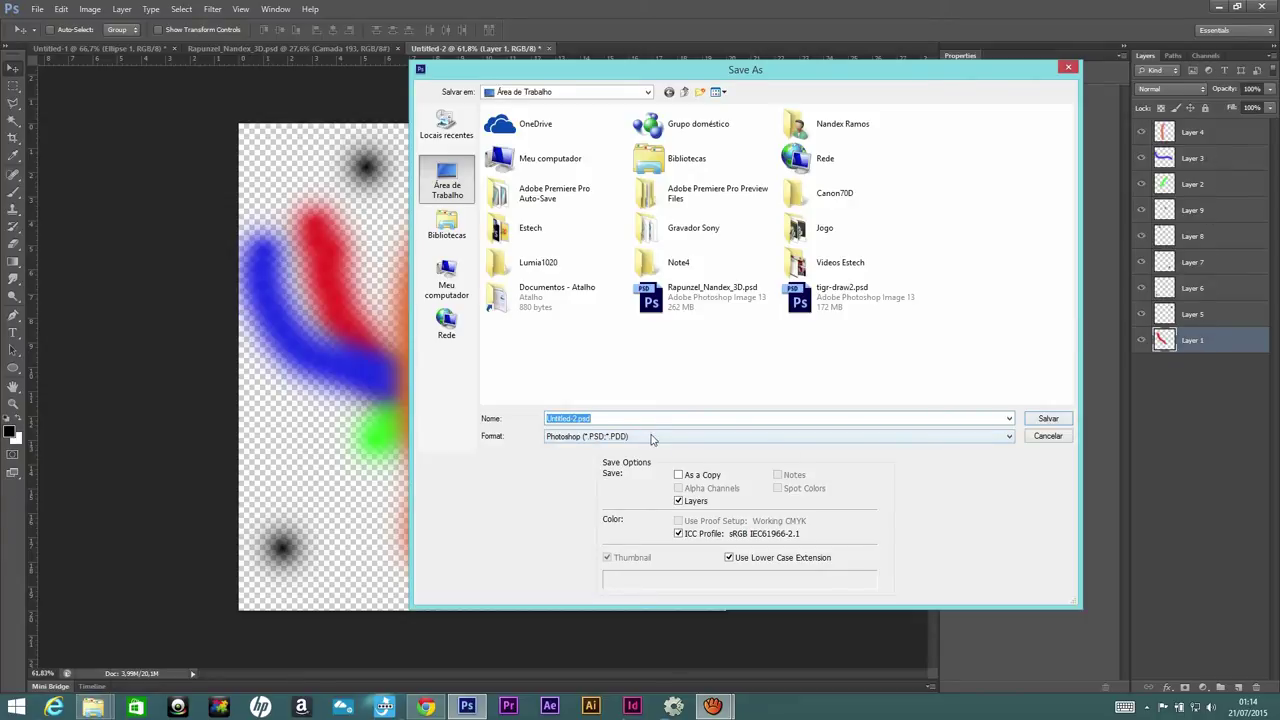
type("Teste")
left_click(1050, 420)
left_click(790, 220)
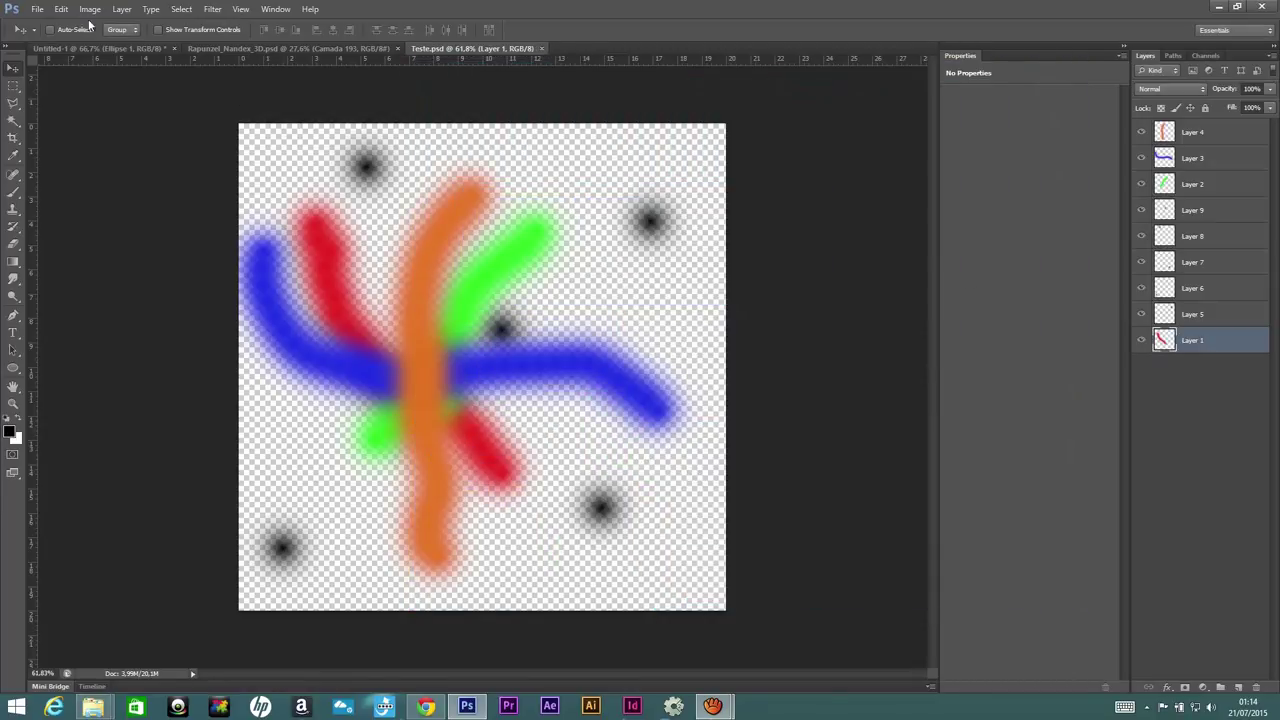
- Save a PNG copy as Teste.png, accepting the PNG options
left_click(37, 9)
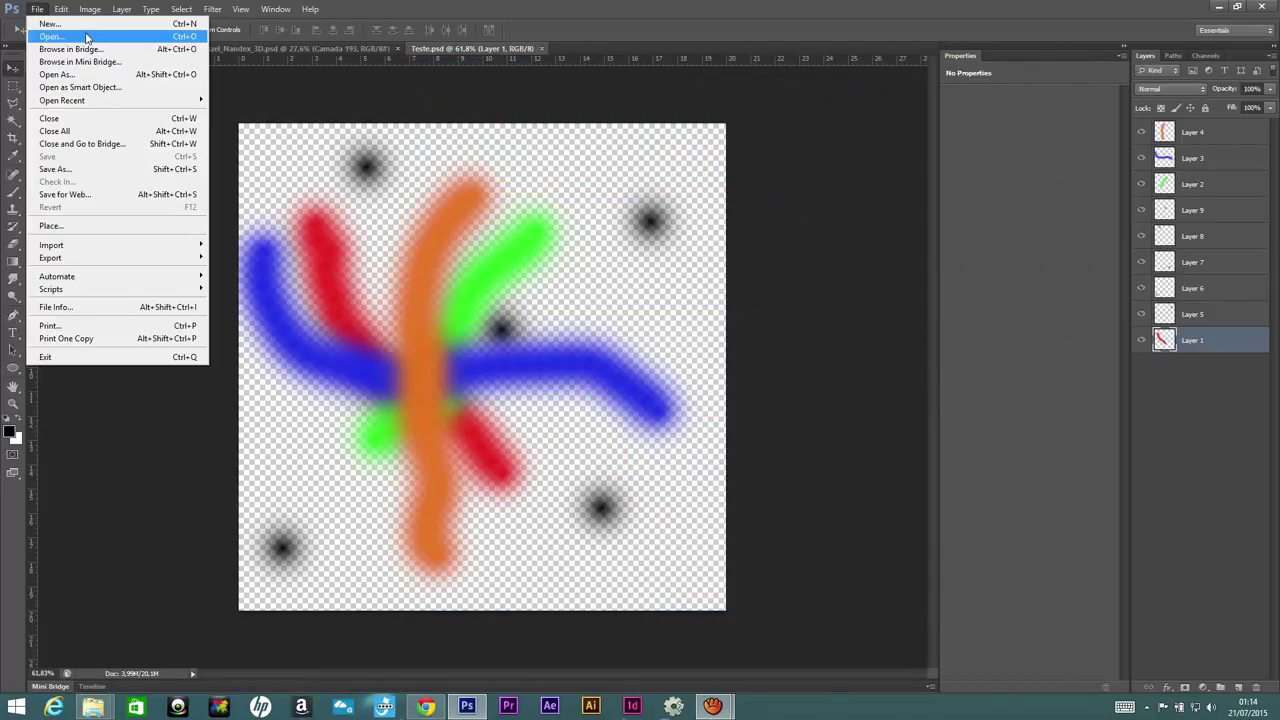
left_click(77, 169)
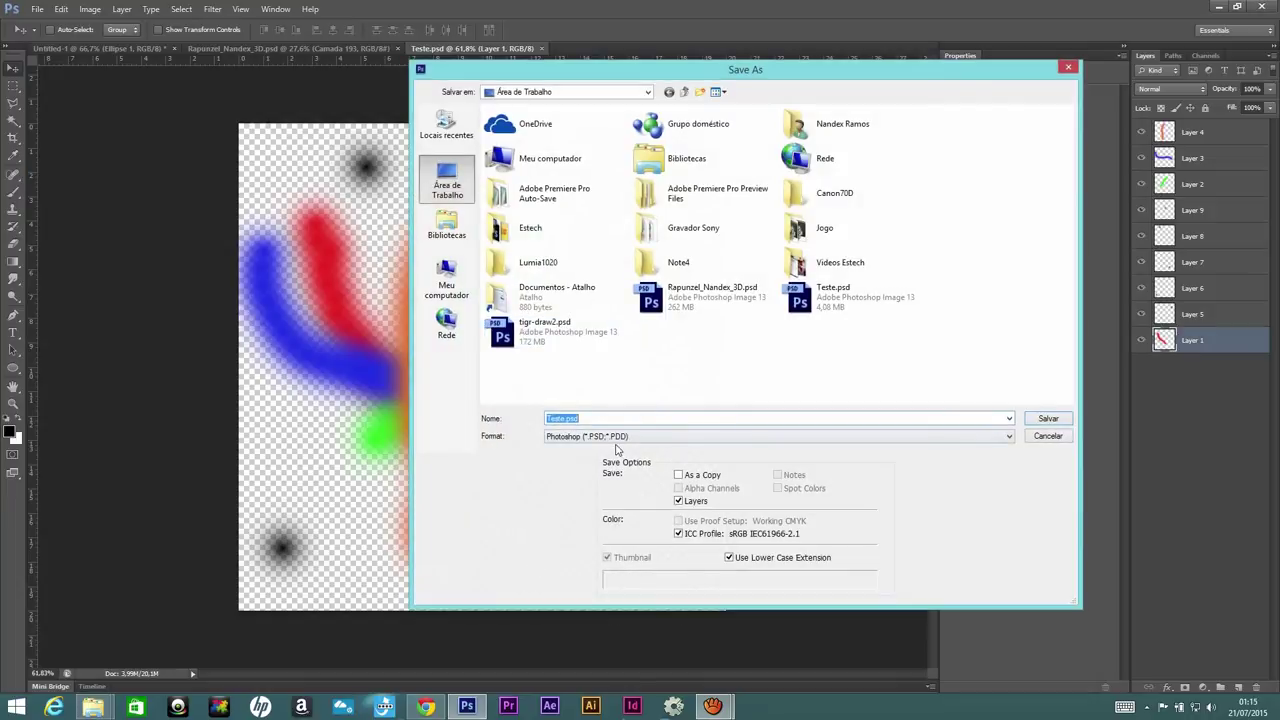
left_click(617, 438)
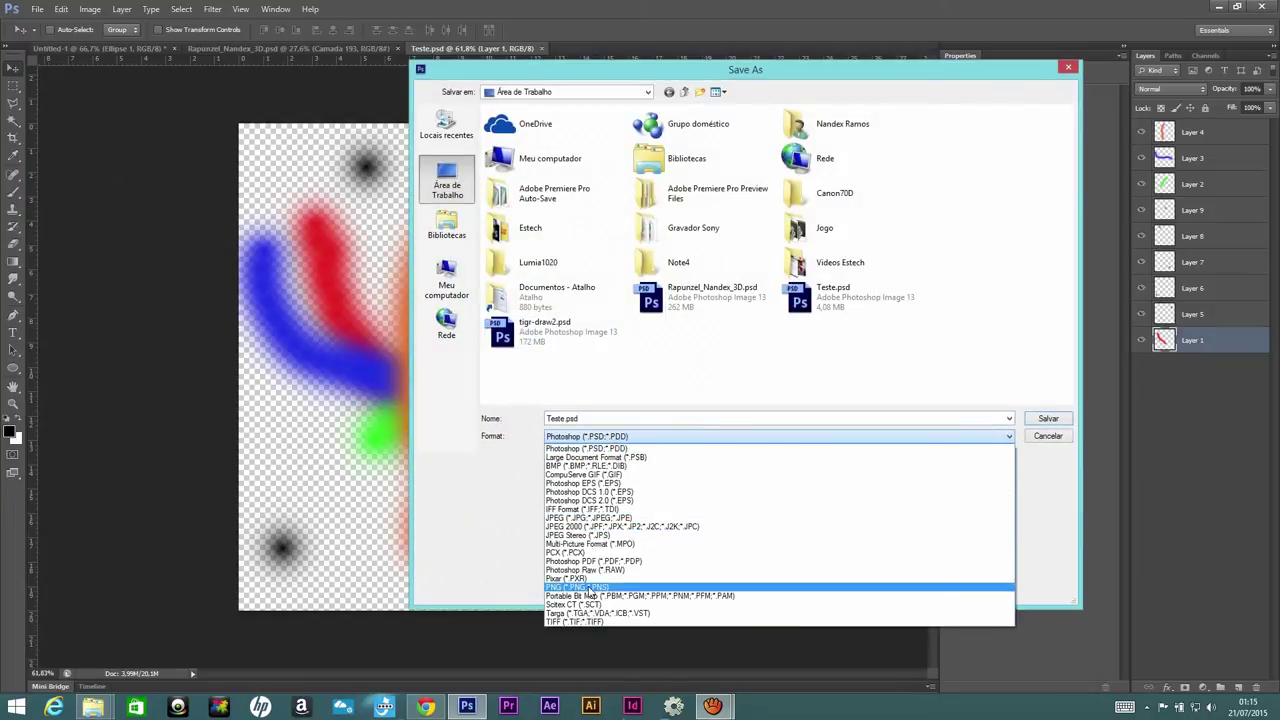
left_click(576, 591)
left_click(1058, 420)
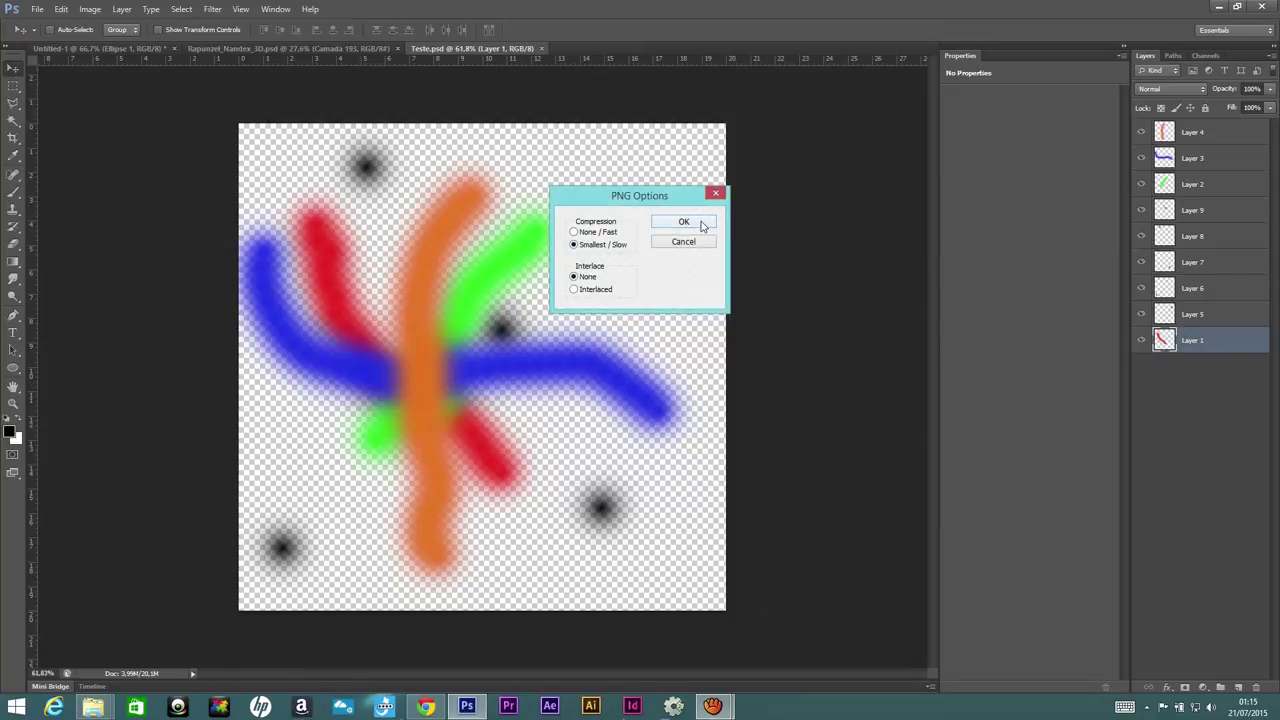
left_click(702, 223)
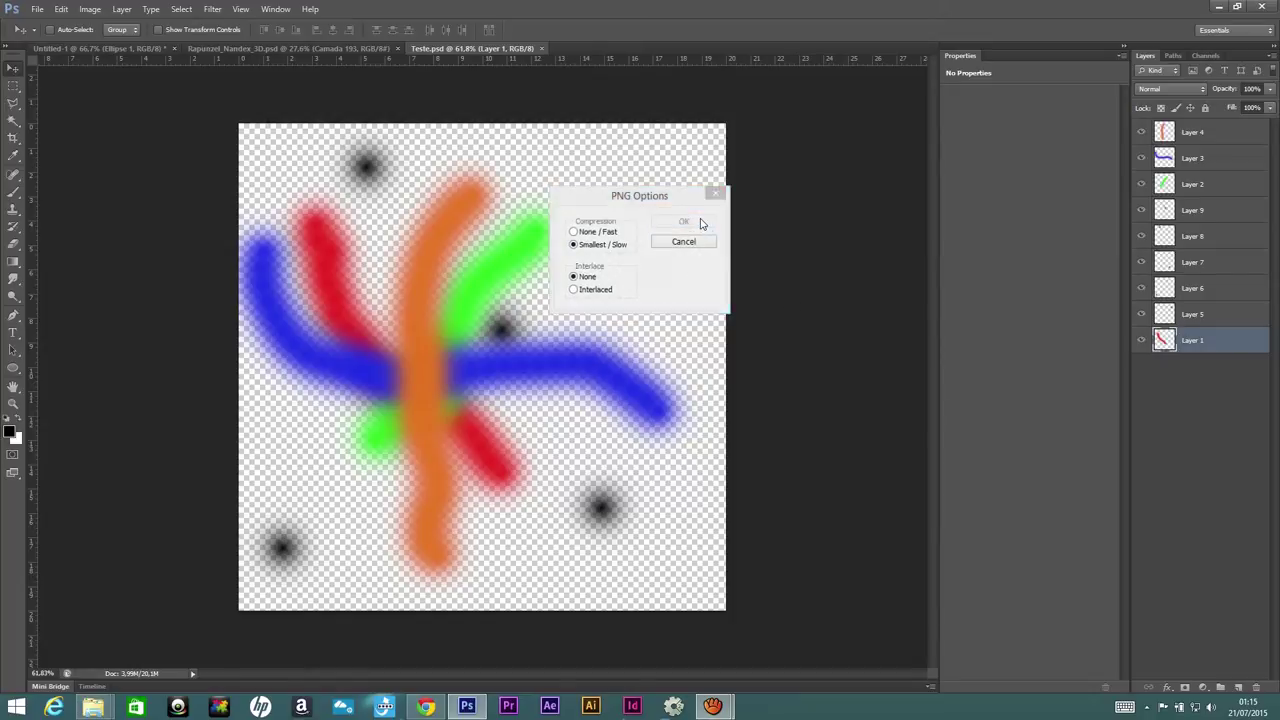
- Save a JPEG copy as Teste.jpg, accepting the quality options
left_click(48, 10)
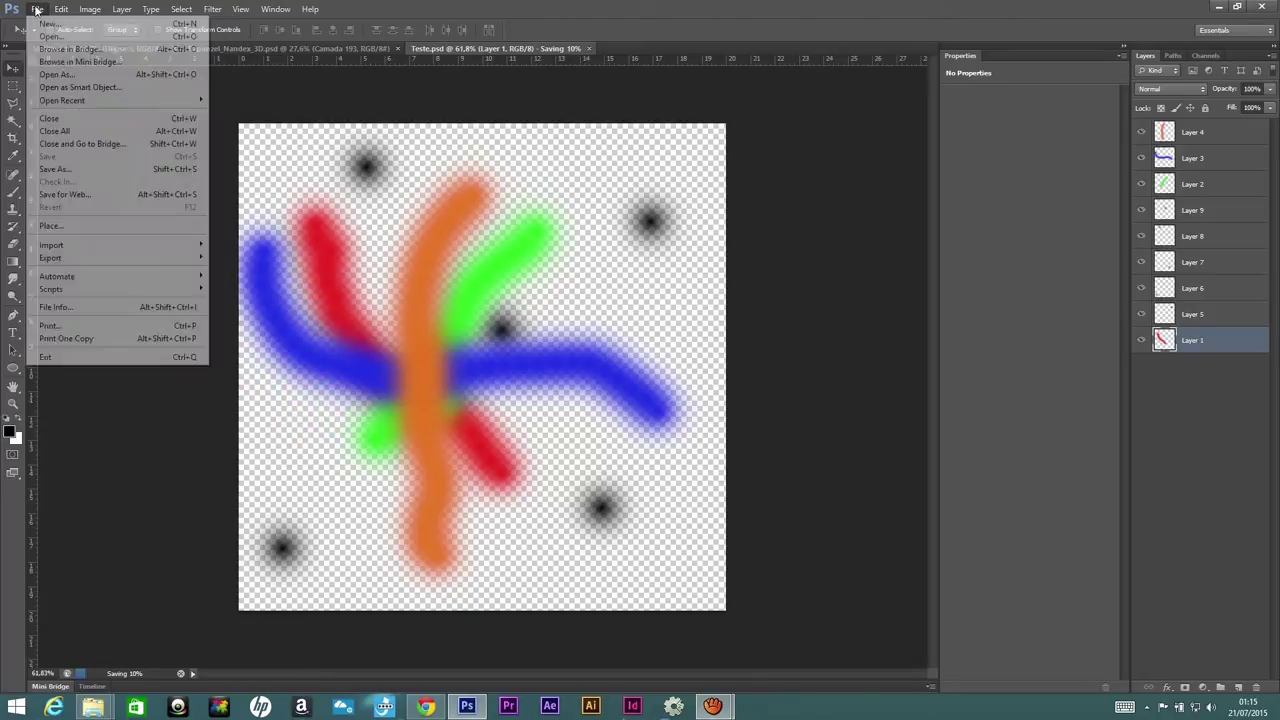
left_click(88, 170)
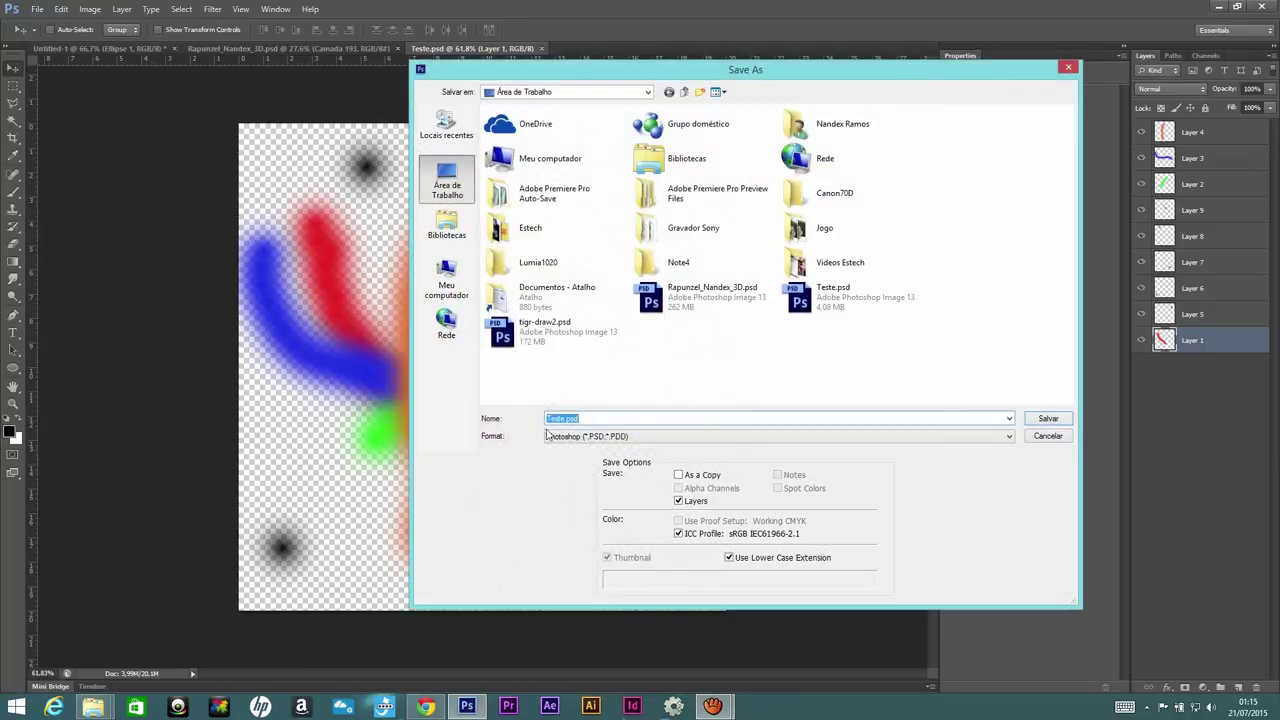
left_click(556, 437)
left_click(568, 521)
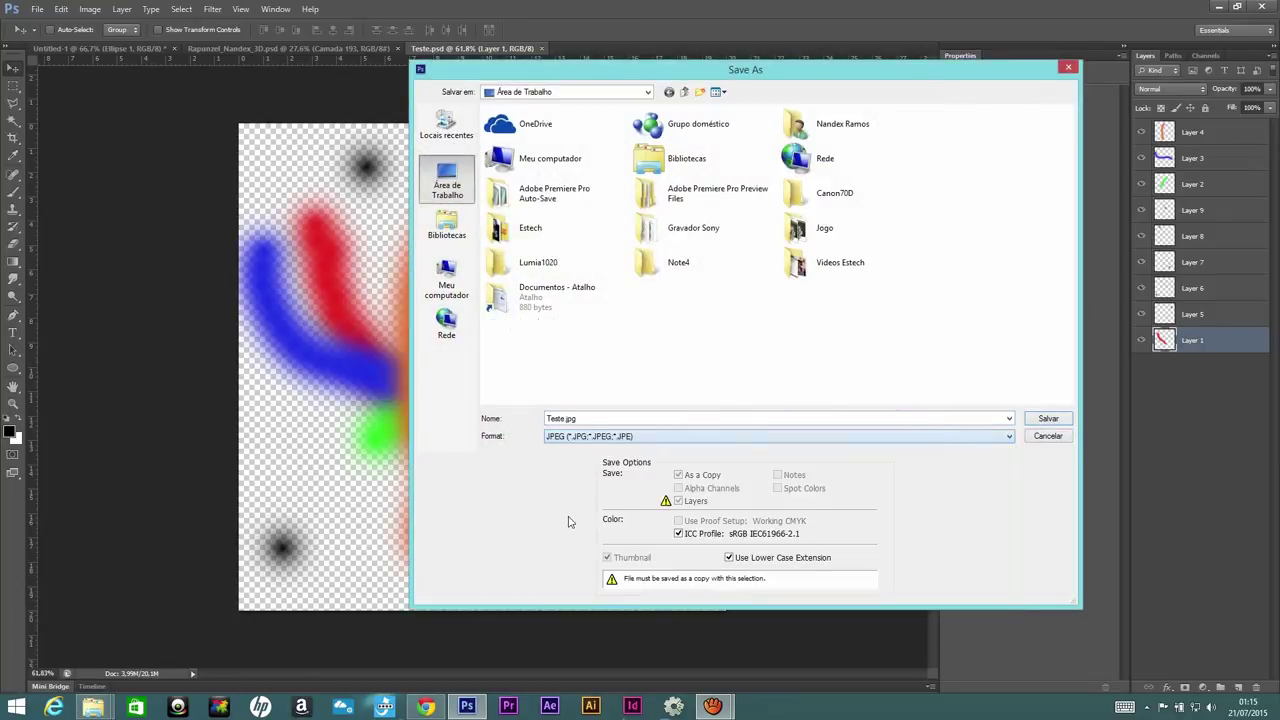
left_click(1047, 419)
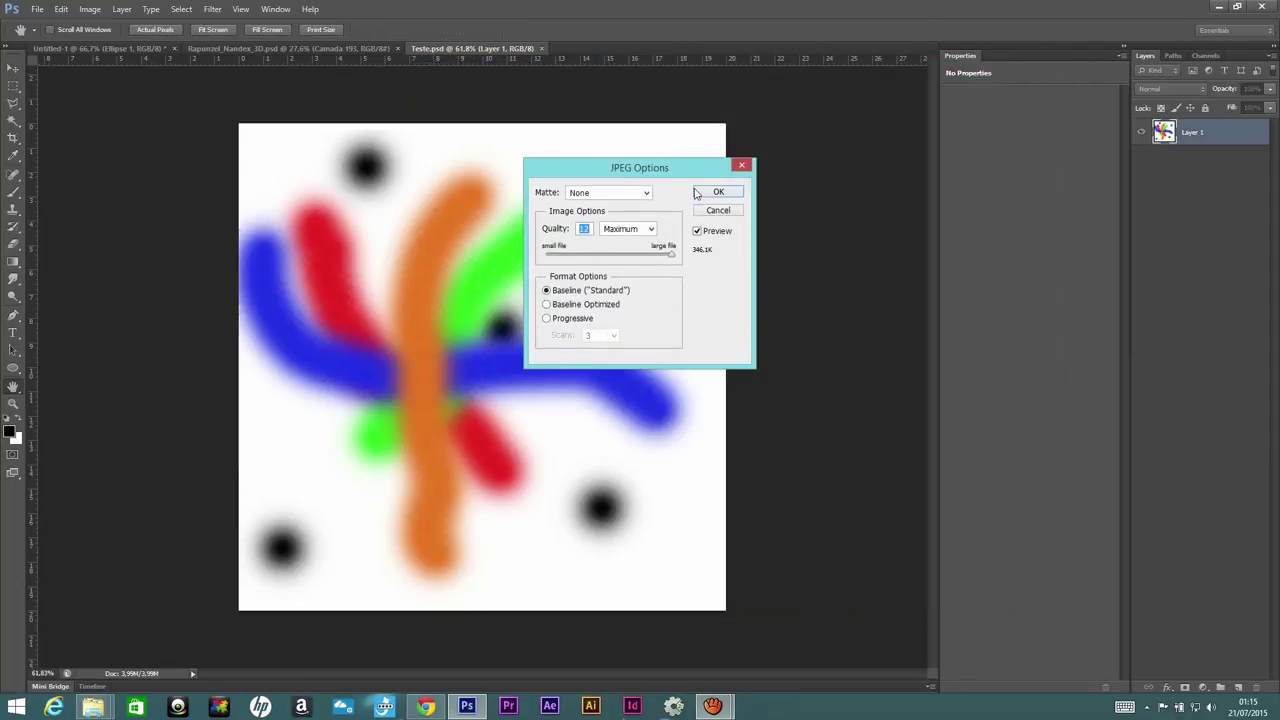
left_click(718, 191)
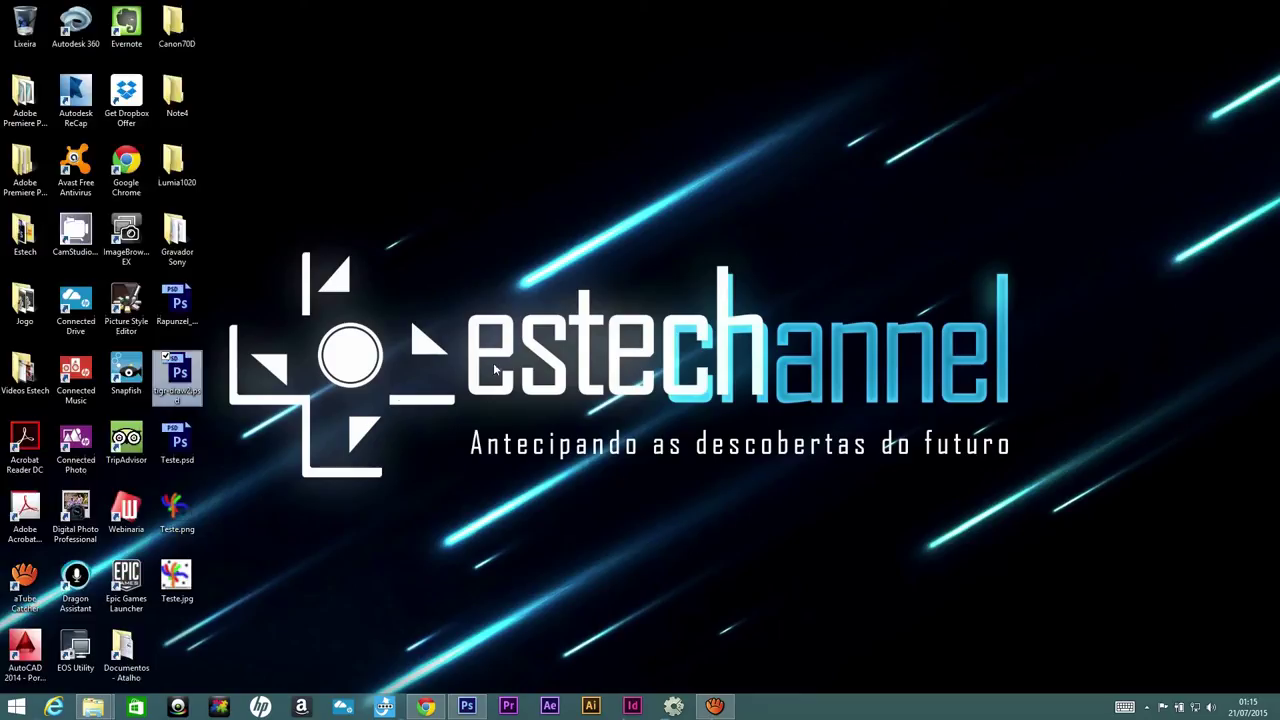
- Move Teste.jpg and Teste.png to the desktop's middle, then open Teste.png in Photo Viewer
left_click_drag(176, 578, 382, 174)
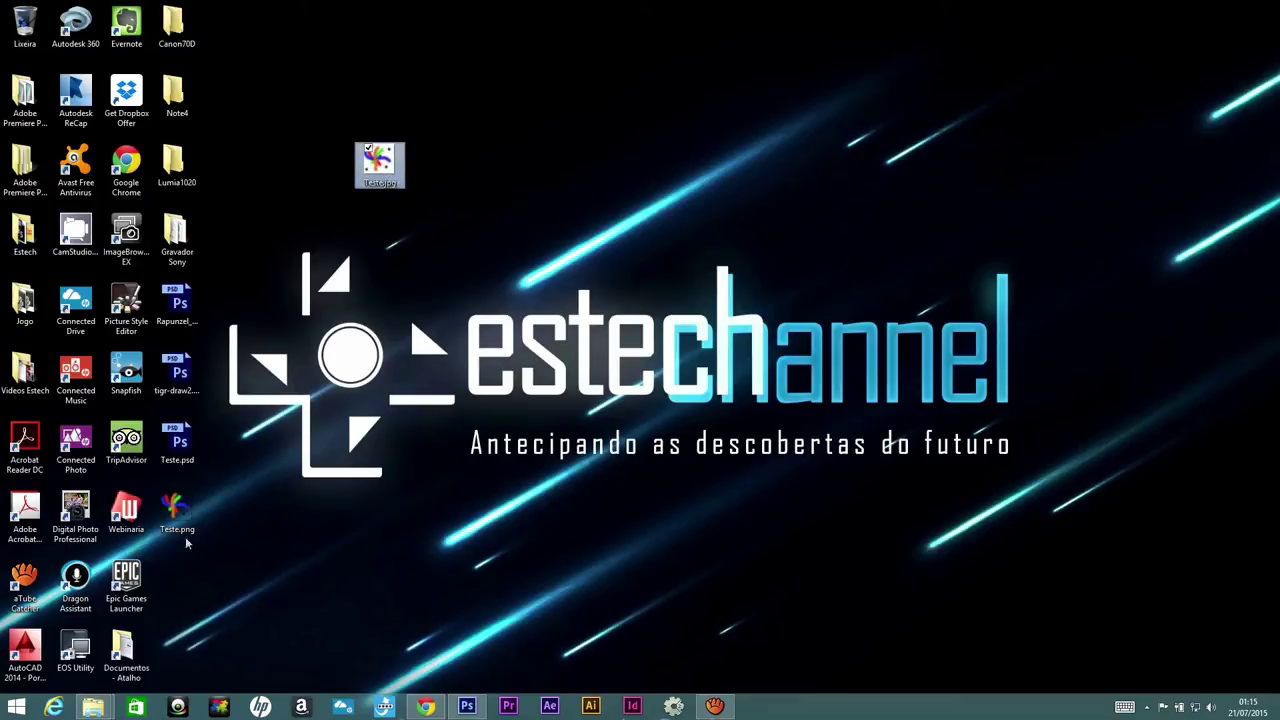
left_click_drag(180, 510, 365, 446)
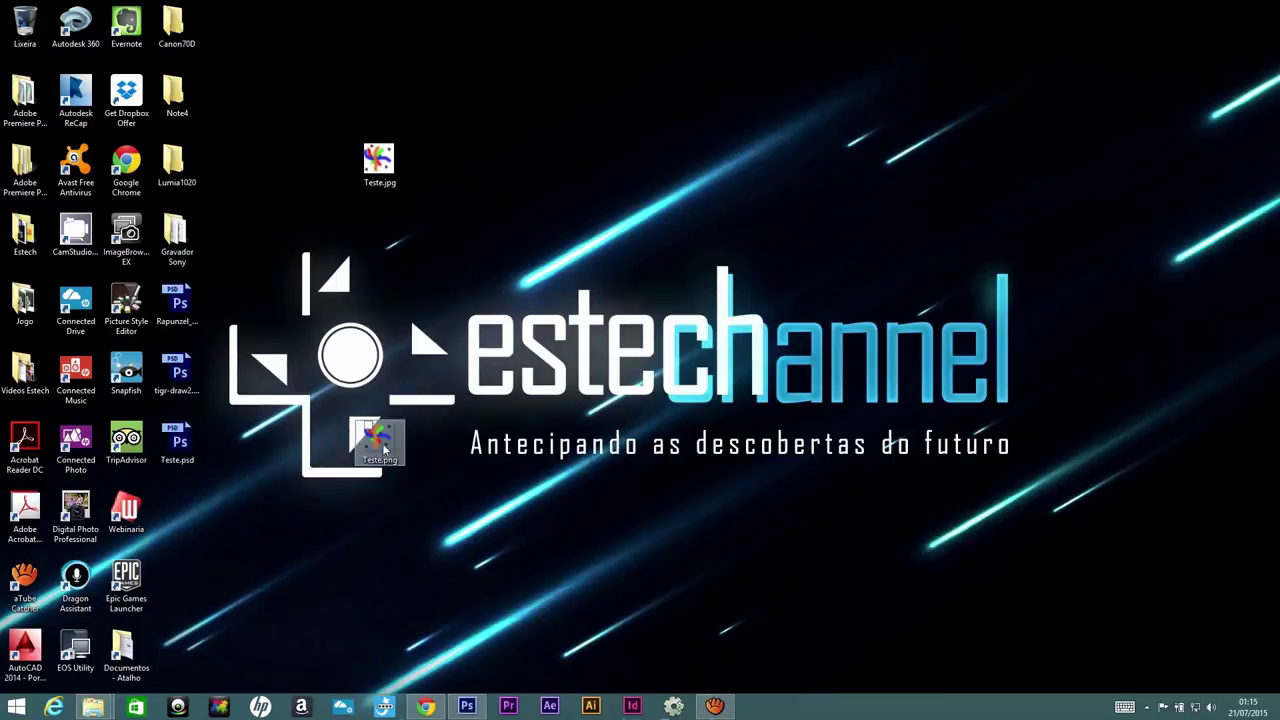
left_click(377, 447)
double_click(379, 440)
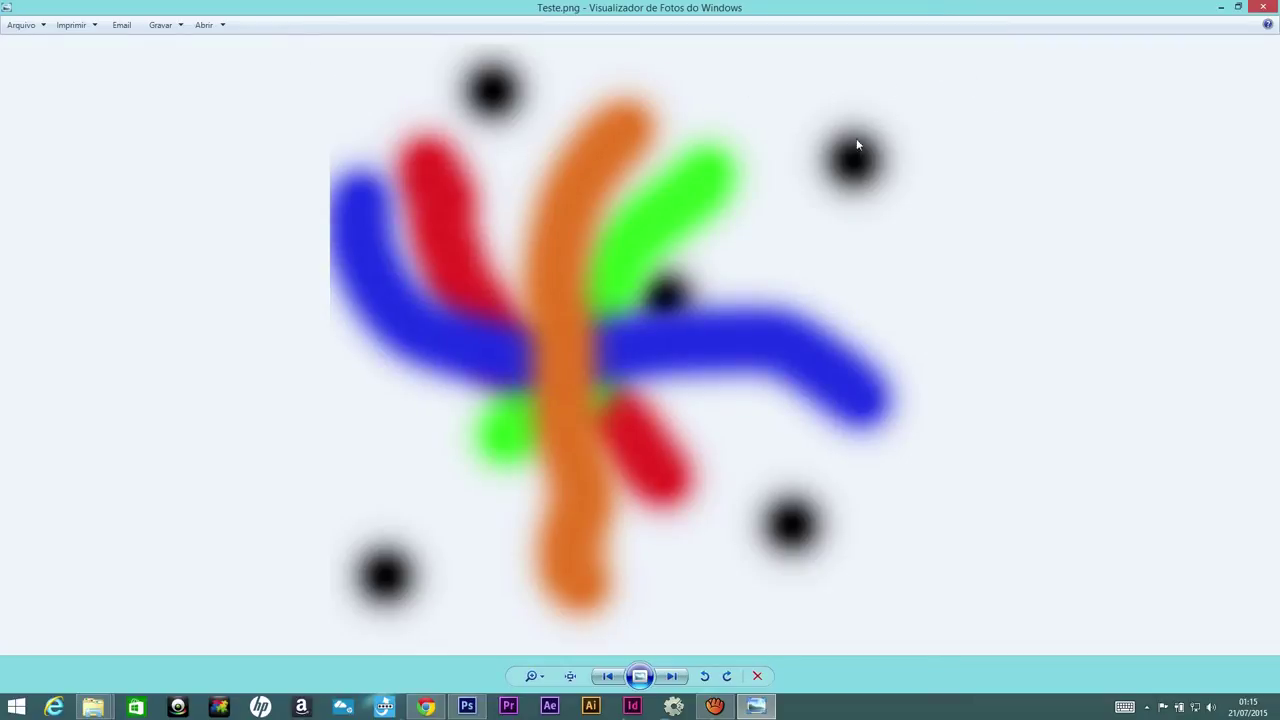
left_click(1263, 7)
double_click(385, 162)
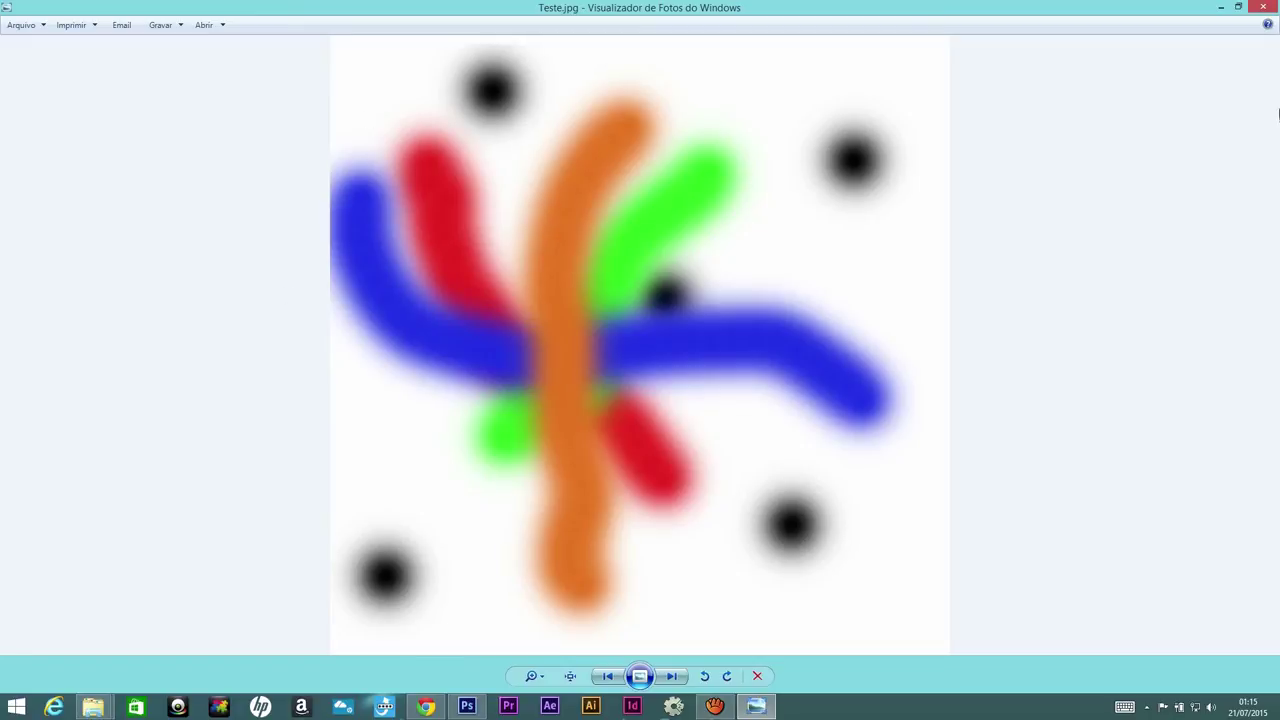
left_click(1263, 7)
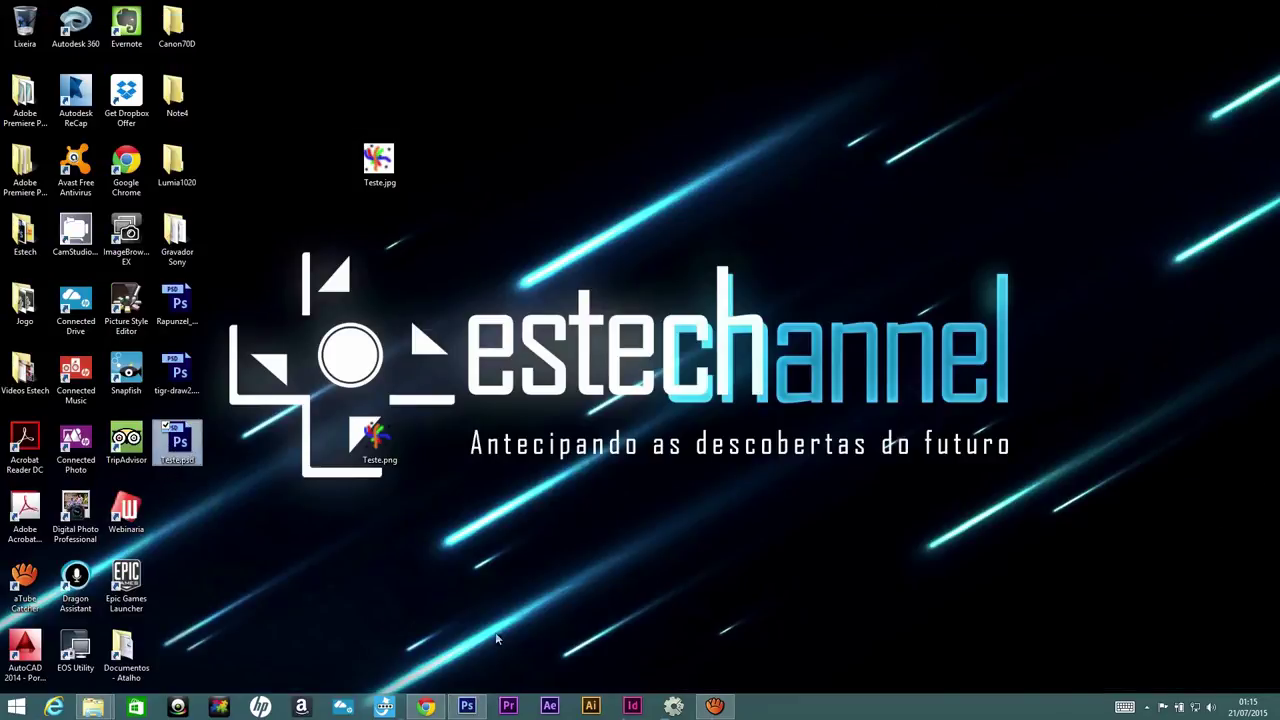
left_click(466, 707)
- Open Teste.jpg and dismiss the locked-layer error after trying to move it
left_click(37, 9)
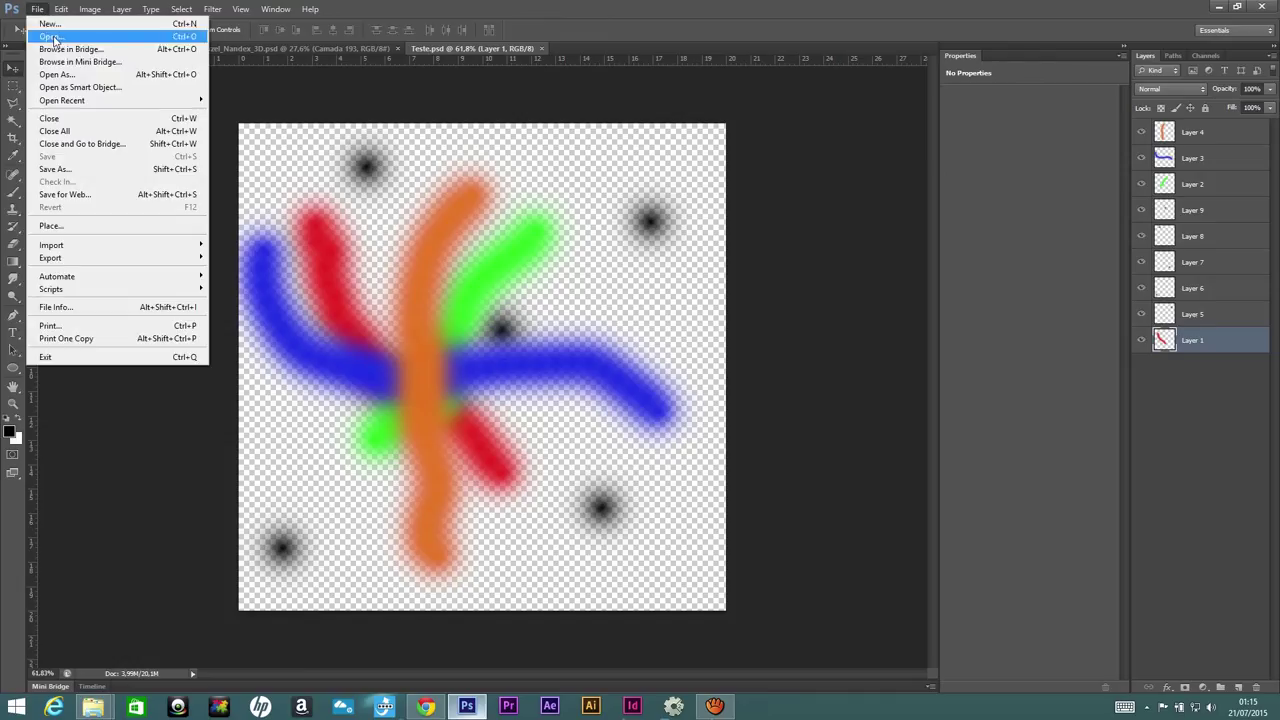
left_click(52, 38)
left_click_drag(1055, 185, 1055, 313)
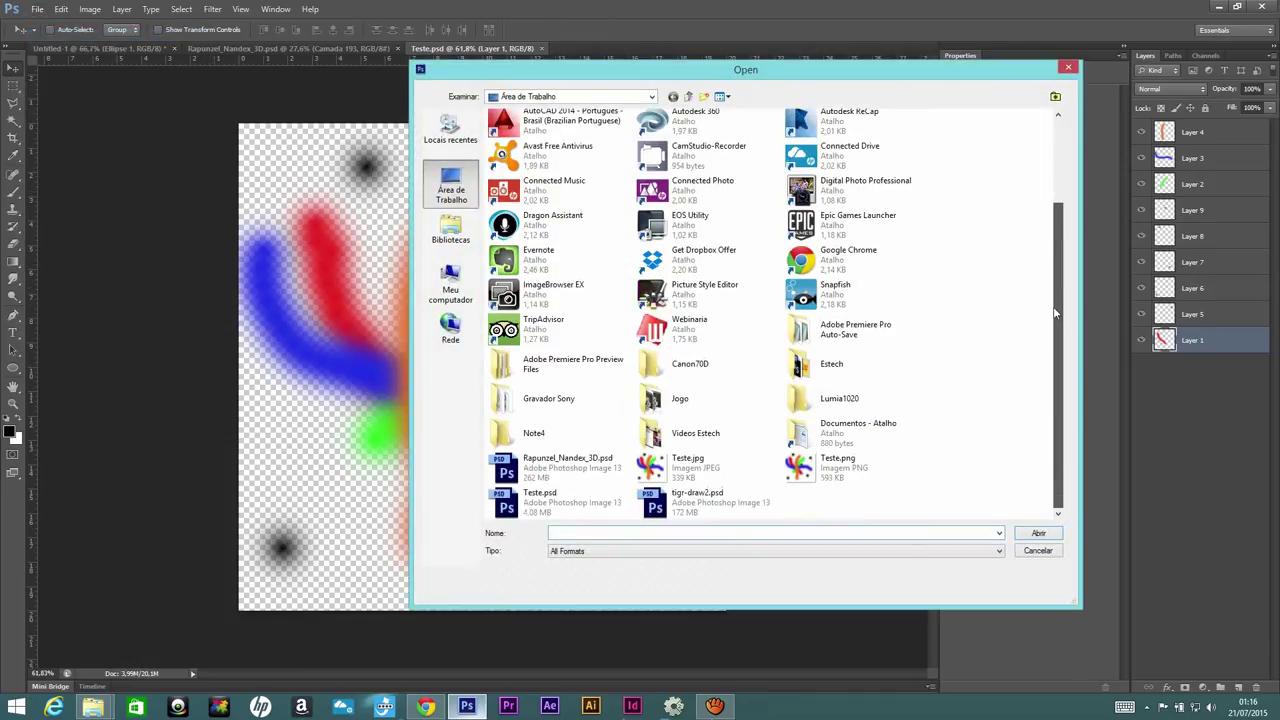
double_click(676, 468)
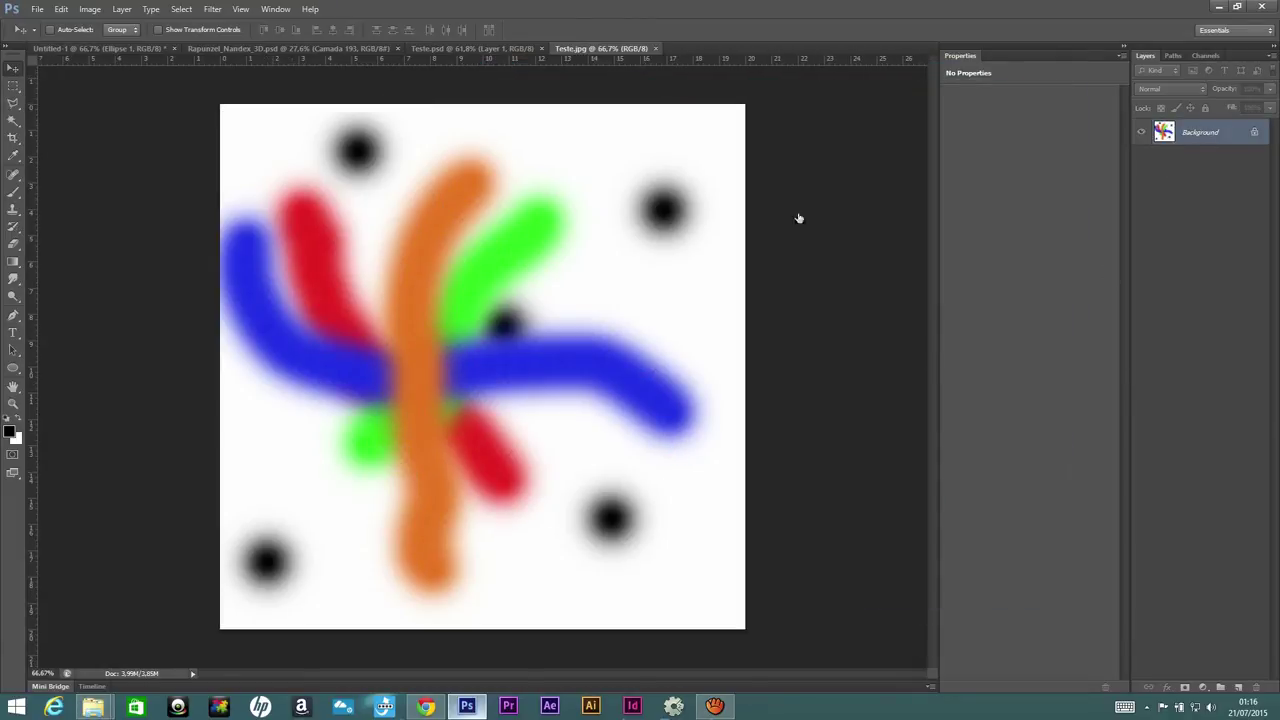
left_click(589, 229)
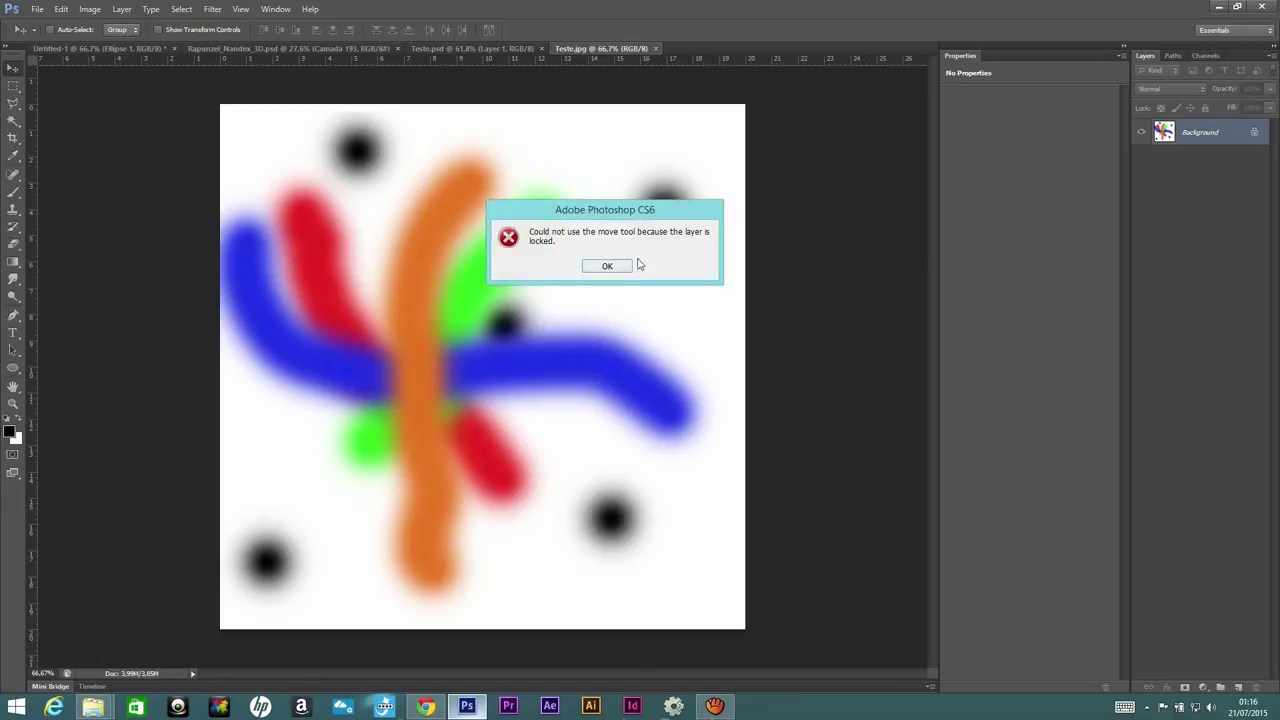
left_click(616, 265)
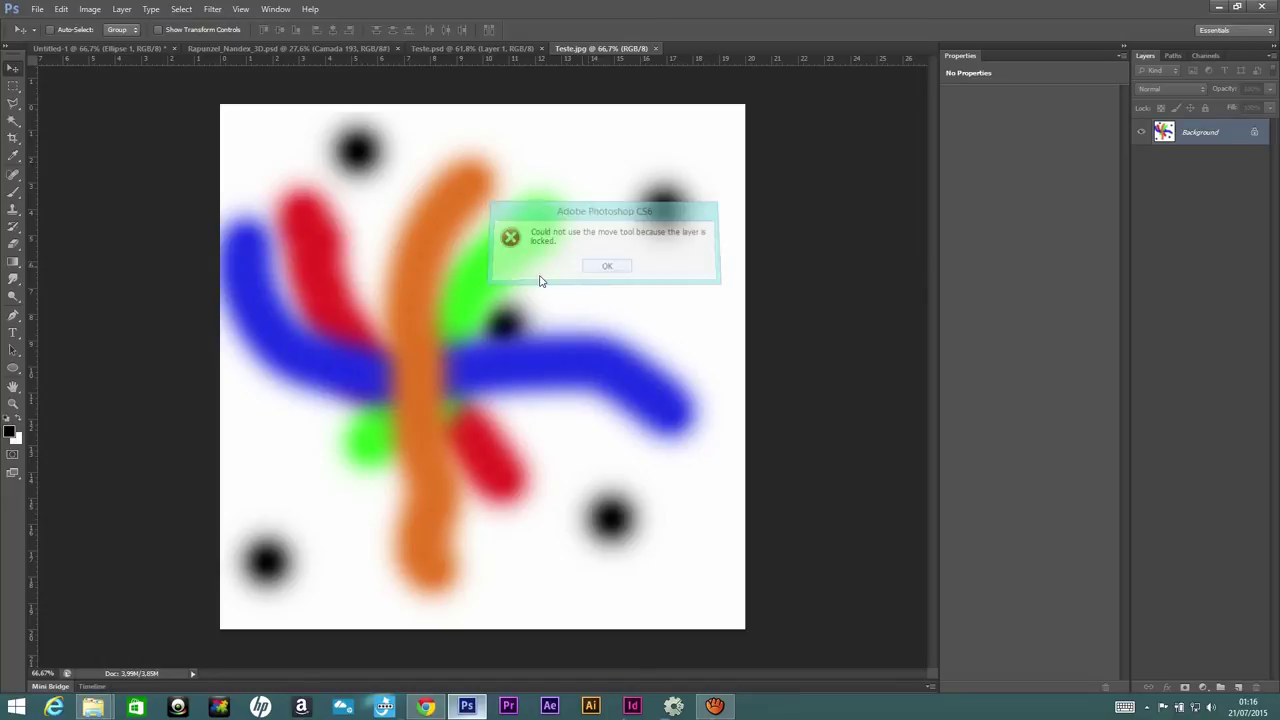
- Erase a squiggle across the strokes, then close Teste.jpg without saving
left_click(13, 243)
left_click_drag(420, 262, 490, 352)
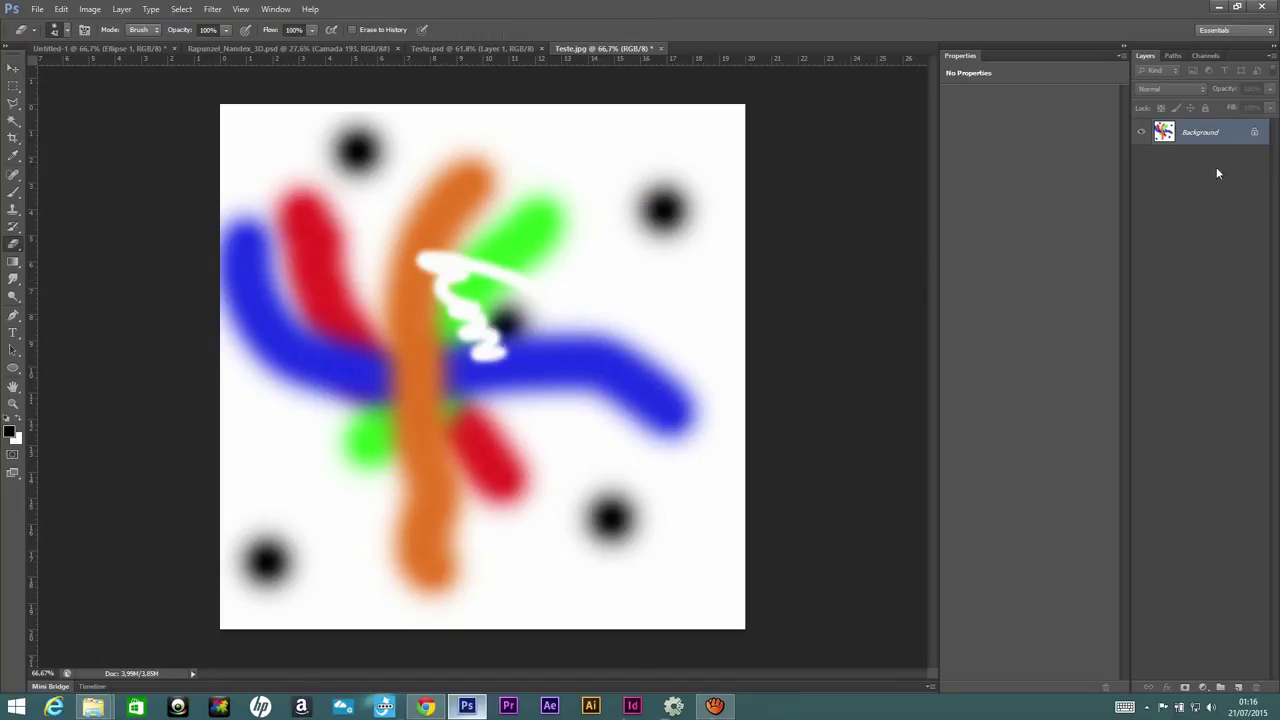
left_click(660, 48)
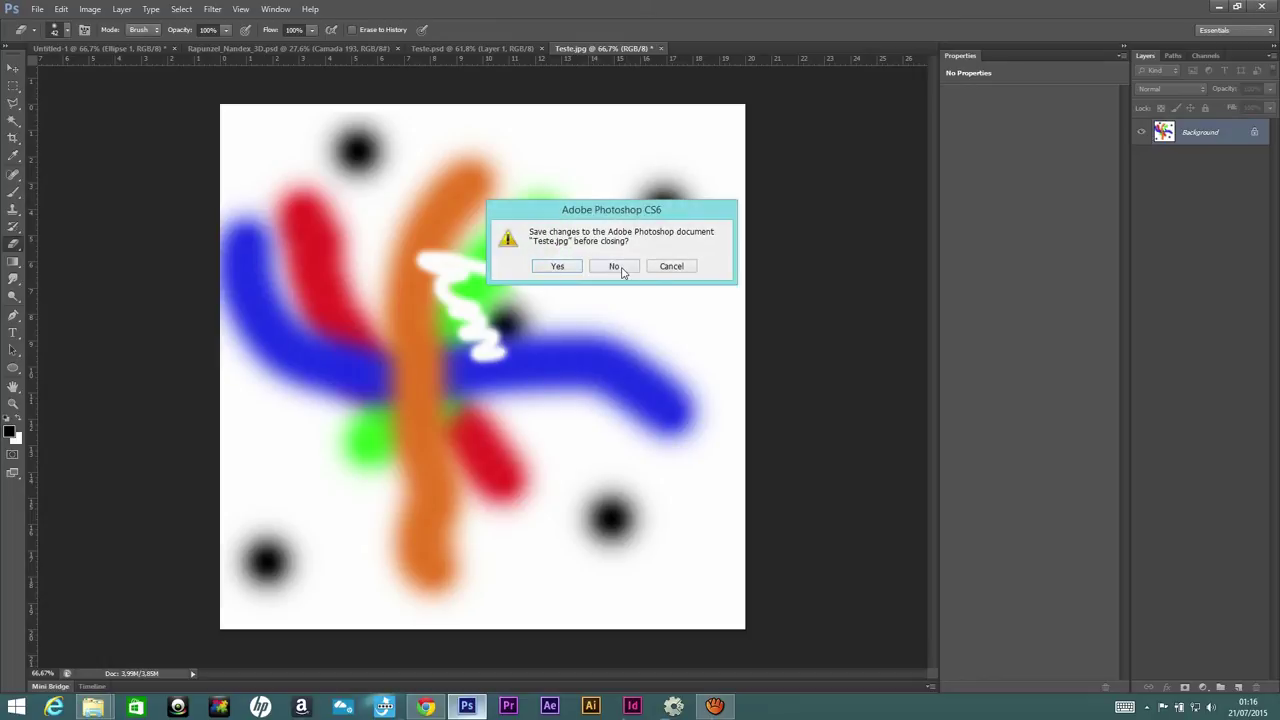
left_click(616, 266)
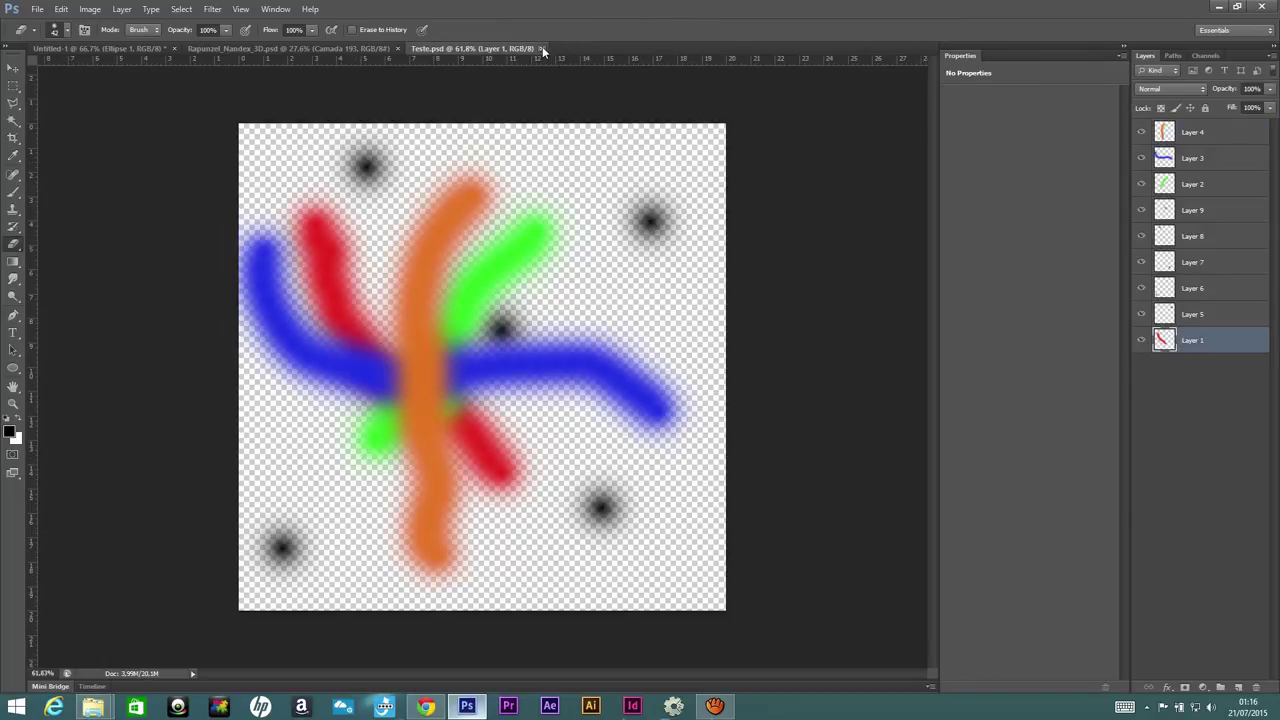
- Close Teste.psd, reopen it from the desktop, then close it again
left_click(543, 50)
left_click(37, 9)
left_click(45, 37)
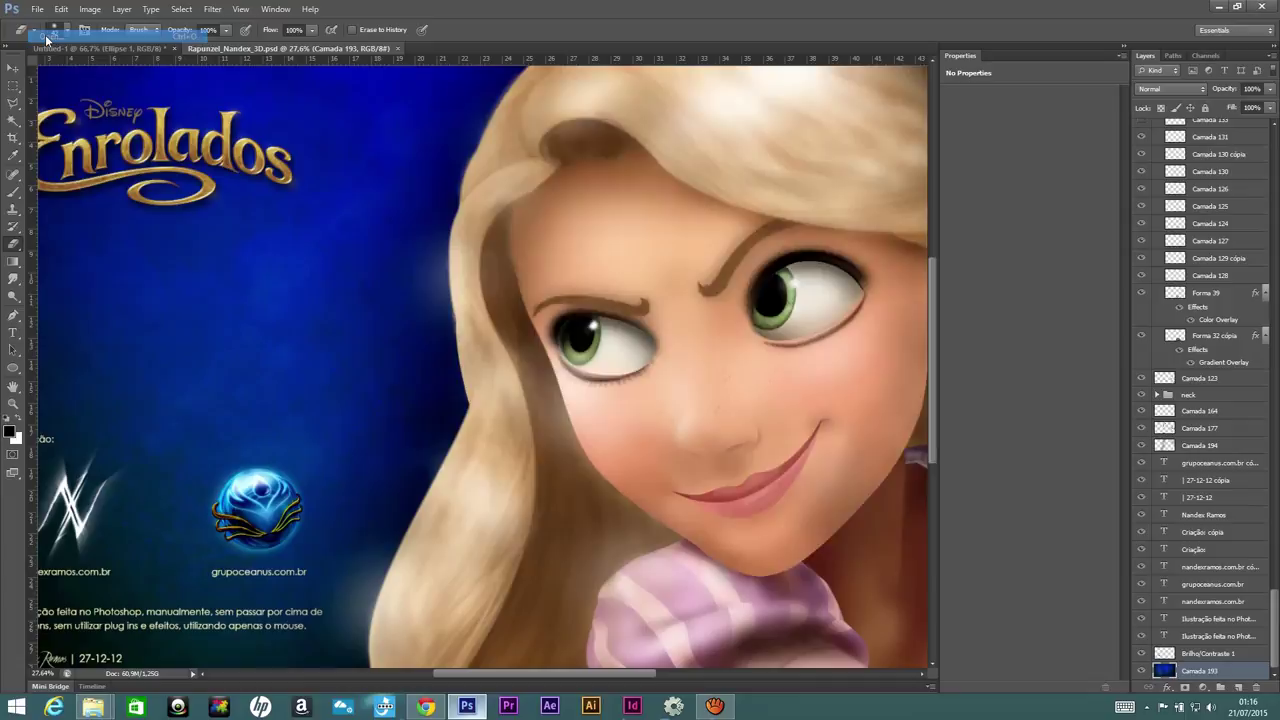
left_click_drag(1059, 300, 1059, 382)
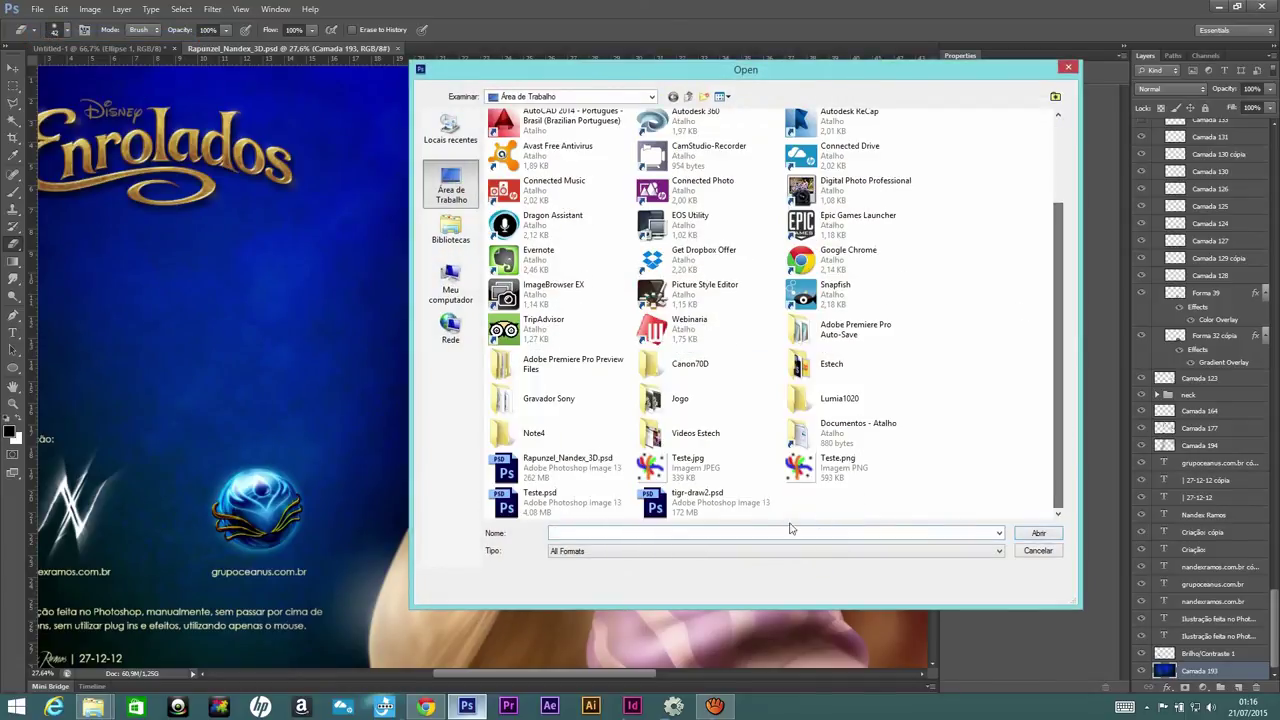
double_click(536, 505)
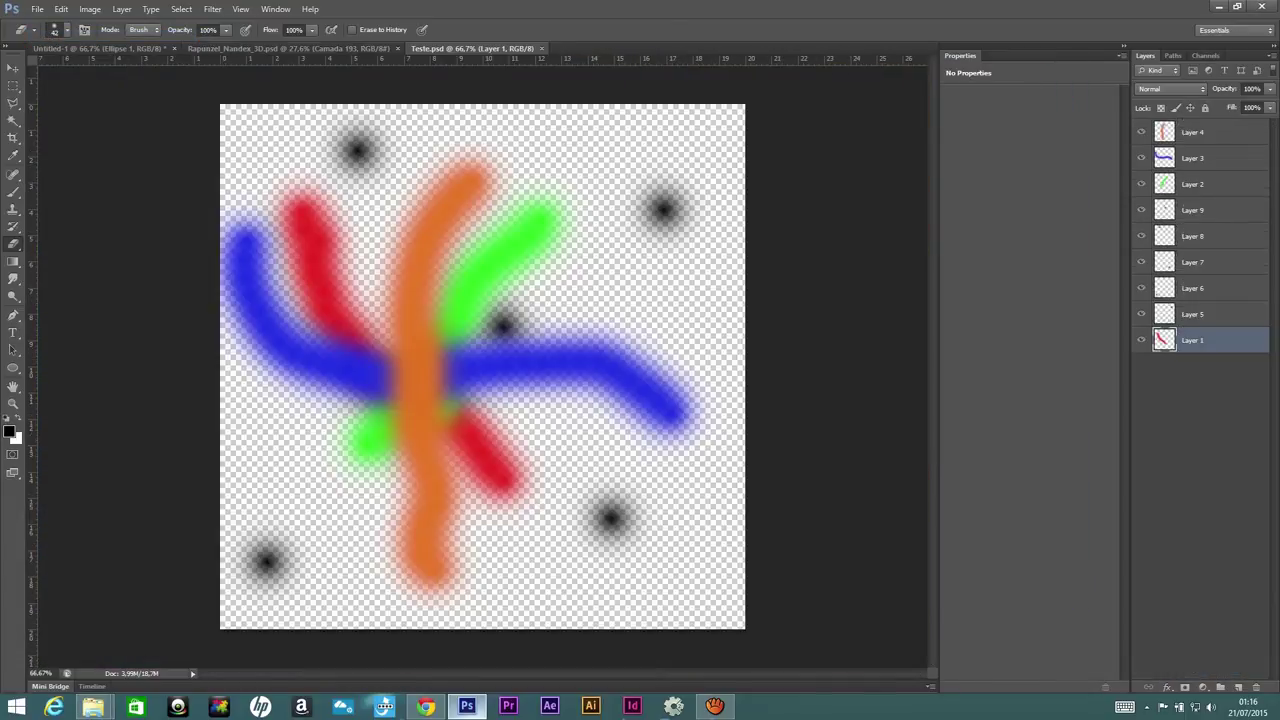
left_click(541, 49)
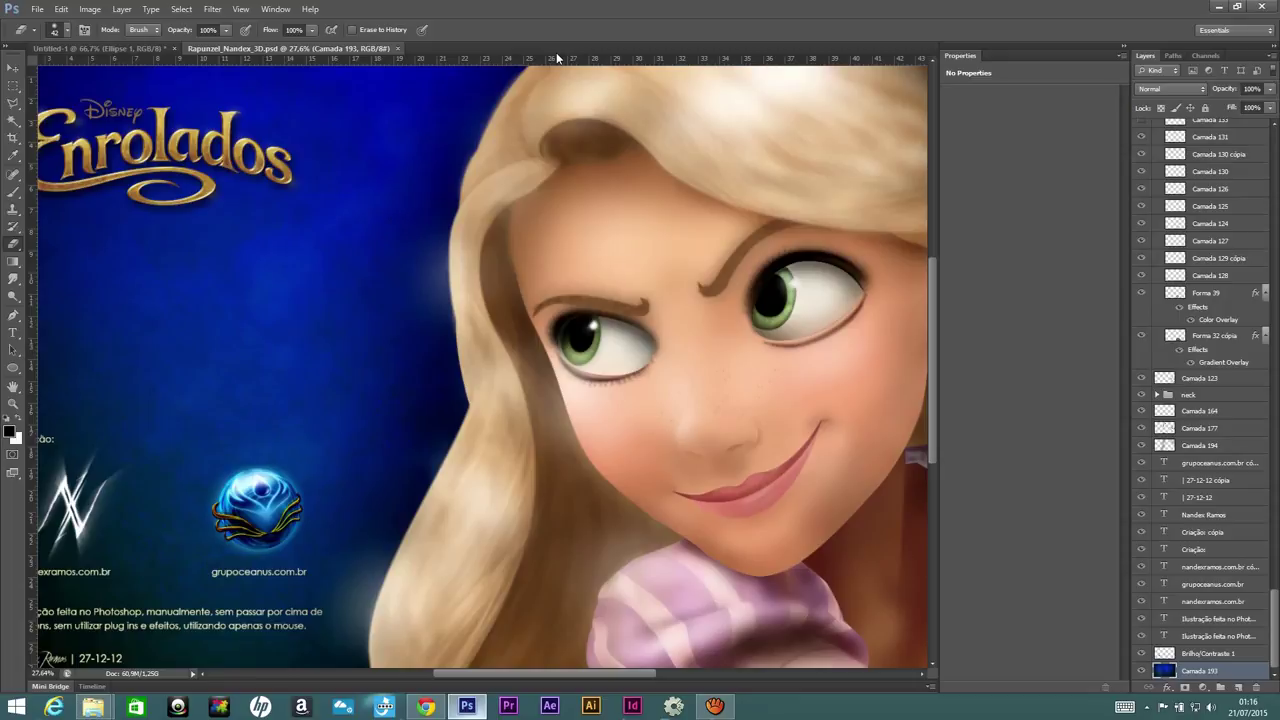
left_click(13, 67)
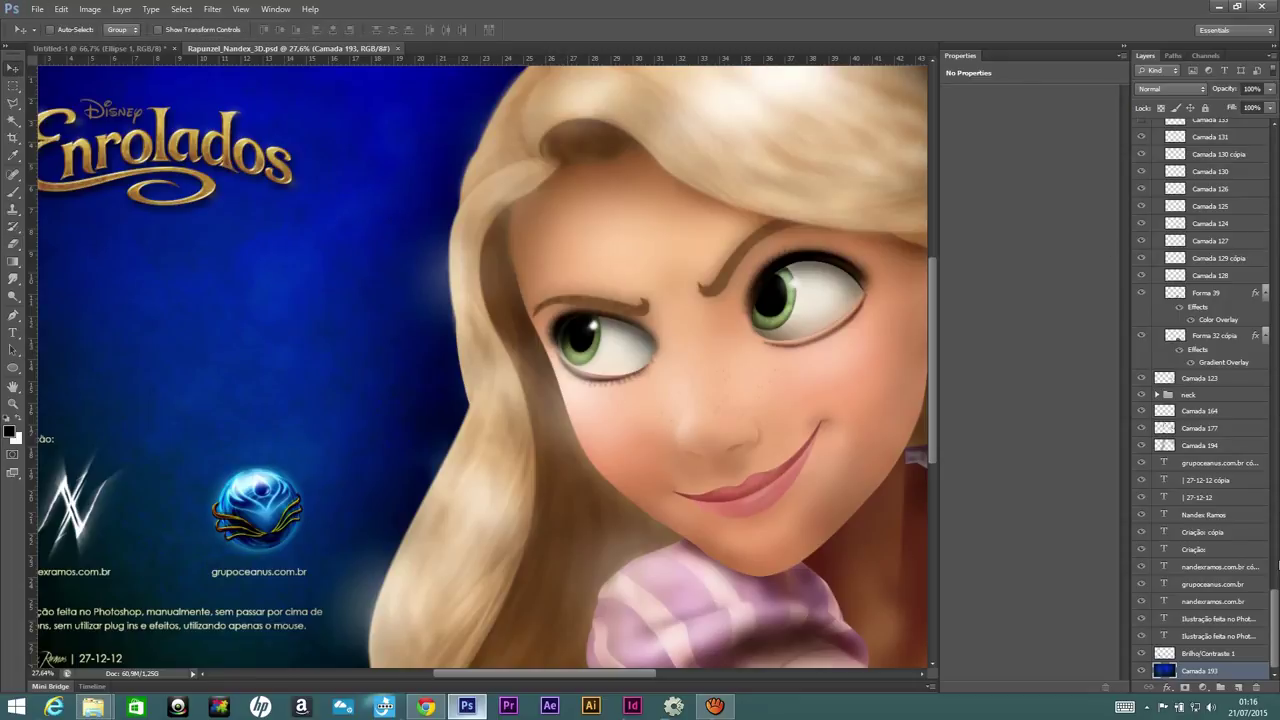
left_click_drag(1277, 600, 1257, 121)
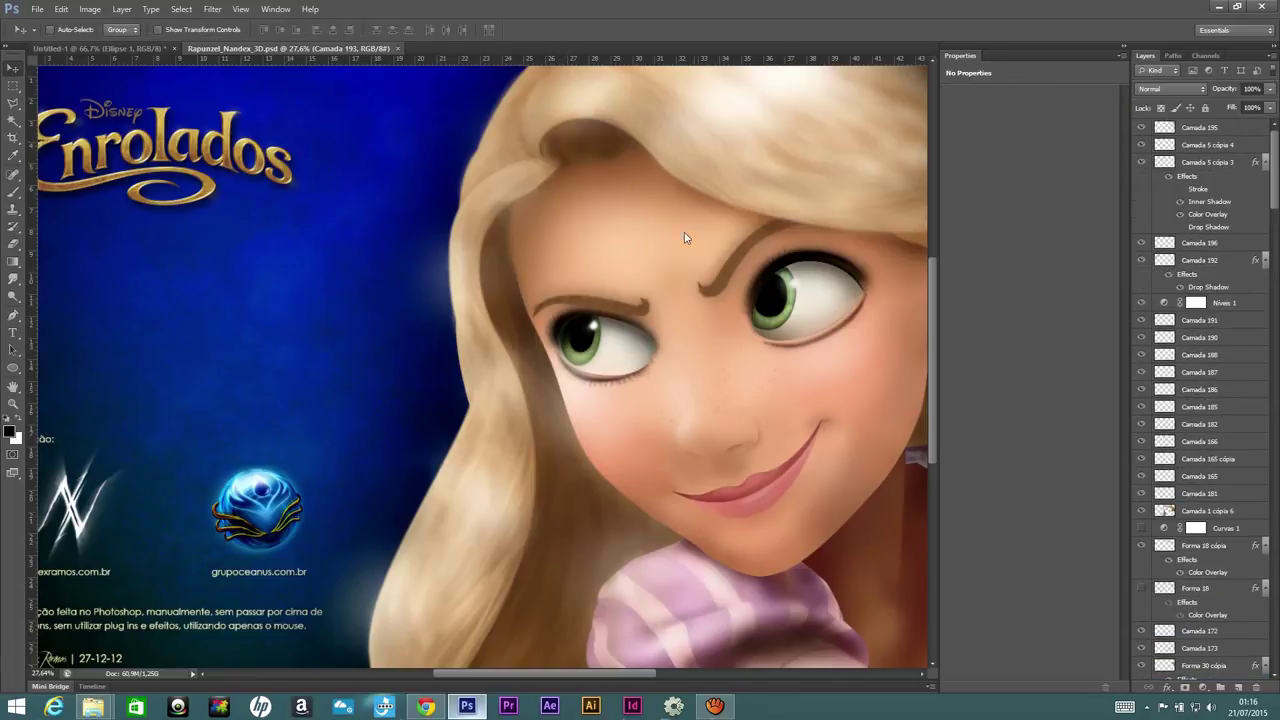
scroll(739, 208, "down", 2)
scroll(657, 194, "up", 1)
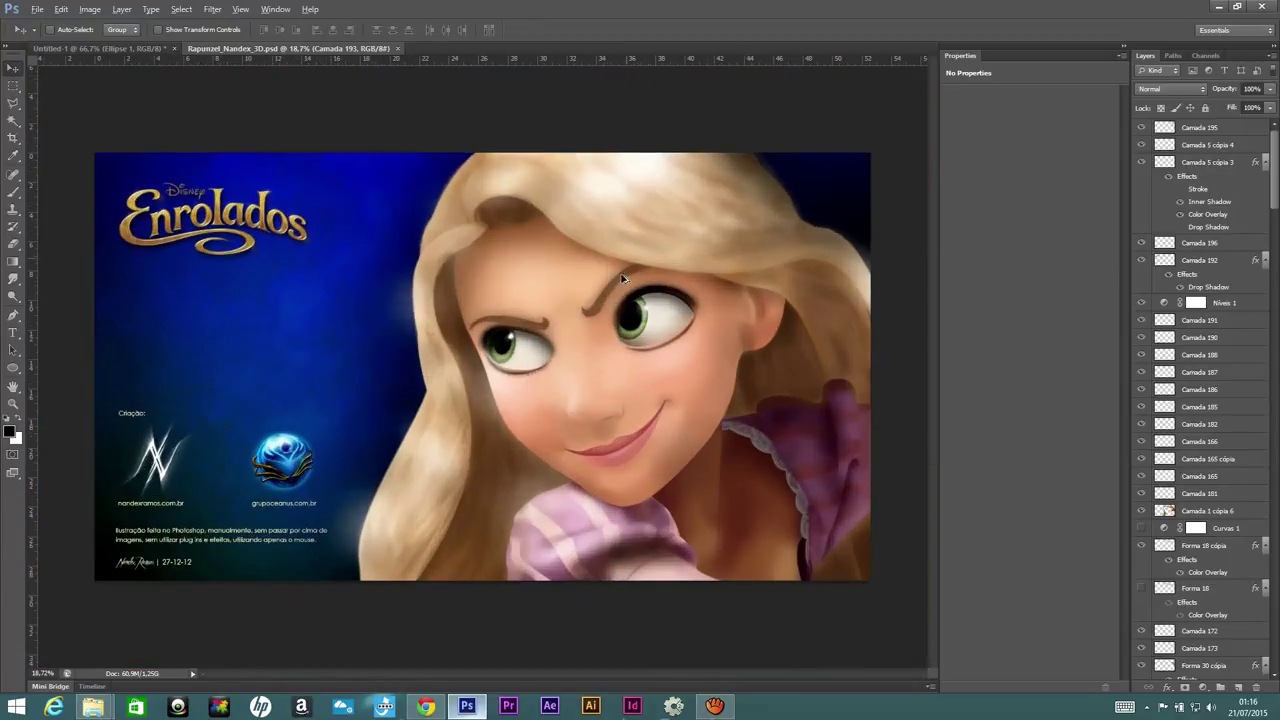
scroll(613, 302, "up", 1)
scroll(613, 302, "up", 1)
left_click(1137, 327)
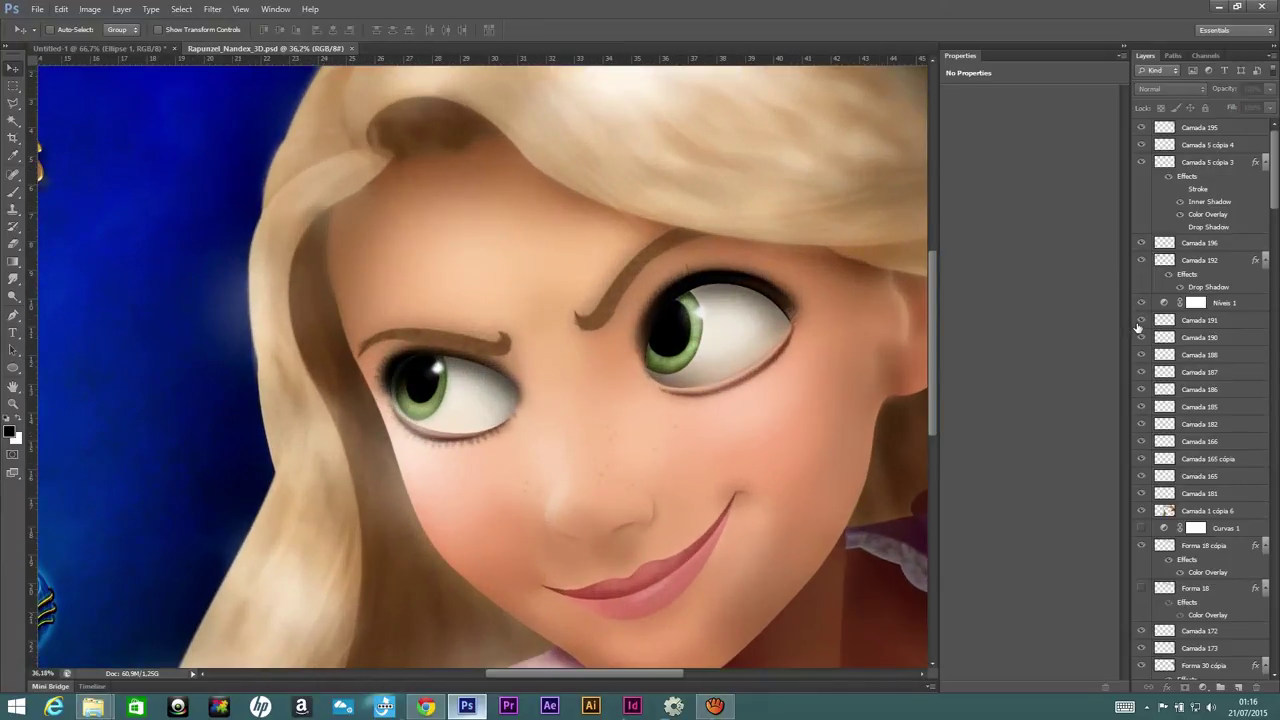
left_click(1140, 321)
scroll(780, 305, "down", 1)
left_click(774, 304)
left_click(606, 267)
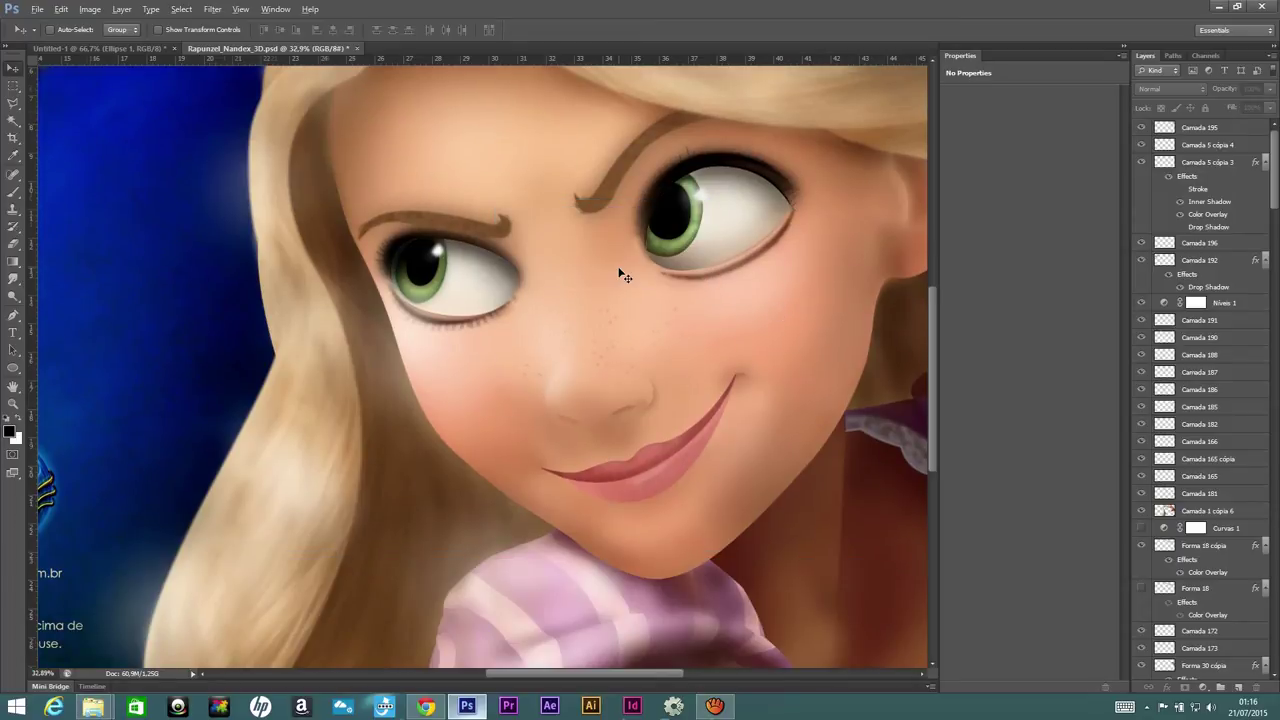
scroll(624, 276, "down", 2)
scroll(624, 276, "down", 1)
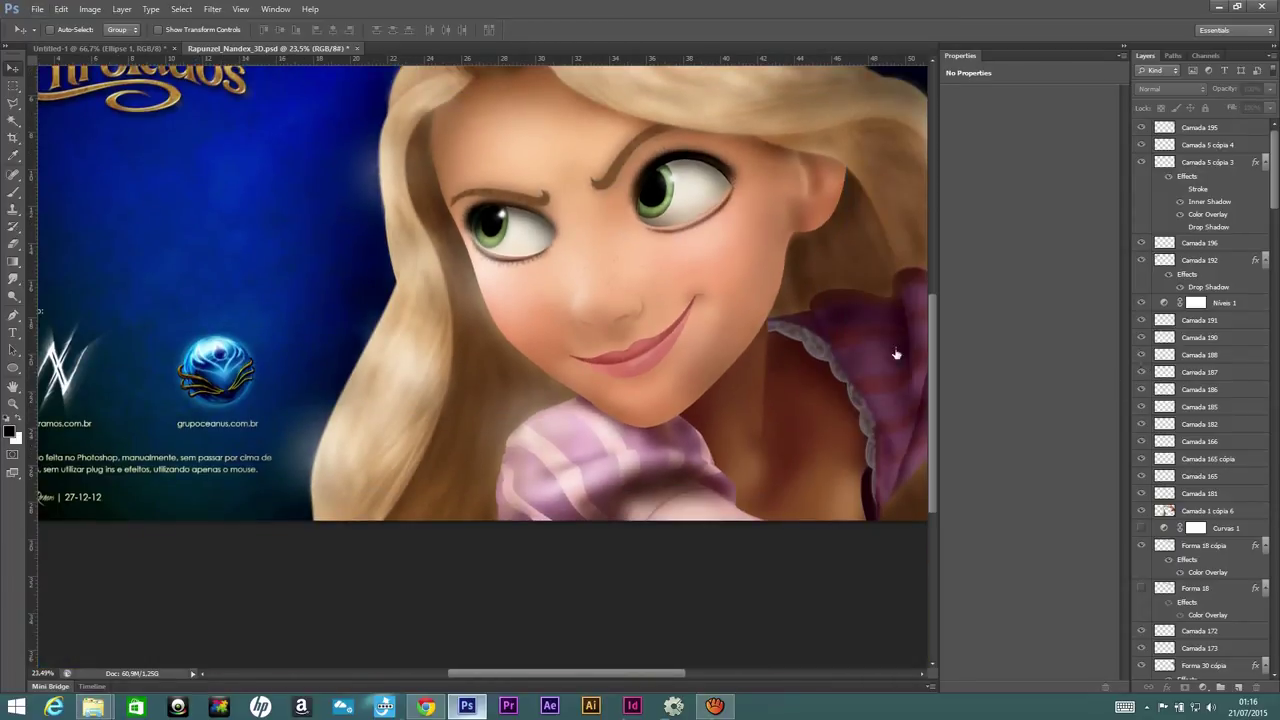
scroll(425, 105, "up", 1)
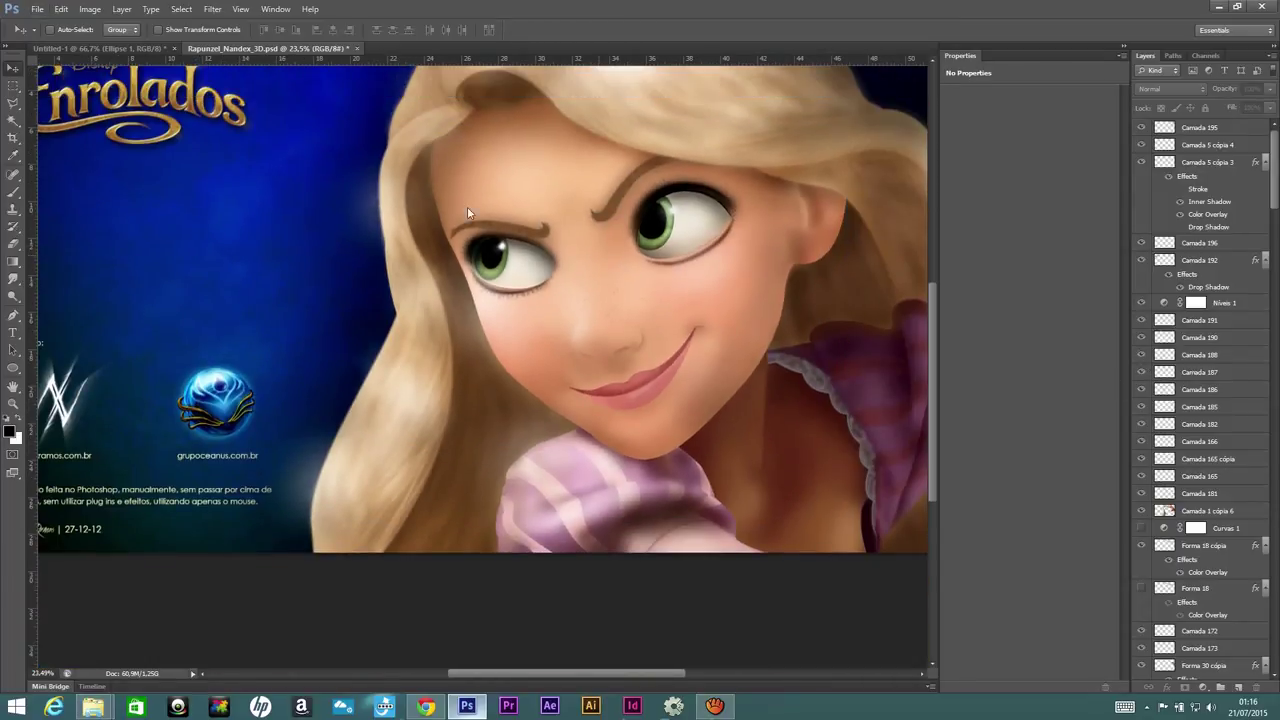
left_click(1144, 364)
left_click(1142, 356)
left_click(1142, 408)
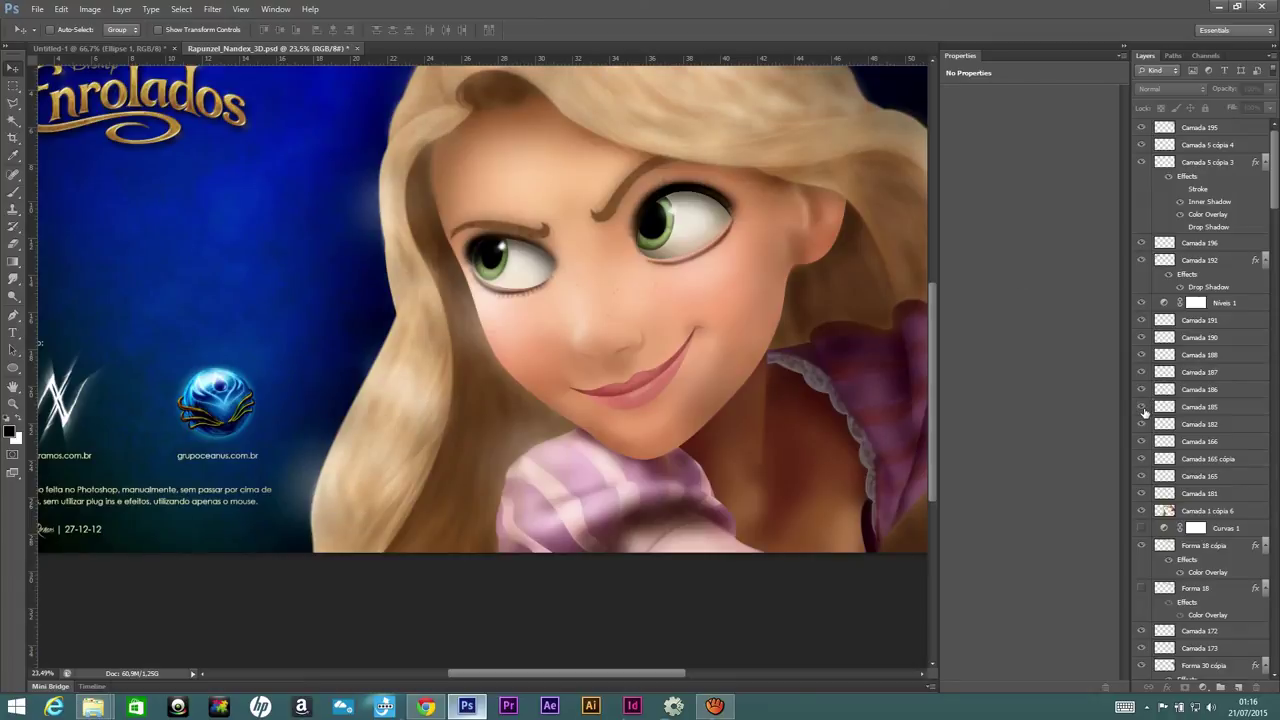
left_click(1143, 408)
left_click(1143, 408)
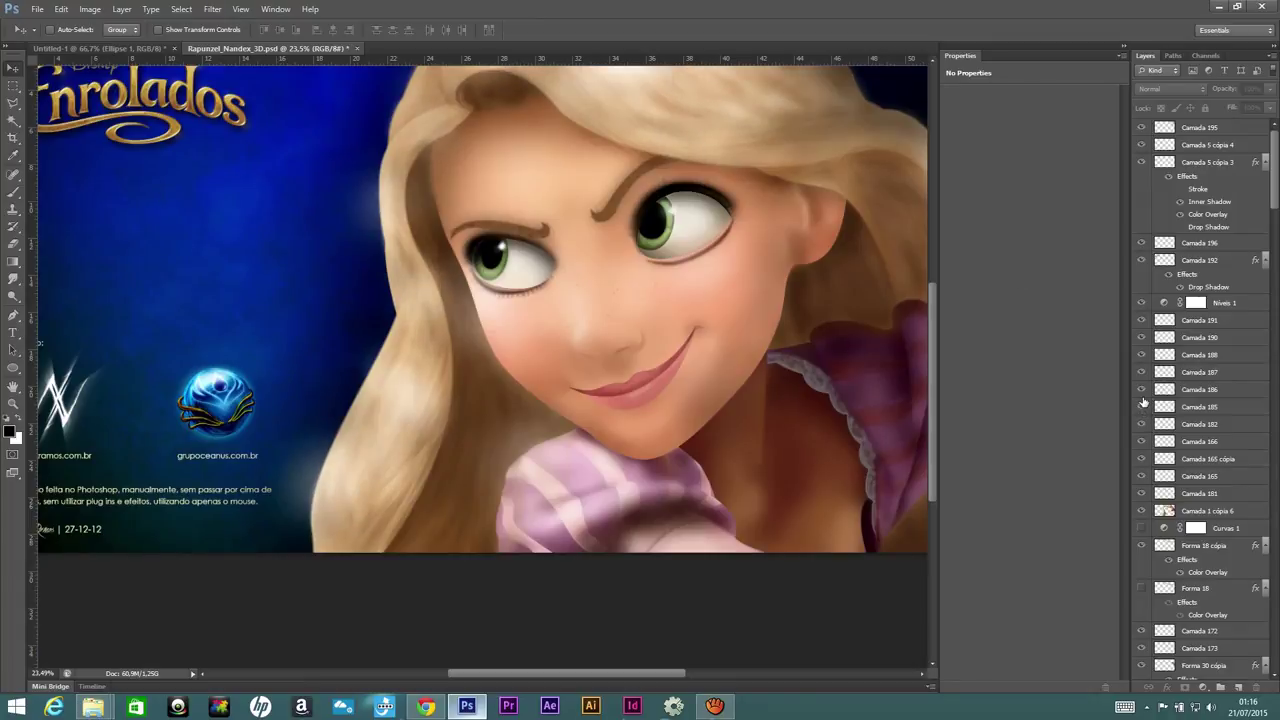
left_click(1143, 404)
left_click(1143, 403)
- Try nudging the Eye 2 group down-left, then undo the move
left_click(505, 255)
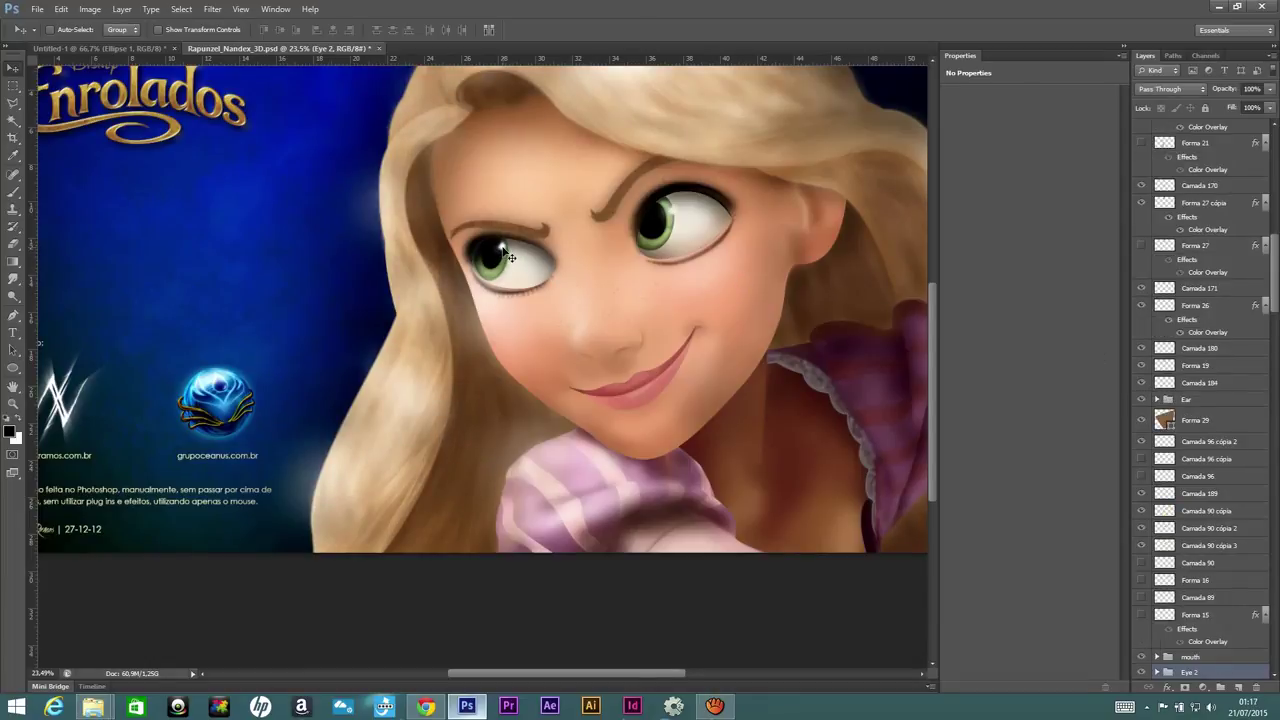
mouse_move(505, 257)
left_mouse_down()
mouse_move(440, 262)
mouse_move(500, 262)
left_mouse_up()
key("ctrl+z")
scroll(1240, 290, "down", 5)
scroll(1221, 258, "down", 5)
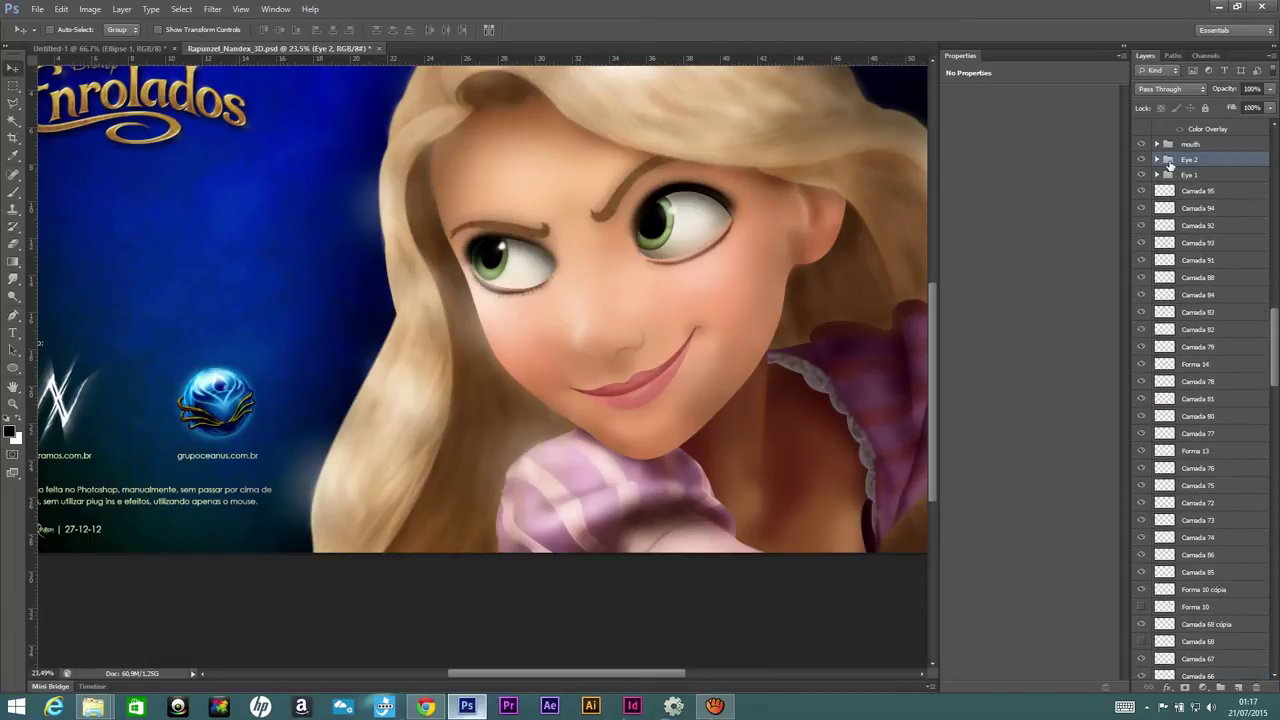
- Group layers Camada 95 through Camada 81 into a new Group 1
left_click(1208, 193)
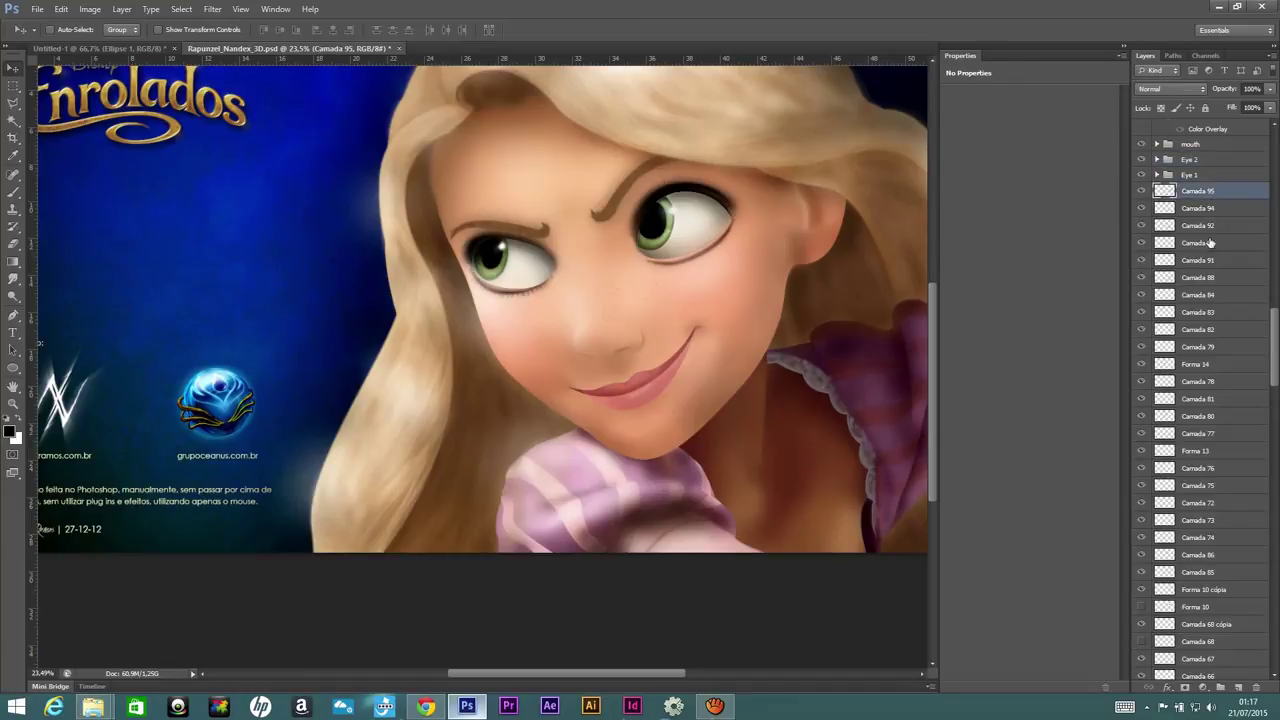
left_click(1215, 400, "shift")
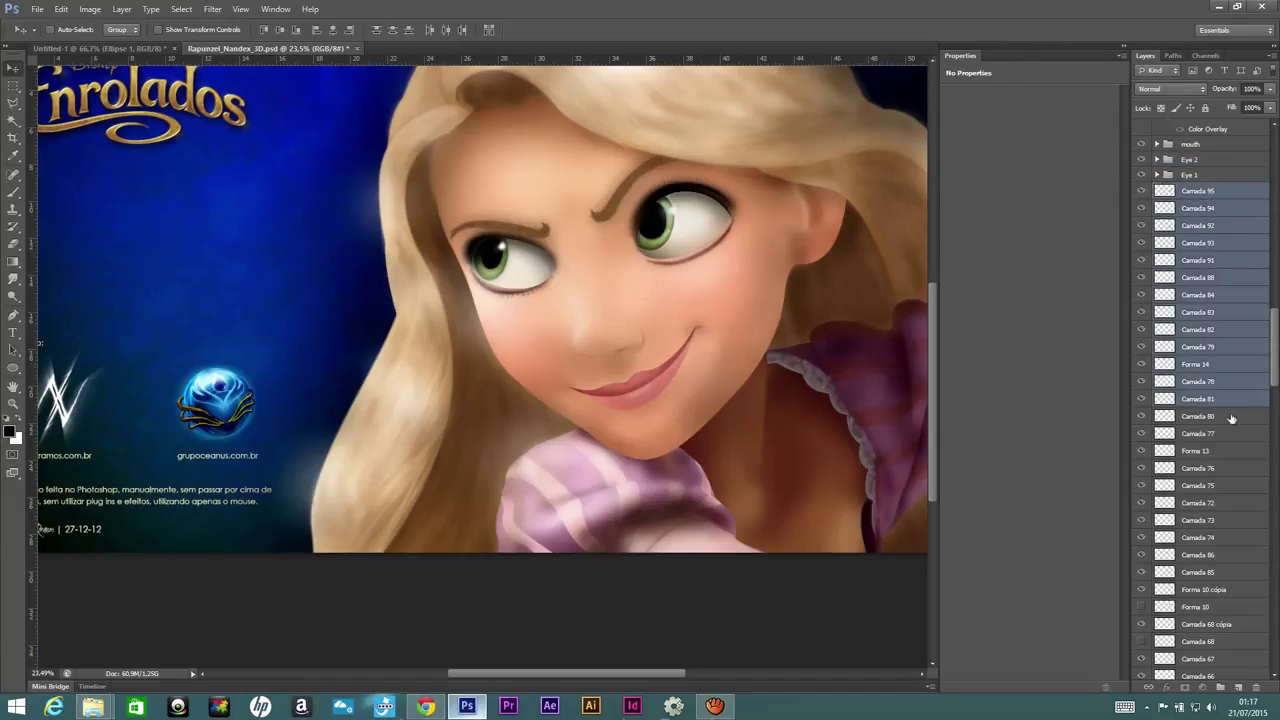
left_click(1221, 688)
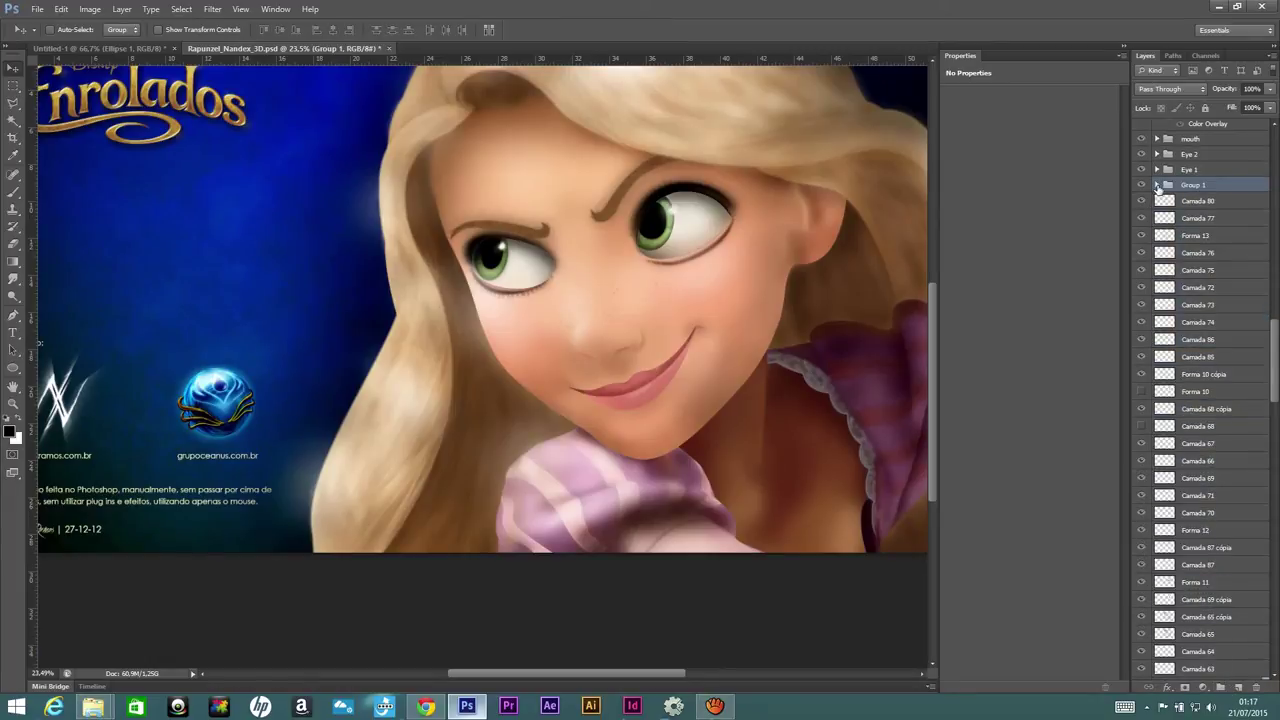
key("ctrl+z")
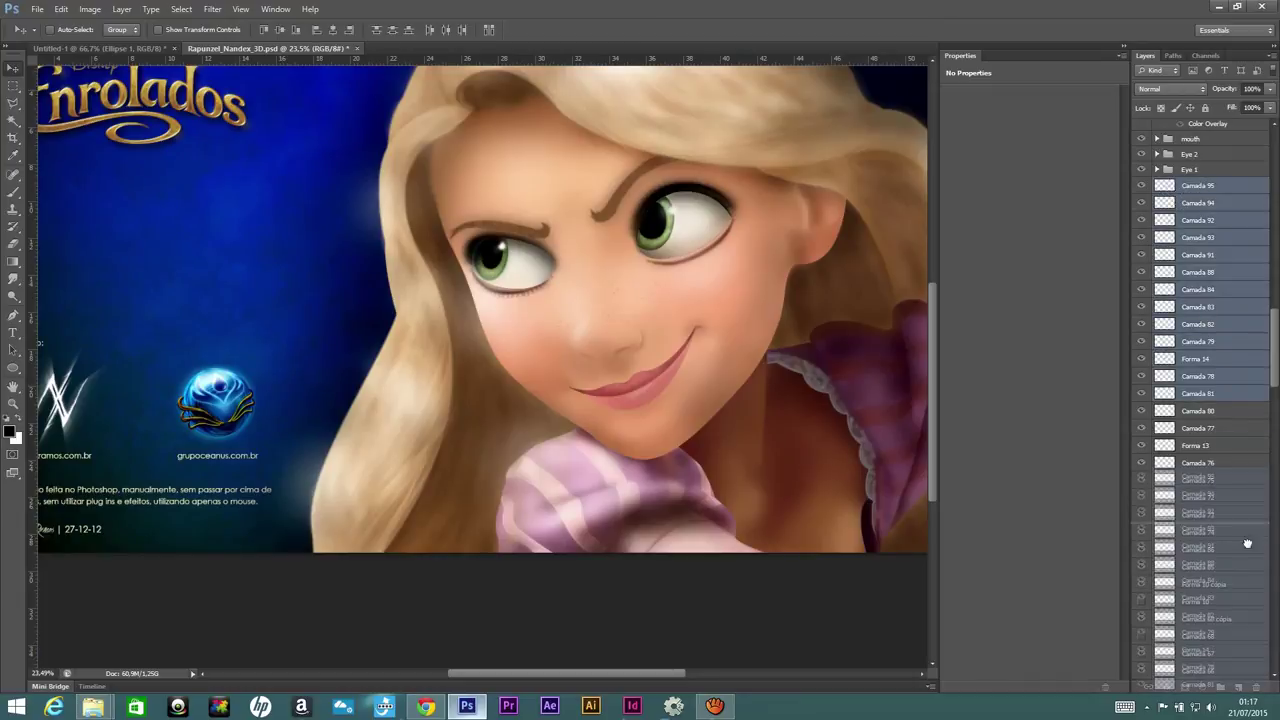
scroll(1205, 450, "down", 2)
left_click(1219, 687)
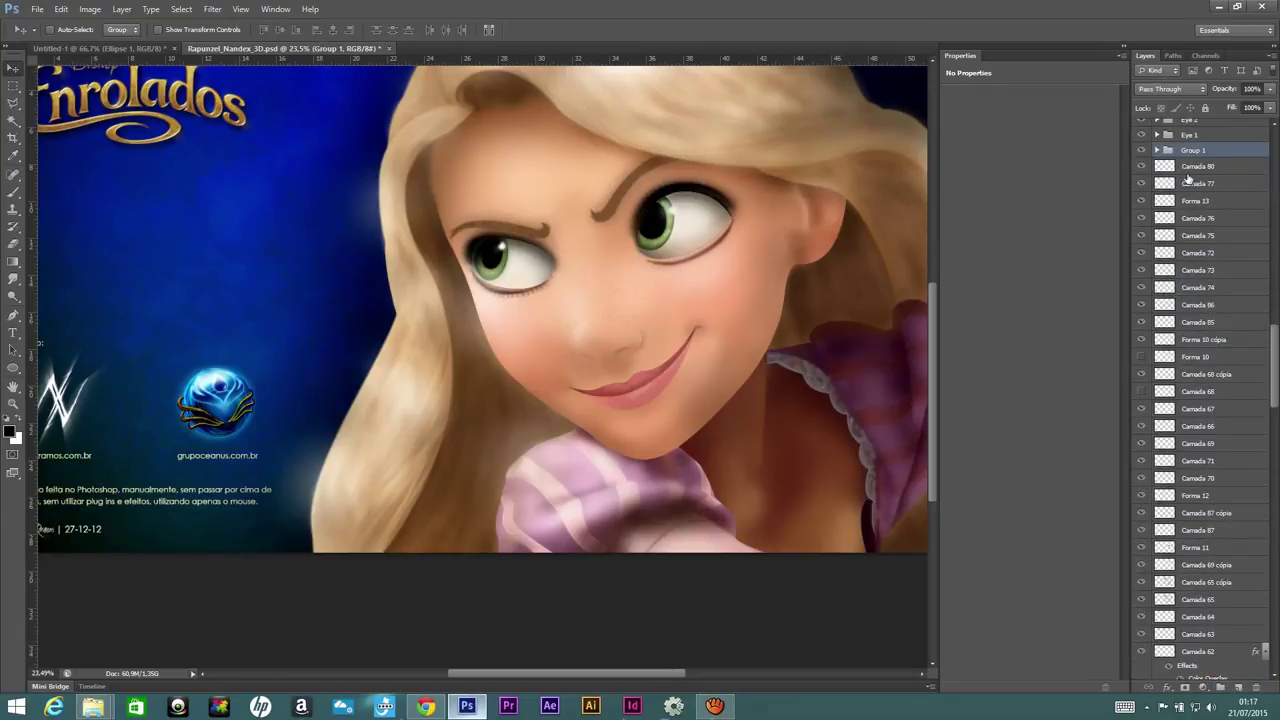
- Ungroup Group 1 and toggle the Eye 1 and Eye 2 groups to check each eye
right_click(1187, 152)
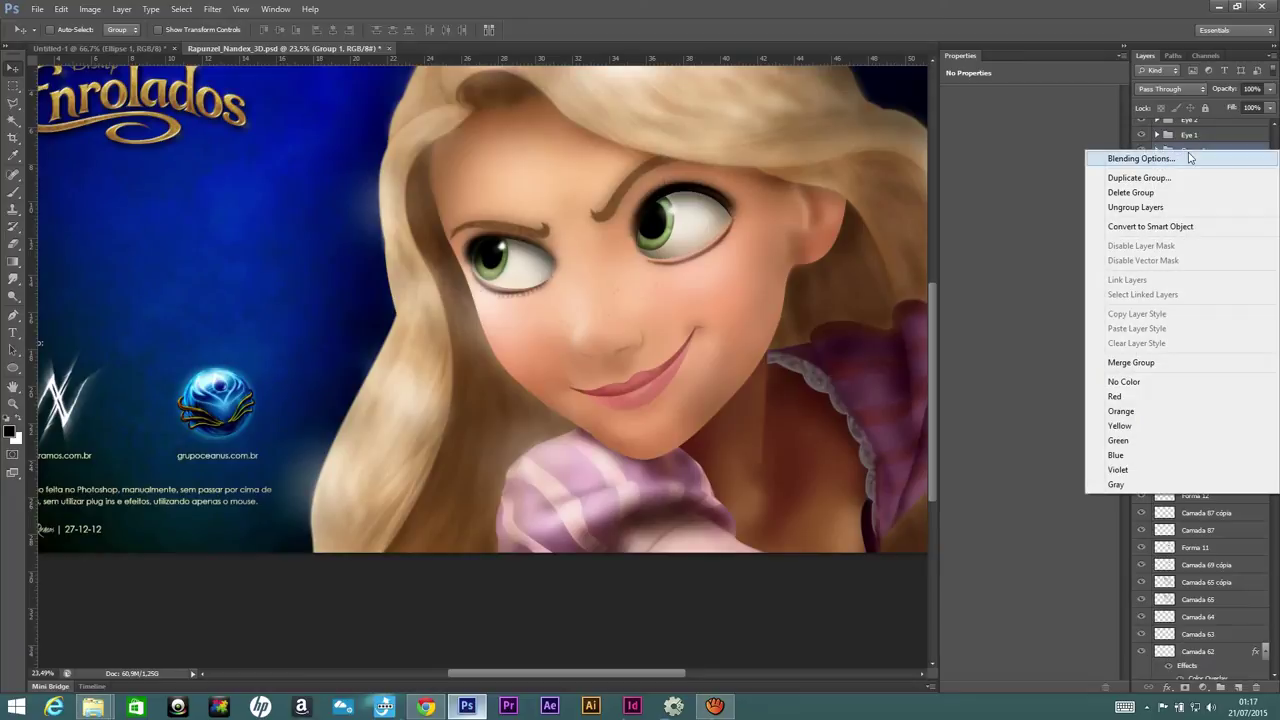
left_click(1150, 207)
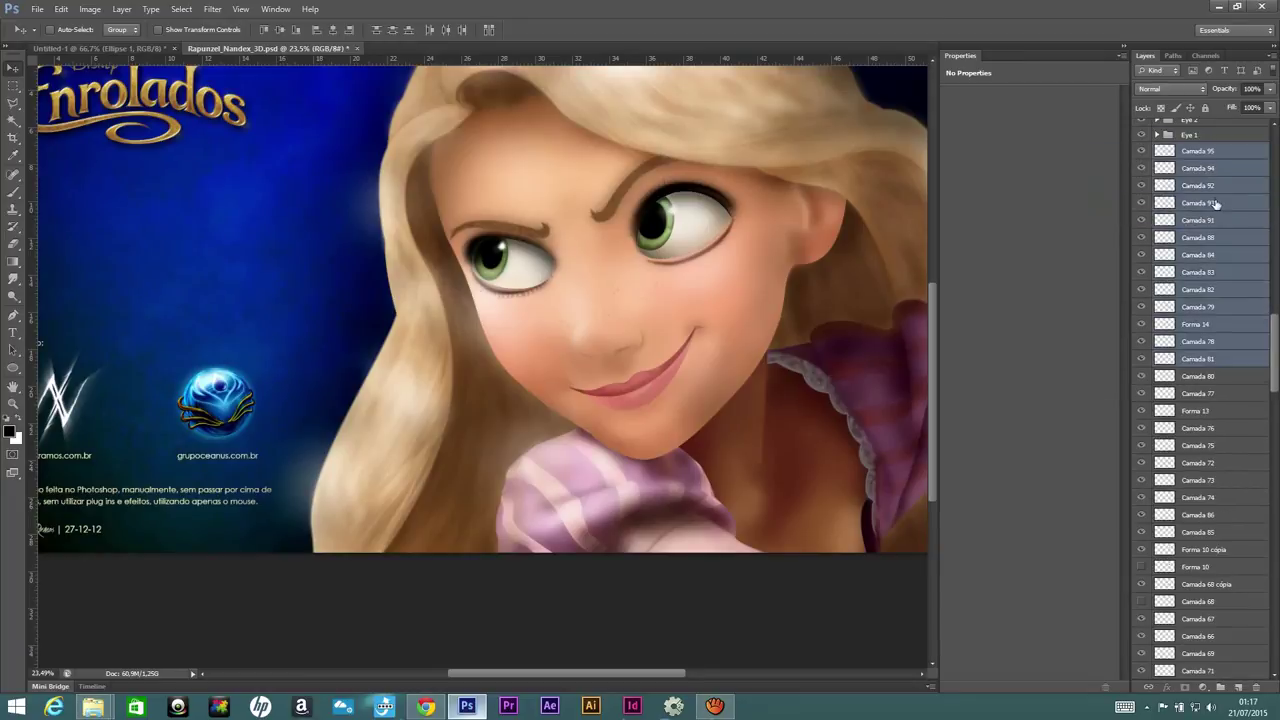
scroll(1210, 205, "up", 1)
scroll(1157, 189, "up", 1)
left_click(1142, 195)
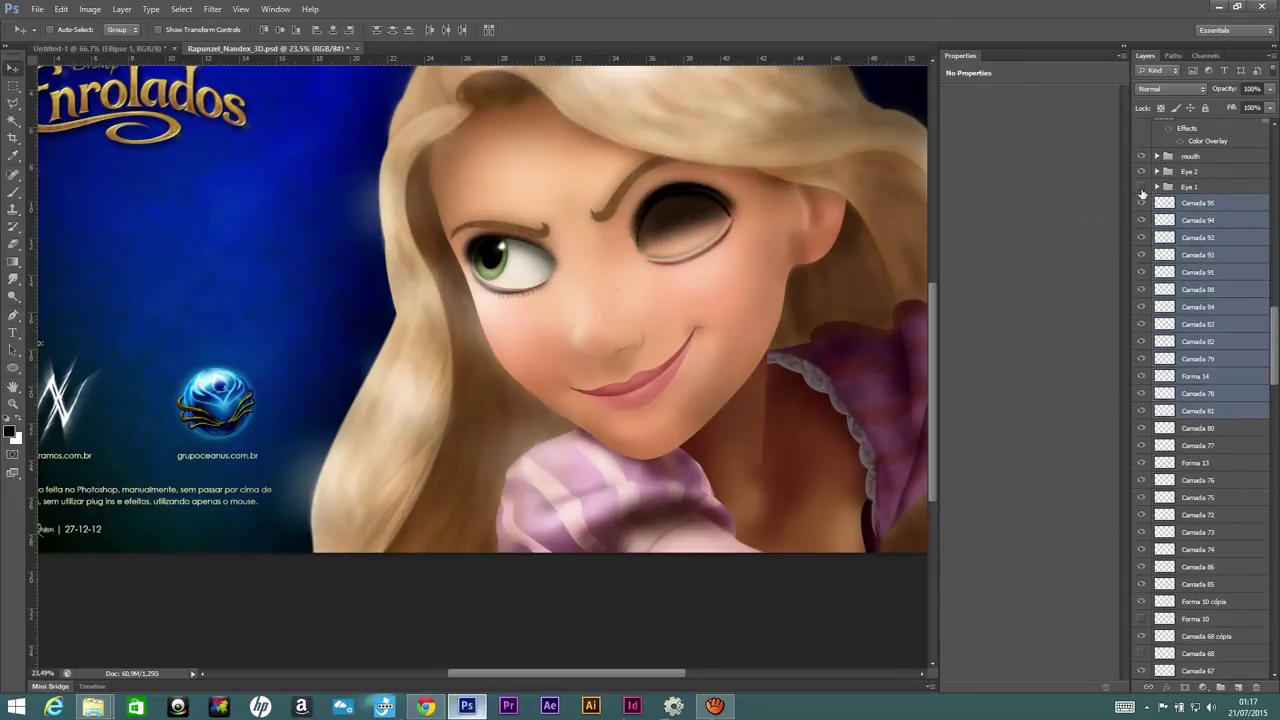
left_click(1142, 192)
left_click(1142, 176)
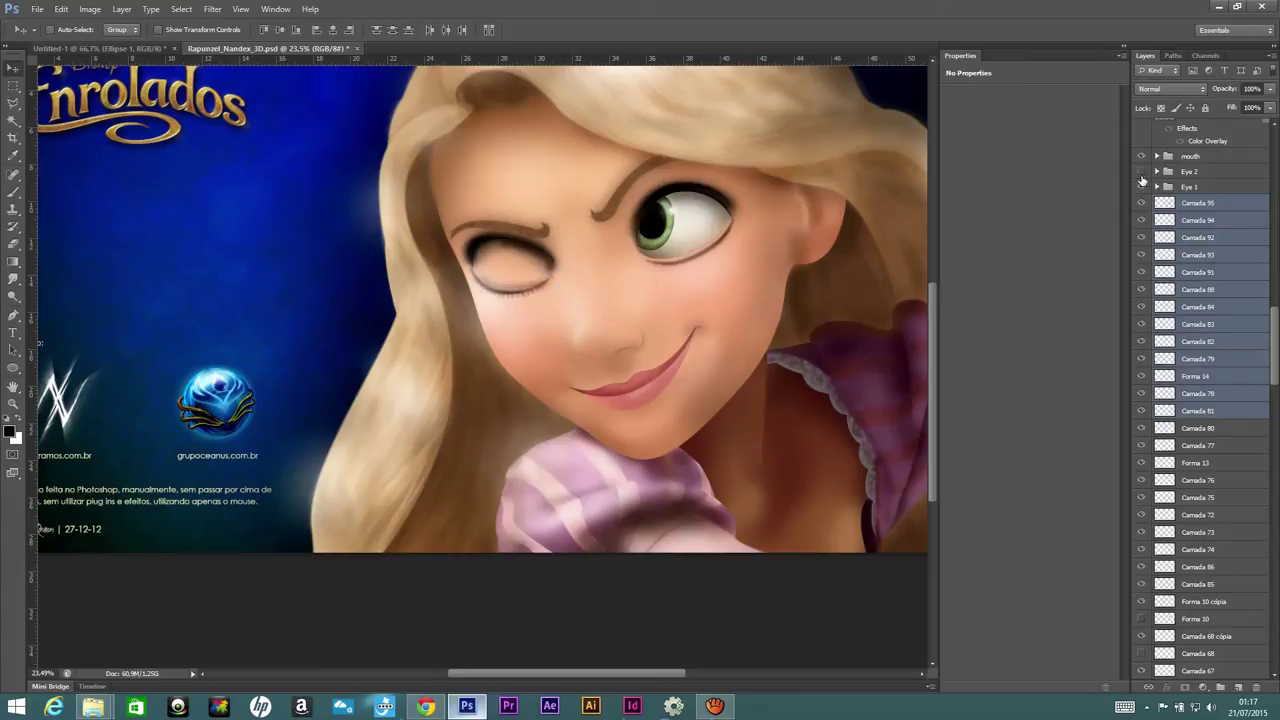
left_click(1142, 177)
left_click(1142, 190)
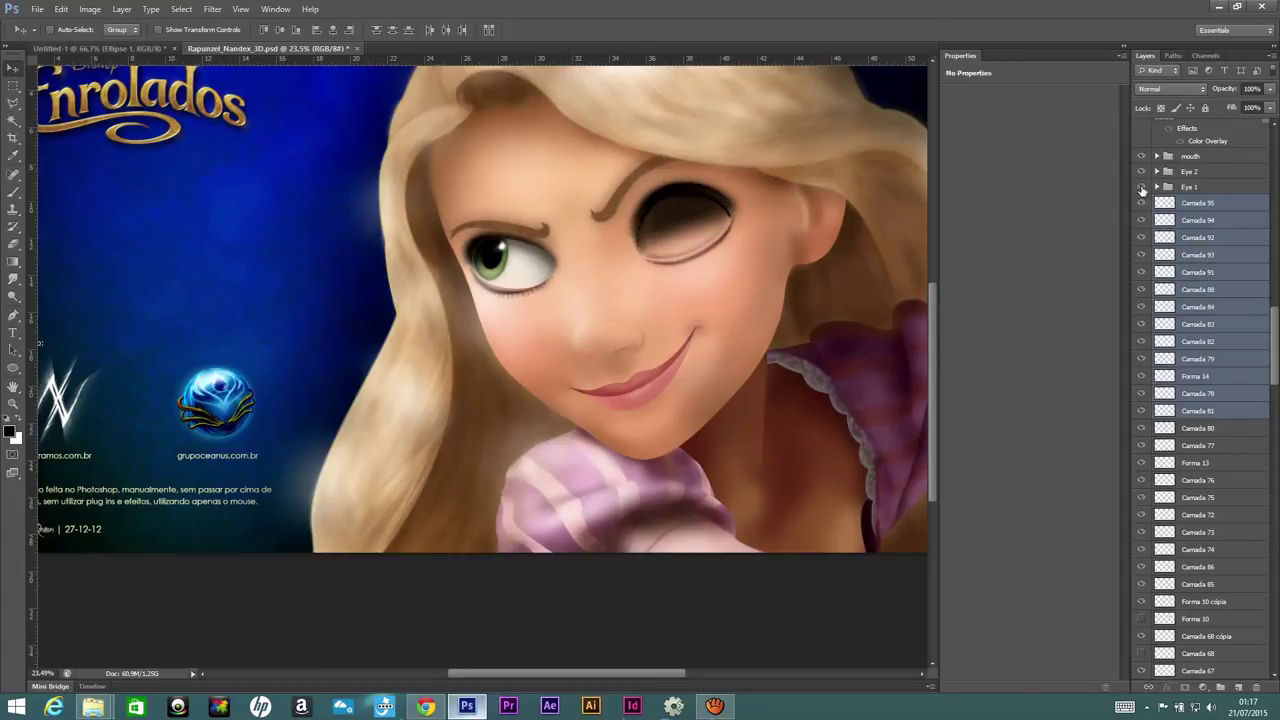
left_click(1187, 191)
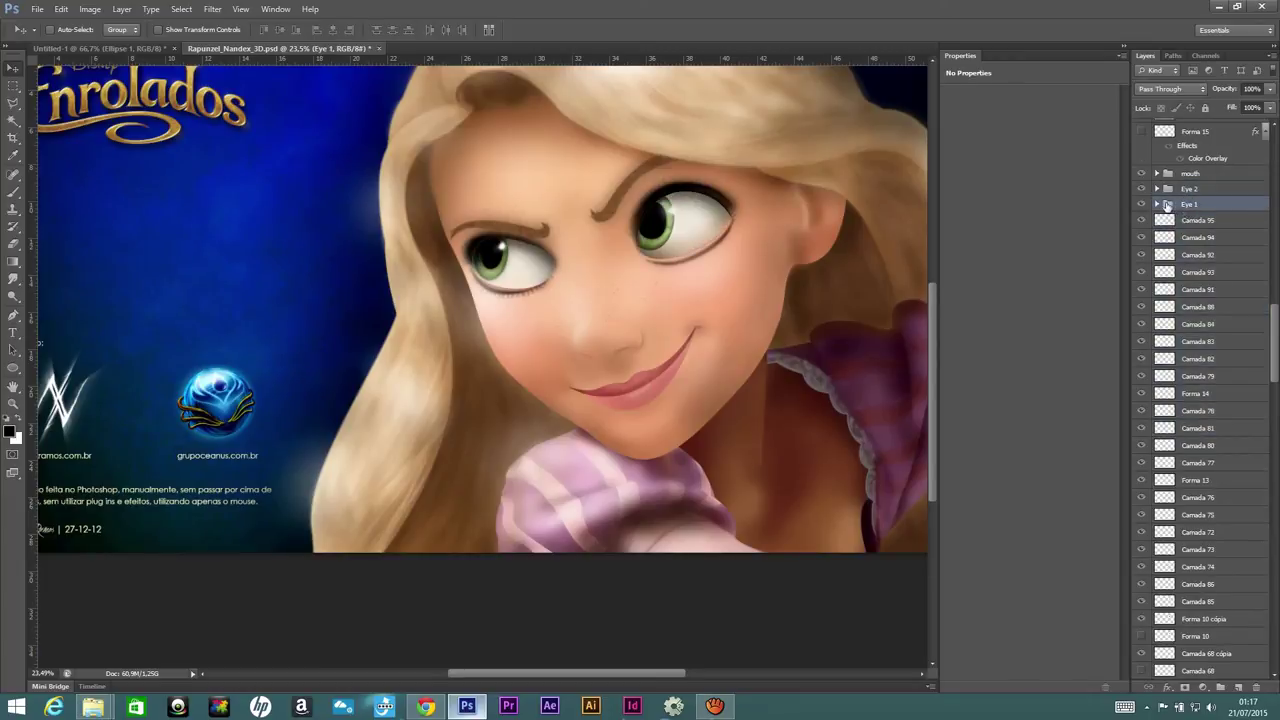
- Expand the Eye 1 group and toggle Camada 15 and Camada 14 visibility
left_click(1157, 204)
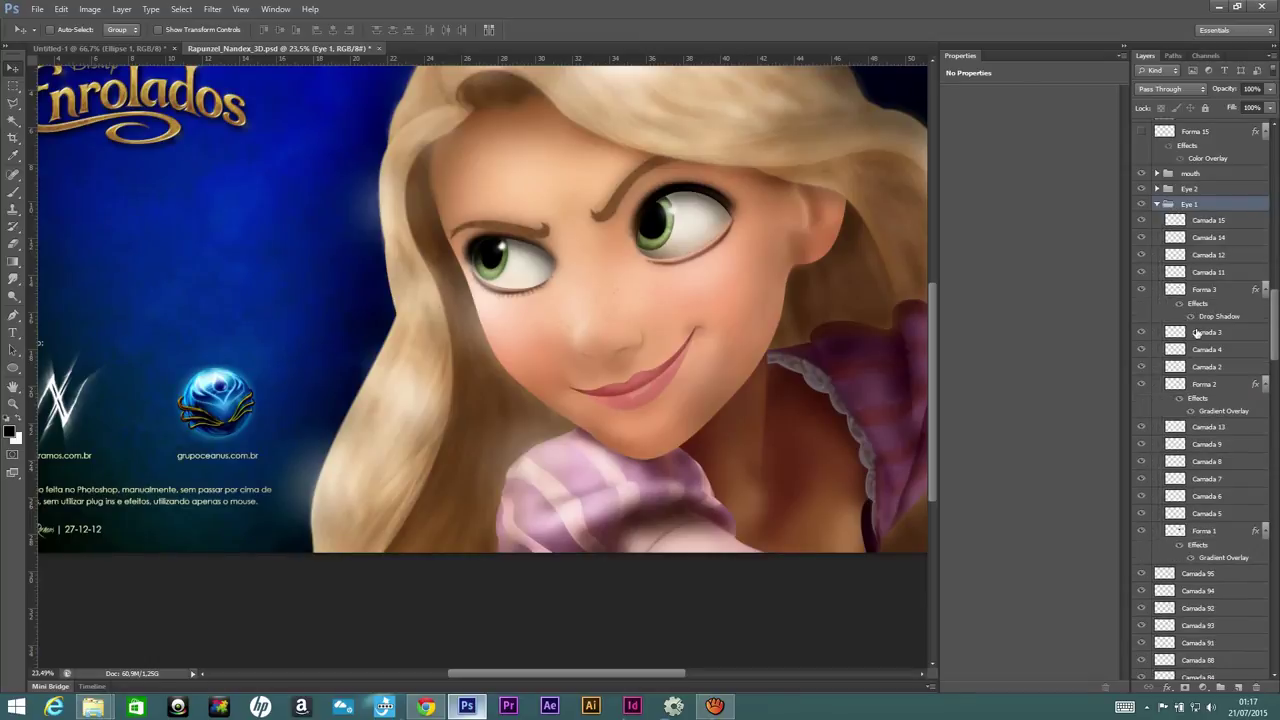
left_click(1140, 222)
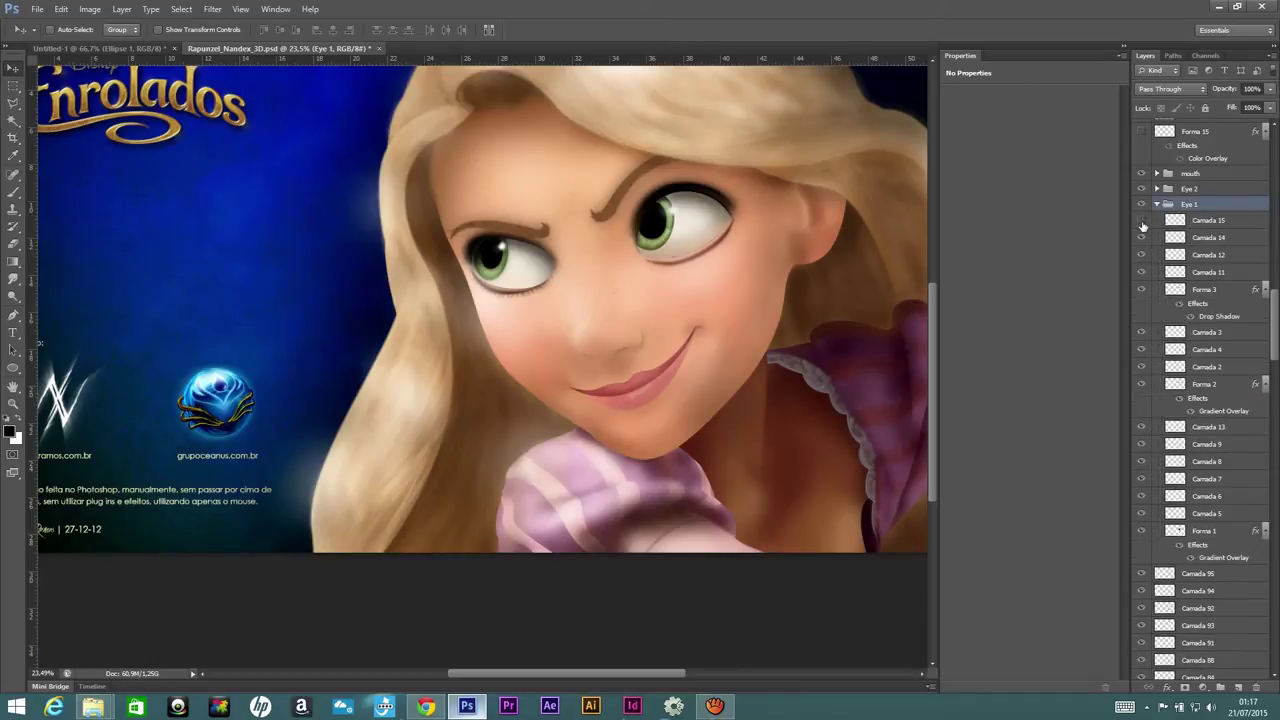
left_click(1142, 222)
left_click(1142, 238)
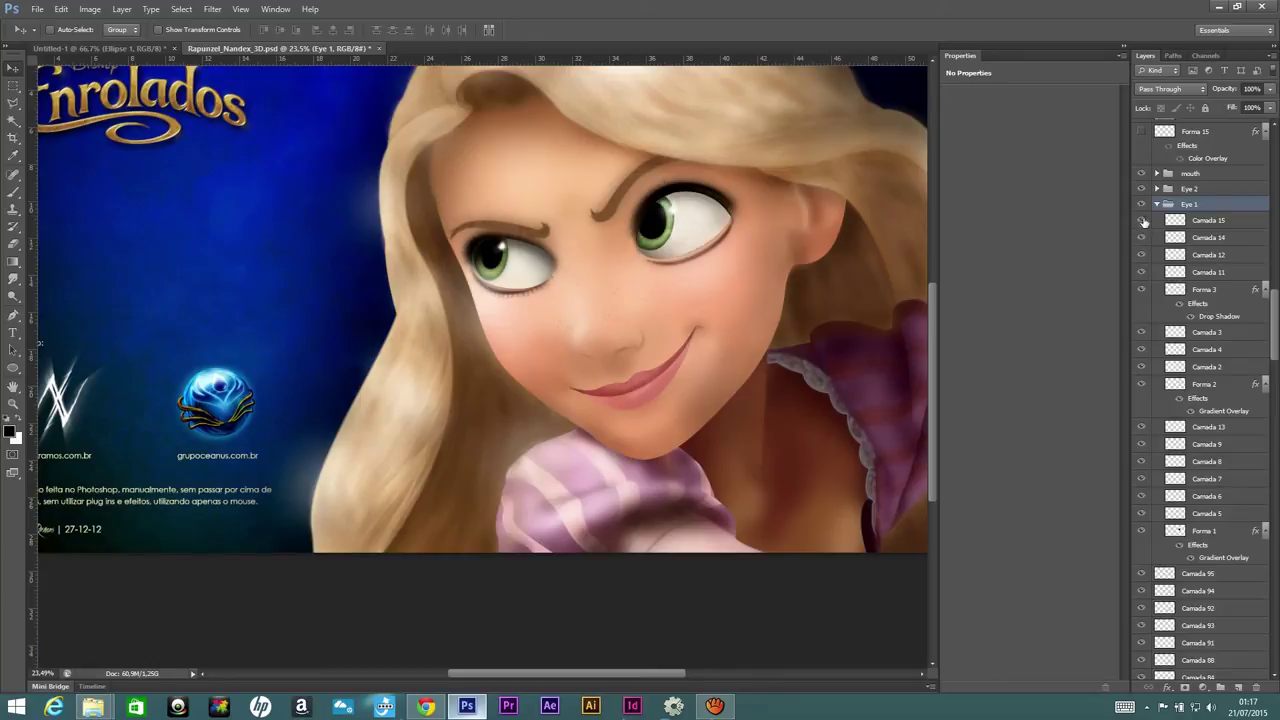
right_click(1176, 212)
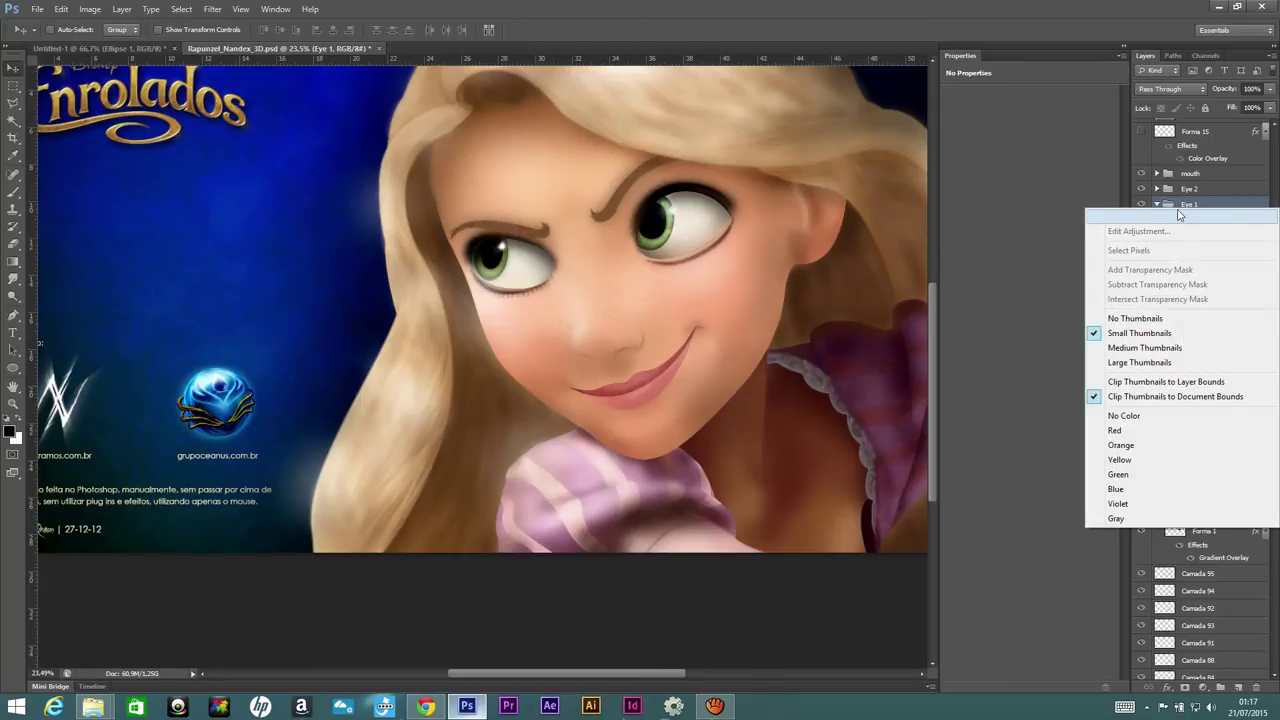
left_click(1160, 205)
- Ungroup the Eye 1 layers and drag them all to the right
right_click(1178, 207)
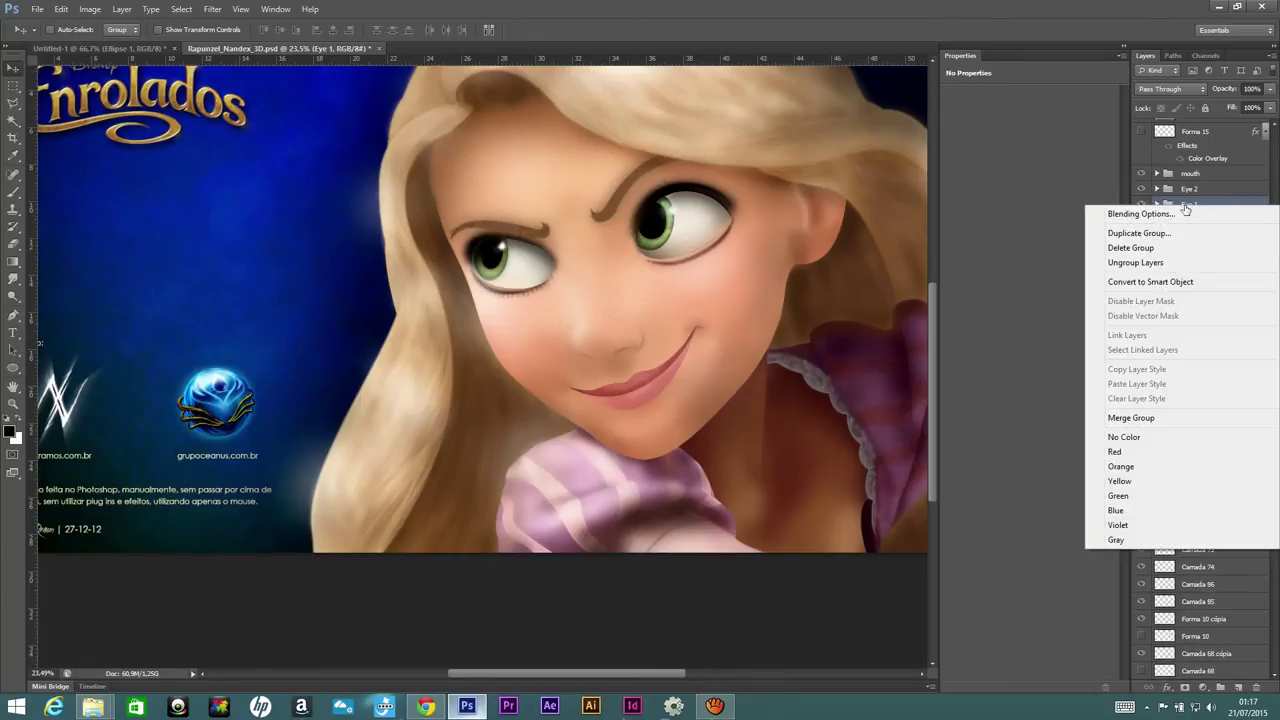
left_click(1136, 262)
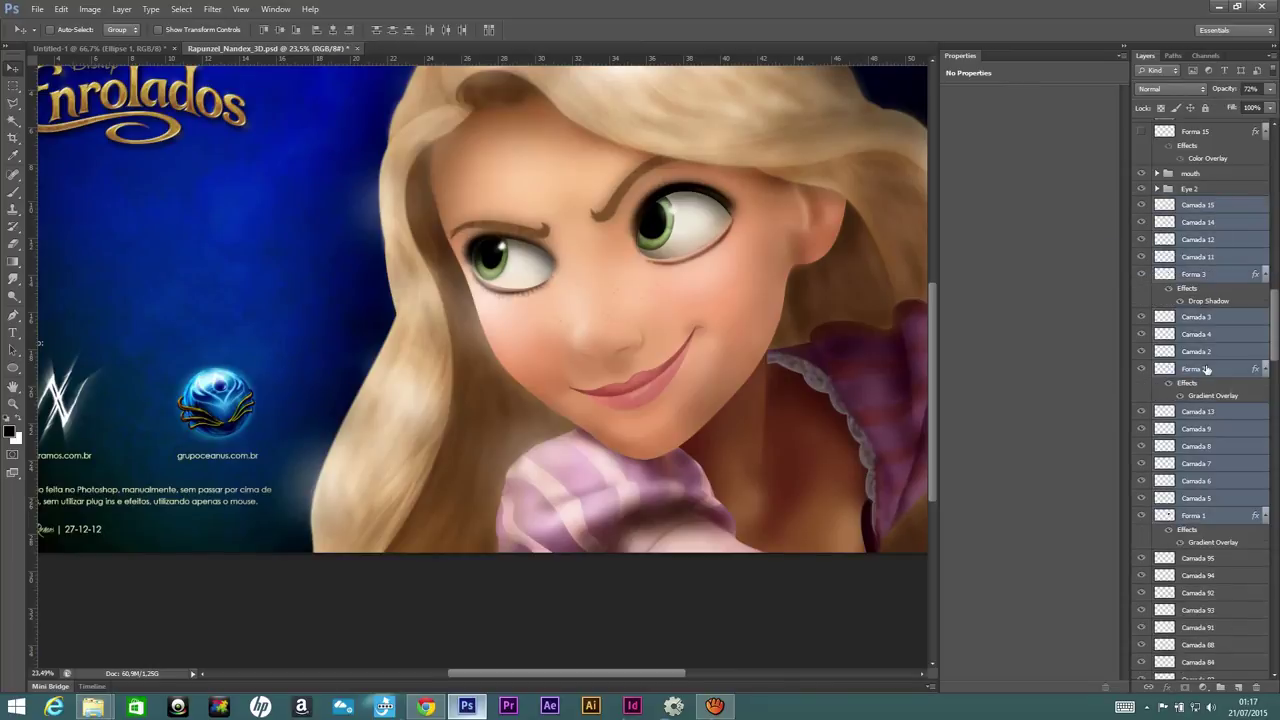
left_click_drag(786, 193, 860, 198)
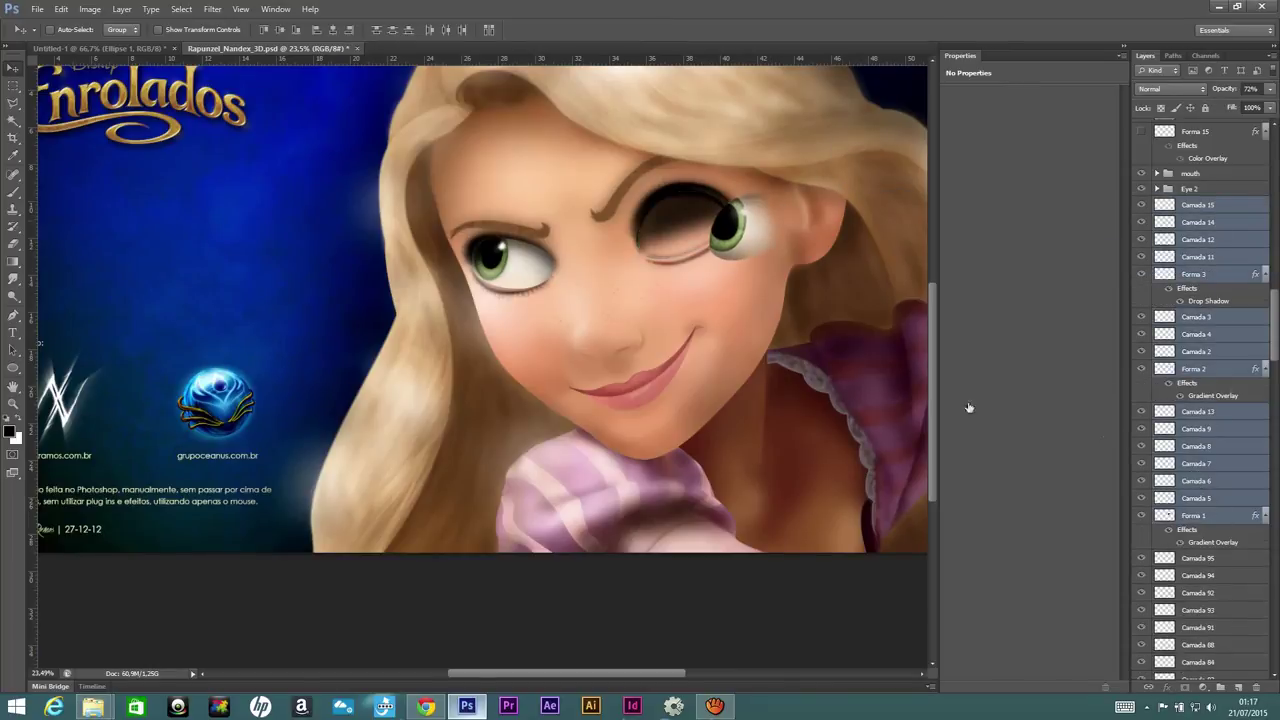
- Undo the shift, then move Camada 15, 14, 12 and 11 onto the forehead
key("ctrl+z")
scroll(739, 173, "up", 2)
left_click(1160, 205)
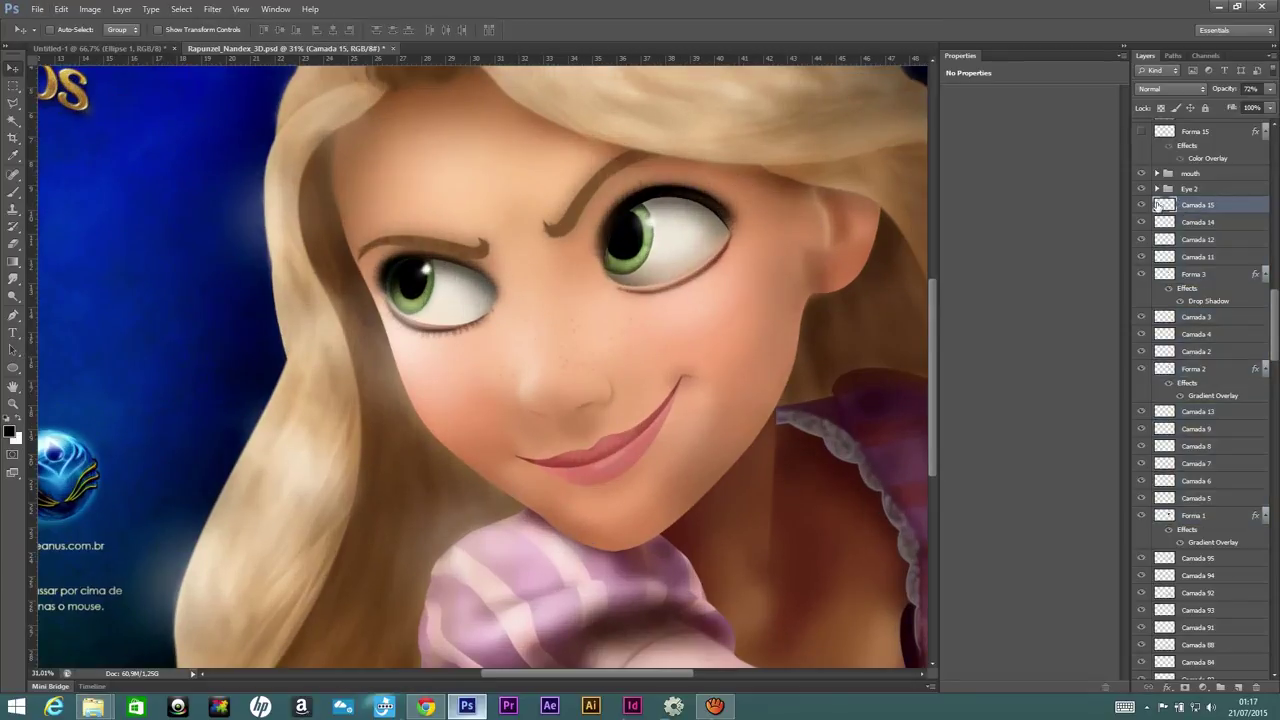
mouse_move(657, 240)
left_mouse_down()
mouse_move(665, 252)
mouse_move(656, 237)
left_mouse_up()
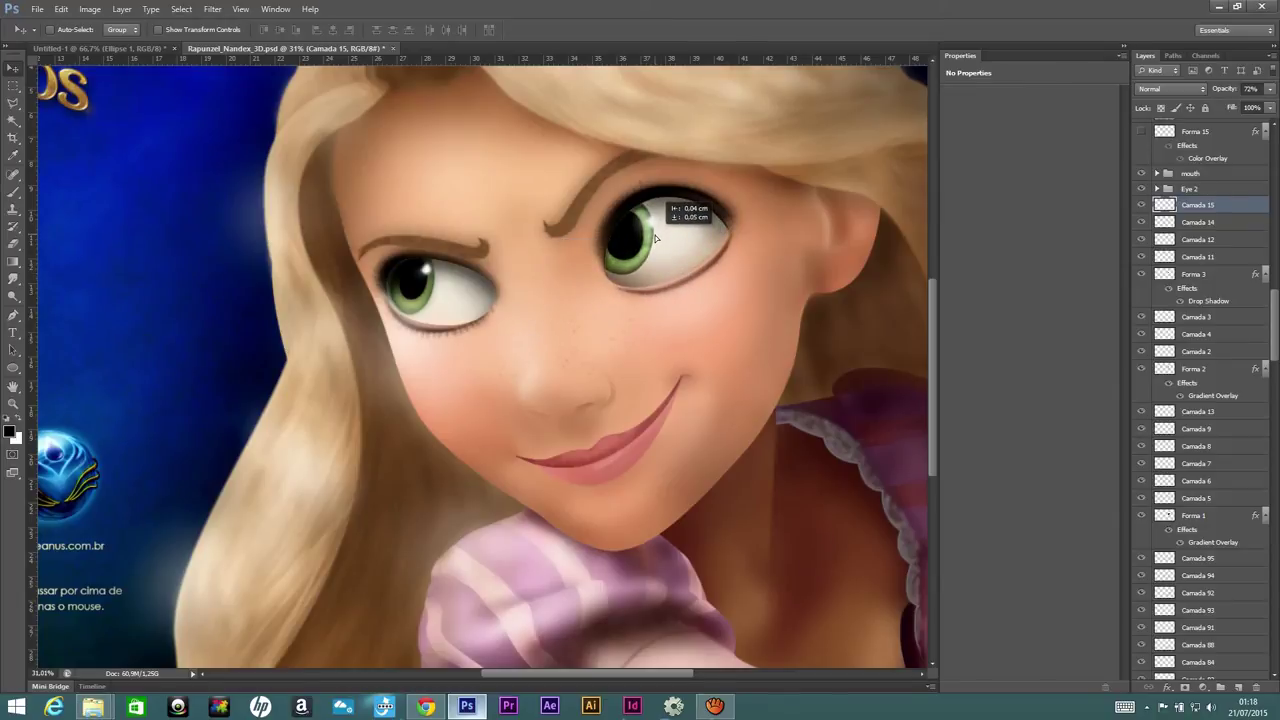
left_click_drag(656, 237, 472, 180)
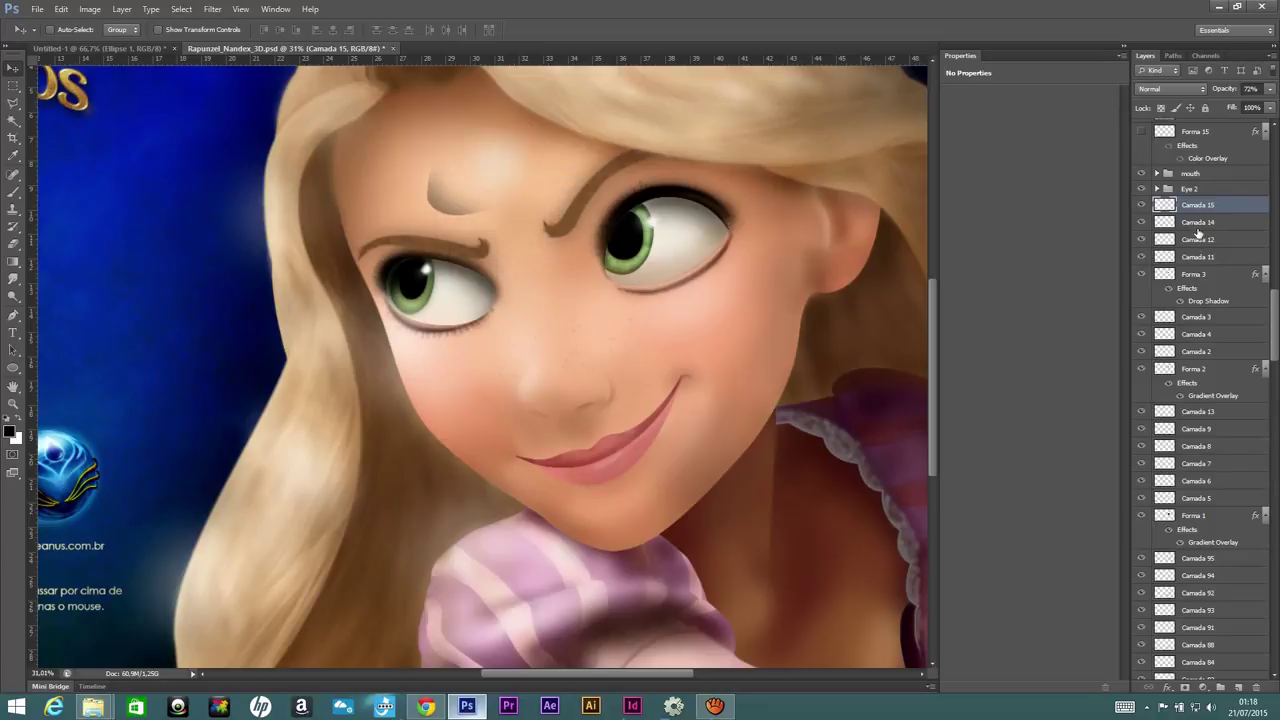
left_click(1195, 226)
left_click_drag(706, 218, 710, 213)
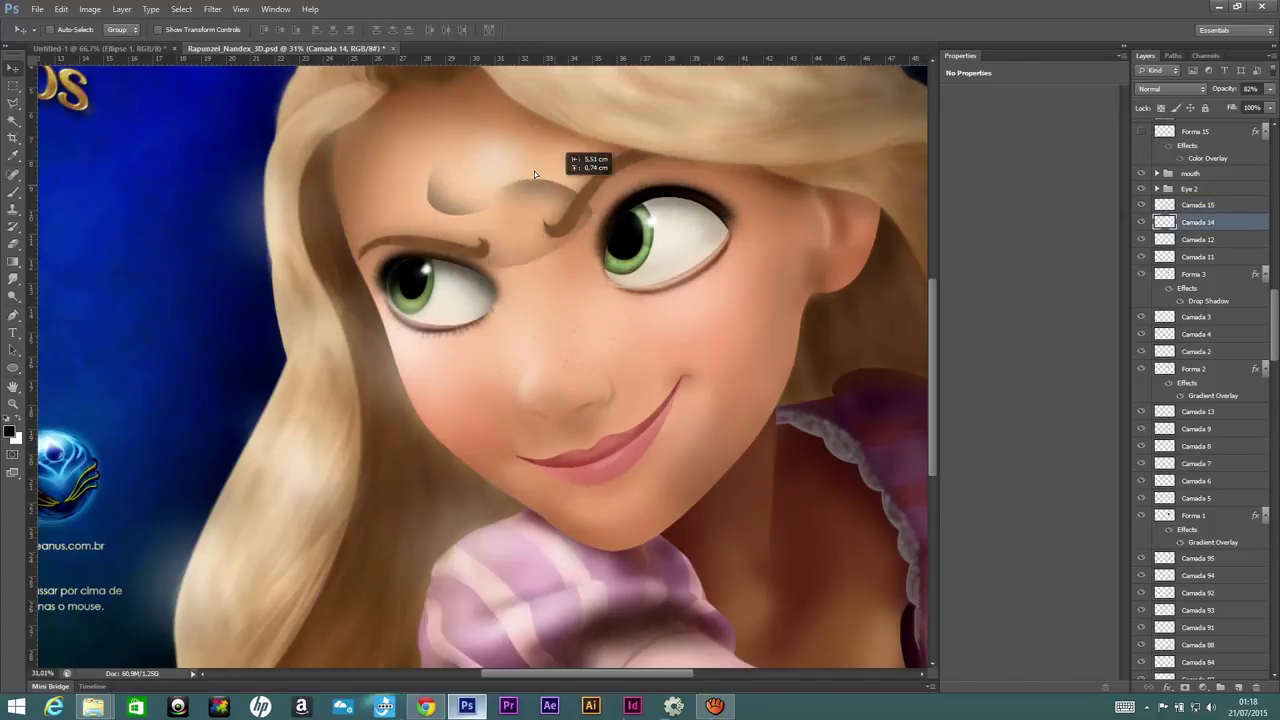
left_click_drag(710, 213, 522, 146)
left_click(1198, 240)
left_click_drag(686, 218, 516, 182)
left_click(1198, 257)
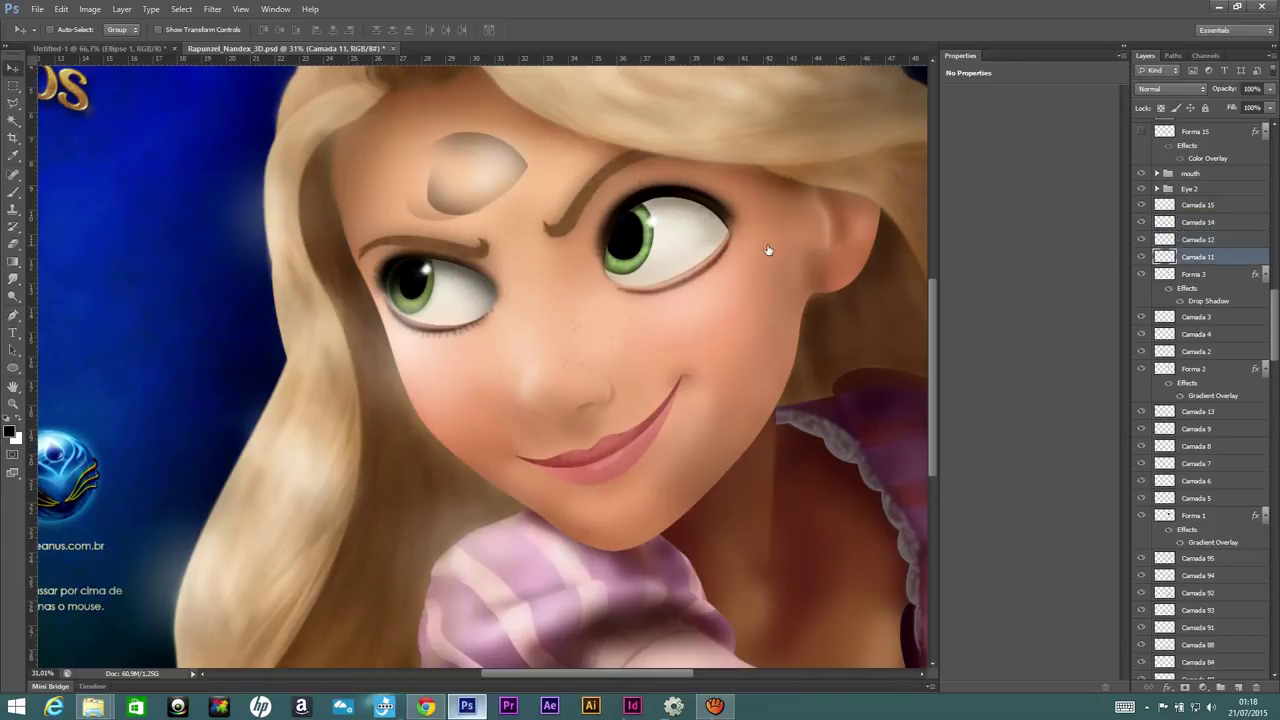
mouse_move(655, 215)
left_mouse_down()
mouse_move(548, 243)
mouse_move(440, 167)
left_mouse_up()
key("ctrl+z")
key("ctrl+z")
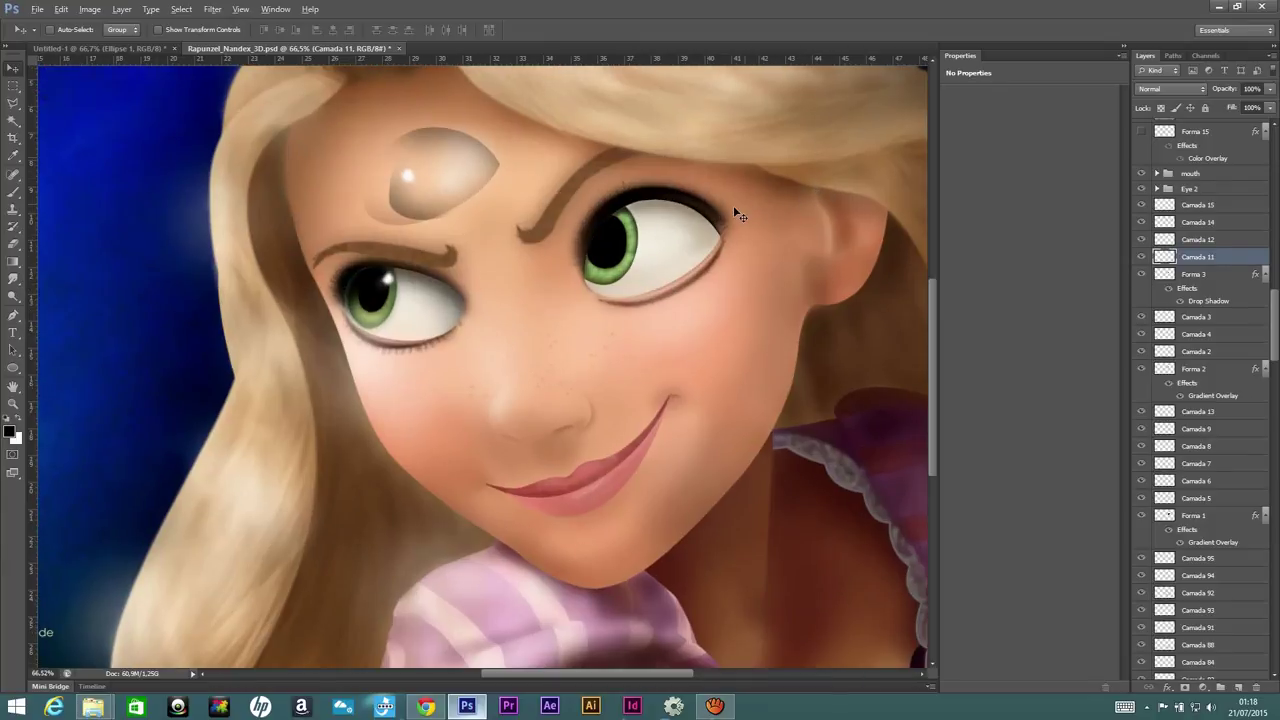
- Move the Forma 3 pupil and iris layers Camada 3, 4, 2 and Forma 2 onto the forehead
scroll(733, 205, "up", 3)
scroll(586, 263, "down", 1)
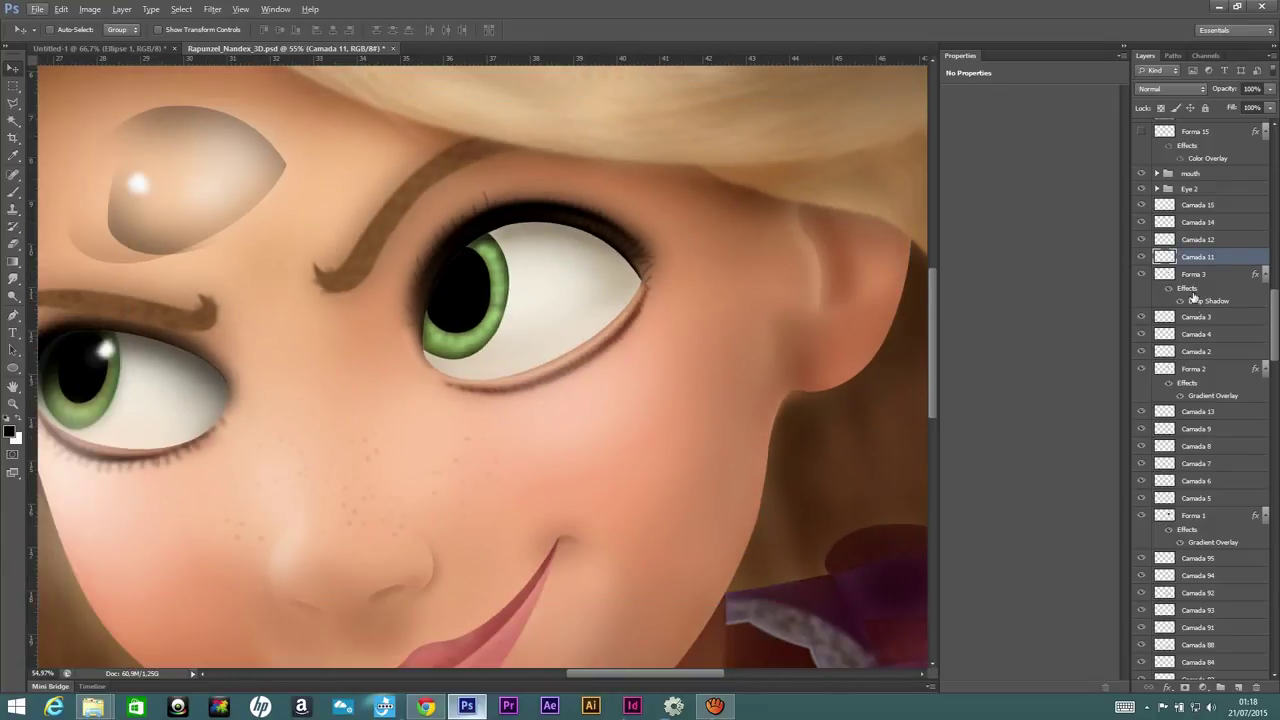
left_click(1194, 276)
left_click_drag(609, 254, 431, 181)
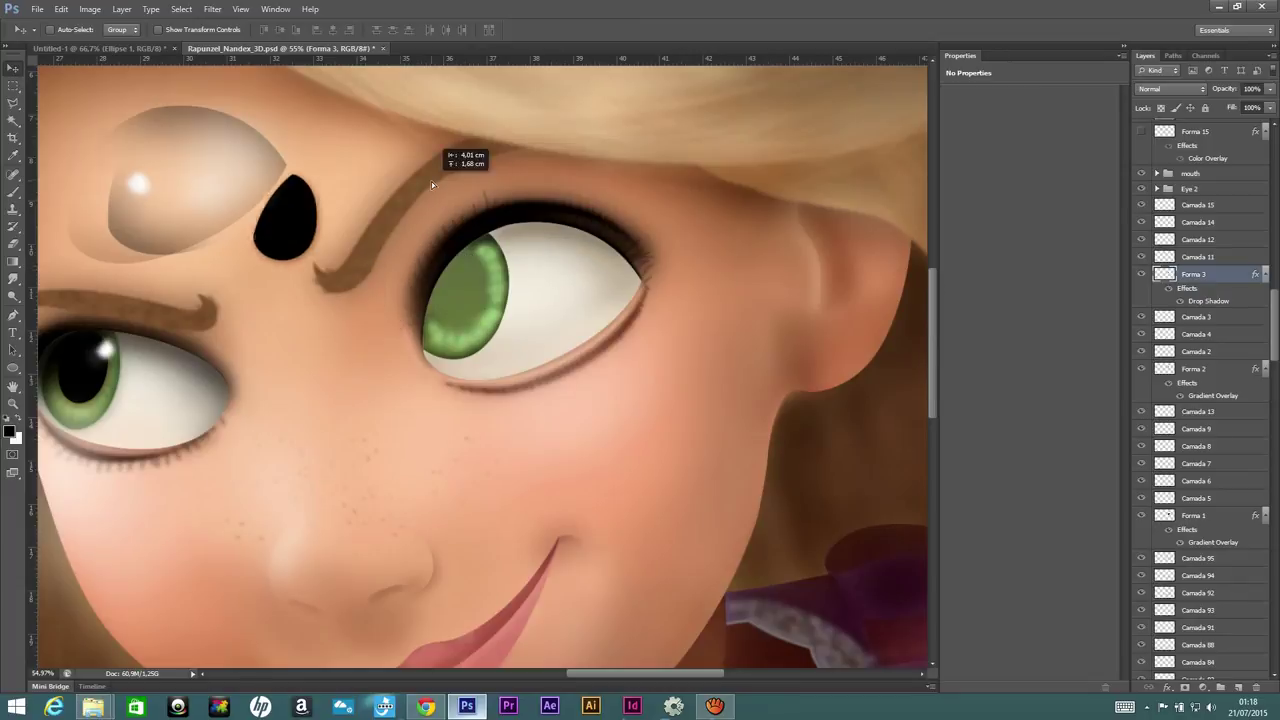
left_click(1196, 316)
left_click_drag(593, 248, 365, 174)
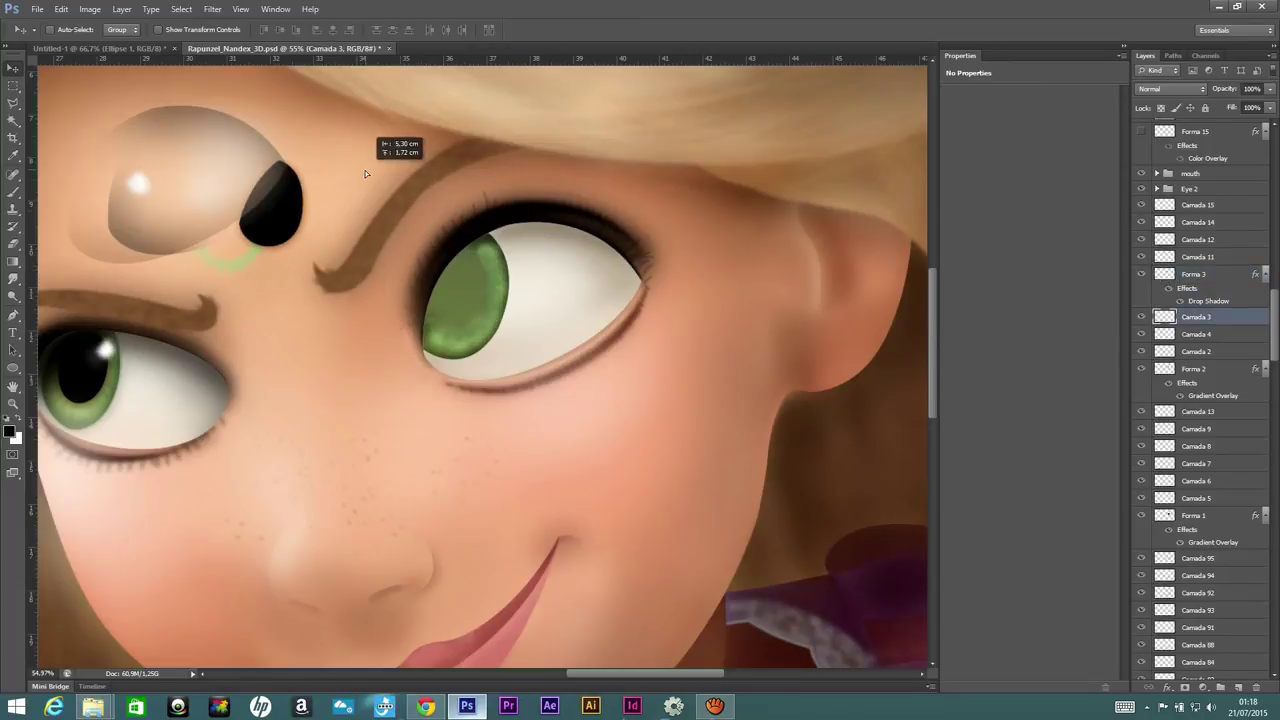
left_click(1196, 334)
left_click_drag(752, 274, 471, 188)
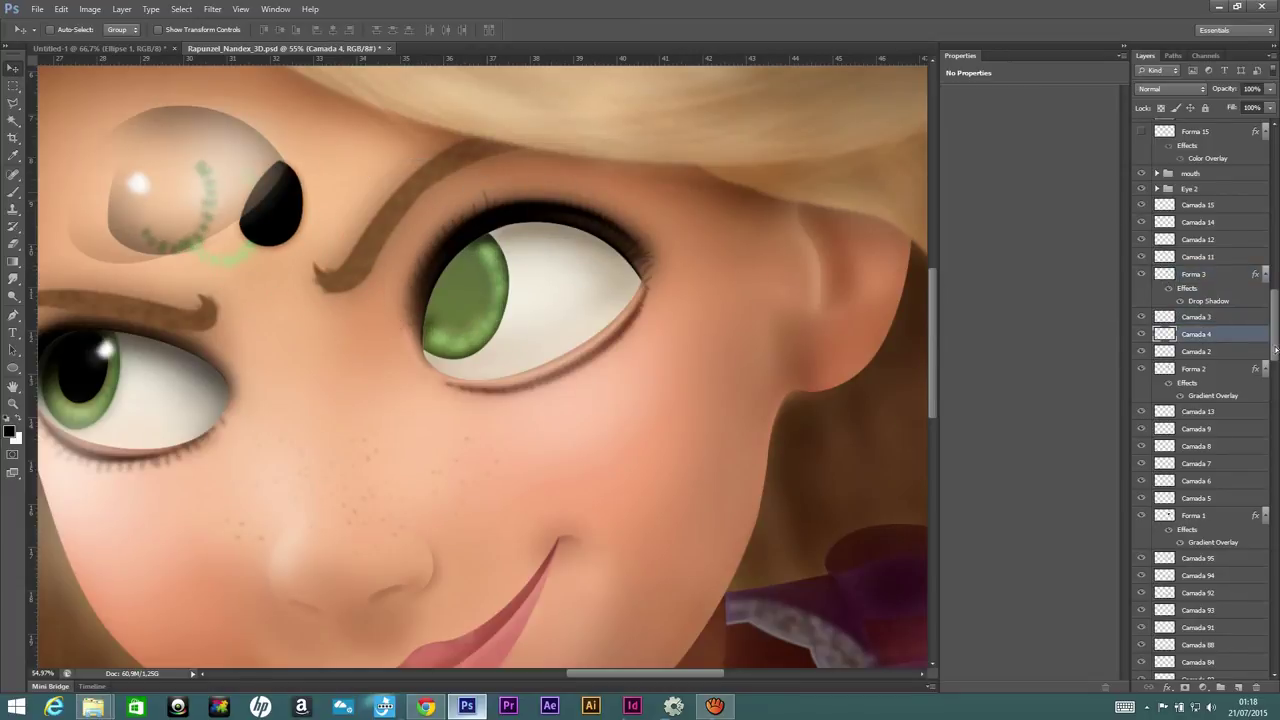
left_click(1226, 351)
left_click_drag(626, 263, 356, 161)
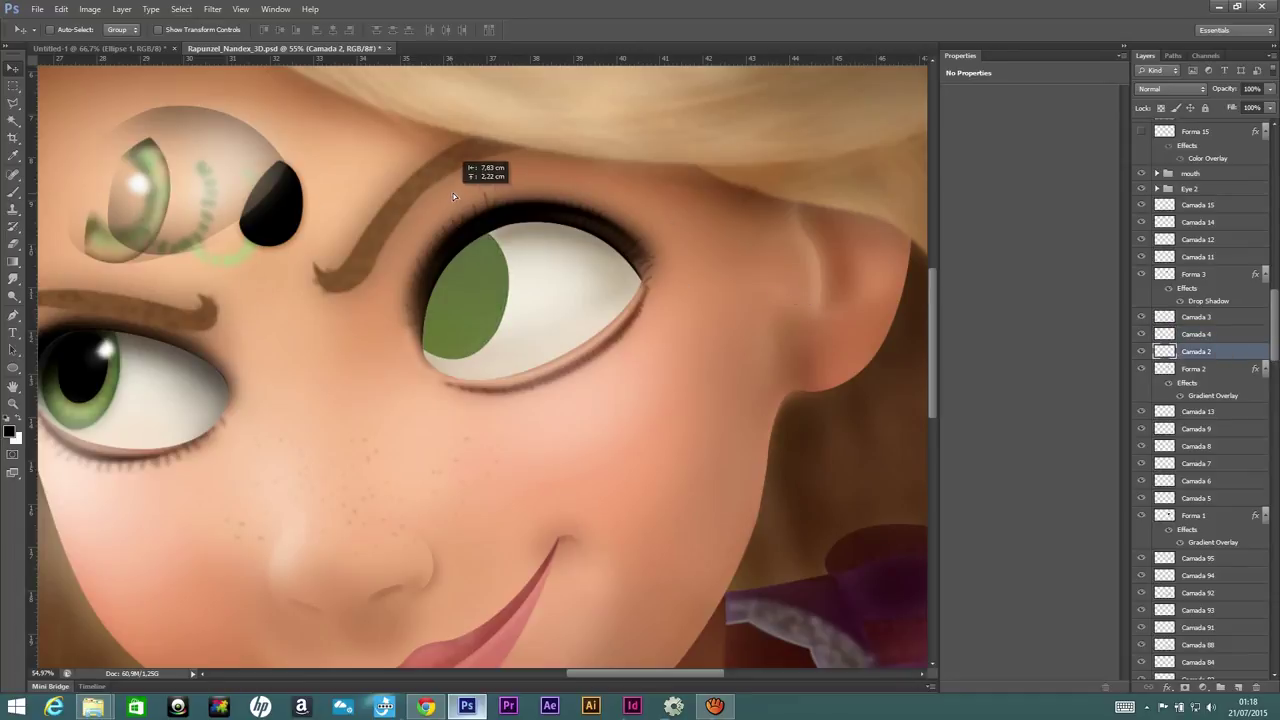
left_click(1225, 372)
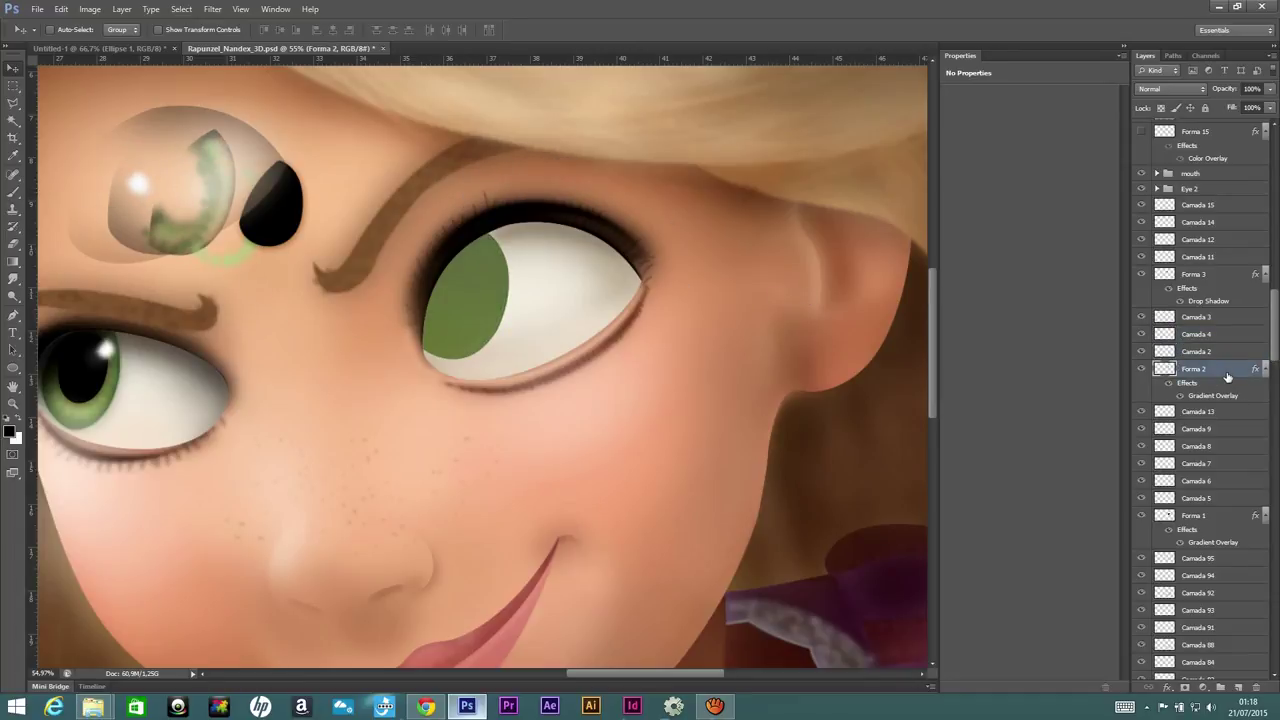
left_click_drag(520, 238, 340, 158)
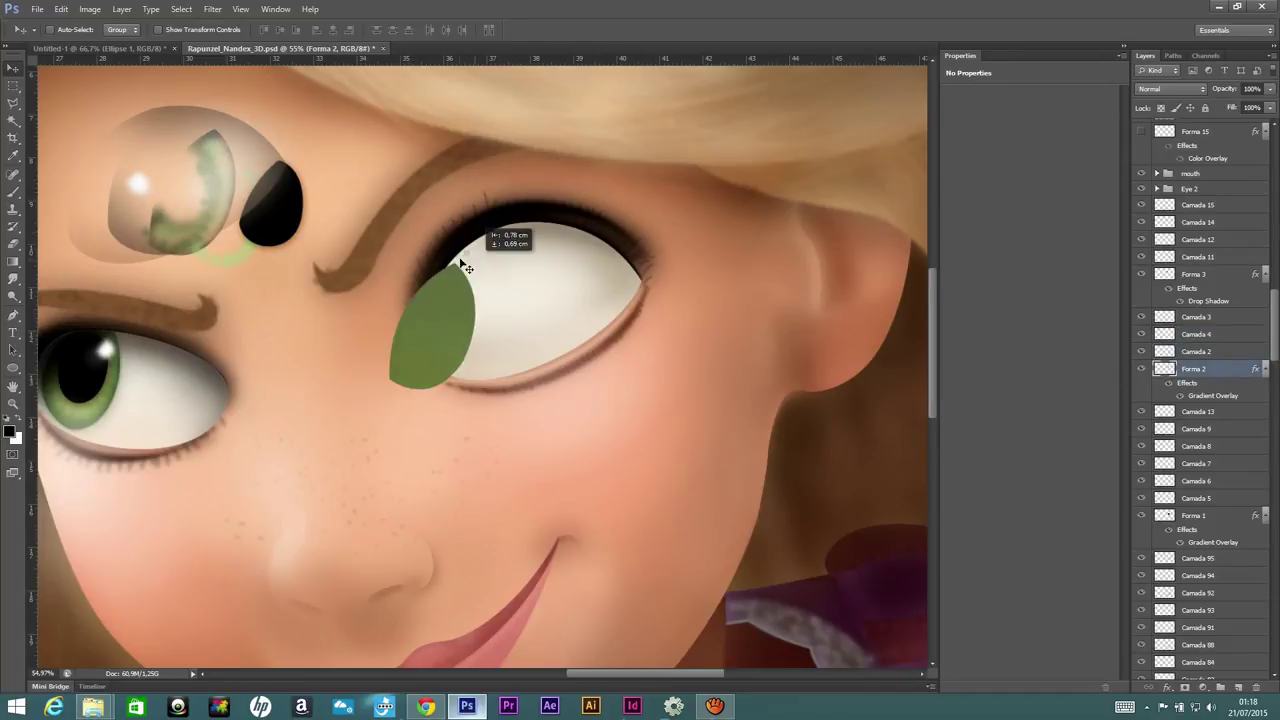
- Move Camada 9, 7, 6, 5 and the Forma 1 eye white up toward the brow
left_click(1210, 413)
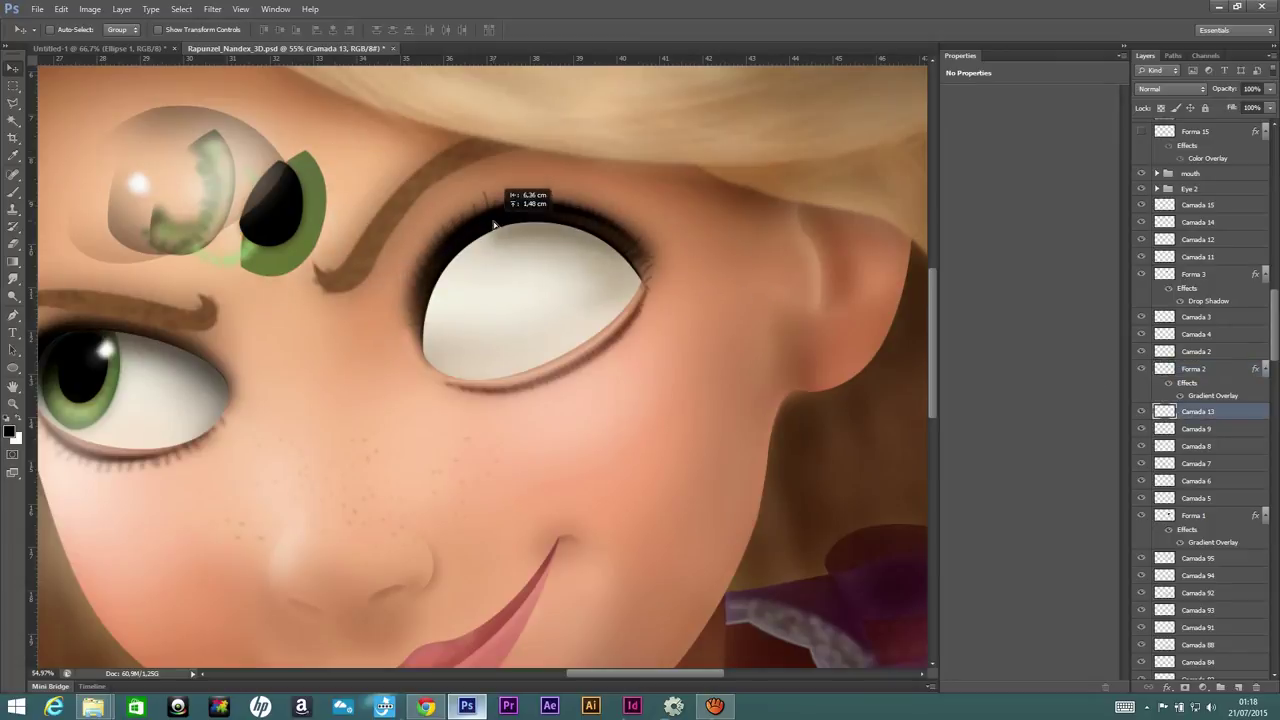
left_click(1200, 429)
left_click_drag(760, 286, 375, 197)
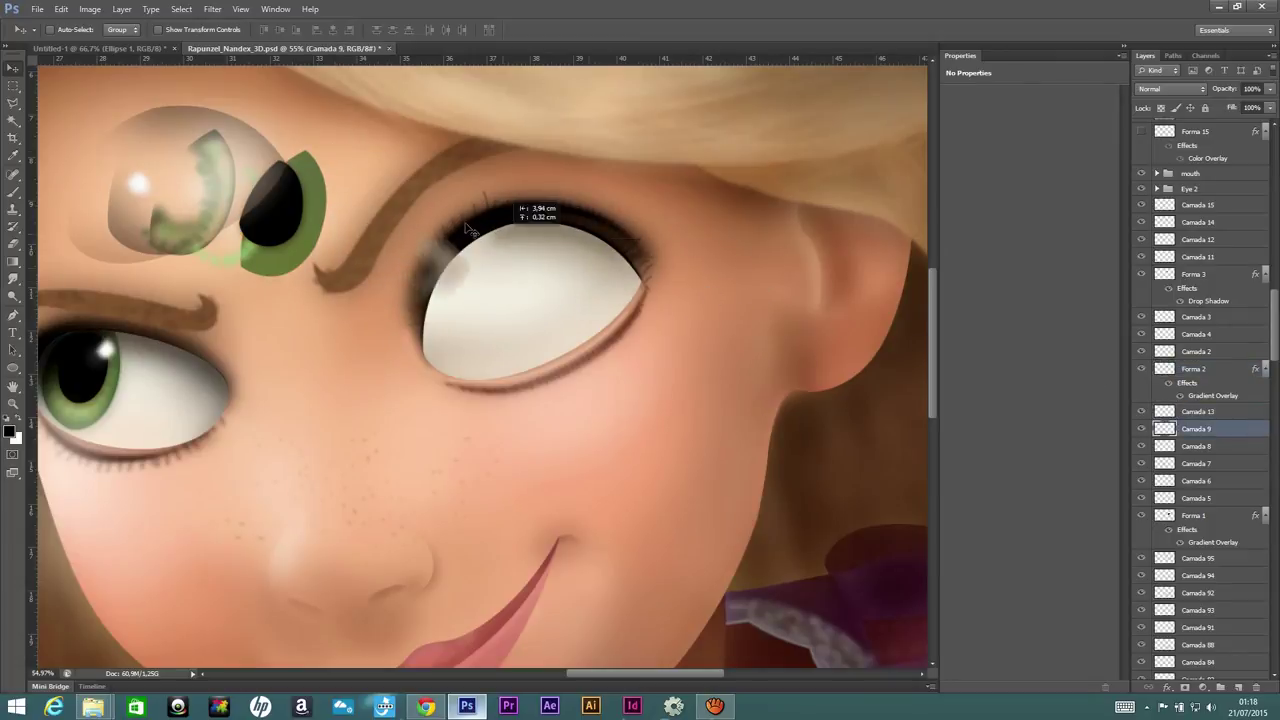
left_click(870, 357, "ctrl")
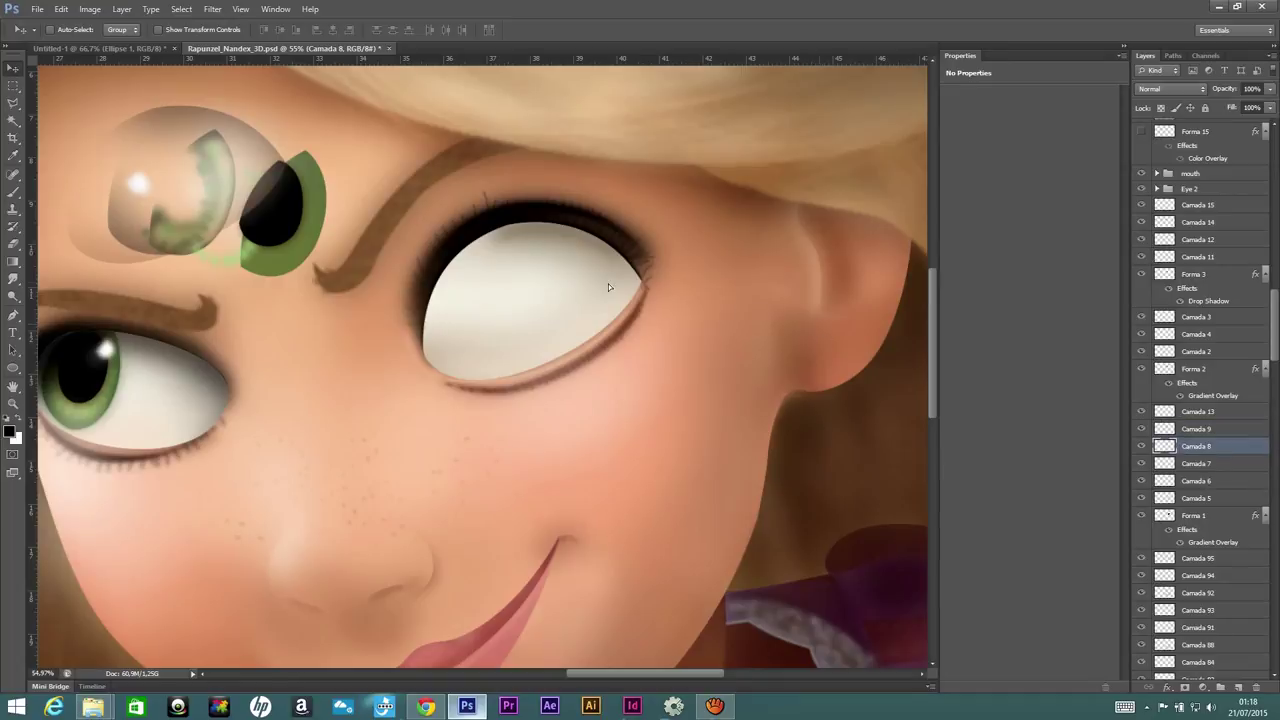
left_click(858, 331, "ctrl")
mouse_move(790, 309)
left_mouse_down()
mouse_move(394, 223)
mouse_move(380, 195)
left_mouse_up()
left_click(1195, 481)
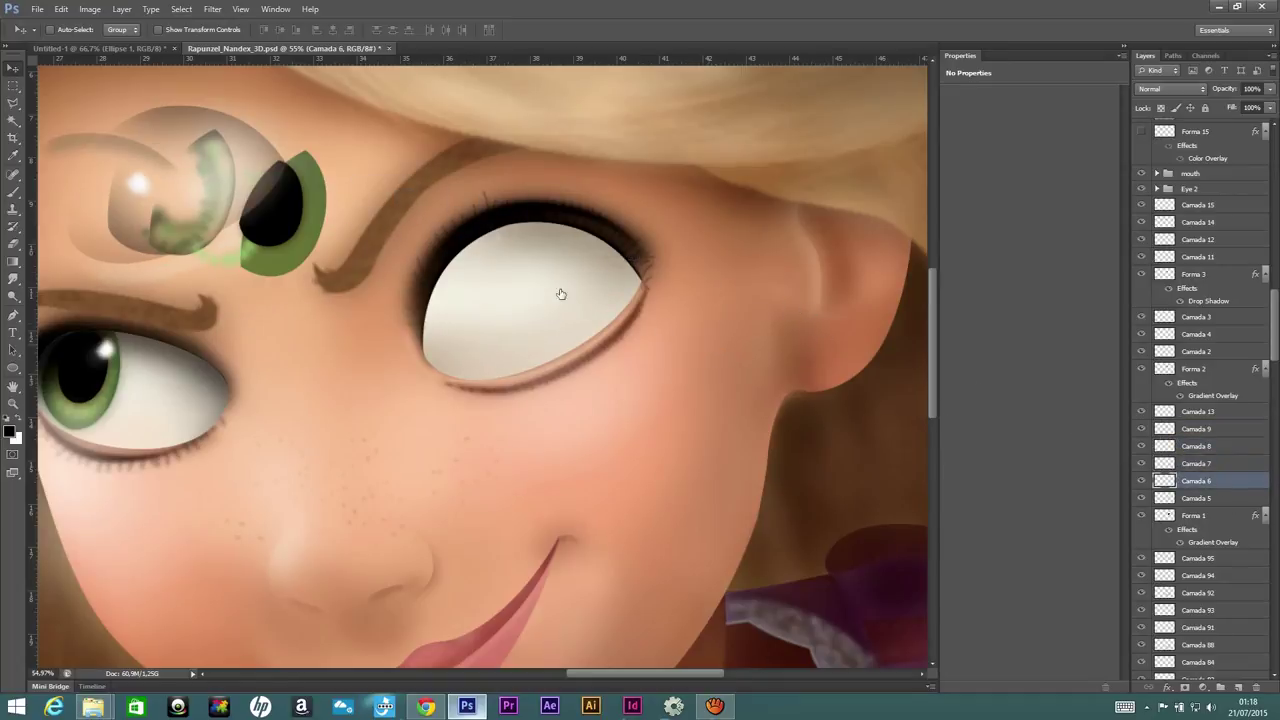
left_click_drag(592, 300, 480, 252)
left_click(1232, 498)
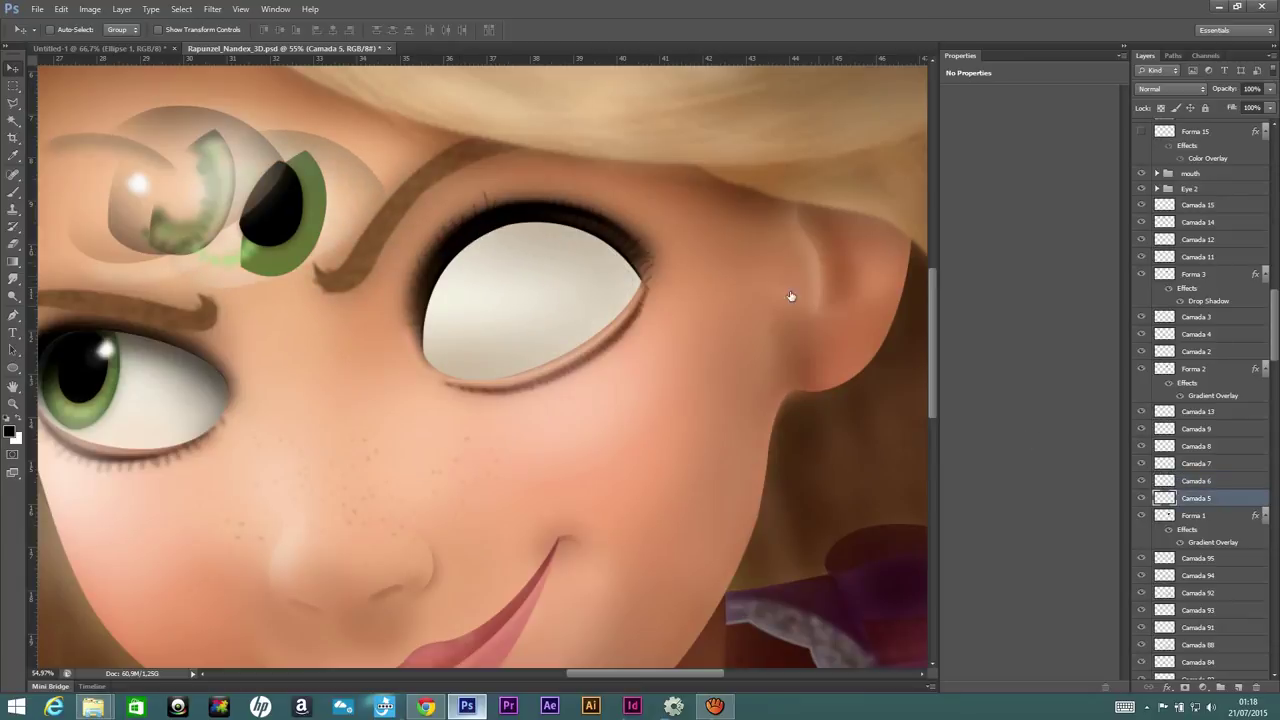
left_click_drag(595, 250, 403, 178)
left_click(1193, 515)
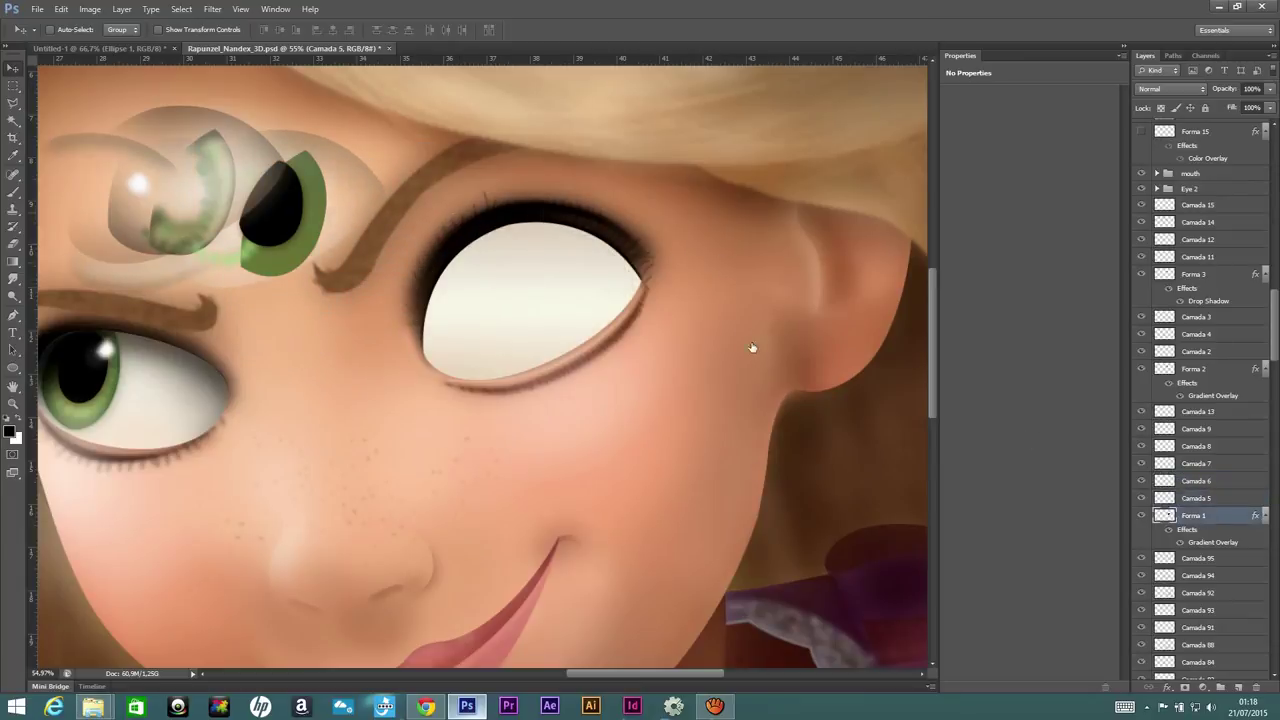
left_click_drag(491, 257, 431, 214)
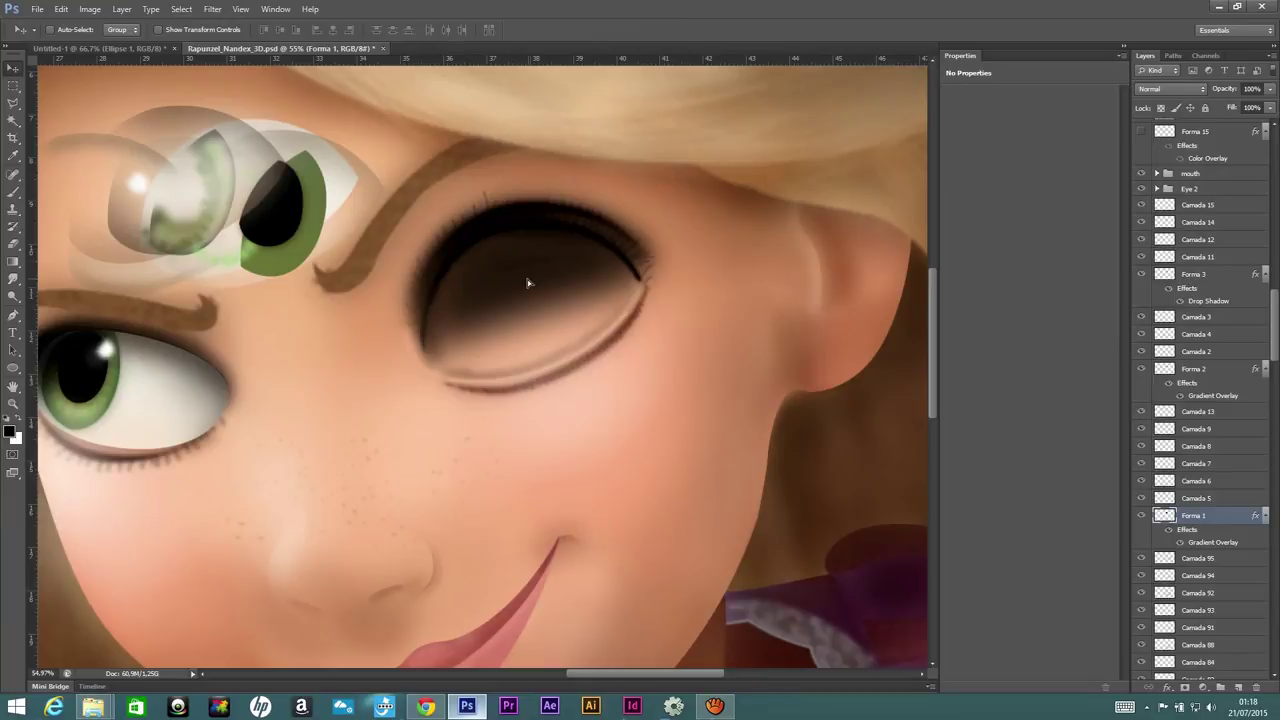
scroll(519, 275, "down", 2)
- Pick the Brush tool and sample brown 74452b from the face as foreground colour
scroll(439, 501, "up", 1)
scroll(439, 501, "up", 2)
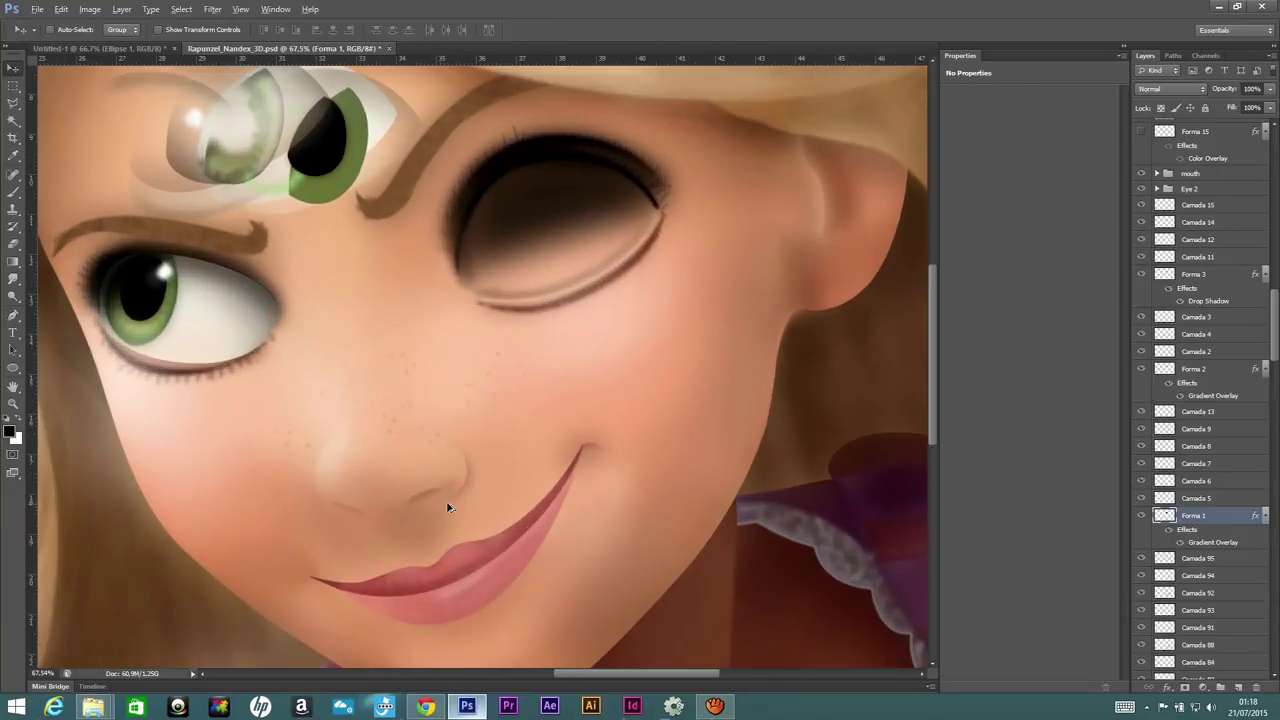
scroll(490, 481, "up", 2)
key("alt")
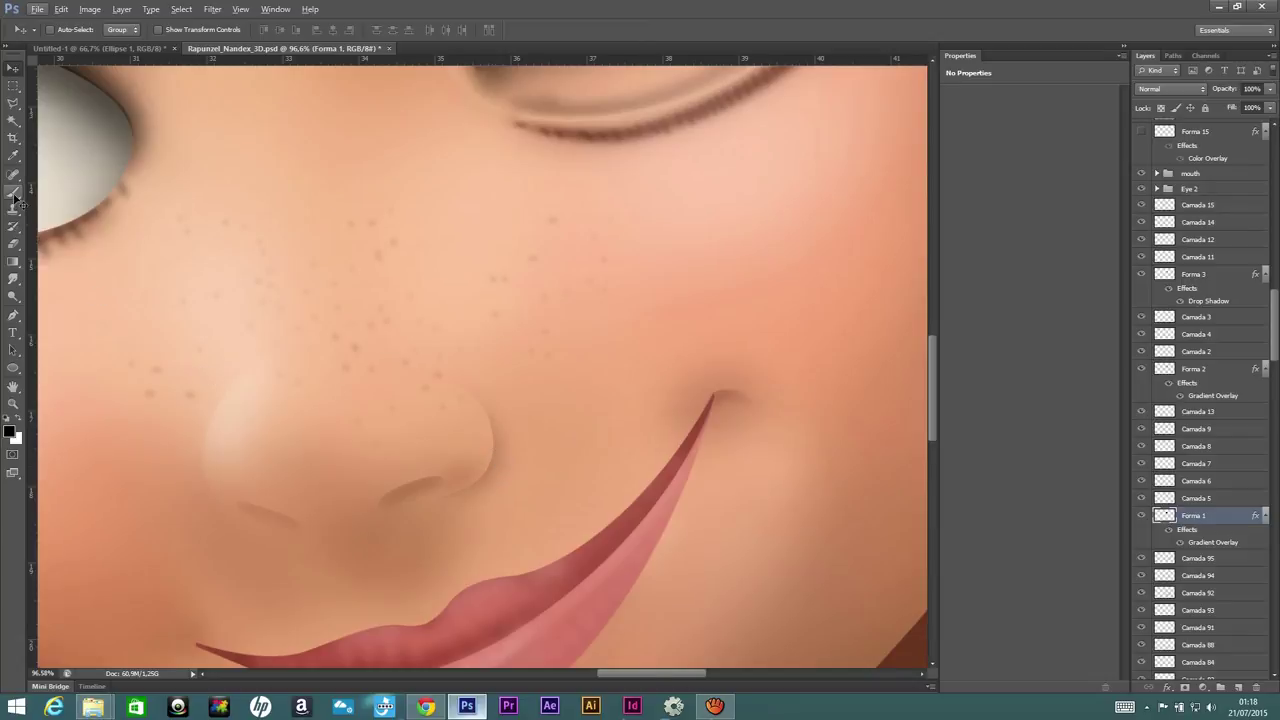
key("b")
left_click(8, 433)
left_click(649, 400)
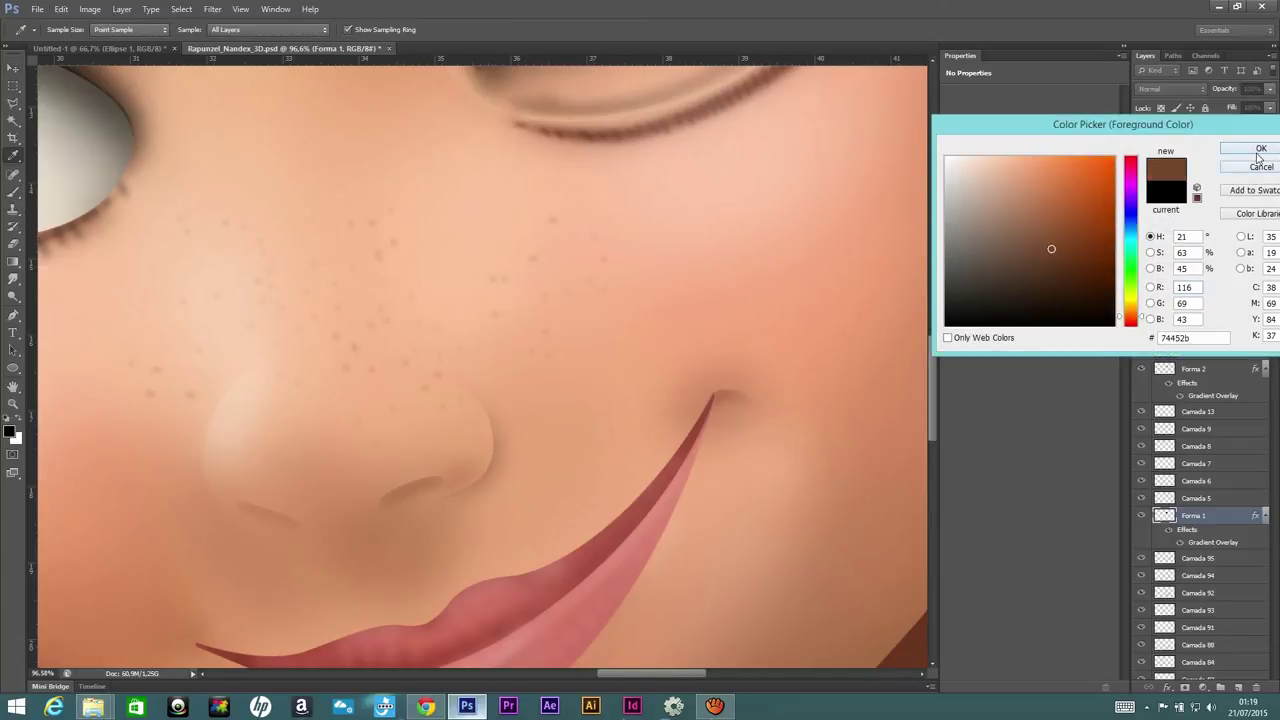
left_click(1260, 148)
- Paint a dark brown stroke on the cheek in a new layer
left_click(1238, 688)
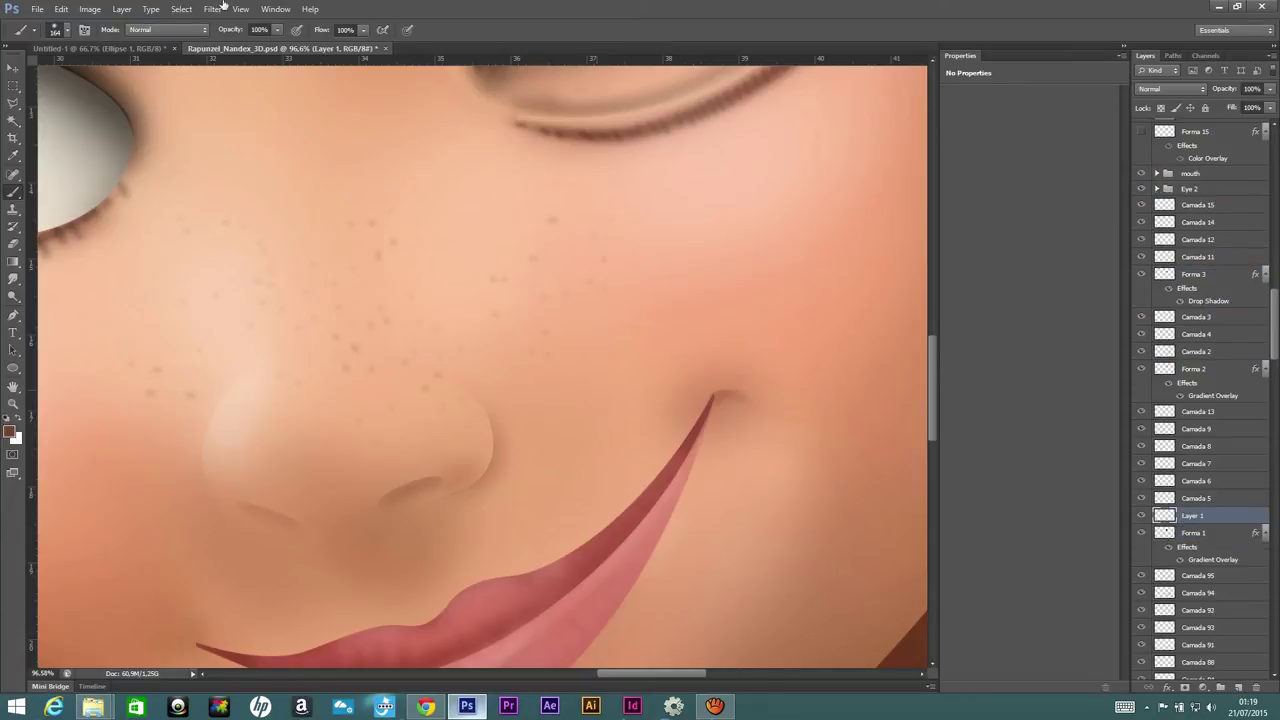
left_click(67, 33)
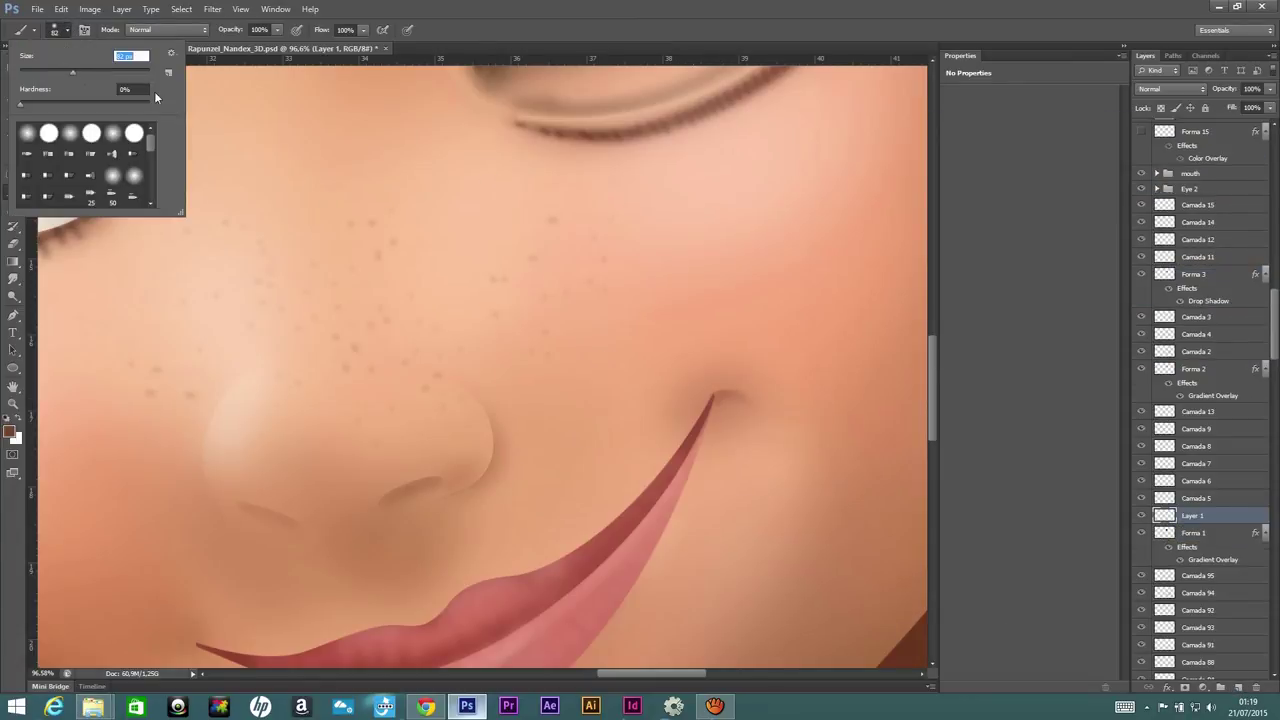
key("Return")
mouse_move(651, 218)
left_mouse_down()
mouse_move(662, 295)
mouse_move(645, 318)
left_mouse_up()
- Apply a Gaussian Blur of about 69 px to the brown stroke
left_click(212, 9)
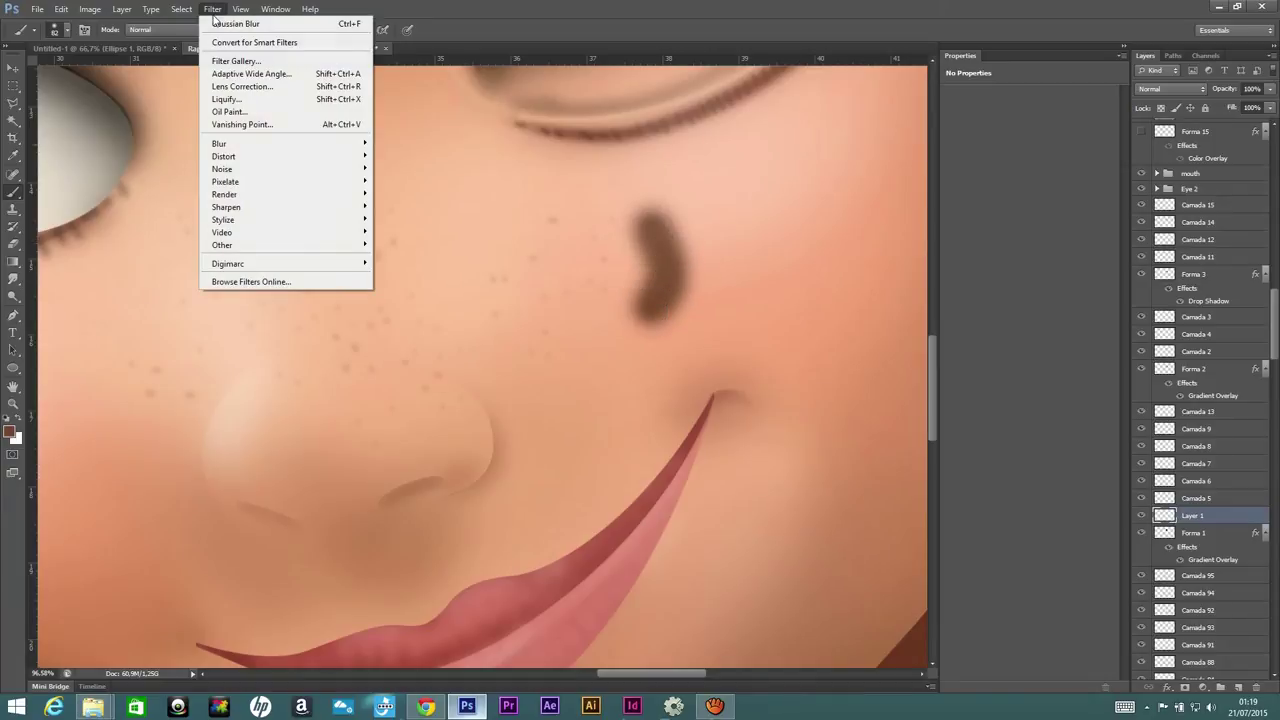
mouse_move(219, 143)
left_click(150, 238)
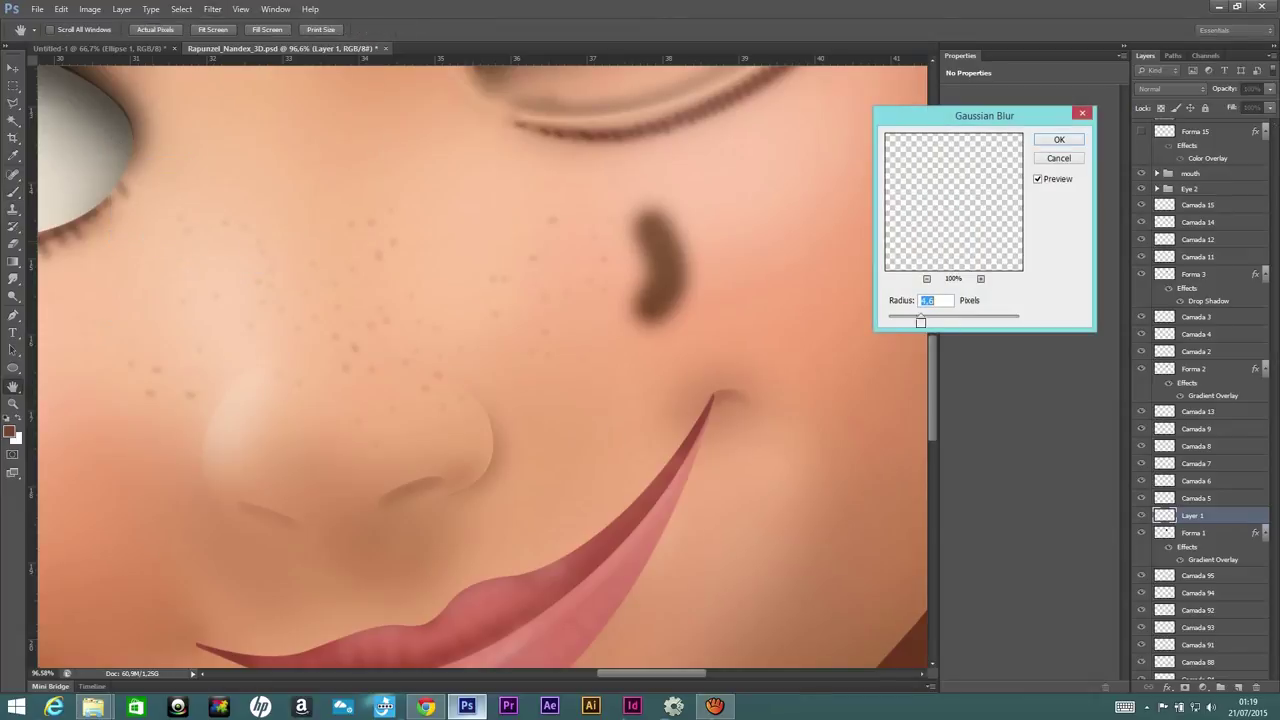
left_click_drag(940, 318, 976, 318)
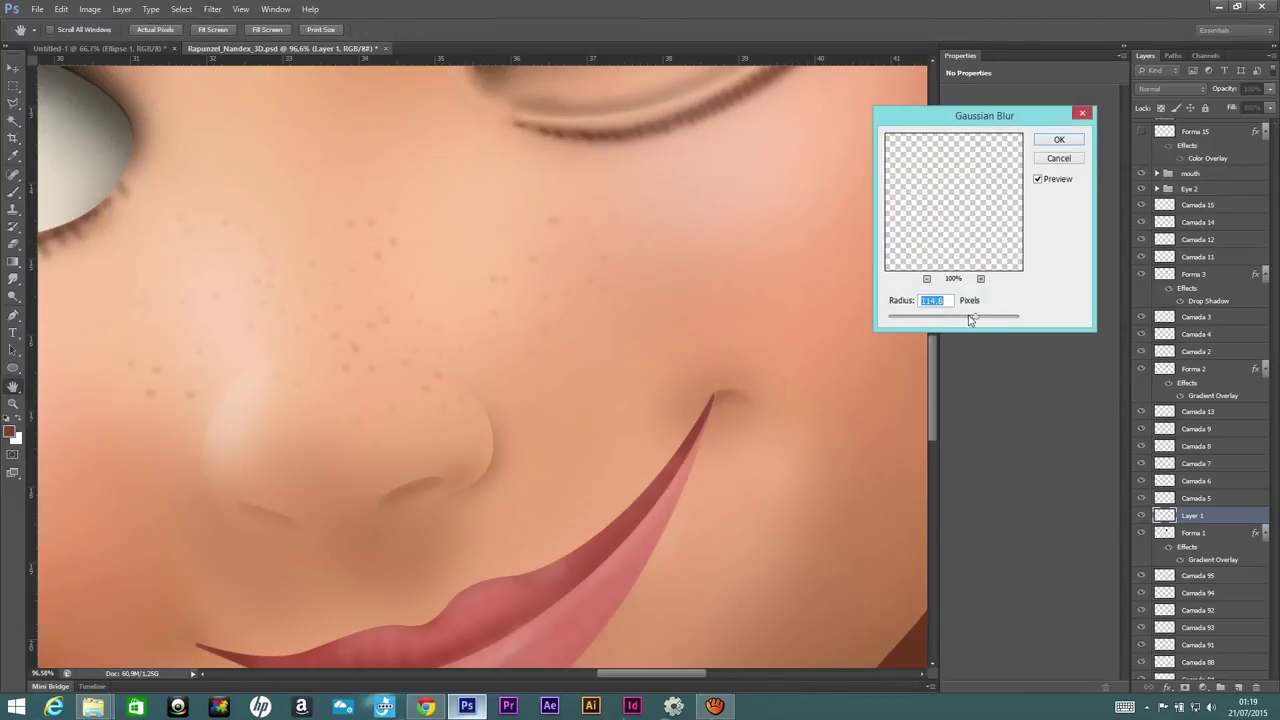
left_click_drag(966, 320, 963, 320)
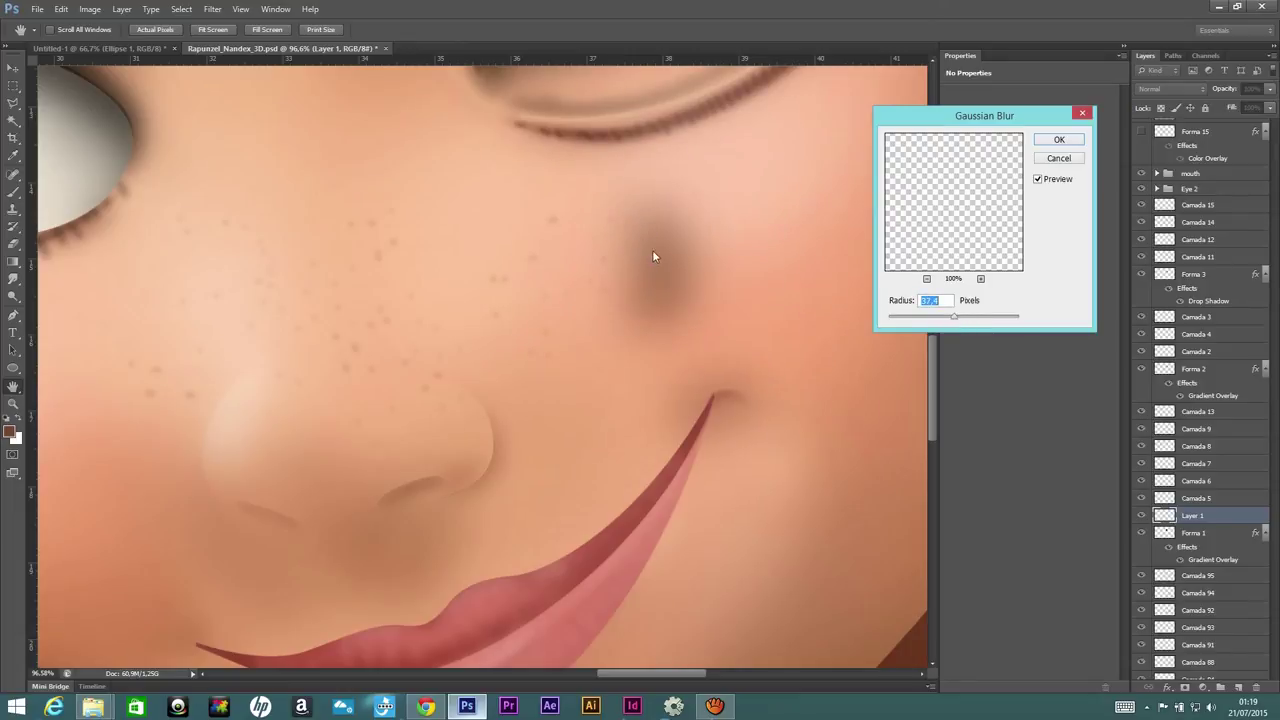
left_click(1062, 140)
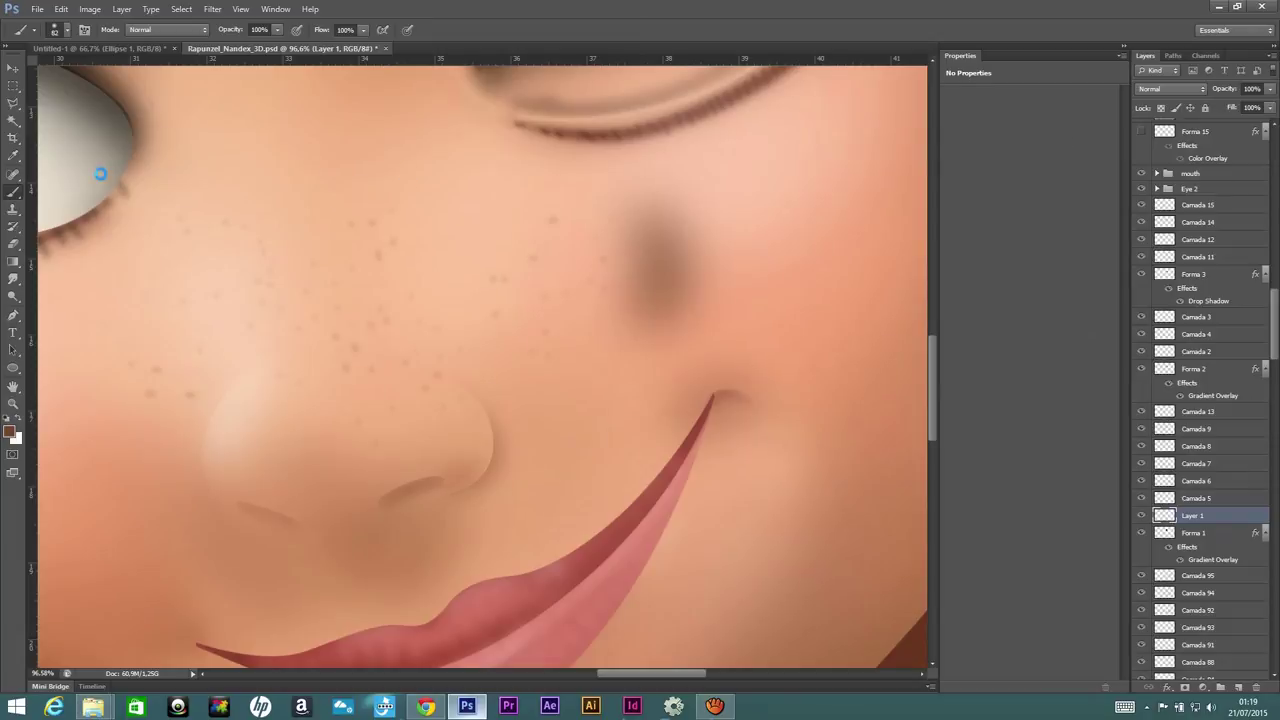
- Draw a closed Pen path around the cheek shadow in Path mode
left_click(14, 316)
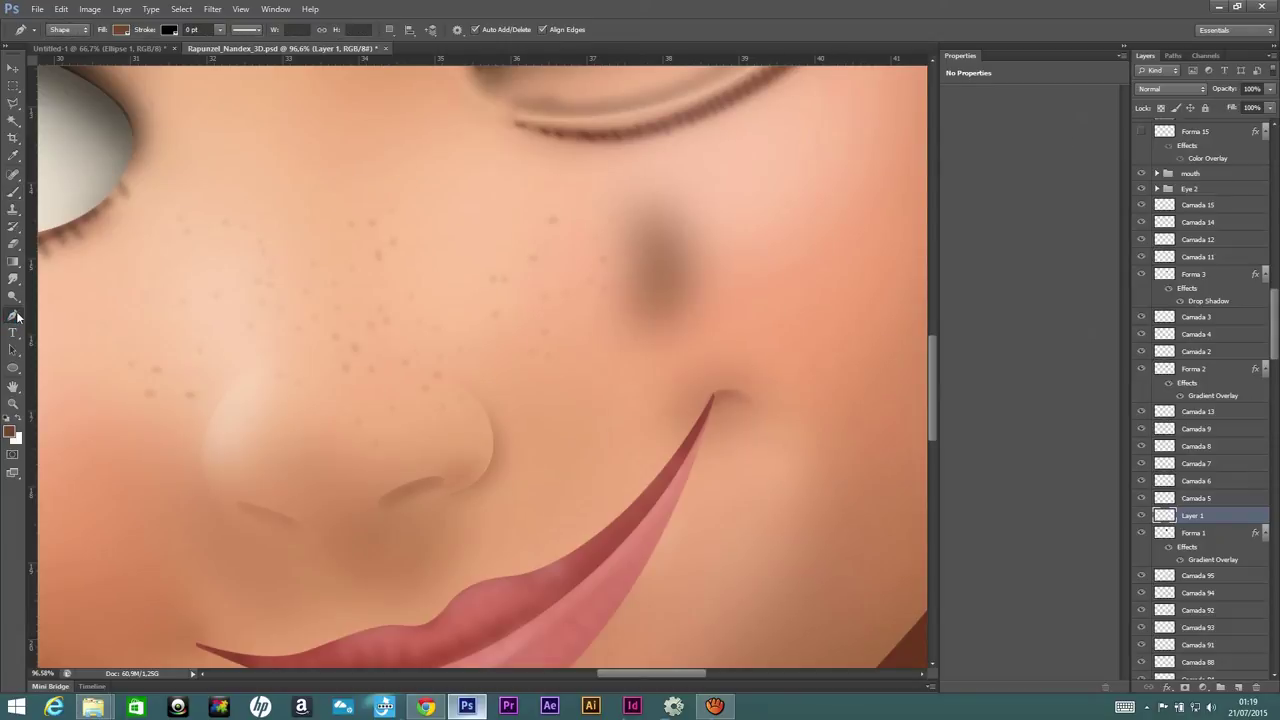
left_click(79, 29)
left_click(60, 52)
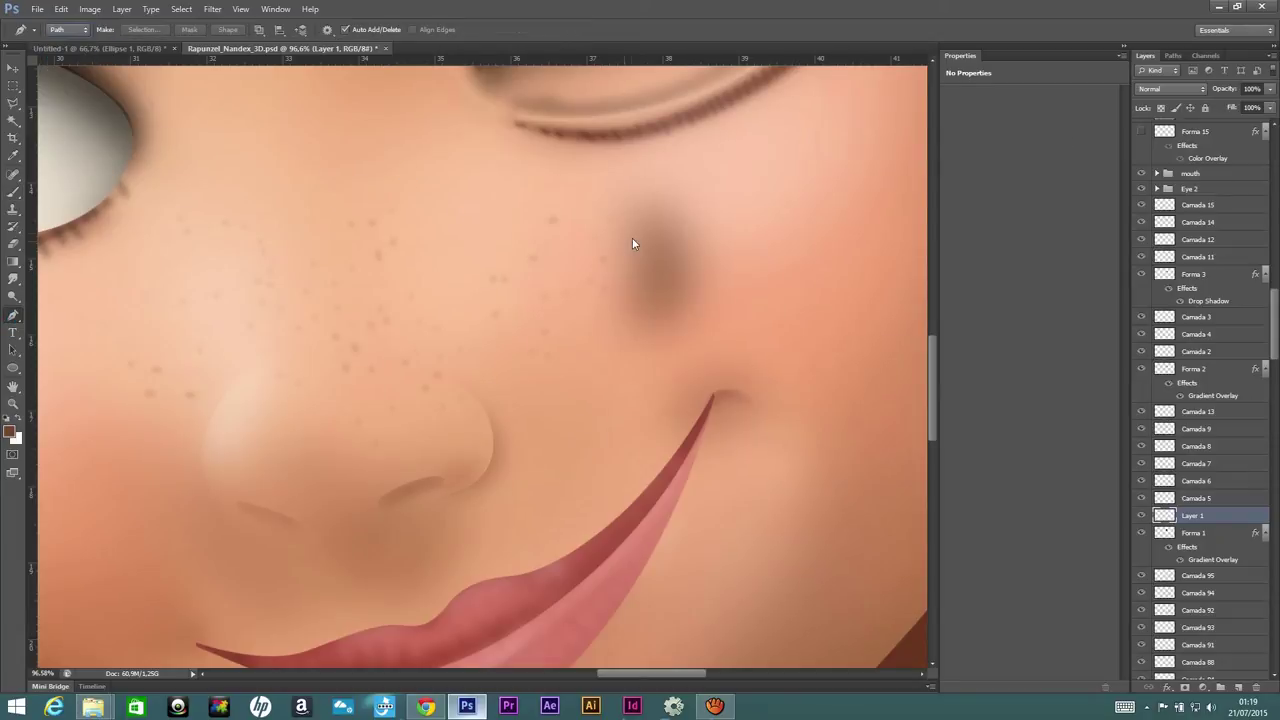
left_click(641, 175)
left_click_drag(565, 368, 392, 402)
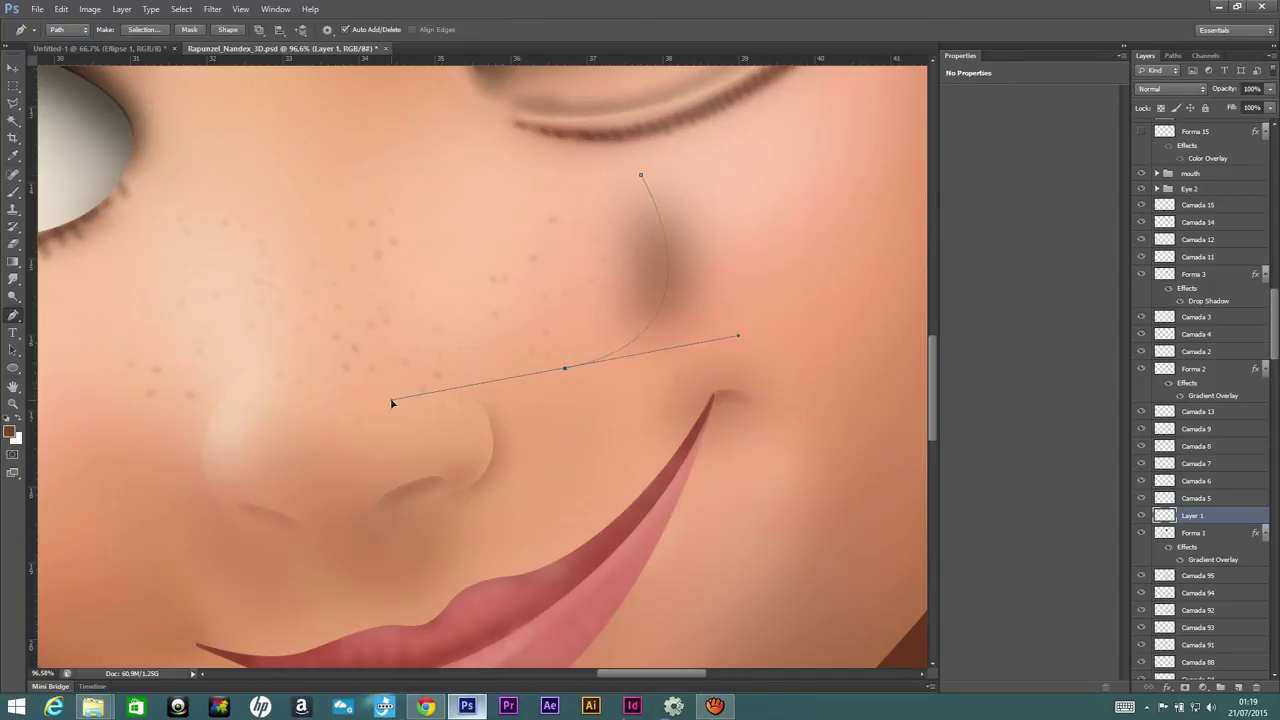
left_click(352, 263)
left_click(575, 145)
left_click(641, 175)
- Delete the shadow inside the path selection, deselect, and shift the trimmed shadow right
left_click(1173, 55)
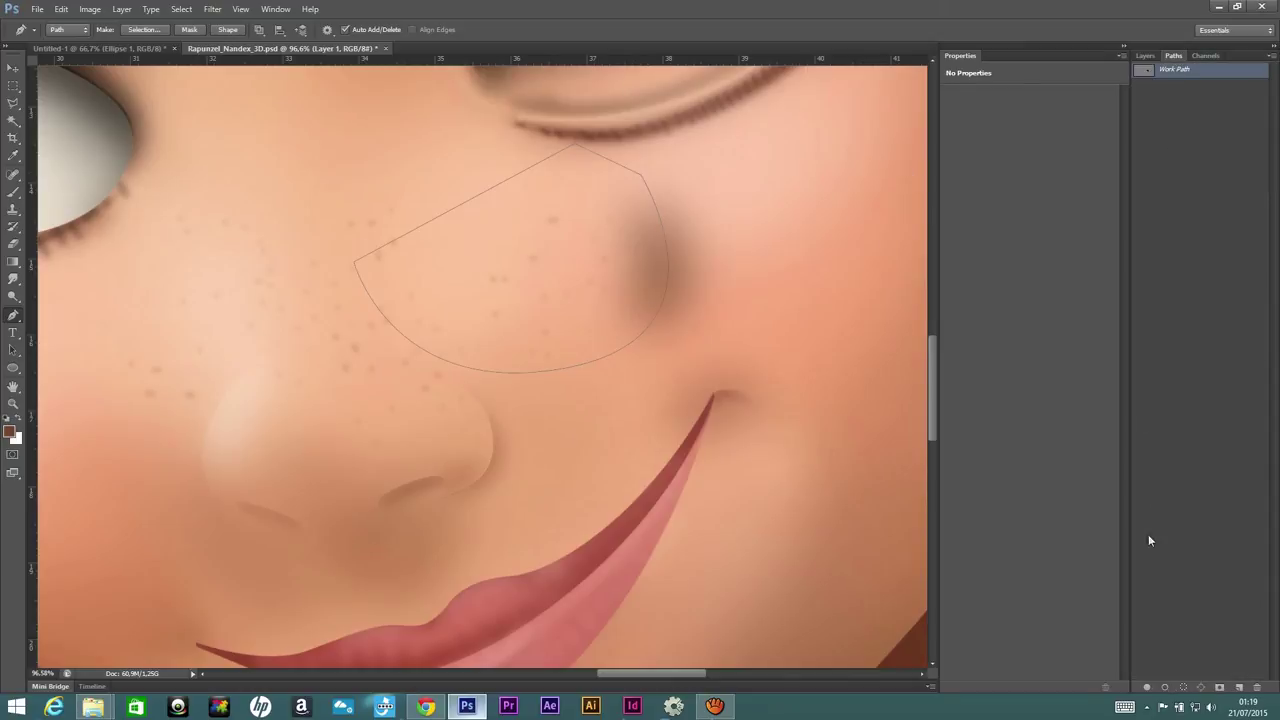
left_click(1183, 688)
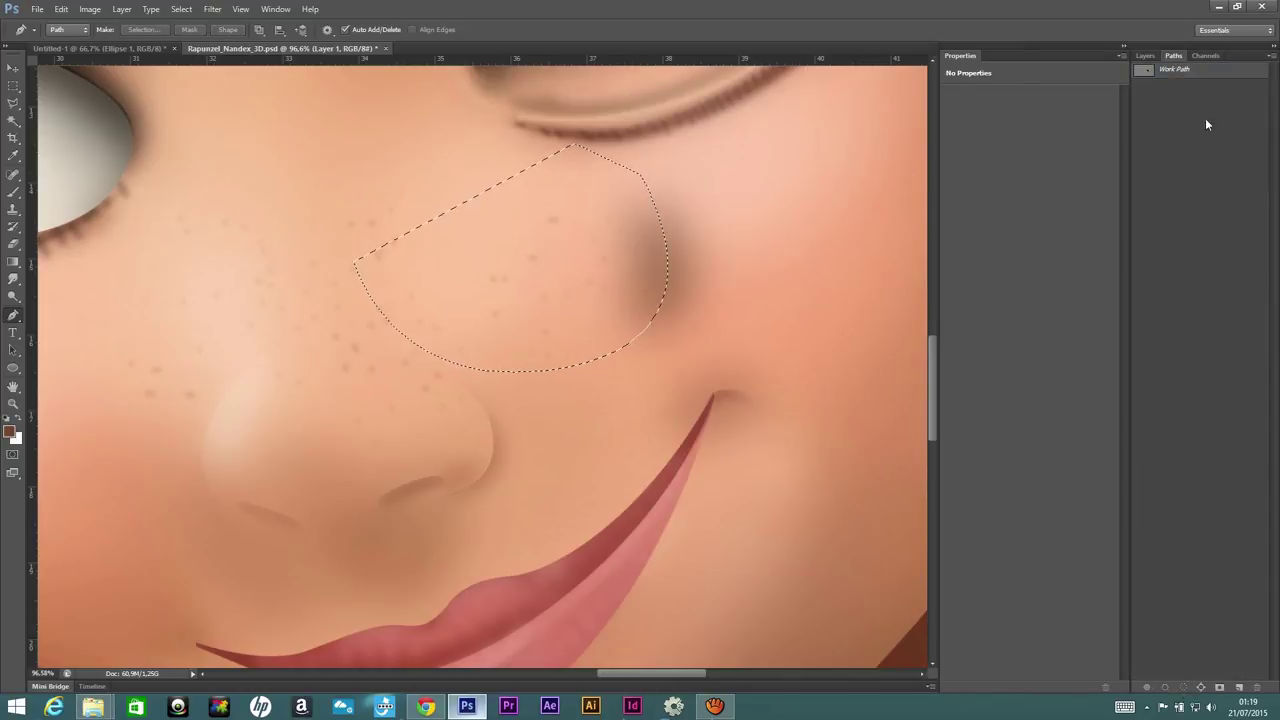
left_click(1150, 55)
key("Delete")
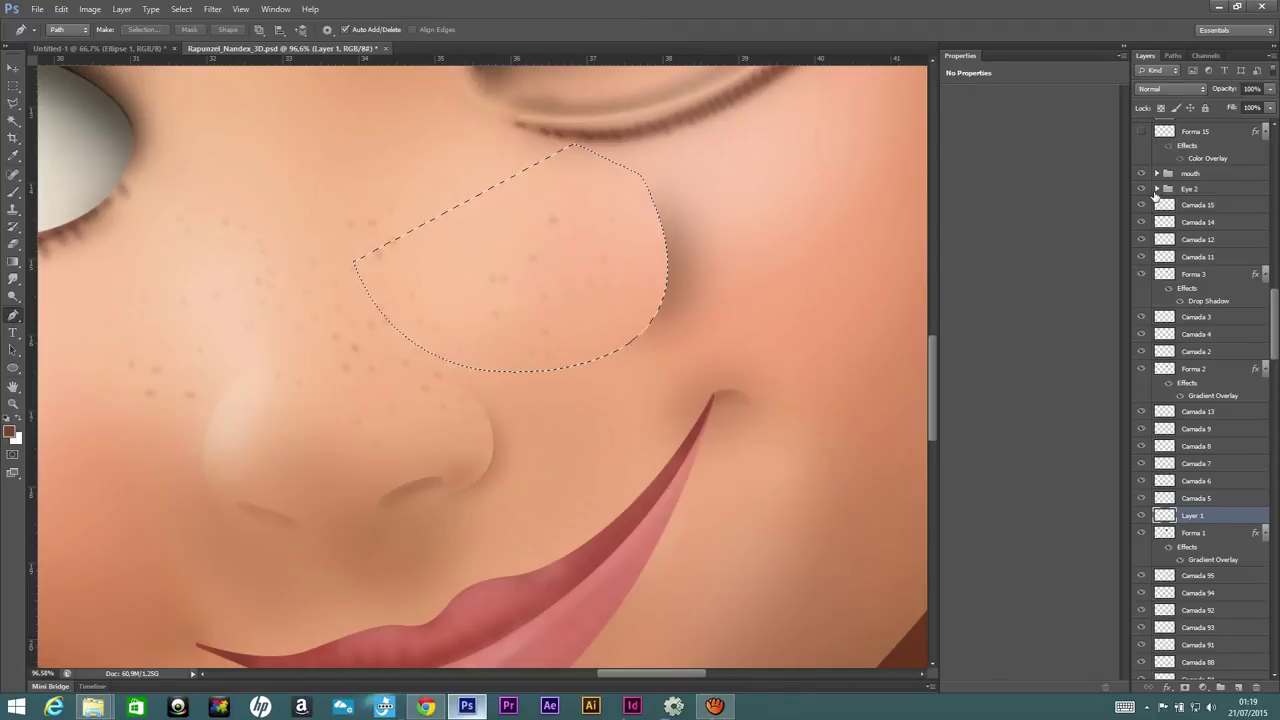
key("ctrl+d")
left_click(13, 67)
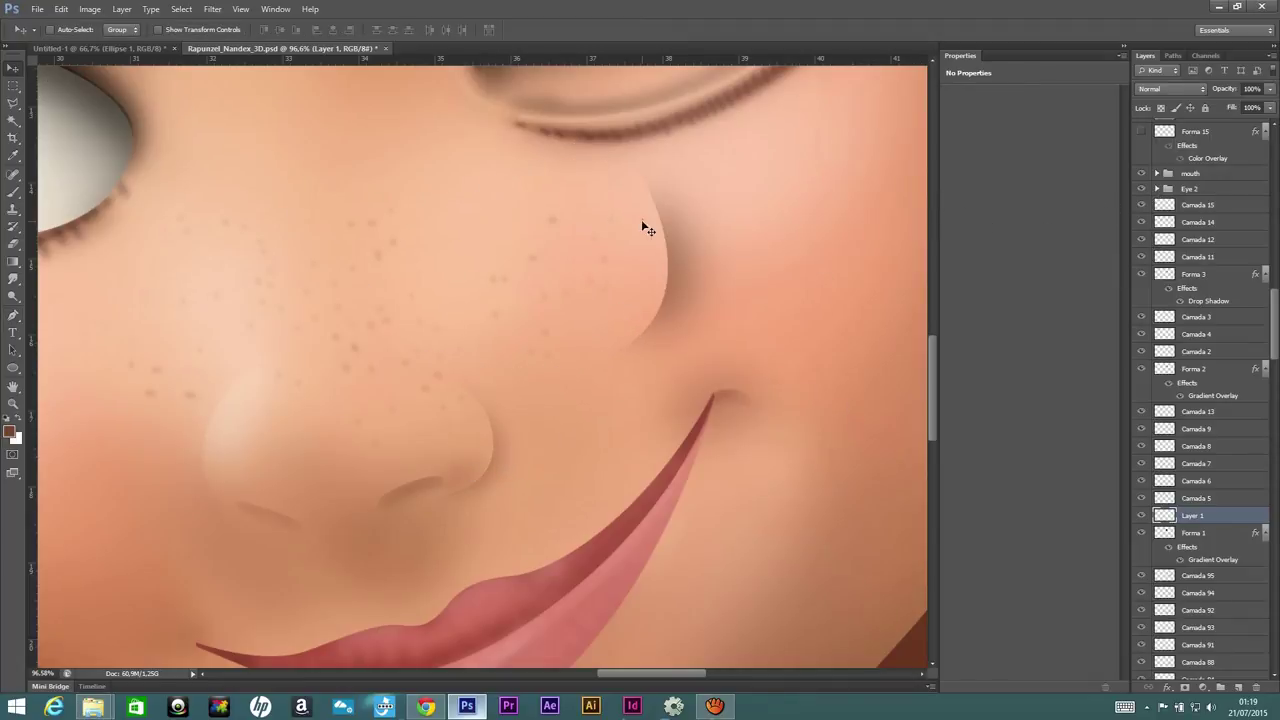
left_click_drag(648, 229, 451, 477)
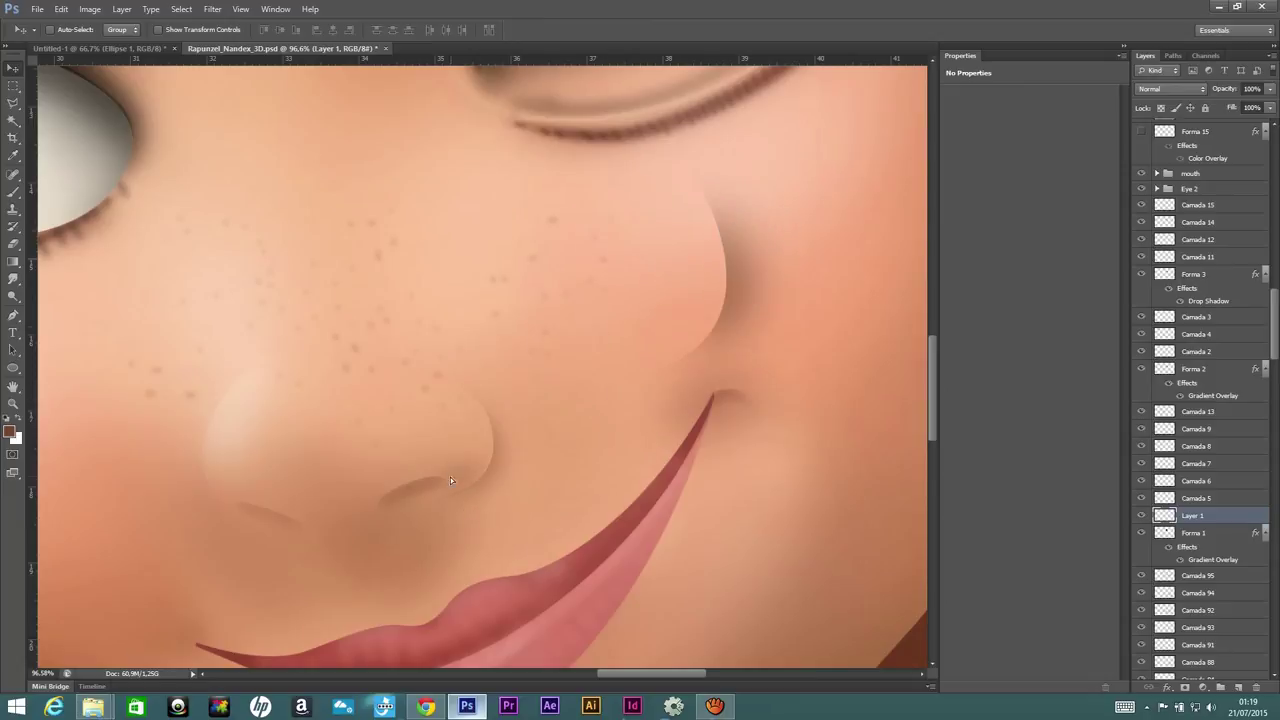
- Test-move the Camada 88, Camada 62 nostril and Camada 95 shading shapes
left_click(500, 452, "ctrl")
mouse_move(528, 446)
left_mouse_down()
mouse_move(595, 322)
mouse_move(497, 446)
left_mouse_up()
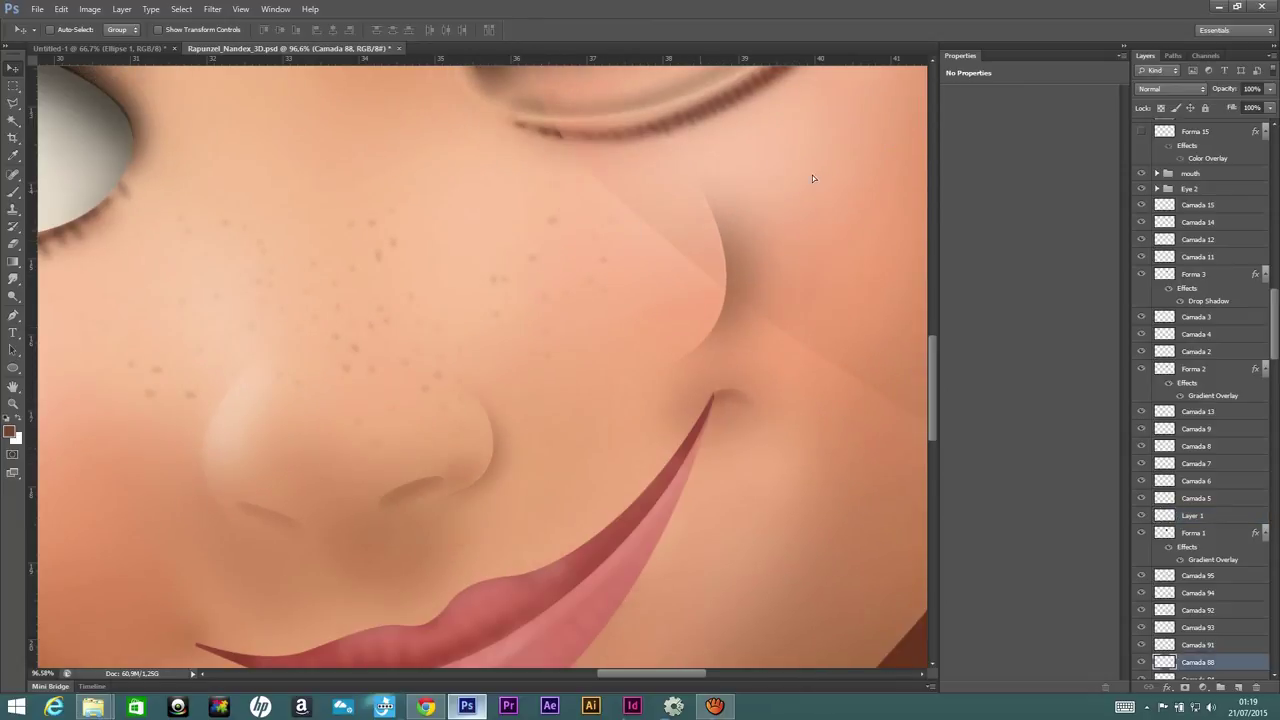
left_click(497, 450, "ctrl")
left_click_drag(531, 463, 680, 331)
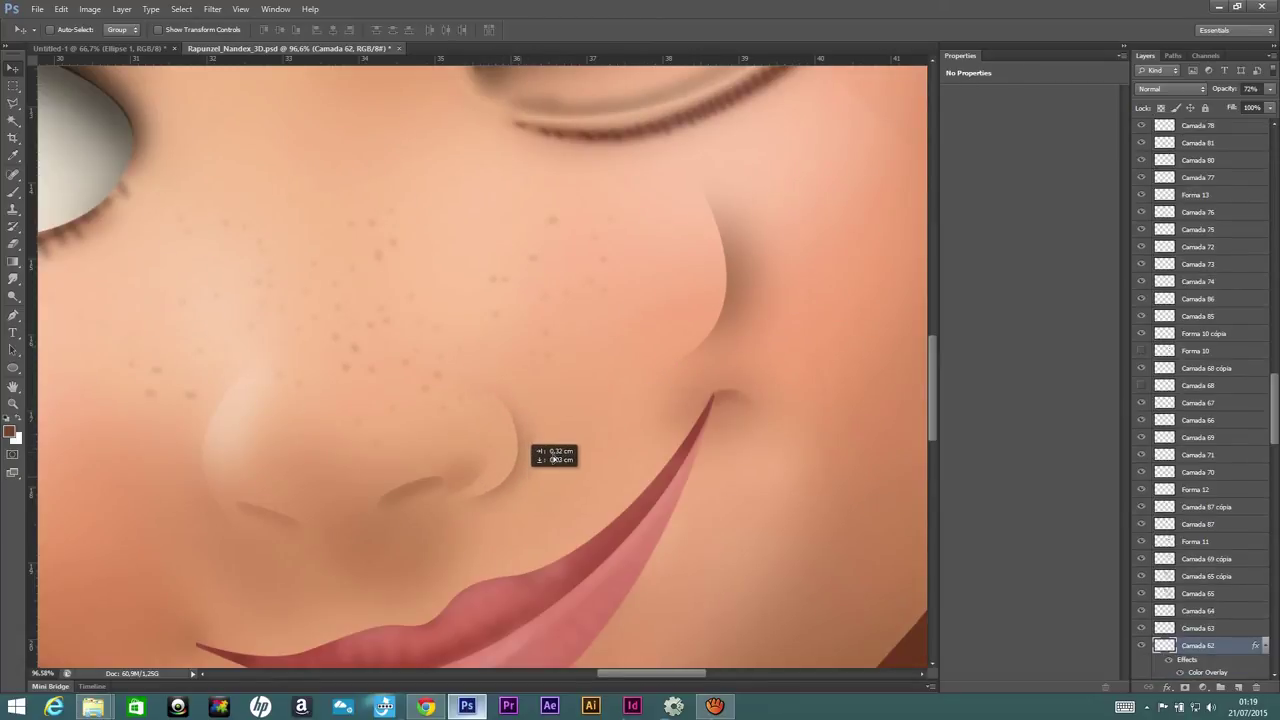
left_click_drag(613, 382, 470, 468)
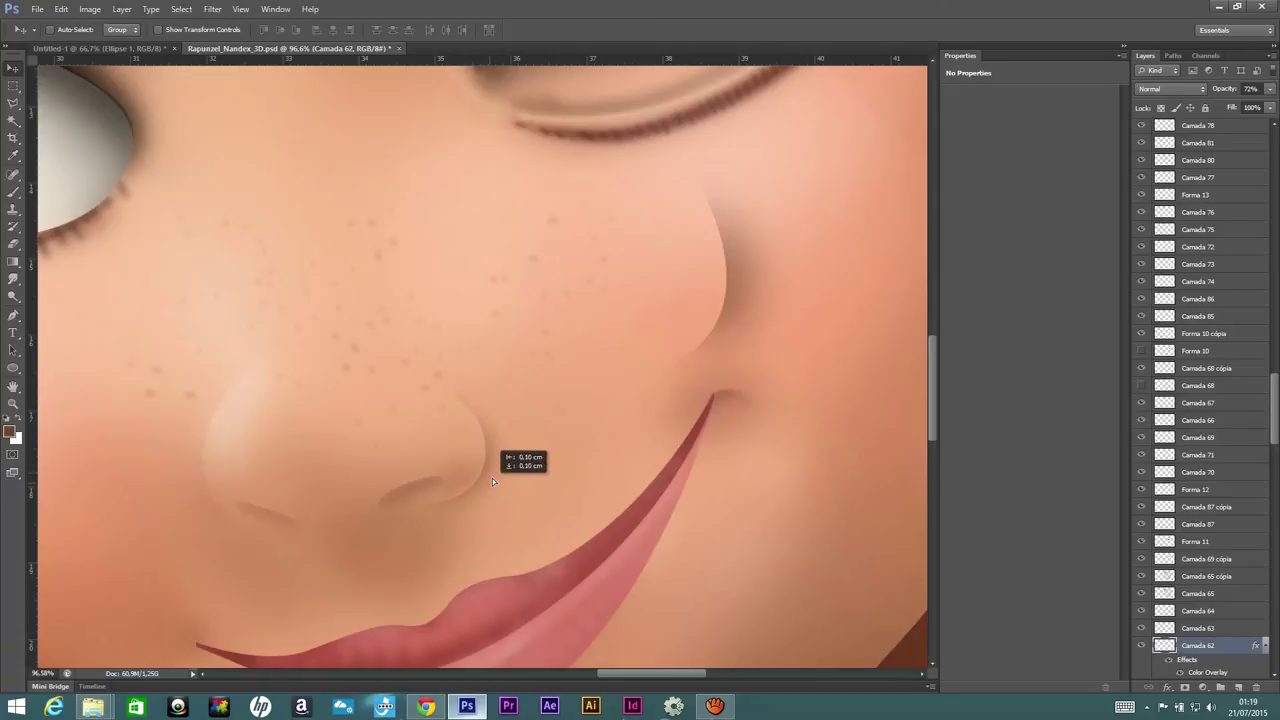
left_click(254, 420, "ctrl")
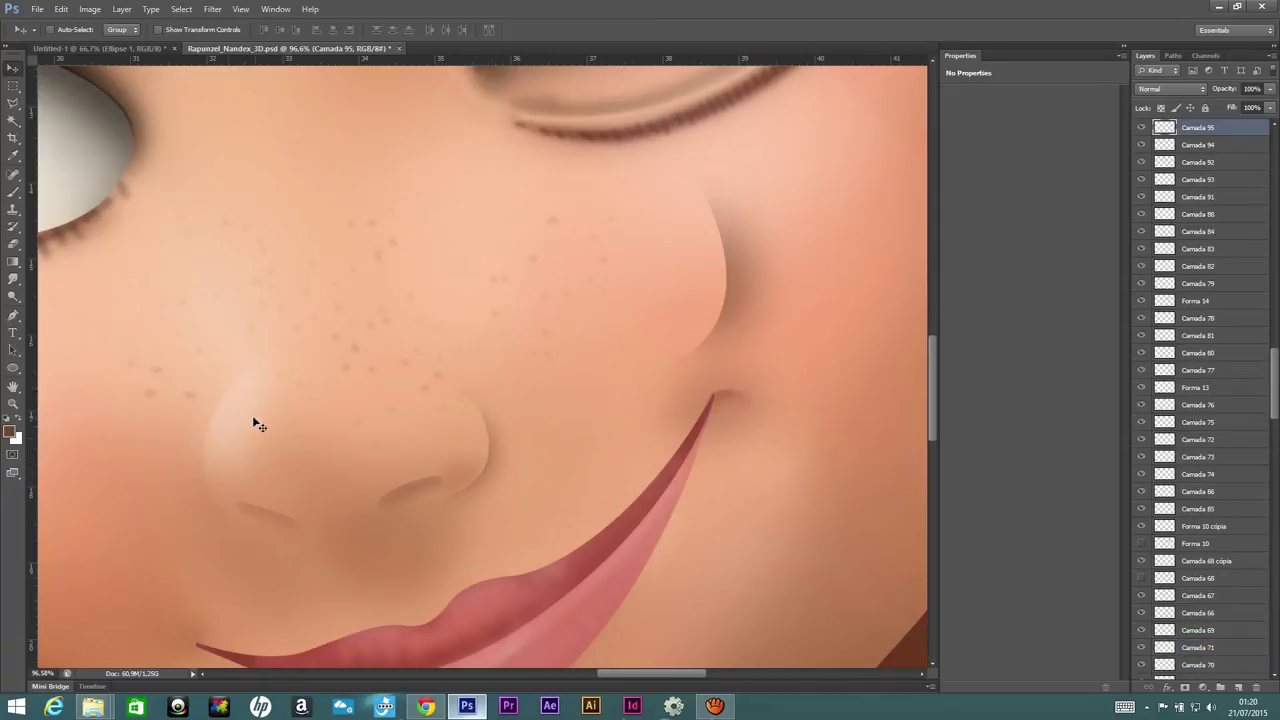
mouse_move(330, 393)
left_mouse_down()
mouse_move(829, 280)
mouse_move(371, 389)
left_mouse_up()
mouse_move(782, 301)
left_mouse_down()
mouse_move(290, 423)
mouse_move(391, 371)
mouse_move(823, 344)
mouse_move(752, 370)
left_mouse_up()
- Reposition Camada 91, 65 cópia and 65, and raise the Camada 56 nose highlight
left_click(240, 429, "ctrl")
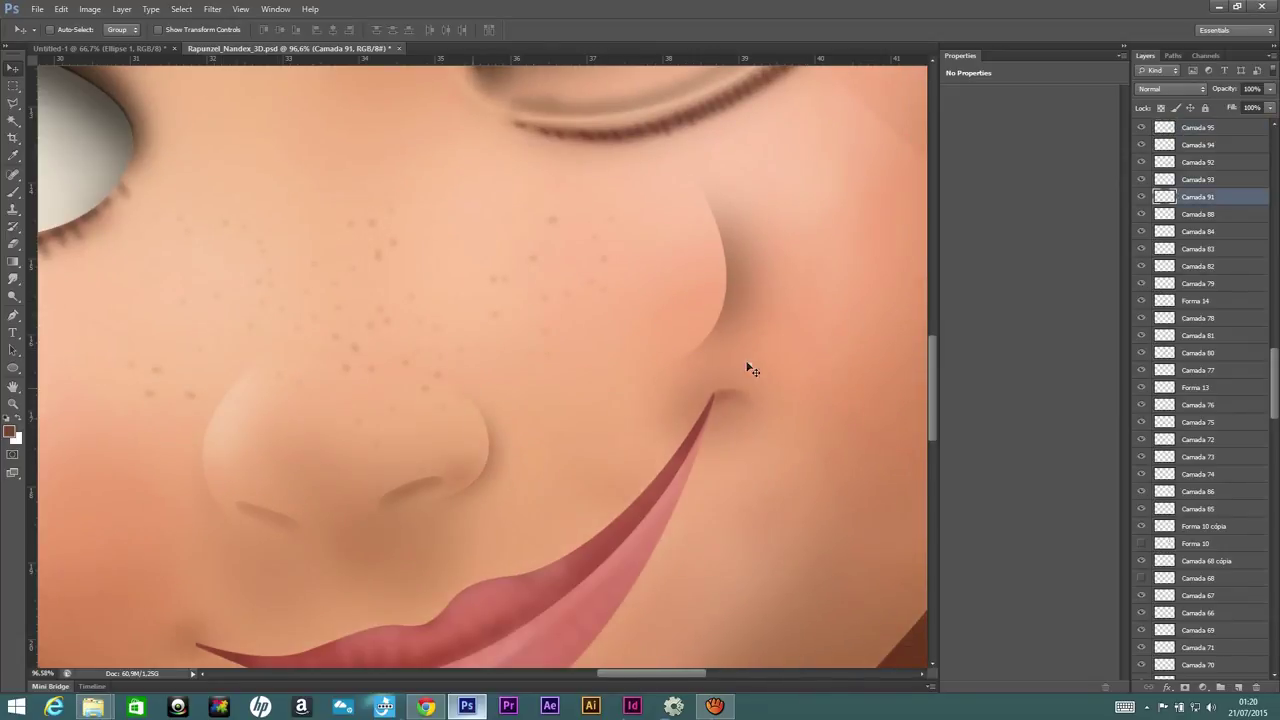
left_click(229, 430, "ctrl")
left_click_drag(254, 429, 894, 291)
left_click_drag(612, 326, 710, 290)
left_click(229, 432, "ctrl")
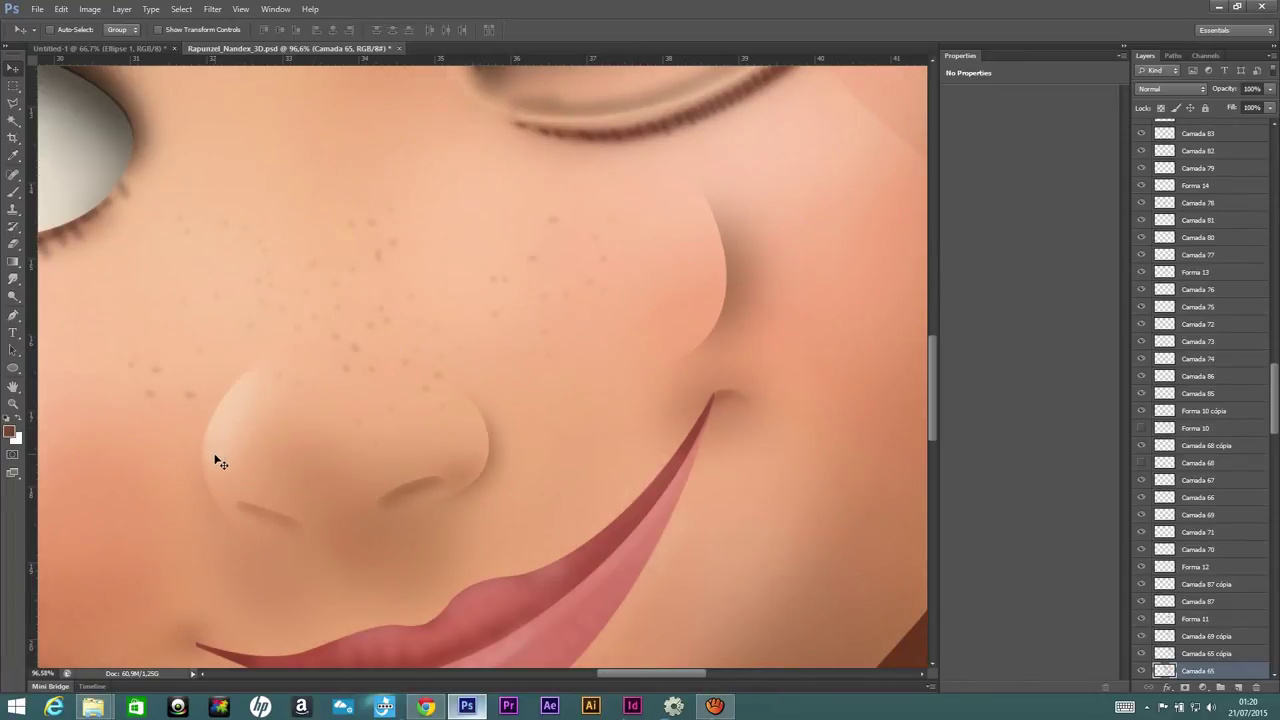
left_click_drag(260, 414, 894, 285)
left_click_drag(575, 248, 622, 269)
left_click(227, 408, "ctrl")
mouse_move(249, 409)
left_mouse_down()
mouse_move(248, 397)
mouse_move(224, 427)
mouse_move(229, 398)
left_mouse_up()
- Brush a white stroke below the left eye on a new layer
key("b")
left_click(1238, 688)
left_click(9, 431)
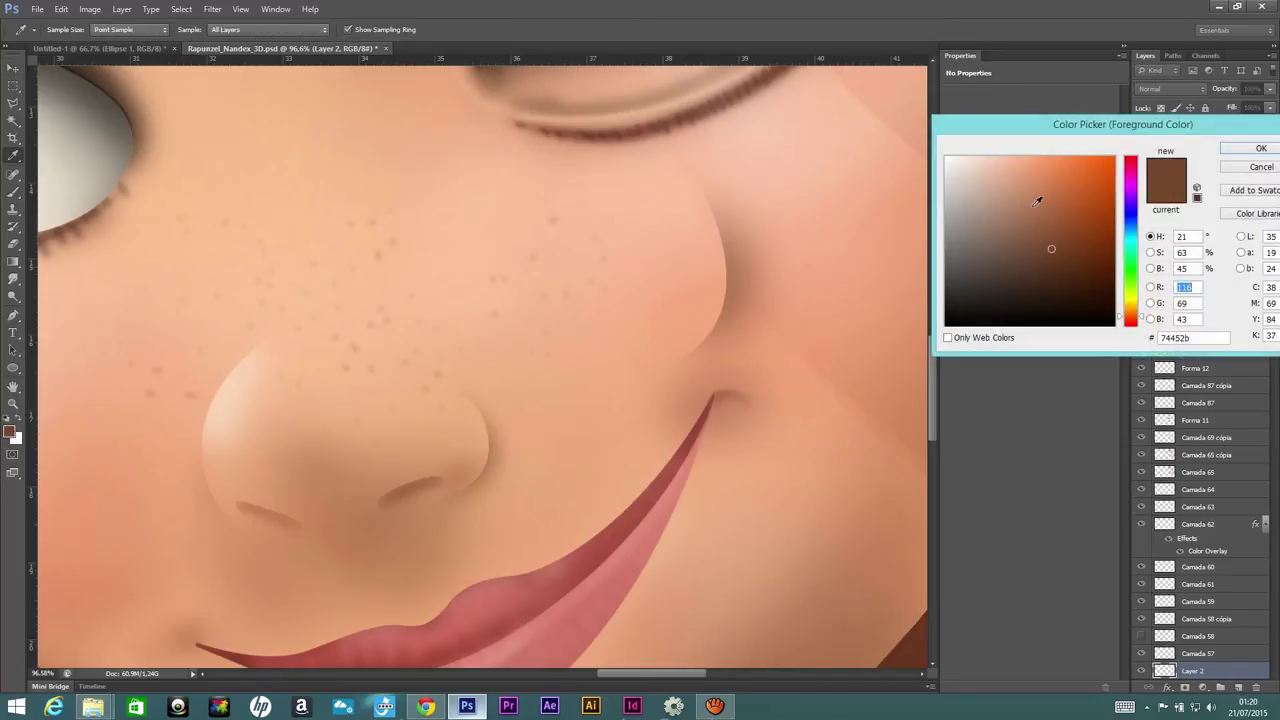
left_click_drag(1034, 203, 920, 104)
left_click(1249, 150)
mouse_move(289, 118)
left_mouse_down()
mouse_move(228, 201)
mouse_move(298, 125)
left_mouse_up()
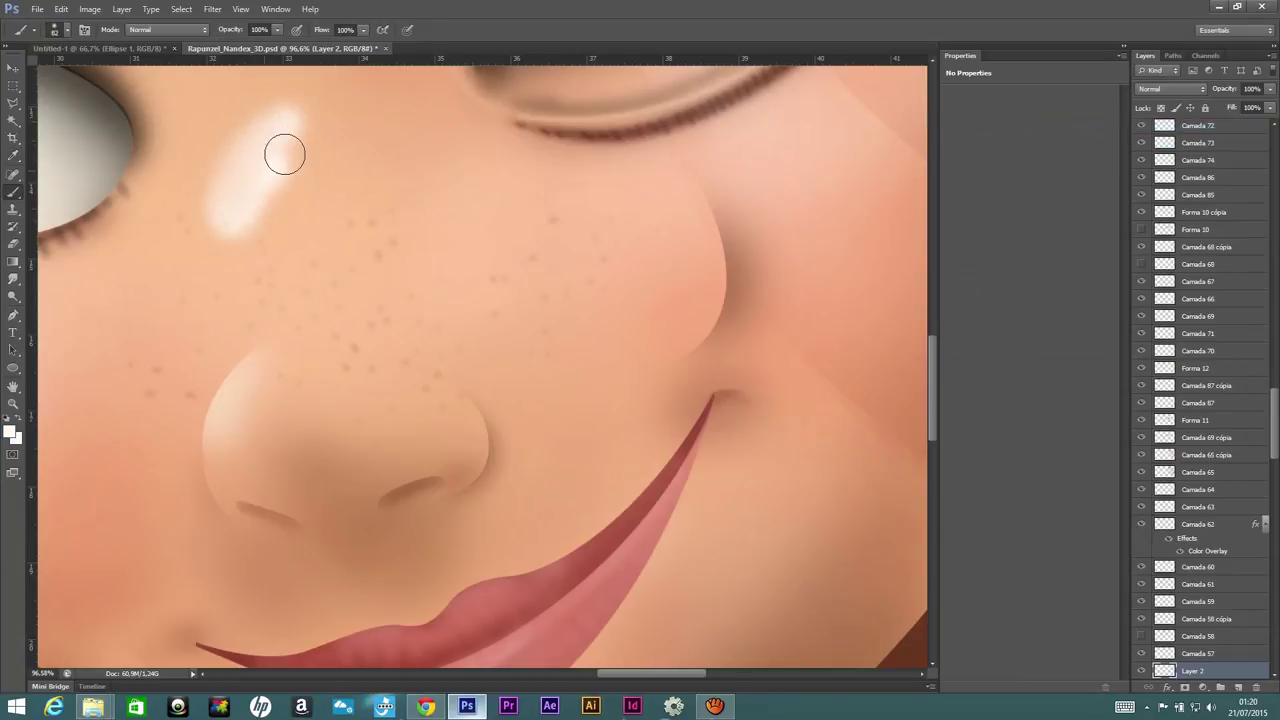
- Apply a Gaussian Blur to the white stroke to soften the highlight
left_click(212, 9)
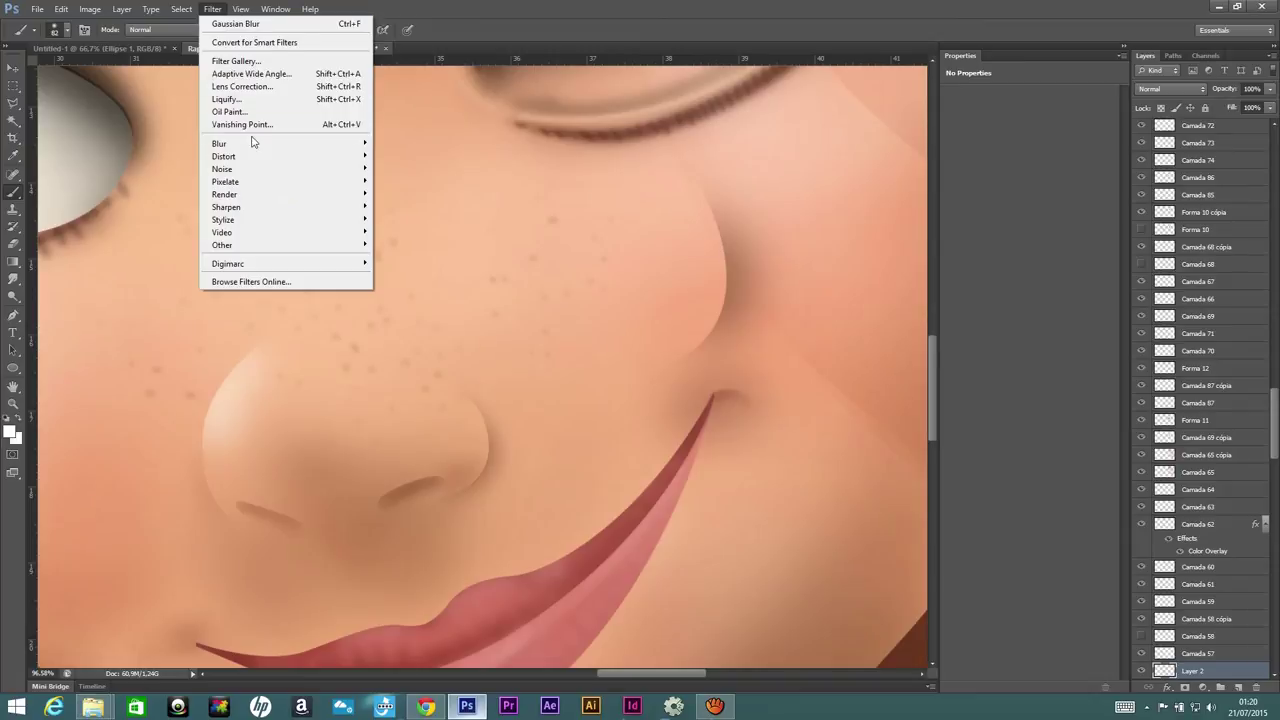
mouse_move(219, 143)
left_click(135, 239)
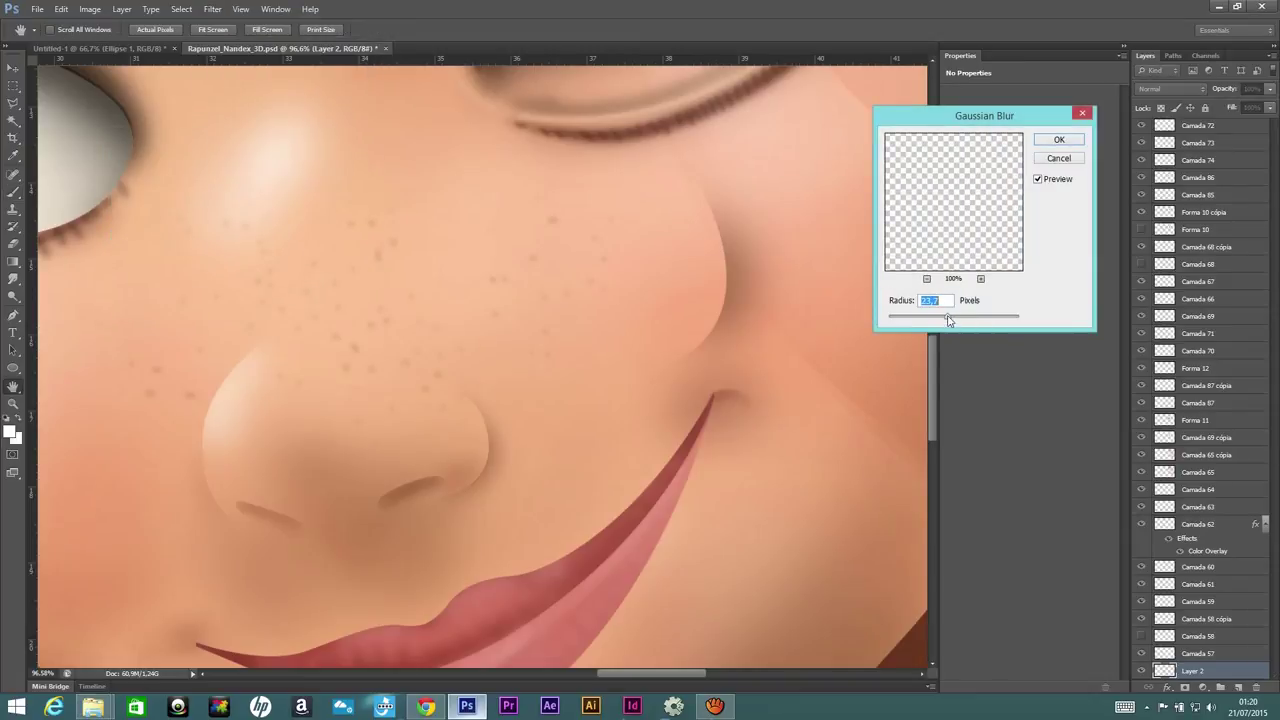
left_click(1050, 142)
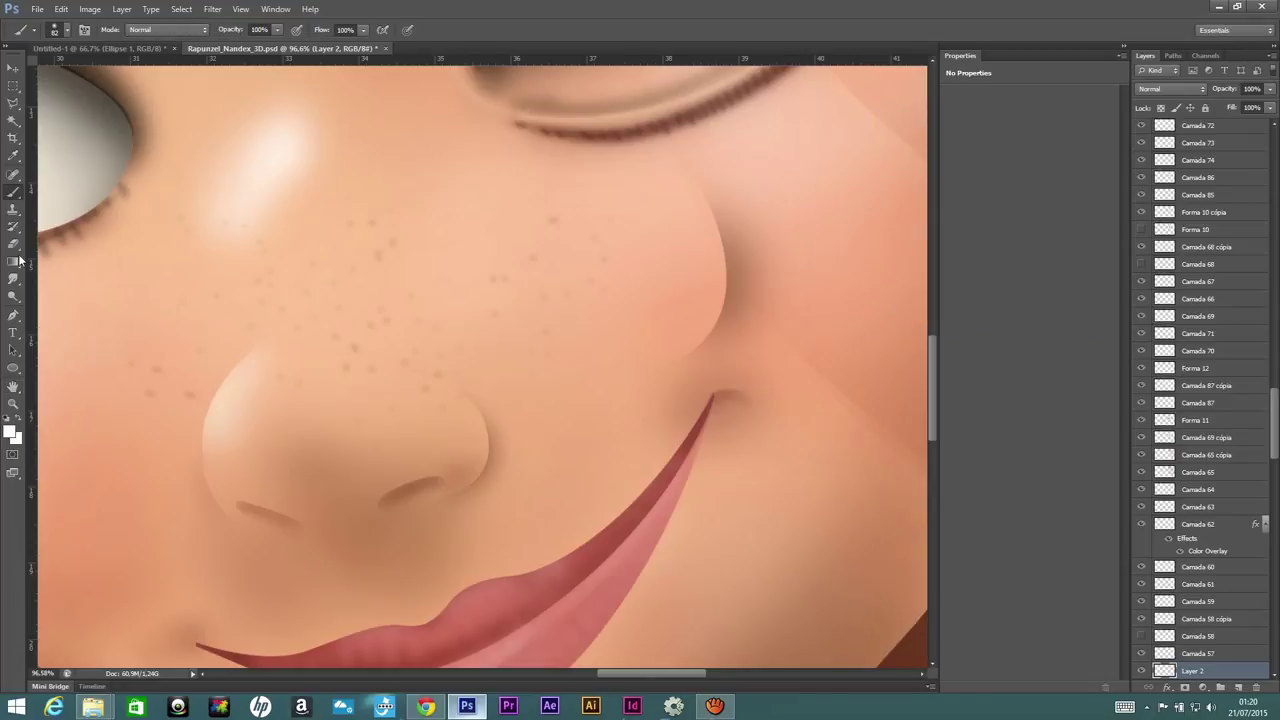
left_click(14, 317)
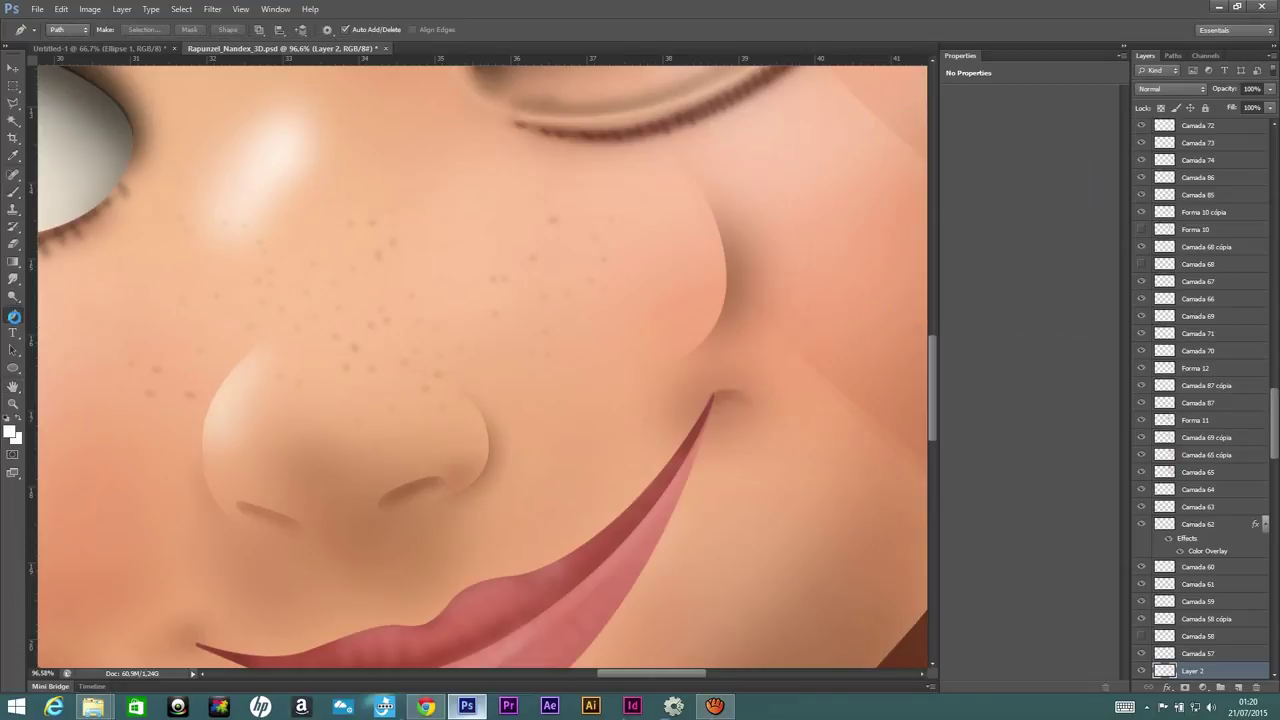
- Draw an open Pen path from above the white highlight to a curved point beside the nose
left_click(324, 104)
left_click_drag(226, 273, 276, 394)
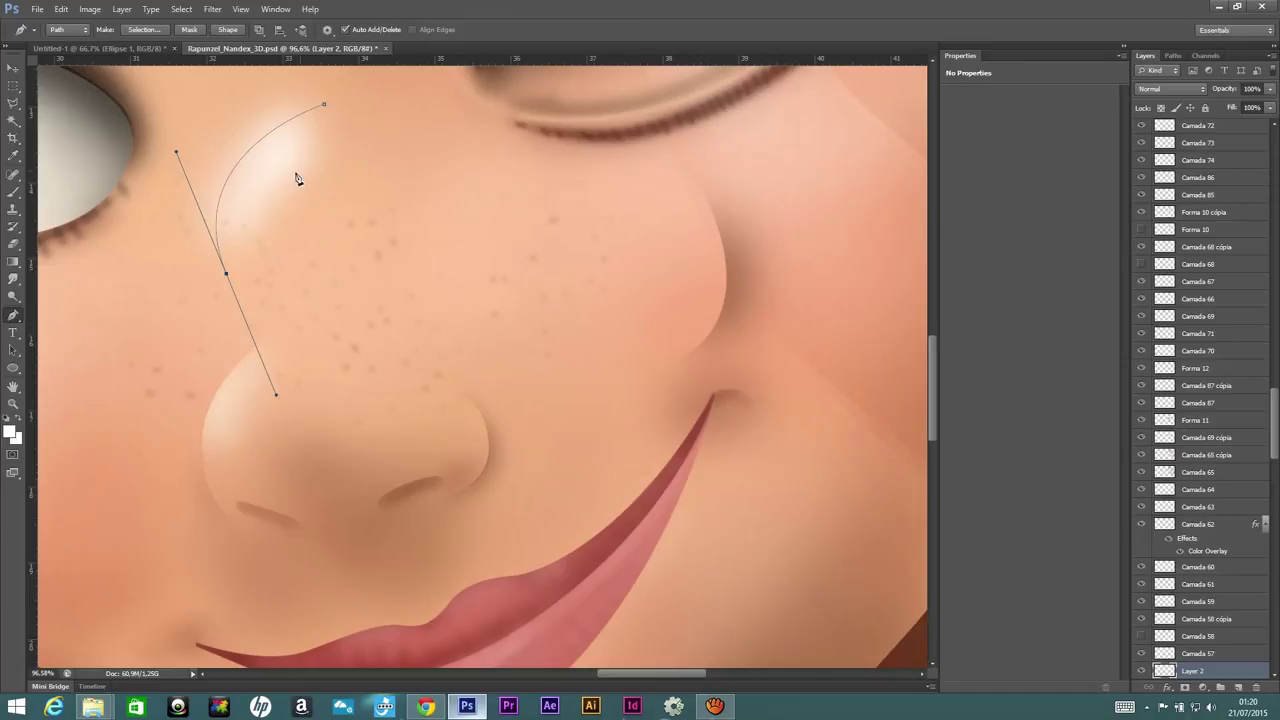
- Finish the nose highlight pen path and load it as a selection from the Paths panel
left_click_drag(121, 322, 91, 168)
left_click(375, 82)
left_click(1175, 57)
left_click(1183, 687)
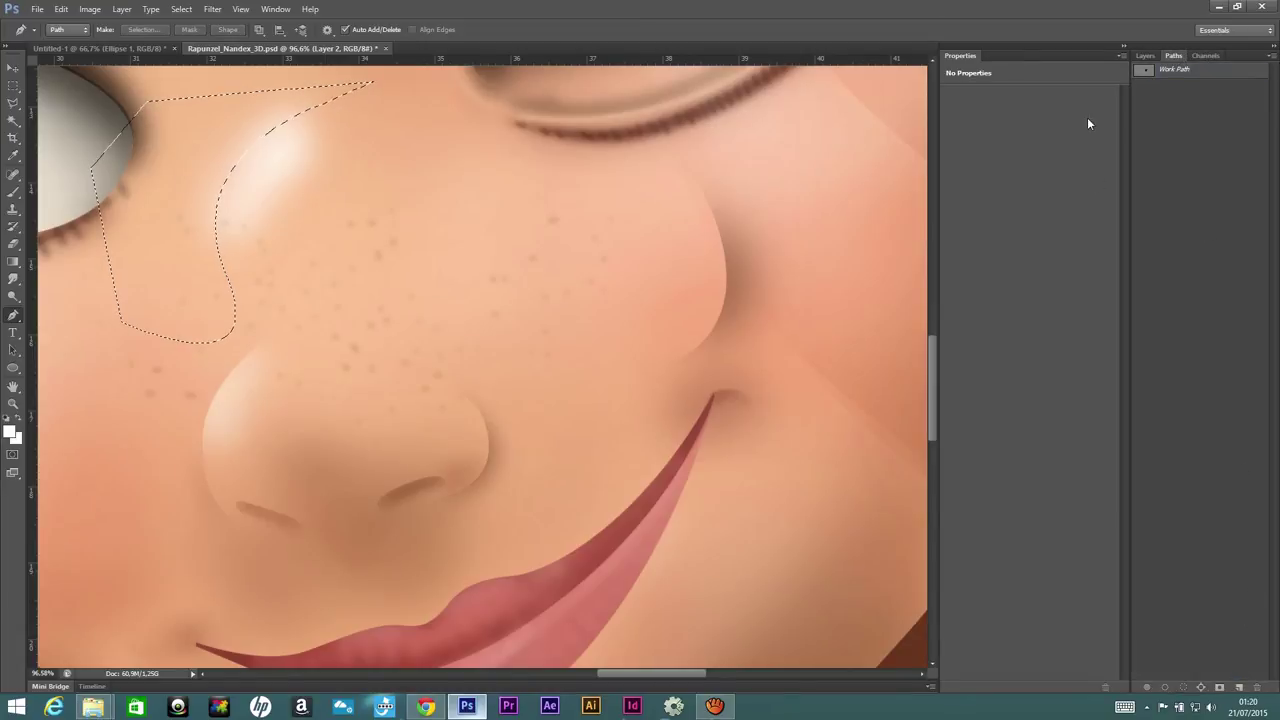
left_click(1142, 57)
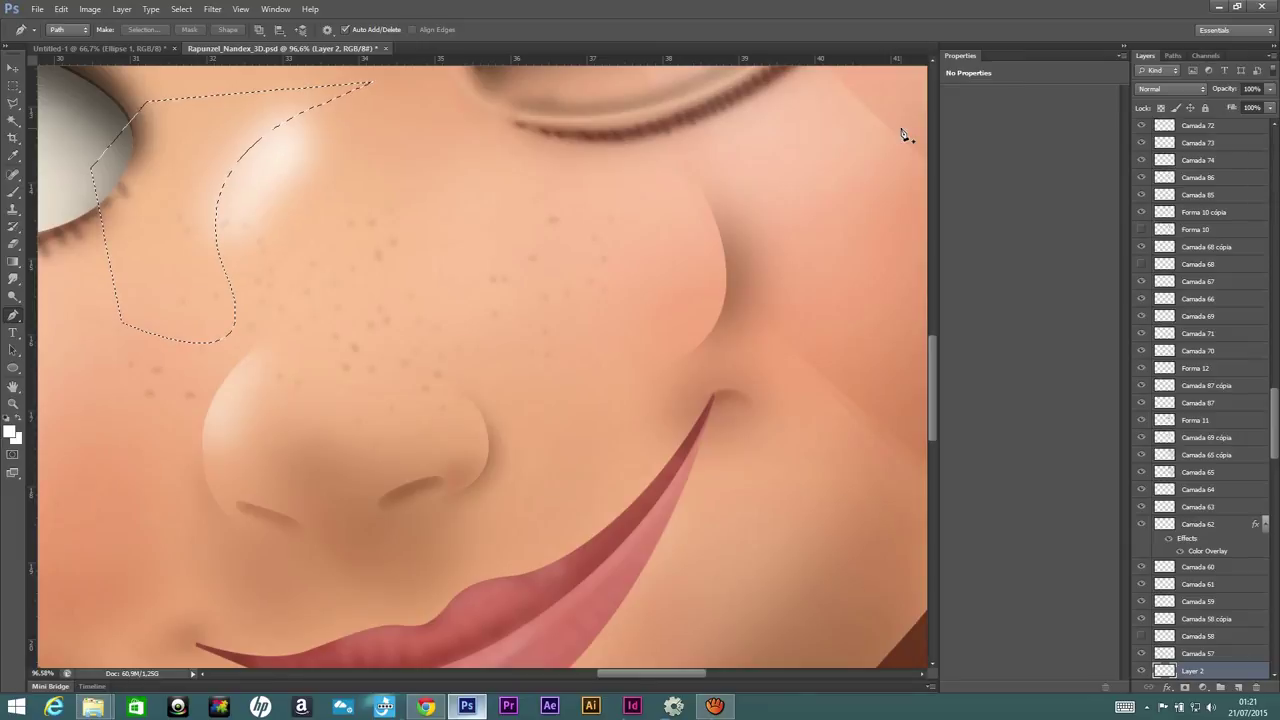
- Deselect, set Layer 2 opacity to 56% and move the highlight onto the upper nose bridge
key("ctrl+d")
left_click(13, 67)
left_click(1270, 90)
left_click_drag(1229, 102, 1240, 100)
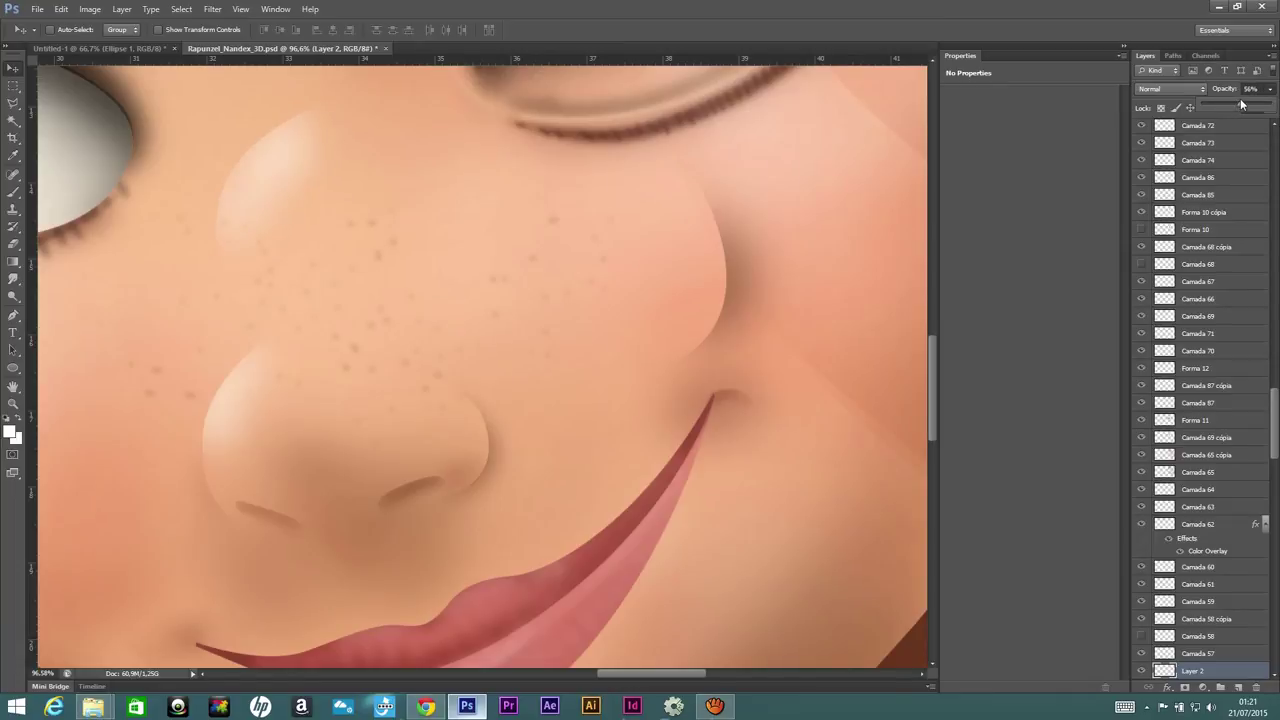
left_click_drag(274, 163, 259, 374)
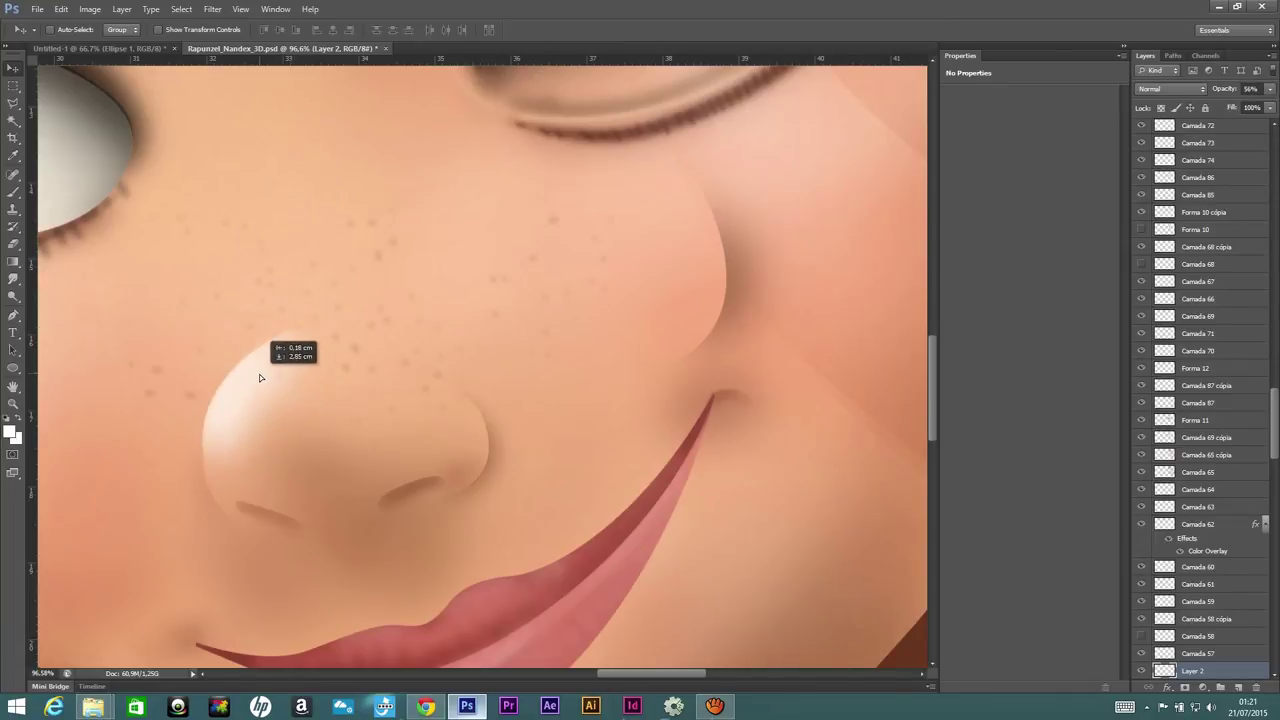
left_click_drag(409, 331, 371, 194)
scroll(546, 300, "down", 1)
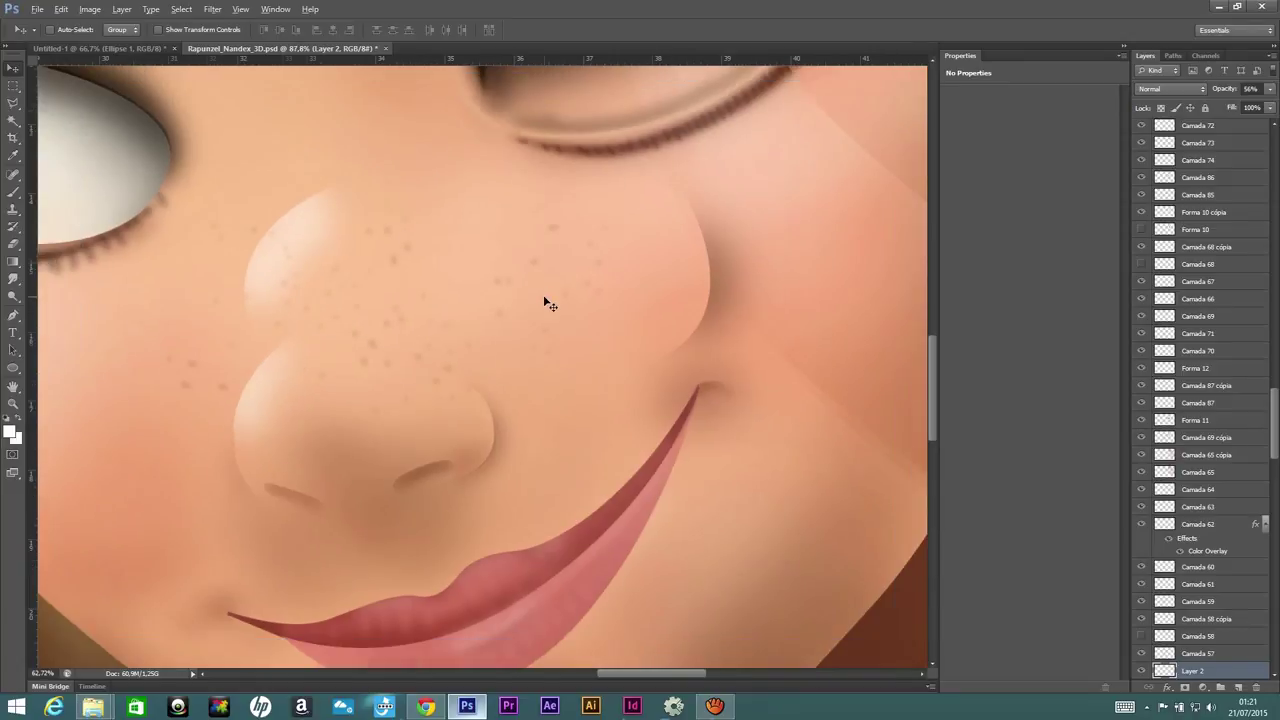
- Zoom out, then shift the Camada 65 skin piece and the Camada 88 purple shoulder piece
scroll(546, 300, "down", 2)
scroll(548, 301, "down", 2)
scroll(549, 301, "down", 1)
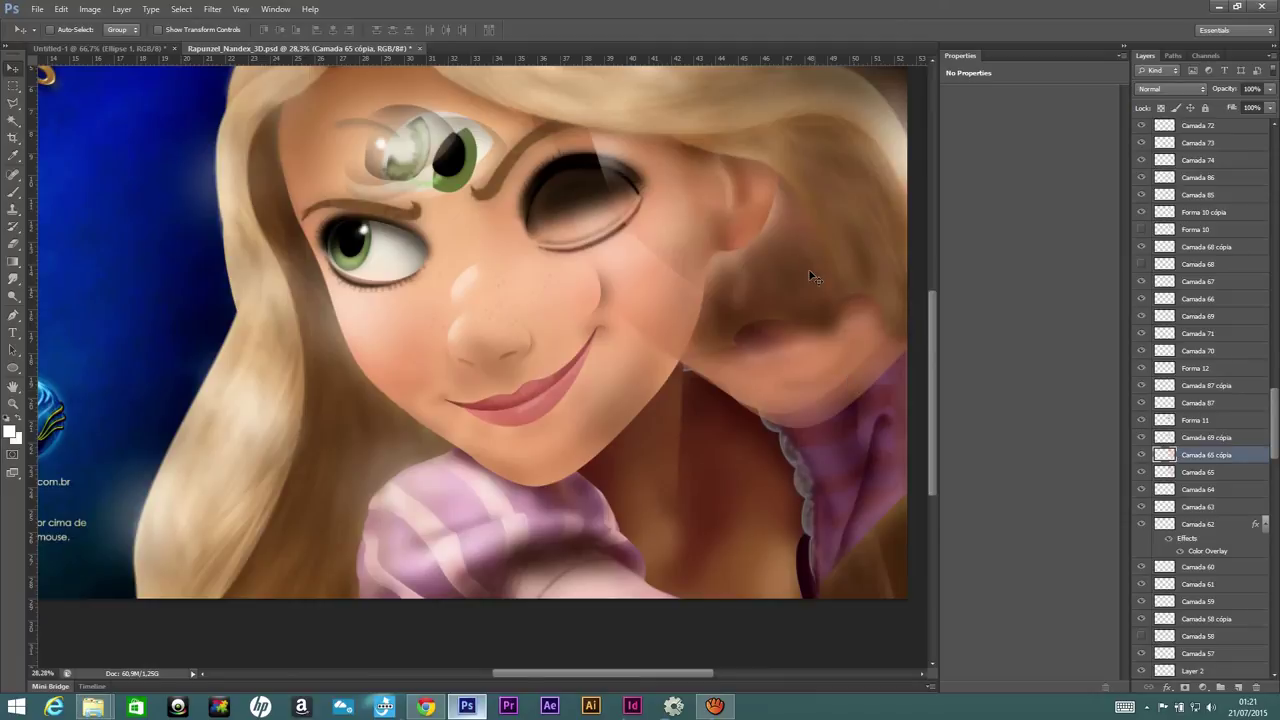
left_click(840, 367, "ctrl")
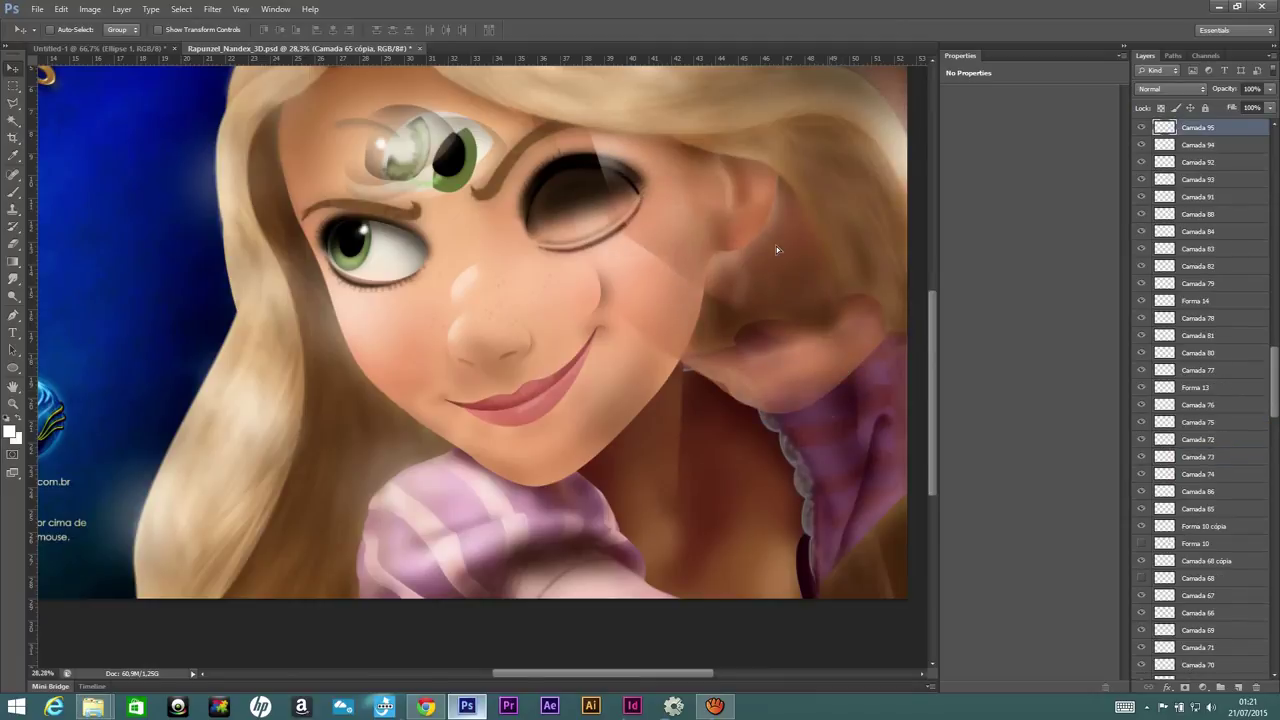
left_click(823, 370, "ctrl")
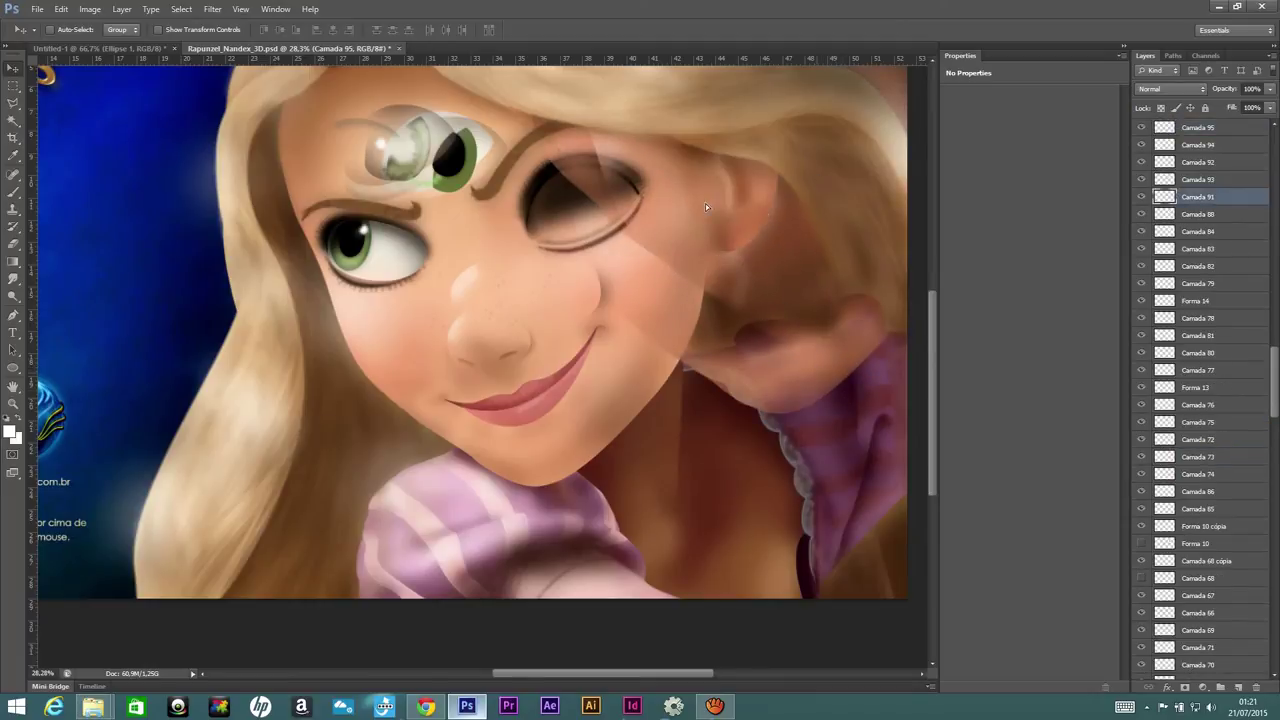
left_click_drag(804, 341, 707, 176)
left_click(820, 350, "ctrl")
mouse_move(820, 350)
left_mouse_down()
mouse_move(821, 276)
mouse_move(441, 257)
left_mouse_up()
- Pull the Camada 141 purple fabric piece leftward, duplicating it twice along the way
left_click(812, 250, "ctrl")
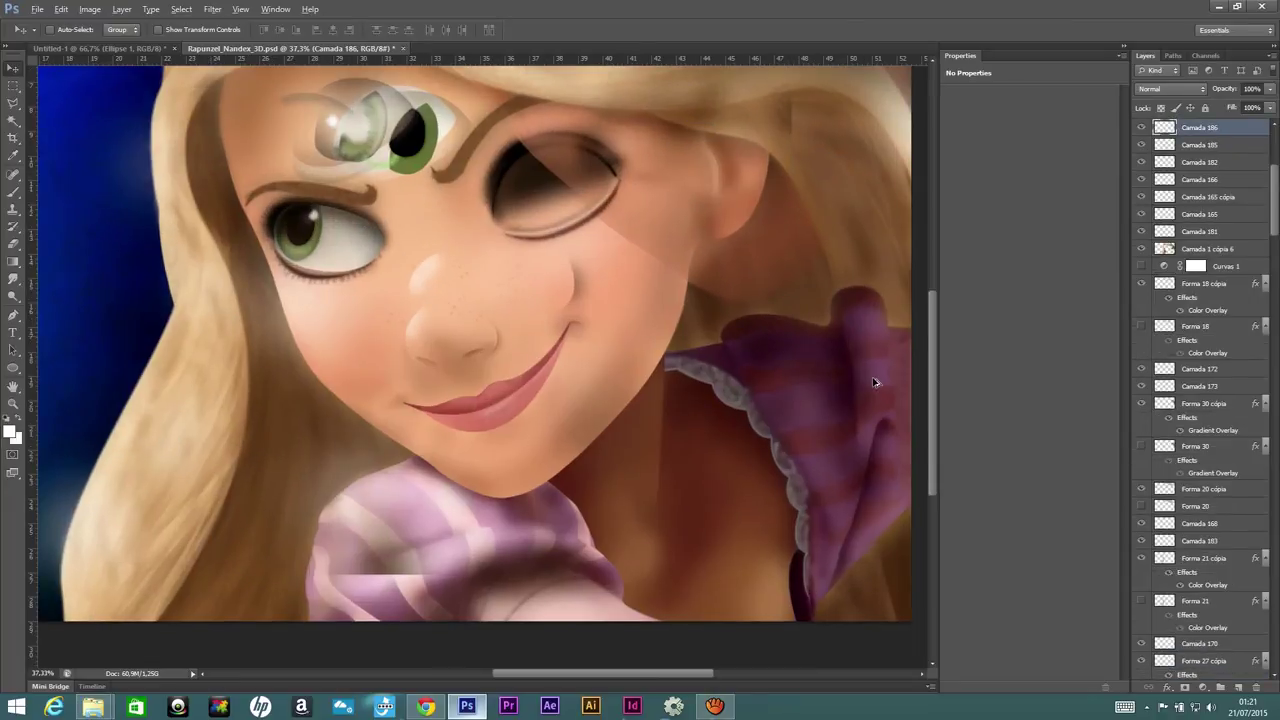
scroll(872, 380, "up", 3)
left_click_drag(728, 675, 767, 675)
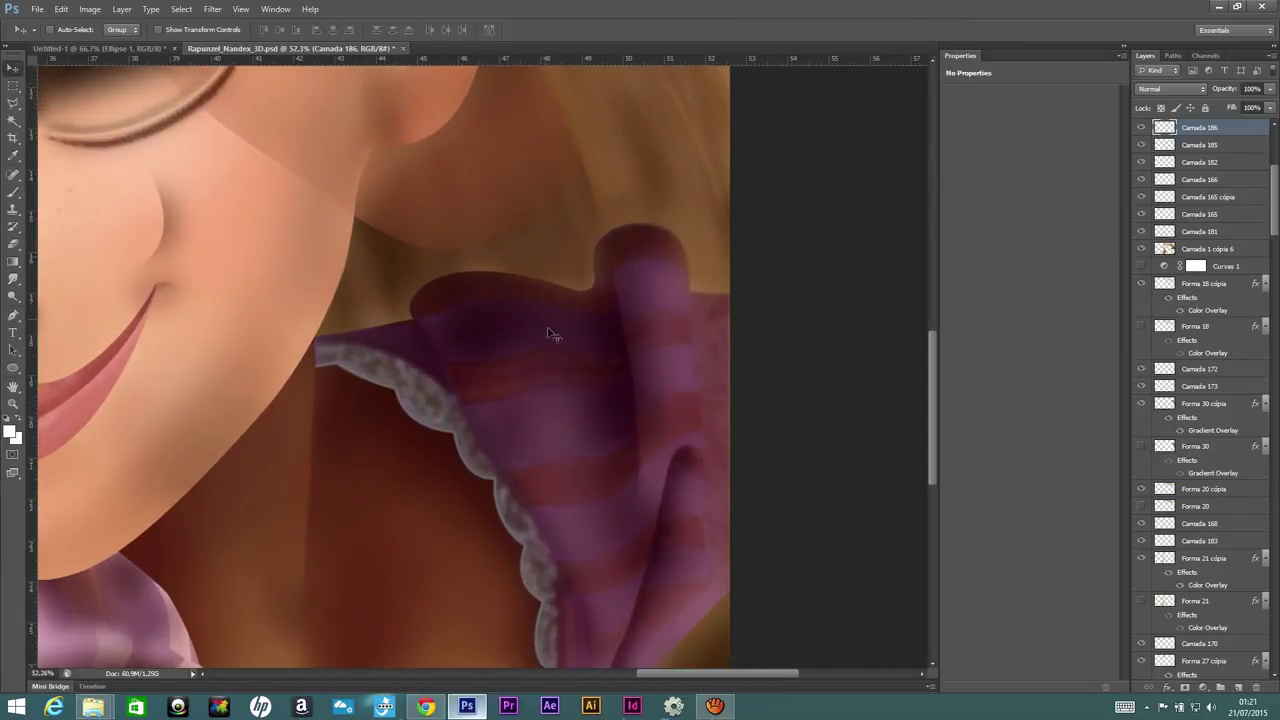
left_click_drag(617, 365, 636, 372)
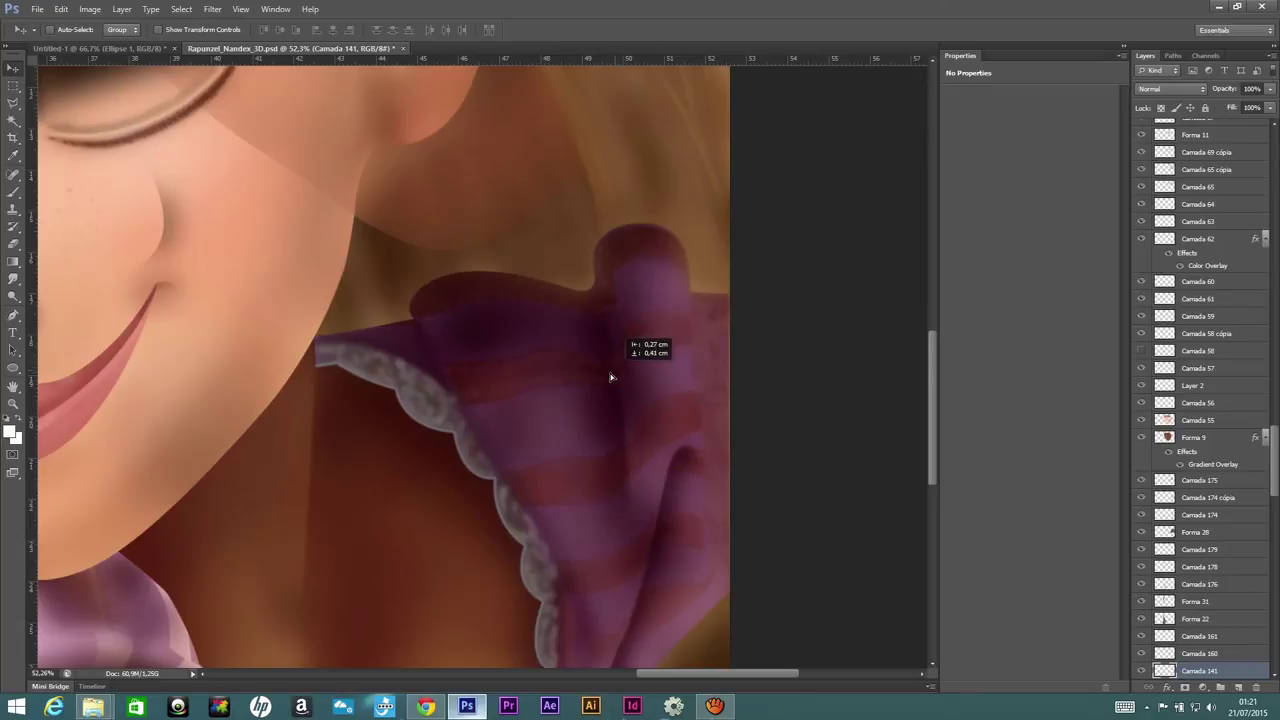
mouse_move(636, 372)
left_mouse_down()
mouse_move(541, 370)
mouse_move(626, 352)
mouse_move(614, 344)
mouse_move(423, 331)
mouse_move(400, 286)
left_mouse_up()
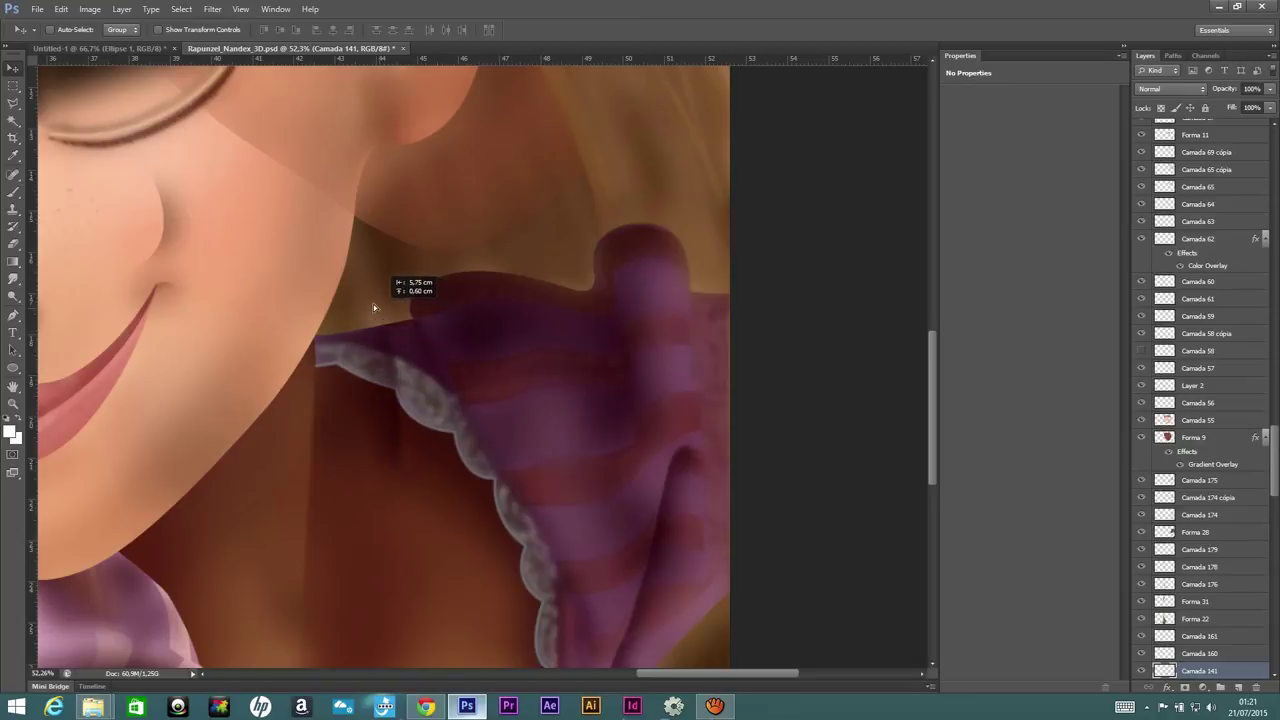
key("ctrl+j")
key("ctrl+j")
mouse_move(656, 385)
left_mouse_down()
mouse_move(609, 366)
mouse_move(370, 345)
mouse_move(714, 354)
mouse_move(673, 388)
mouse_move(314, 329)
mouse_move(663, 345)
mouse_move(486, 357)
mouse_move(457, 322)
mouse_move(657, 371)
mouse_move(543, 349)
mouse_move(371, 343)
mouse_move(671, 334)
left_mouse_up()
key("ctrl+j")
key("ctrl+j")
- Shift the Camada 144 fabric piece and pull the Forma 43 stripe out of place on the sleeve
left_click(675, 380, "ctrl")
left_click(670, 333, "ctrl")
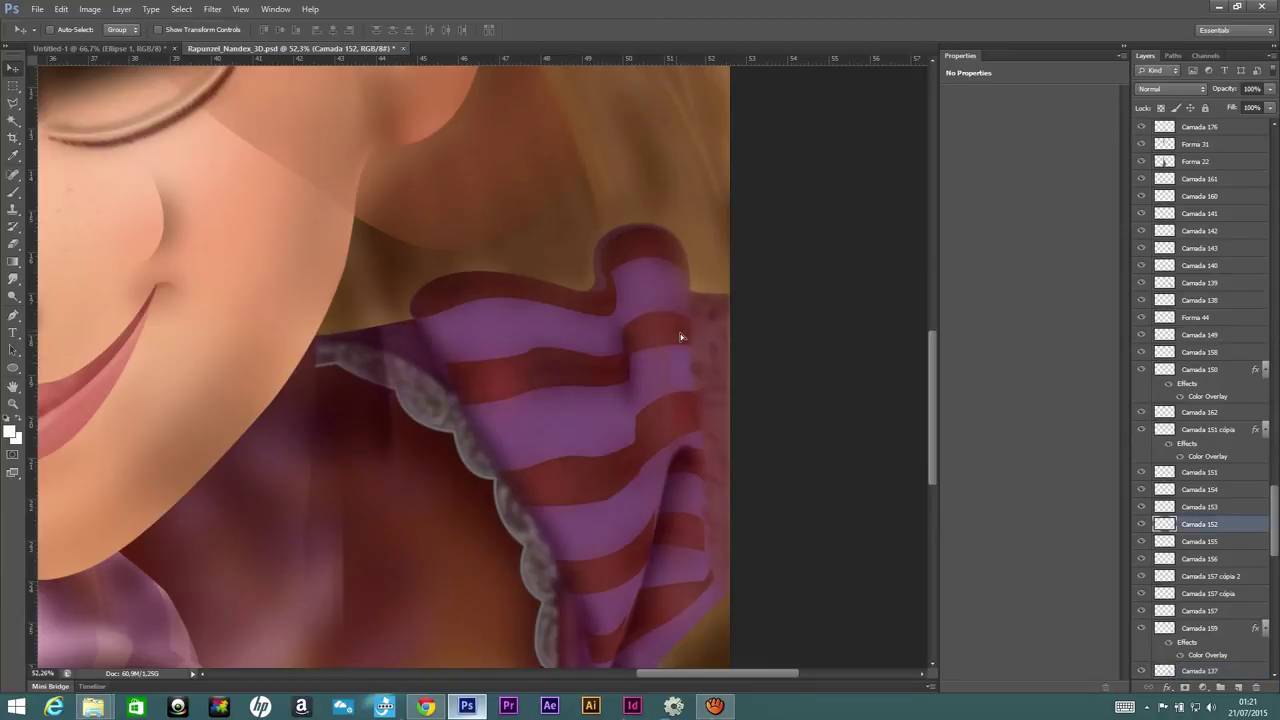
left_click(680, 333, "ctrl")
mouse_move(466, 331)
left_mouse_down()
mouse_move(417, 343)
mouse_move(660, 330)
mouse_move(229, 362)
mouse_move(673, 336)
left_mouse_up()
left_click(660, 333, "ctrl")
left_click(673, 336, "ctrl")
mouse_move(506, 351)
left_mouse_down()
mouse_move(465, 344)
mouse_move(665, 343)
mouse_move(622, 381)
mouse_move(650, 355)
left_mouse_up()
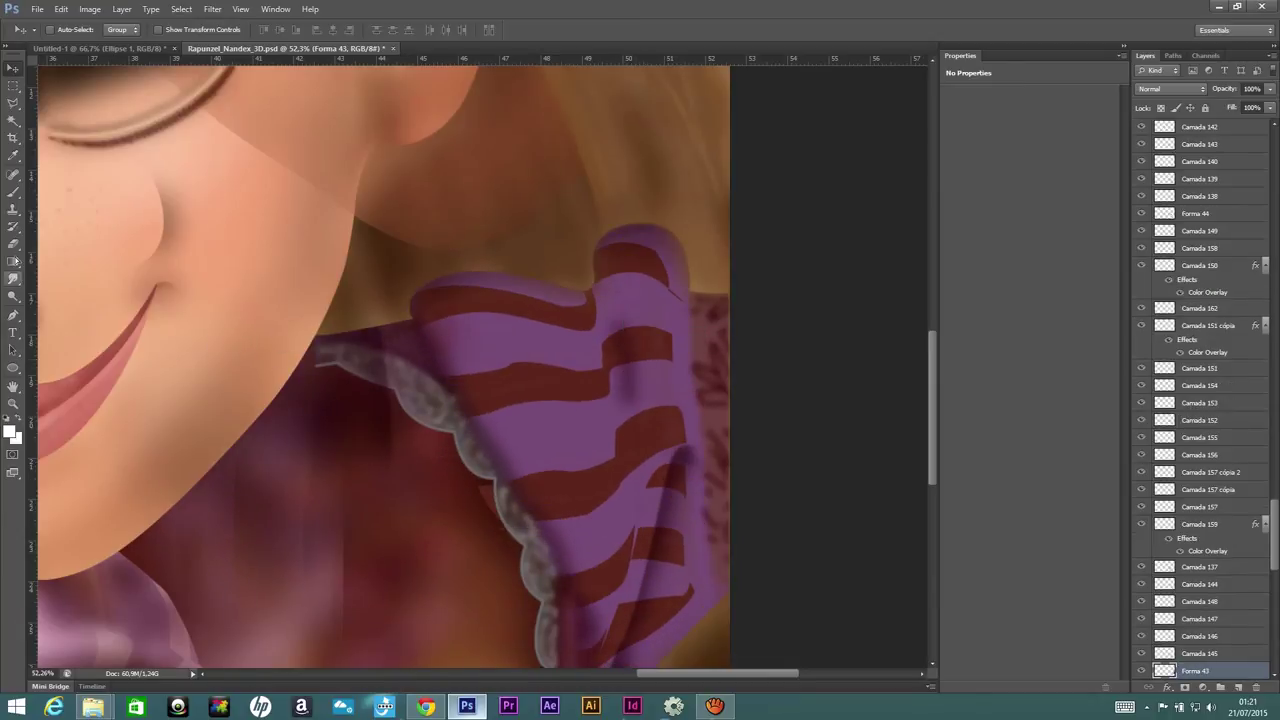
left_click(16, 316)
- Draw a white teardrop-shaped Shape 1 on Rapunzel's cheek with the Pen tool in Shape mode
left_click(60, 29)
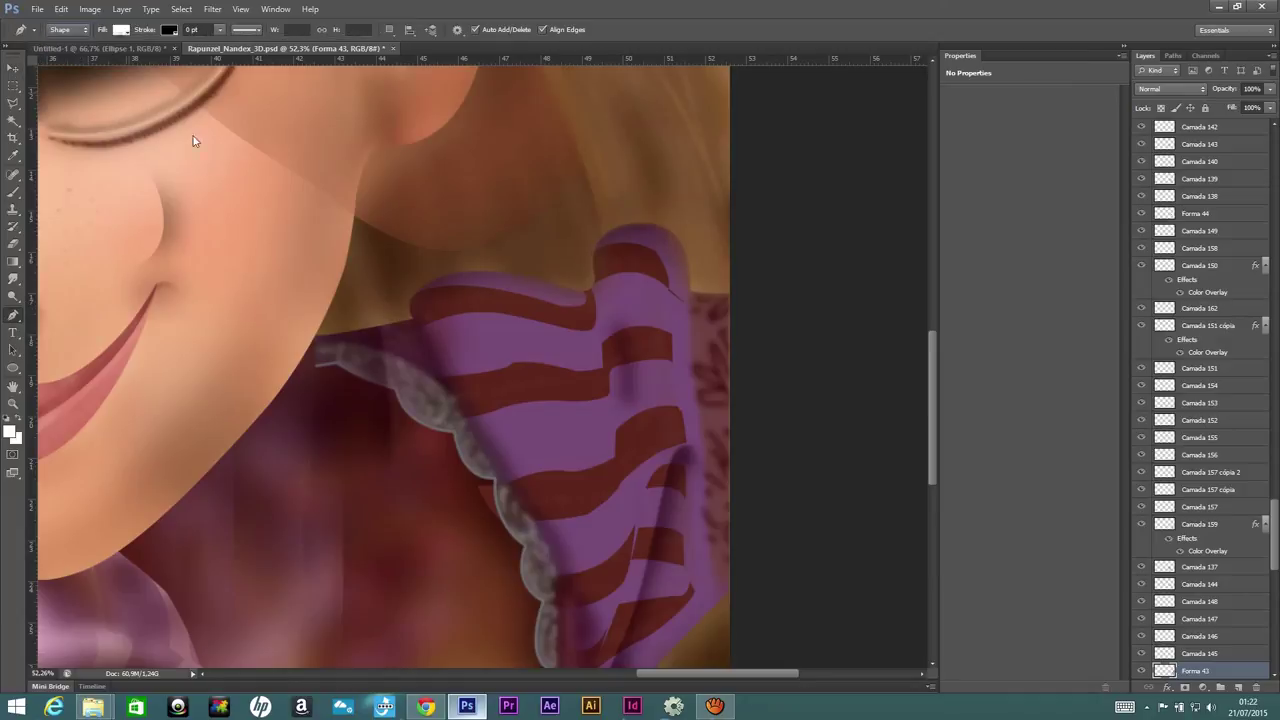
left_click(220, 150)
left_click_drag(256, 212, 254, 249)
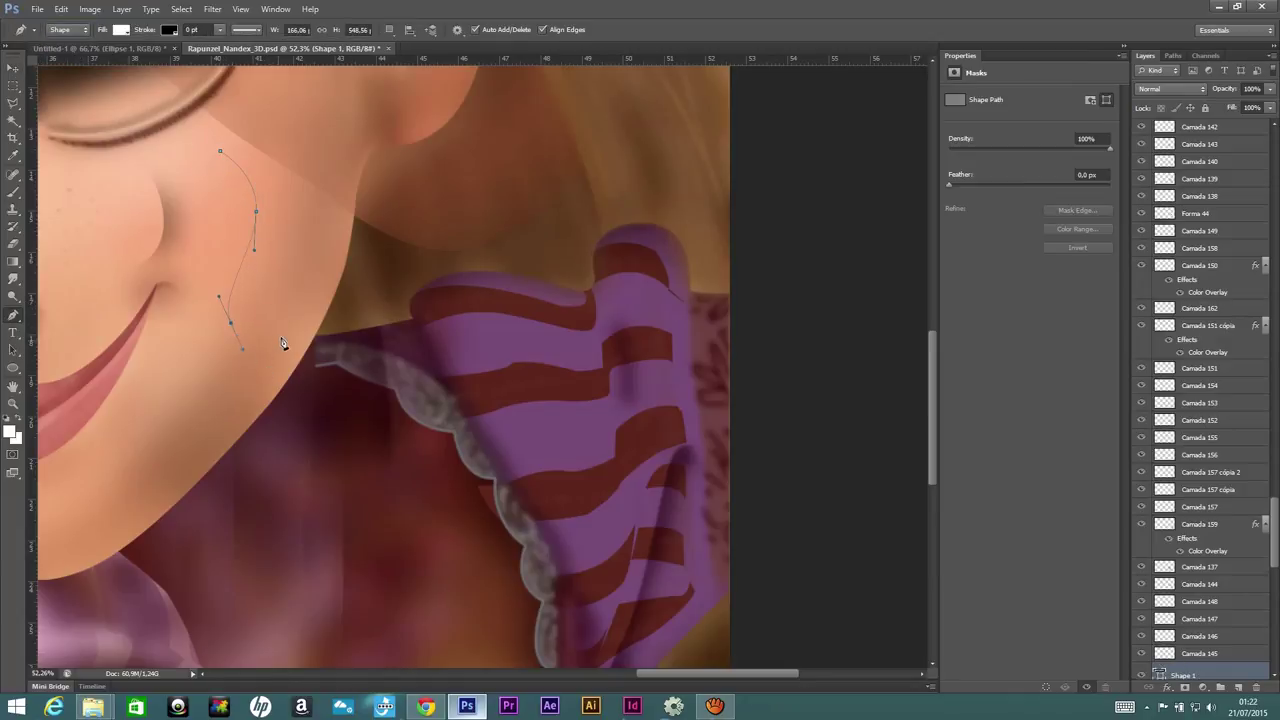
left_click_drag(287, 312, 270, 263)
left_click_drag(296, 190, 329, 150)
- Restack the Shape 1 layer up the Layers panel until it sits just above Camada 60
left_click_drag(1222, 670, 1201, 144)
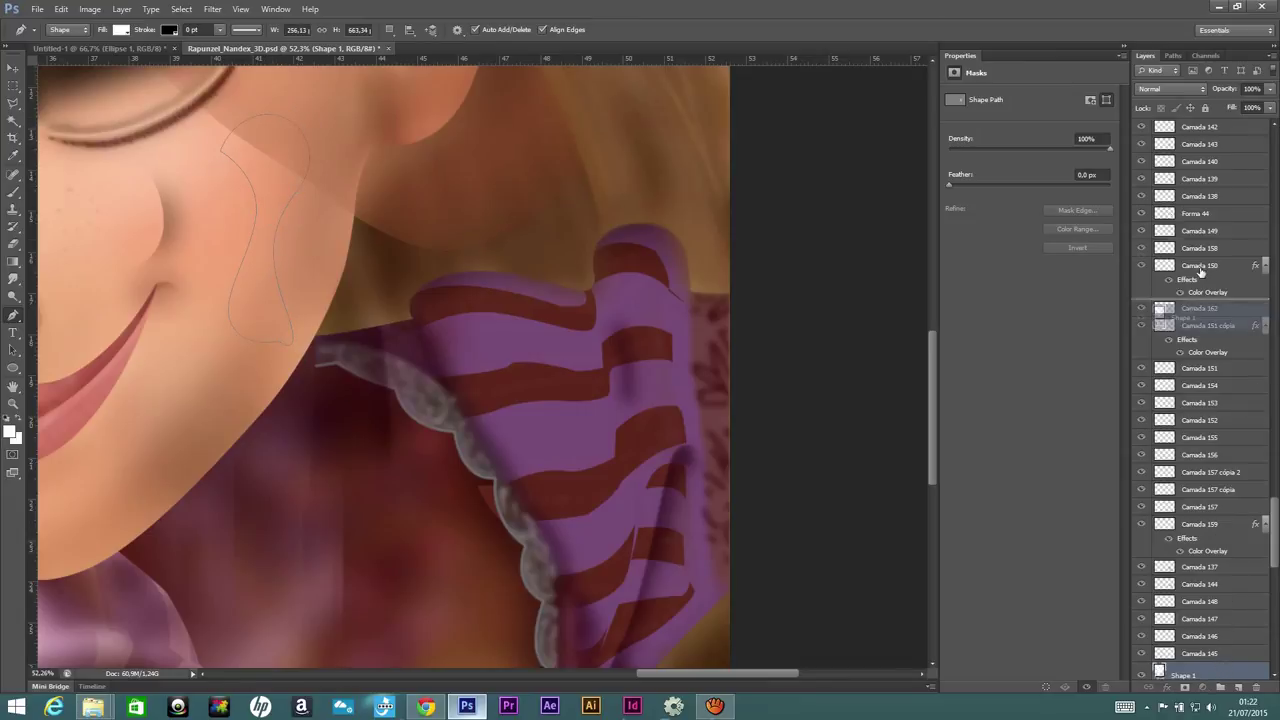
left_click_drag(1201, 144, 1201, 121)
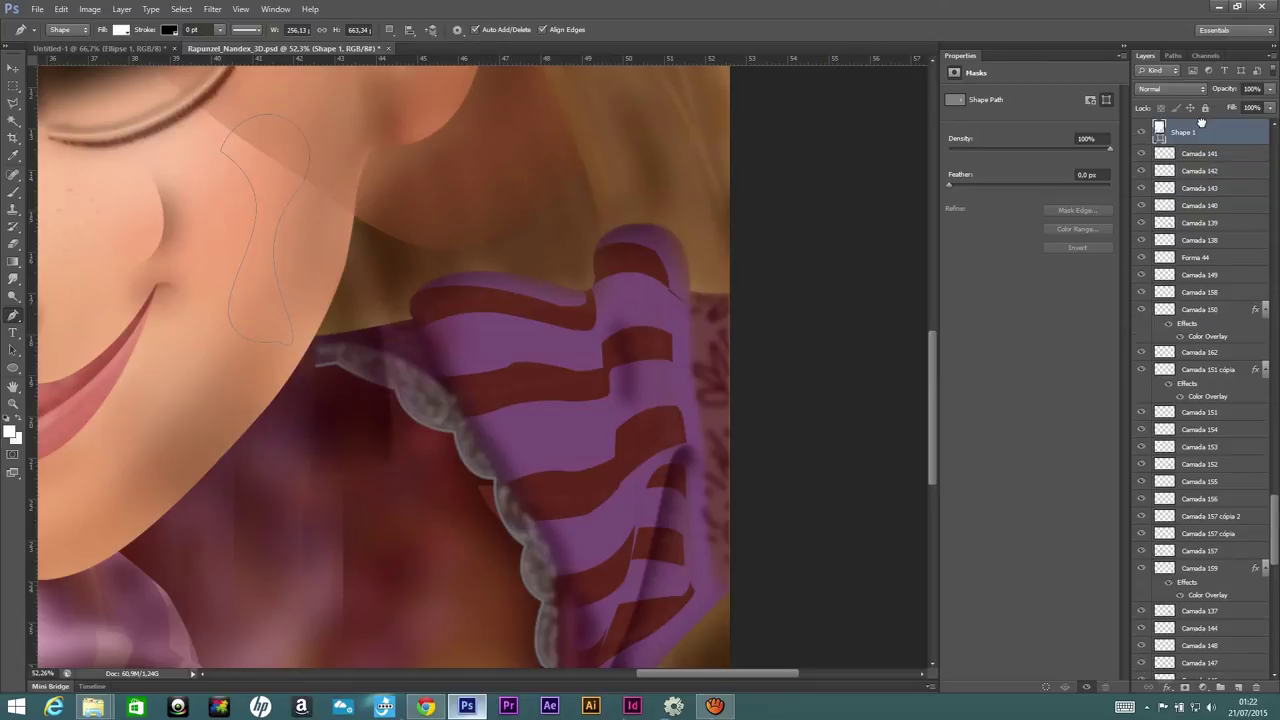
scroll(1222, 218, "up", 2)
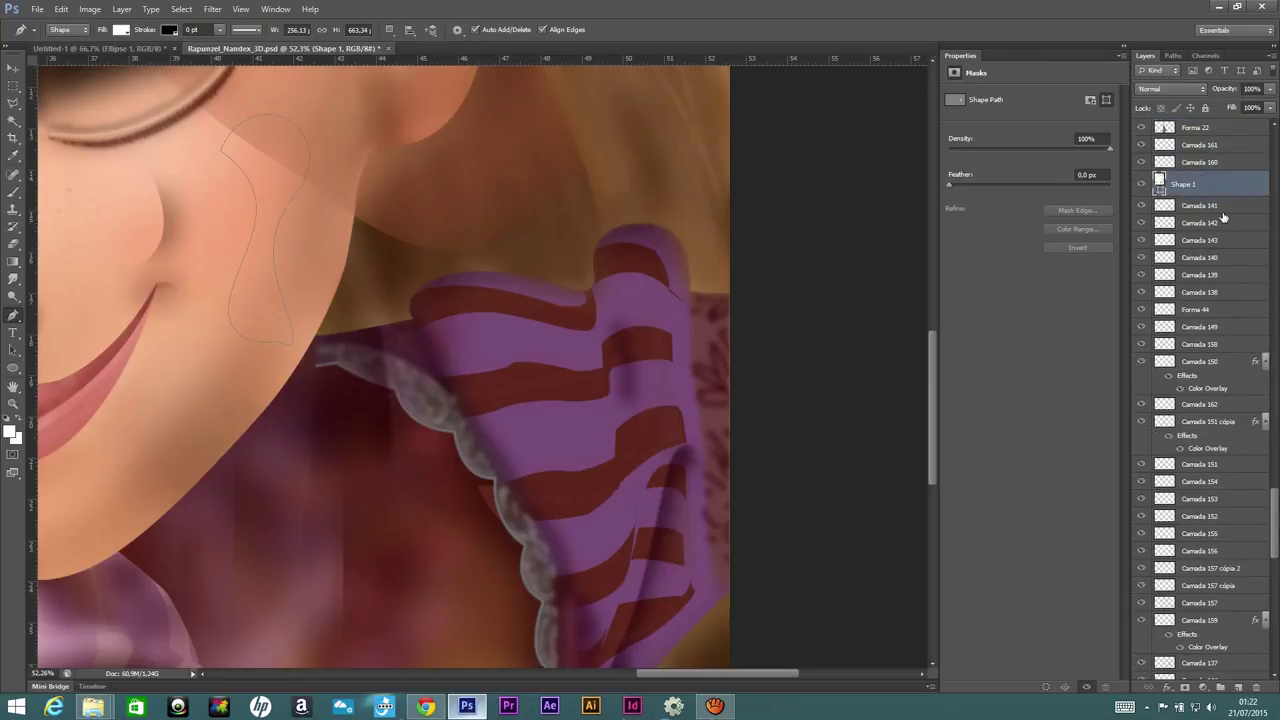
scroll(1225, 280, "up", 2)
scroll(1245, 360, "up", 2)
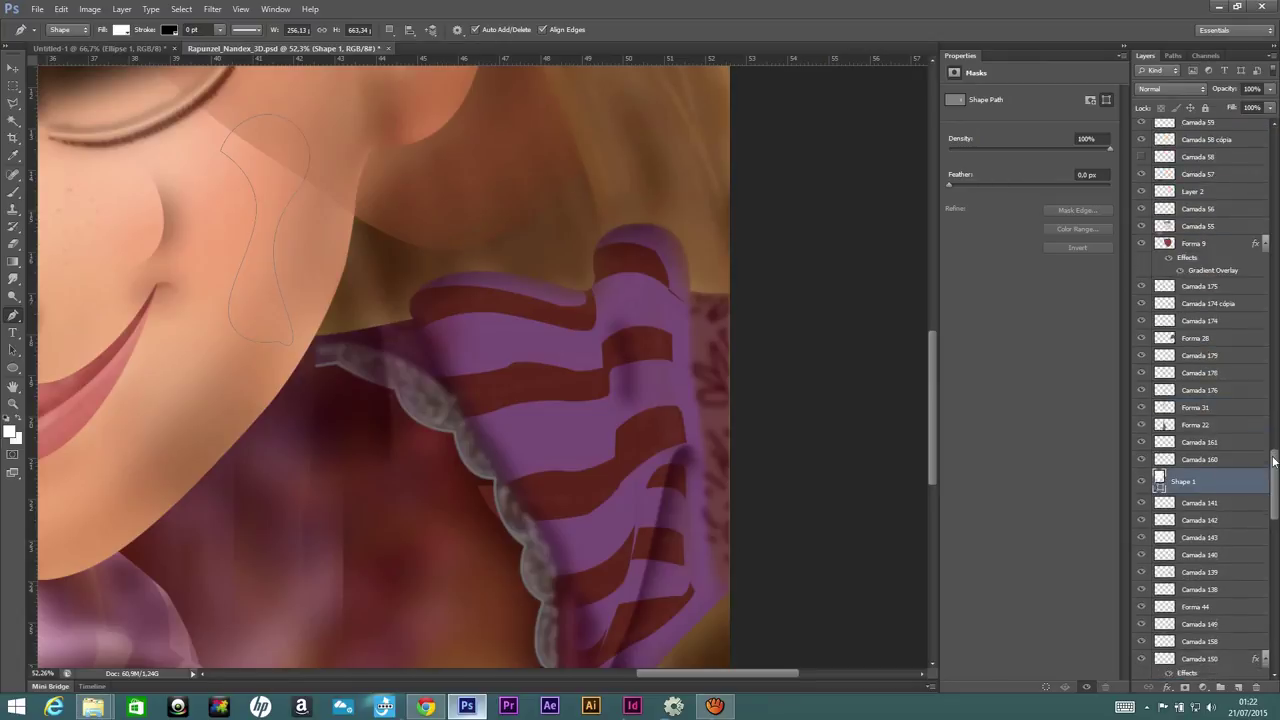
scroll(1273, 470, "up", 3)
left_click_drag(1247, 515, 1217, 209)
scroll(1220, 240, "up", 2)
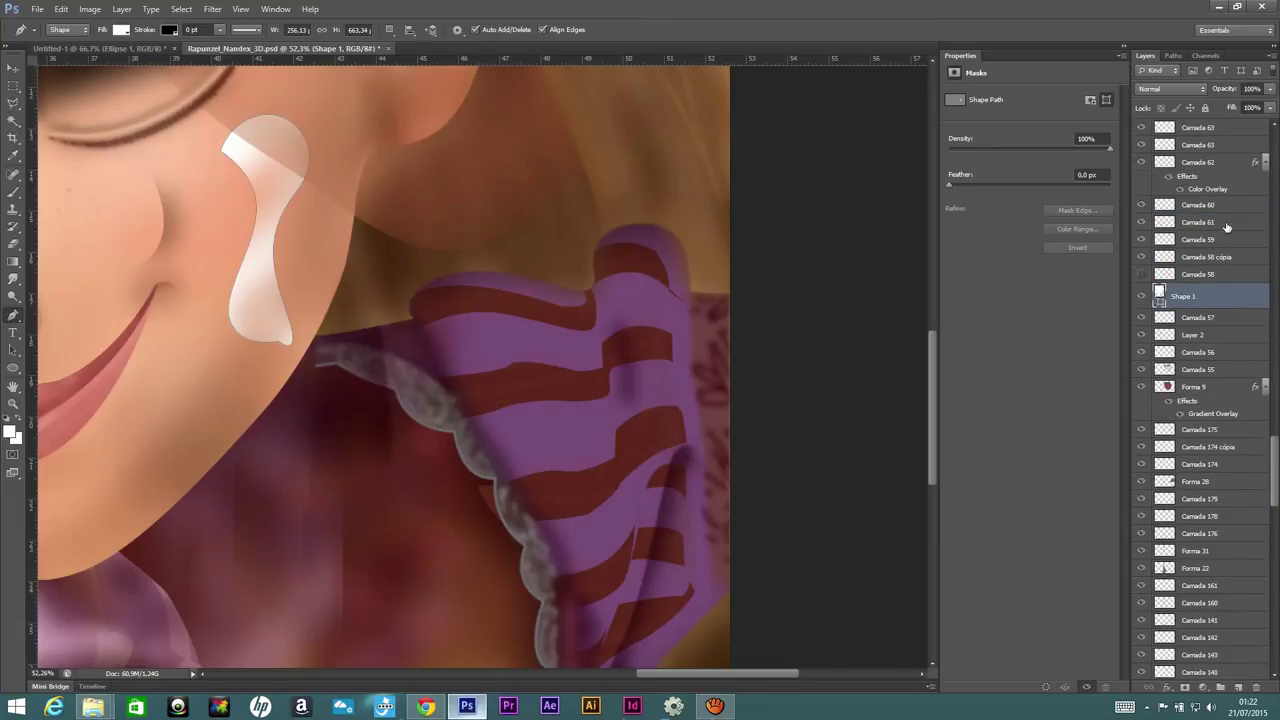
scroll(1228, 300, "up", 1)
left_click_drag(1218, 354, 1210, 248)
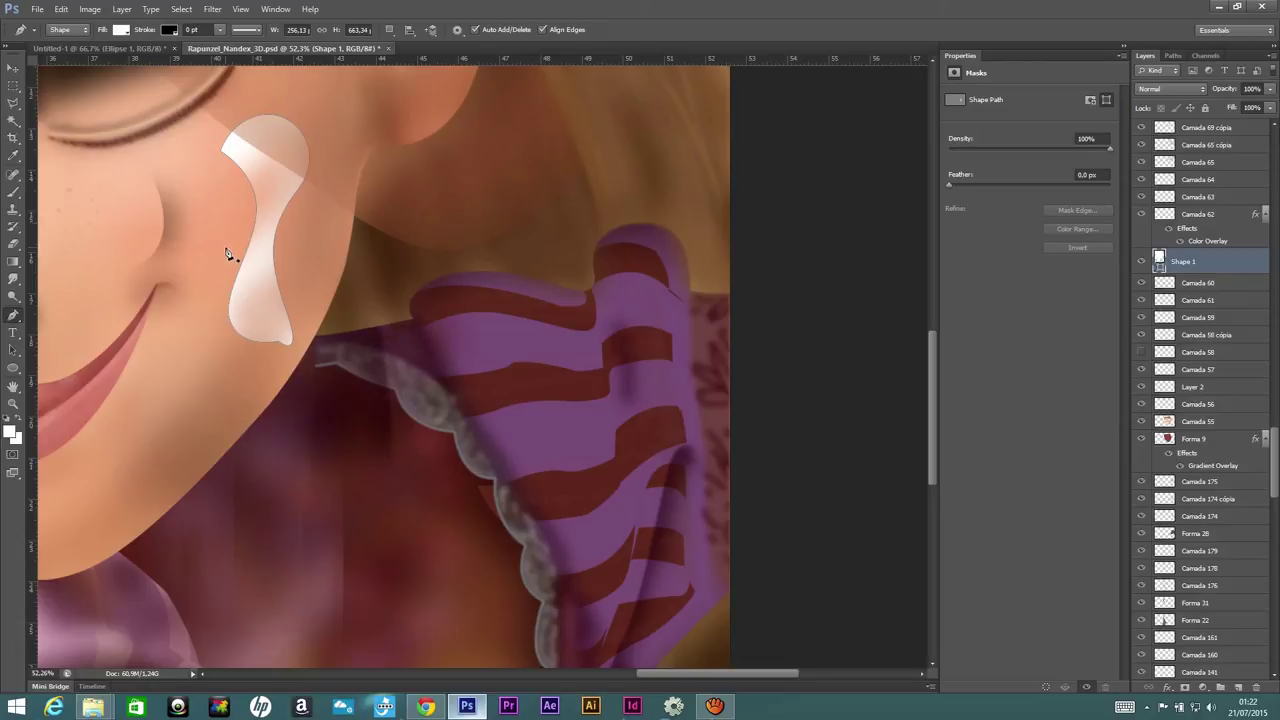
left_click(1210, 300)
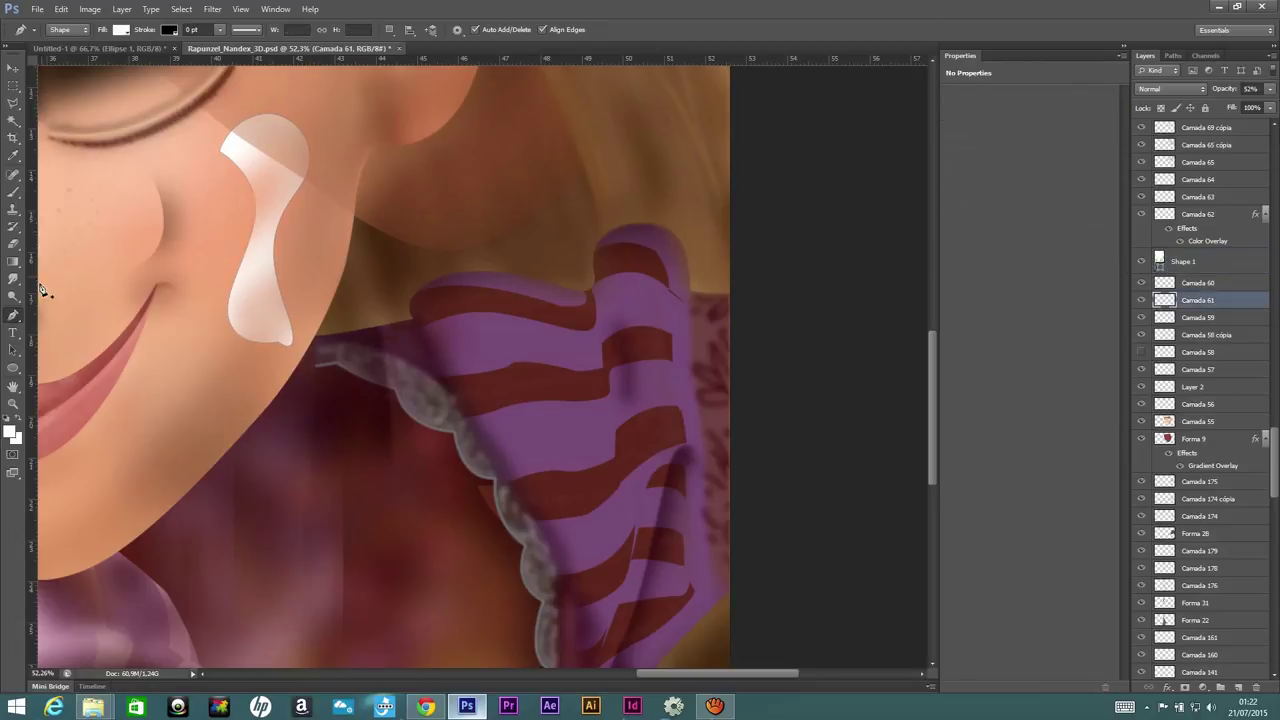
- Set the foreground colour to brown
left_click(64, 41)
left_click(10, 431)
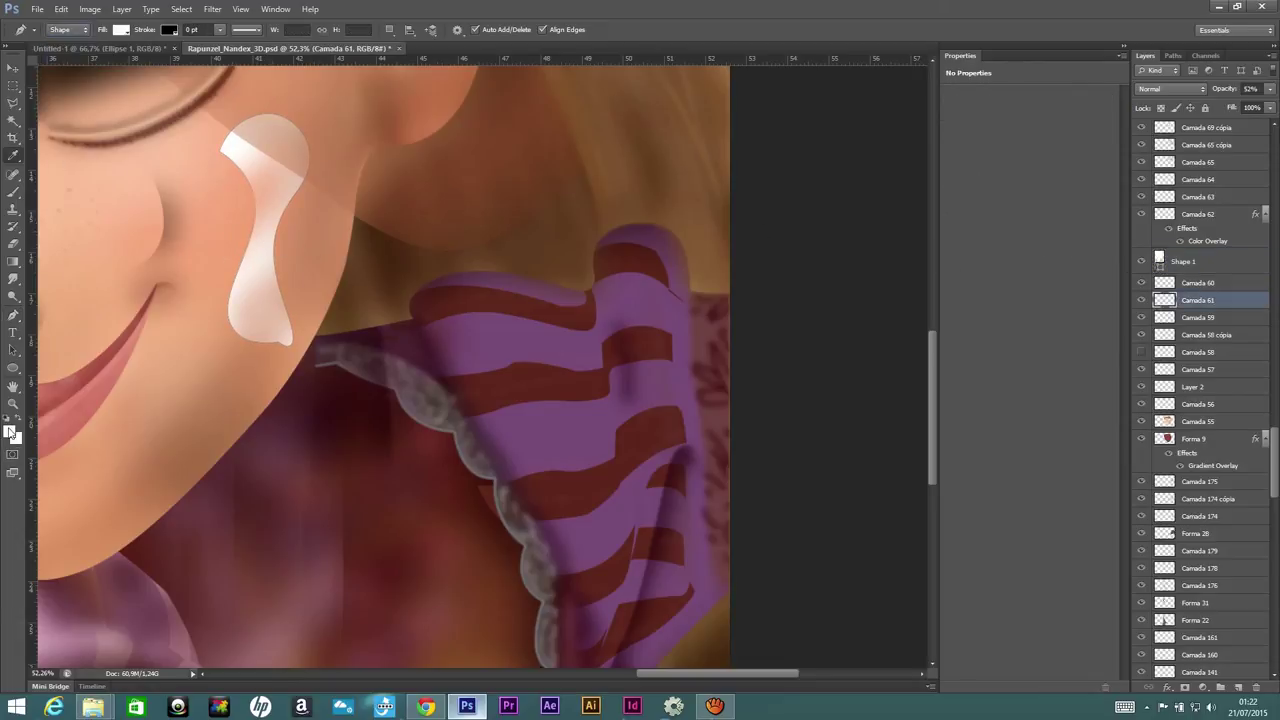
left_click(1056, 236)
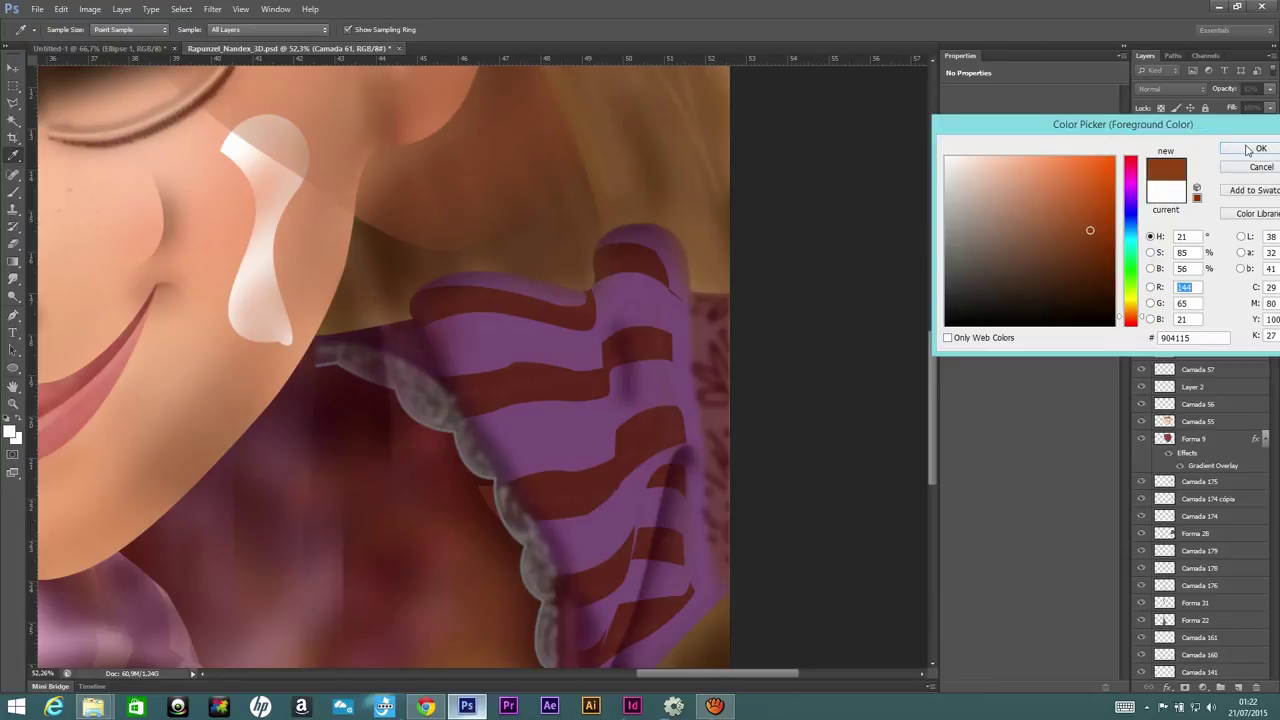
left_click(1261, 148)
- Draw a closed, curved brown stripe shape (Shape 2) with the Pen tool
left_click(644, 117)
left_click(652, 142)
left_click(595, 160)
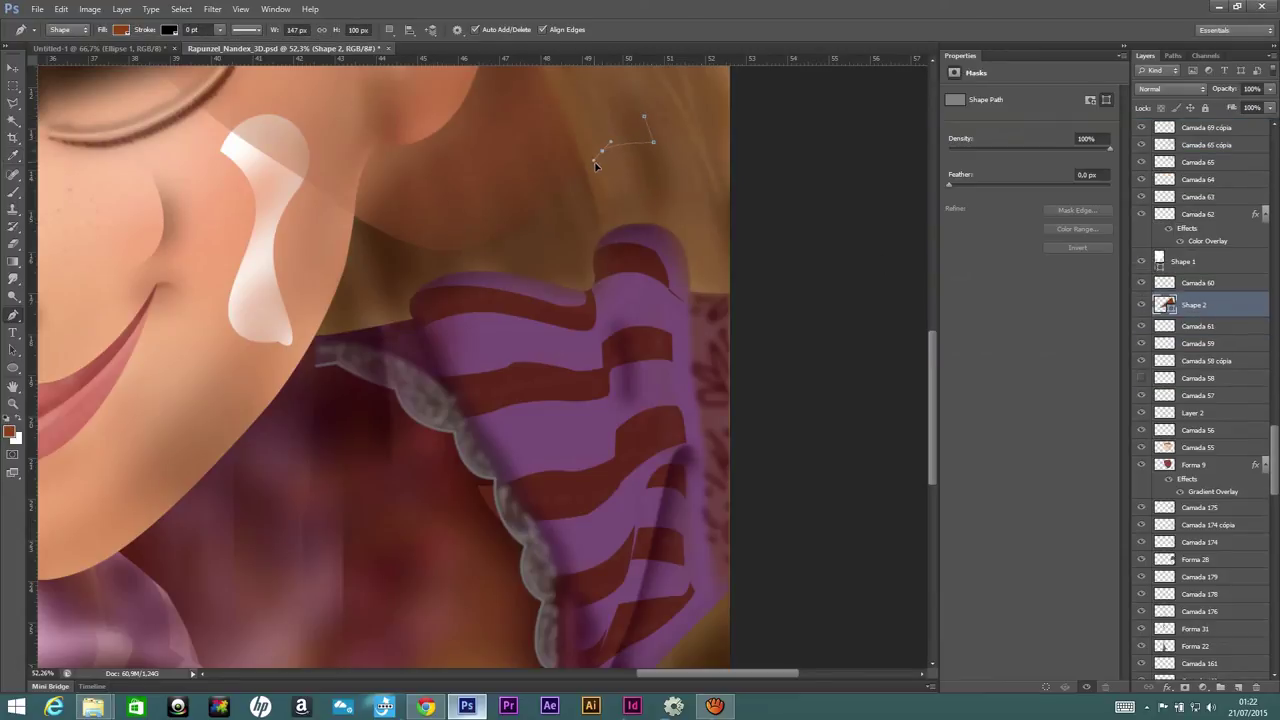
left_click(596, 193)
left_click_drag(523, 220, 518, 220)
left_click_drag(428, 254, 414, 268)
left_click(403, 230)
left_click_drag(441, 205, 510, 187)
left_click(590, 158)
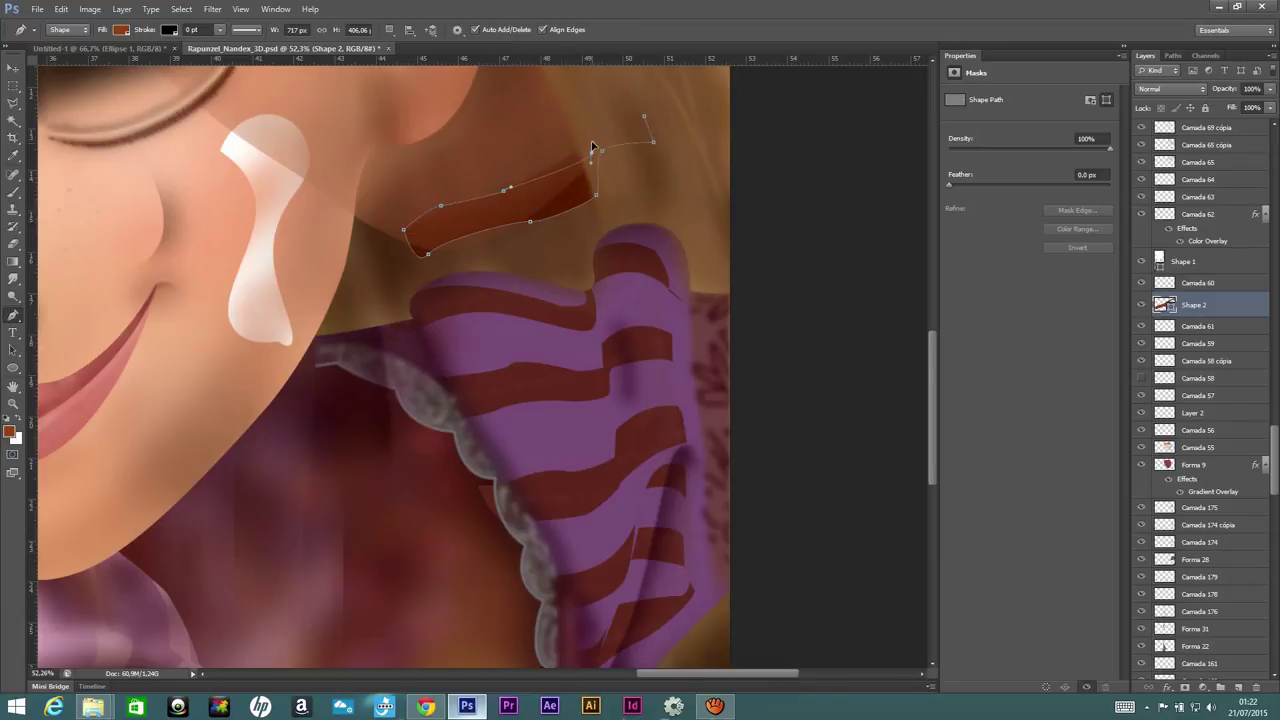
left_click_drag(595, 122, 605, 119)
- Move the brown stripe across the purple striped collar and zoom out
left_click(13, 67)
left_click_drag(557, 174, 570, 370)
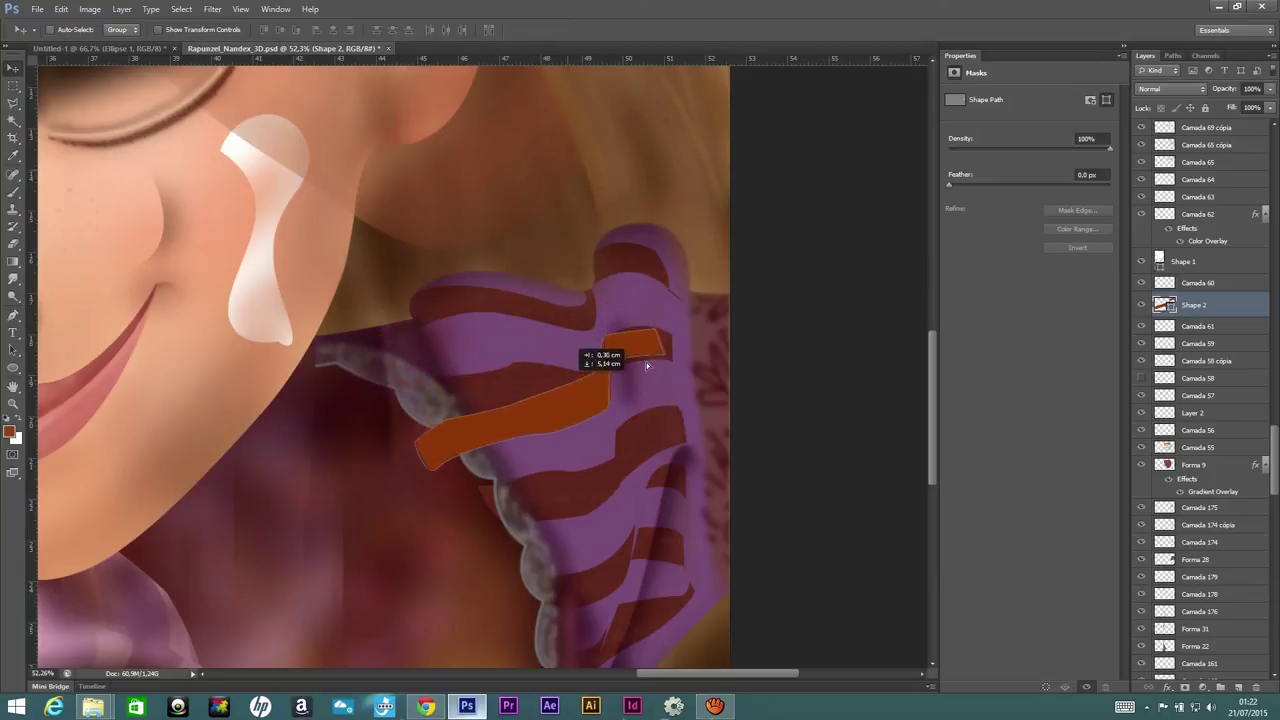
left_click_drag(570, 370, 590, 333)
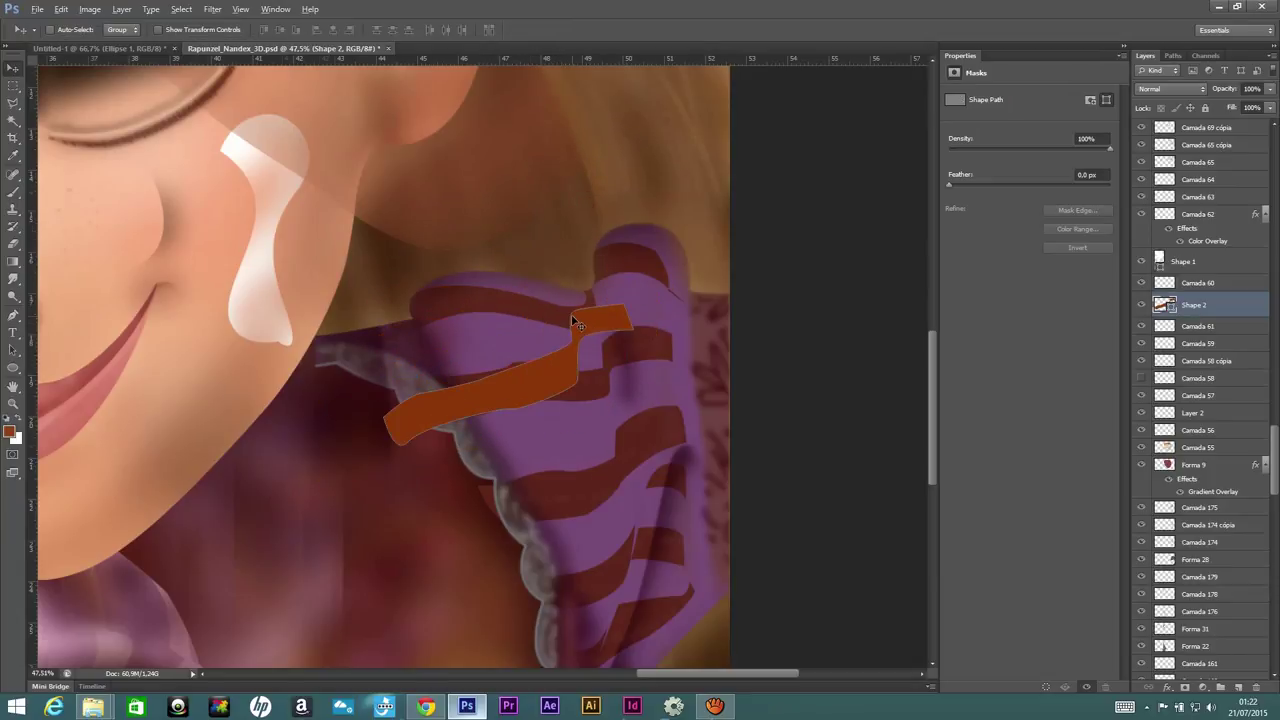
scroll(578, 322, "down", 3)
scroll(565, 300, "down", 3)
scroll(397, 292, "up", 1)
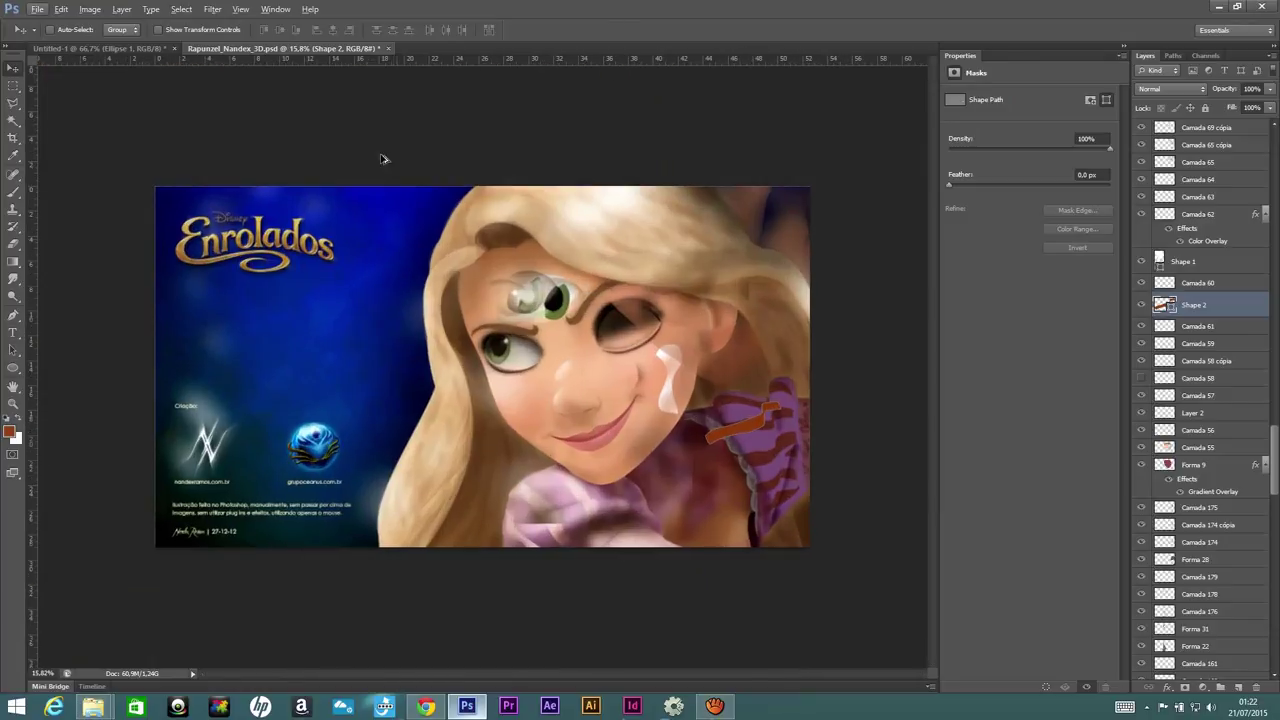
- Close the Rapunzel and circles documents without saving
left_click(388, 48)
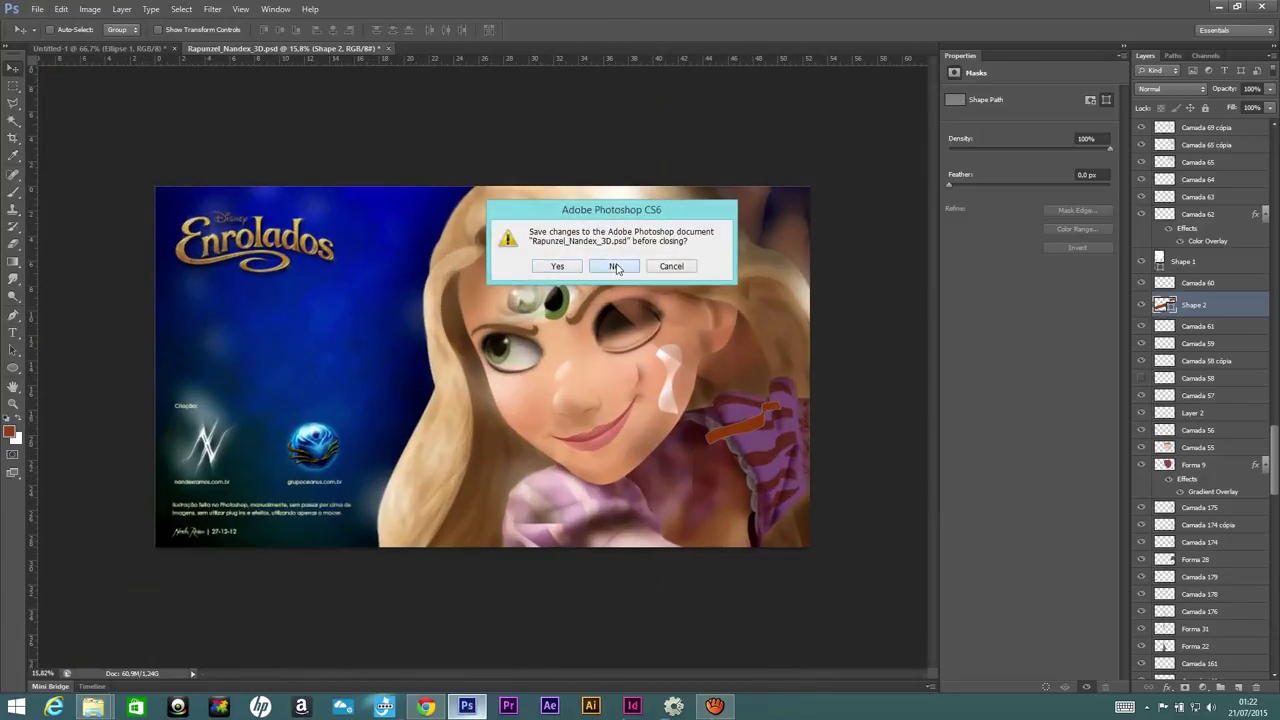
left_click(616, 268)
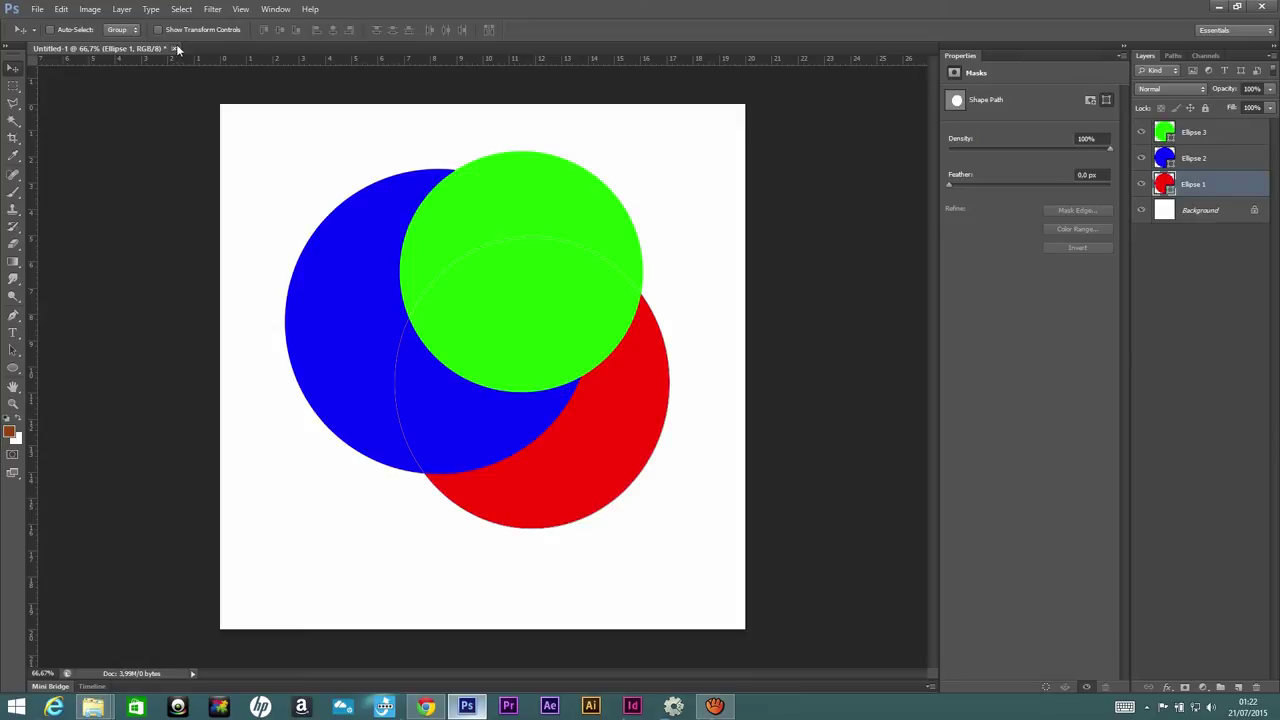
left_click(175, 48)
left_click(620, 266)
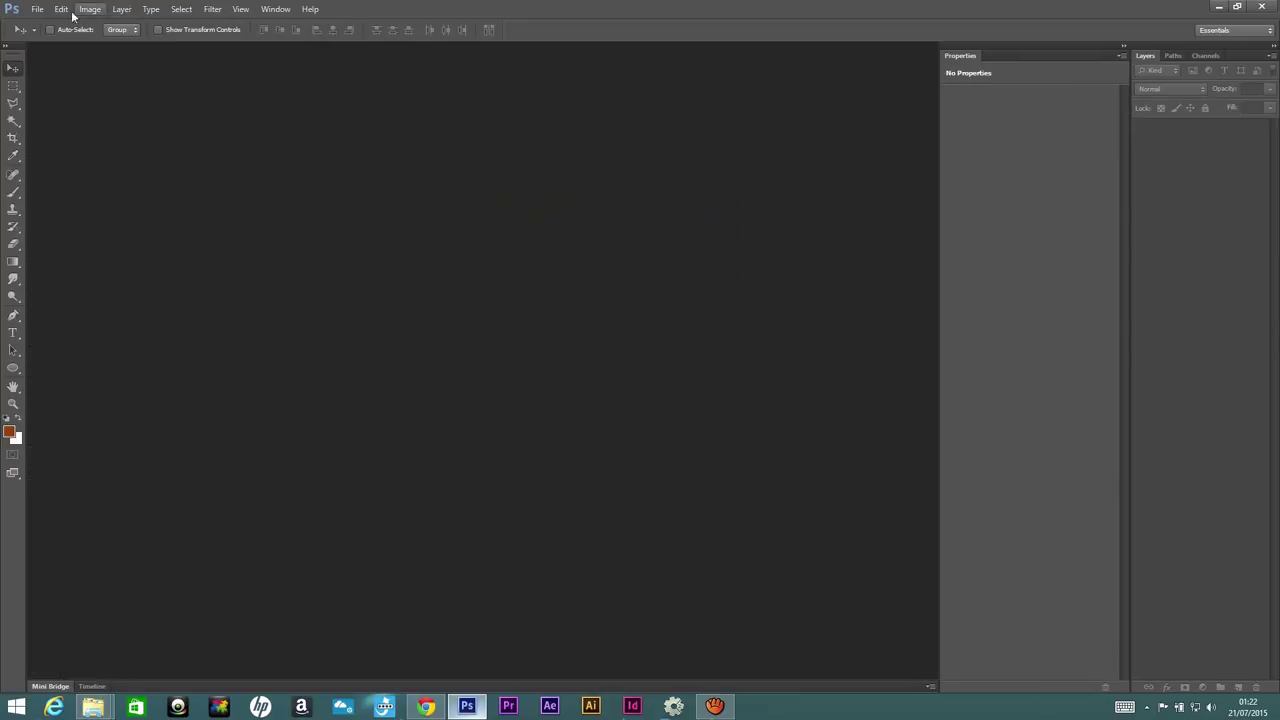
- Open tigr-draw2.psd from the Desktop via File > Open
left_click(37, 9)
left_click(45, 37)
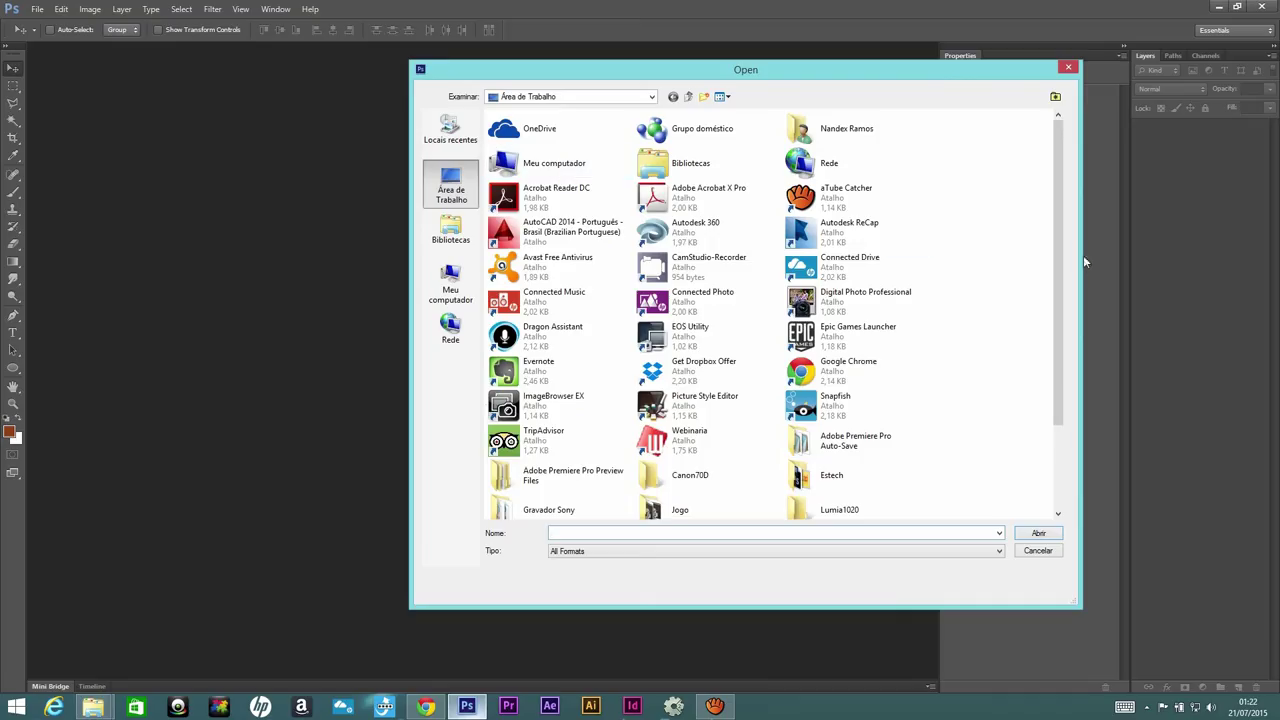
scroll(1060, 300, "down", 2)
left_click(678, 508)
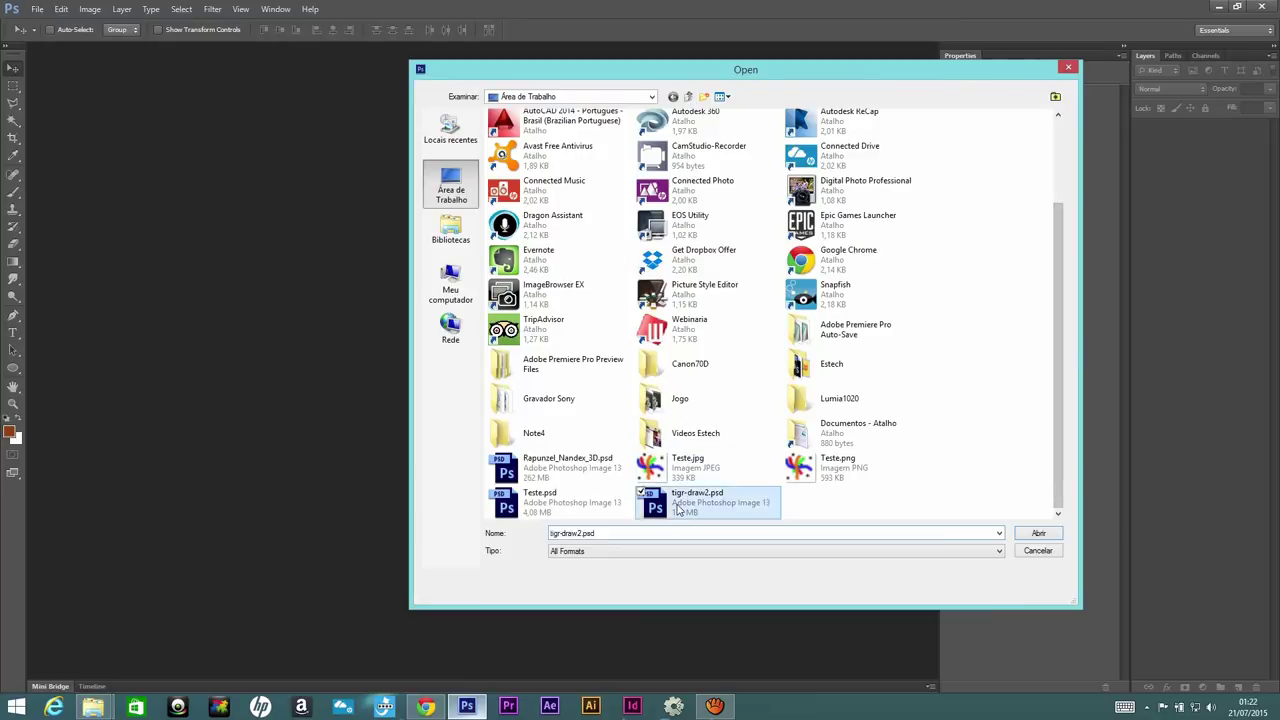
double_click(678, 508)
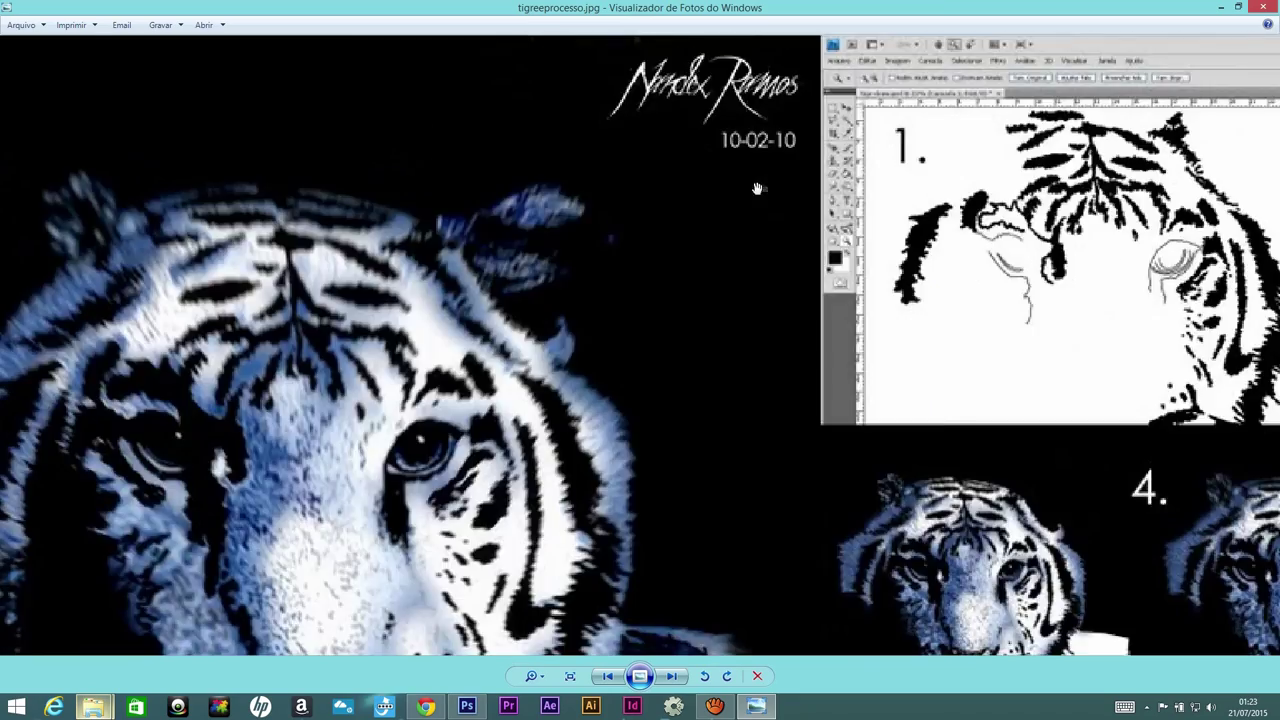
- Zoom in and out on tigreprocesso.jpg, close it, and select tigr-draw2_2.jpg in the Tigre folder
scroll(700, 160, "down", 2)
scroll(600, 120, "down", 2)
scroll(520, 90, "down", 1)
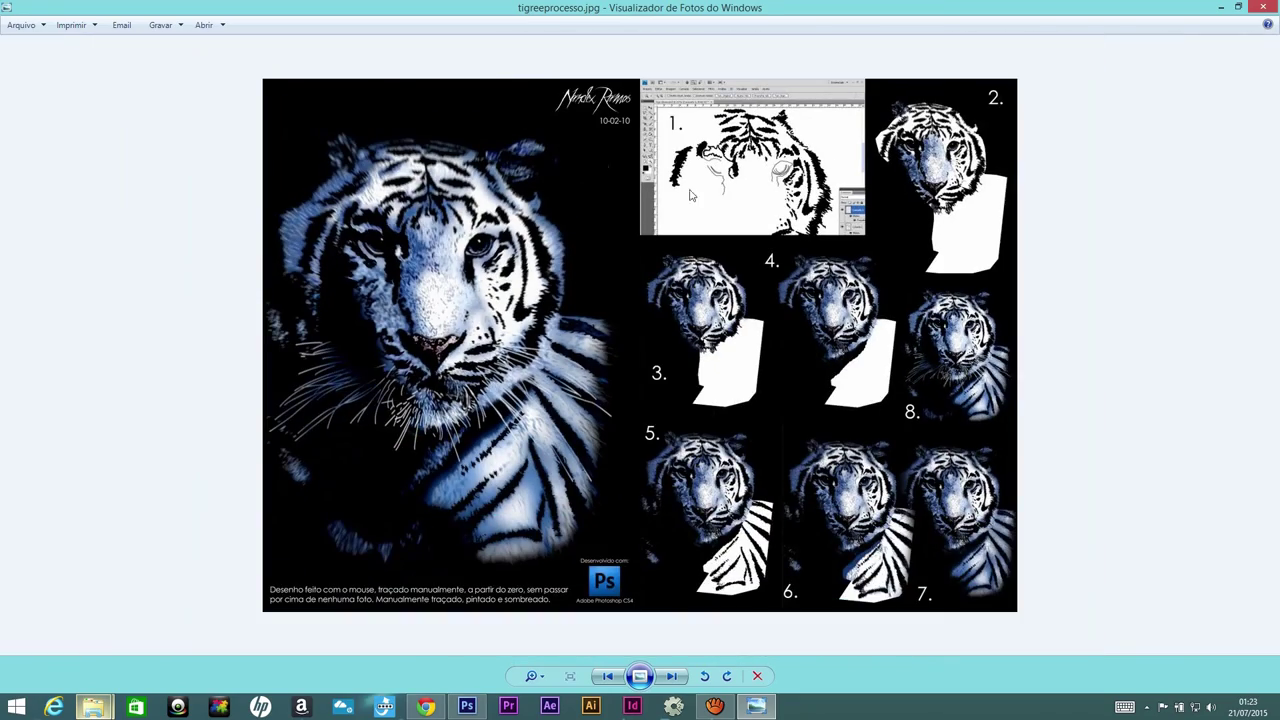
scroll(497, 298, "up", 1)
scroll(497, 298, "up", 1)
scroll(497, 298, "up", 2)
scroll(497, 298, "up", 2)
scroll(497, 298, "down", 1)
scroll(486, 263, "up", 1)
scroll(463, 251, "up", 1)
scroll(515, 246, "up", 1)
scroll(630, 404, "down", 2)
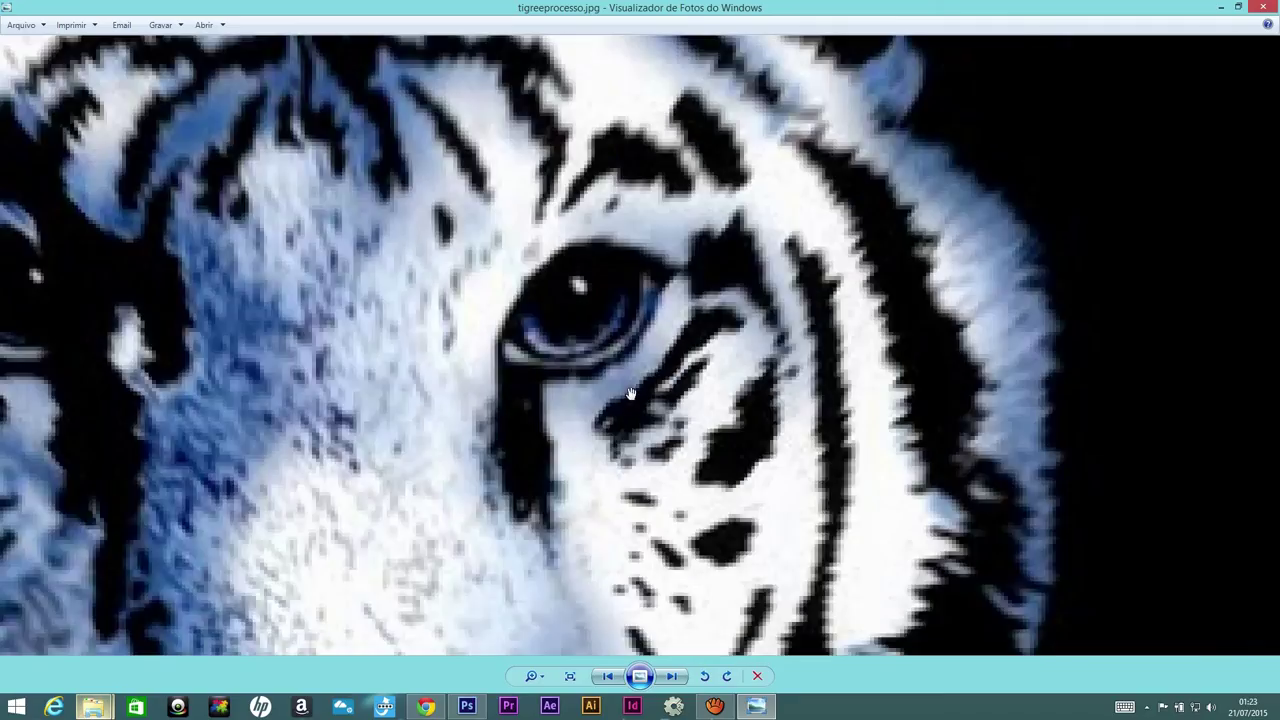
scroll(625, 388, "up", 1)
scroll(617, 349, "up", 1)
scroll(618, 326, "up", 1)
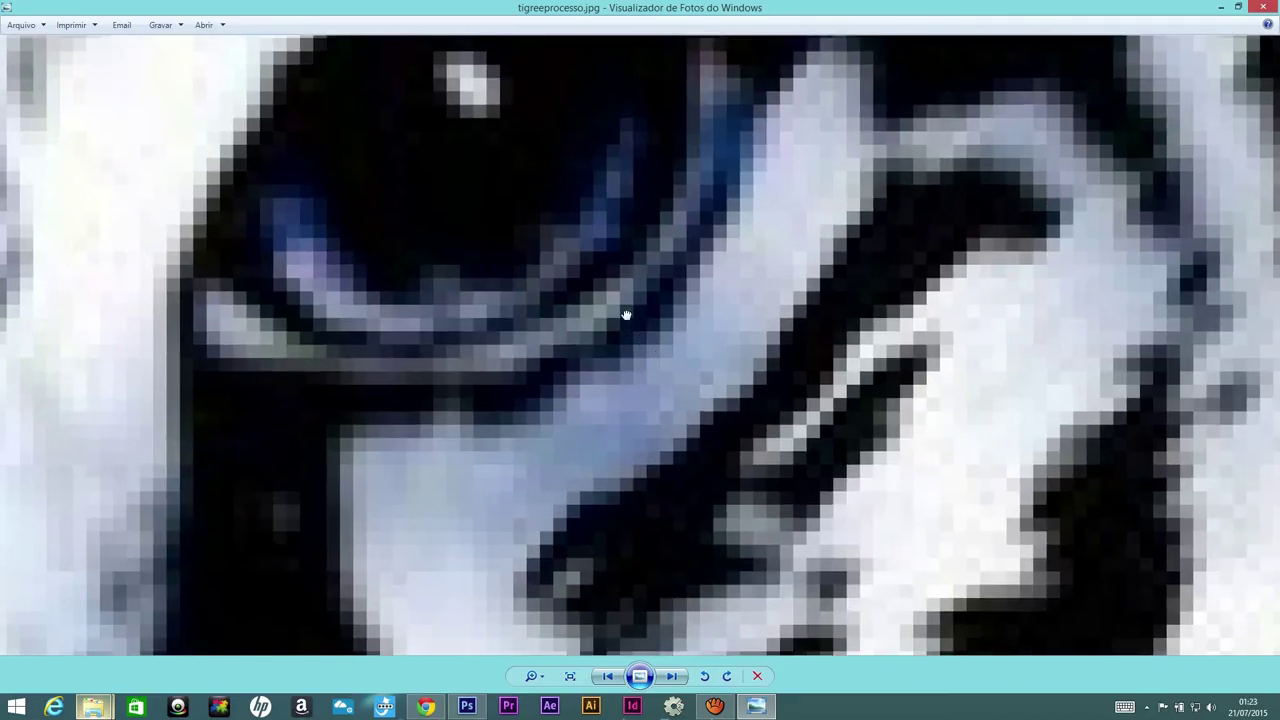
left_click(1261, 10)
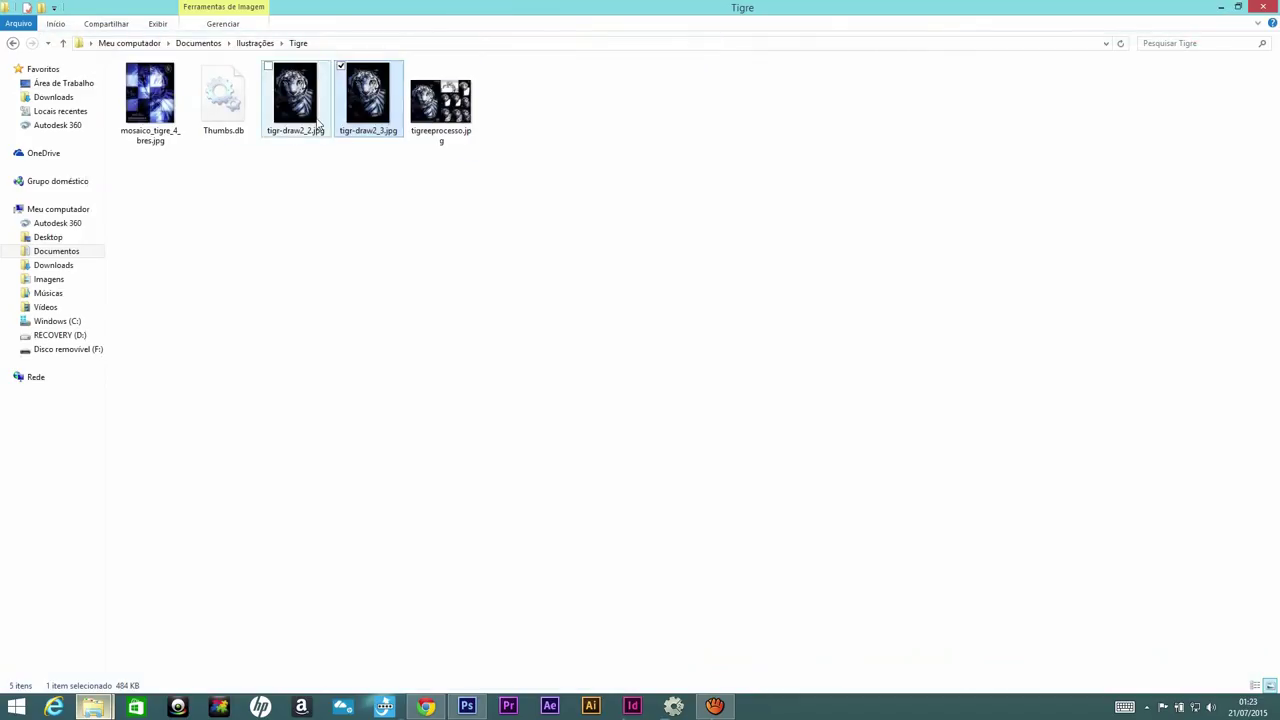
left_click(305, 137)
mouse_move(368, 95)
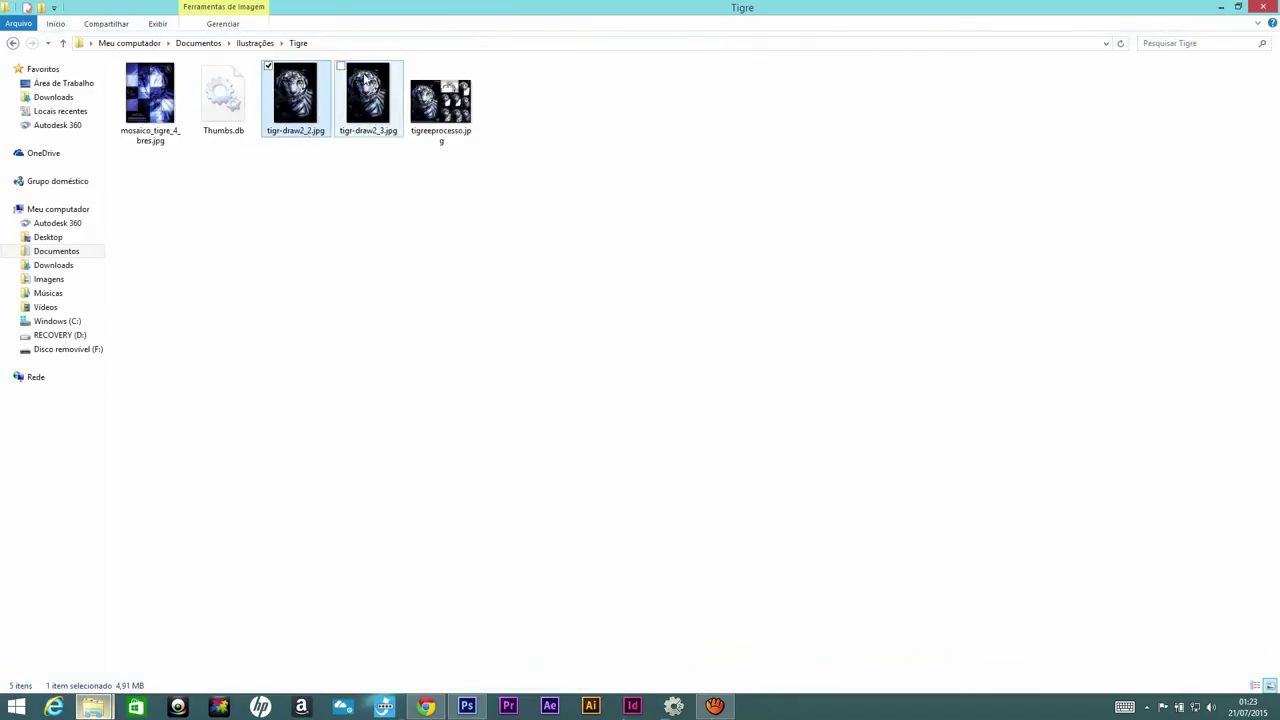
- View tigr-draw2_3.jpg at actual size, zoom and pan to the tiger's eye, then close it
double_click(366, 101)
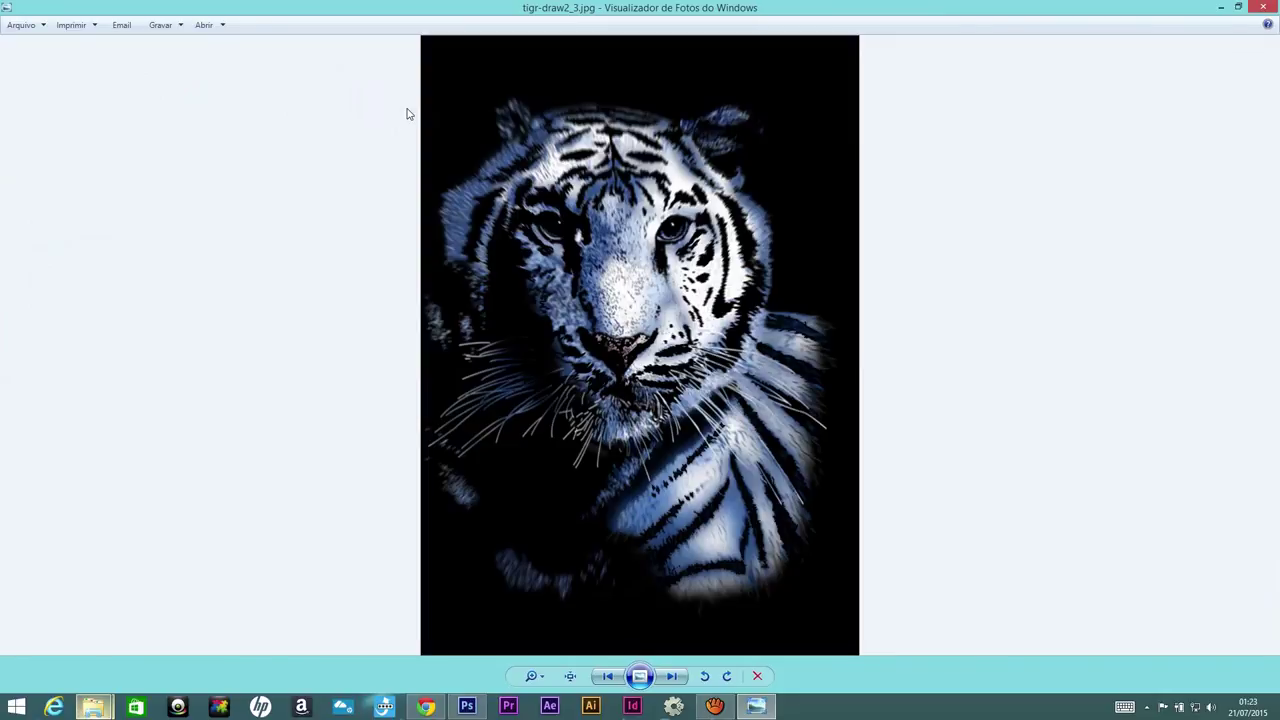
left_click(569, 678)
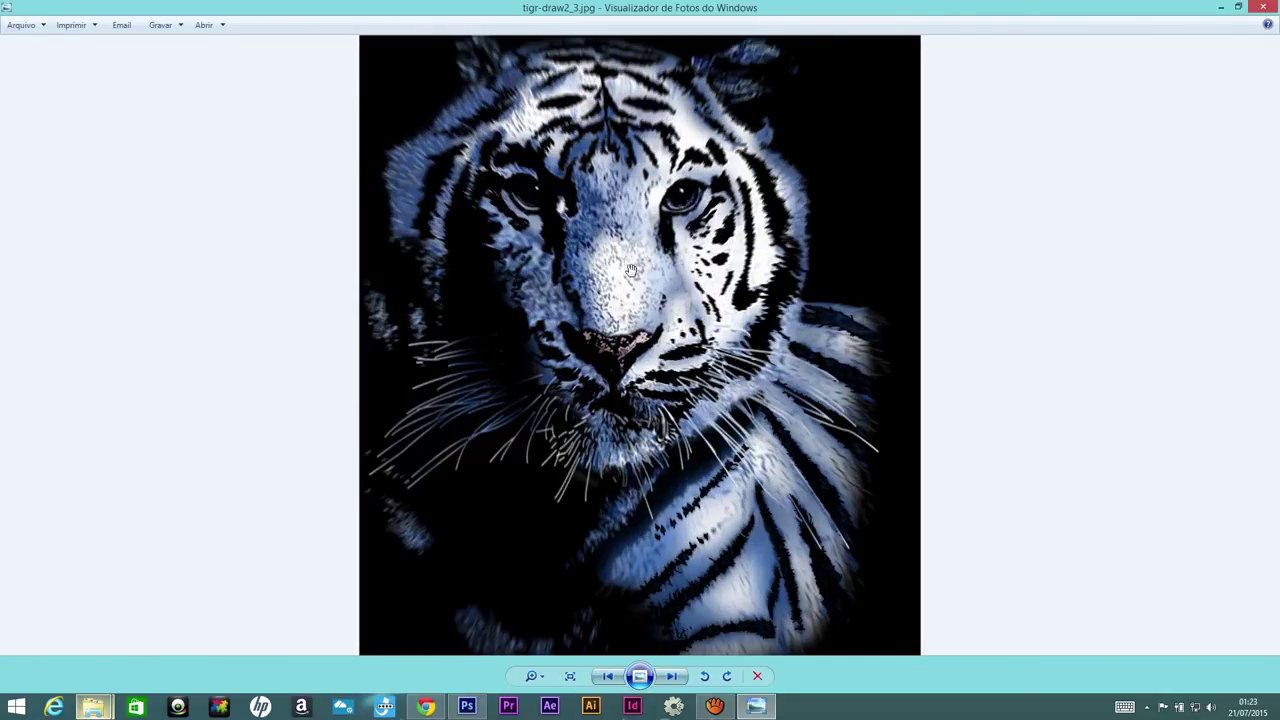
scroll(634, 345, "up", 3)
scroll(634, 347, "up", 3)
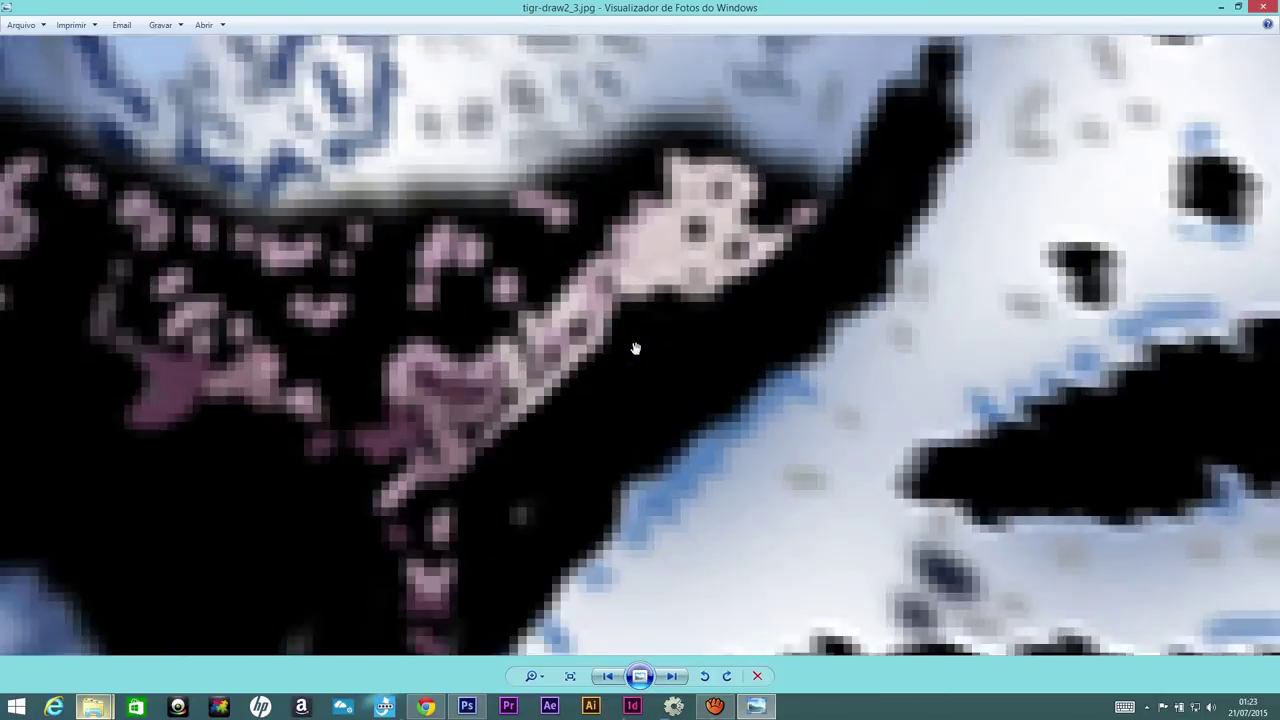
scroll(548, 320, "up", 2)
mouse_move(563, 299)
left_mouse_down()
mouse_move(529, 463)
mouse_move(634, 143)
mouse_move(557, 243)
mouse_move(631, 210)
mouse_move(594, 394)
mouse_move(611, 272)
left_mouse_up()
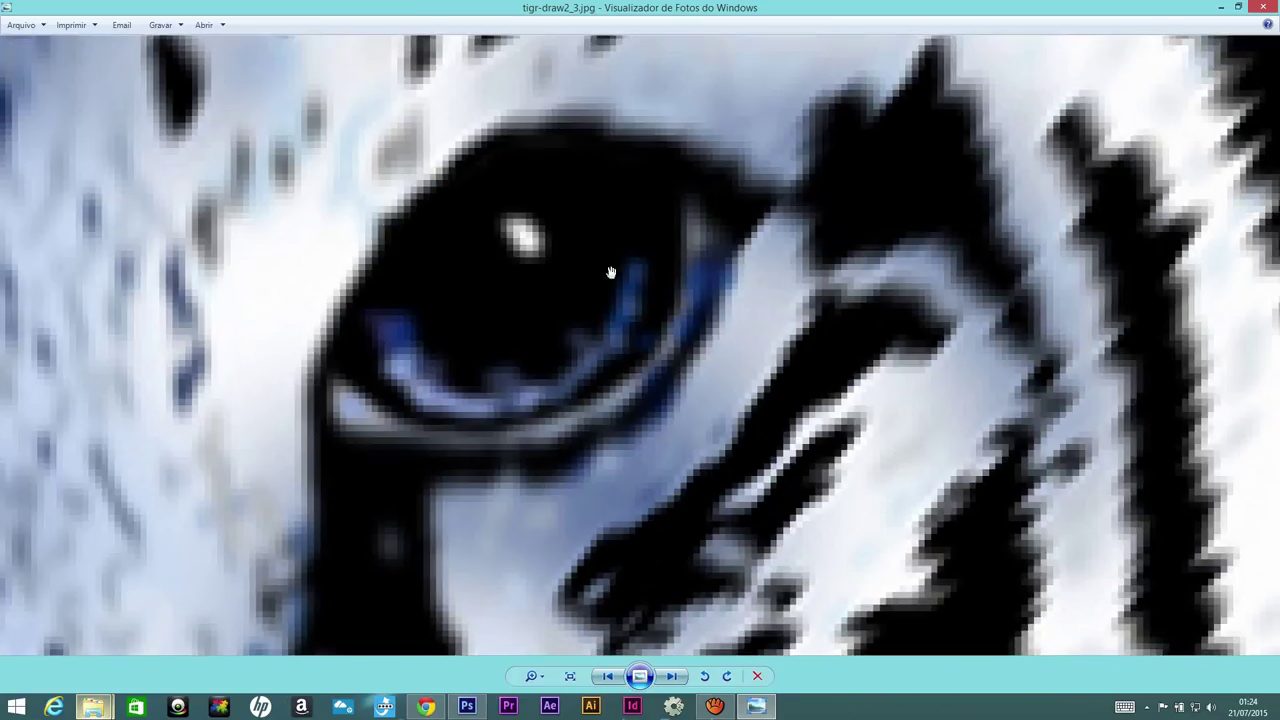
left_click(1270, 5)
- Inspect tigr-draw2_2.jpg magnified around the eye, close it, and return to Photoshop
left_click(297, 122)
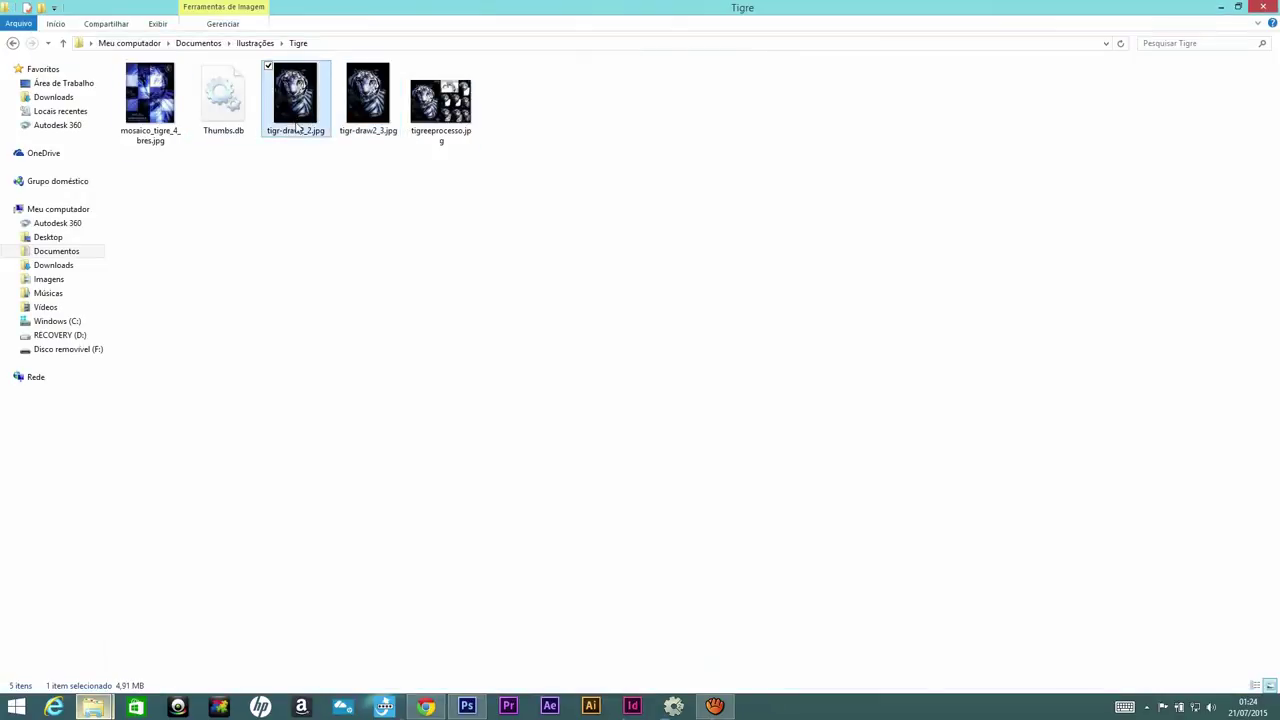
double_click(306, 122)
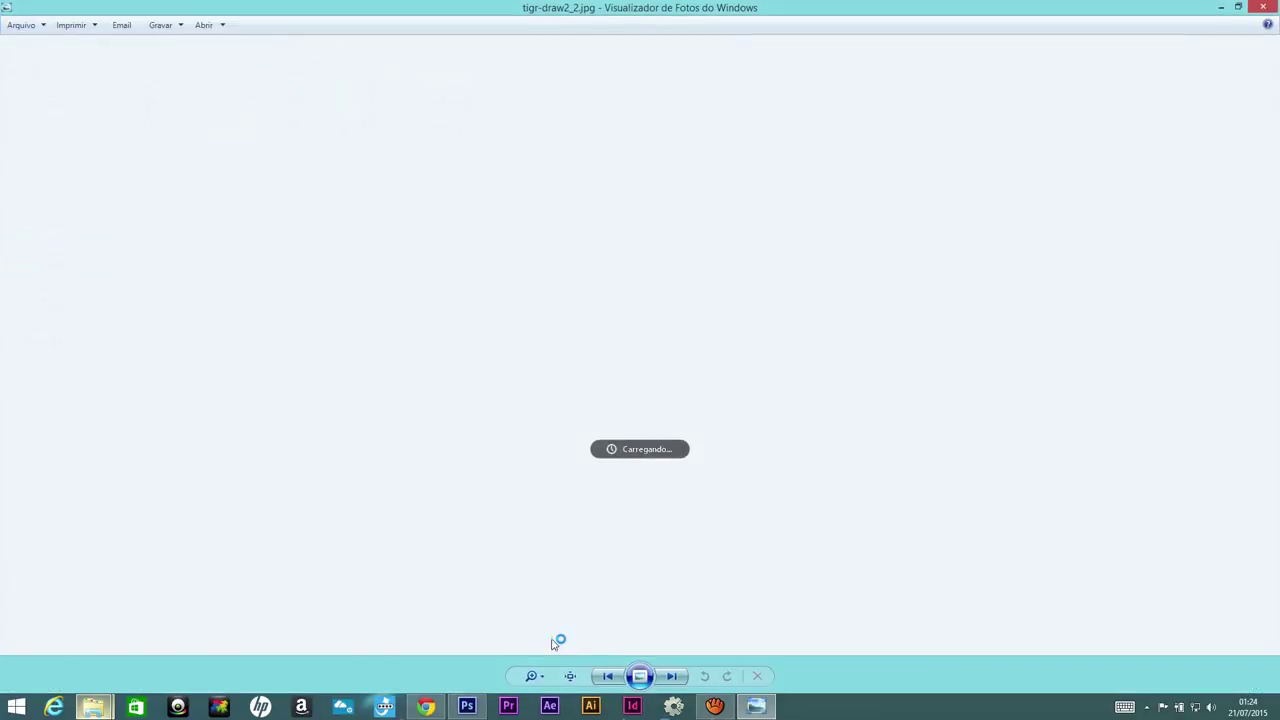
left_click(572, 678)
mouse_move(620, 450)
left_mouse_down()
mouse_move(637, 243)
mouse_move(529, 463)
mouse_move(580, 257)
mouse_move(664, 143)
left_mouse_up()
scroll(486, 171, "up", 2)
scroll(497, 194, "up", 2)
scroll(734, 360, "up", 2)
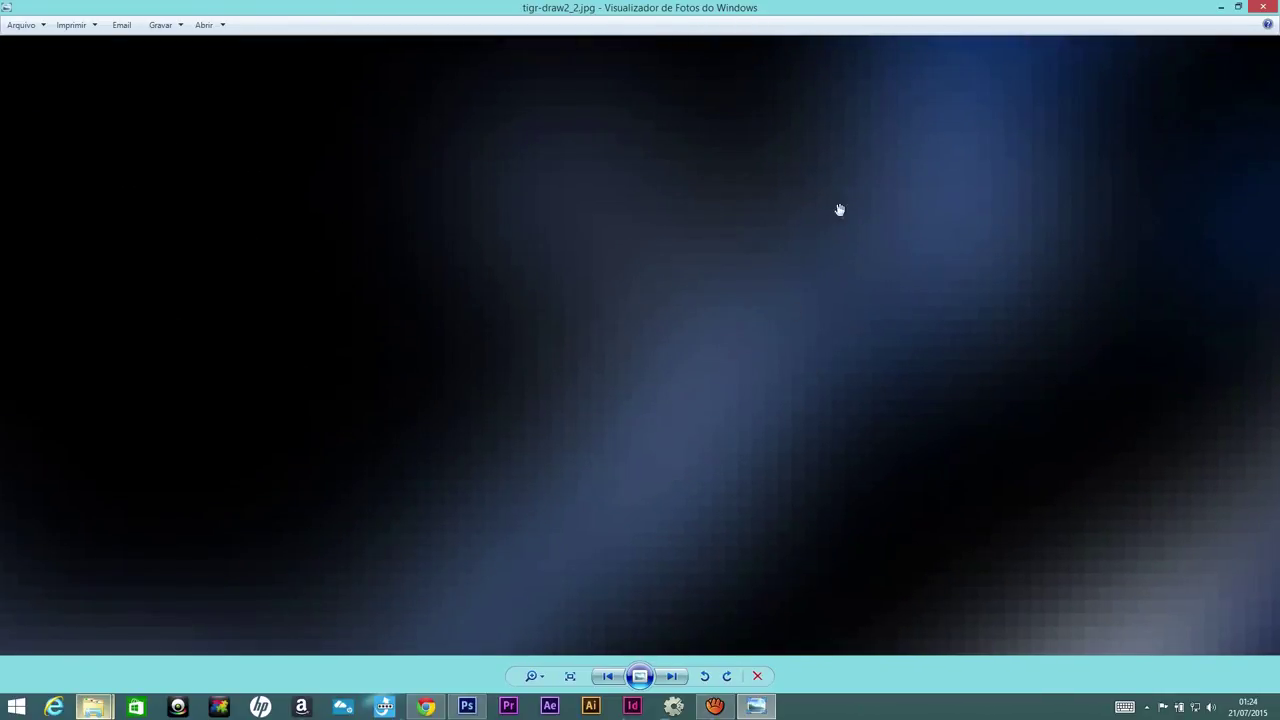
left_click(1261, 7)
left_click(466, 706)
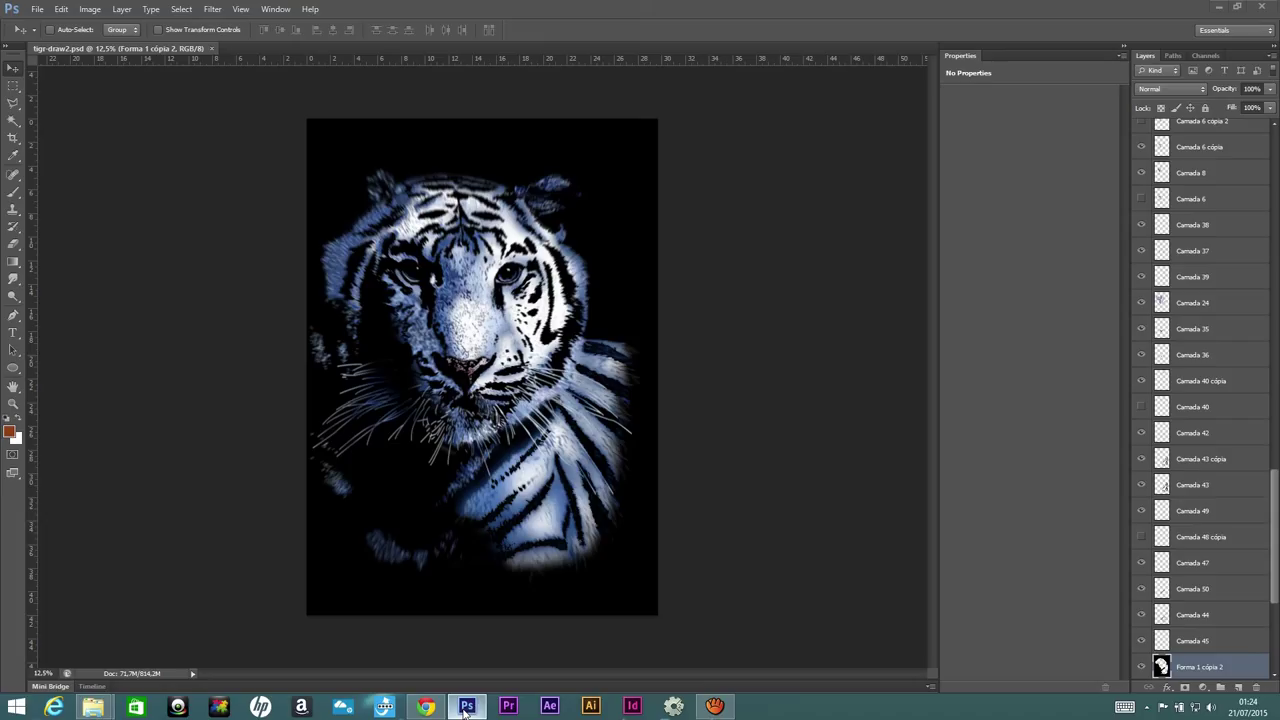
- Shift the copied tiger layer off and back onto the tiger's face
left_click_drag(440, 282, 480, 302)
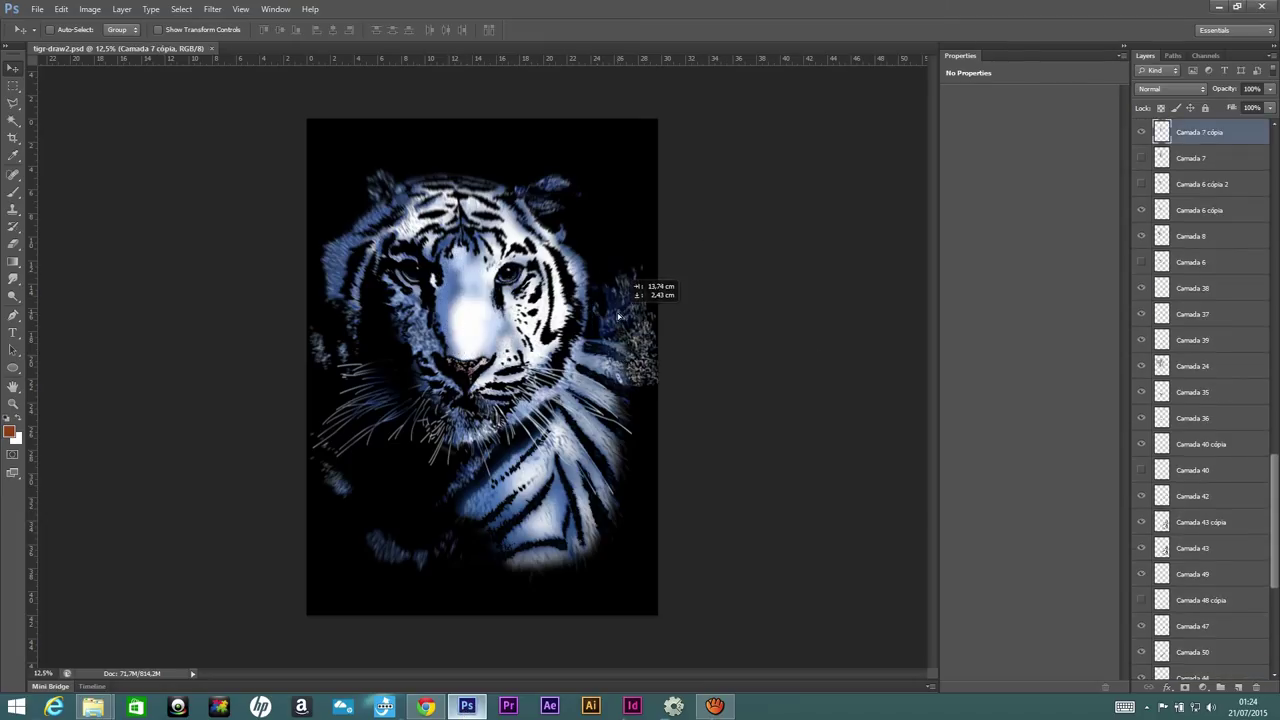
left_click_drag(480, 302, 440, 282)
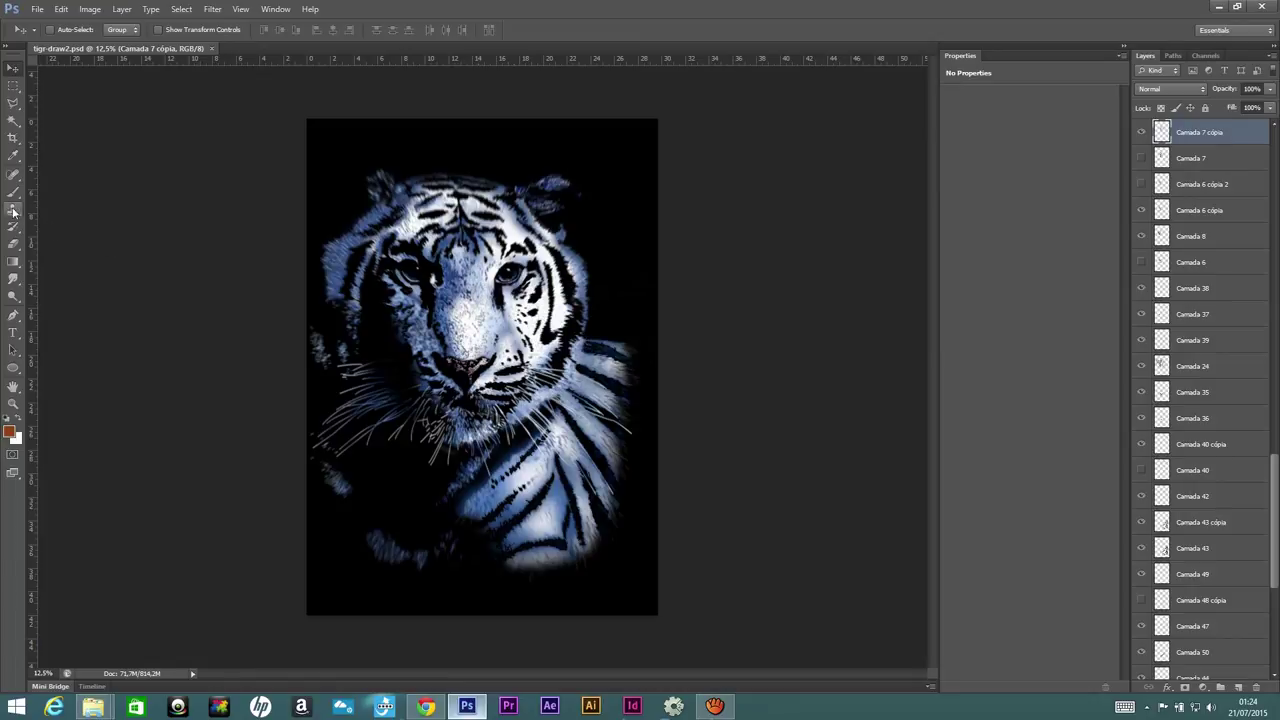
mouse_move(467, 313)
left_mouse_down()
mouse_move(478, 290)
mouse_move(603, 317)
mouse_move(484, 275)
left_mouse_up()
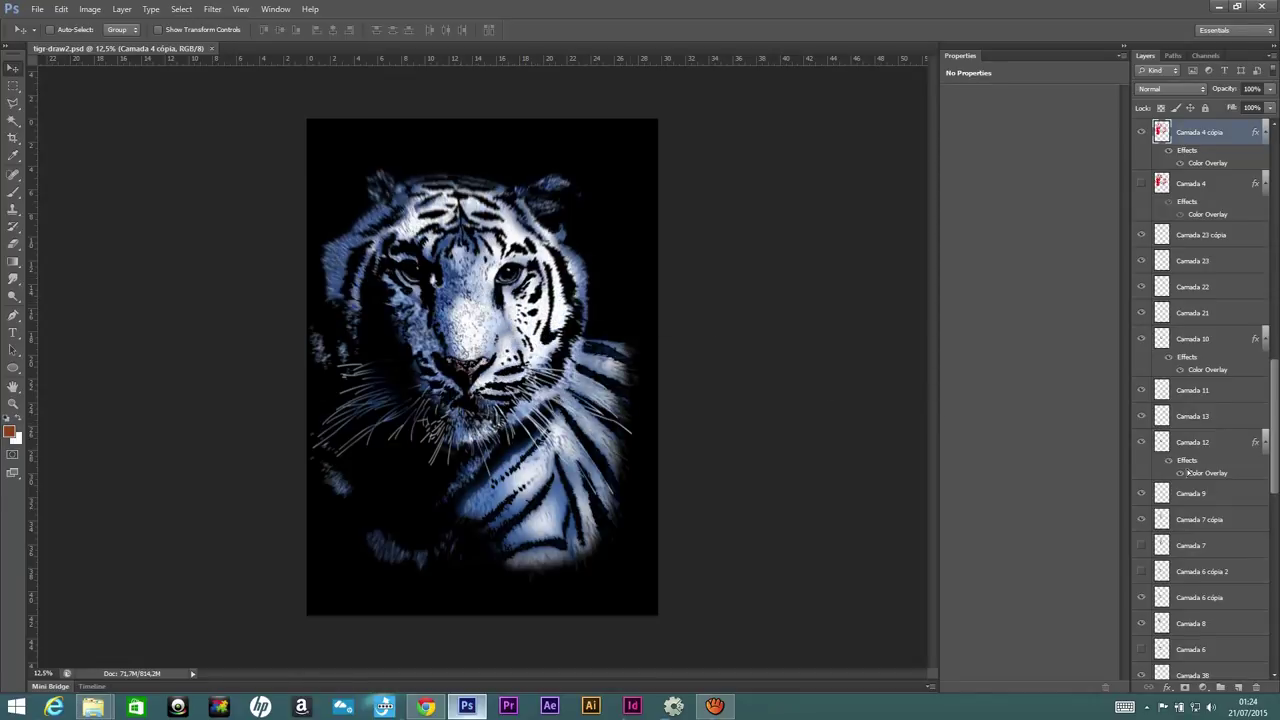
- Move the black Forma 1 cópia 2 shape around and back behind the tiger
scroll(1269, 440, "down", 5)
scroll(1269, 440, "down", 5)
scroll(1200, 460, "down", 5)
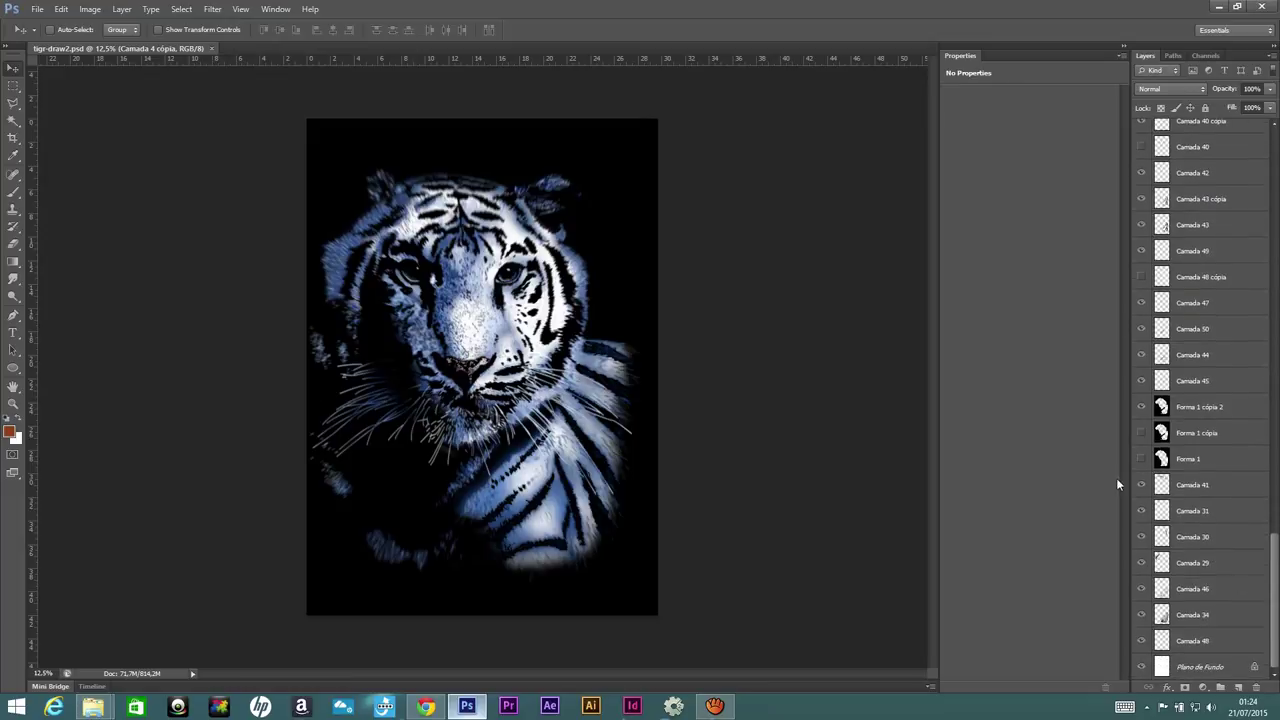
left_click(1202, 408)
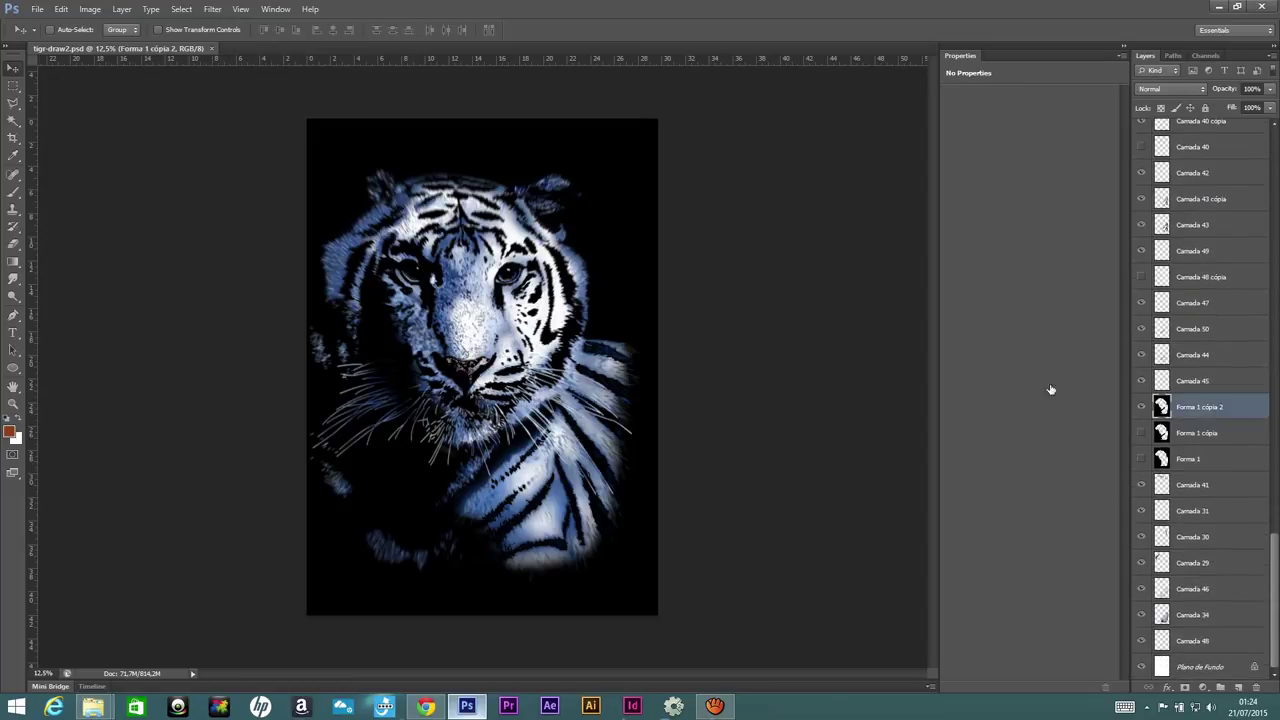
mouse_move(648, 265)
left_mouse_down()
mouse_move(666, 251)
mouse_move(729, 254)
mouse_move(703, 277)
mouse_move(596, 215)
mouse_move(834, 282)
mouse_move(706, 189)
mouse_move(748, 196)
left_mouse_up()
mouse_move(745, 398)
left_mouse_down()
mouse_move(686, 360)
mouse_move(288, 436)
mouse_move(728, 325)
left_mouse_up()
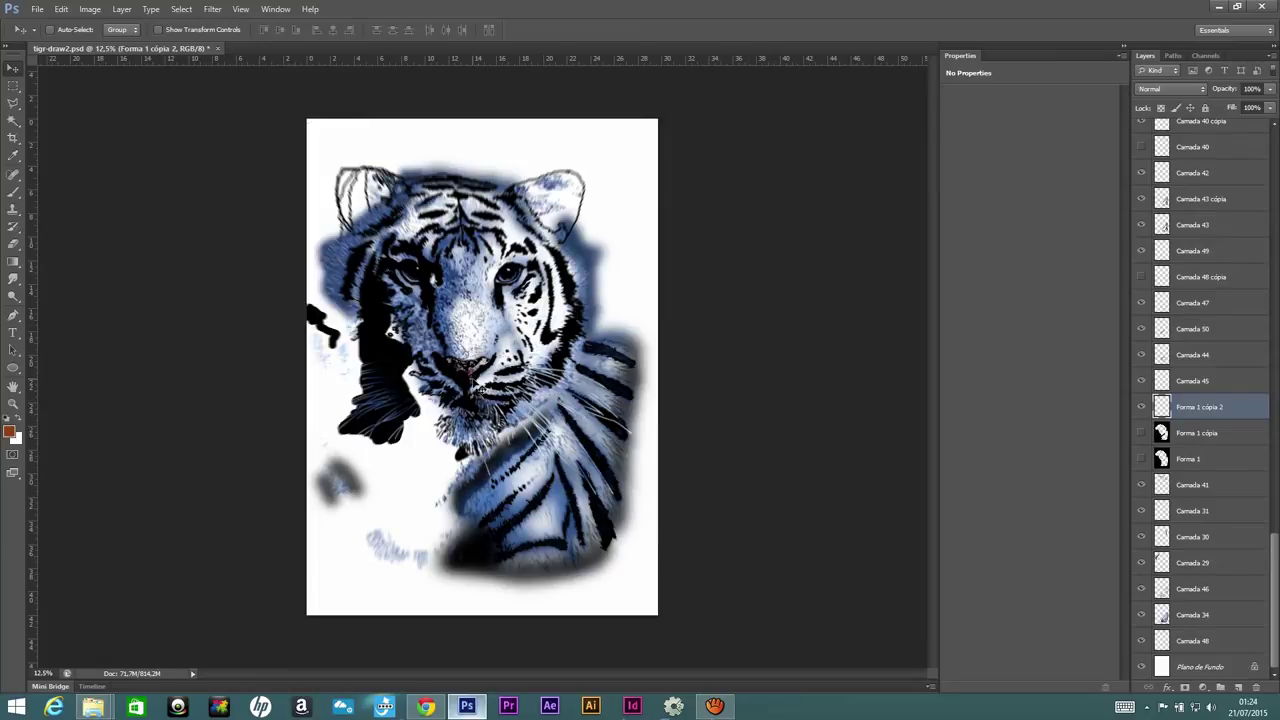
- Reveal the hidden blue splatter at the upper right and the tiger's glowing white eye highlights
mouse_move(640, 270)
left_mouse_down()
mouse_move(578, 255)
mouse_move(425, 320)
mouse_move(657, 255)
left_mouse_up()
left_click(425, 320, "ctrl")
left_click_drag(425, 283, 586, 191)
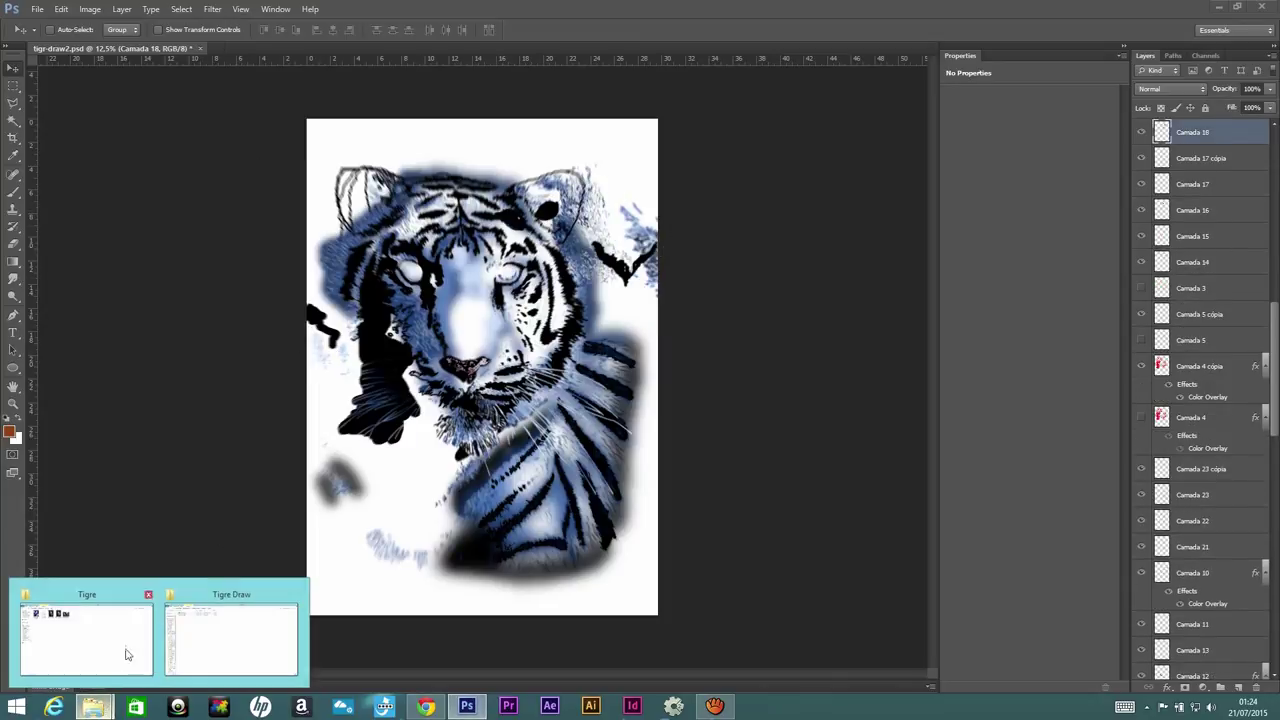
- Open the final and the lower-resolution Goku poster JPGs in Photo Viewer
mouse_move(92, 707)
left_click(233, 625)
double_click(228, 126)
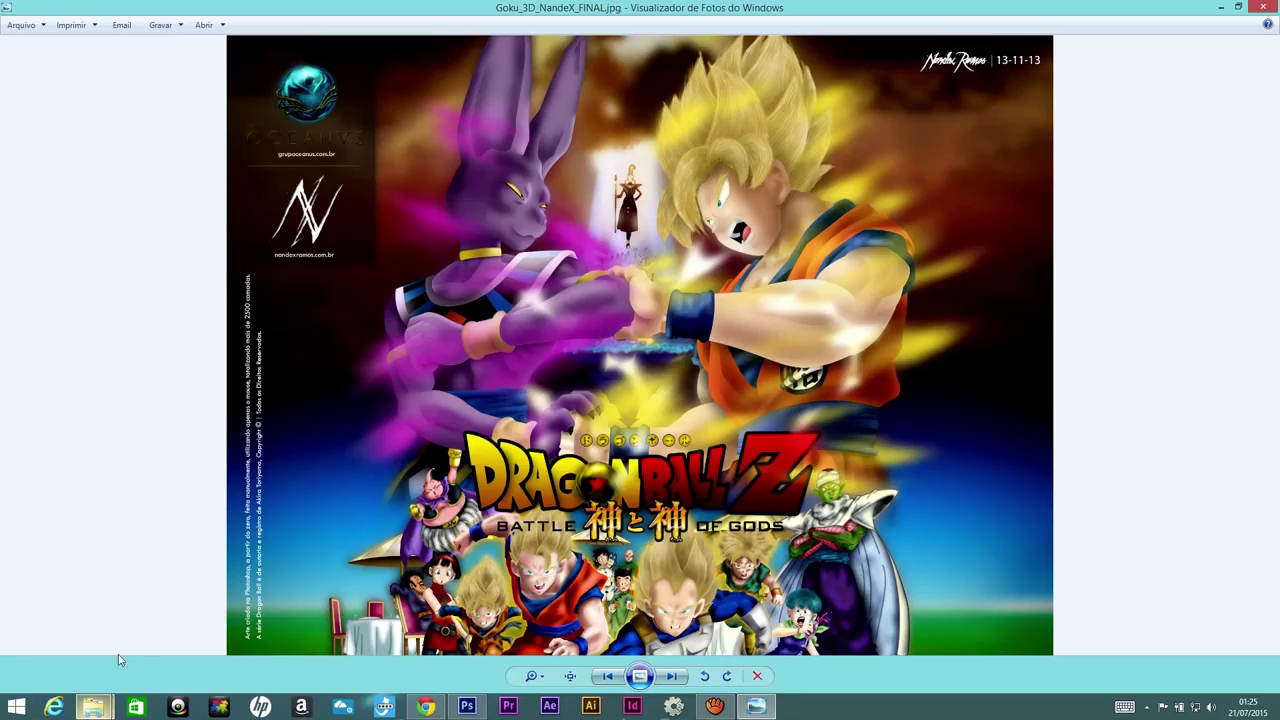
left_click(93, 707)
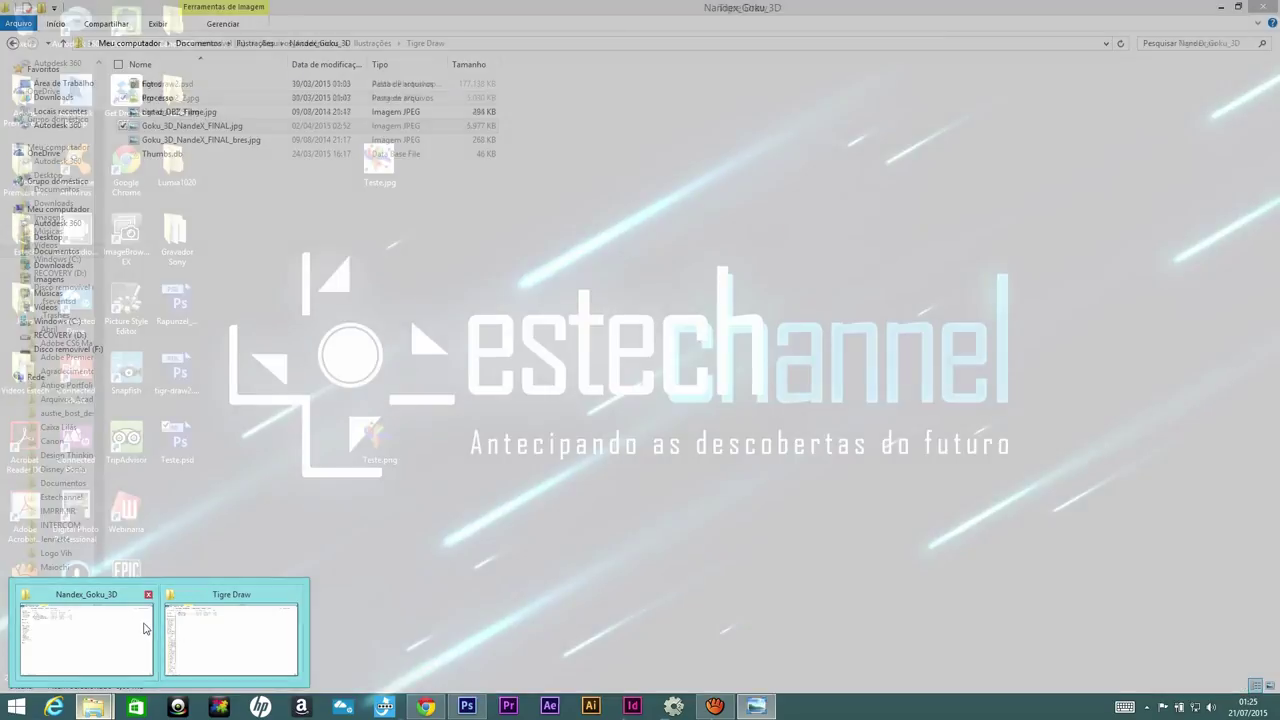
left_click(128, 623)
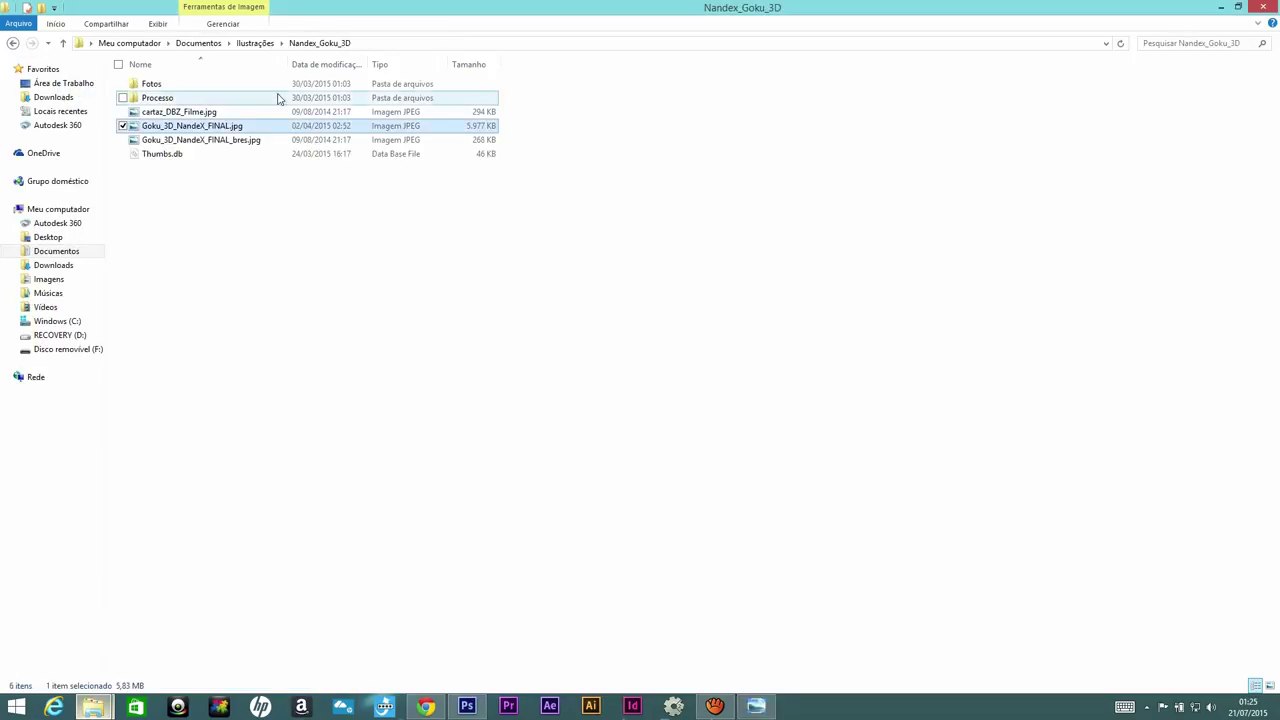
double_click(256, 141)
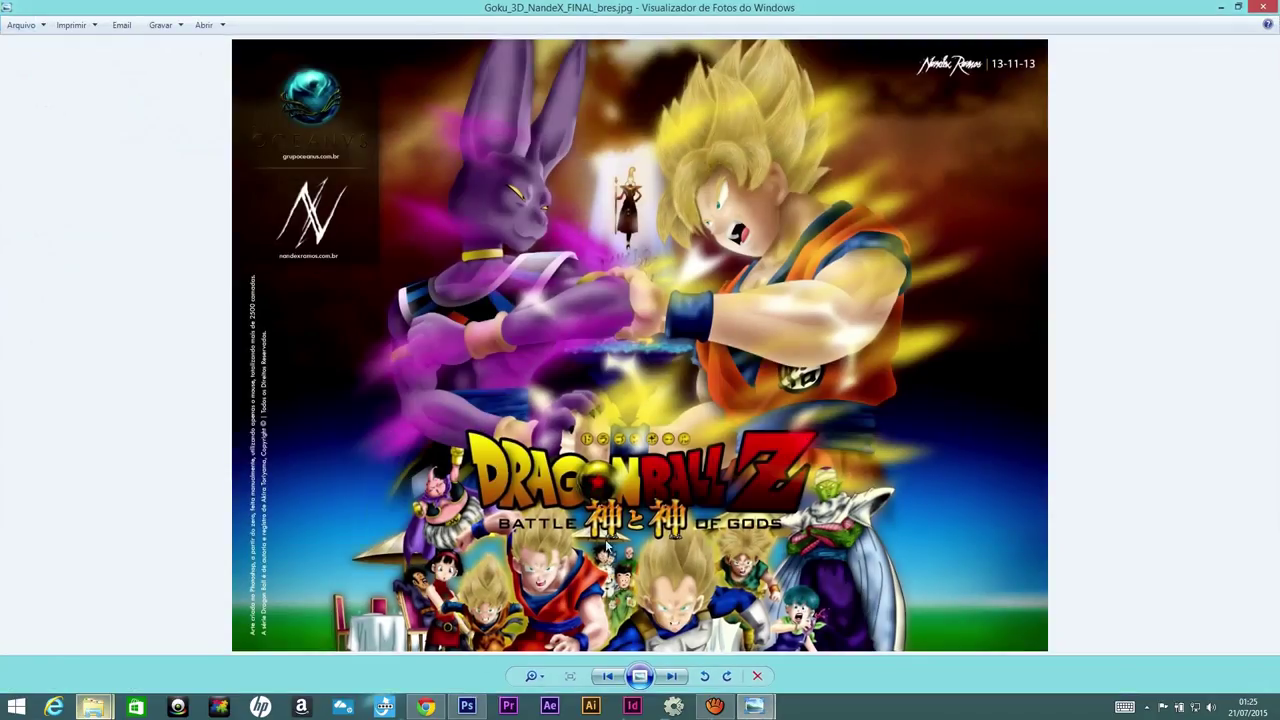
- Zoom in on the lower-resolution poster's Z middle stroke, then close it
scroll(608, 538, "up", 1)
scroll(608, 538, "up", 1)
scroll(608, 538, "up", 1)
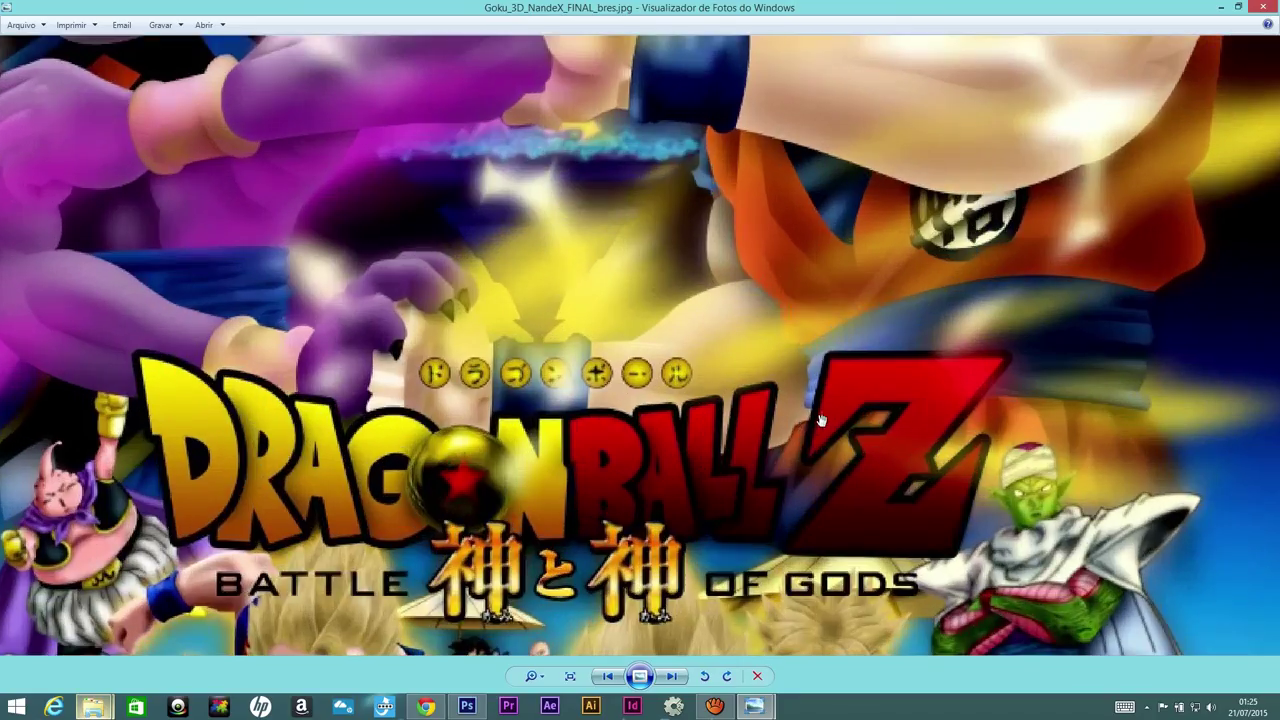
scroll(820, 417, "up", 2)
scroll(820, 417, "up", 2)
left_click_drag(817, 374, 691, 329)
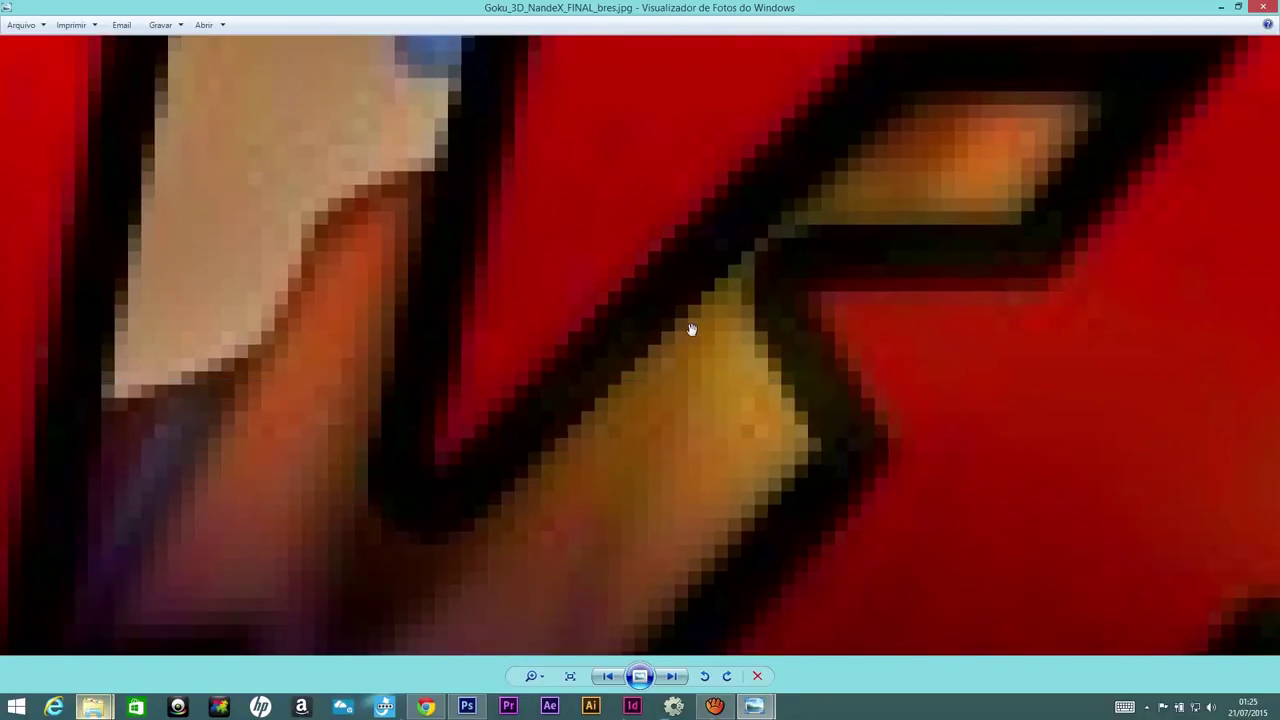
scroll(631, 383, "down", 1)
scroll(594, 400, "down", 1)
scroll(608, 391, "down", 2)
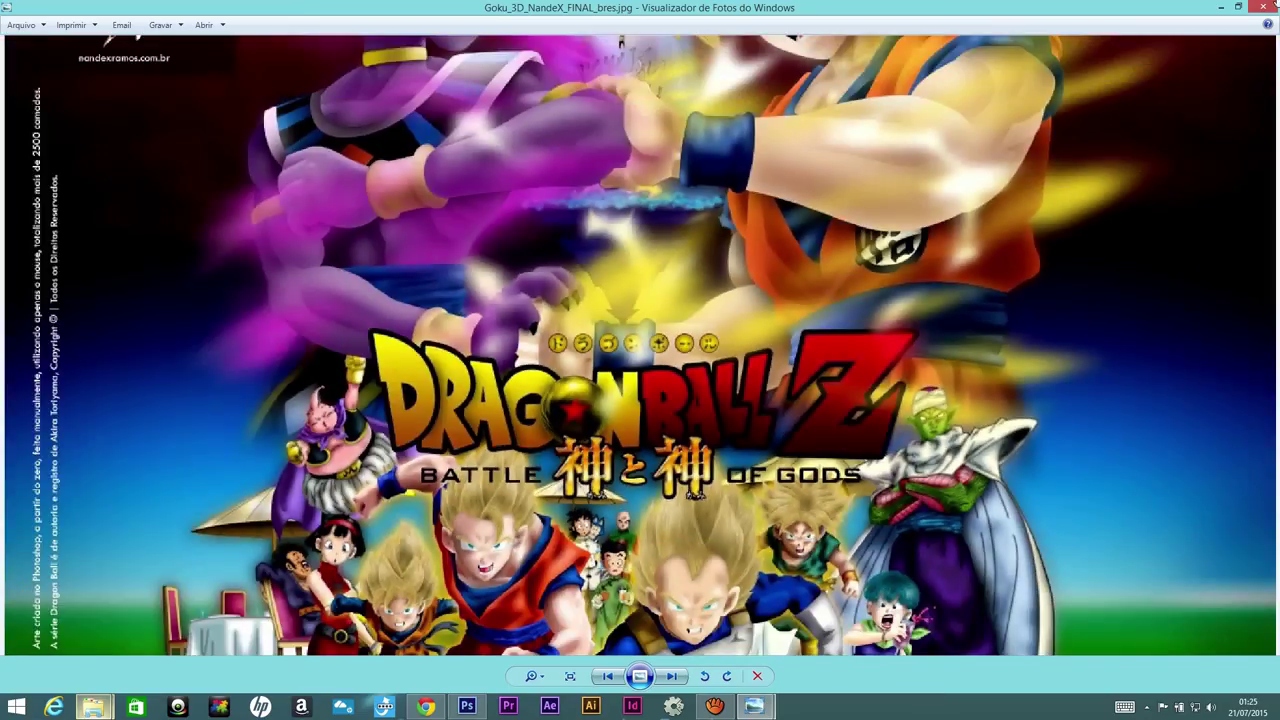
left_click(1266, 8)
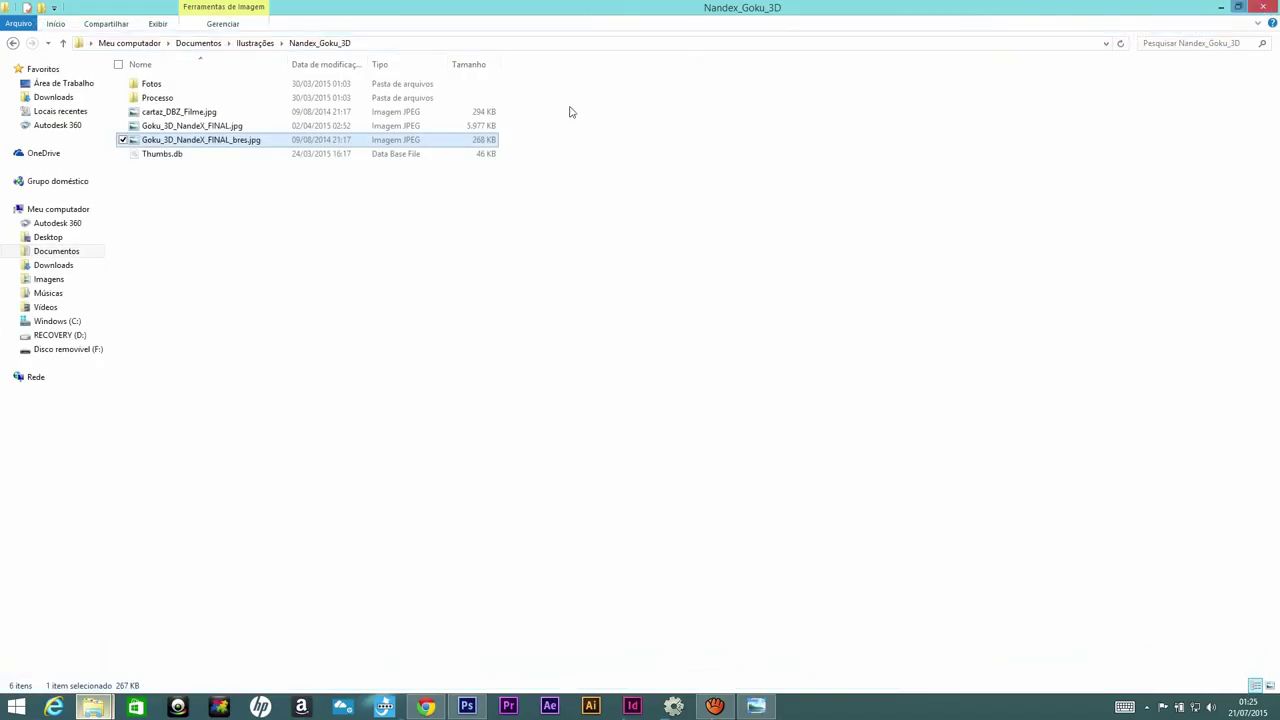
- View the full-size Goku poster at actual size, inspecting his arm, chest and teal eye
double_click(253, 128)
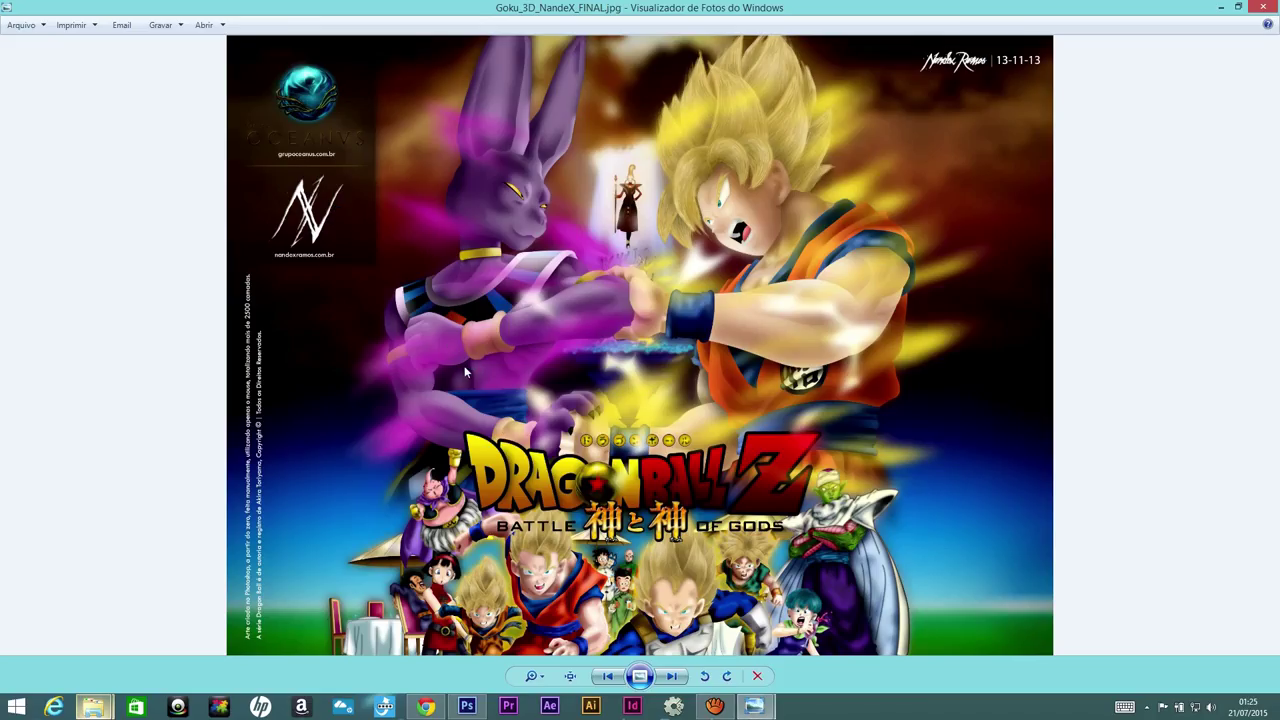
left_click(570, 676)
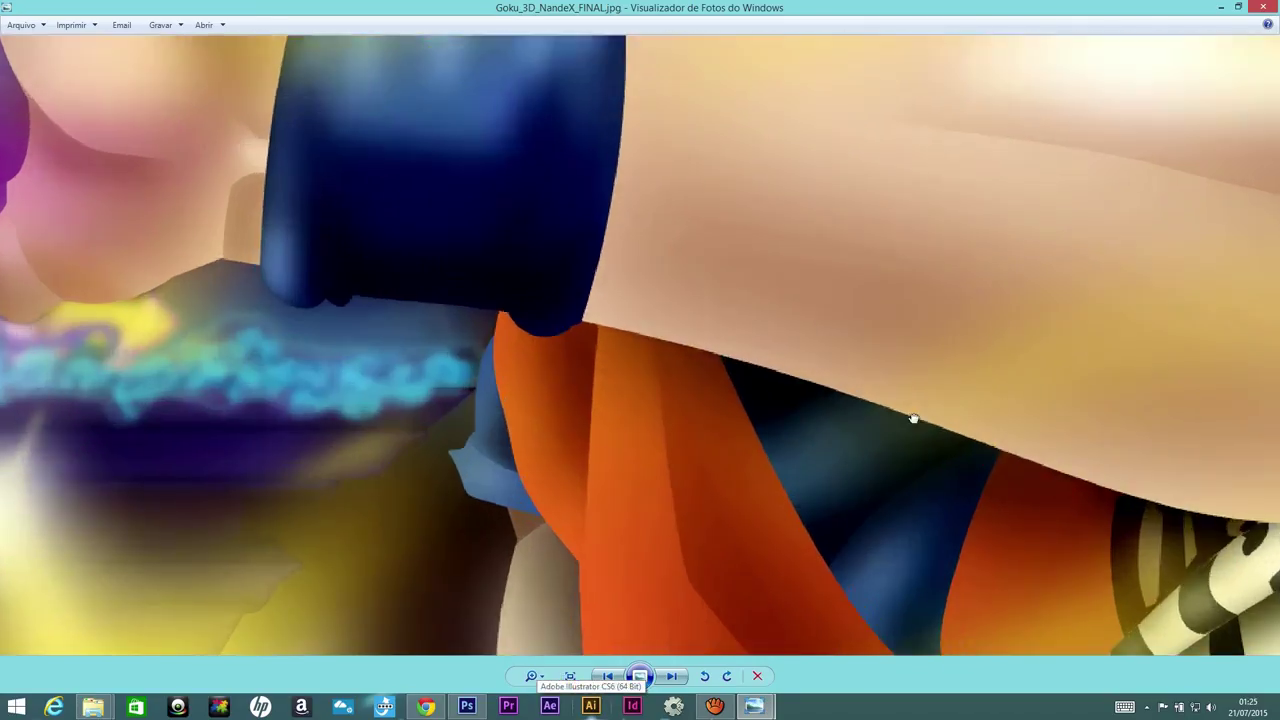
mouse_move(914, 420)
left_mouse_down()
mouse_move(506, 451)
mouse_move(597, 158)
mouse_move(374, 486)
left_mouse_up()
left_click_drag(357, 209, 431, 380)
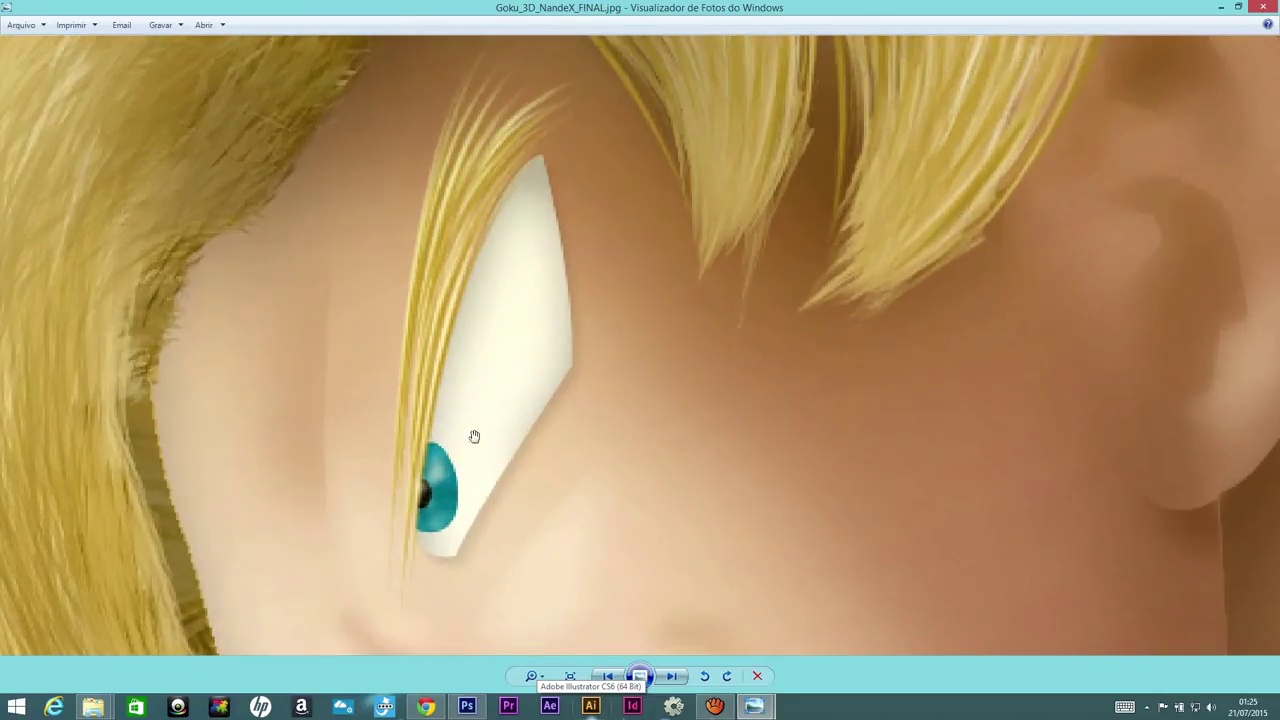
scroll(450, 505, "up", 2)
scroll(429, 501, "up", 5)
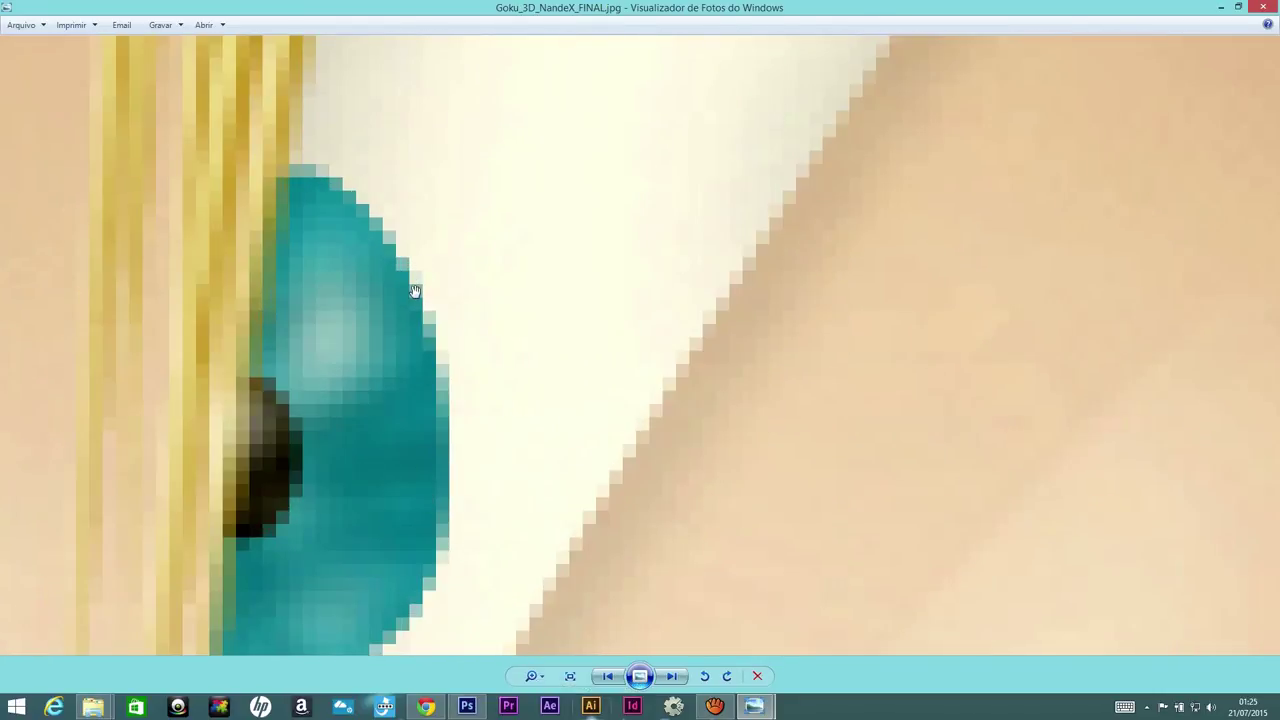
left_click_drag(415, 290, 537, 212)
- Pan from the logo to Goku's face, then return to the tiger document in Photoshop
scroll(296, 289, "down", 3)
scroll(549, 231, "down", 3)
scroll(694, 360, "down", 3)
scroll(710, 340, "down", 3)
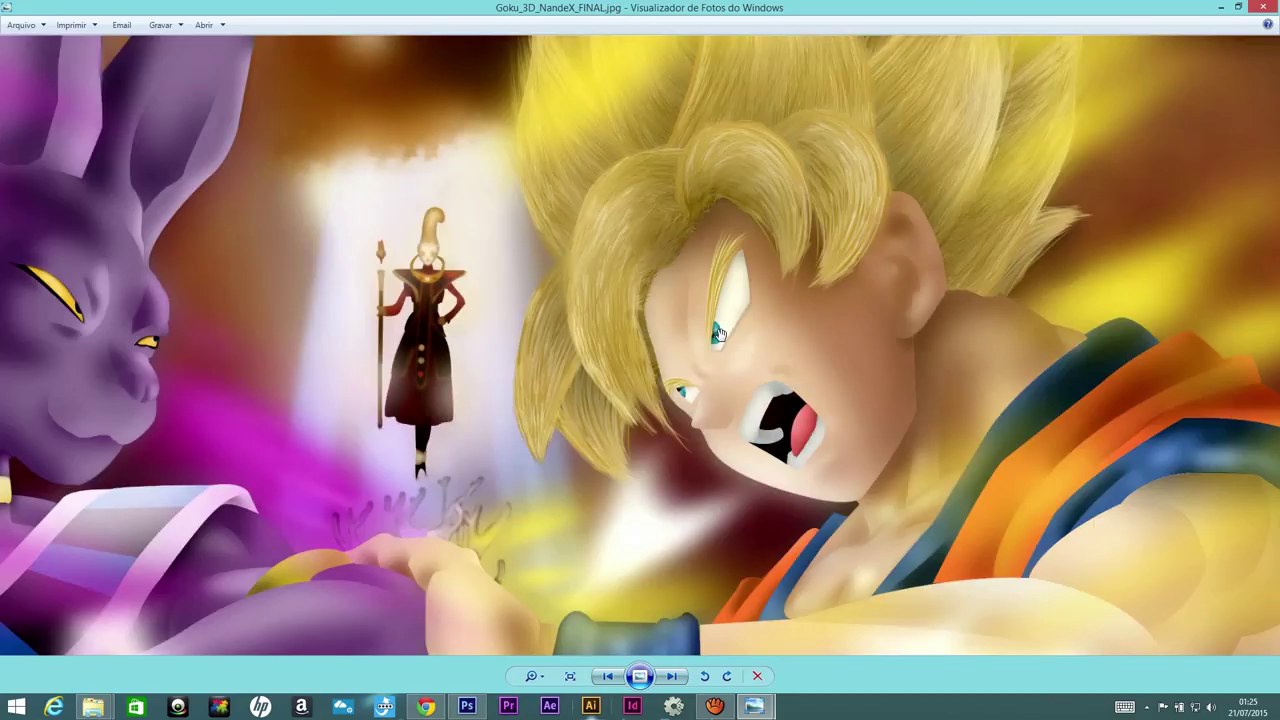
scroll(718, 333, "down", 3)
scroll(718, 333, "down", 2)
scroll(718, 573, "up", 2)
scroll(718, 573, "up", 2)
scroll(740, 371, "up", 2)
scroll(820, 400, "up", 1)
scroll(323, 178, "up", 2)
left_click_drag(323, 178, 526, 221)
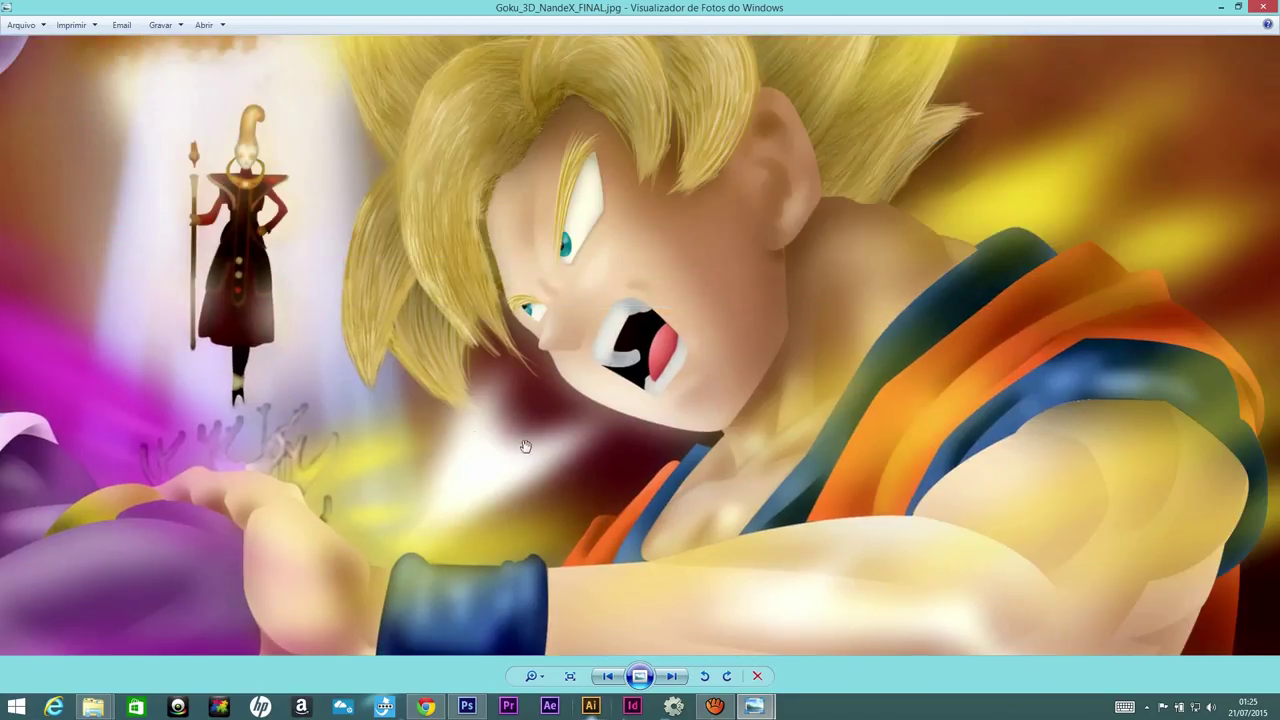
left_click(466, 706)
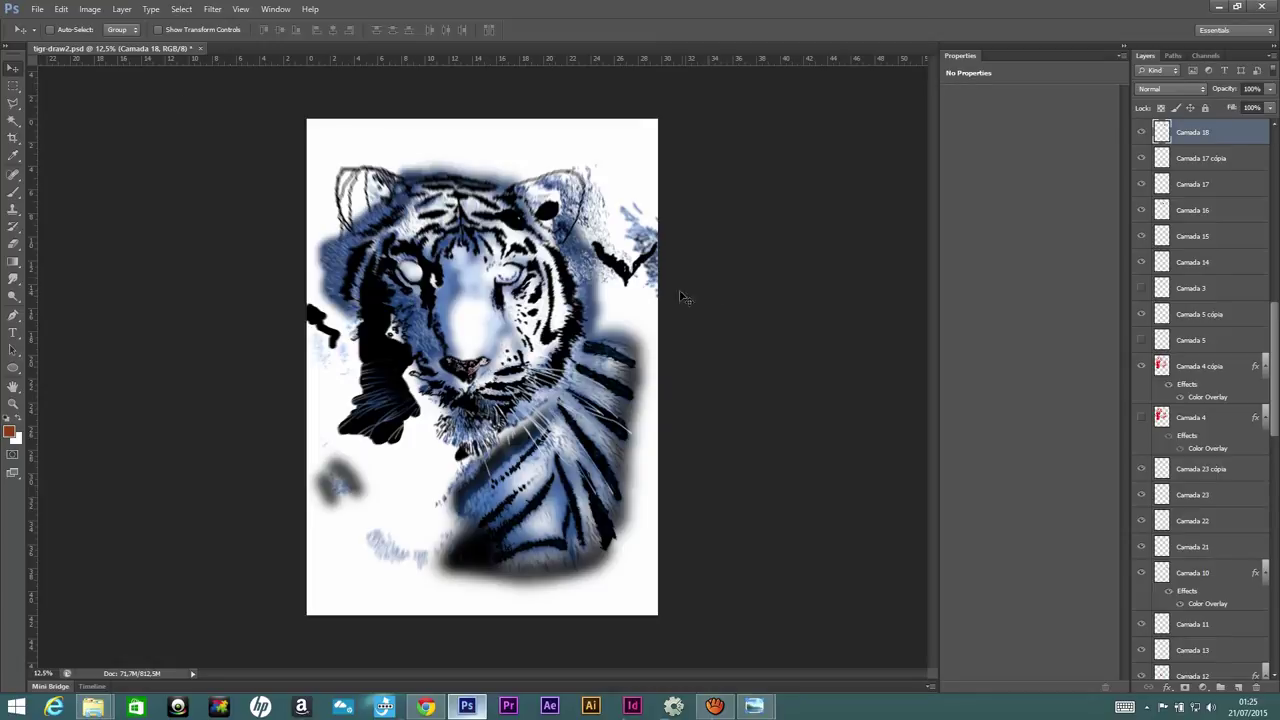
- Select the bottom shape layer Forma 1 cópia 2 and show the Channels panel
key("alt+bracketleft")
key("alt+bracketleft")
key("alt+bracketleft")
key("alt+bracketleft")
key("alt+bracketleft")
key("alt+bracketleft")
key("alt+bracketleft")
key("alt+bracketleft")
key("alt+bracketleft")
key("alt+bracketleft")
key("alt+bracketleft")
key("alt+bracketleft")
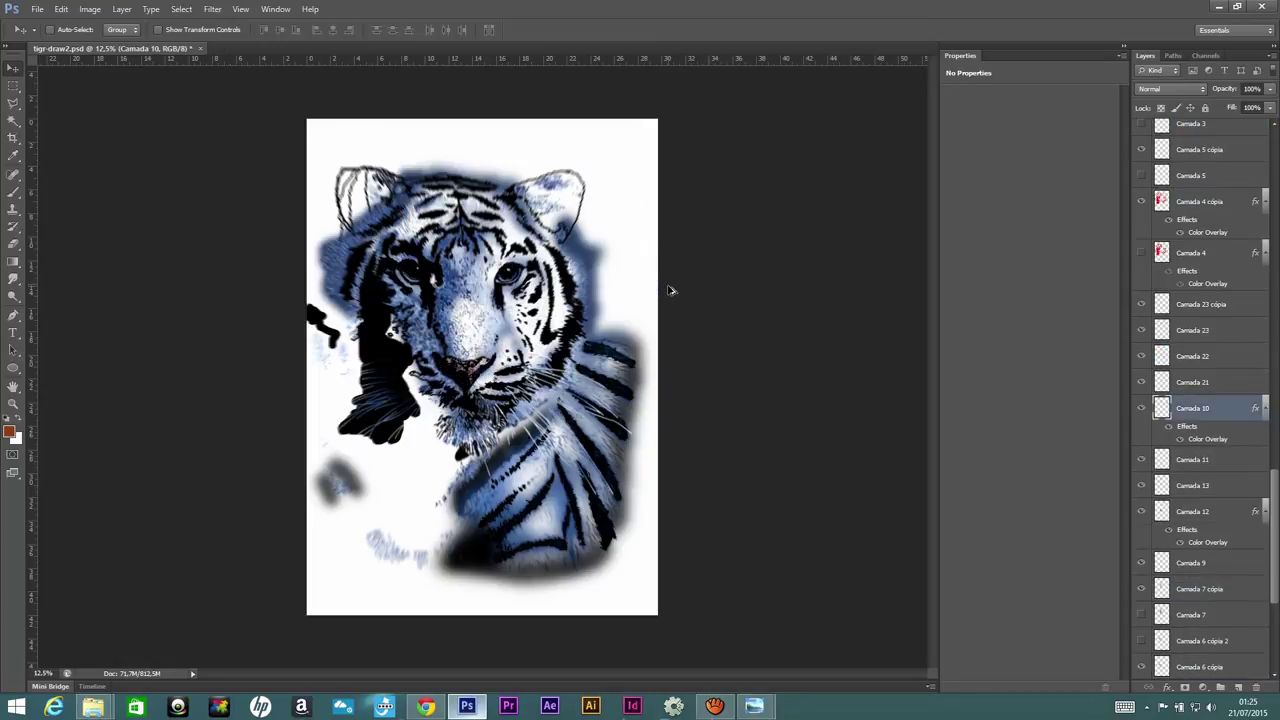
key("alt+comma")
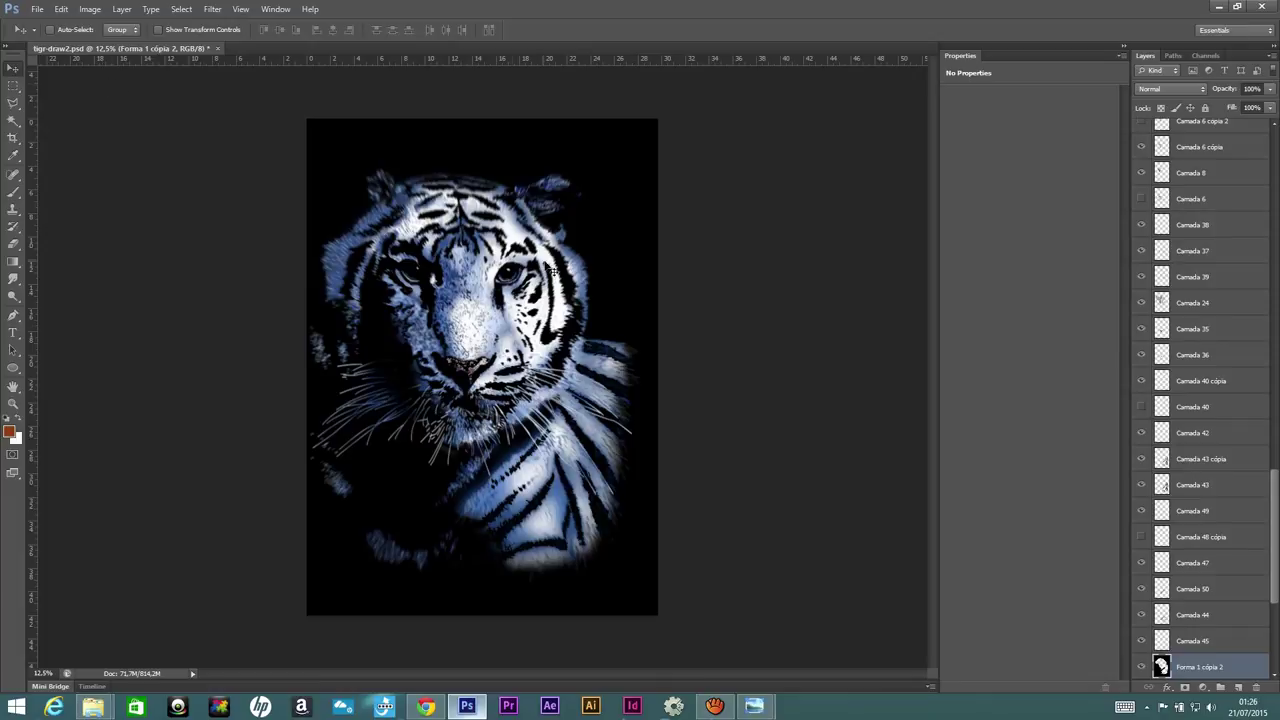
left_click(1208, 56)
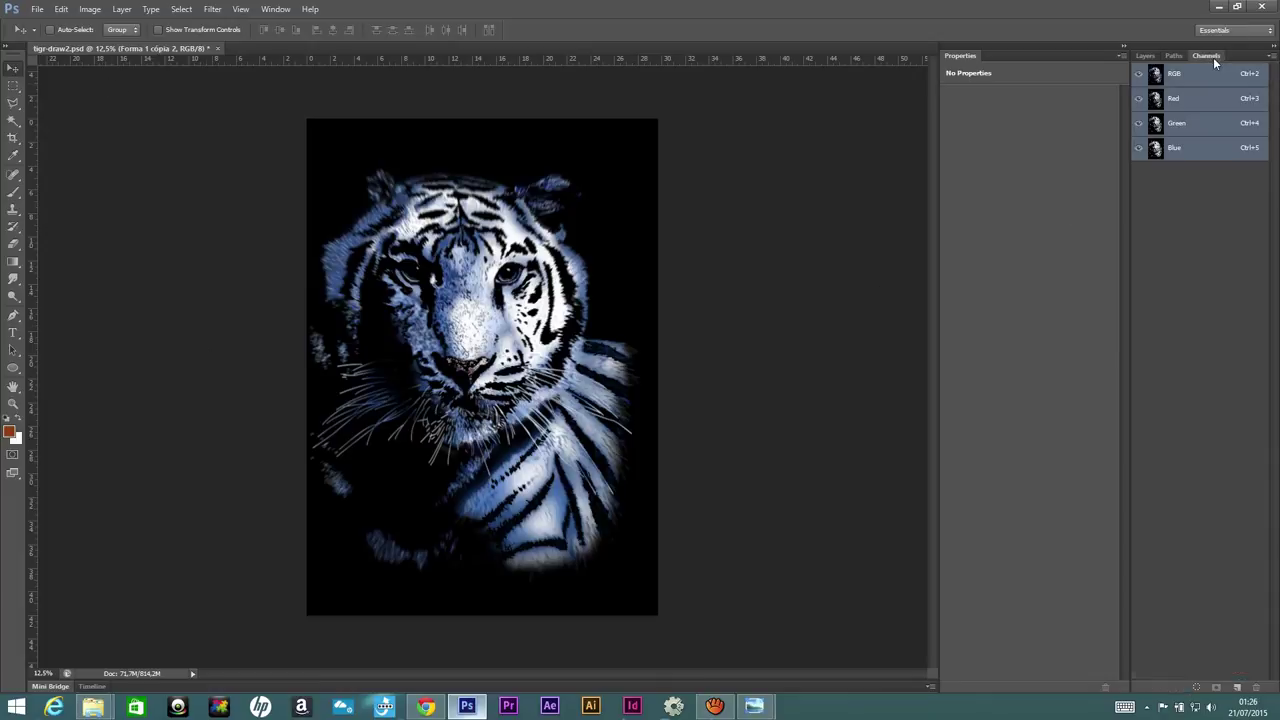
- Toggle the Red, Green and Blue channels, restore full RGB, and zoom in on the tiger
left_click(1138, 98)
left_click(1139, 121)
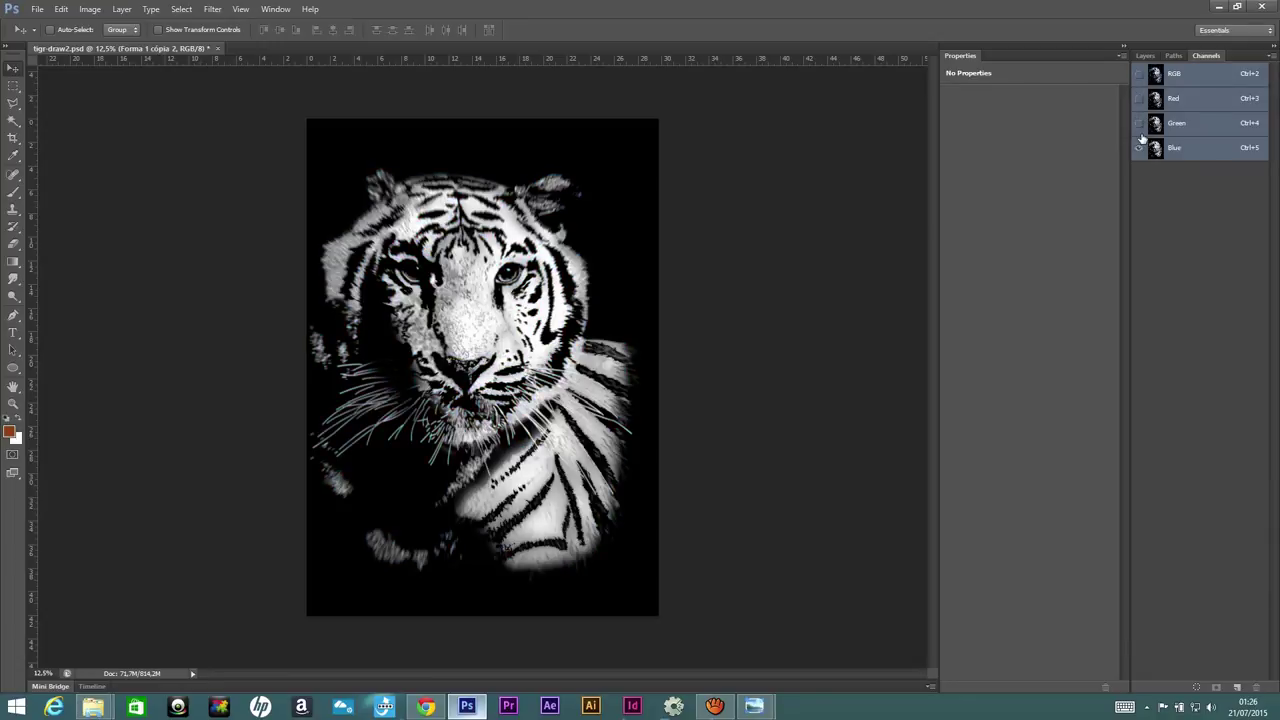
left_click(1138, 74)
left_click(1139, 123)
left_click(1139, 147)
left_click(1139, 122)
left_click(1139, 147)
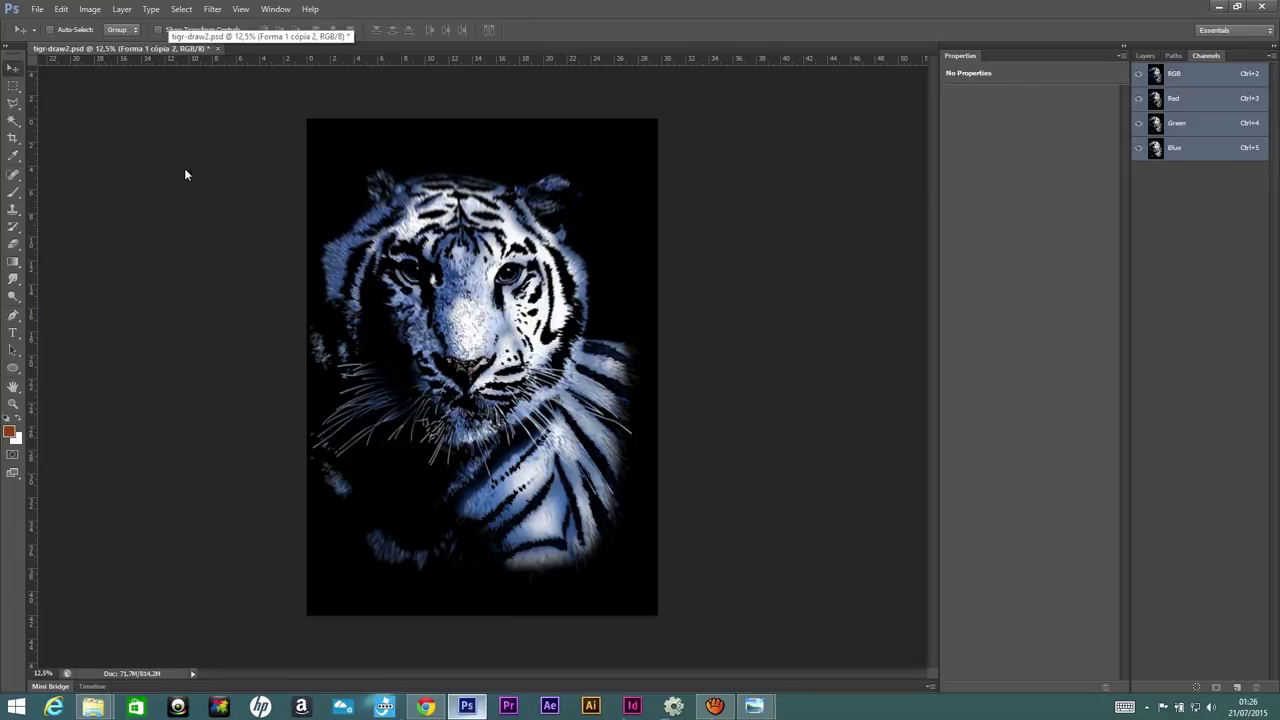
scroll(346, 373, "up", 3)
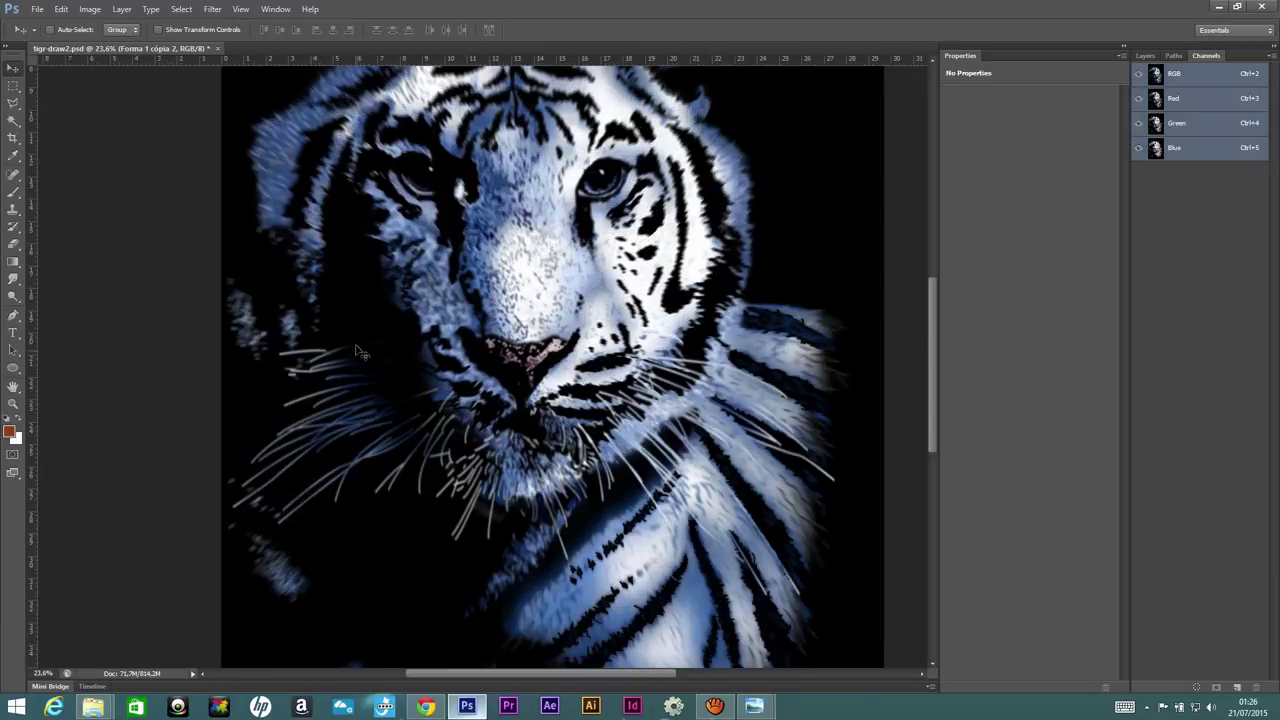
scroll(580, 192, "up", 3)
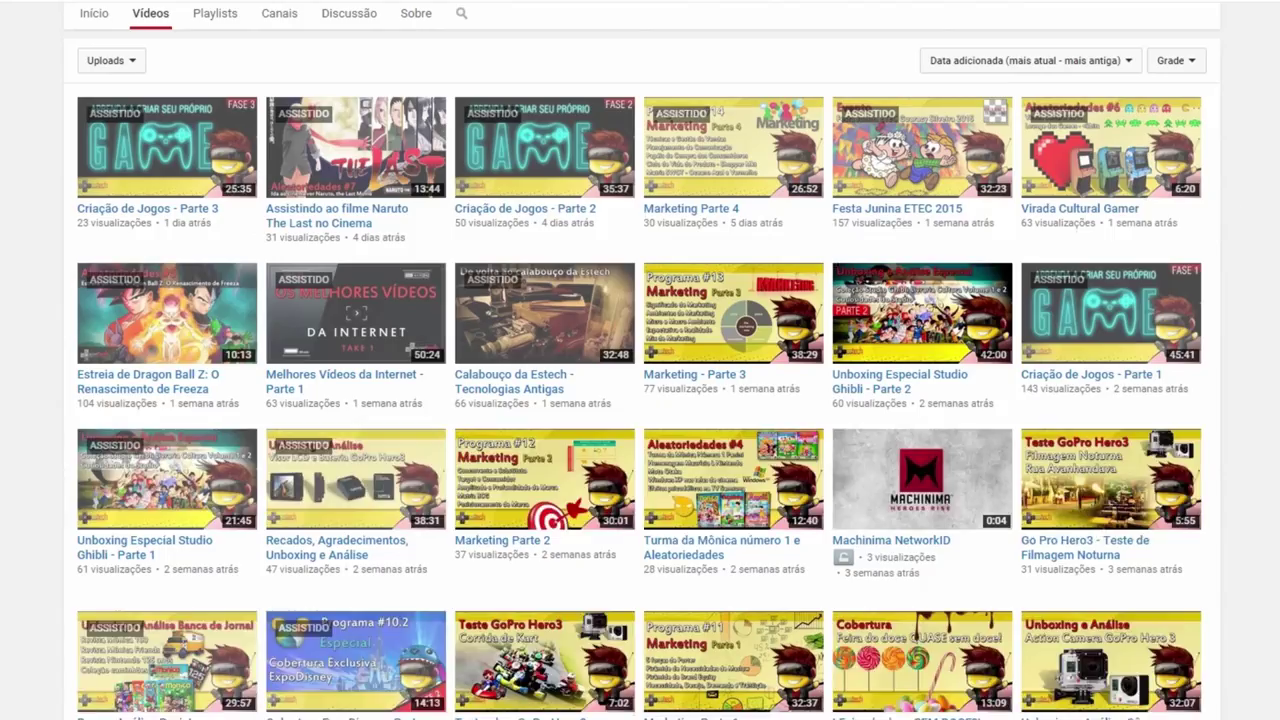
- Browse the Estech channel's uploaded videos to the end and back, then show its Playlists
scroll(1231, 214, "down", 2)
scroll(1231, 214, "down", 1)
scroll(752, 591, "down", 1)
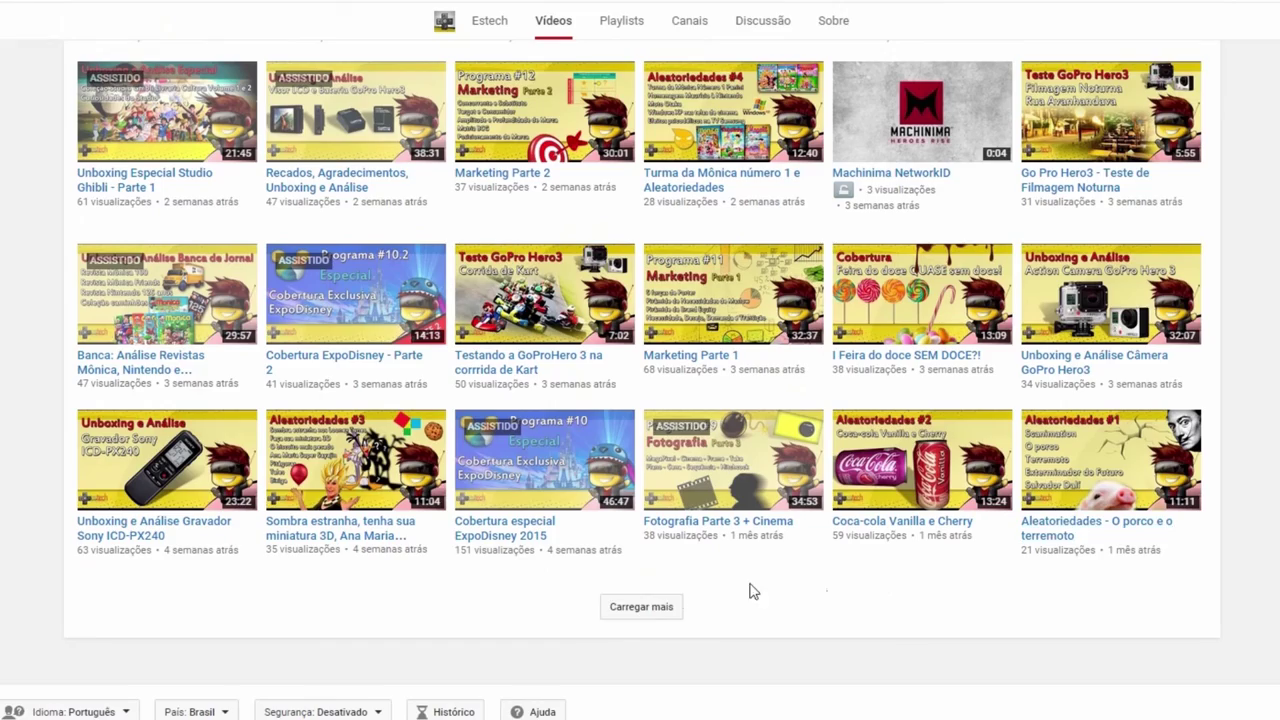
scroll(718, 588, "down", 1)
scroll(718, 588, "down", 5)
scroll(718, 588, "down", 1)
scroll(640, 400, "up", 2)
scroll(640, 400, "up", 5)
scroll(640, 400, "up", 5)
scroll(640, 400, "up", 3)
scroll(518, 313, "up", 1)
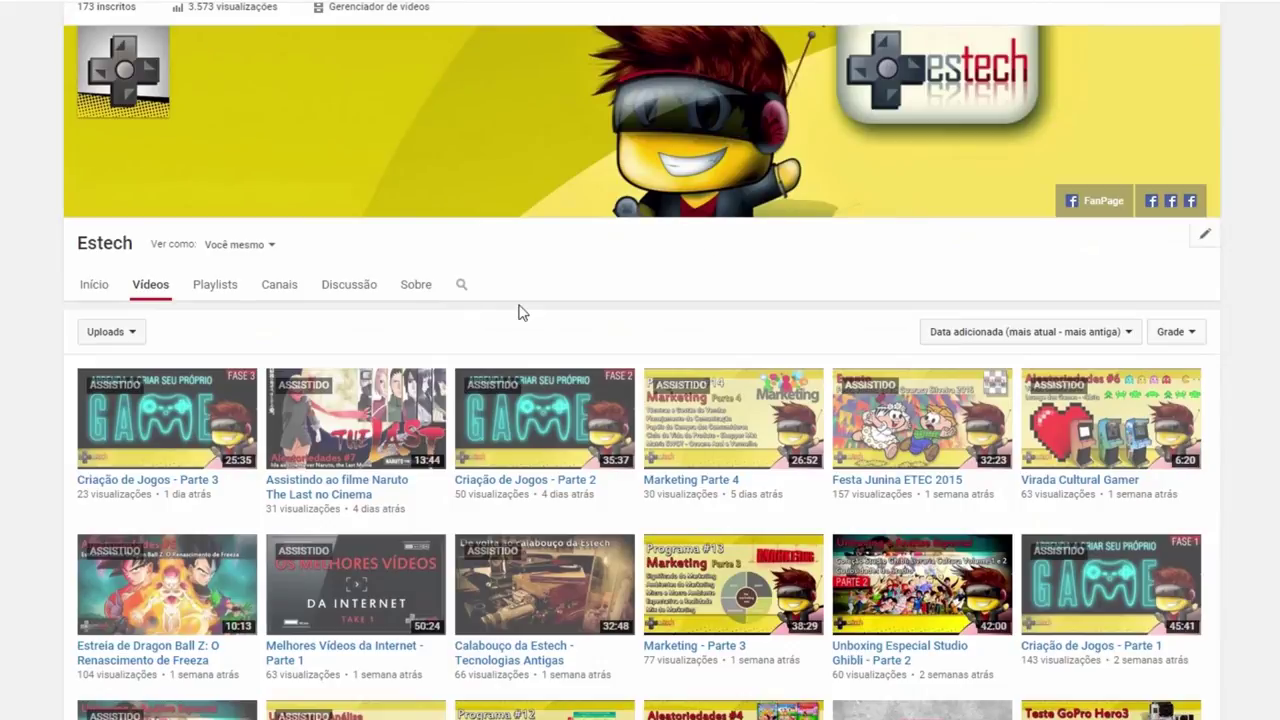
left_click(205, 292)
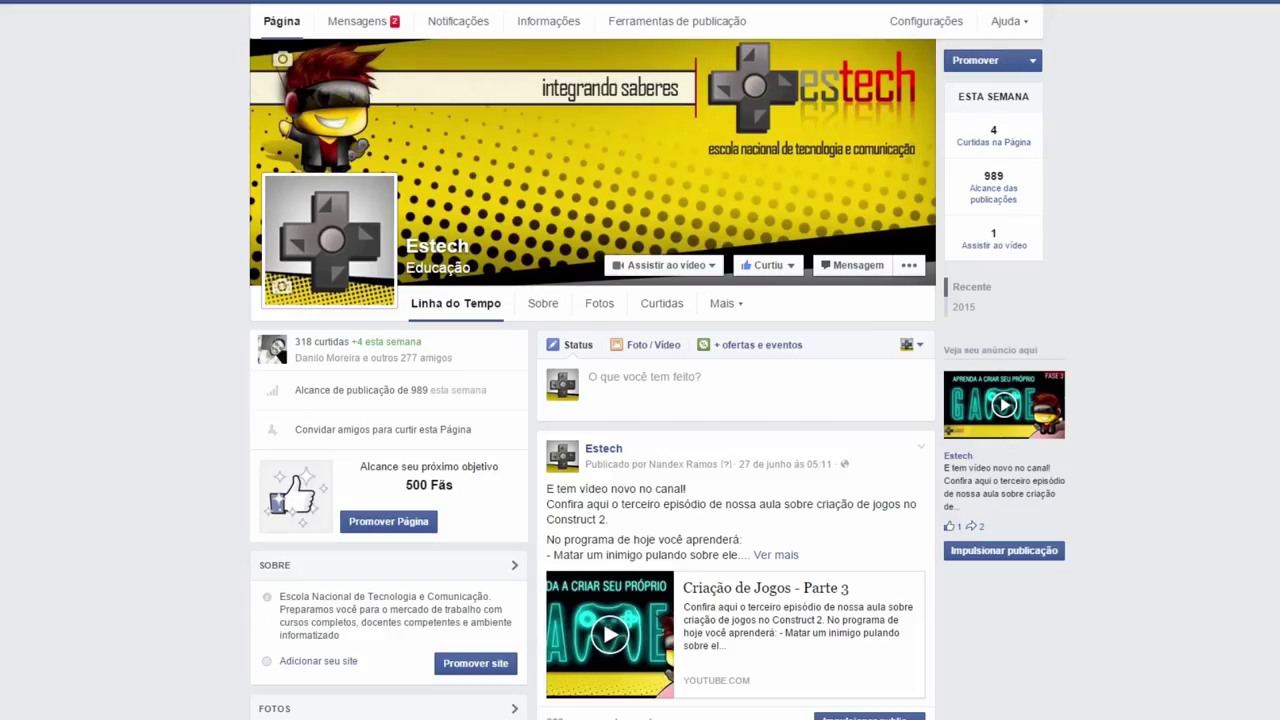
- Scroll the Estech Facebook timeline down to the Dragon Ball Super and Naruto The Last posts
scroll(640, 380, "down", 2)
scroll(640, 380, "down", 2)
scroll(593, 379, "down", 2)
scroll(593, 379, "down", 1)
scroll(593, 379, "down", 1)
scroll(593, 379, "down", 2)
scroll(593, 379, "down", 1)
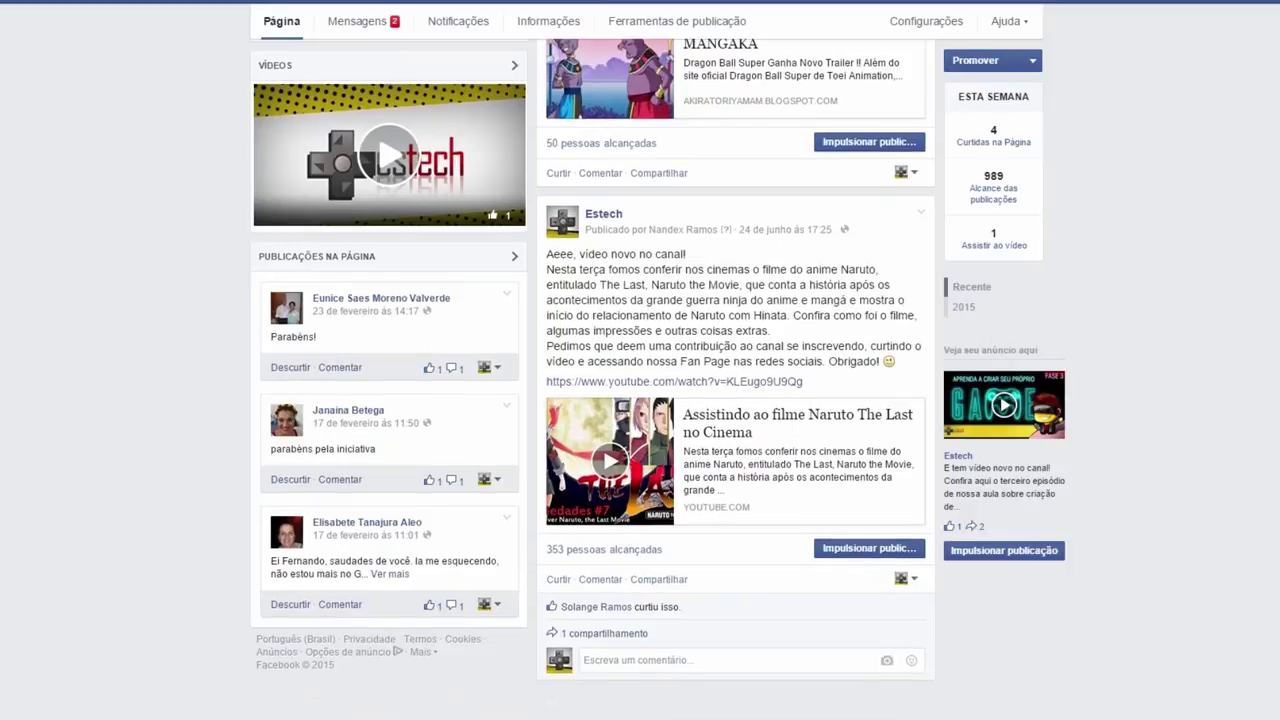